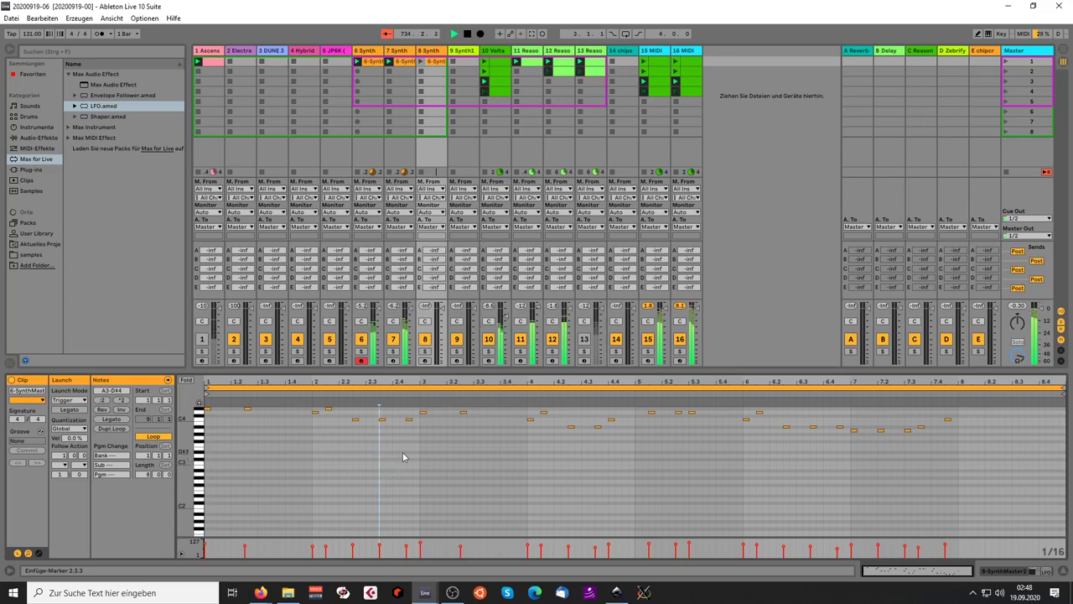
{"action": "key", "text": "ctrl+shift+s"}
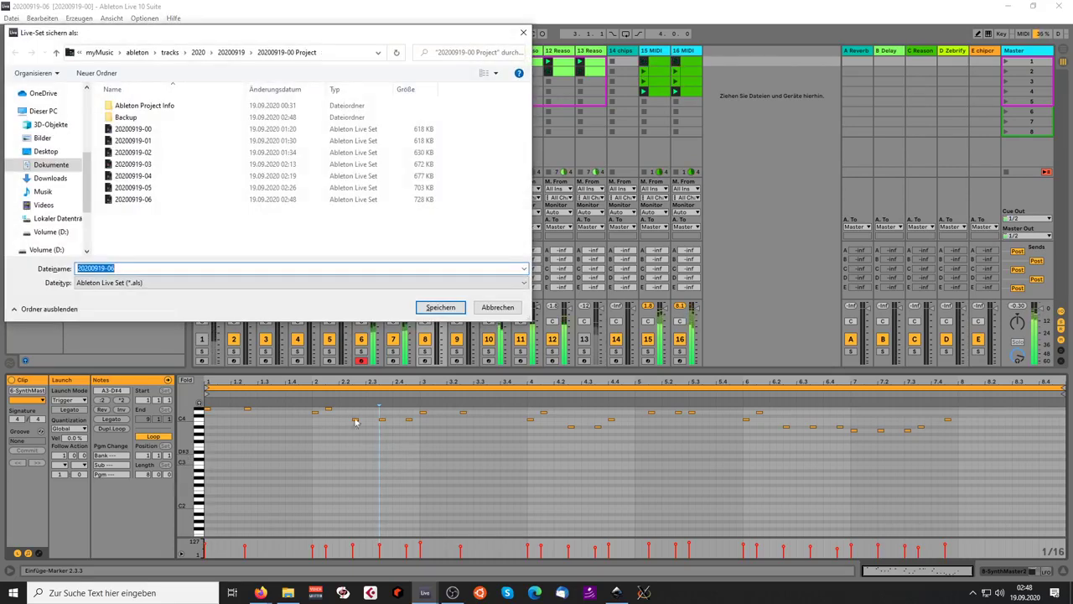
{"action": "left_click", "coordinate": [203, 269]}
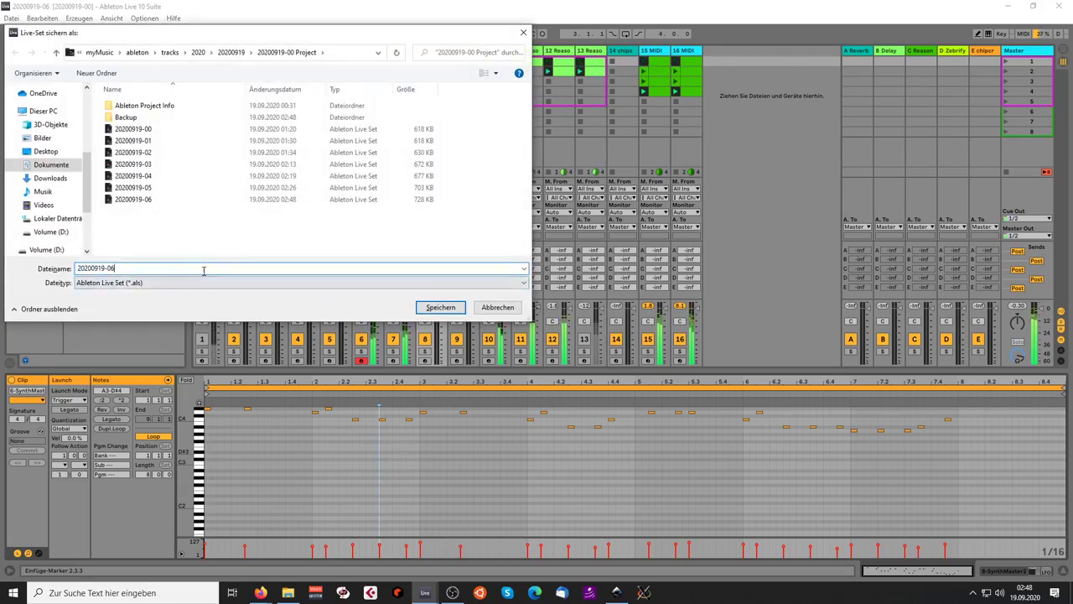
{"action": "key", "text": "Return"}
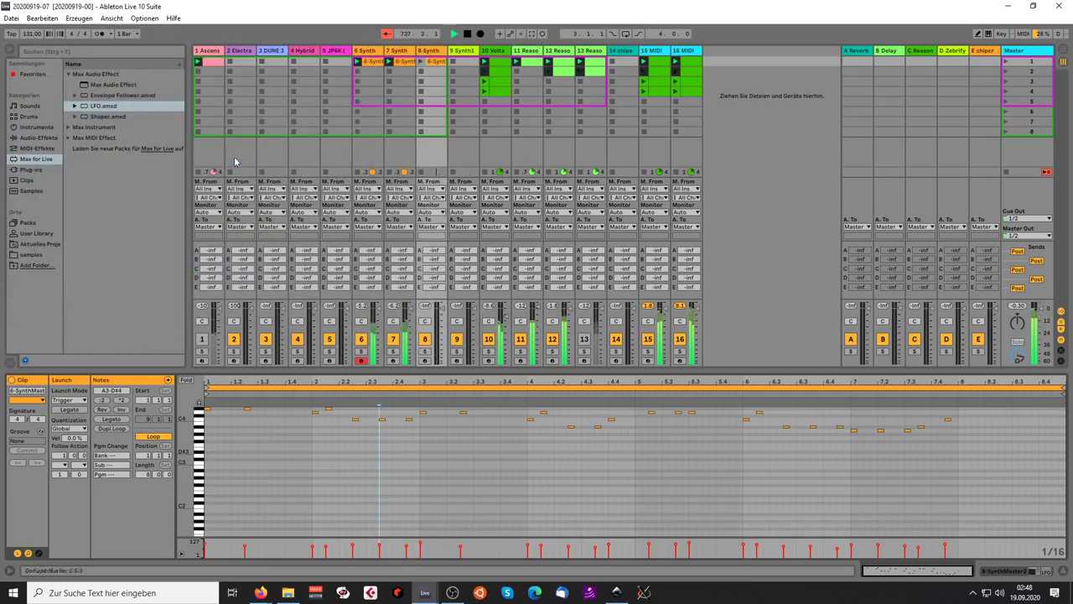
Step: Delete all notes from the clip on track 8 and launch scene 1
{"action": "key", "text": "ctrl+a"}
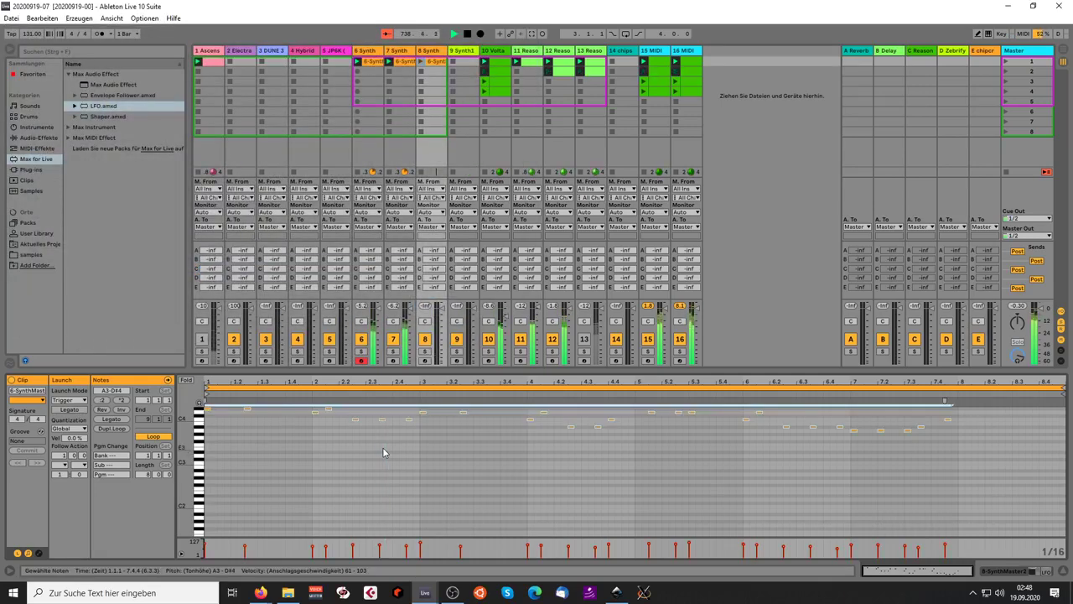
{"action": "key", "text": "Delete"}
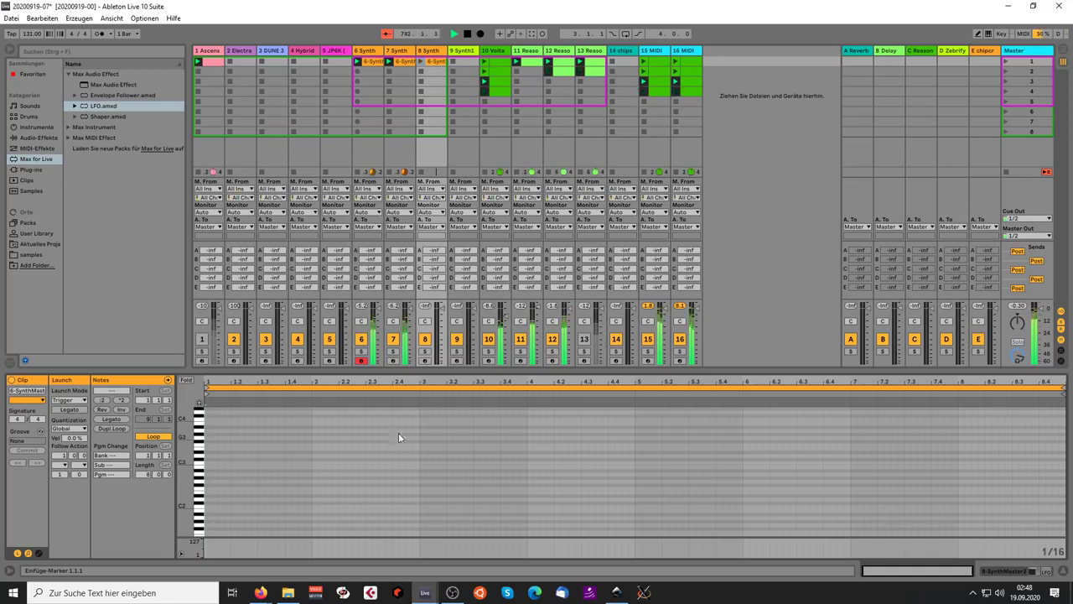
{"action": "left_click", "coordinate": [1006, 64]}
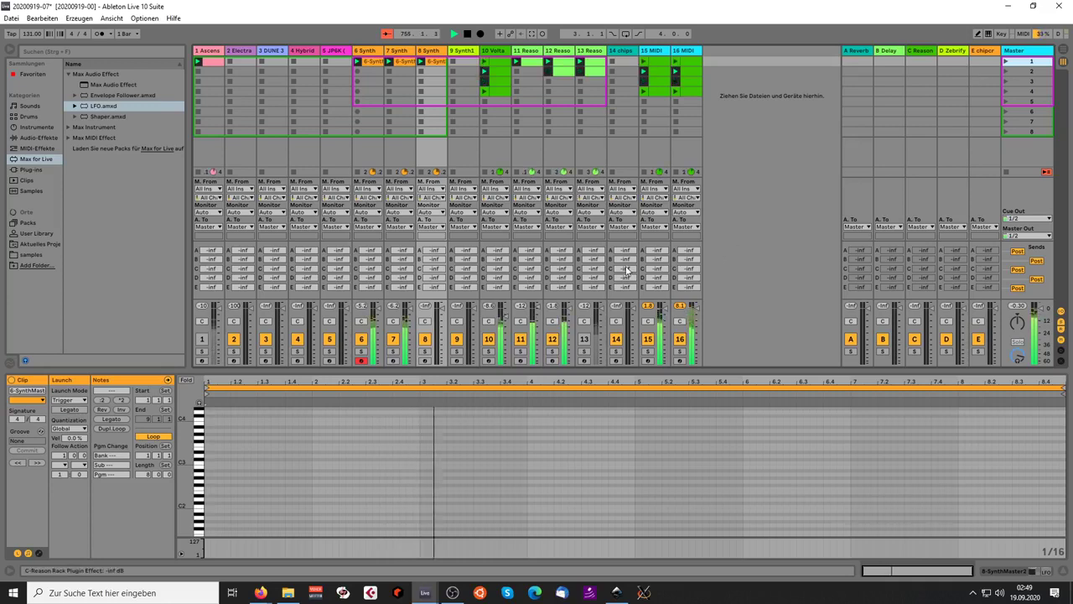
Step: Arm track 8, record a repeating pattern of D4 and C4 notes into its clip, and quantize the recorded notes
{"action": "left_click", "coordinate": [425, 360]}
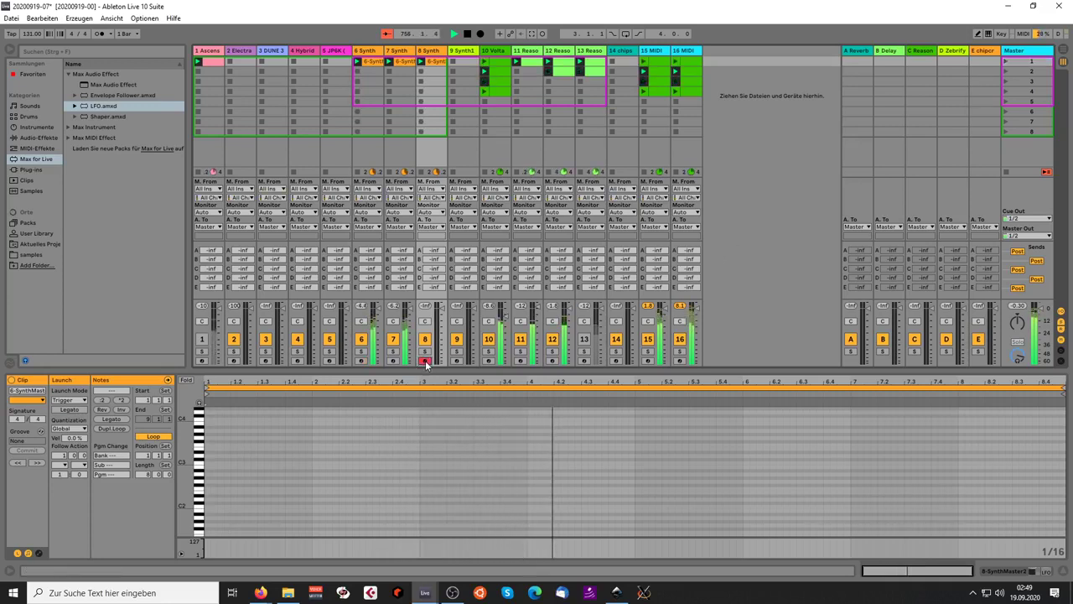
{"action": "left_click", "coordinate": [544, 33]}
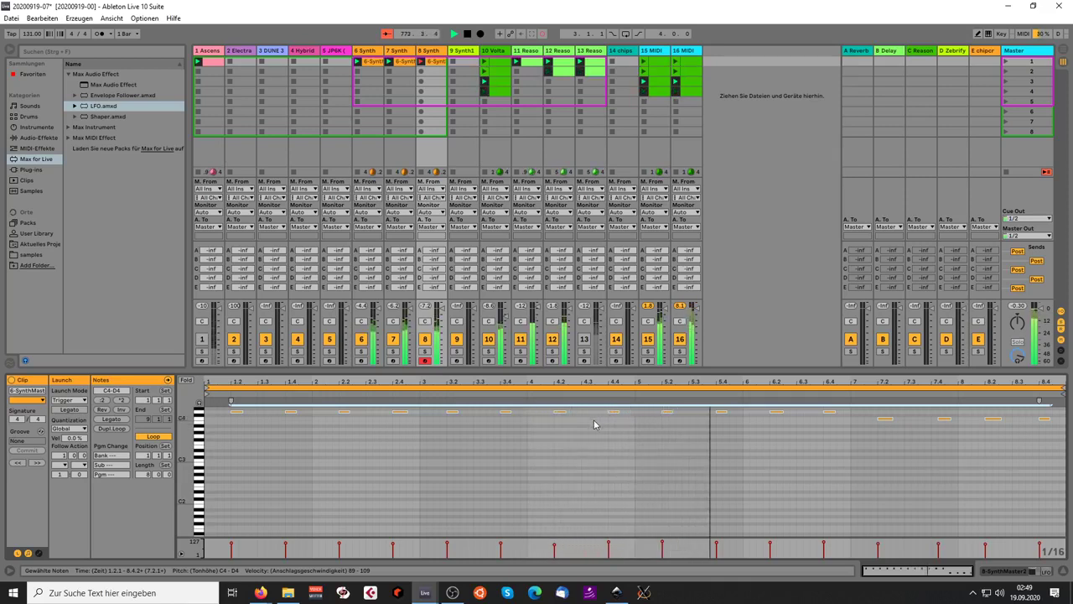
{"action": "left_click", "coordinate": [590, 442]}
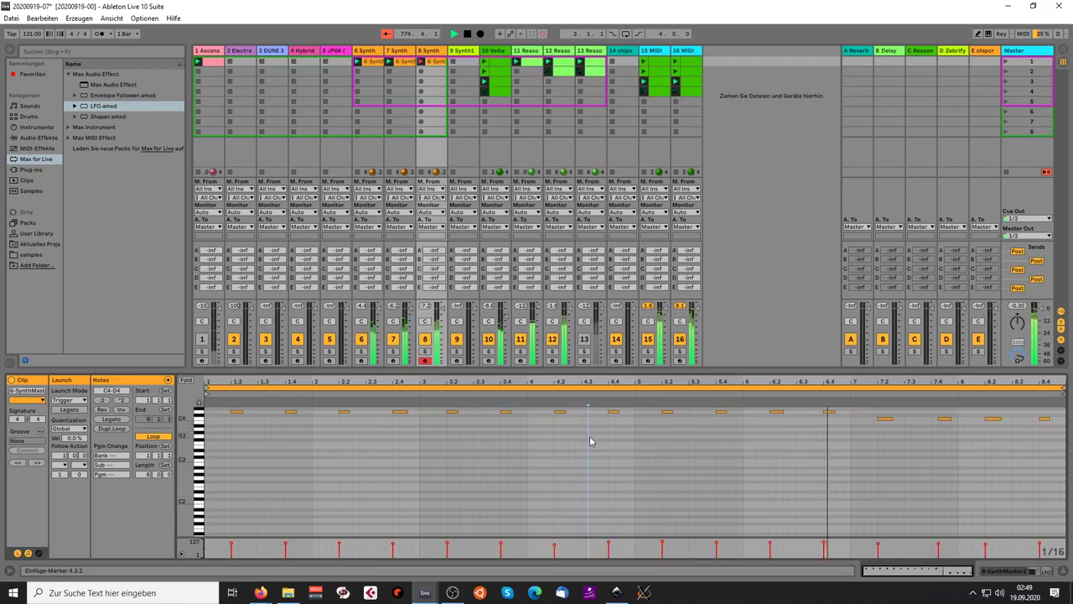
{"action": "key", "text": "ctrl+a"}
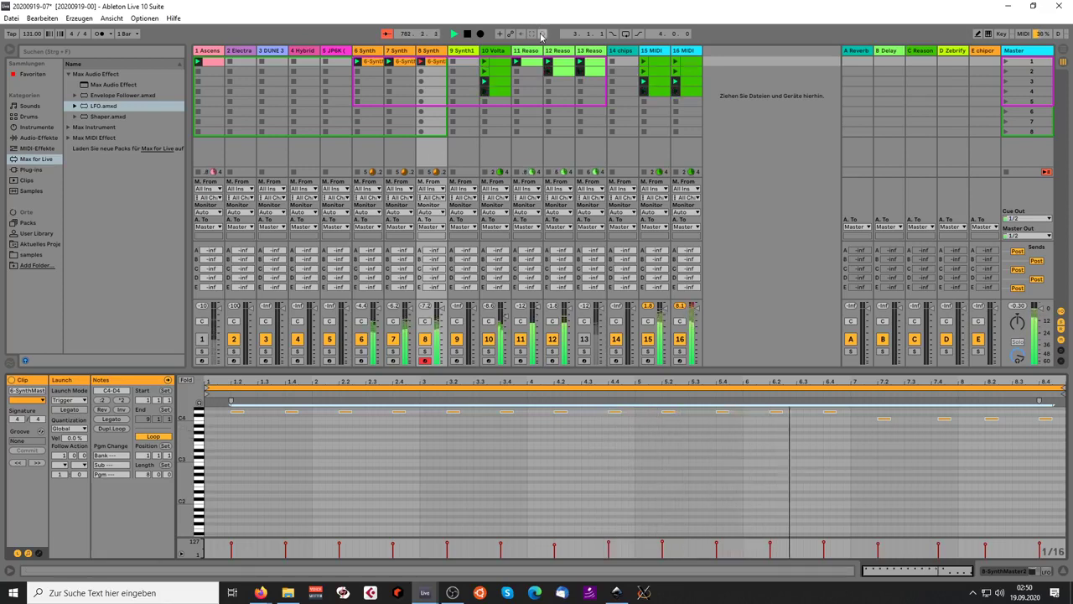
Step: Duplicate track 8 and move the C4 note near 7.4 slightly earlier in the original track's clip
{"action": "right_click", "coordinate": [436, 50]}
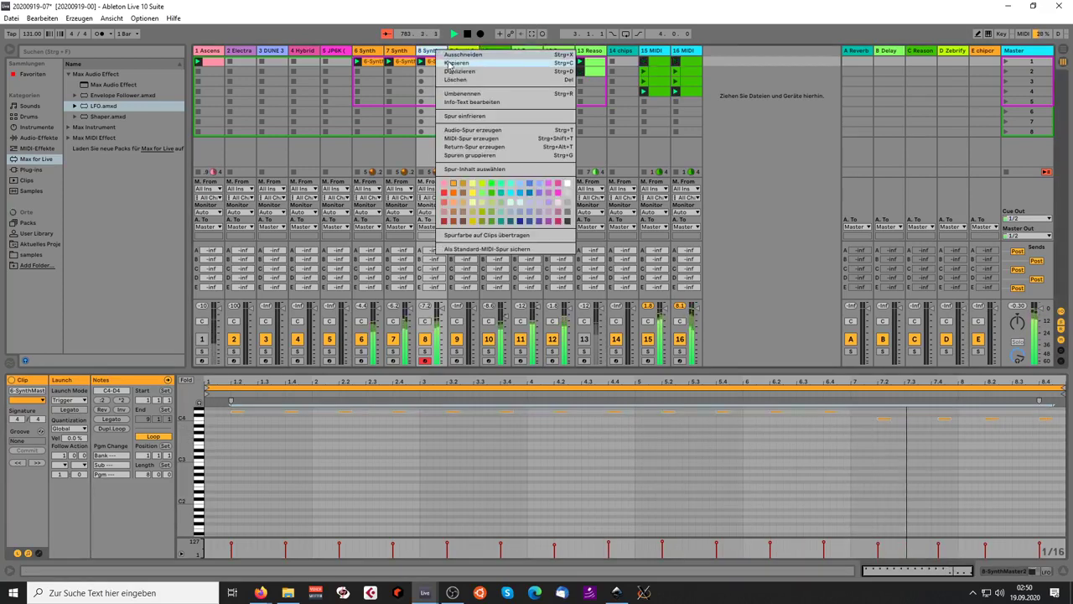
{"action": "left_click", "coordinate": [450, 63]}
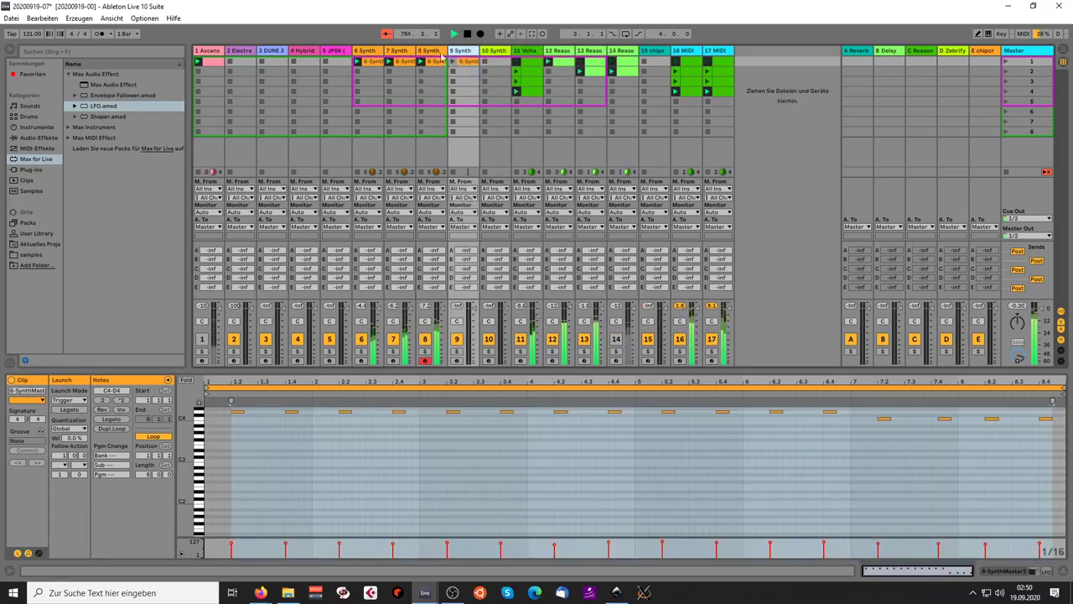
{"action": "left_click", "coordinate": [443, 56]}
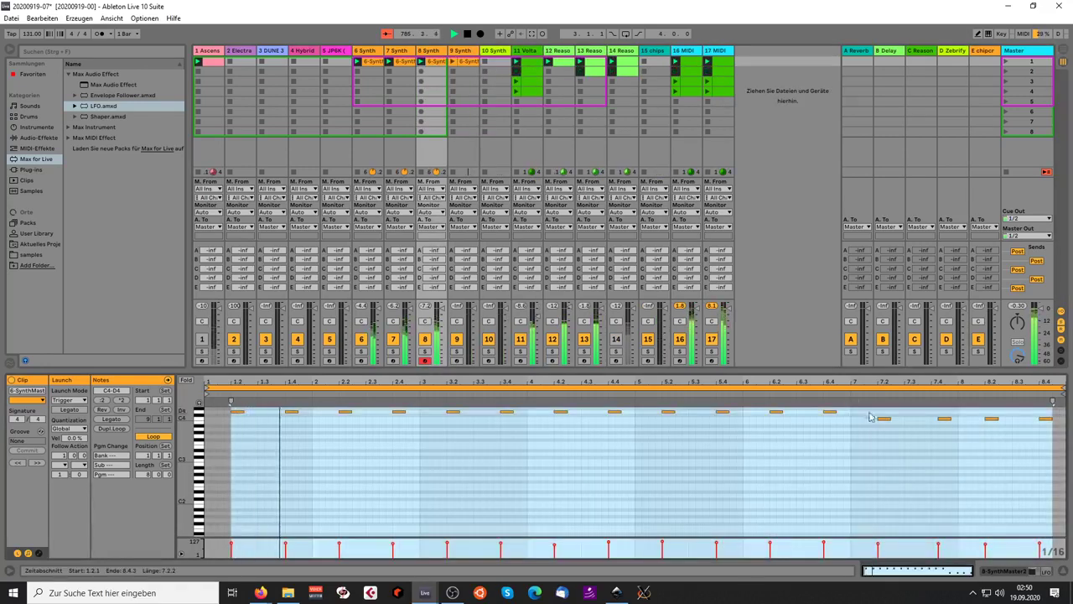
{"action": "left_click_drag", "start_coordinate": [958, 453], "coordinate": [918, 405]}
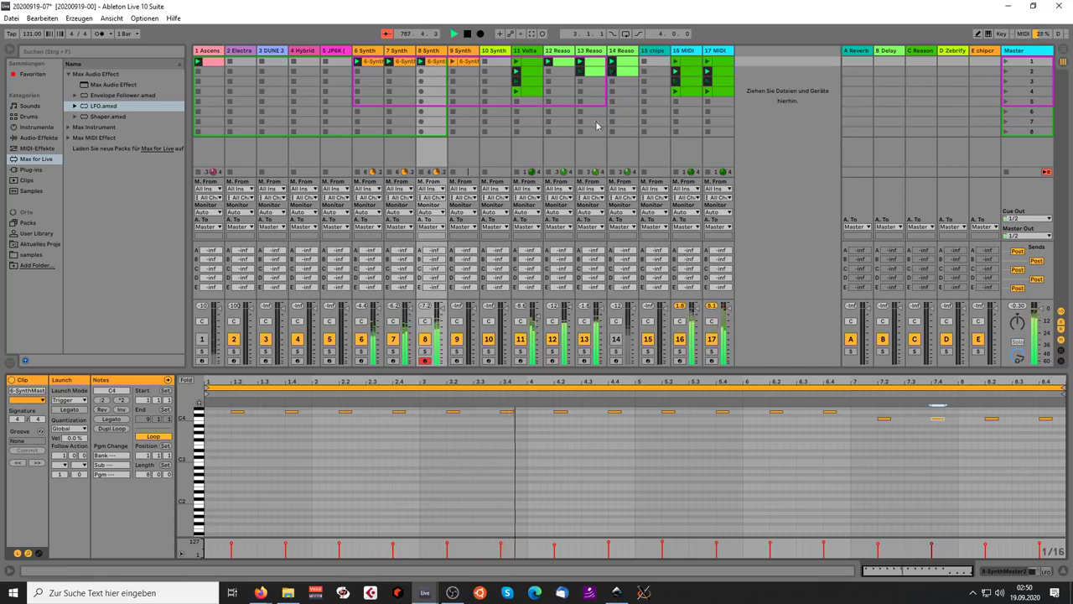
Step: Delete all notes from the clip on the duplicated track 9 and launch scene 1
{"action": "left_click", "coordinate": [466, 65]}
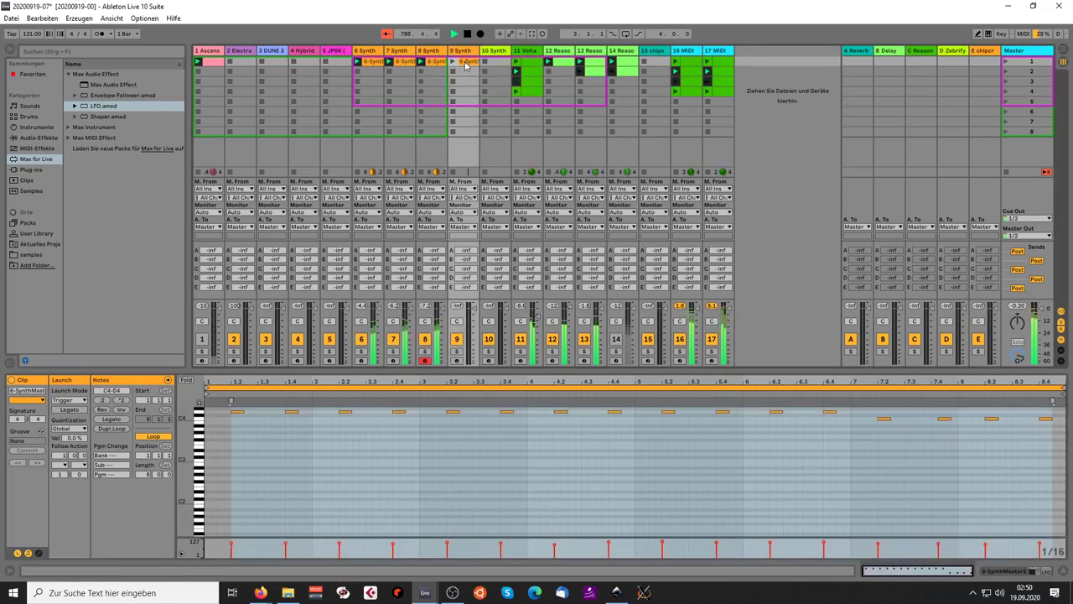
{"action": "left_click", "coordinate": [474, 500]}
{"action": "key", "text": "ctrl+a"}
{"action": "key", "text": "Delete"}
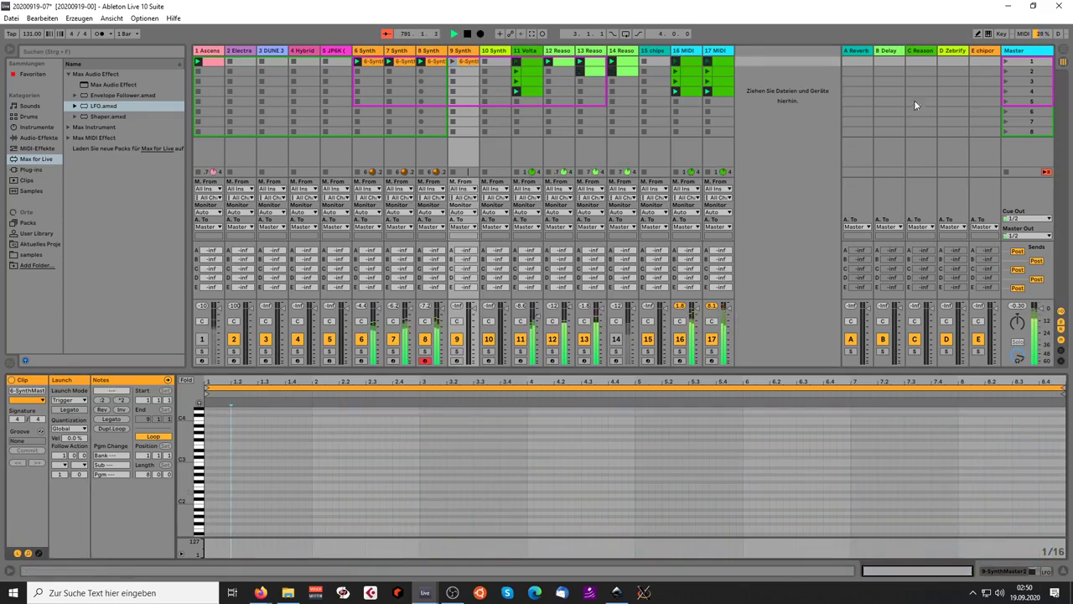
{"action": "left_click", "coordinate": [1006, 59]}
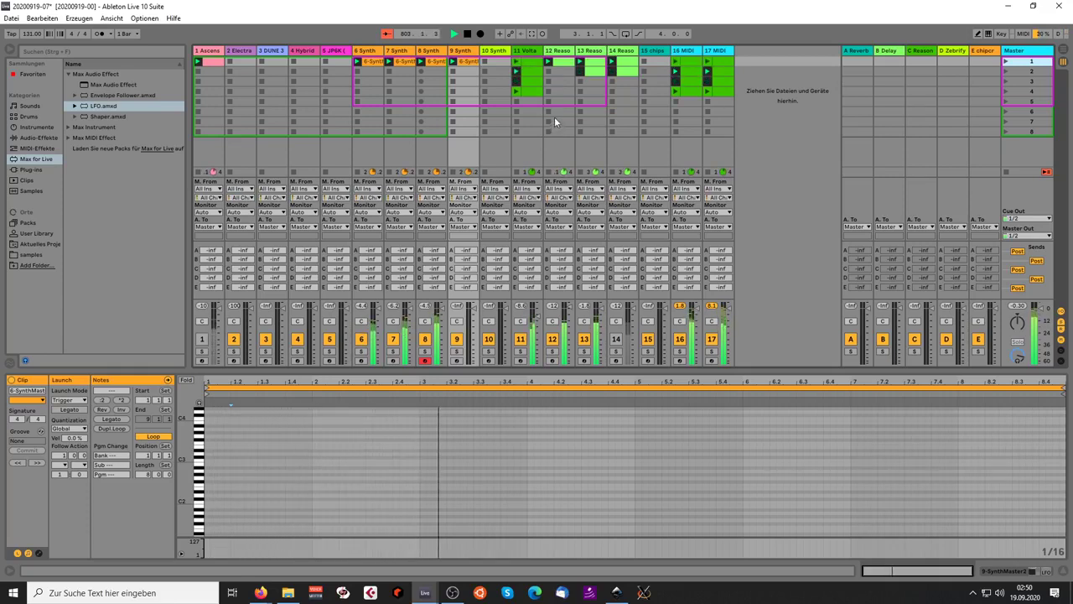
Step: Arm track 9 and record an eight-bar melody between F4 and A#4 into its clip
{"action": "left_click", "coordinate": [458, 361]}
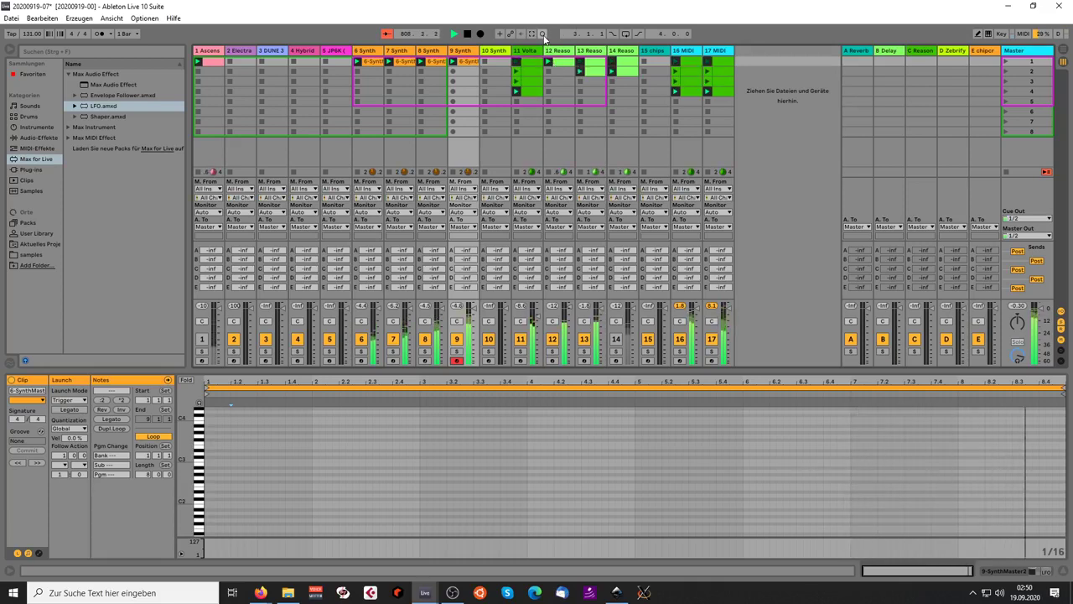
{"action": "left_click", "coordinate": [543, 36]}
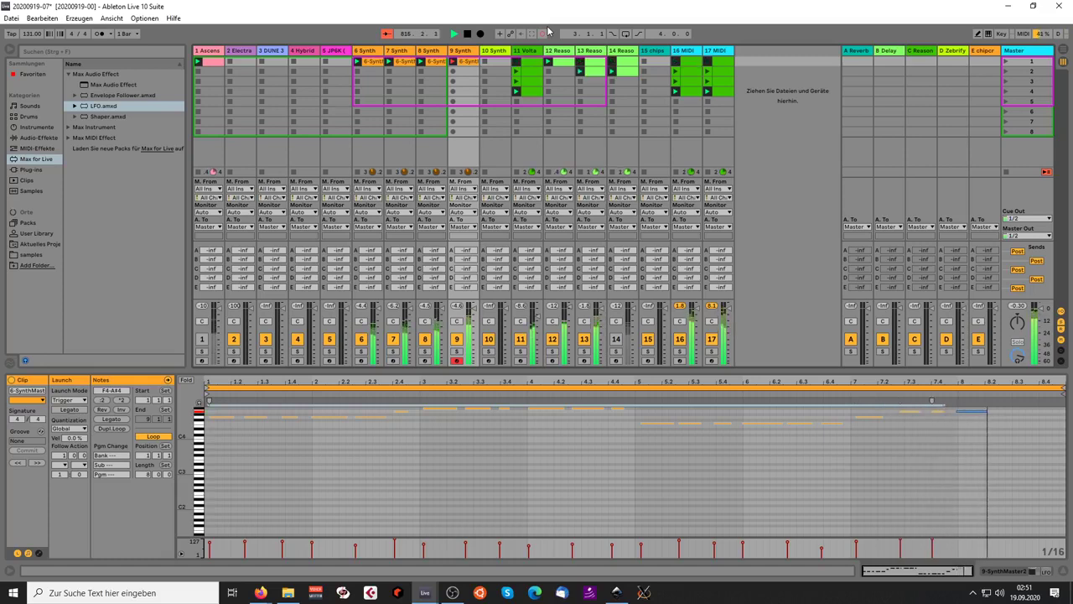
{"action": "left_click", "coordinate": [543, 34]}
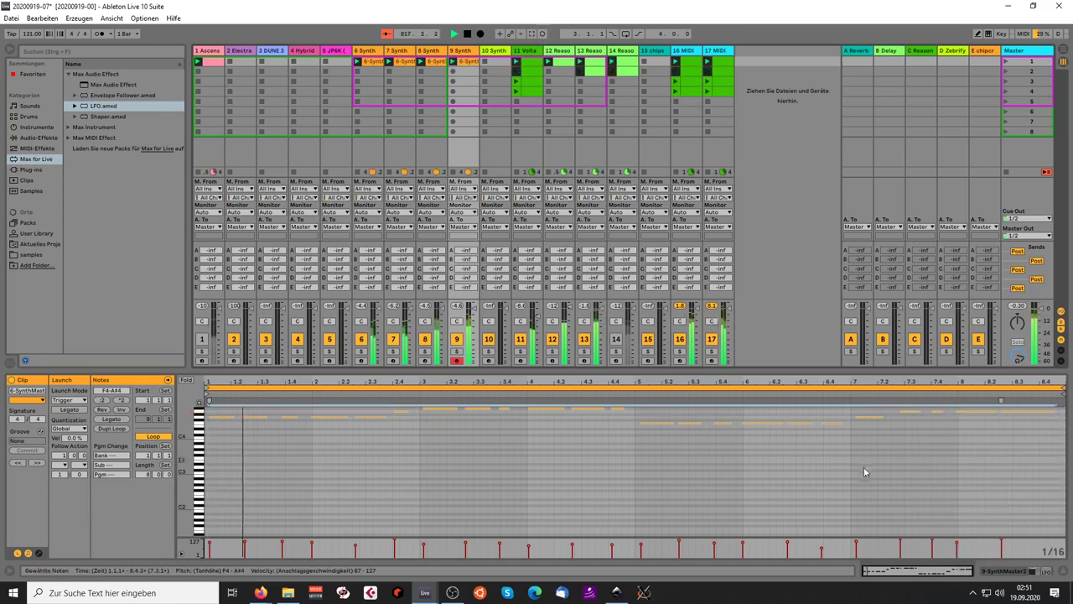
Step: Raise the first note of bar 7 to A4 and quantize all notes in track 9's clip
{"action": "left_click", "coordinate": [864, 417]}
{"action": "left_click_drag", "start_coordinate": [864, 417], "coordinate": [861, 411]}
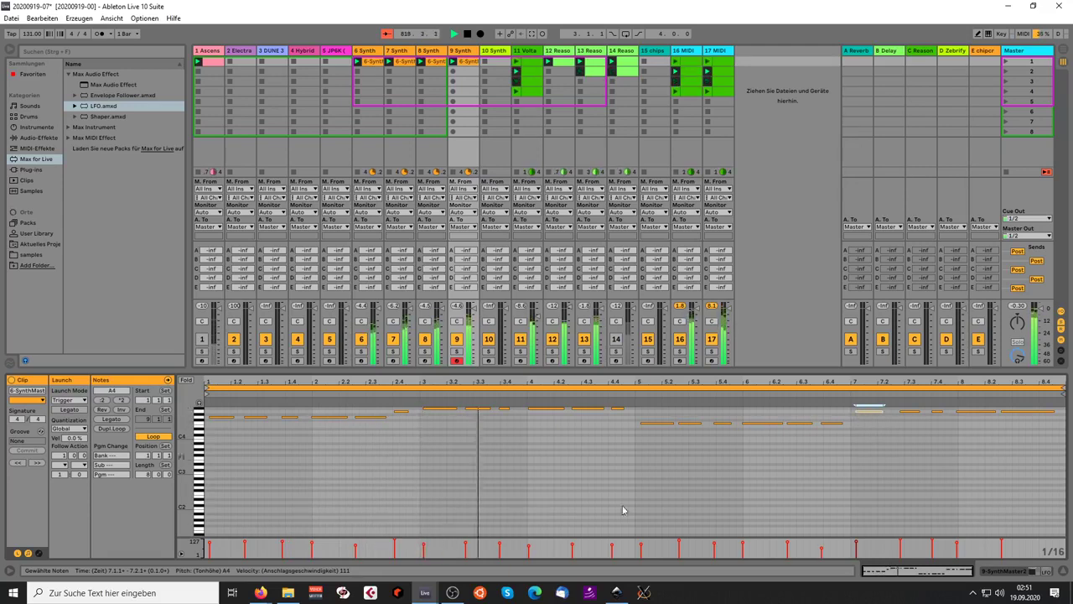
{"action": "key", "text": "ctrl+a"}
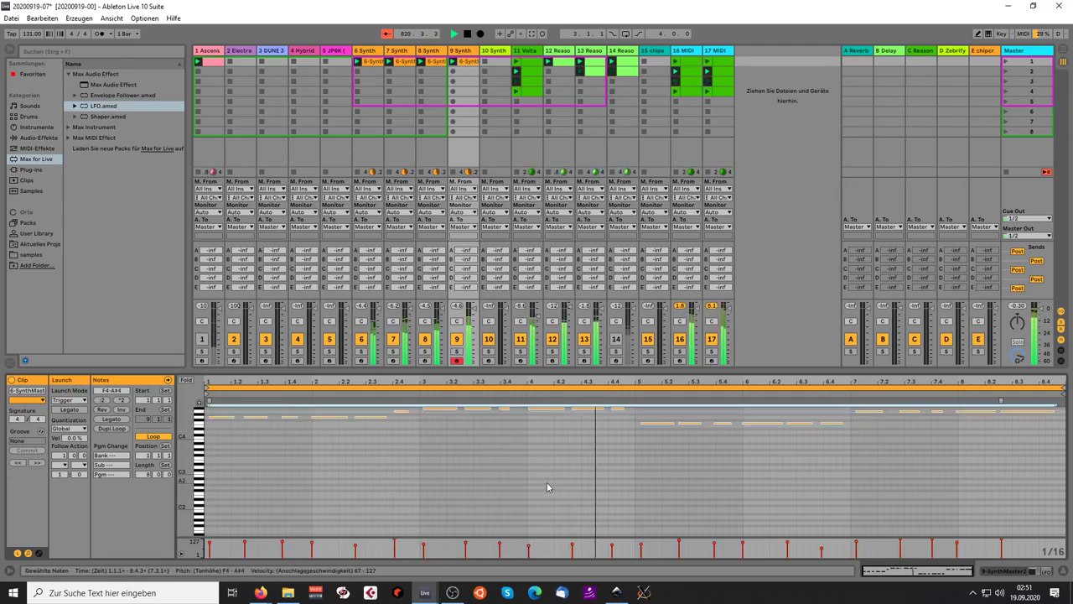
Step: Move the first two F4 notes of bar 5 and the first two A4 notes of bar 7 one sixteenth earlier
{"action": "left_click", "coordinate": [667, 451]}
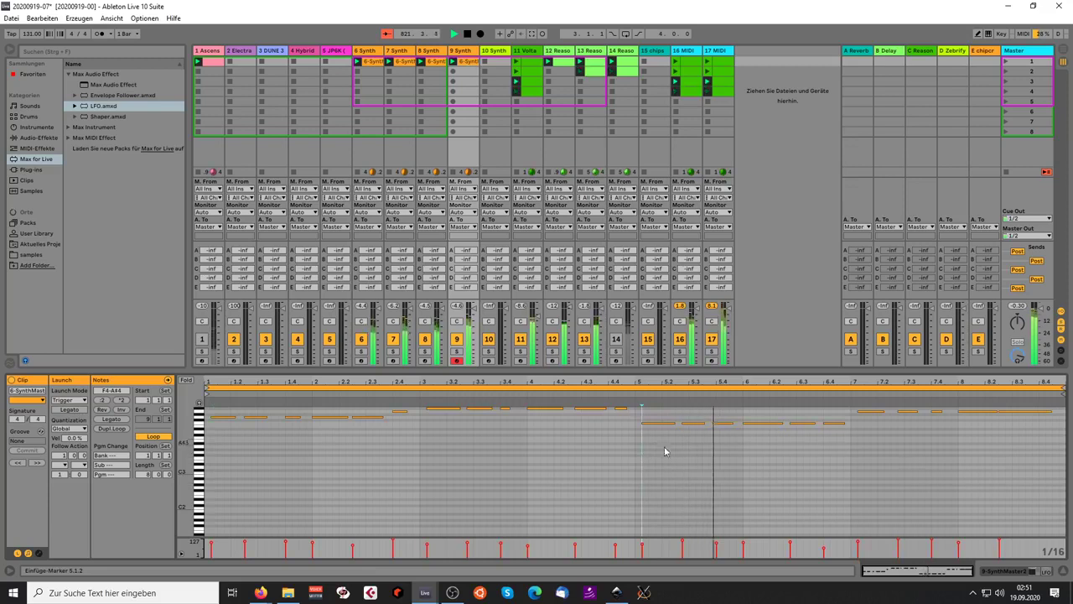
{"action": "left_click_drag", "start_coordinate": [667, 451], "coordinate": [646, 427]}
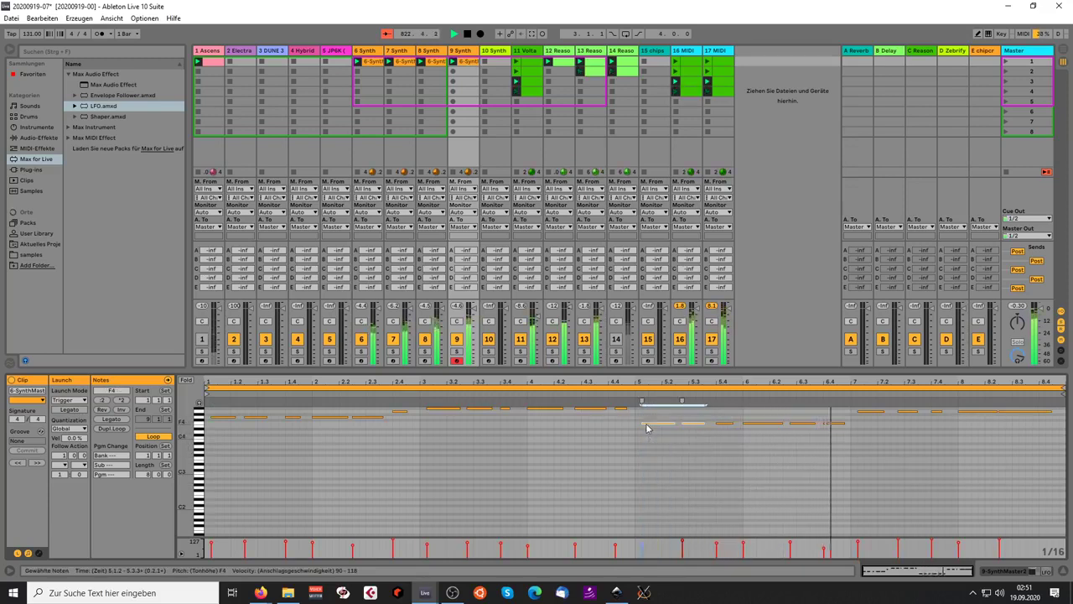
{"action": "left_click", "coordinate": [872, 410]}
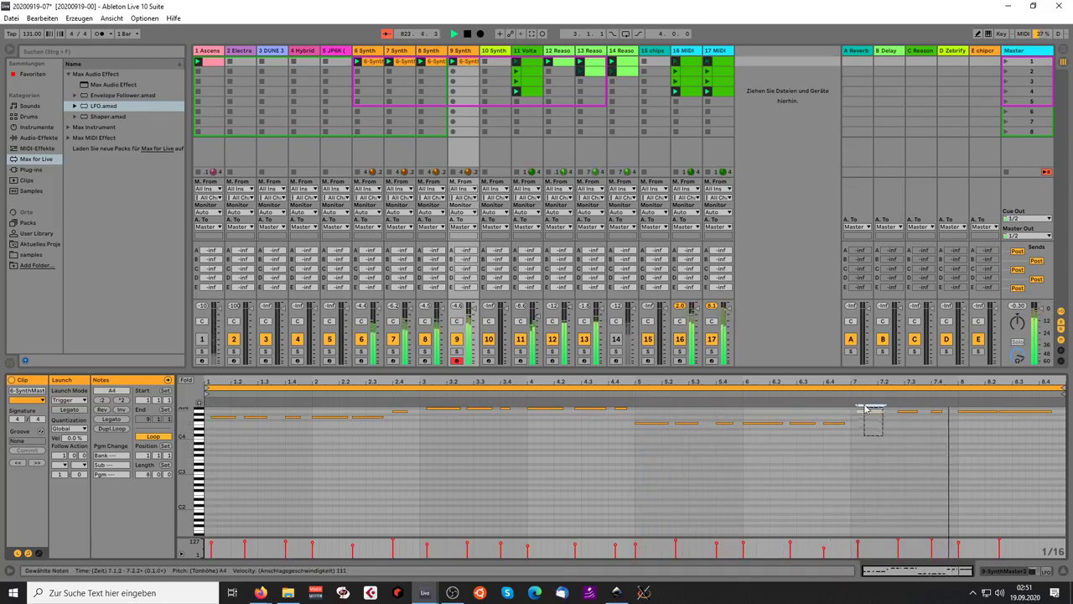
{"action": "left_click_drag", "start_coordinate": [910, 417], "coordinate": [899, 416]}
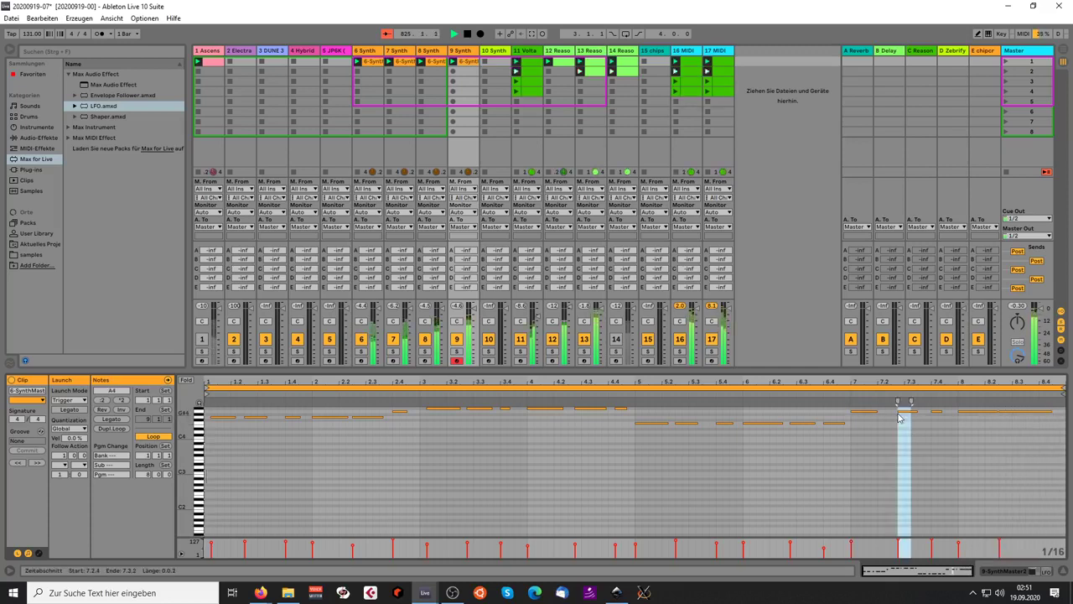
{"action": "left_click", "coordinate": [901, 411]}
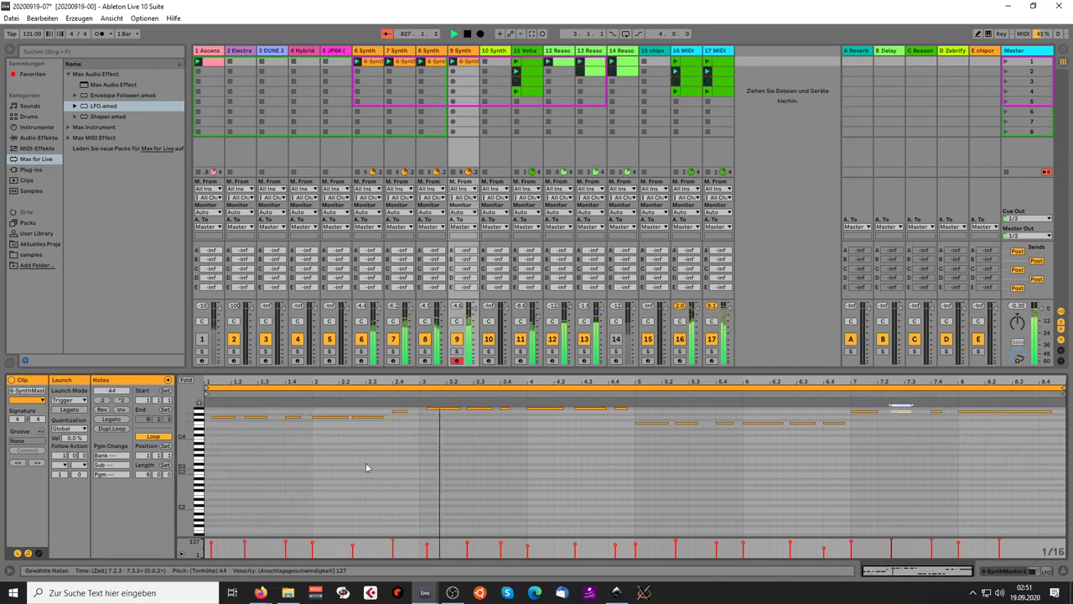
Step: Shift the opening G4 note, the last two A#4 notes of bar 4 and the first two of bar 3 earlier onto the beat grid
{"action": "left_click_drag", "start_coordinate": [238, 439], "coordinate": [210, 403]}
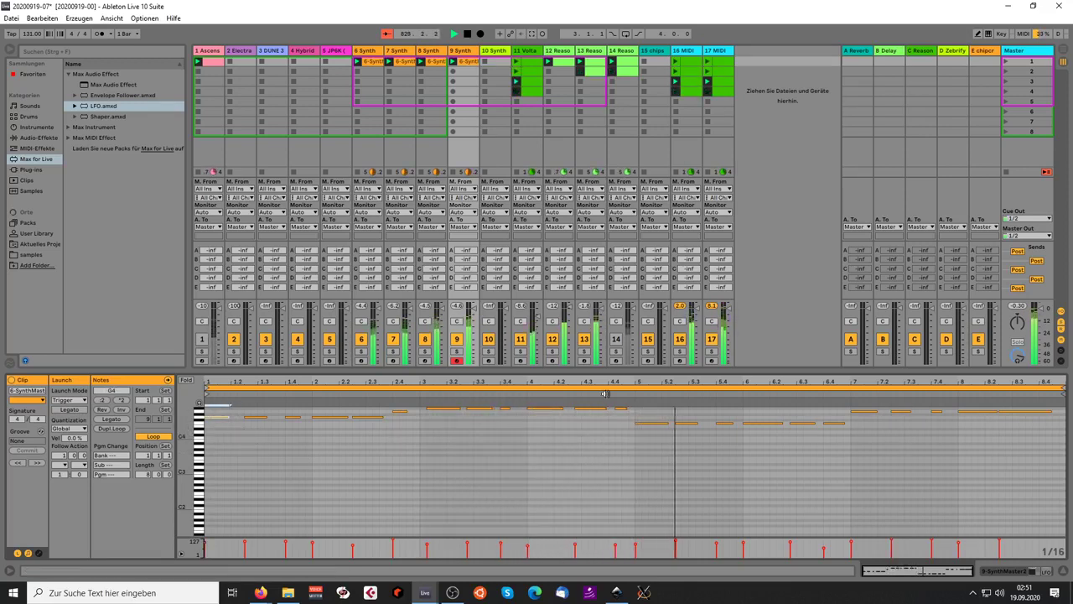
{"action": "left_click", "coordinate": [583, 408]}
{"action": "left_click_drag", "start_coordinate": [583, 407], "coordinate": [616, 409]}
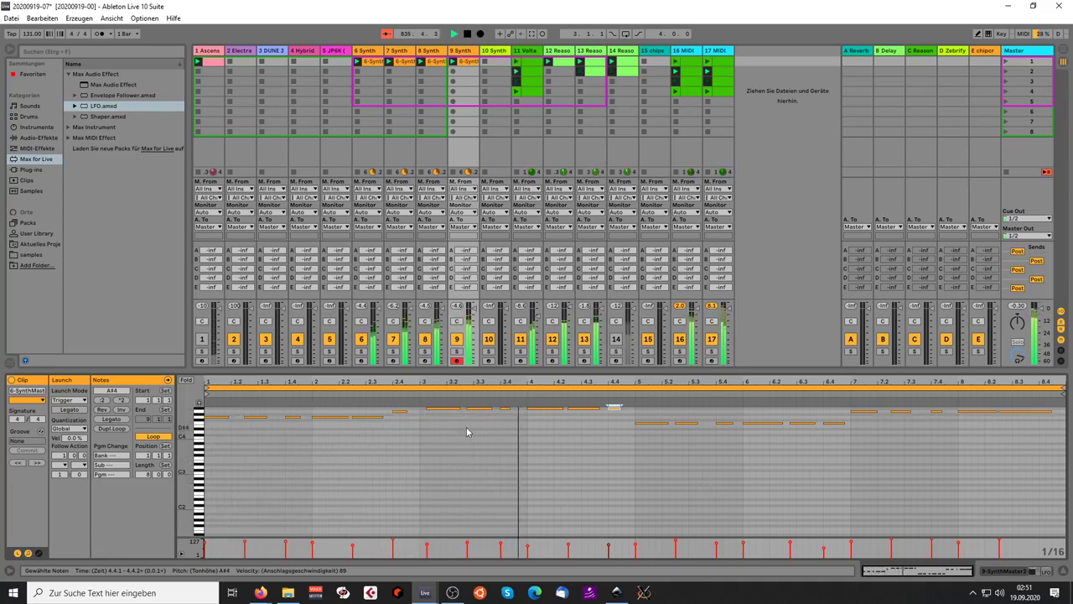
{"action": "left_click_drag", "start_coordinate": [478, 435], "coordinate": [436, 403]}
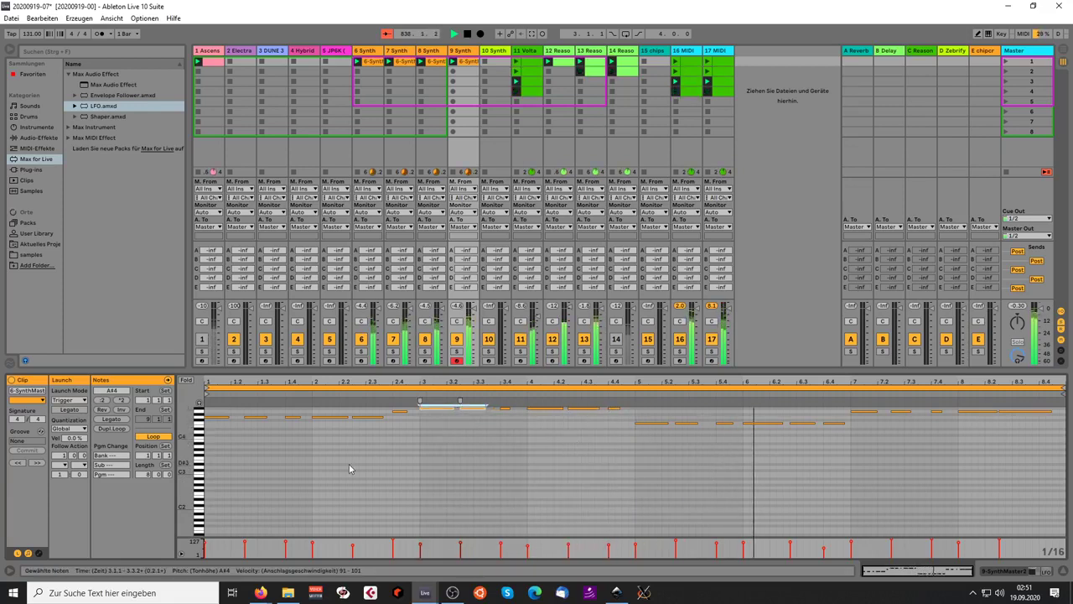
Step: Shorten all notes in track 9's clip to about a sixteenth and move the F4 note near 6.3 one sixteenth earlier
{"action": "scroll", "coordinate": [349, 465], "scroll_direction": "up", "scroll_amount": 3}
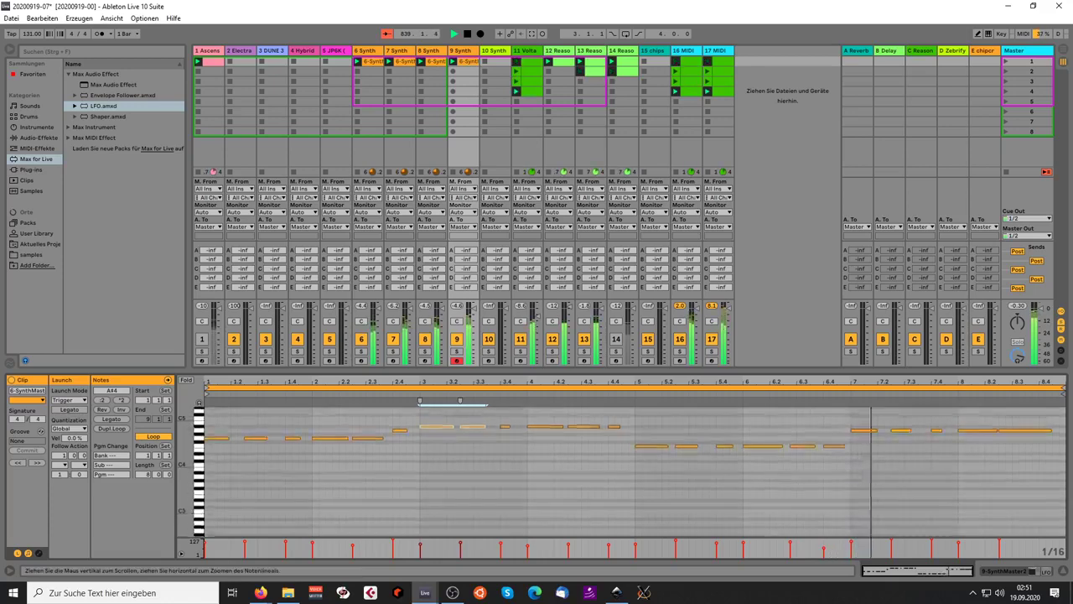
{"action": "scroll", "coordinate": [458, 423], "scroll_direction": "up", "scroll_amount": 3}
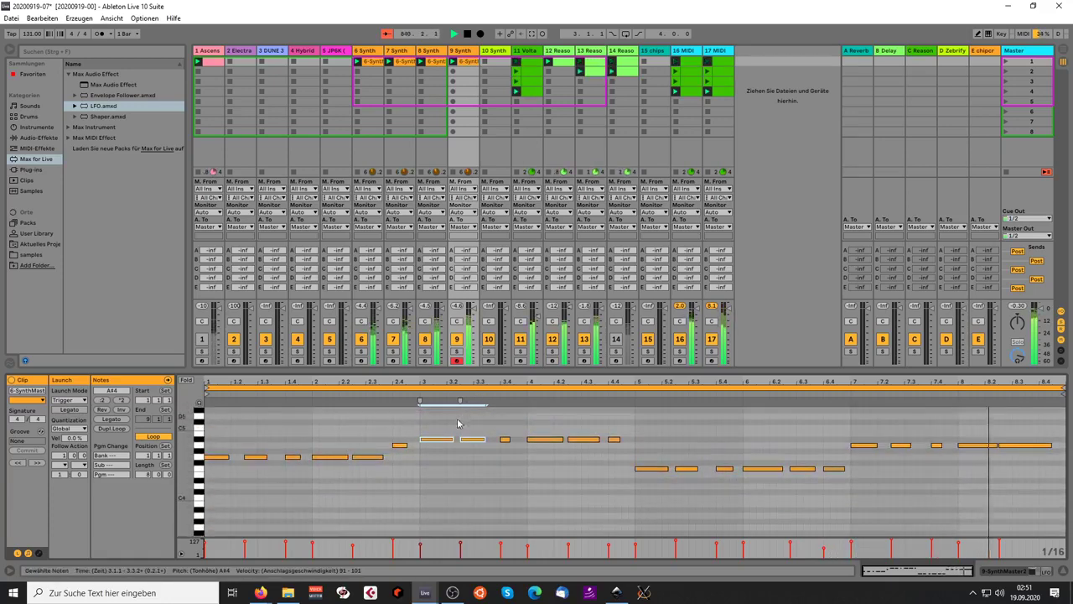
{"action": "left_click", "coordinate": [460, 458]}
{"action": "key", "text": "ctrl+a"}
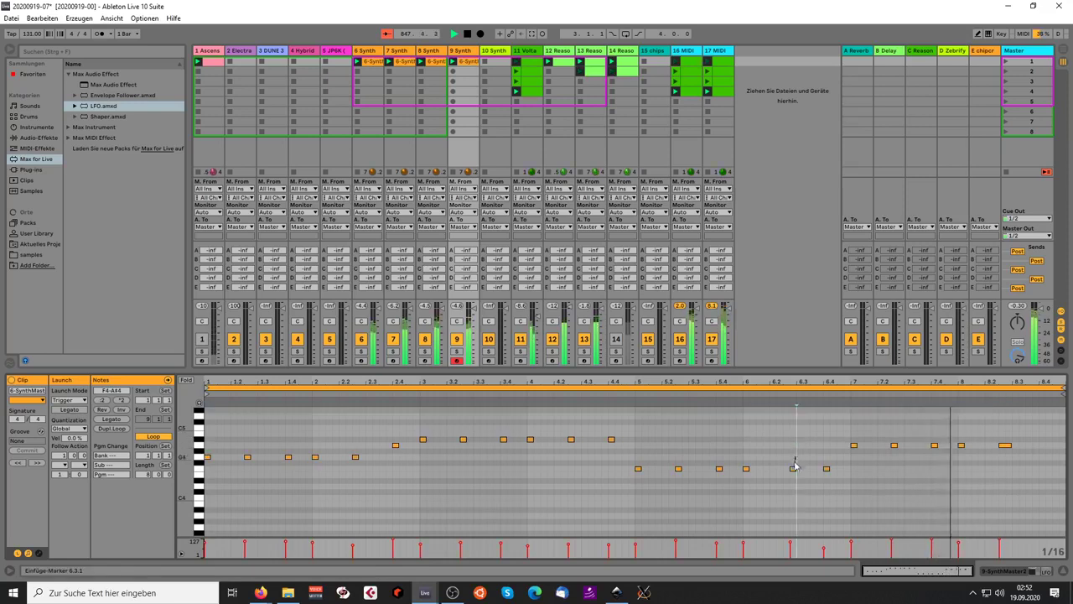
{"action": "left_click_drag", "start_coordinate": [795, 468], "coordinate": [780, 474]}
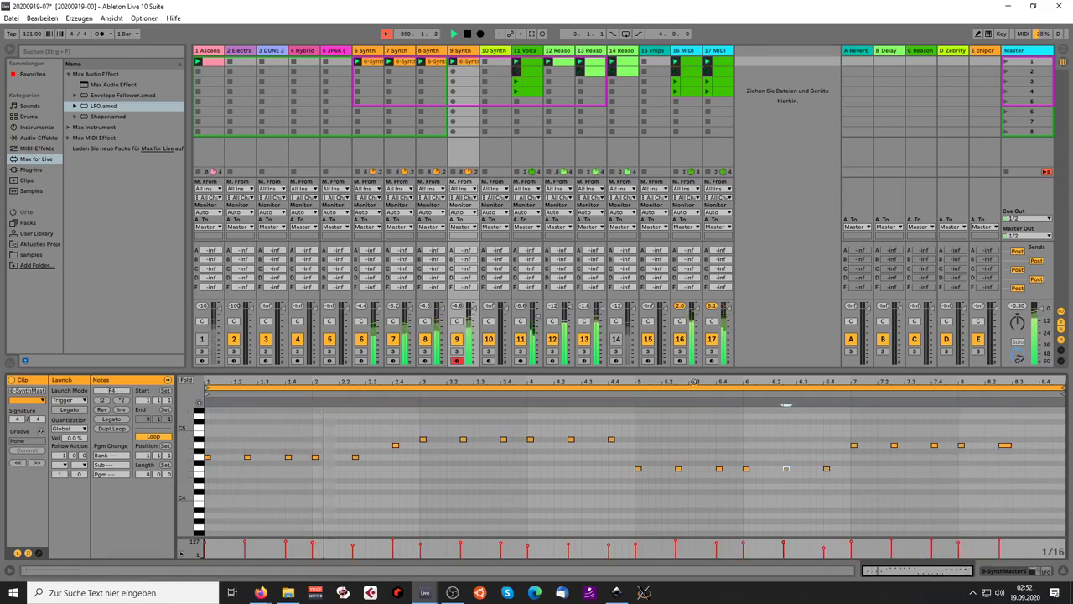
Step: Raise track 9's send to return D (Zebrify) to 0 dB
{"action": "left_click_drag", "start_coordinate": [472, 281], "coordinate": [474, 284]}
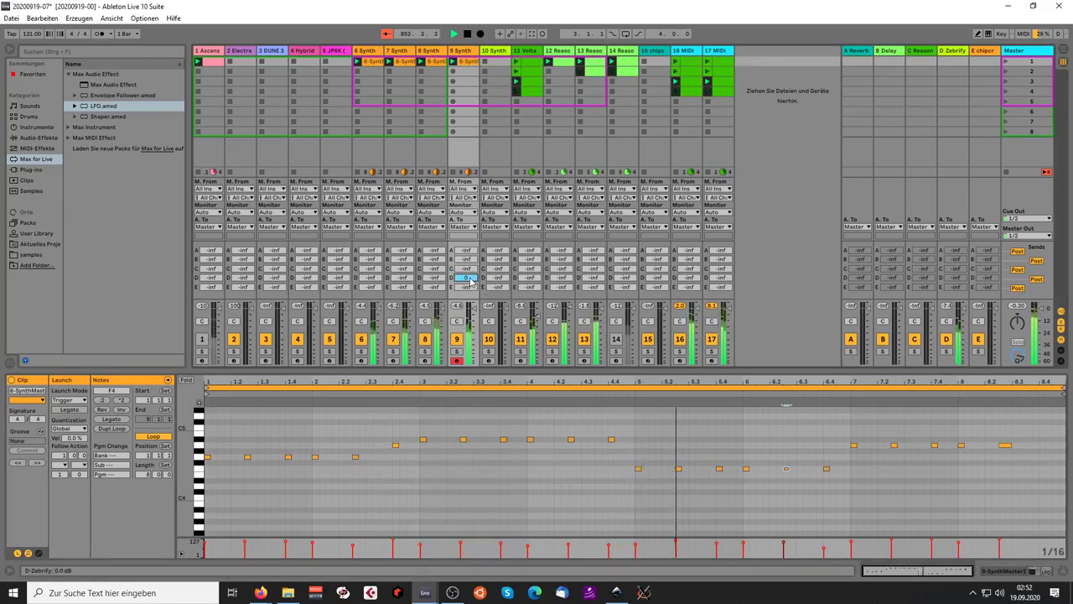
Step: Set track 9's send to return C (Reason Rack Plugin Effect) to -9.4 dB
{"action": "left_click_drag", "start_coordinate": [472, 269], "coordinate": [472, 267]}
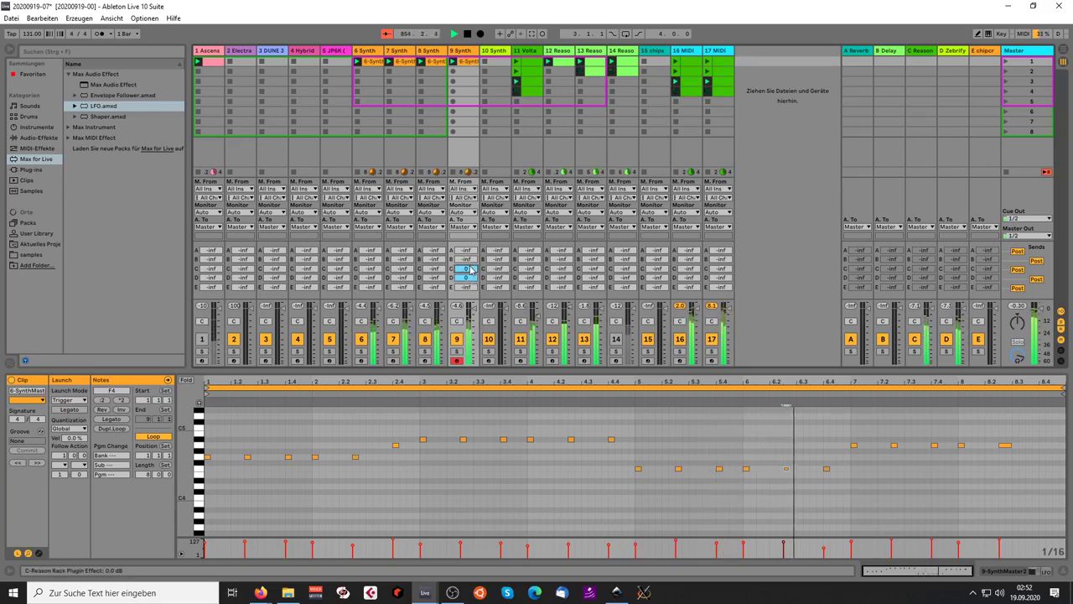
{"action": "left_click_drag", "start_coordinate": [471, 271], "coordinate": [469, 270]}
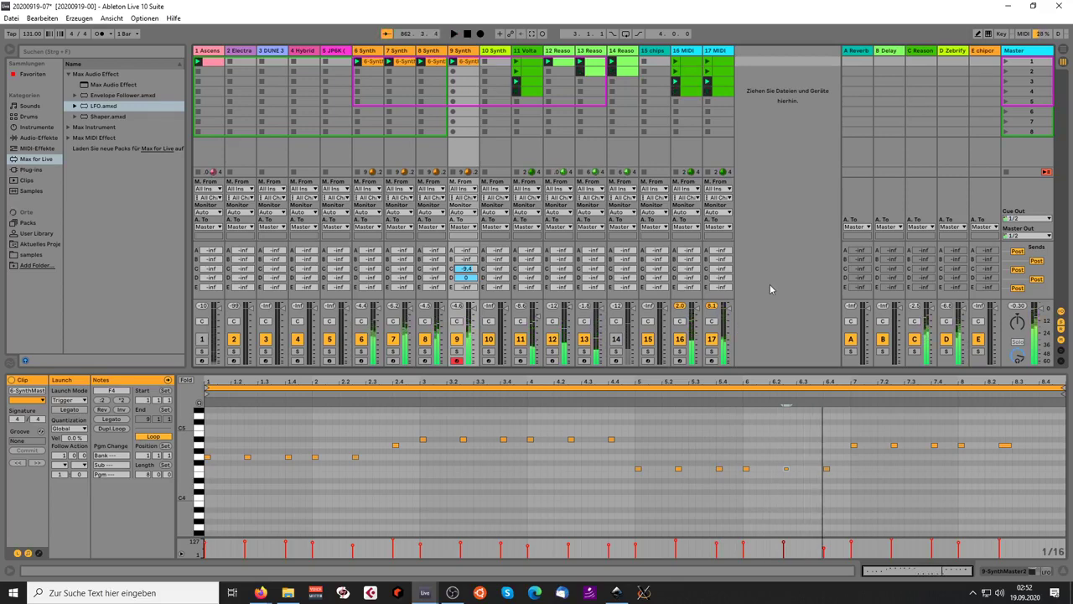
{"action": "key", "text": "ctrl+s"}
{"action": "key", "text": "ctrl+shift+s"}
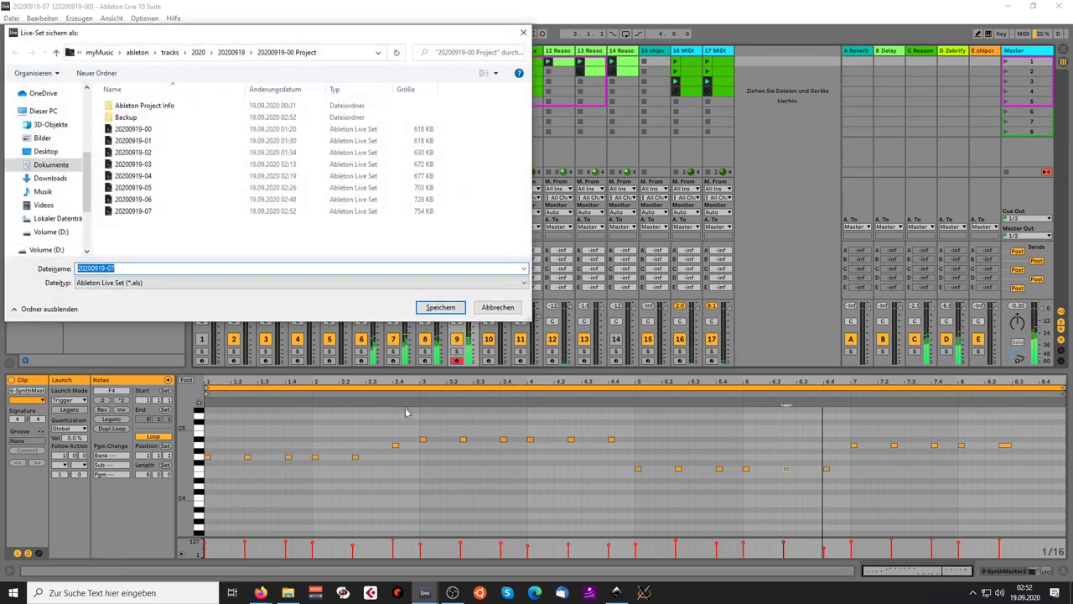
{"action": "left_click", "coordinate": [190, 267]}
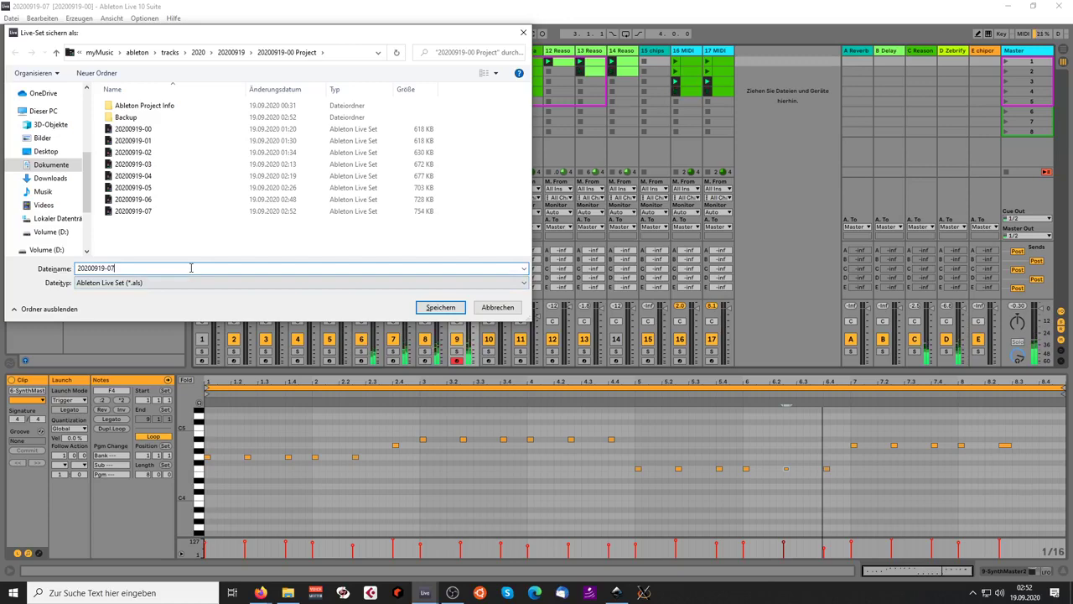
{"action": "key", "text": "BackSpace"}
{"action": "type", "text": "8"}
{"action": "key", "text": "Return"}
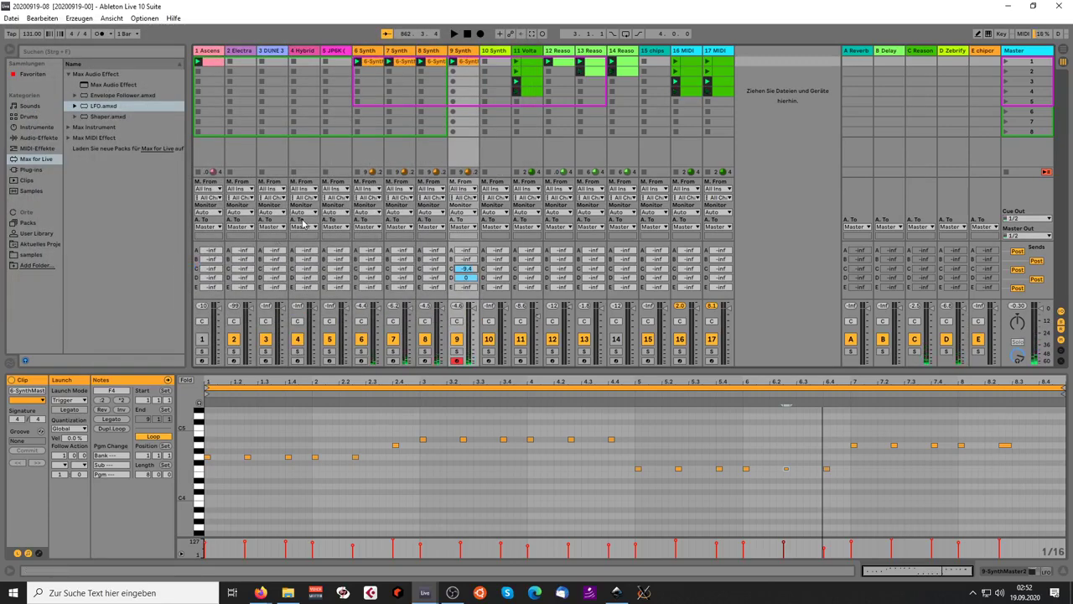
Step: Launch scene 1 of the Live set
{"action": "key", "text": "alt+Tab"}
{"action": "left_click", "coordinate": [303, 224]}
{"action": "left_click", "coordinate": [1004, 62]}
Step: Switch to the full-screen uebermass.png image and return to Ableton Live
{"action": "key", "text": "alt+Tab"}
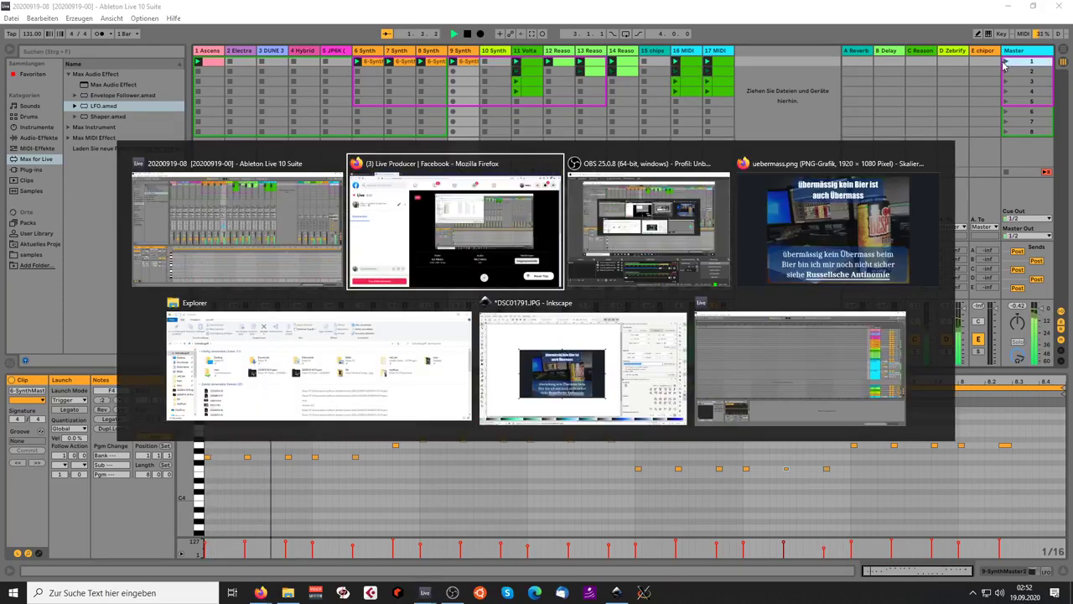
{"action": "key", "text": "alt+Tab"}
{"action": "key", "text": "alt+Tab"}
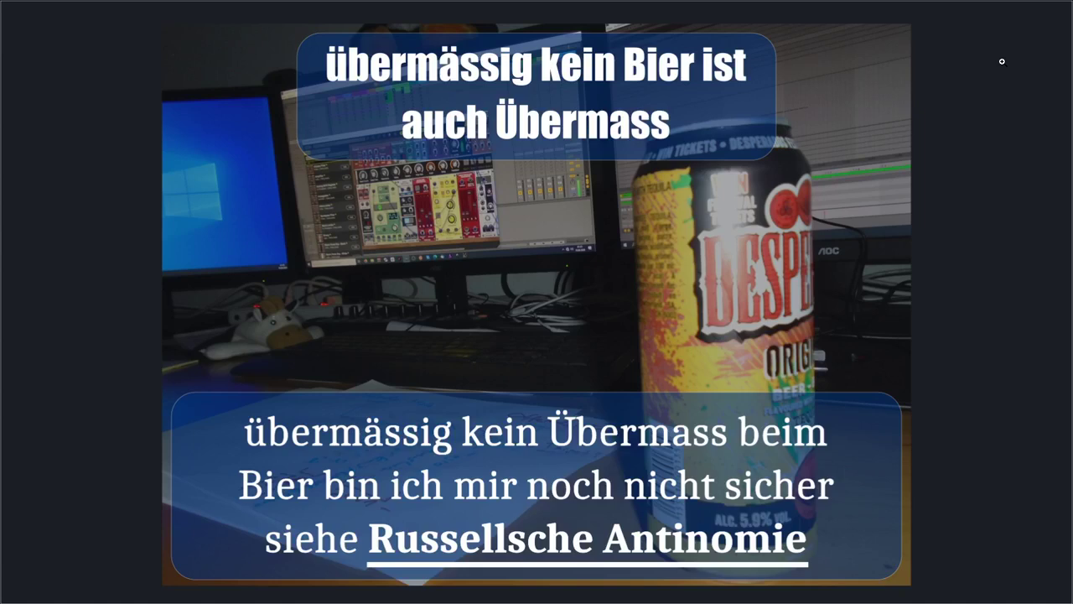
{"action": "key", "text": "alt+Tab"}
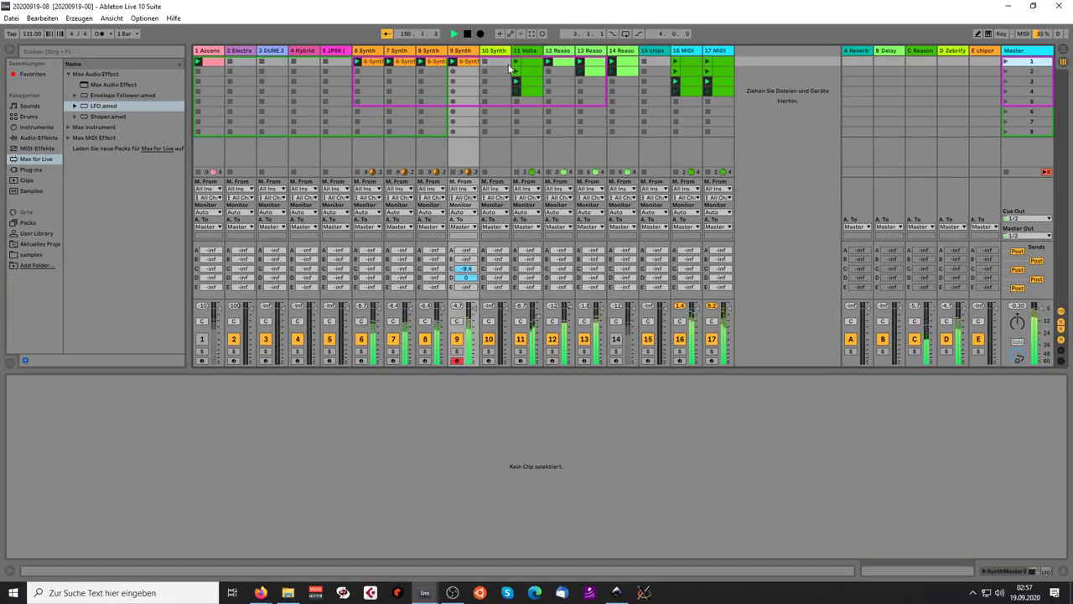
Step: Duplicate SynthMaster track 9 and launch scene 1 so the copy plays along
{"action": "right_click", "coordinate": [467, 56]}
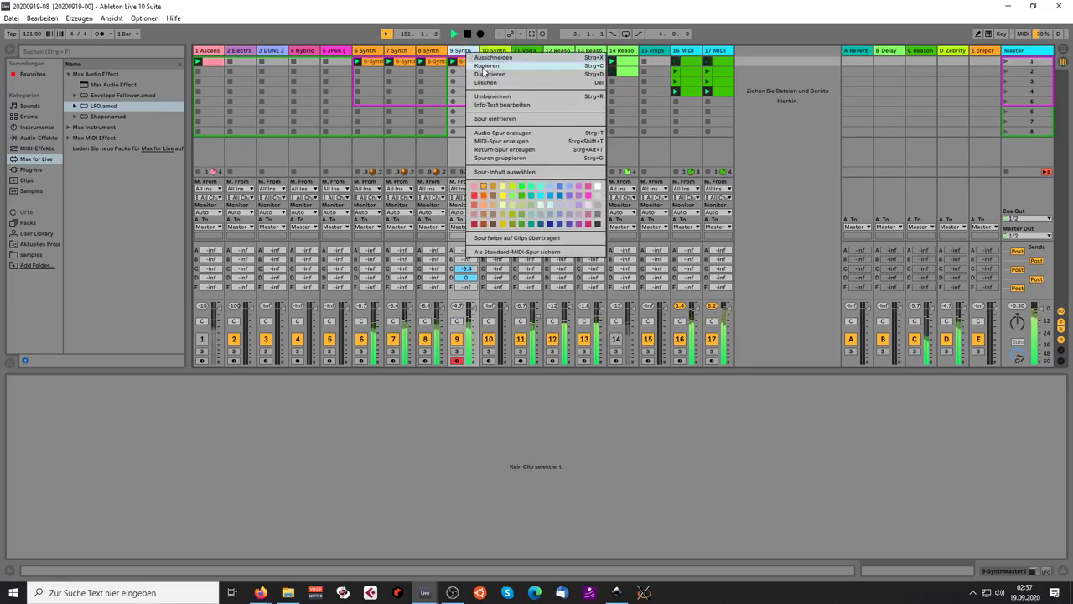
{"action": "left_click", "coordinate": [486, 74]}
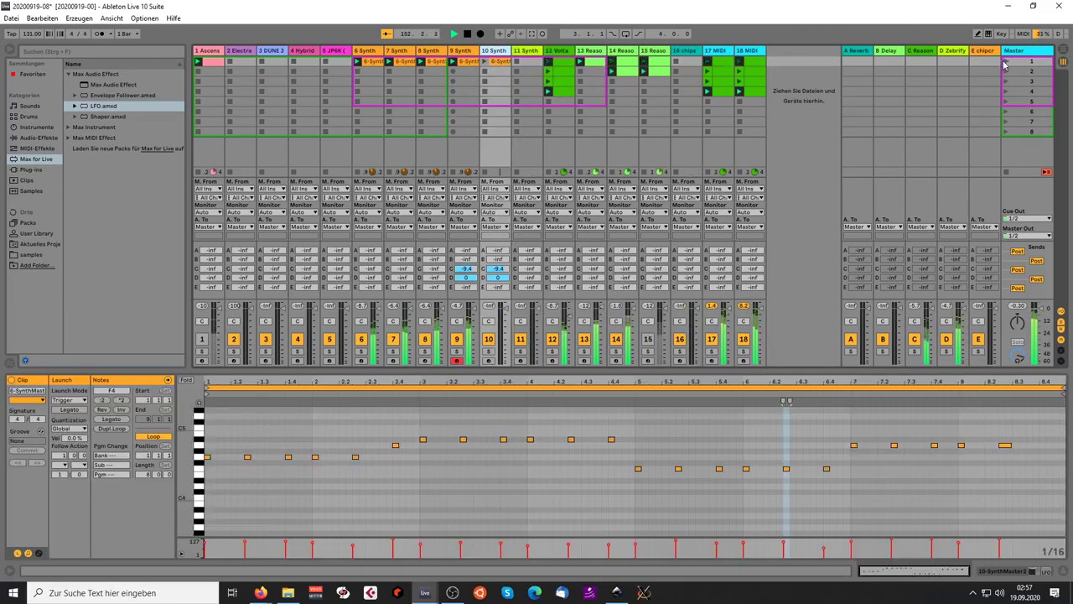
{"action": "left_click", "coordinate": [1010, 62]}
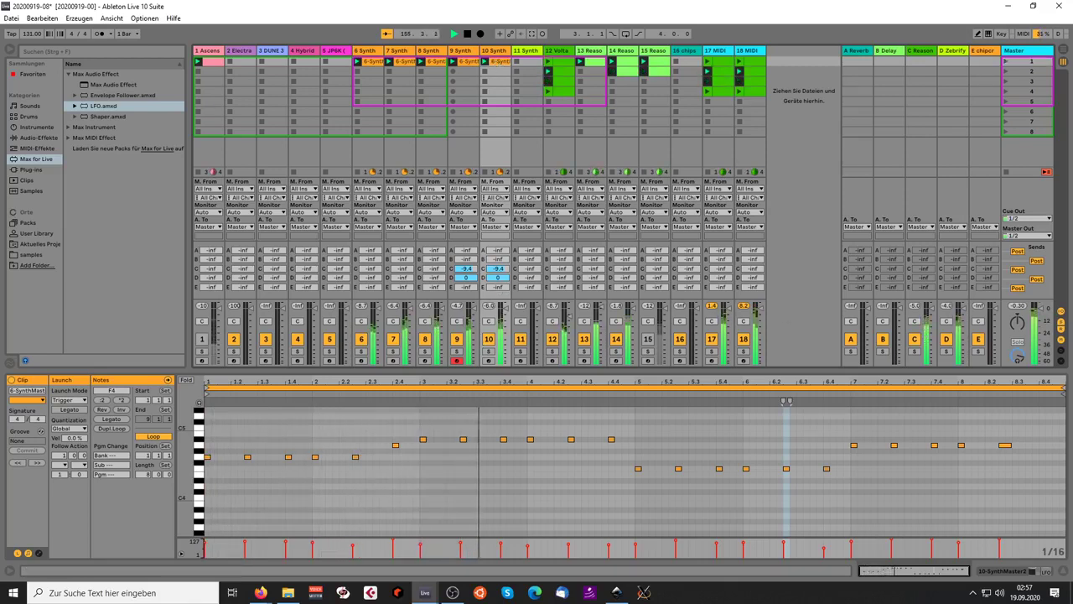
Step: Show the track delay section and set track 10's delay to 56 ms
{"action": "left_click", "coordinate": [1060, 351]}
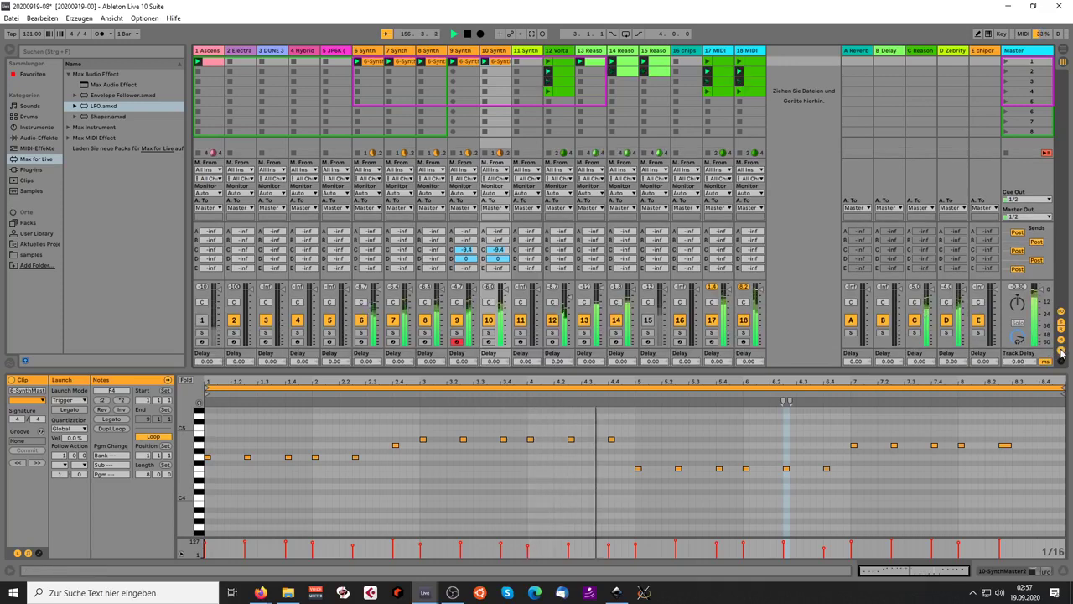
{"action": "left_click_drag", "start_coordinate": [500, 362], "coordinate": [499, 350]}
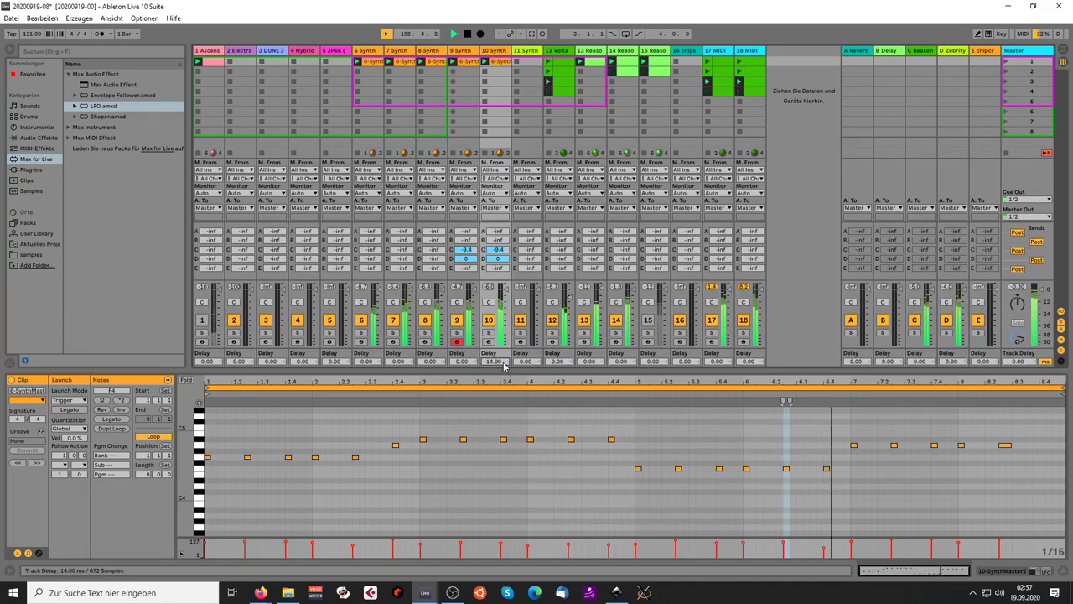
{"action": "scroll", "coordinate": [504, 365], "scroll_direction": "up", "scroll_amount": 17}
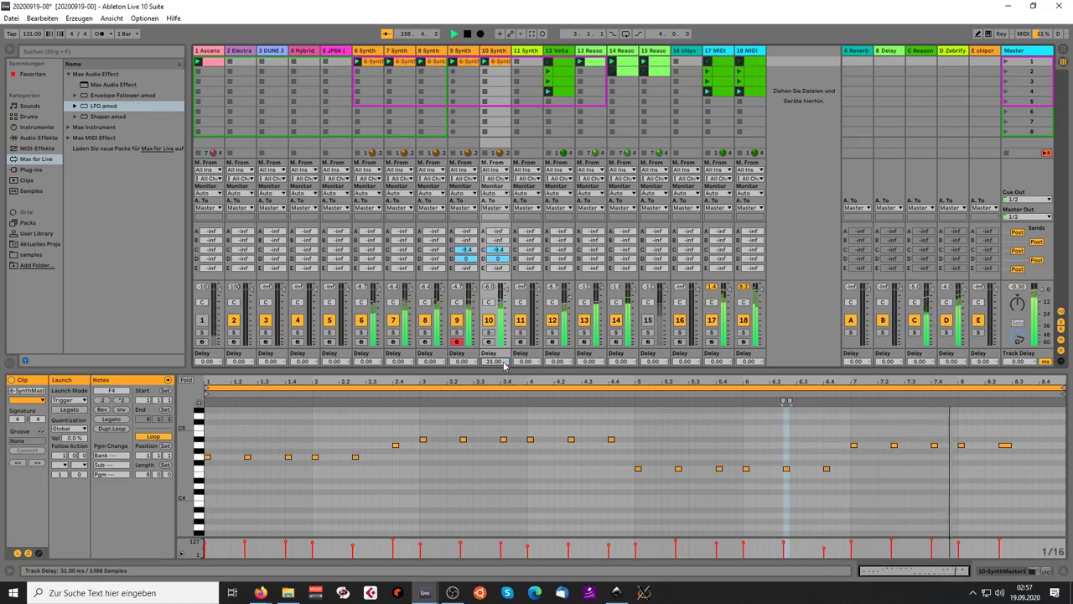
{"action": "scroll", "coordinate": [504, 365], "scroll_direction": "up", "scroll_amount": 20}
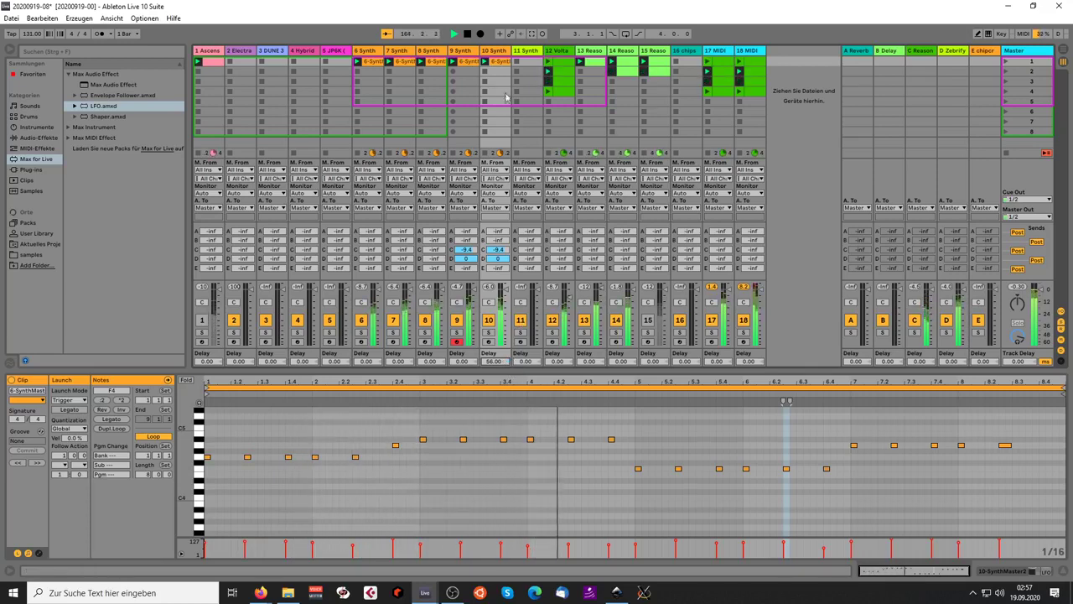
Step: Duplicate track 9 again, place the copy behind the delayed track as track 11, and launch scene 1
{"action": "right_click", "coordinate": [475, 54]}
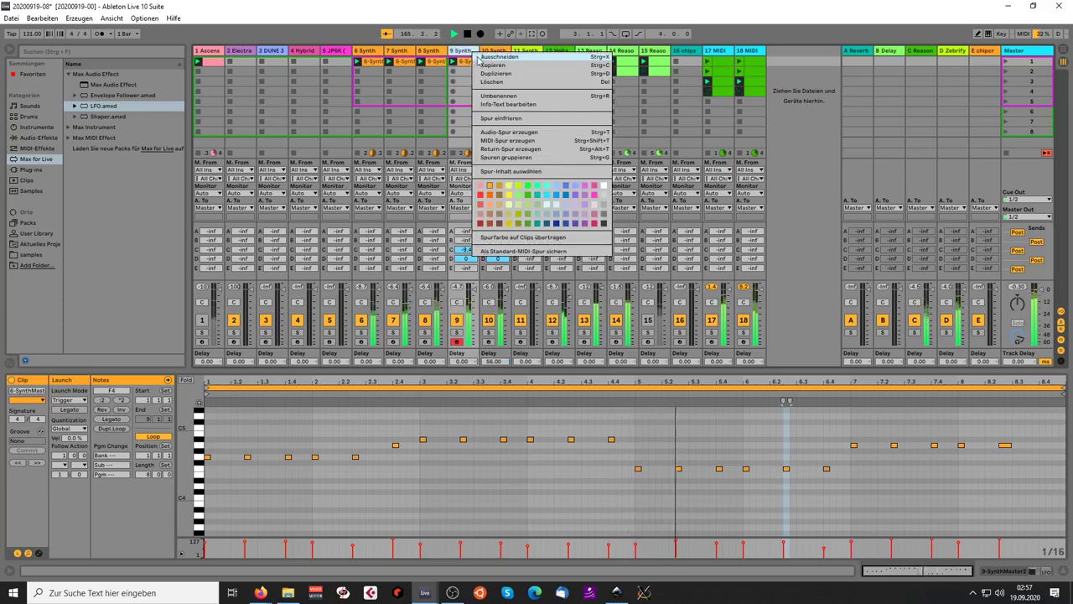
{"action": "left_click", "coordinate": [490, 77]}
{"action": "key", "text": "ctrl+d"}
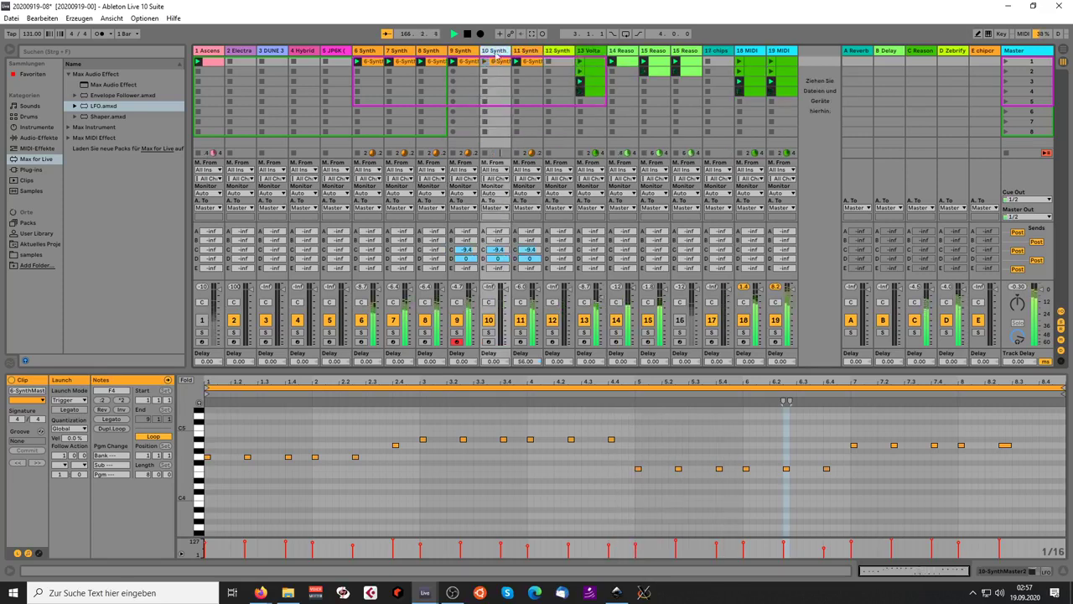
{"action": "left_click_drag", "start_coordinate": [498, 52], "coordinate": [545, 52]}
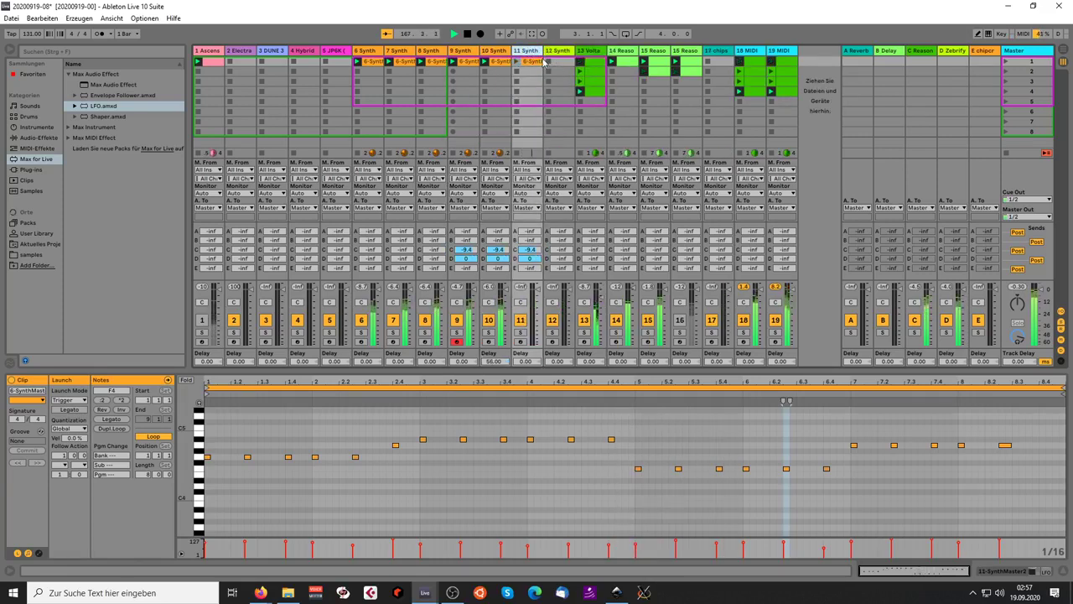
{"action": "left_click", "coordinate": [1016, 61]}
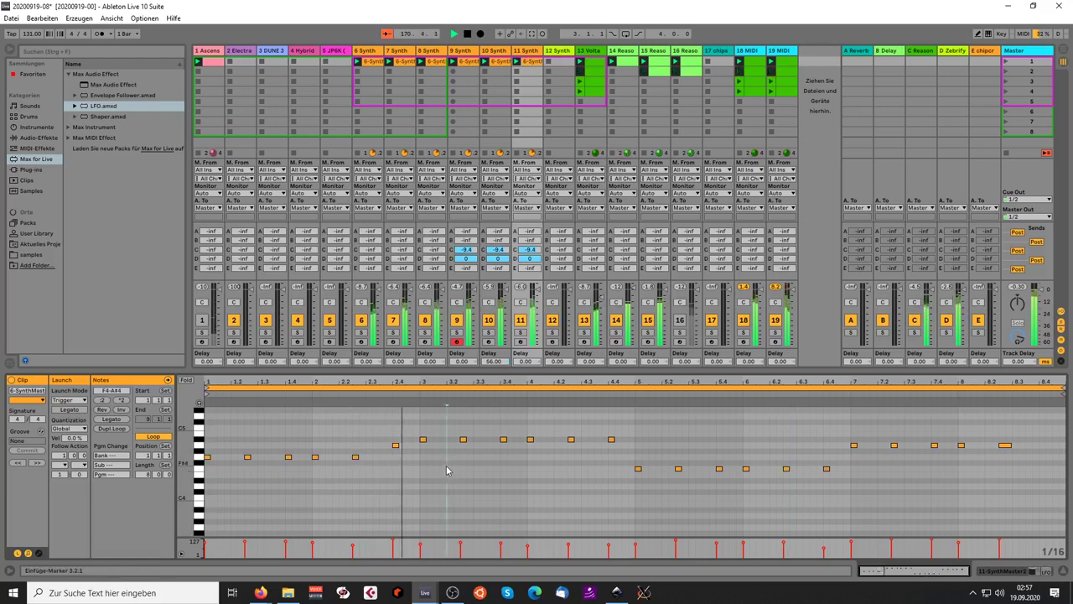
Step: Delete all notes in track 11's clip and arm the track for recording
{"action": "key", "text": "ctrl+a"}
{"action": "key", "text": "Delete"}
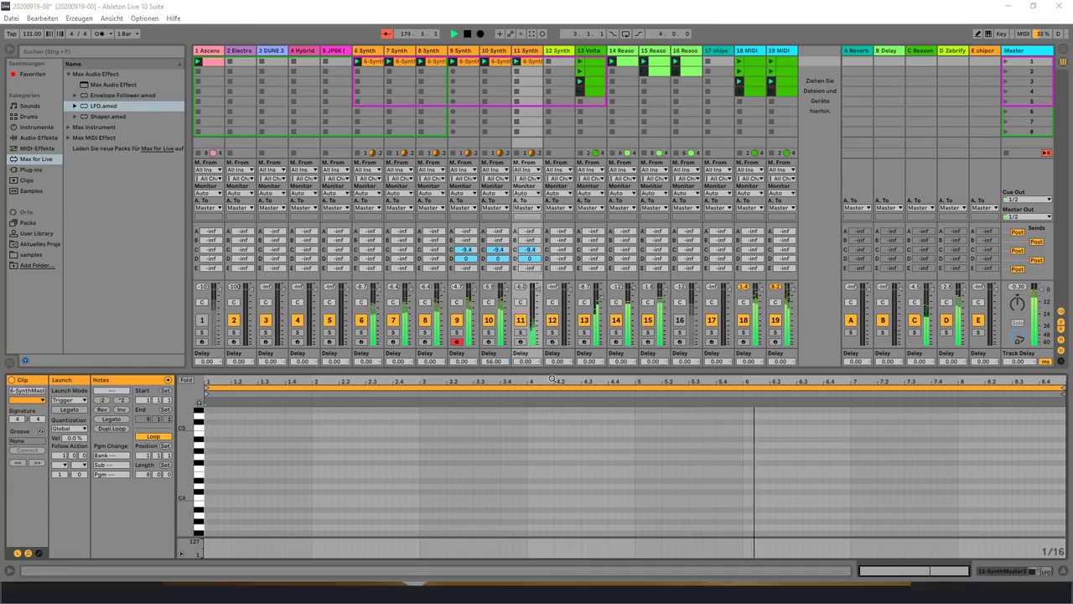
{"action": "left_click", "coordinate": [520, 342]}
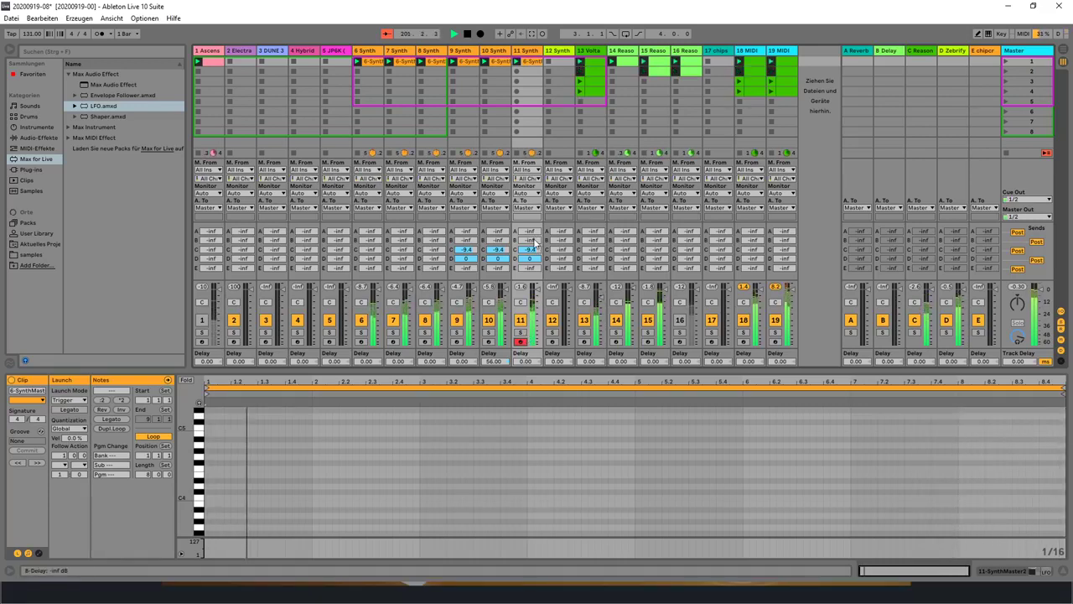
Step: On return B's Delay, set the right channel's synced division to 2 and the feedback to 75 %
{"action": "left_click", "coordinate": [893, 51]}
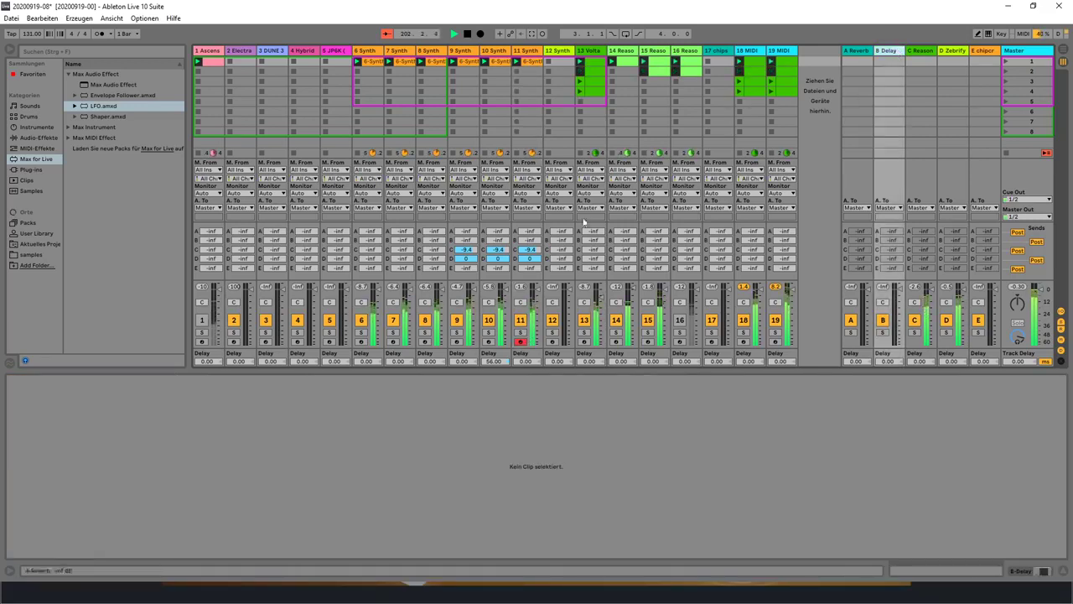
{"action": "double_click", "coordinate": [886, 52]}
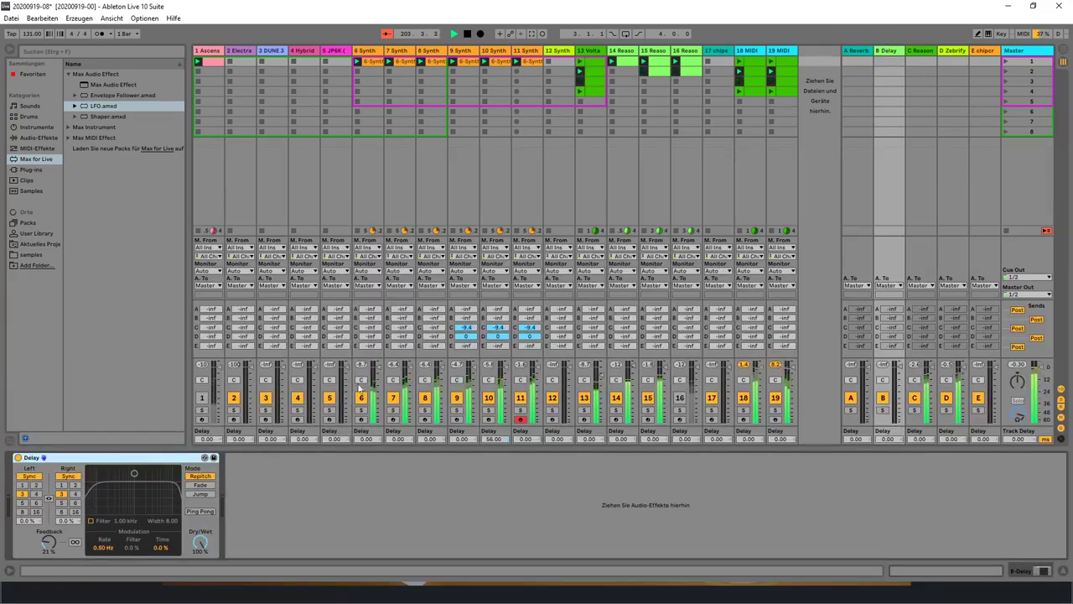
{"action": "left_click", "coordinate": [79, 478]}
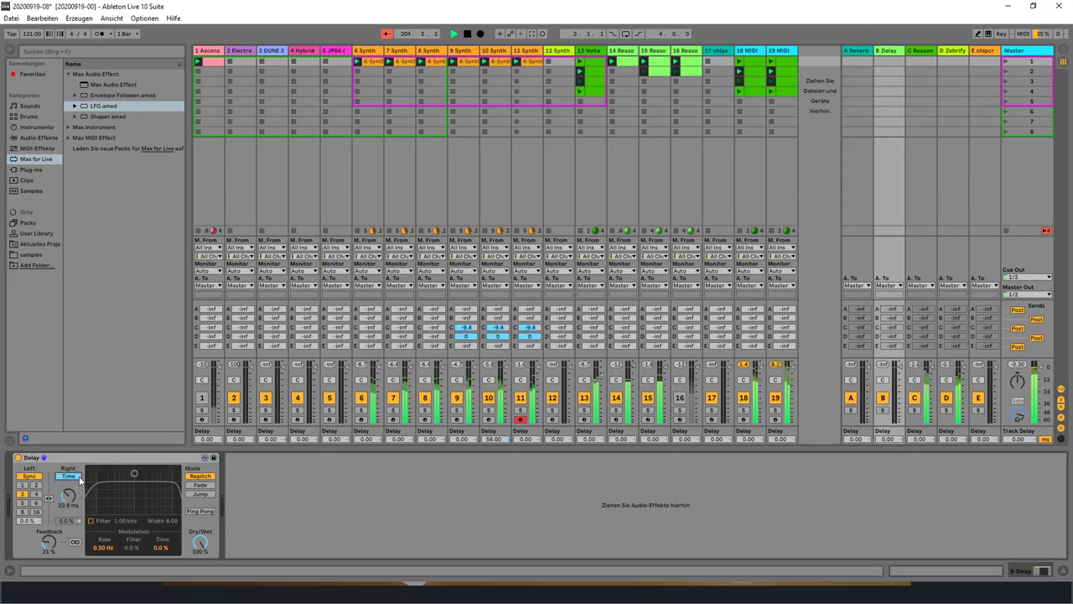
{"action": "left_click", "coordinate": [79, 479]}
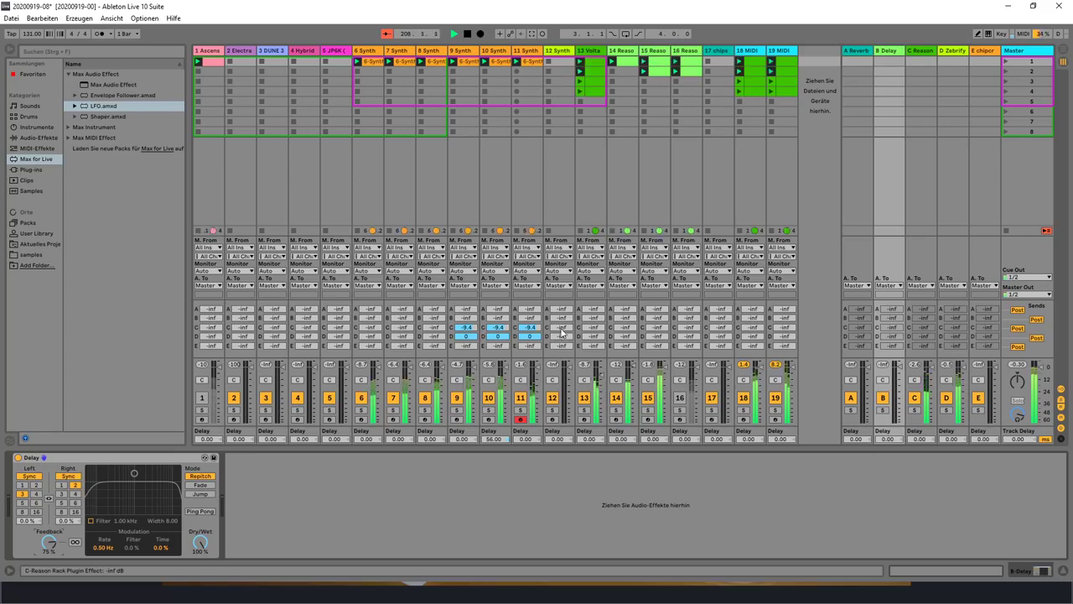
Step: Set track 11's send to return B to 0 dB and raise the Delay's feedback to 85 %
{"action": "left_click_drag", "start_coordinate": [537, 318], "coordinate": [539, 294]}
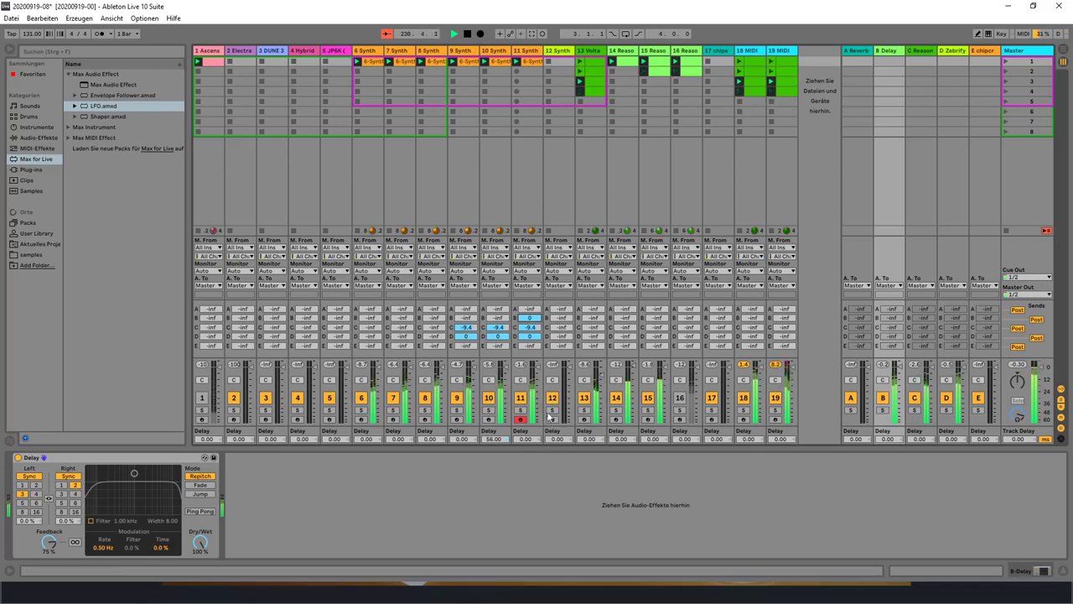
{"action": "left_click_drag", "start_coordinate": [49, 546], "coordinate": [48, 545]}
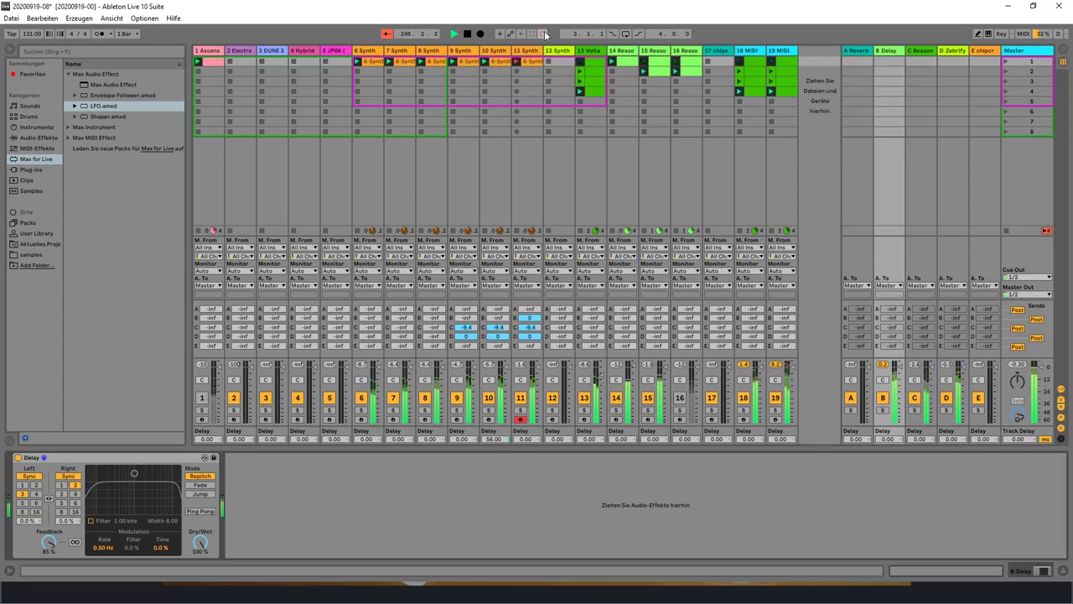
Step: Open track 11's recorded clip, set its fixed grid to 1/8, and quantize all its notes
{"action": "double_click", "coordinate": [531, 61]}
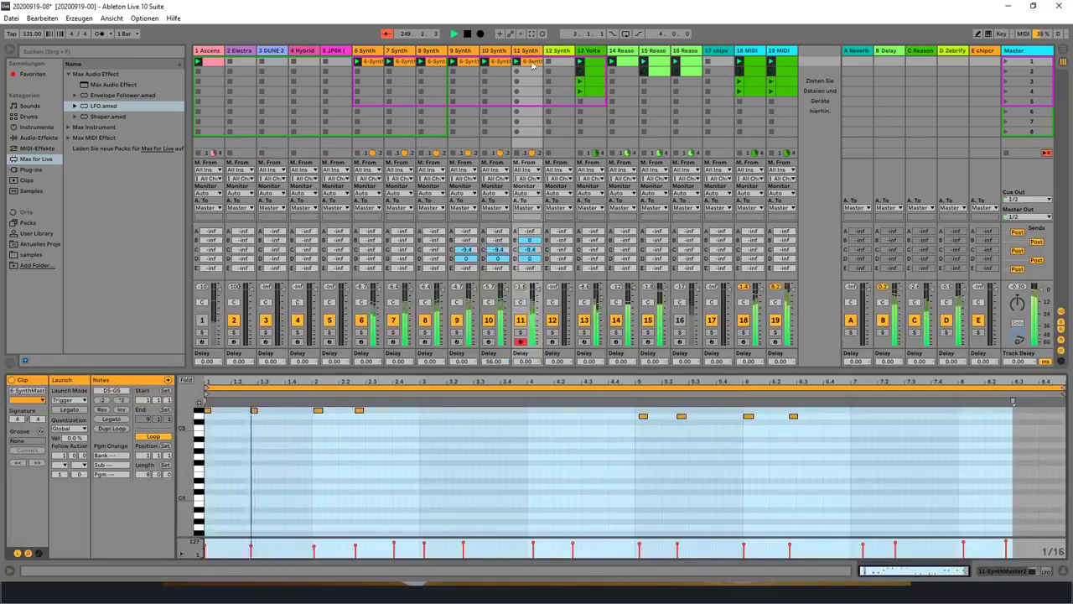
{"action": "right_click", "coordinate": [443, 437]}
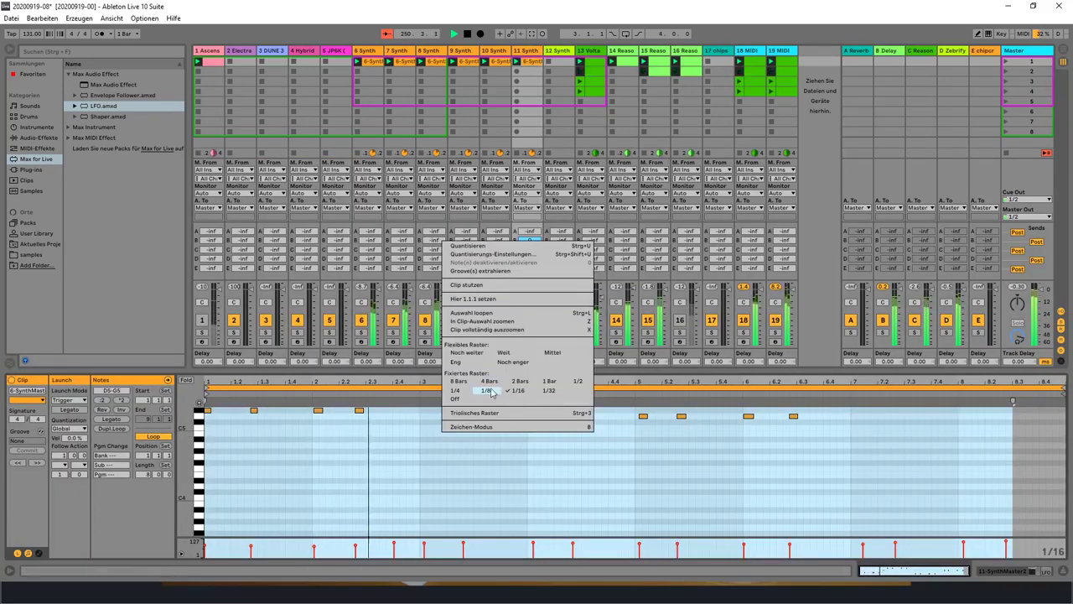
{"action": "left_click", "coordinate": [491, 388]}
{"action": "left_click", "coordinate": [475, 442]}
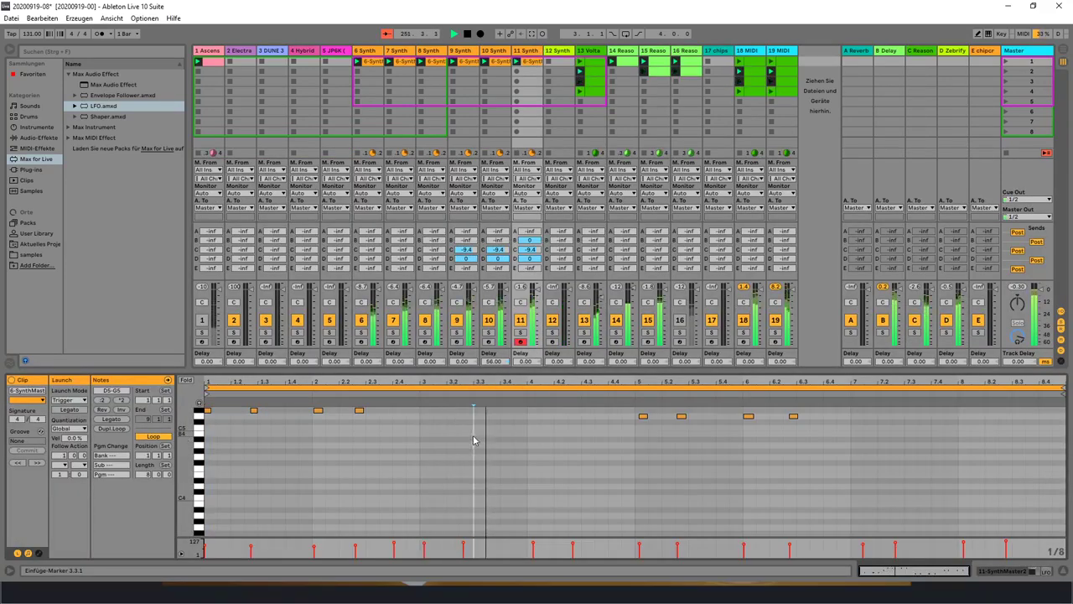
{"action": "key", "text": "ctrl+a"}
{"action": "key", "text": "ctrl+a"}
{"action": "key", "text": "ctrl+u"}
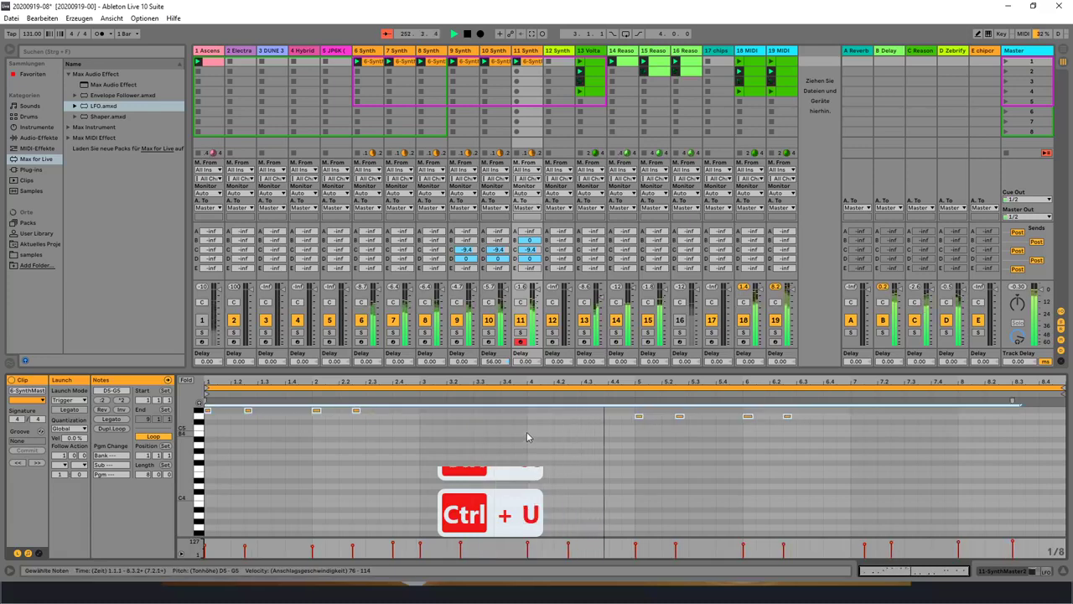
Step: Move the first F5 note of bar 7 to the bar's start and the second one to beat 7.3
{"action": "scroll", "coordinate": [763, 437], "scroll_direction": "up", "scroll_amount": 2}
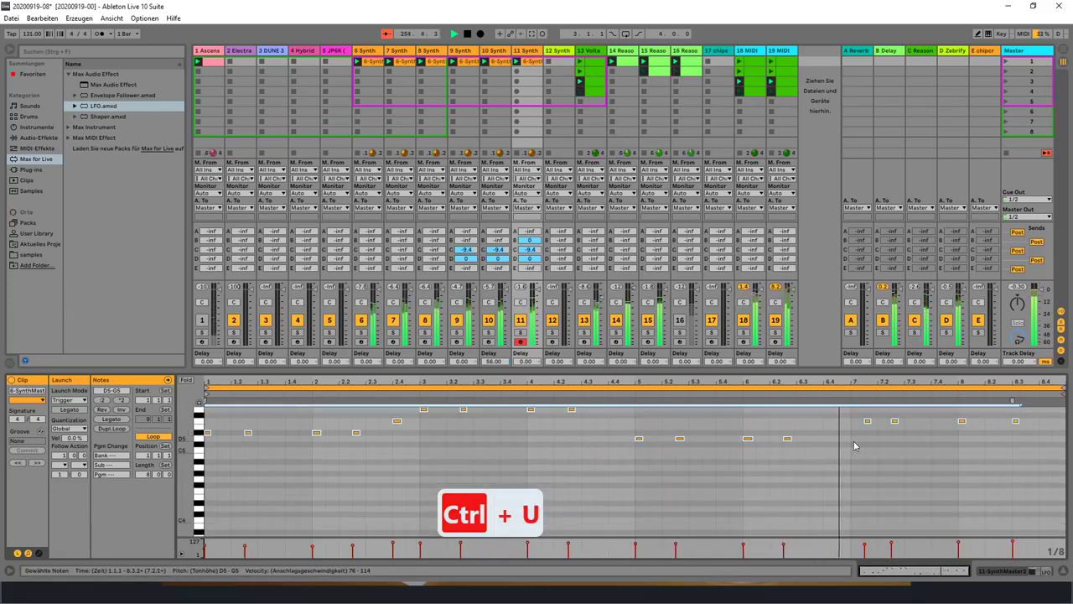
{"action": "left_click", "coordinate": [902, 441]}
{"action": "left_click_drag", "start_coordinate": [903, 441], "coordinate": [890, 423]}
{"action": "key", "text": "Left"}
{"action": "key", "text": "Left"}
{"action": "key", "text": "Right"}
{"action": "key", "text": "Right"}
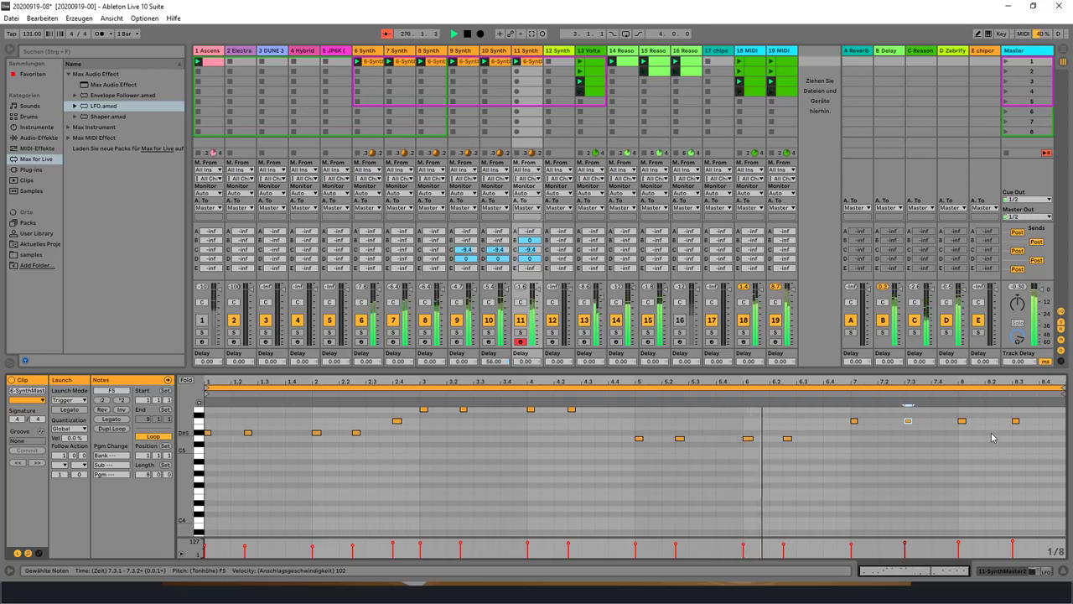
Step: Set the fixed grid of track 11's clip to 1/32
{"action": "right_click", "coordinate": [797, 474]}
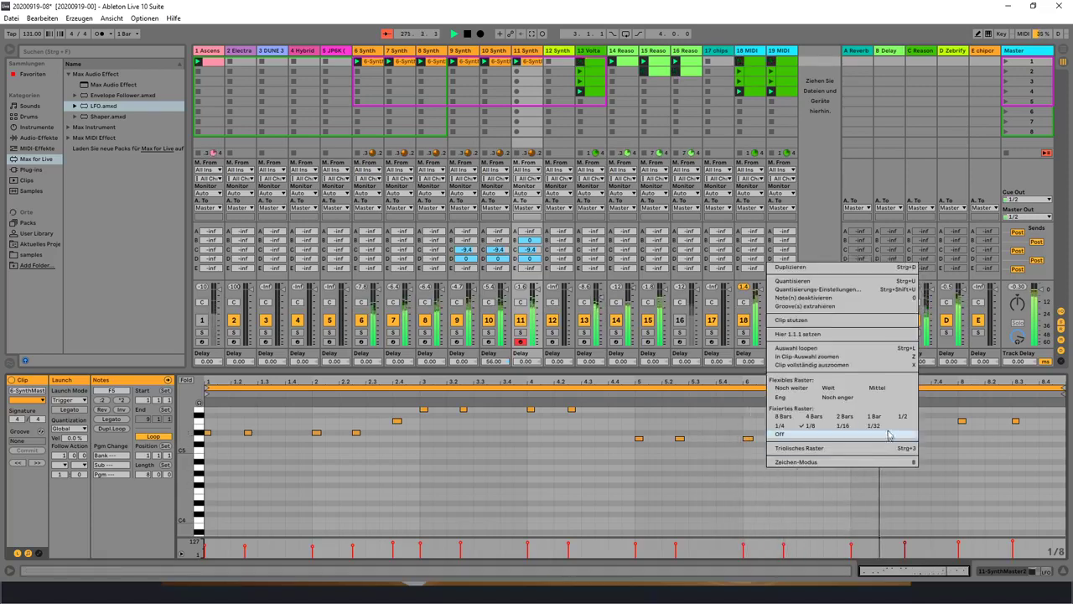
{"action": "left_click", "coordinate": [873, 425]}
{"action": "left_click", "coordinate": [800, 486]}
{"action": "right_click", "coordinate": [833, 474]}
{"action": "left_click", "coordinate": [932, 438]}
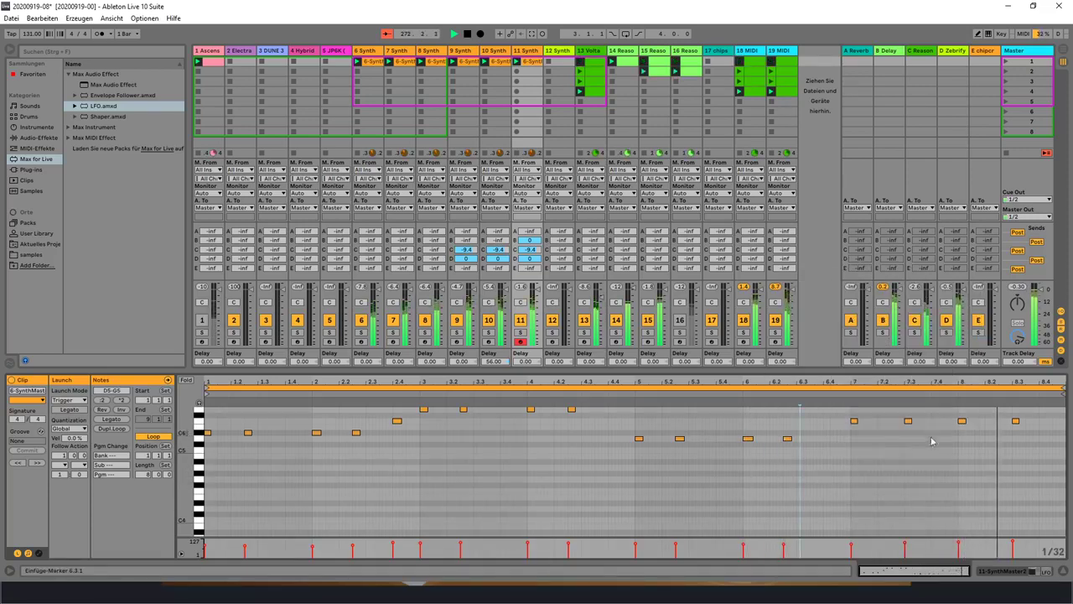
Step: Set the fixed grid of track 11's clip to 1/16
{"action": "right_click", "coordinate": [931, 438]}
{"action": "left_click", "coordinate": [849, 399]}
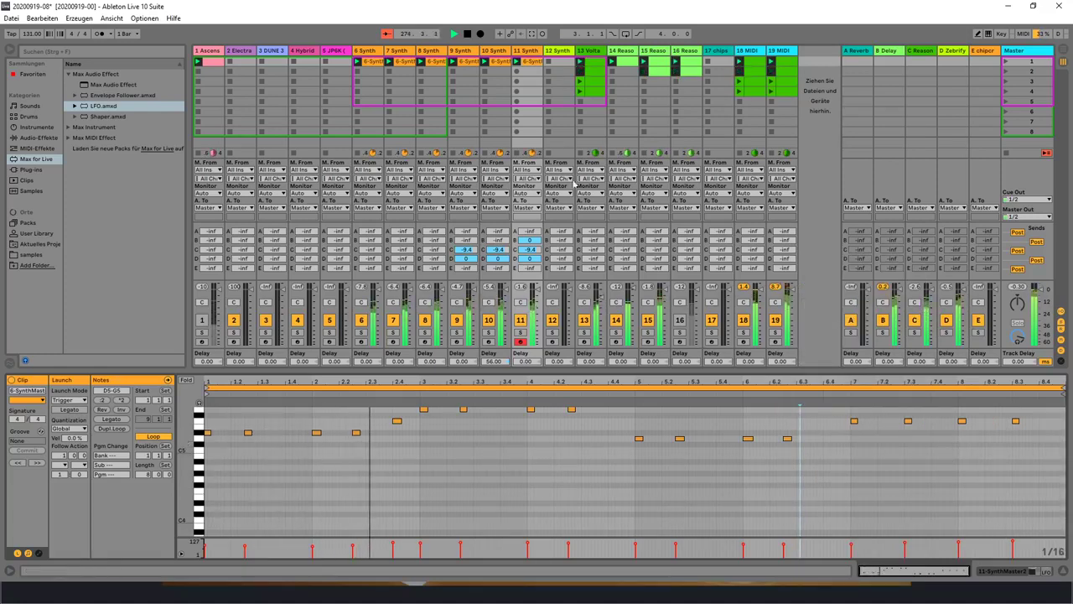
Step: Examine the note placement in the clips of tracks 10, 9, 8 and 7, and return to track 11's clip
{"action": "left_click", "coordinate": [498, 62]}
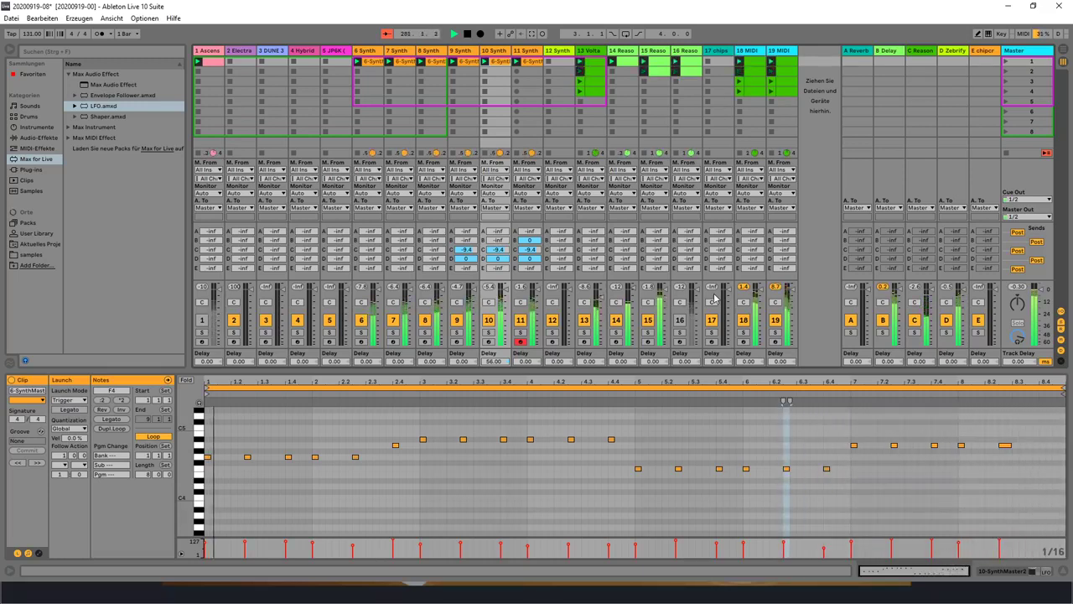
{"action": "left_click", "coordinate": [460, 63]}
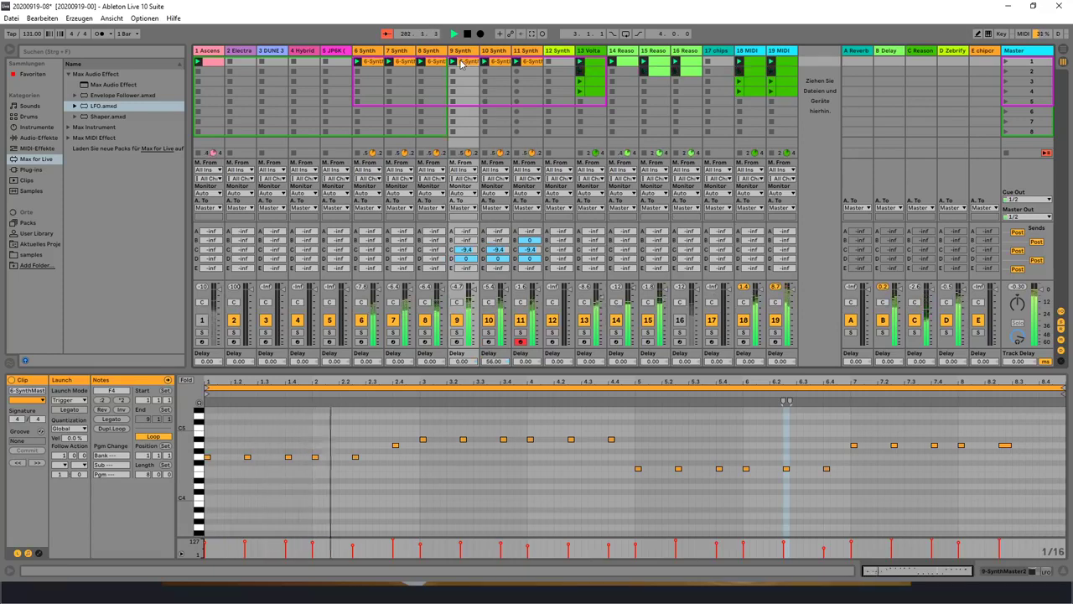
{"action": "left_click", "coordinate": [435, 63]}
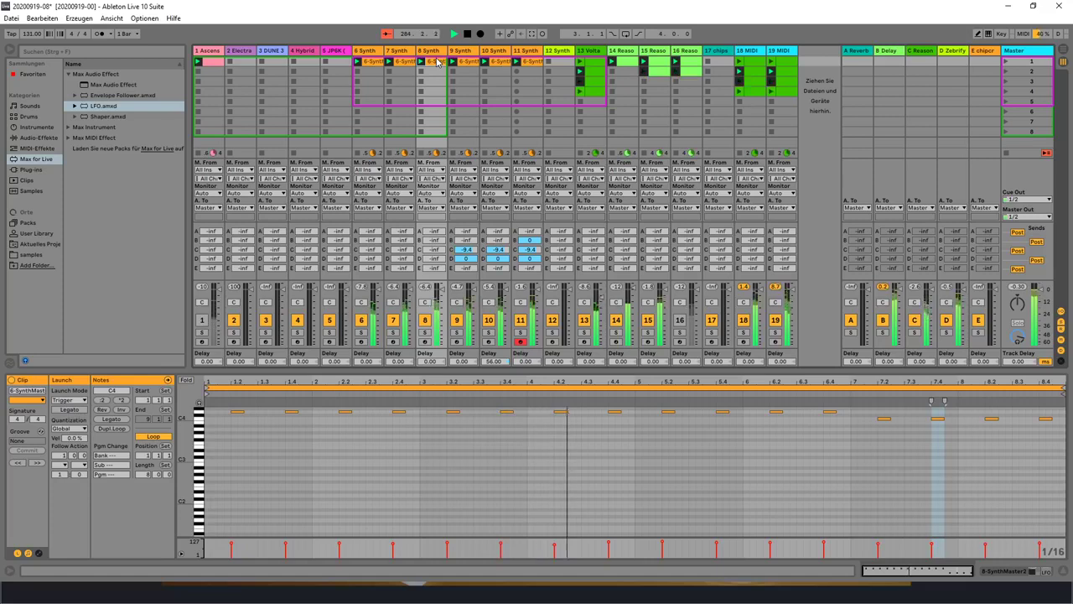
{"action": "left_click", "coordinate": [406, 66]}
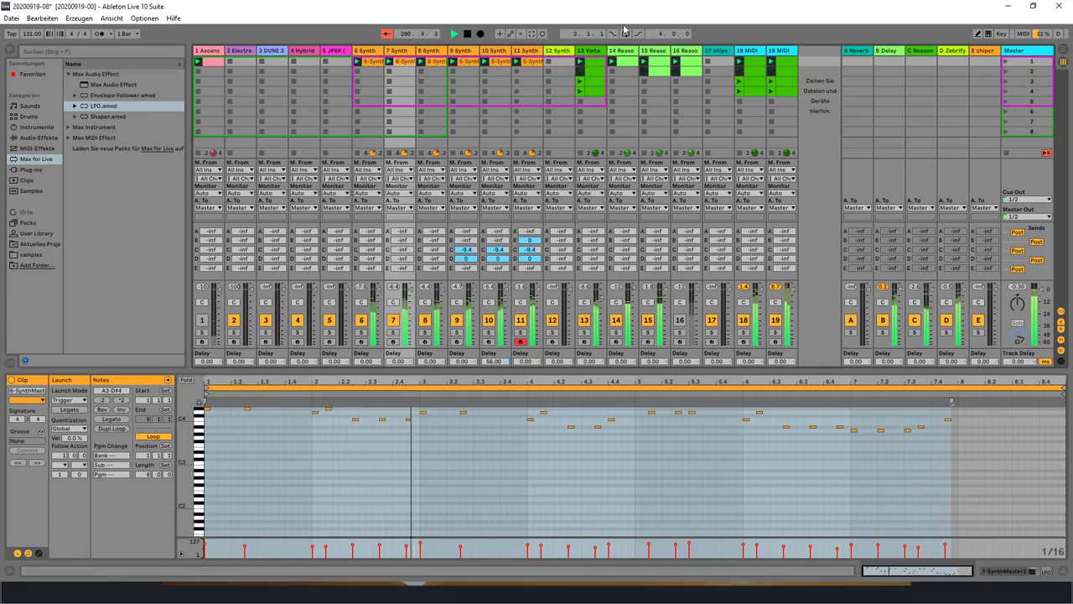
{"action": "left_click", "coordinate": [530, 65]}
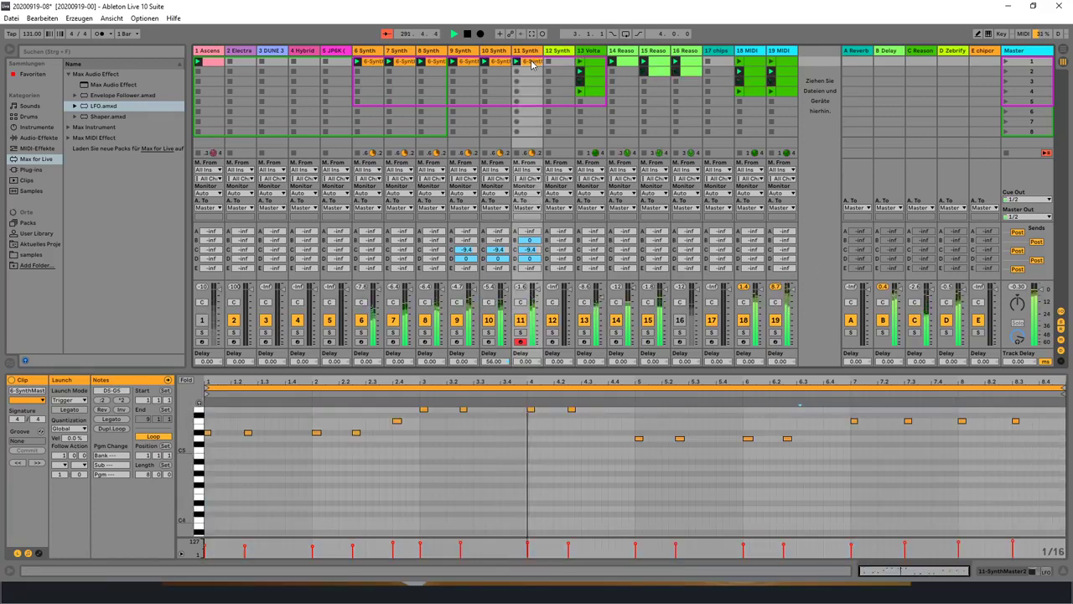
Step: Move the last F5 note of bar 8 to 8.2.3 and the second F5 note of bar 7 to 7.2.3
{"action": "scroll", "coordinate": [503, 483], "scroll_direction": "up", "scroll_amount": 3}
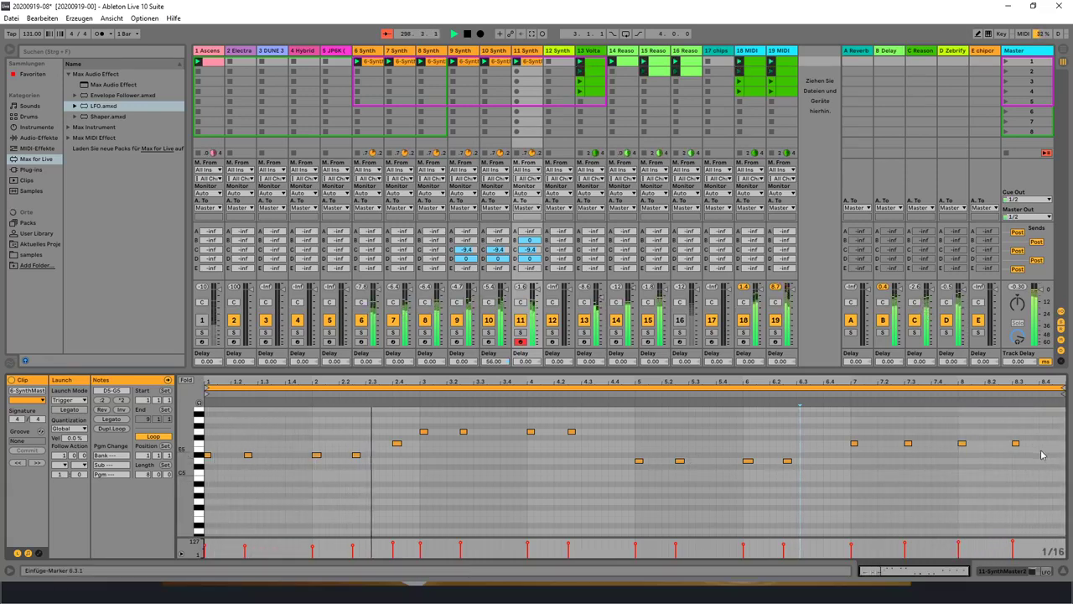
{"action": "left_click", "coordinate": [1015, 443]}
{"action": "key", "text": "Left"}
{"action": "key", "text": "Left"}
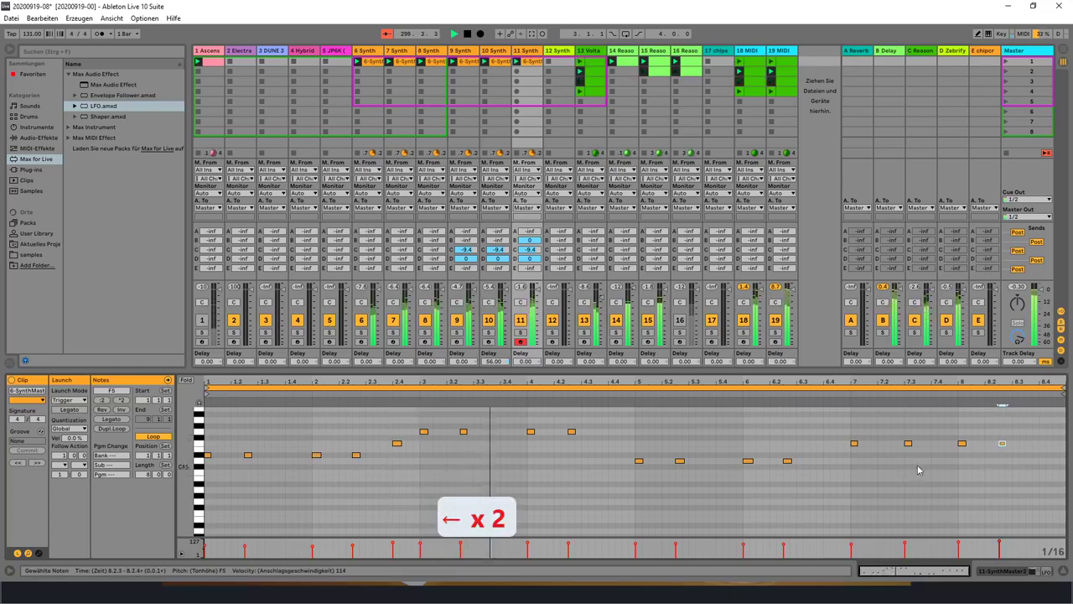
{"action": "left_click", "coordinate": [907, 442]}
{"action": "key", "text": "Left"}
{"action": "key", "text": "Left"}
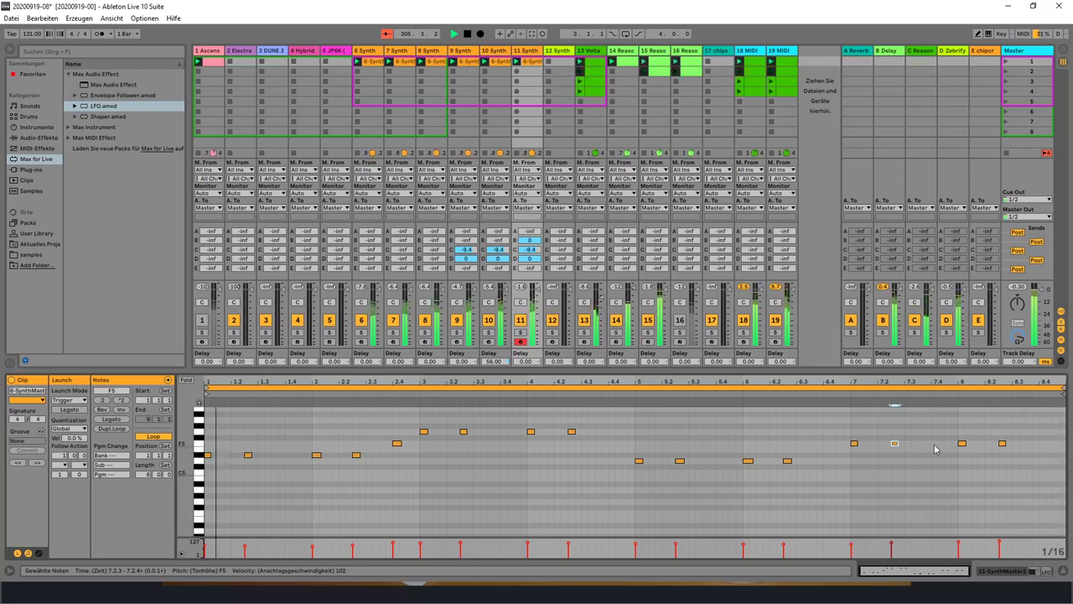
Step: Save the Live set and launch scene 1
{"action": "key", "text": "ctrl+s"}
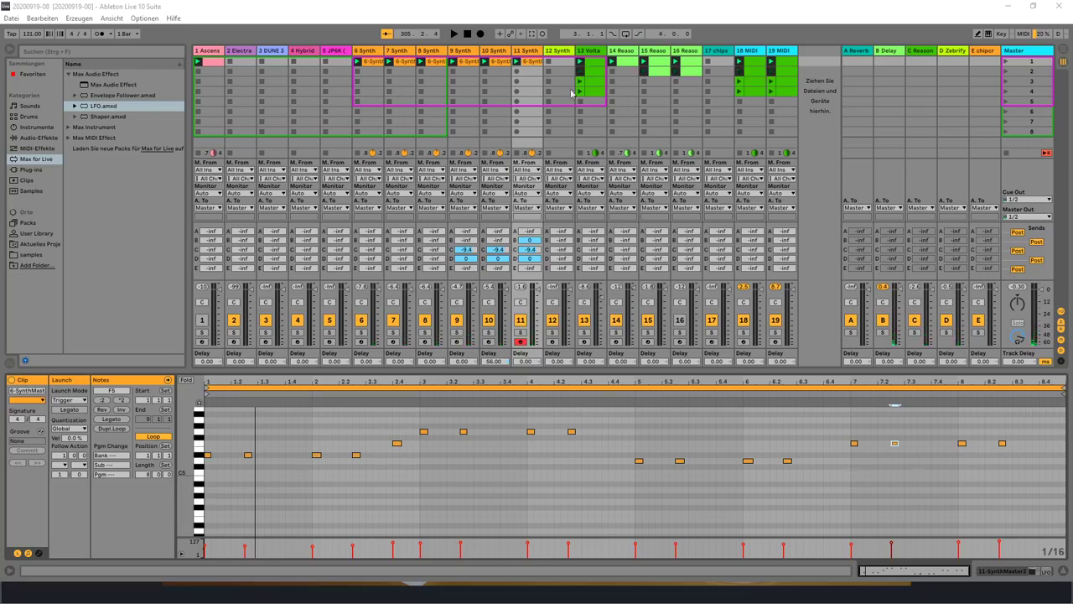
{"action": "left_click", "coordinate": [1006, 64]}
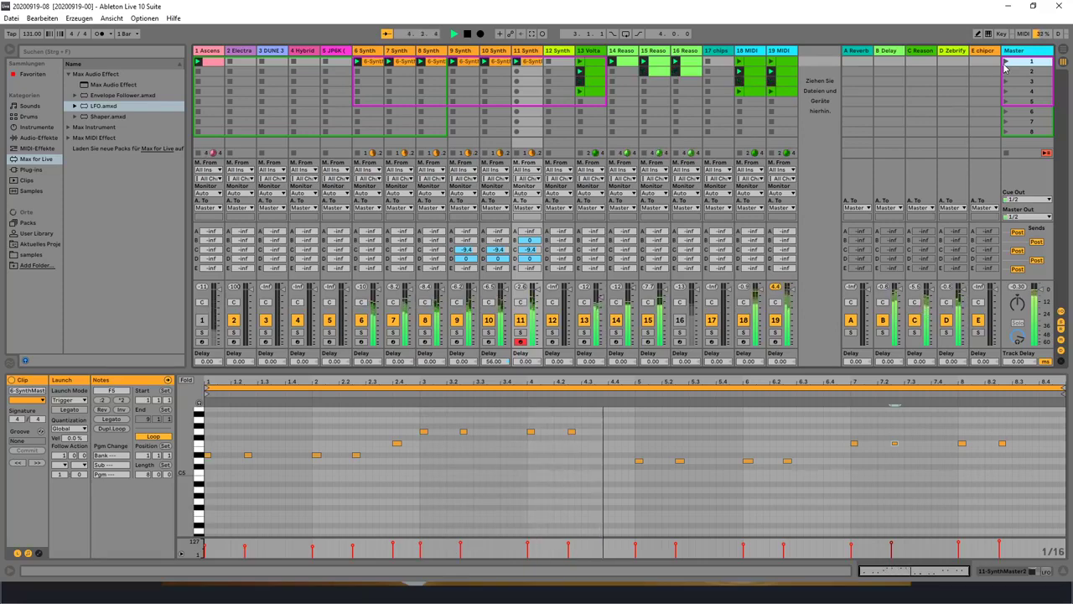
{"action": "key", "text": "alt+Tab"}
{"action": "key", "text": "alt+Tab"}
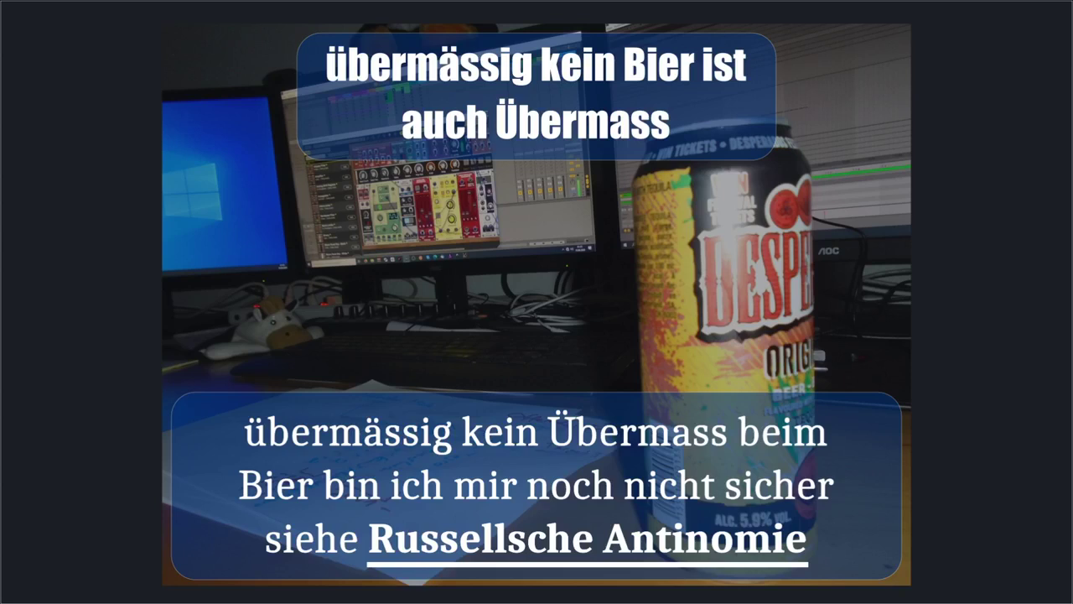
{"action": "key", "text": "alt+Tab"}
{"action": "key", "text": "alt+Tab"}
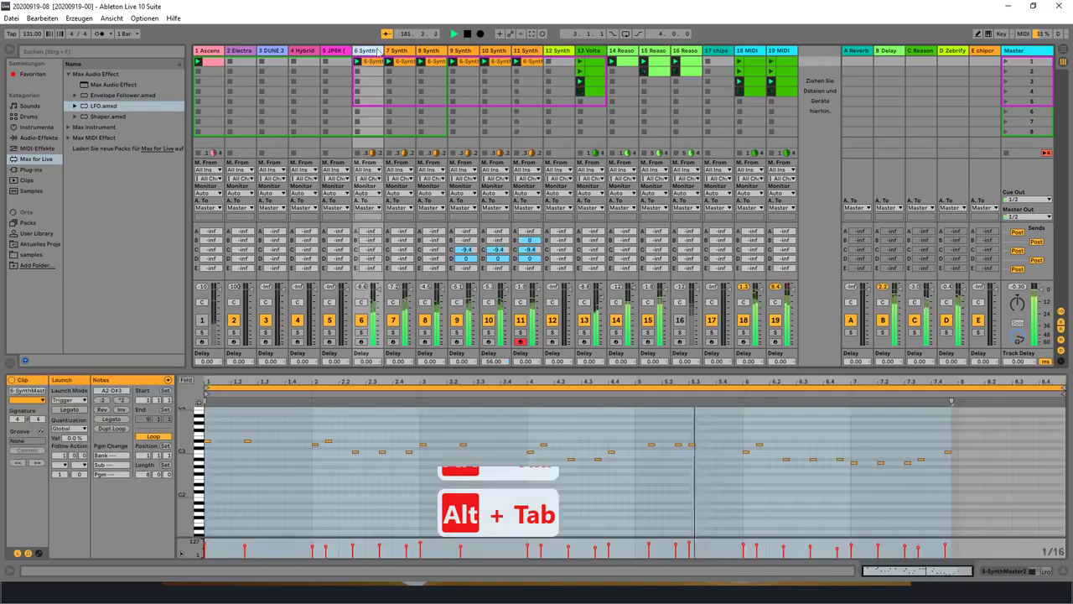
Step: Try a 0 dB send to return B on tracks 6 to 10 together and reset those sends
{"action": "left_click", "coordinate": [497, 99]}
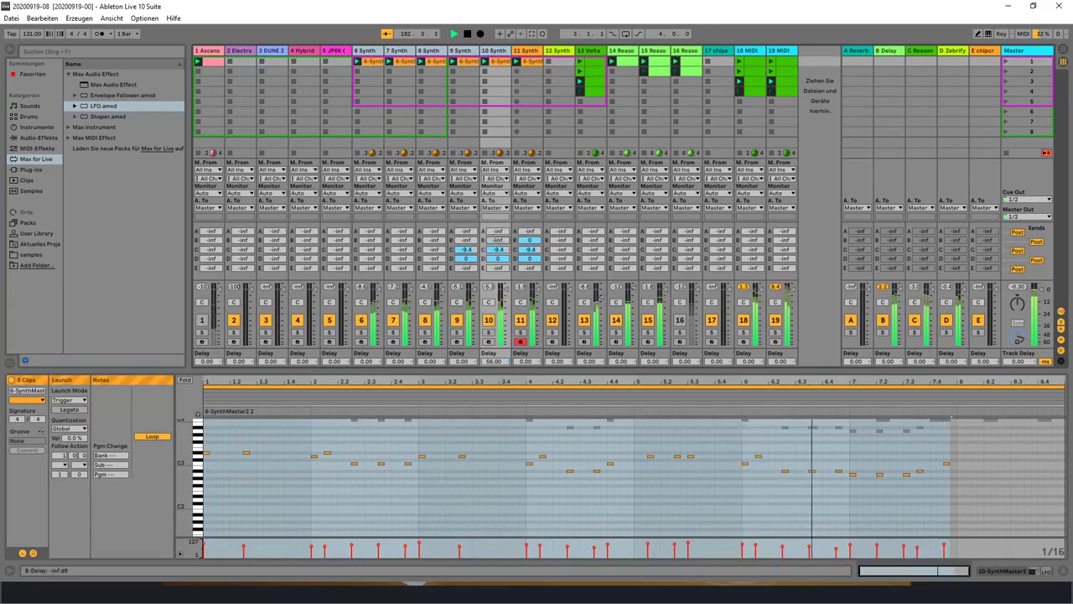
{"action": "left_click_drag", "start_coordinate": [498, 239], "coordinate": [498, 201]}
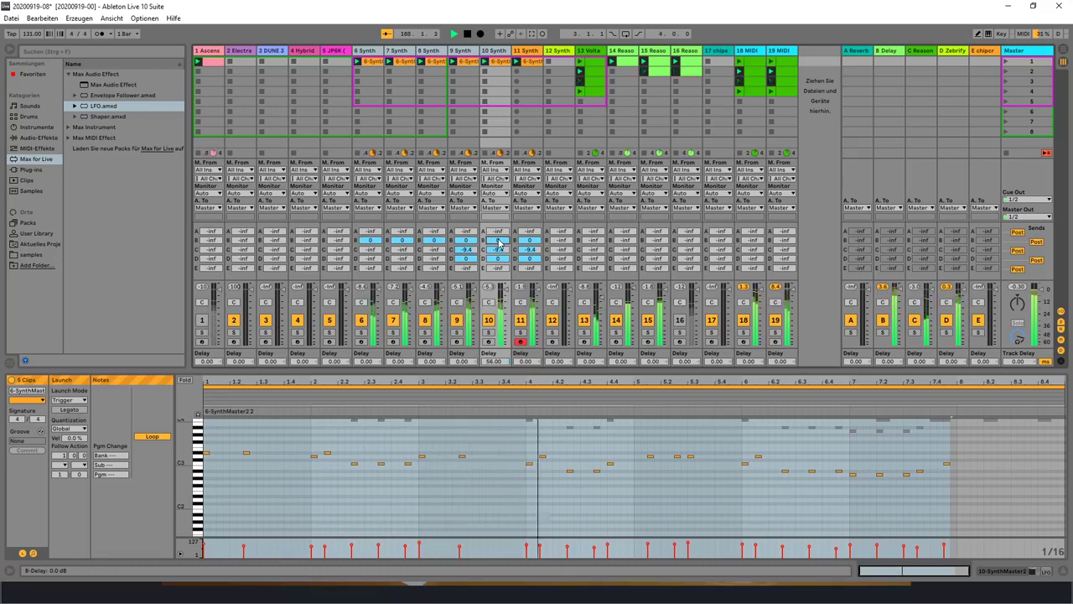
{"action": "key", "text": "Delete"}
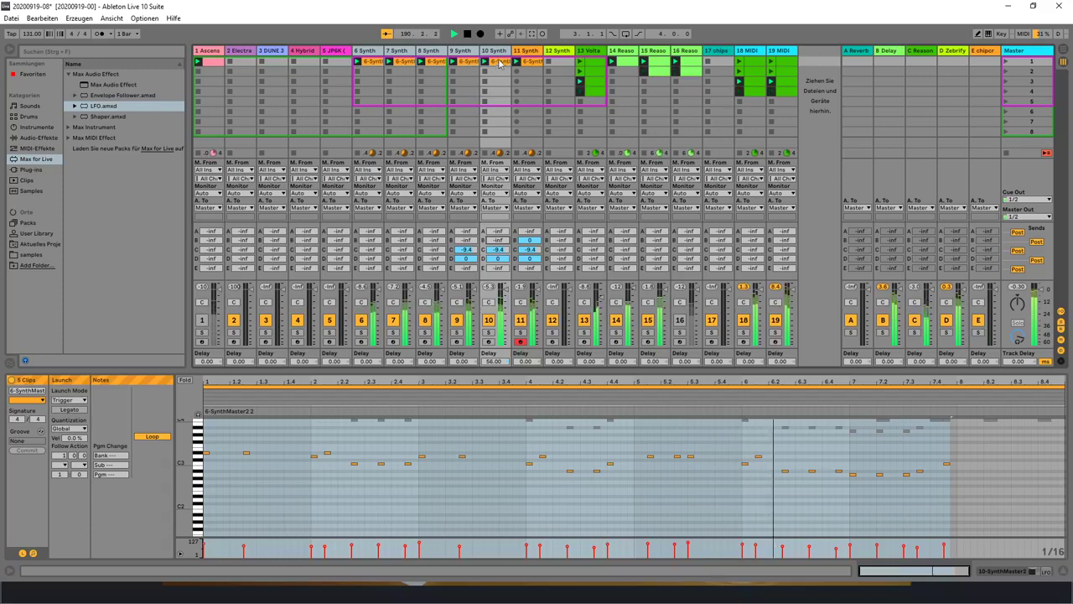
Step: Delete the unused Synth1 track, number 12
{"action": "left_click", "coordinate": [560, 52]}
{"action": "left_click", "coordinate": [560, 52]}
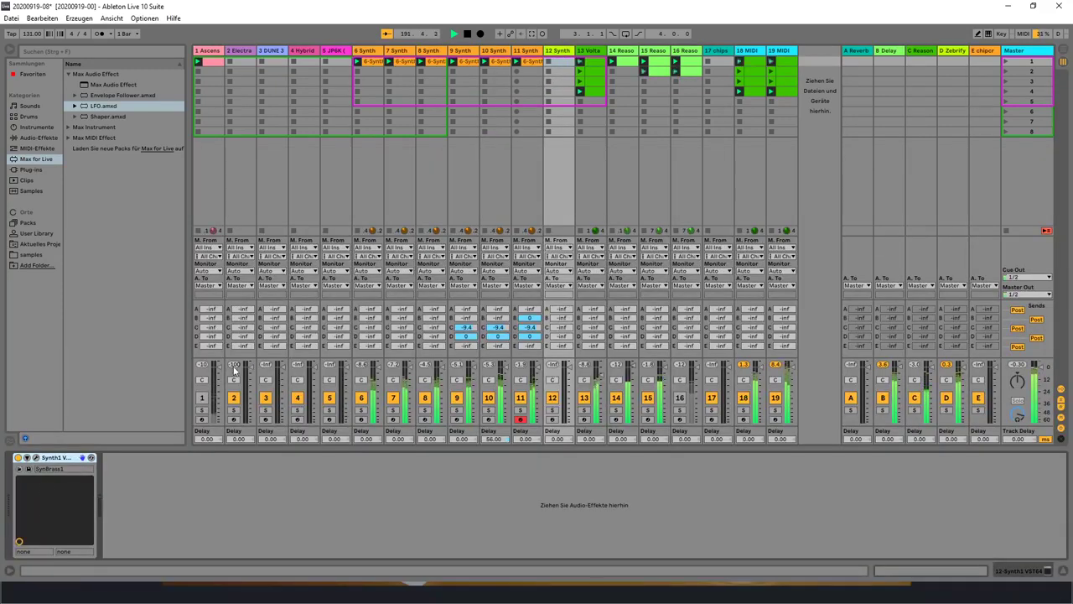
{"action": "right_click", "coordinate": [559, 51]}
{"action": "left_click", "coordinate": [576, 79]}
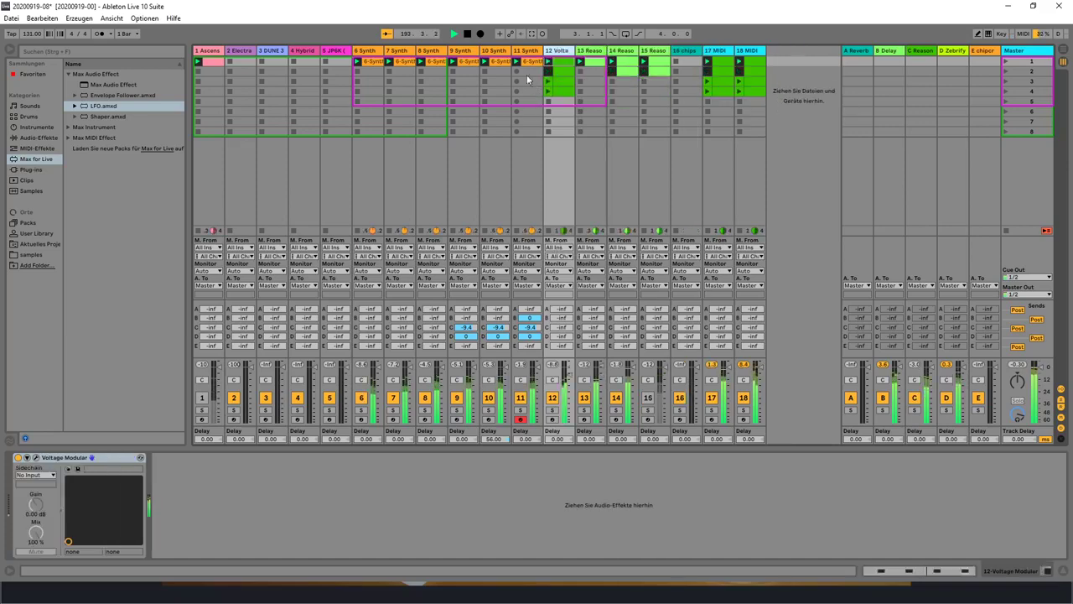
Step: Open the JP6K synth on track 5, arm the track to audition the BASS - Anjuna patch, and close the plug-in window
{"action": "left_click", "coordinate": [341, 52]}
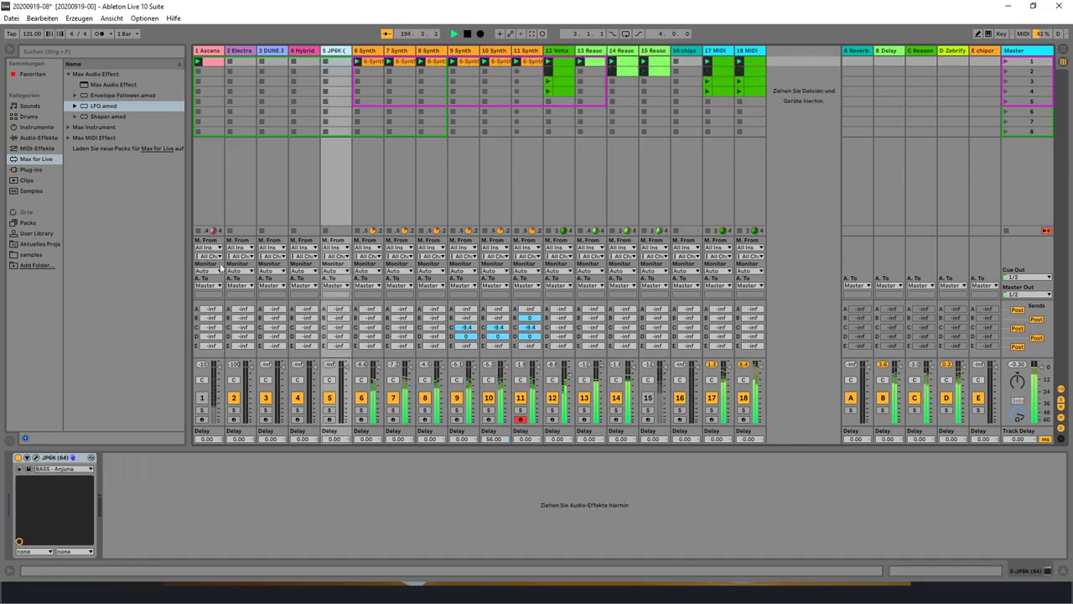
{"action": "left_click", "coordinate": [37, 458]}
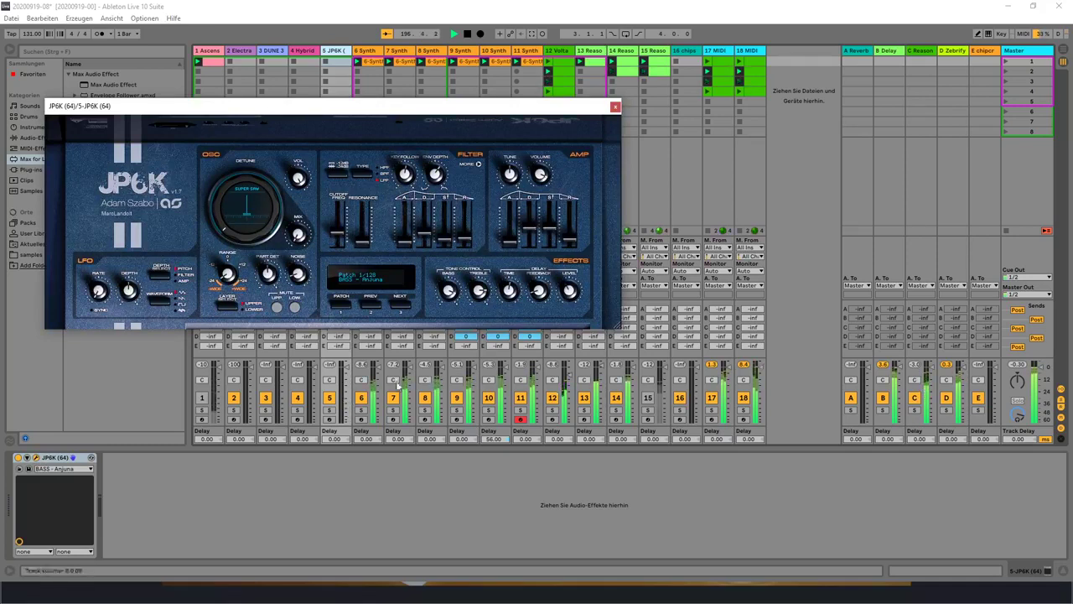
{"action": "left_click", "coordinate": [330, 419]}
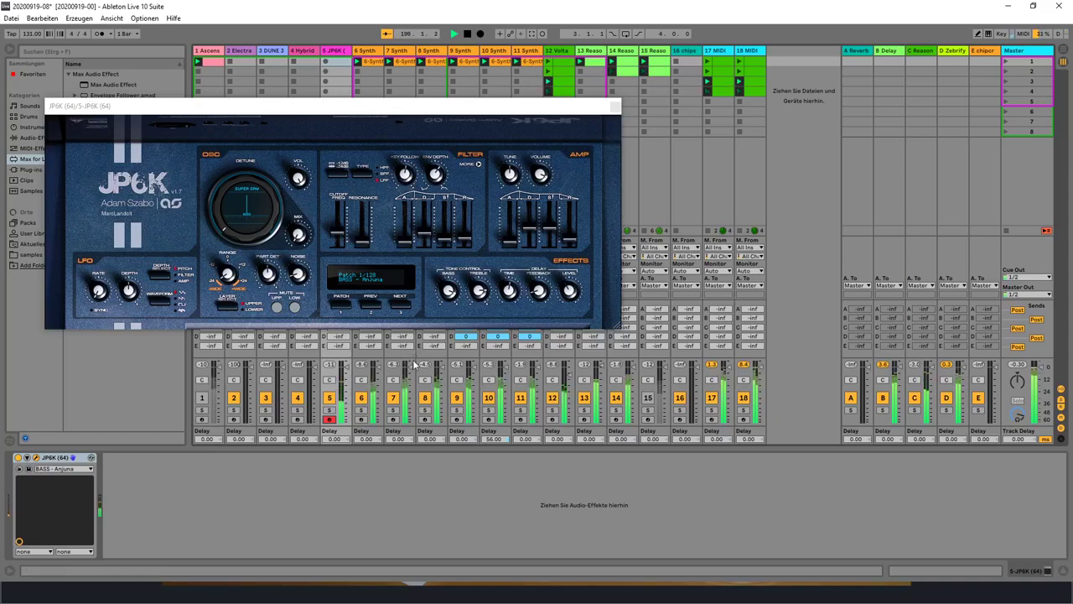
{"action": "left_click", "coordinate": [618, 106]}
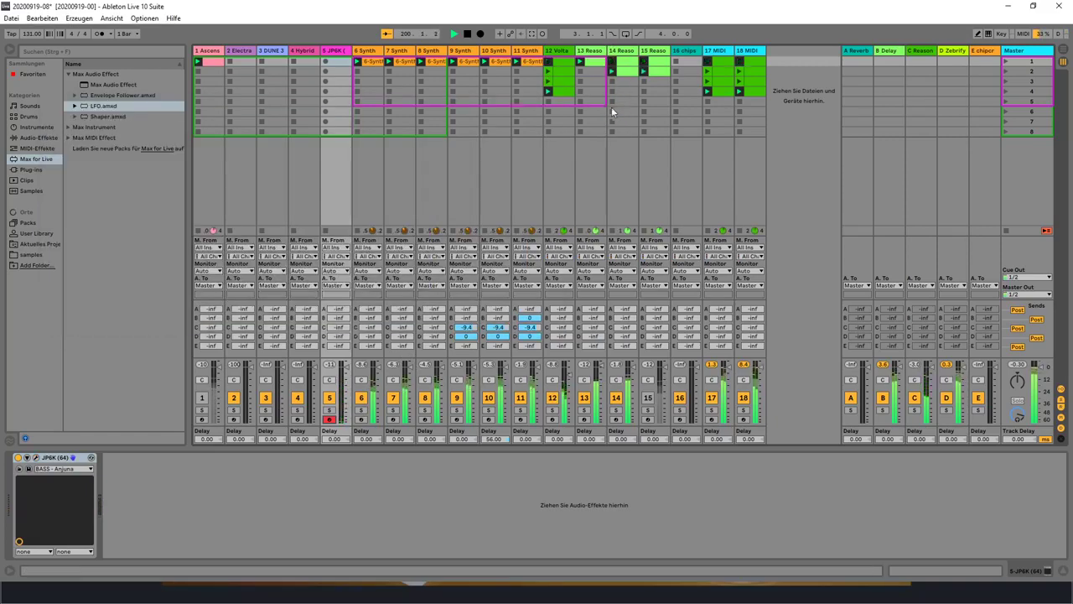
Step: Delete the Hybrid and JP6K tracks, numbers 4 and 5, together
{"action": "left_click", "coordinate": [305, 51]}
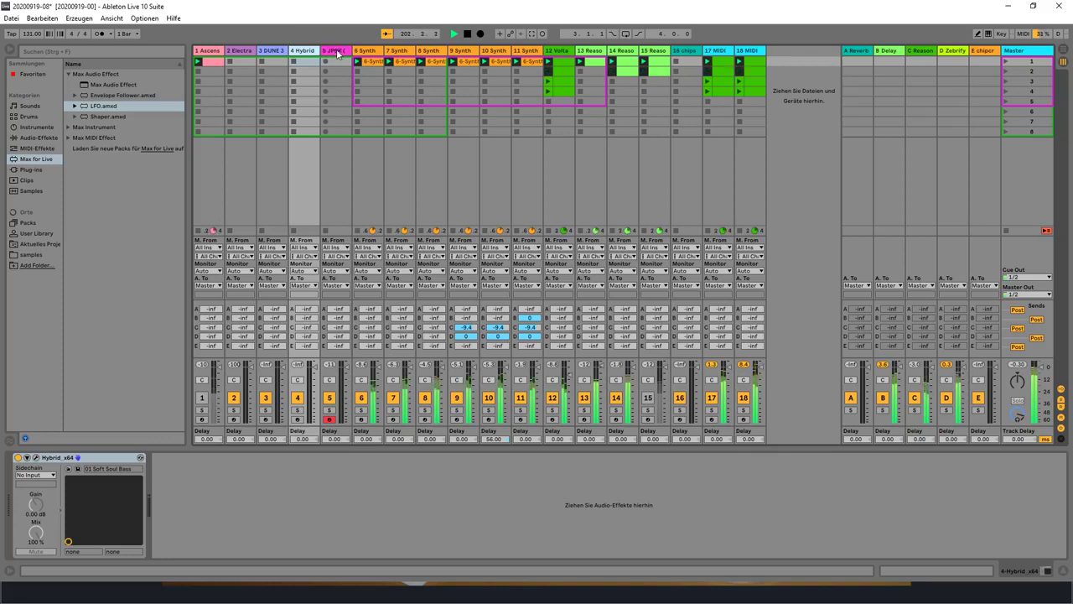
{"action": "left_click", "coordinate": [334, 52]}
{"action": "right_click", "coordinate": [336, 52]}
{"action": "left_click", "coordinate": [354, 81]}
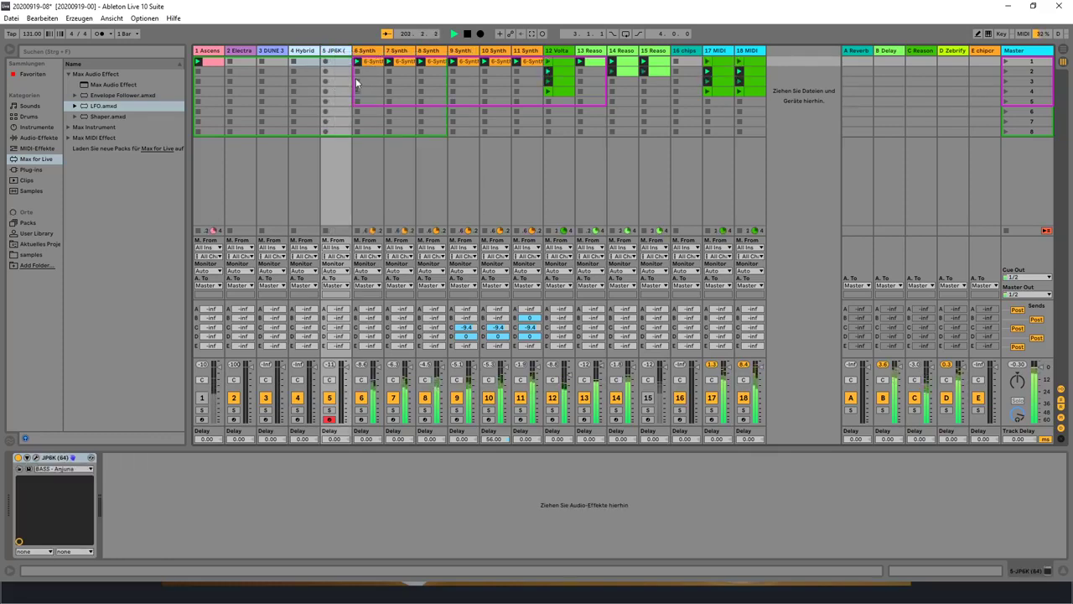
Step: Inspect the DUNE 3 synth on track 3 and arm the track to audition its Adrenaline KS patch
{"action": "left_click", "coordinate": [279, 178]}
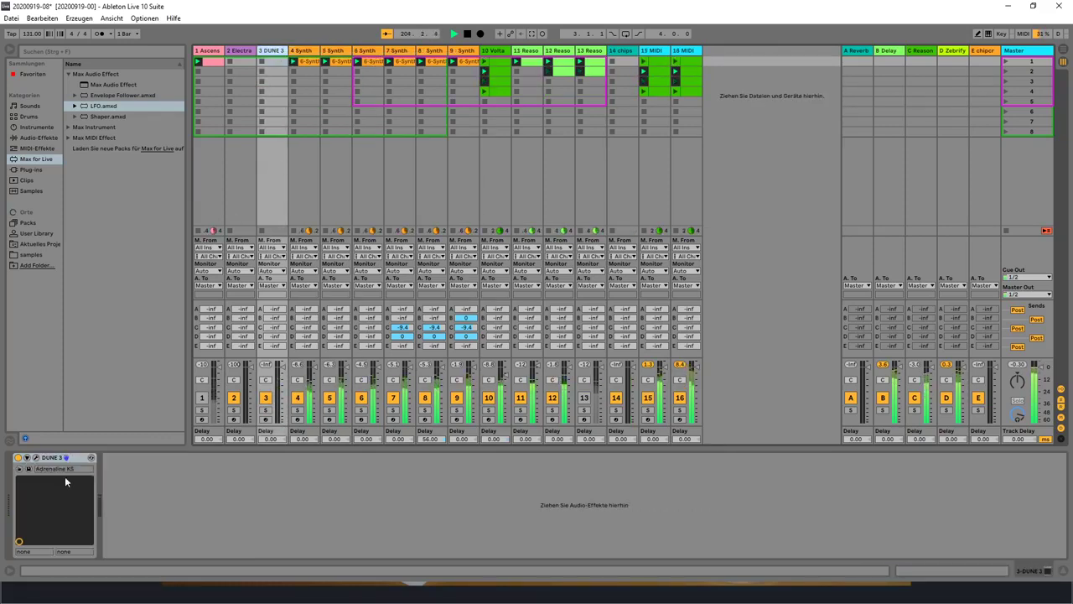
{"action": "left_click", "coordinate": [35, 457]}
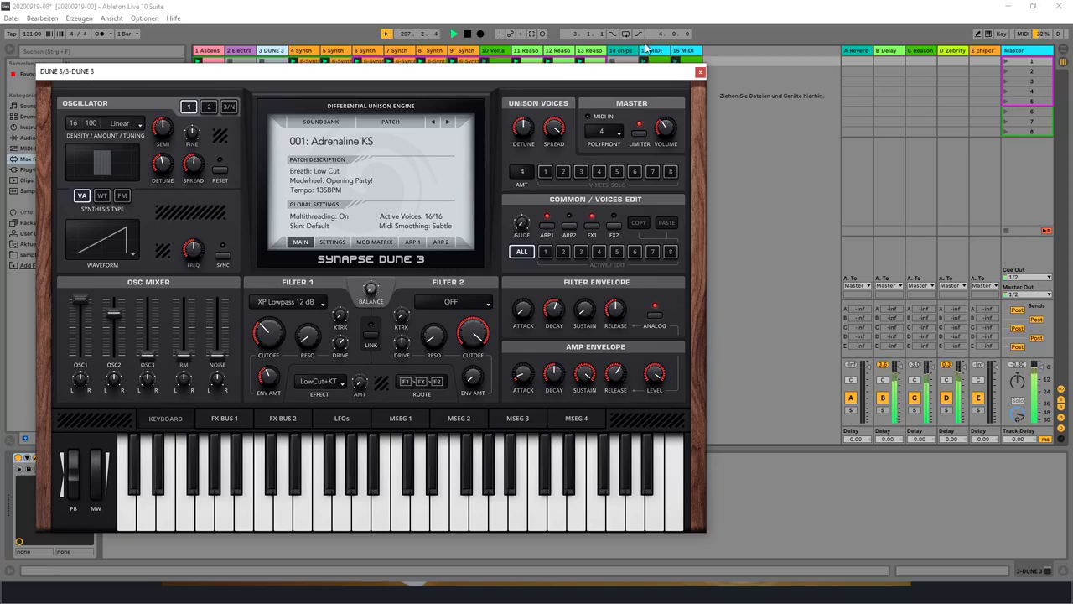
{"action": "left_click", "coordinate": [700, 72]}
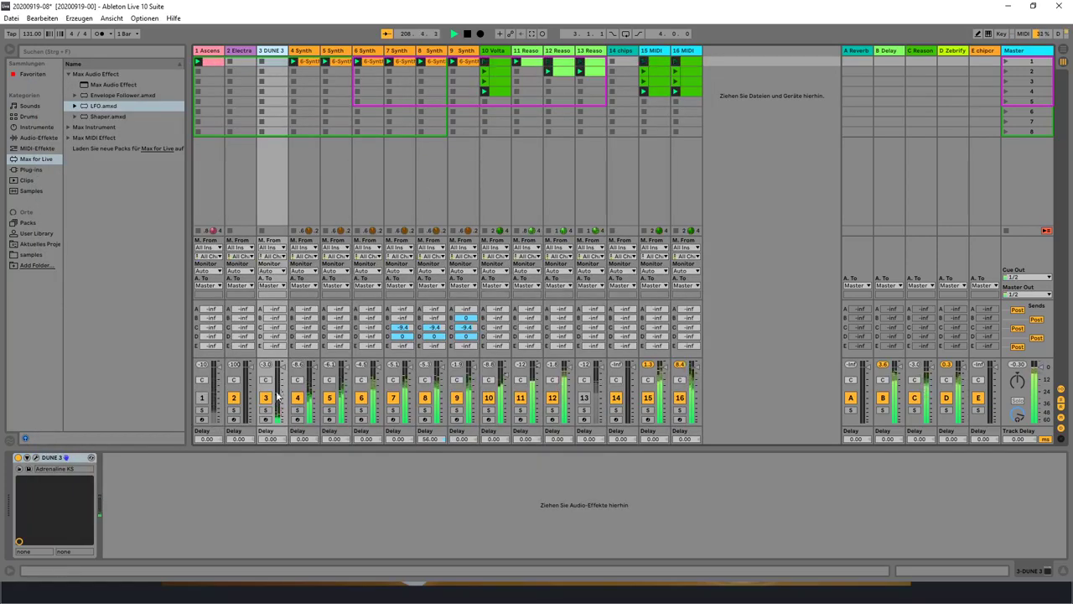
{"action": "left_click", "coordinate": [266, 419]}
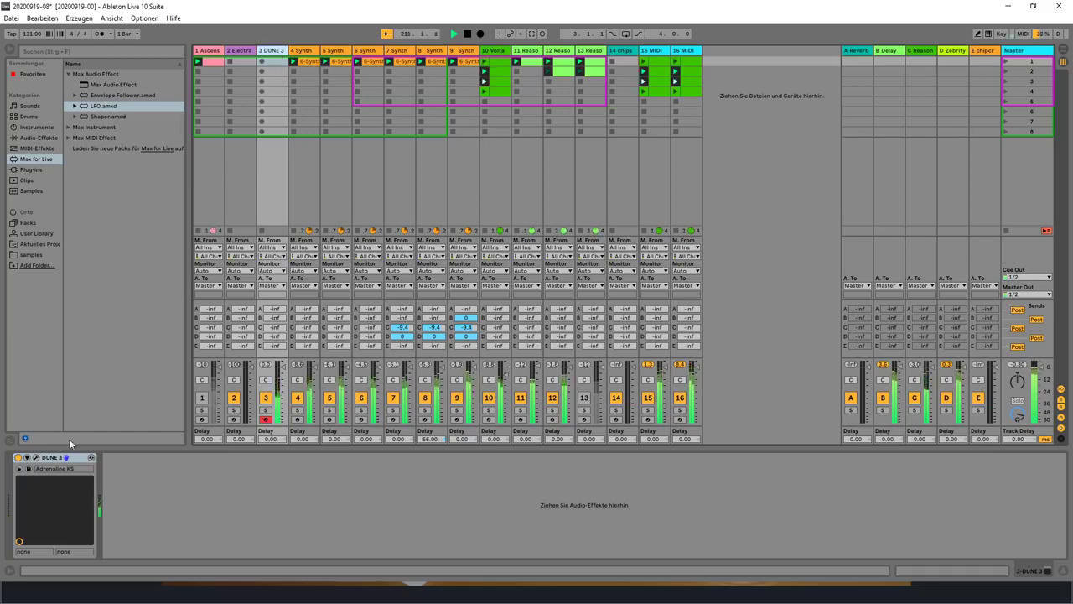
{"action": "key", "text": "ctrl+alt+p"}
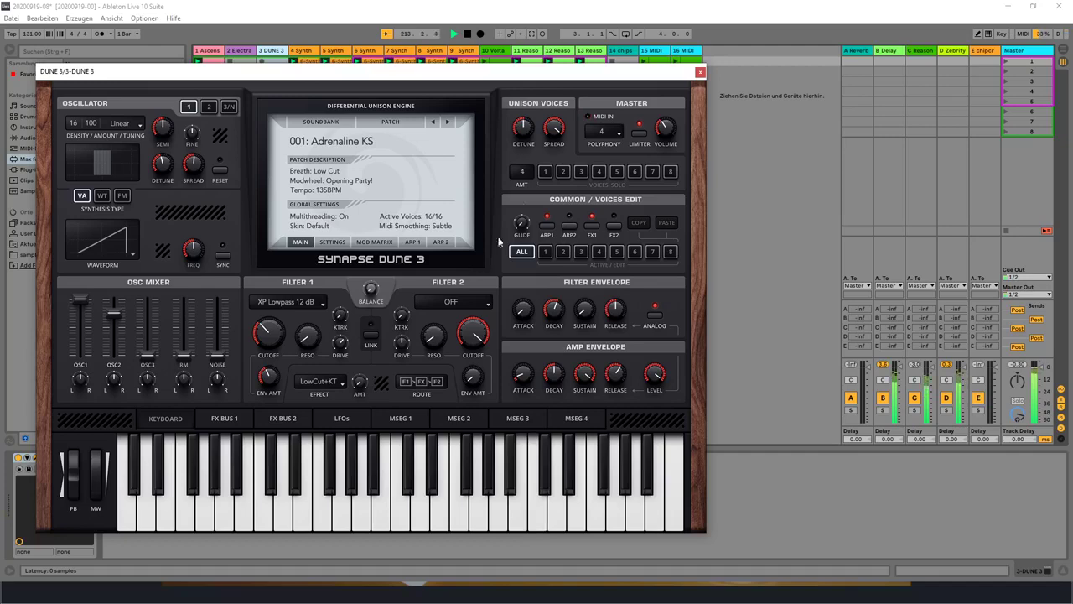
{"action": "left_click", "coordinate": [701, 72]}
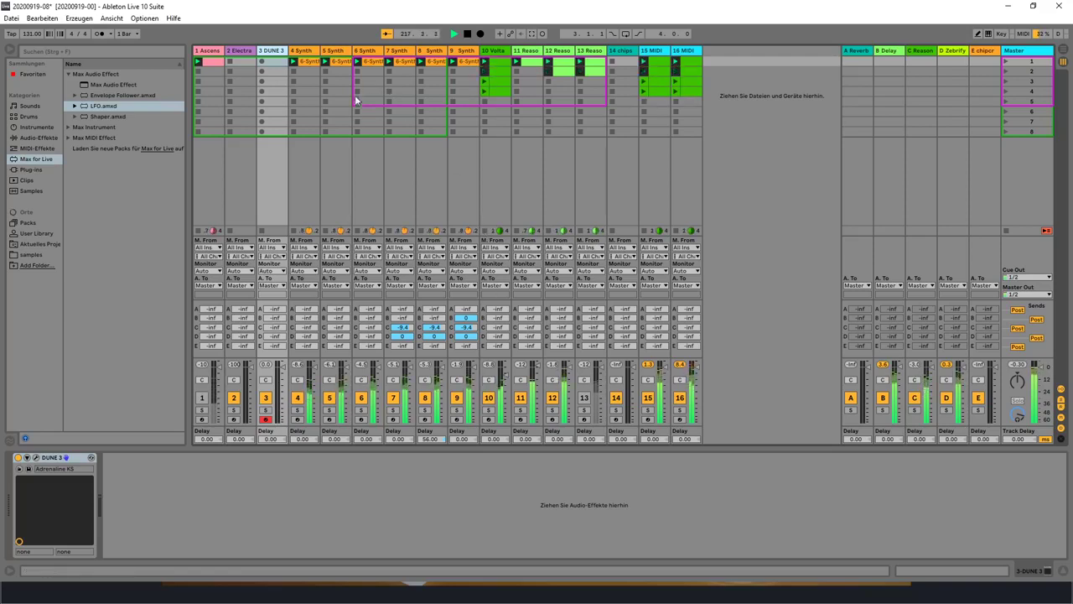
Step: Delete the ElectraX and DUNE 3 tracks, numbers 2 and 3, together
{"action": "left_click", "coordinate": [245, 51]}
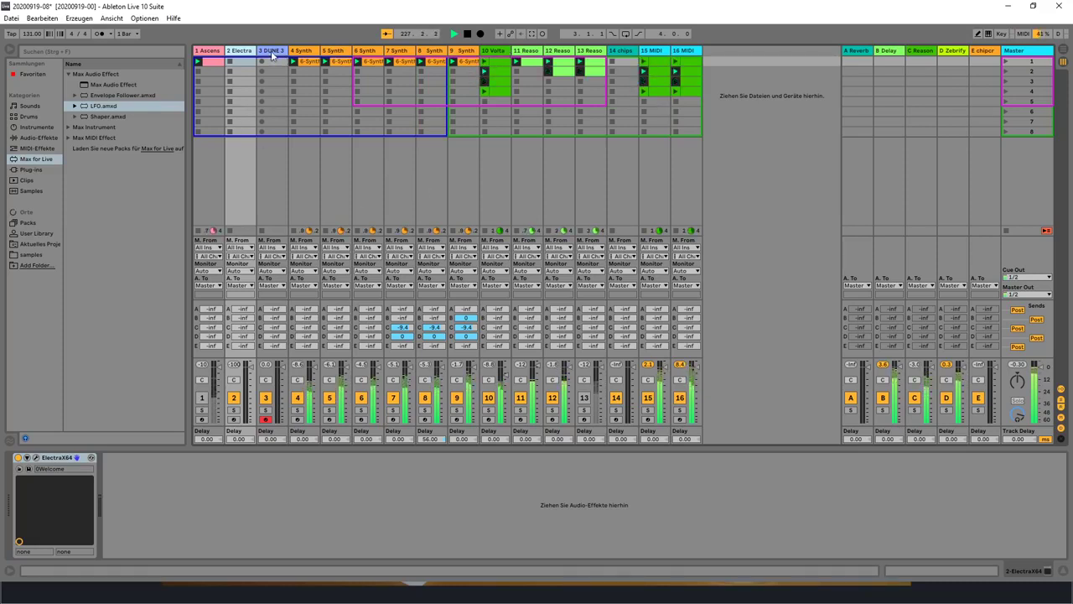
{"action": "right_click", "coordinate": [243, 52]}
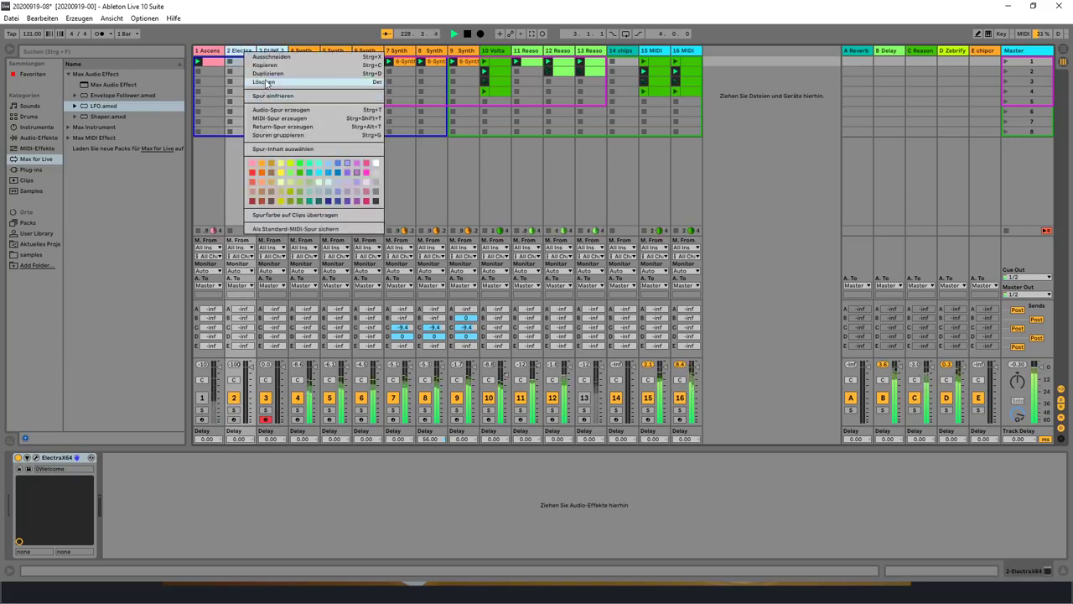
{"action": "left_click", "coordinate": [263, 82]}
Step: Switch on the Ascension track to hear its part, and delete the track
{"action": "left_click", "coordinate": [197, 325]}
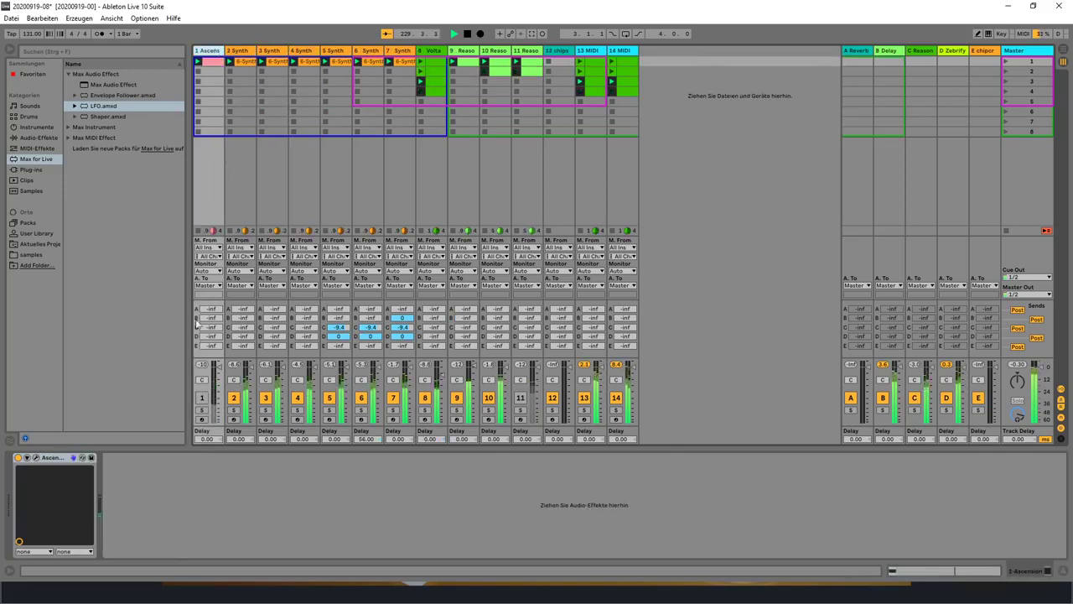
{"action": "left_click", "coordinate": [201, 397]}
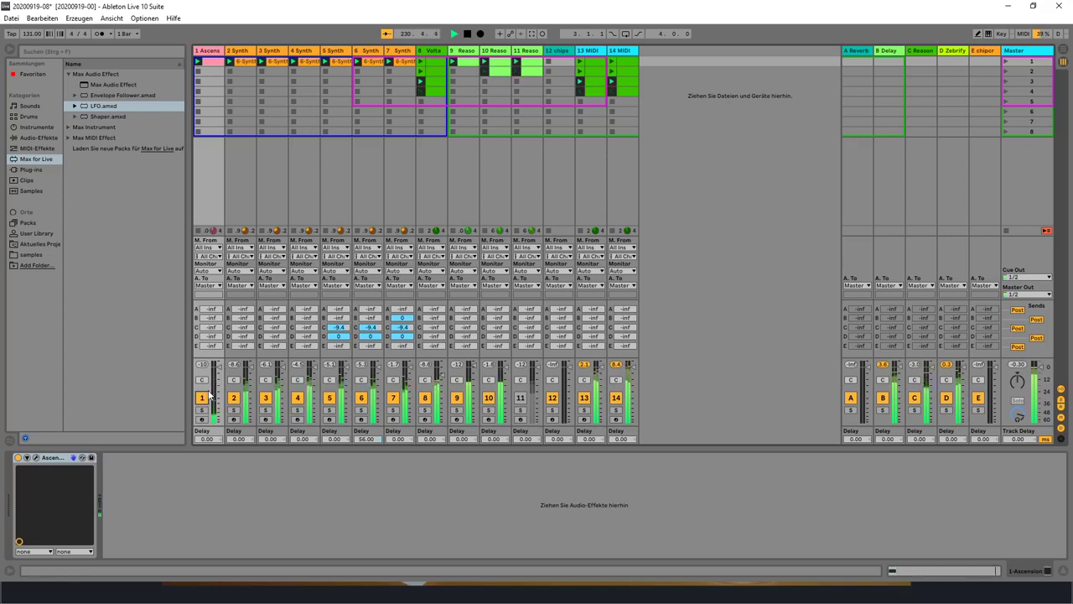
{"action": "right_click", "coordinate": [214, 52]}
{"action": "left_click", "coordinate": [222, 80]}
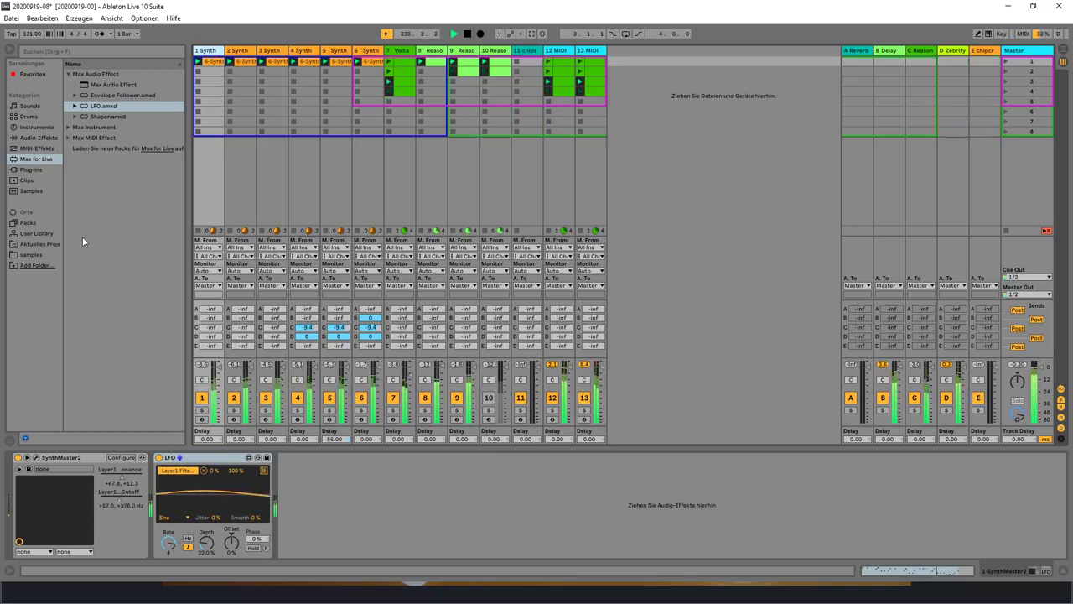
Step: Set the chipcrusher send (E) to -5.6 dB on Synth tracks 1 to 6 together
{"action": "left_click", "coordinate": [242, 50]}
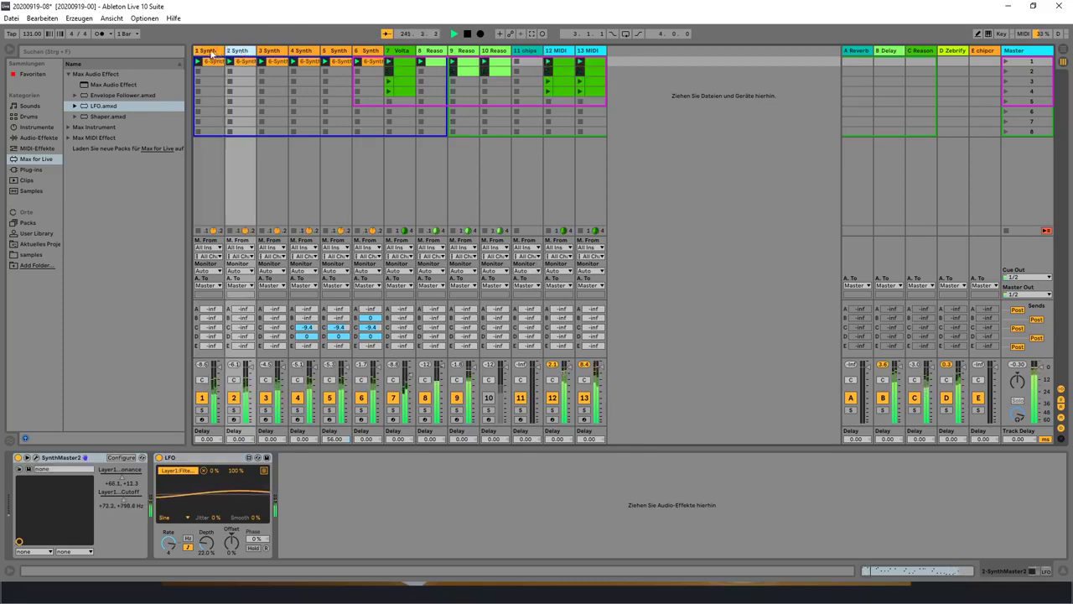
{"action": "left_click", "coordinate": [211, 53]}
{"action": "left_click", "coordinate": [366, 51]}
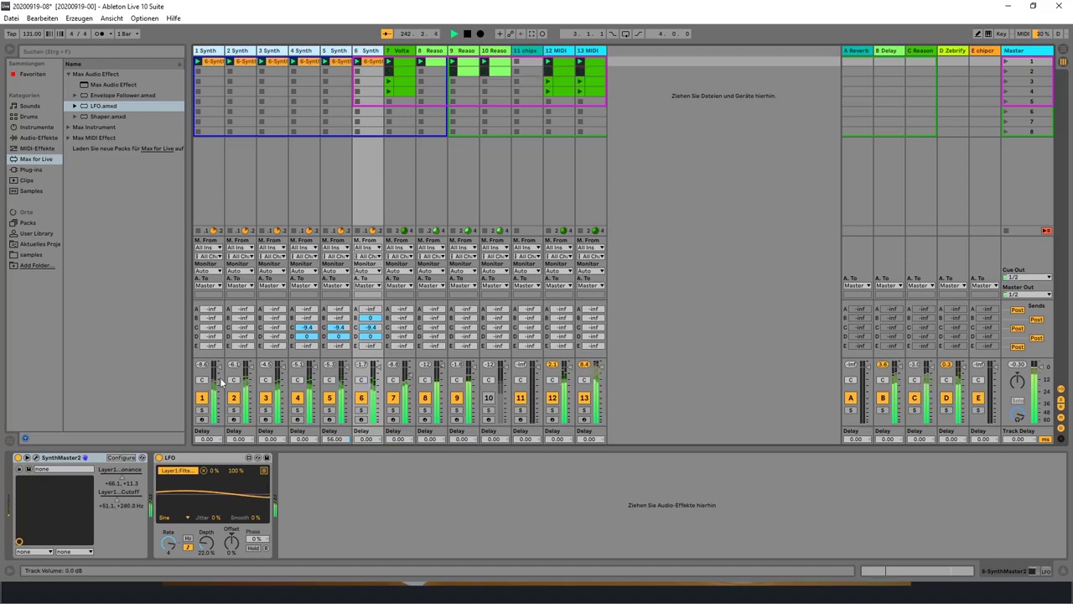
{"action": "left_click_drag", "start_coordinate": [219, 312], "coordinate": [215, 276]}
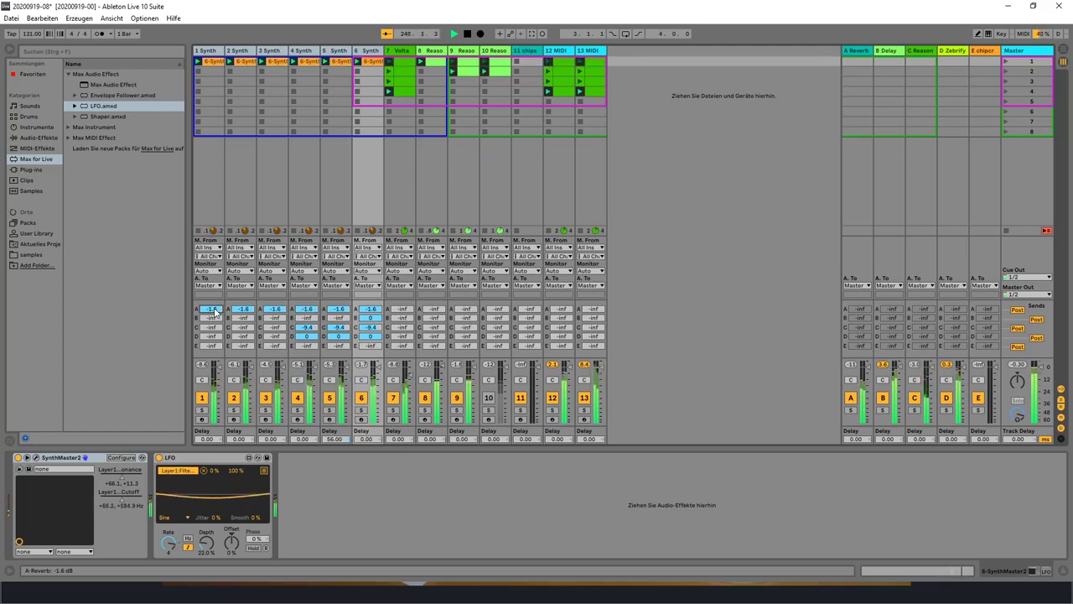
{"action": "left_click_drag", "start_coordinate": [215, 312], "coordinate": [216, 318]}
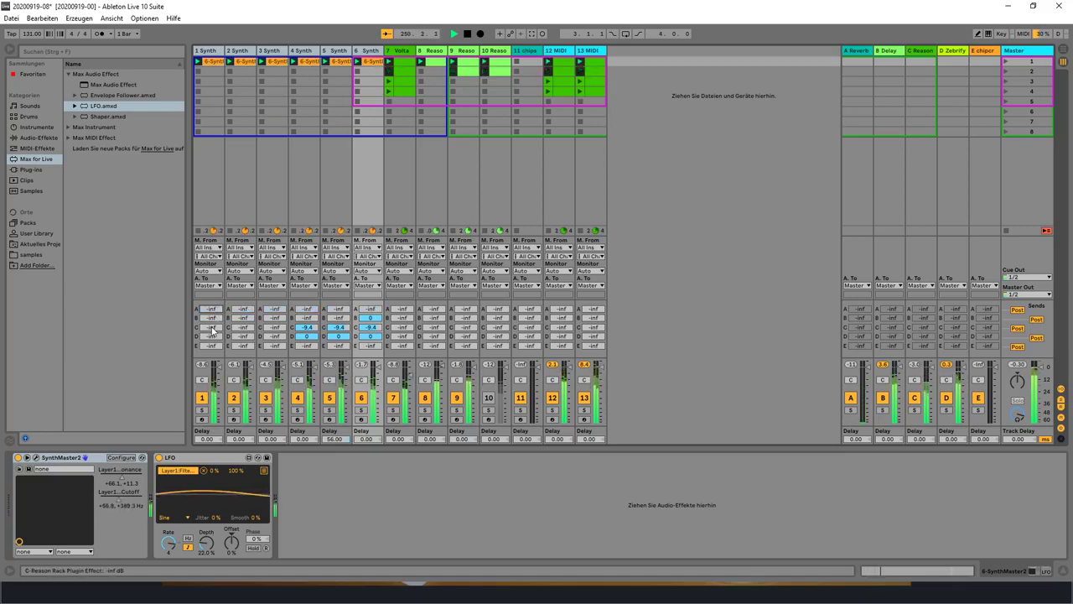
{"action": "left_click_drag", "start_coordinate": [210, 346], "coordinate": [210, 332]}
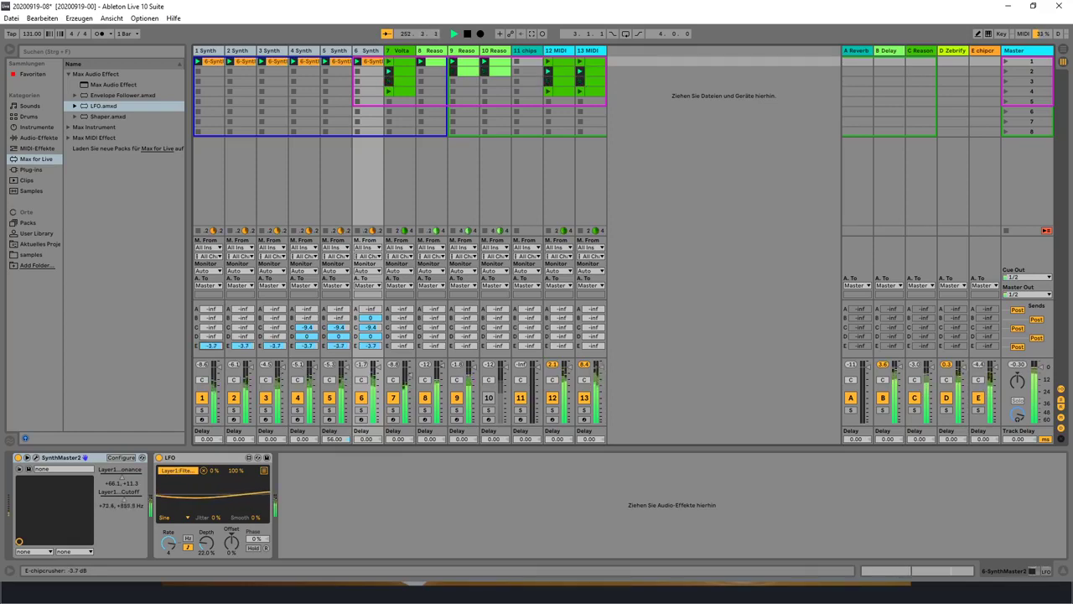
Step: Step through the chipcrusher's global presets on return track E and load SK1
{"action": "left_click", "coordinate": [982, 51]}
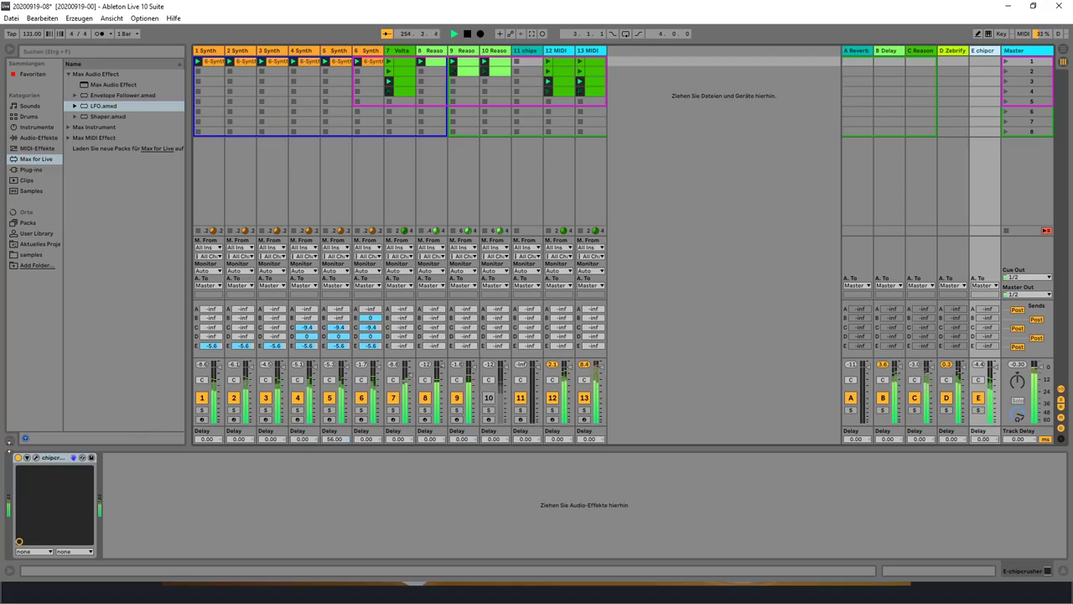
{"action": "left_click", "coordinate": [35, 457]}
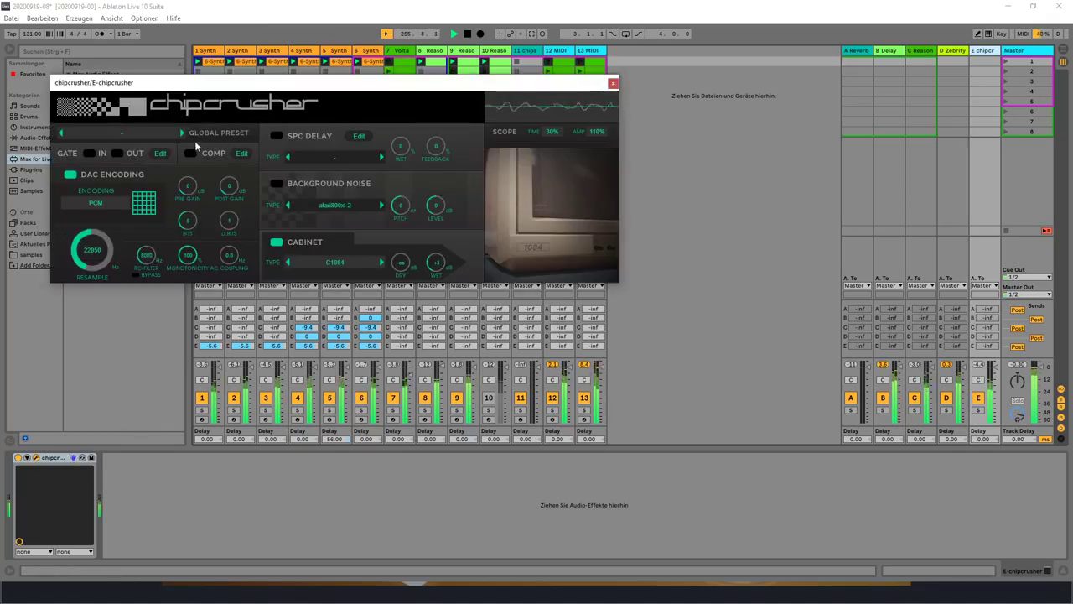
{"action": "left_click", "coordinate": [182, 134]}
{"action": "left_click", "coordinate": [182, 134]}
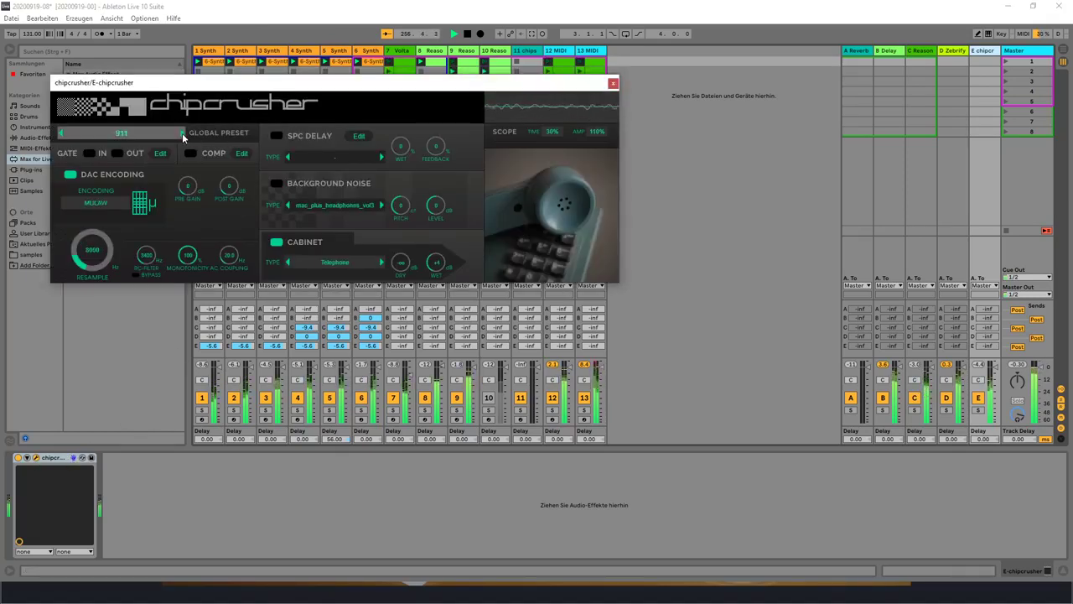
{"action": "left_click", "coordinate": [182, 132]}
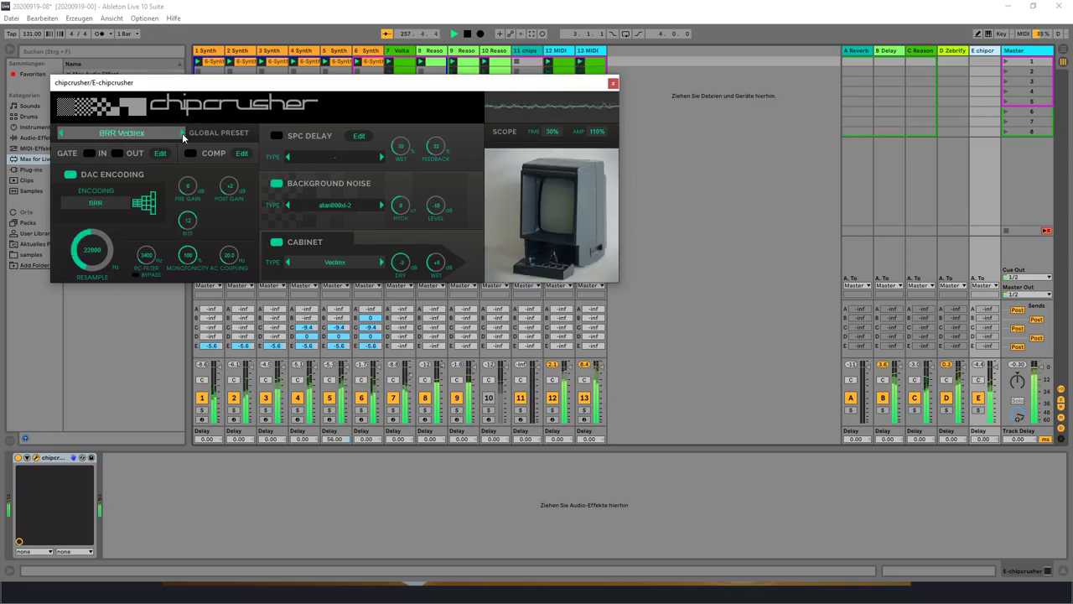
{"action": "left_click", "coordinate": [182, 132]}
{"action": "left_click", "coordinate": [182, 132]}
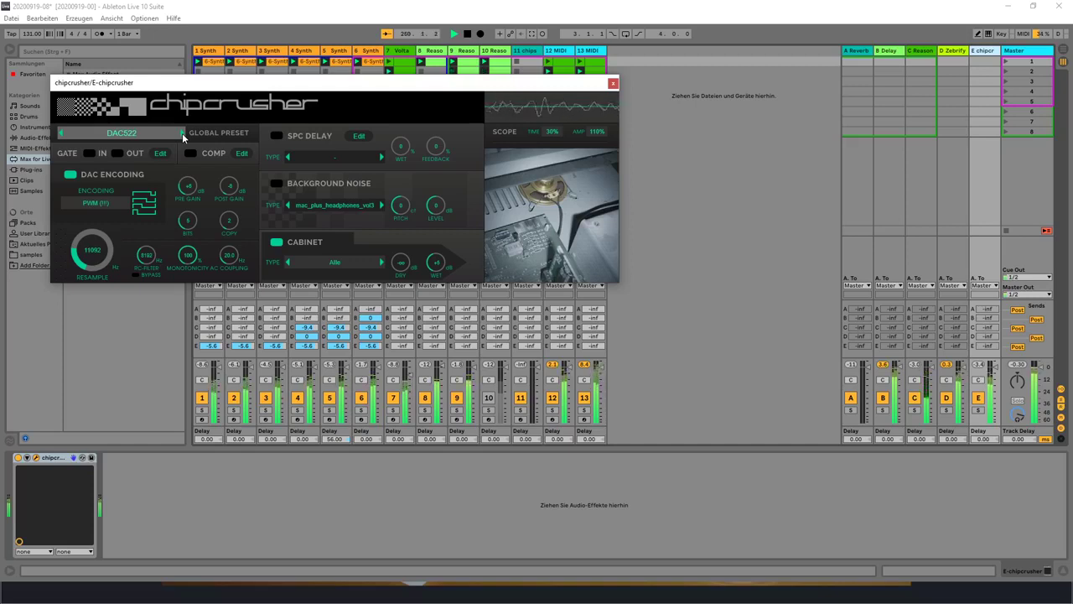
{"action": "left_click", "coordinate": [182, 133]}
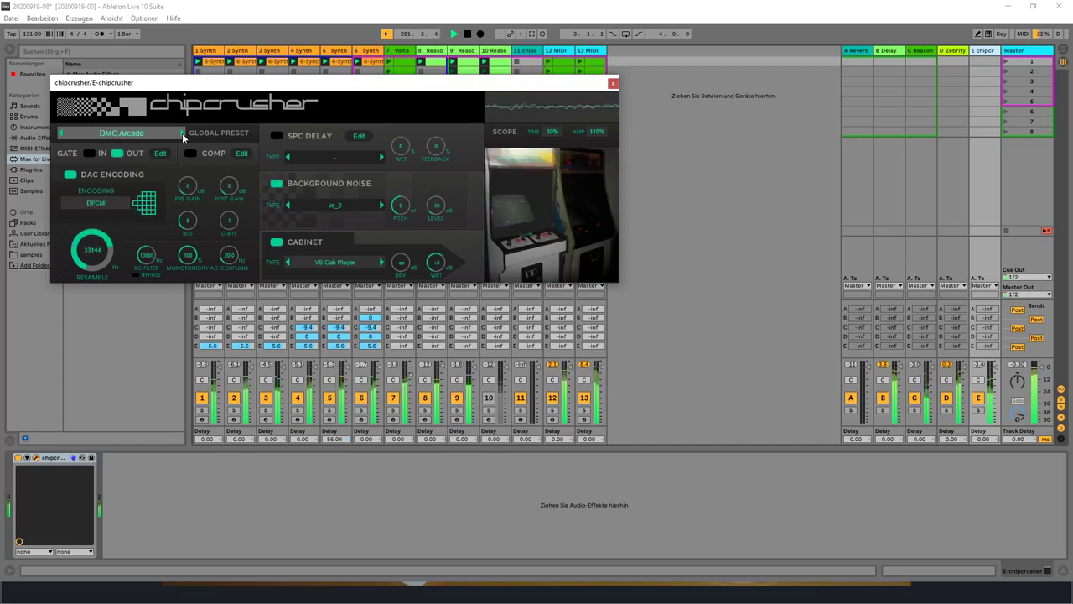
{"action": "left_click", "coordinate": [182, 132]}
{"action": "left_click", "coordinate": [182, 132]}
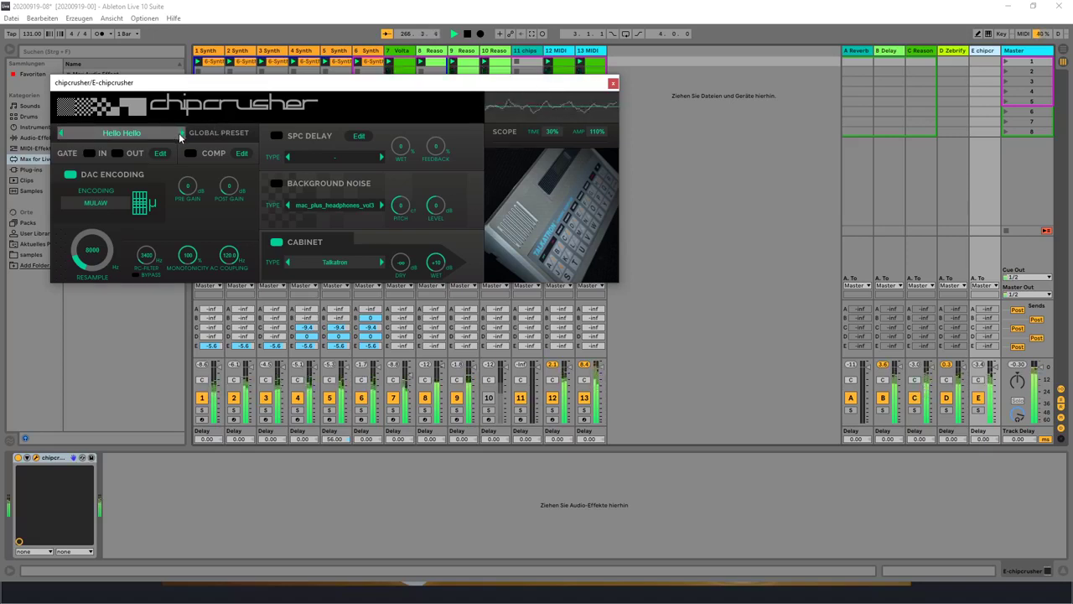
{"action": "left_click", "coordinate": [181, 132]}
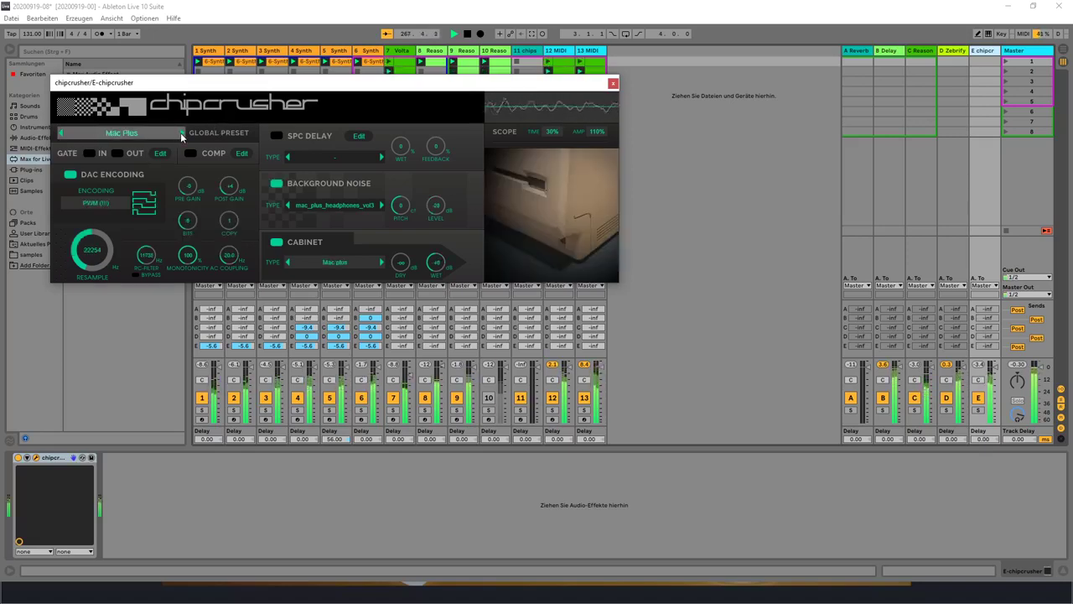
{"action": "left_click", "coordinate": [181, 132]}
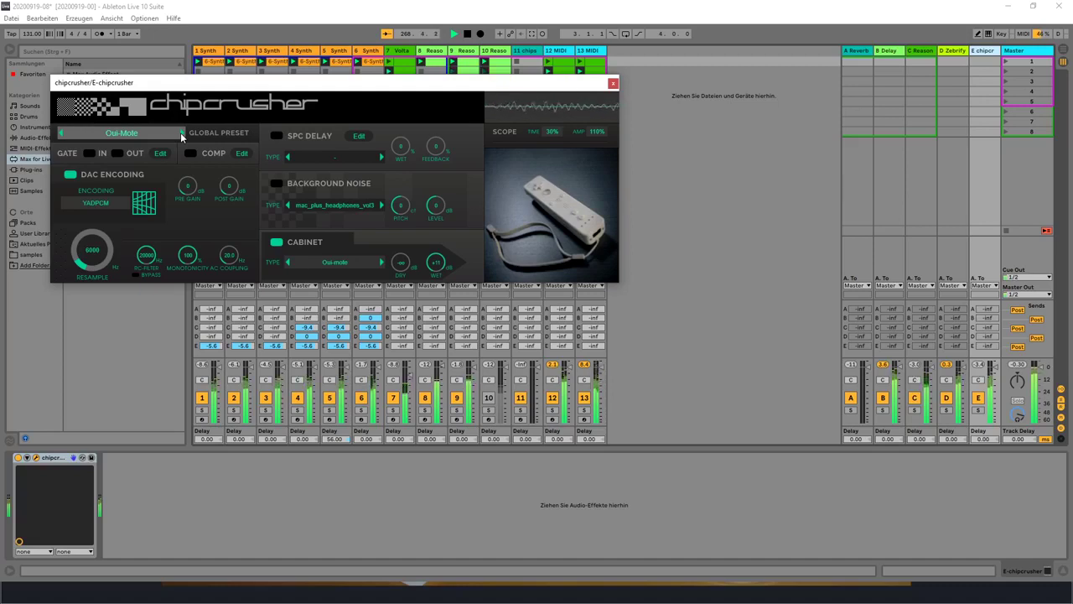
{"action": "left_click", "coordinate": [181, 132]}
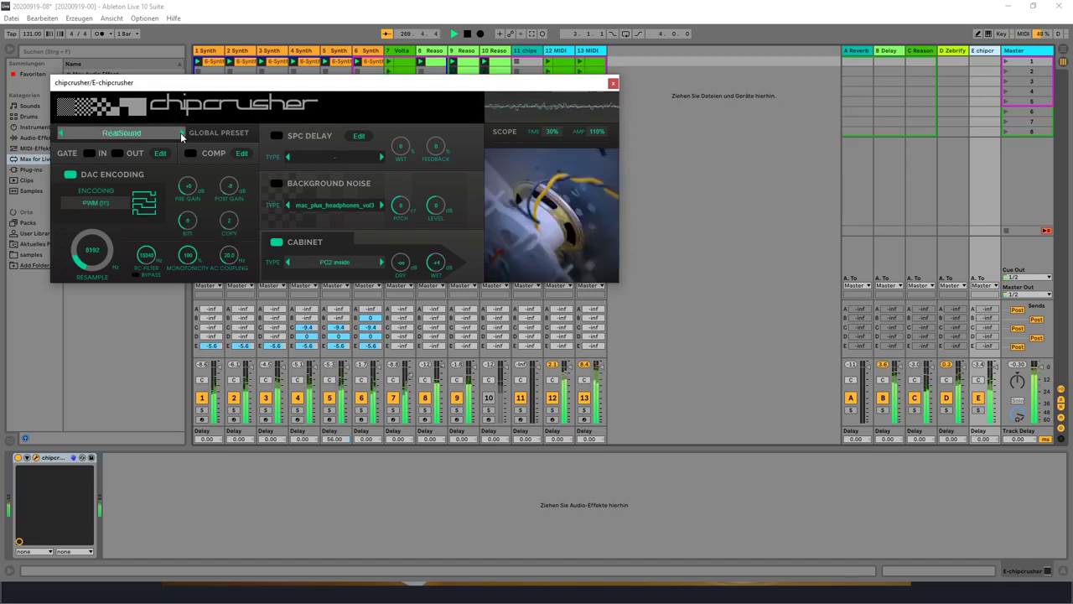
{"action": "left_click", "coordinate": [181, 132]}
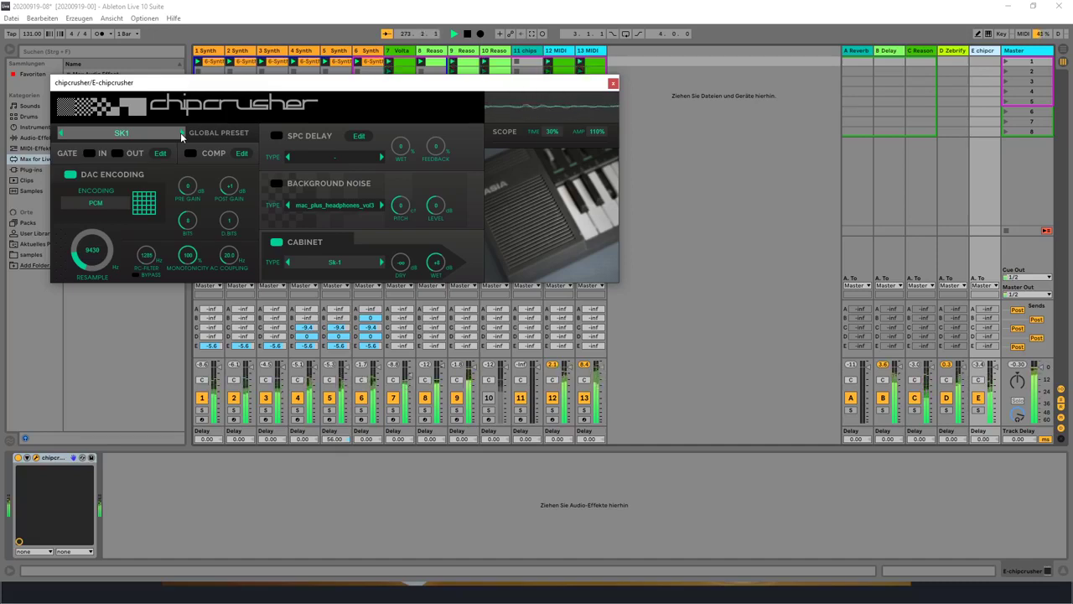
{"action": "left_click", "coordinate": [612, 85]}
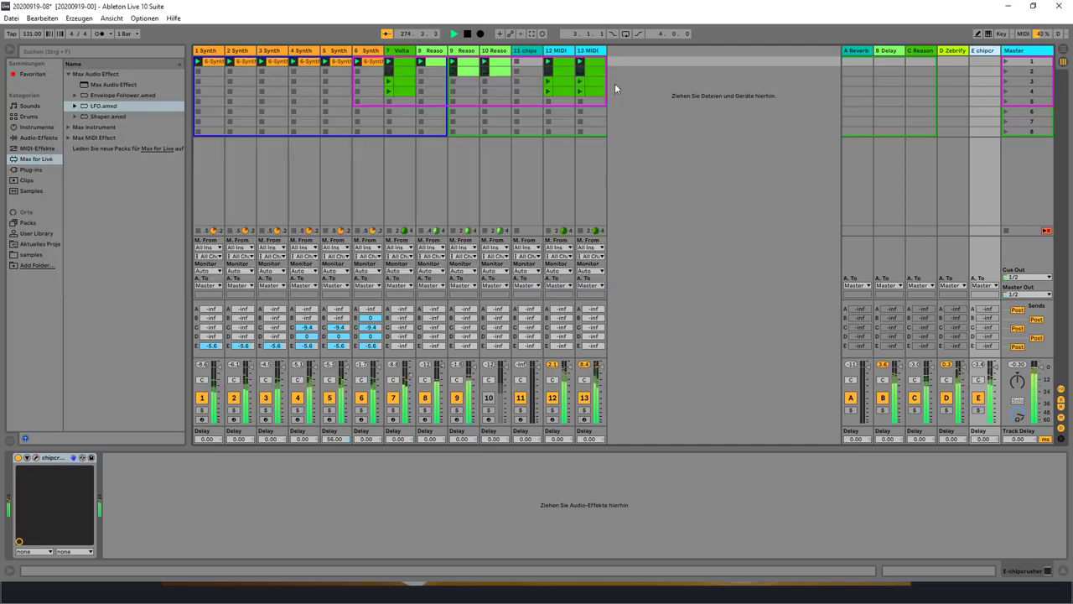
Step: Delete the chipsounds track, number 11, and audition track 10 in solo before switching it on in the full mix
{"action": "right_click", "coordinate": [534, 54]}
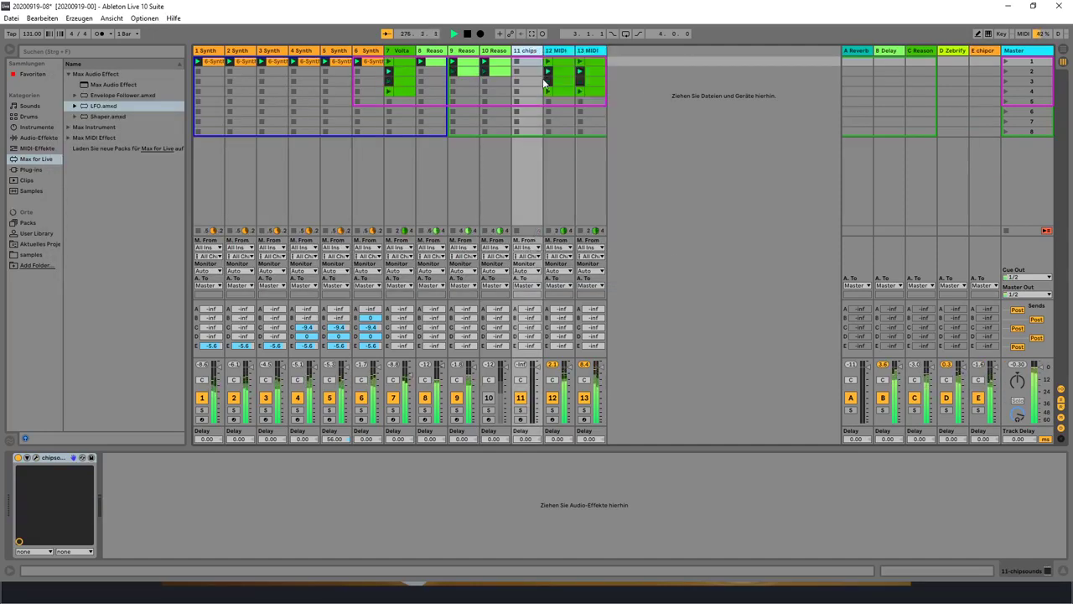
{"action": "left_click", "coordinate": [547, 78]}
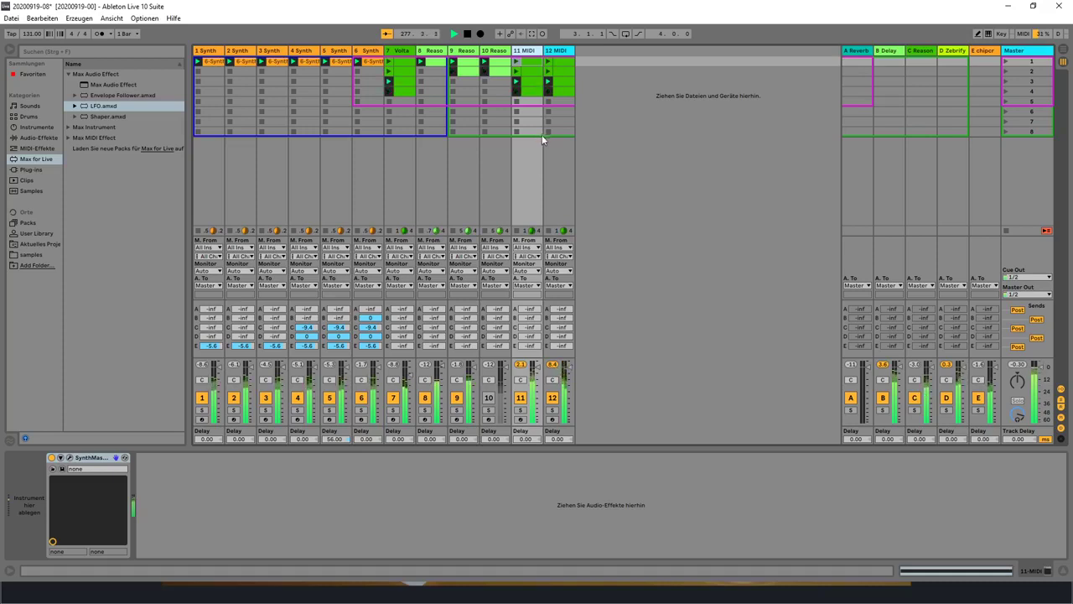
{"action": "left_click", "coordinate": [488, 409]}
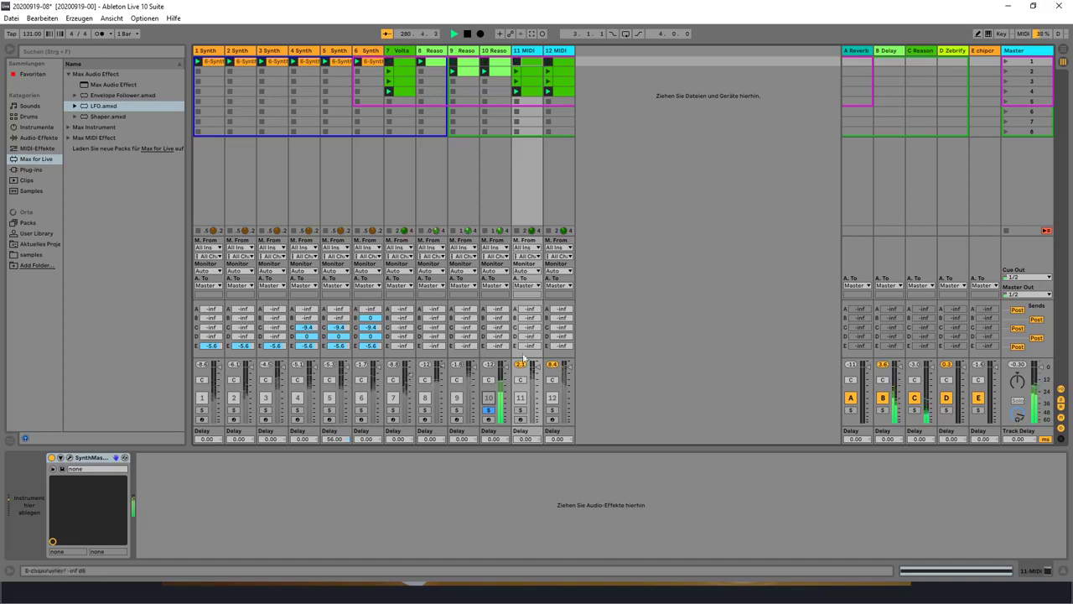
{"action": "left_click", "coordinate": [492, 401]}
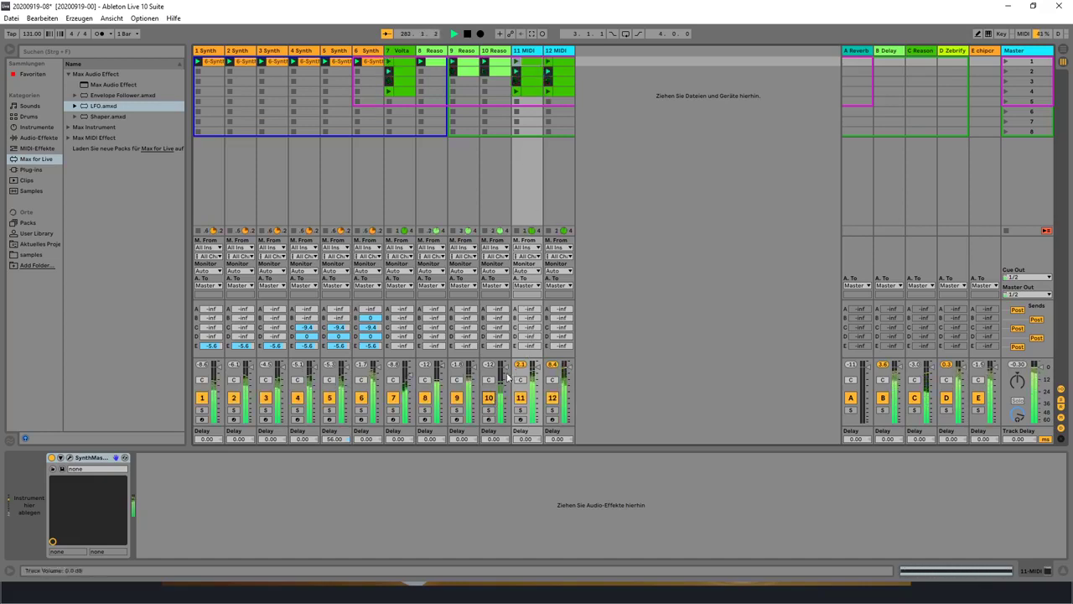
Step: Inspect the Redrum drum machine and its kit list in the Reason Rack Plugin on track 10
{"action": "left_click", "coordinate": [498, 51]}
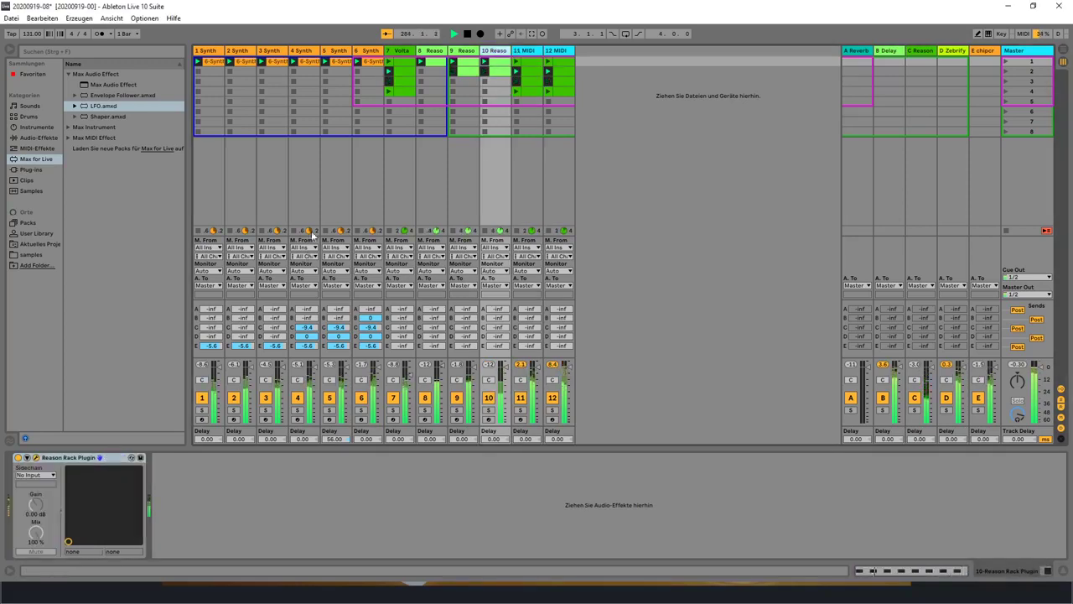
{"action": "left_click", "coordinate": [36, 458]}
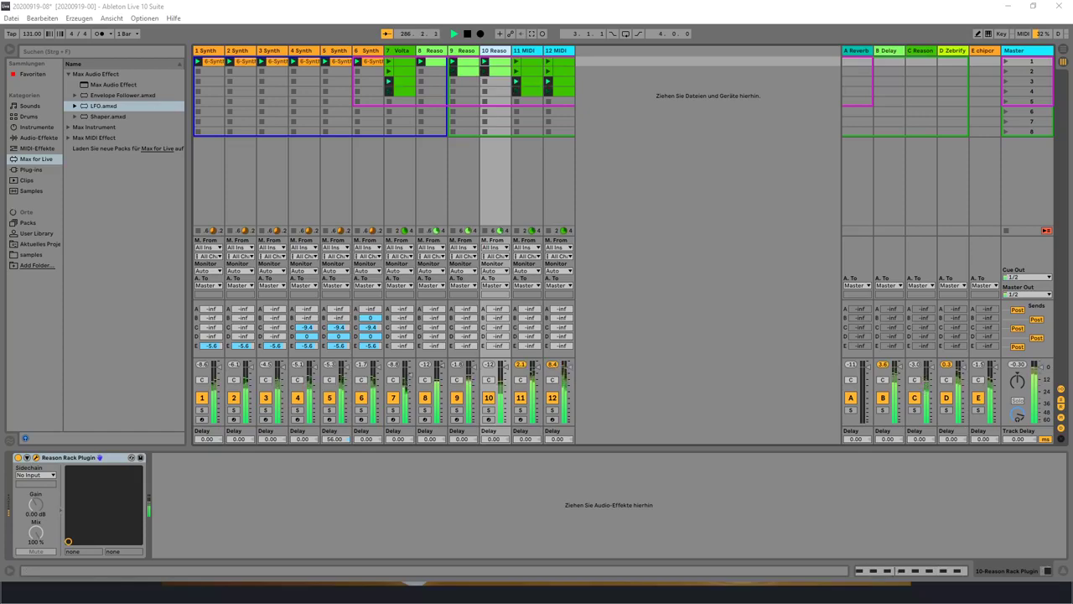
{"action": "left_click_drag", "start_coordinate": [1006, 29], "coordinate": [511, 66]}
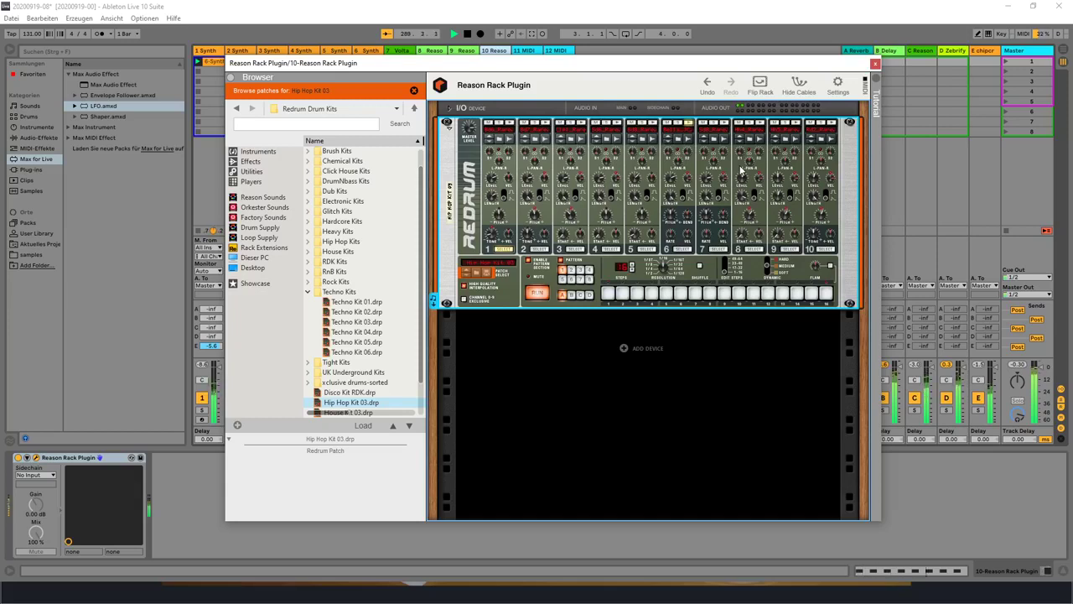
{"action": "scroll", "coordinate": [353, 379], "scroll_direction": "down", "scroll_amount": 2}
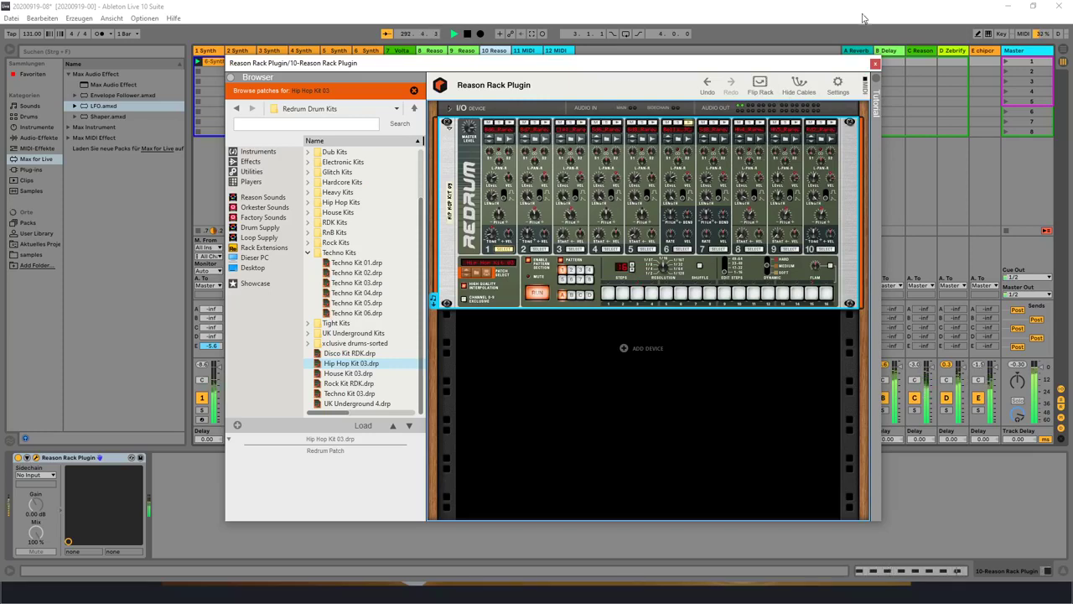
{"action": "left_click", "coordinate": [877, 65]}
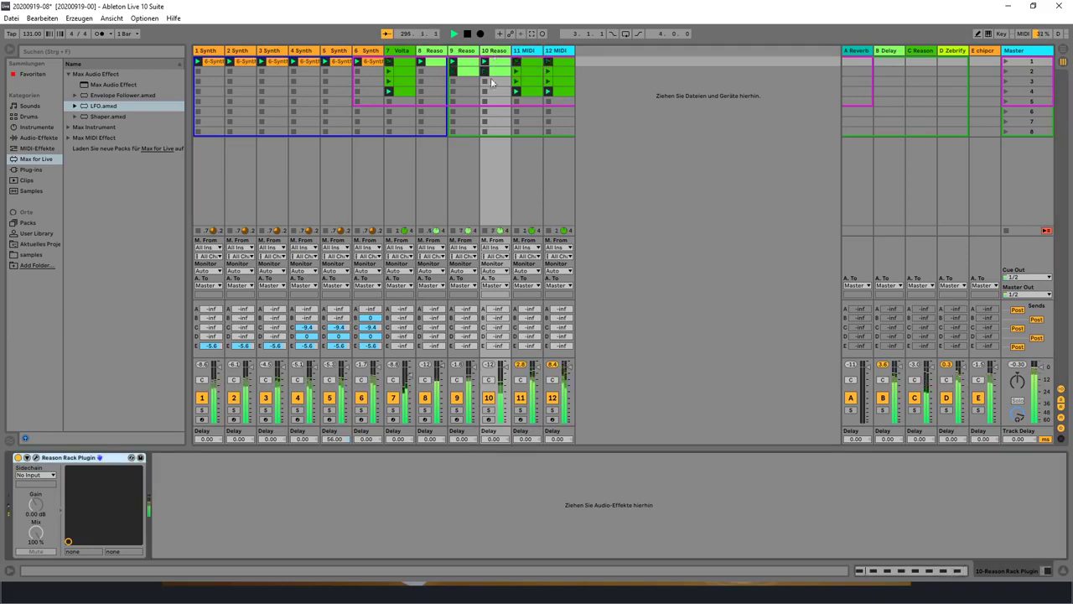
Step: Reopen the Reason Rack Plugin on track 10 and try to start user sampling on Redrum channel 1
{"action": "left_click", "coordinate": [35, 457]}
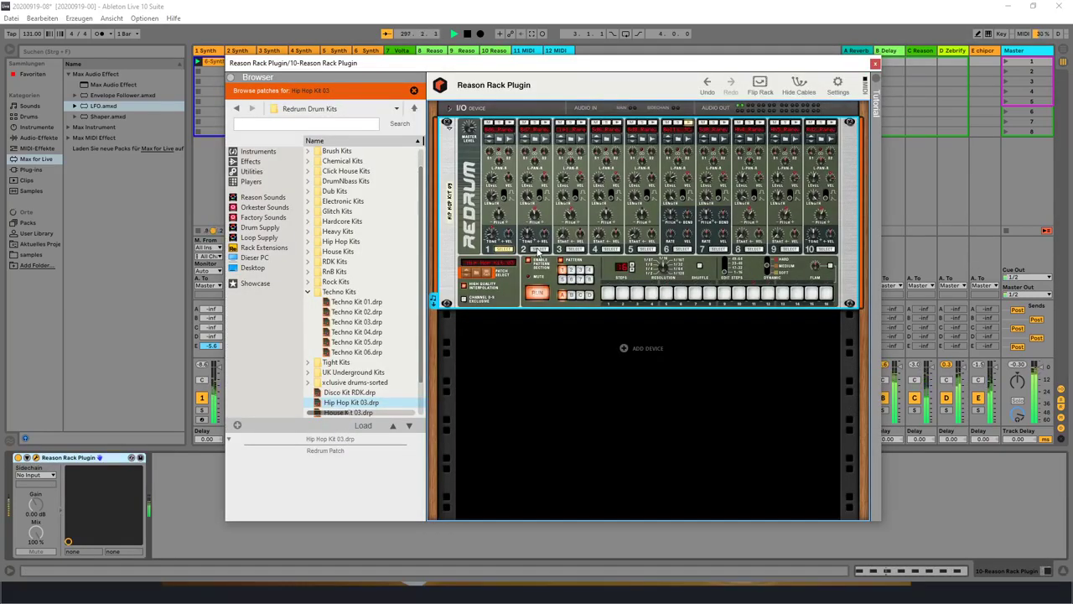
{"action": "left_click", "coordinate": [509, 141]}
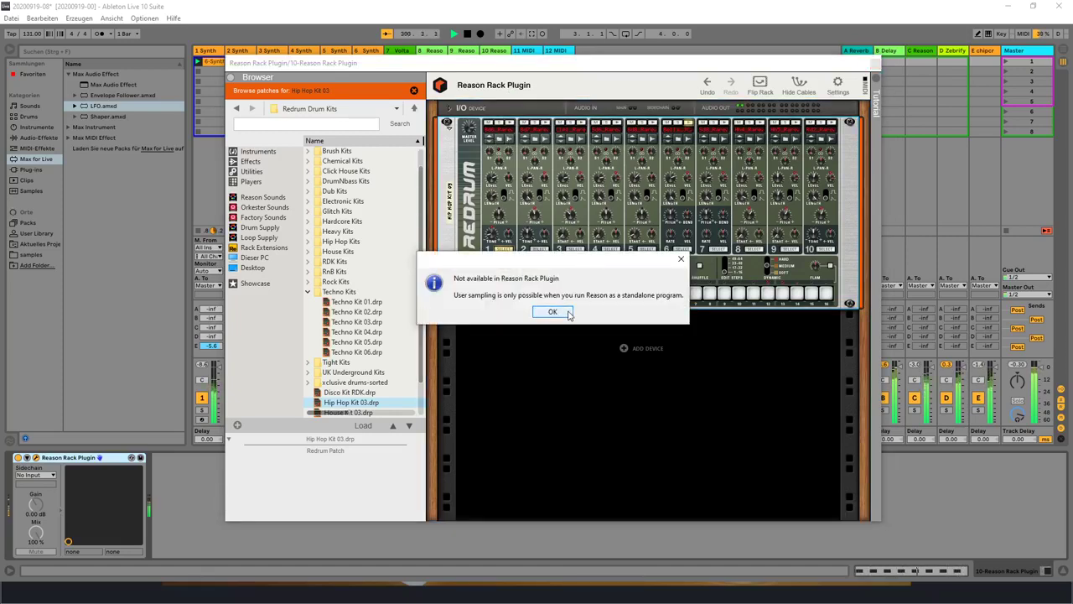
{"action": "left_click", "coordinate": [567, 311]}
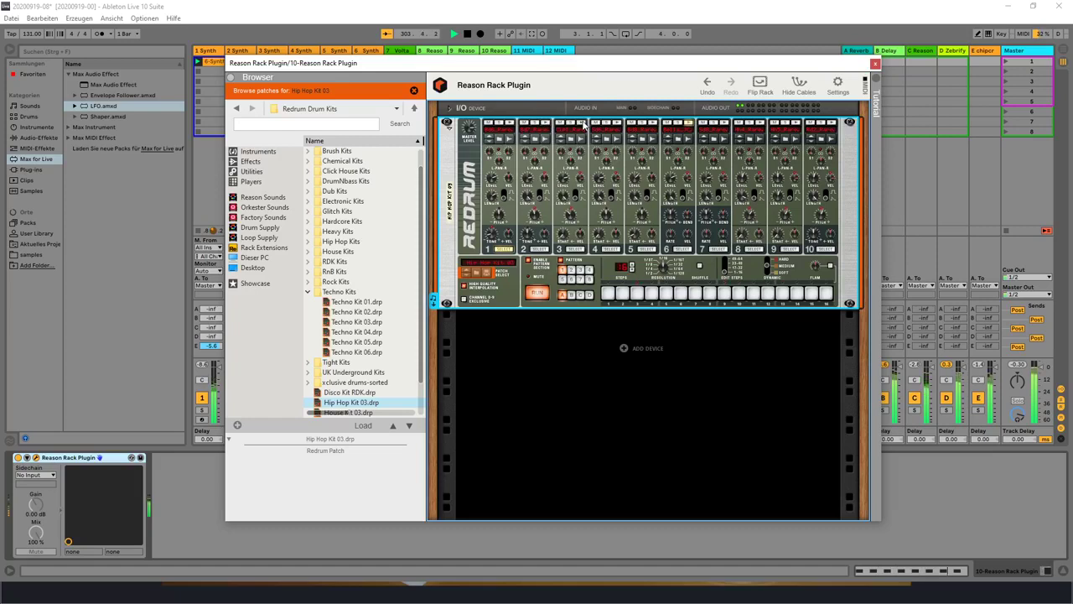
{"action": "left_click", "coordinate": [874, 63]}
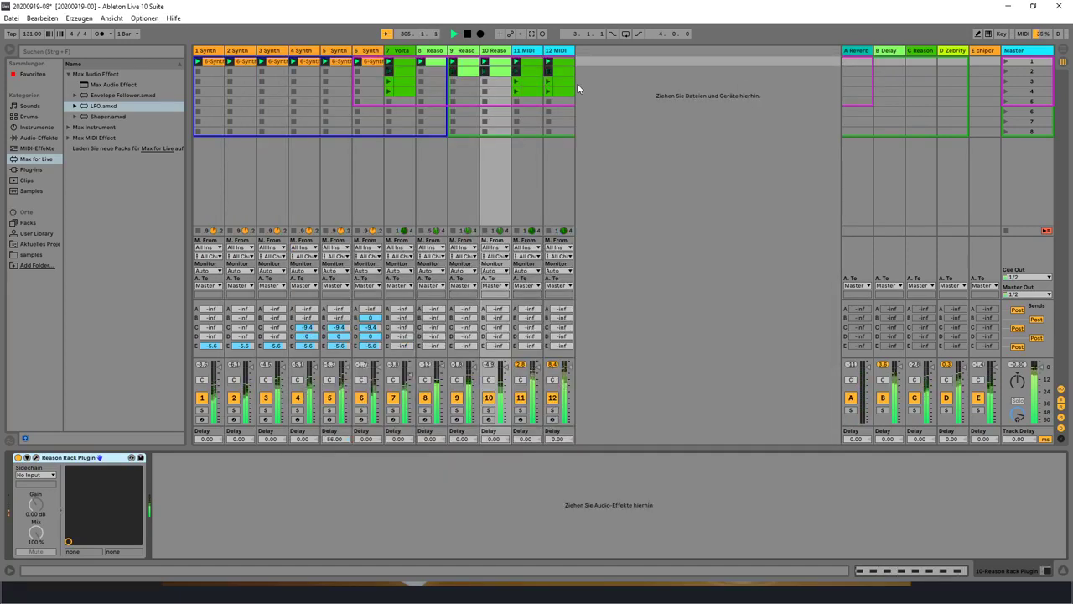
Step: Switch off all twelve tracks together and solo the Reason Rack track, number 10, to hear it alone
{"action": "left_click", "coordinate": [525, 50]}
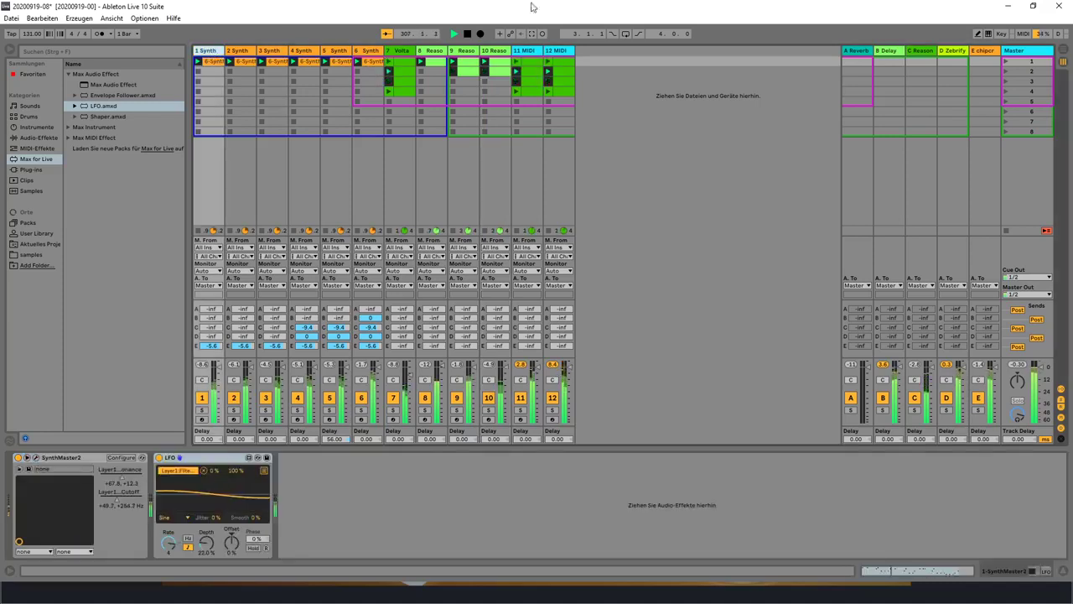
{"action": "left_click", "coordinate": [563, 373]}
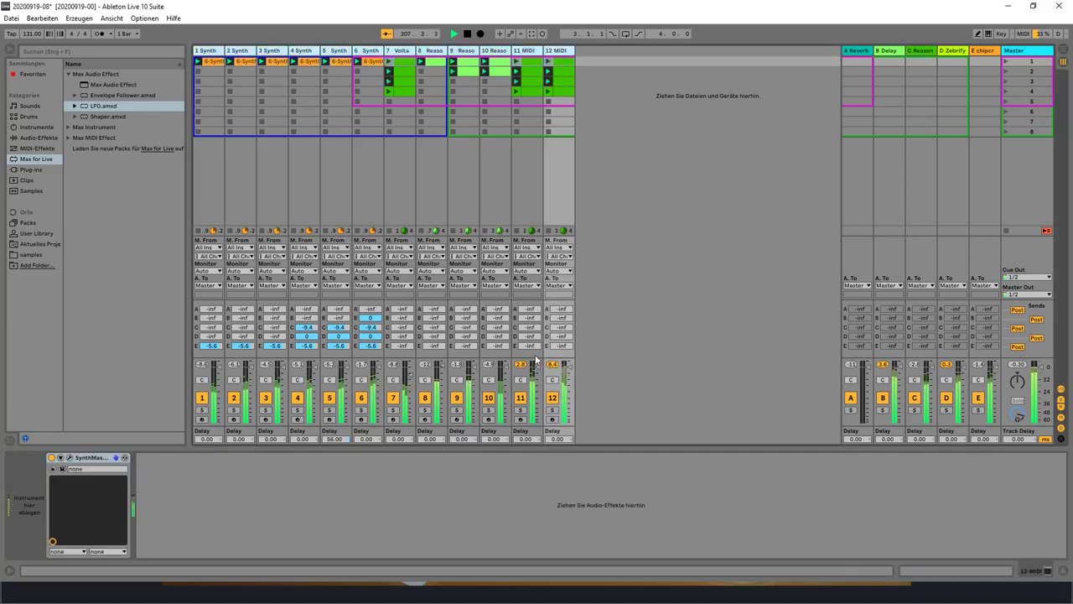
{"action": "left_click", "coordinate": [496, 51]}
{"action": "left_click", "coordinate": [489, 397]}
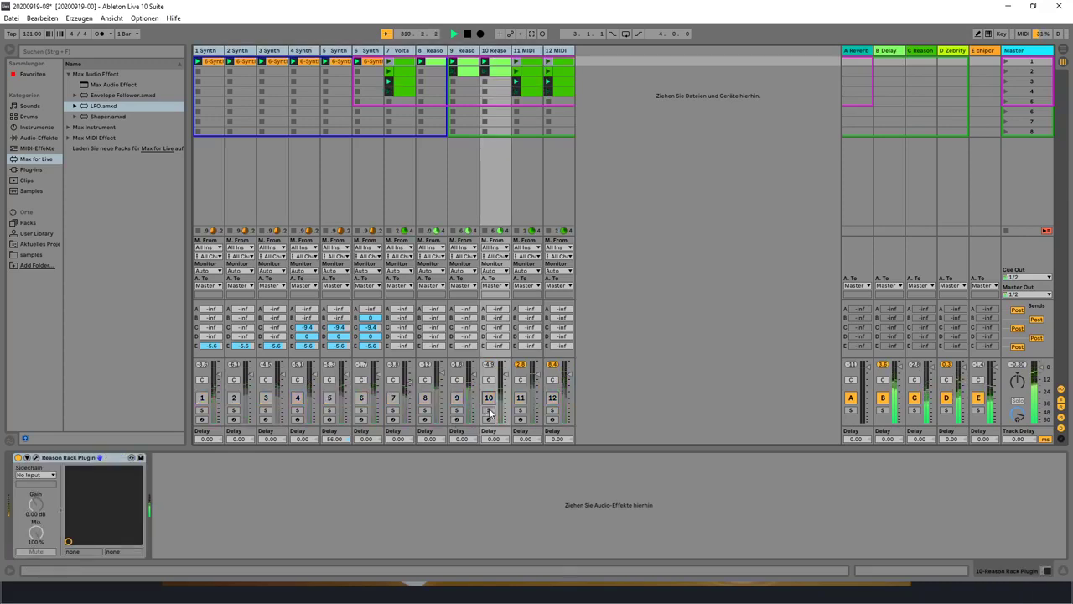
{"action": "left_click", "coordinate": [490, 409]}
{"action": "left_click", "coordinate": [489, 410]}
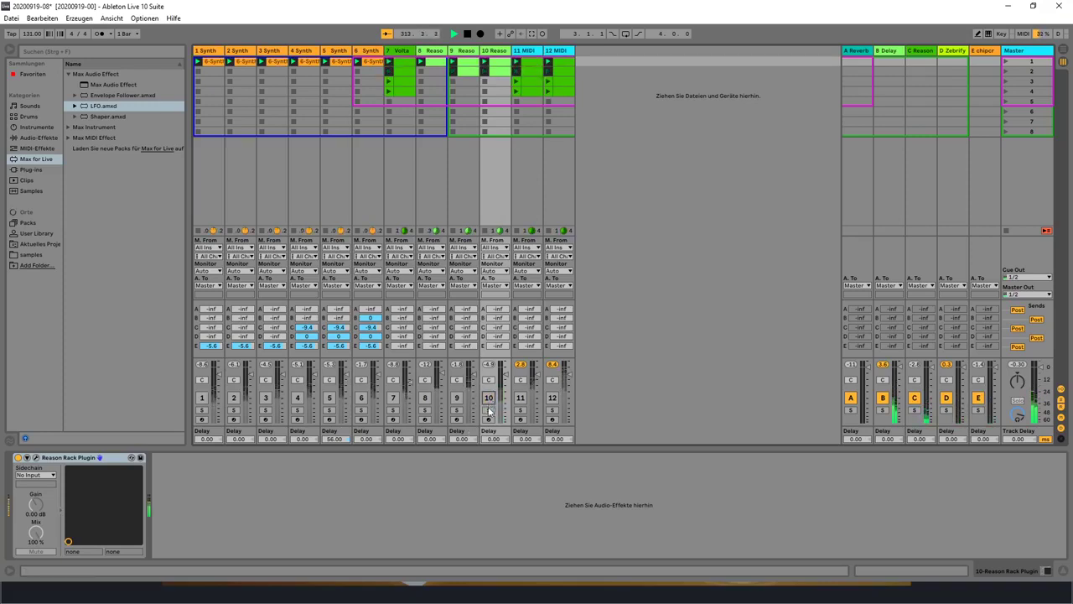
{"action": "left_click", "coordinate": [489, 410]}
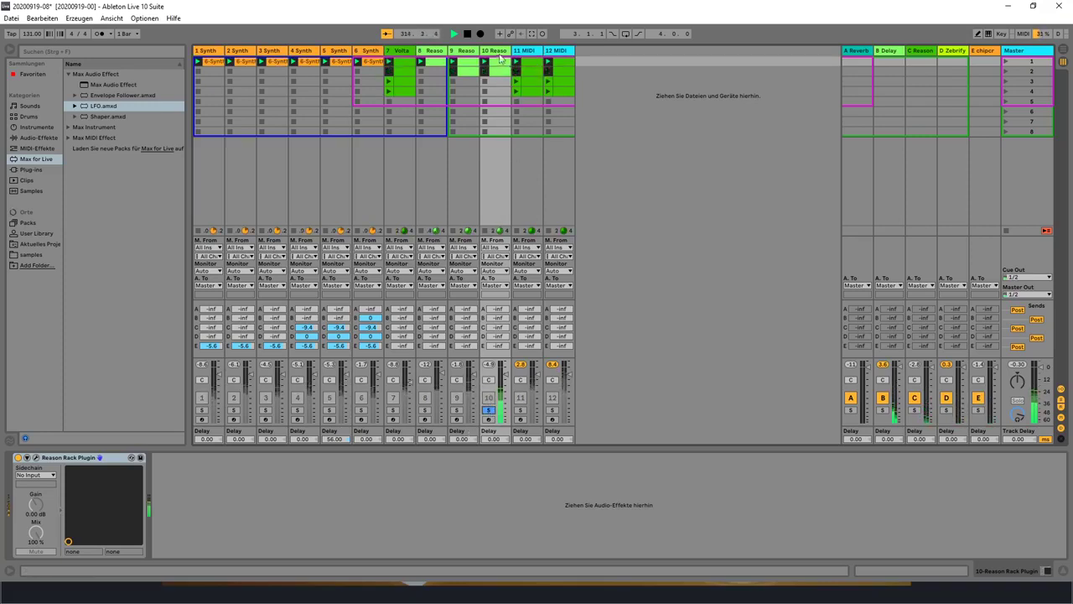
Step: Check the Redrum in track 10's Reason Rack Plugin and transpose all notes of the track's first clip up two semitones to G1
{"action": "left_click", "coordinate": [36, 458]}
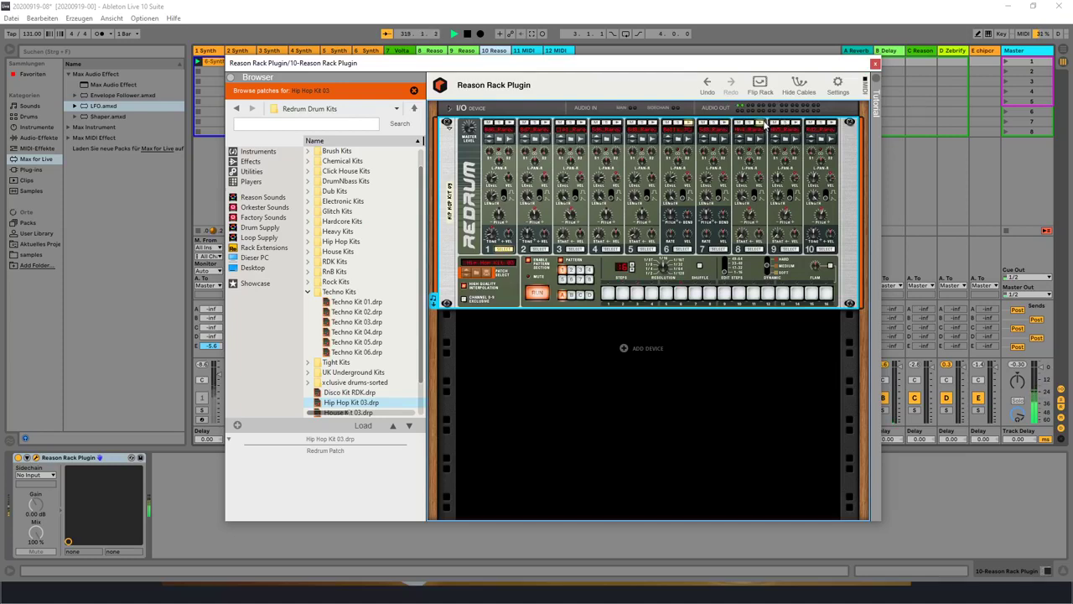
{"action": "left_click", "coordinate": [875, 63]}
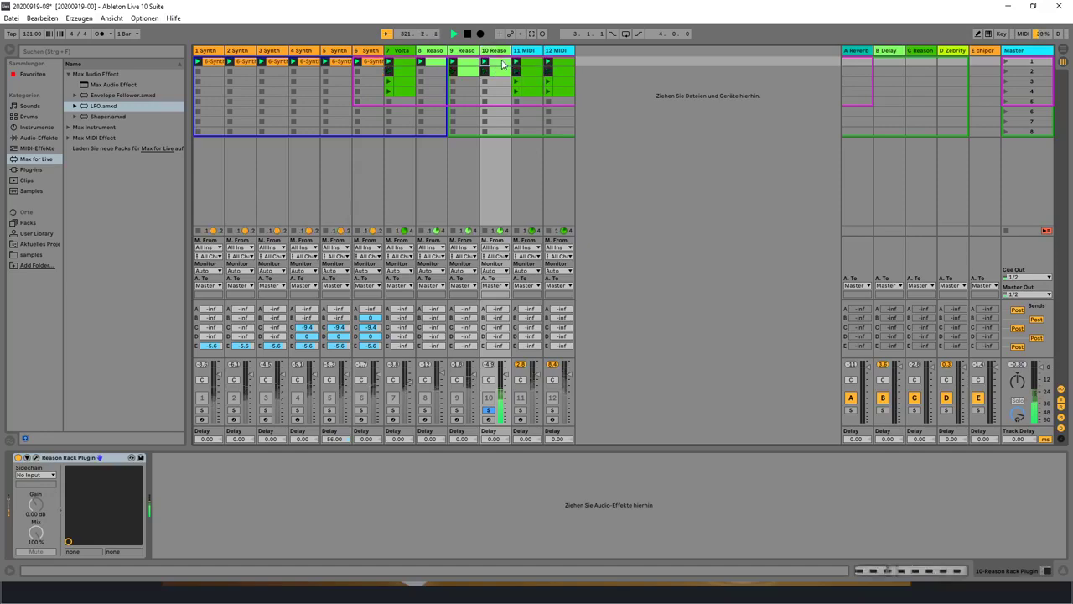
{"action": "left_click", "coordinate": [369, 62]}
{"action": "key", "text": "ctrl+a"}
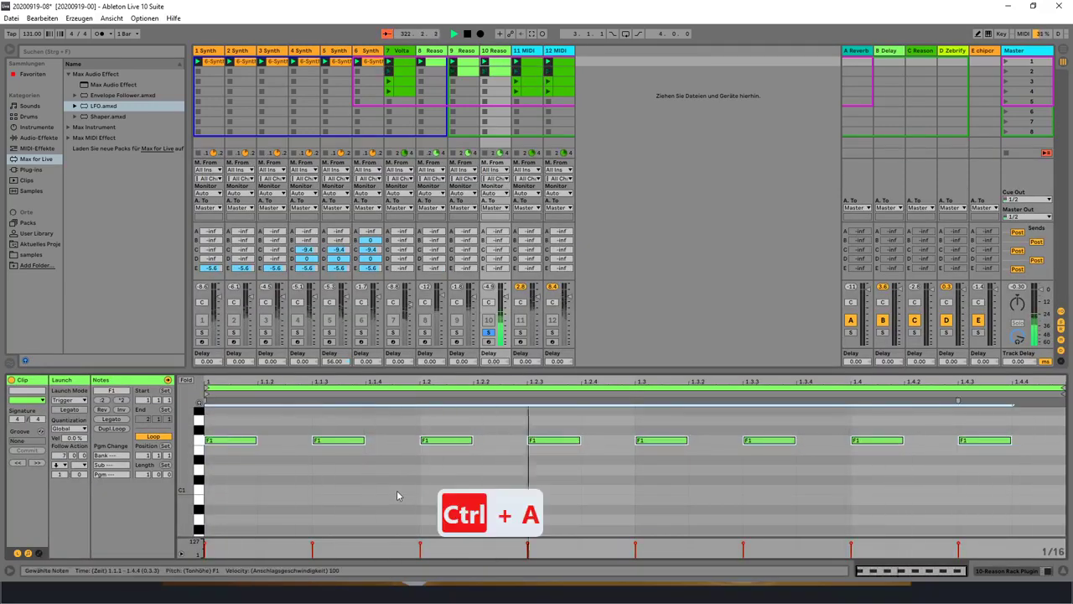
{"action": "key", "text": "Up"}
{"action": "key", "text": "Up"}
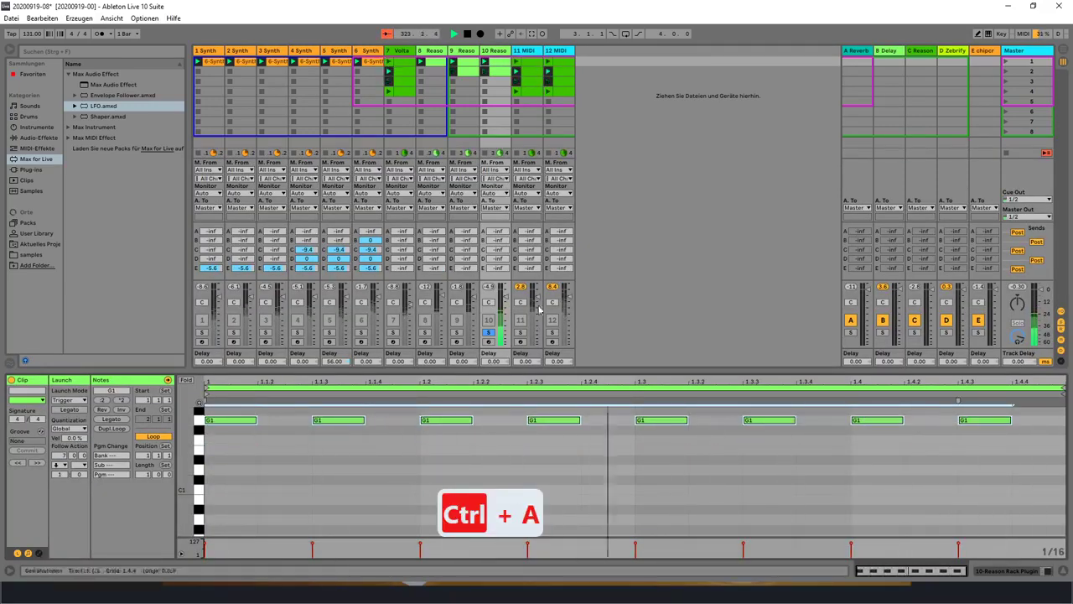
Step: Transpose all notes of the second clip on track 10 up two semitones to G1
{"action": "left_click", "coordinate": [499, 72]}
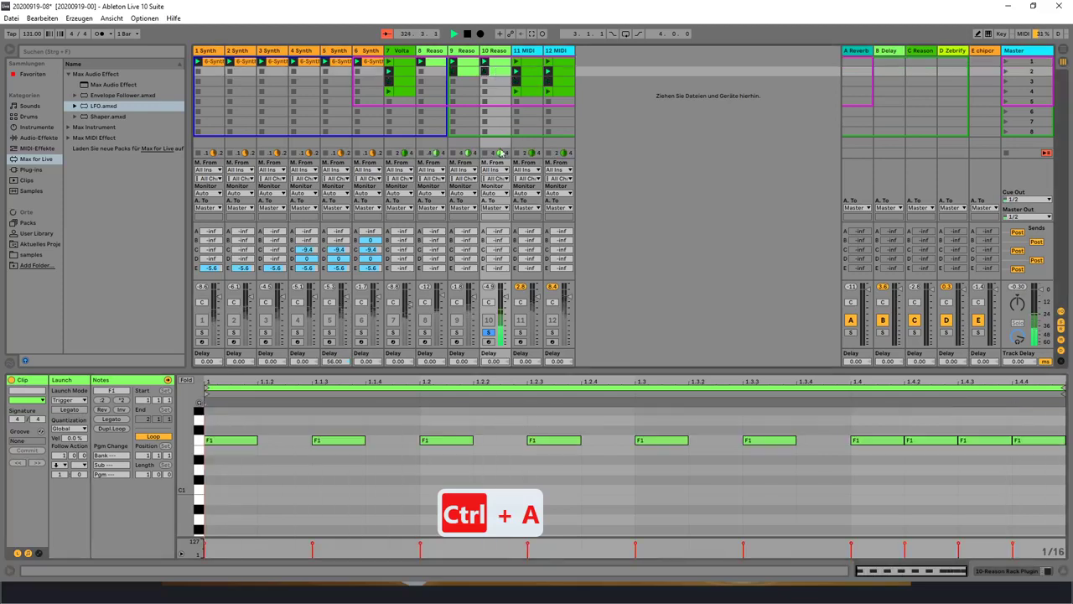
{"action": "key", "text": "ctrl+a"}
{"action": "key", "text": "Up"}
{"action": "key", "text": "Up"}
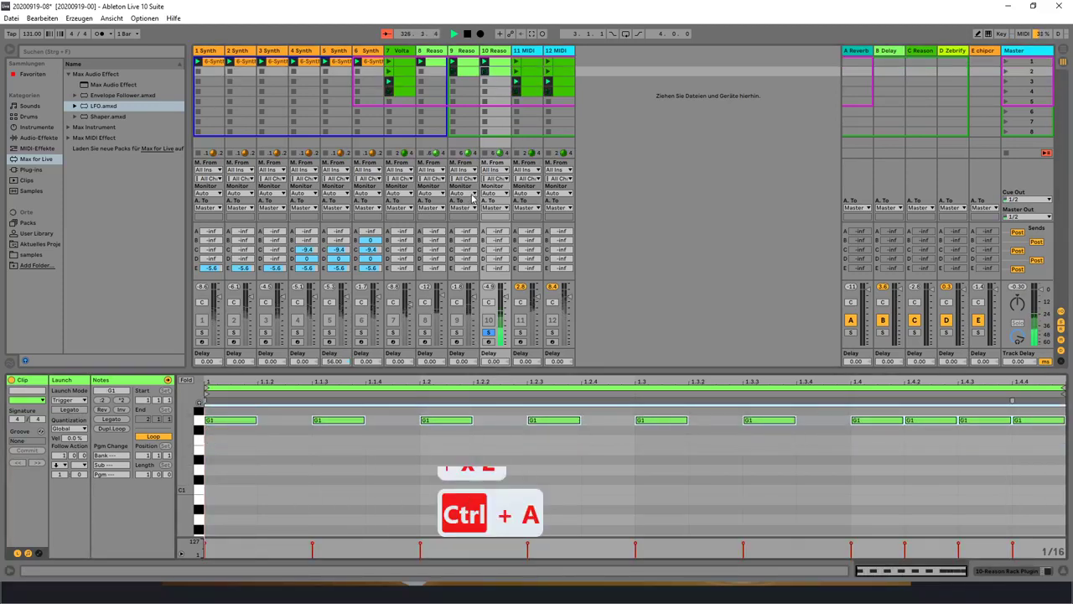
Step: Release the solo on track 10 and switch all twelve tracks back on together
{"action": "left_click", "coordinate": [1006, 62]}
{"action": "left_click", "coordinate": [490, 332]}
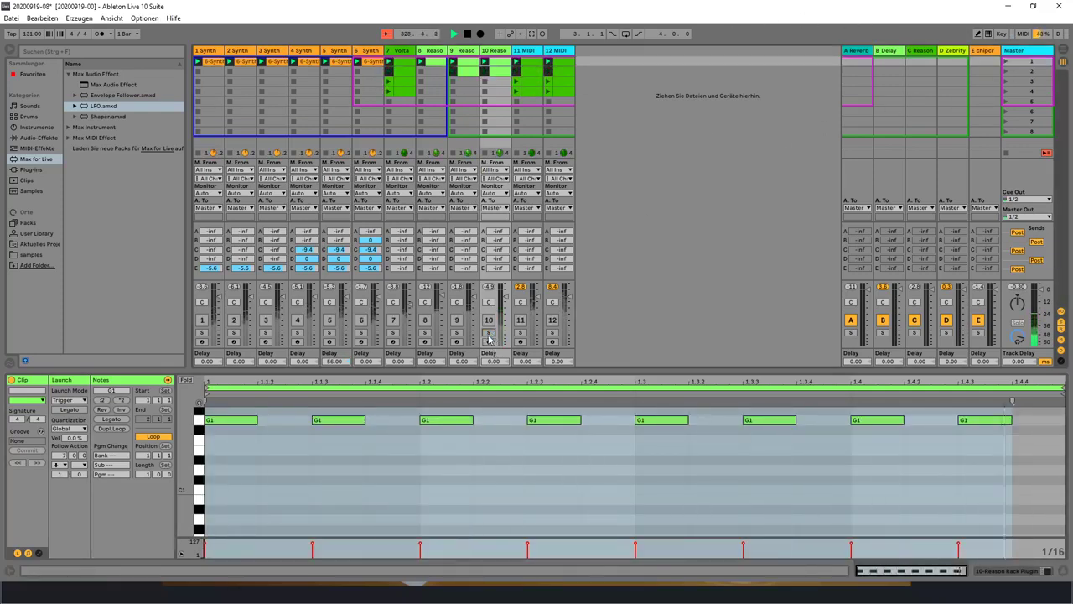
{"action": "left_click", "coordinate": [490, 333]}
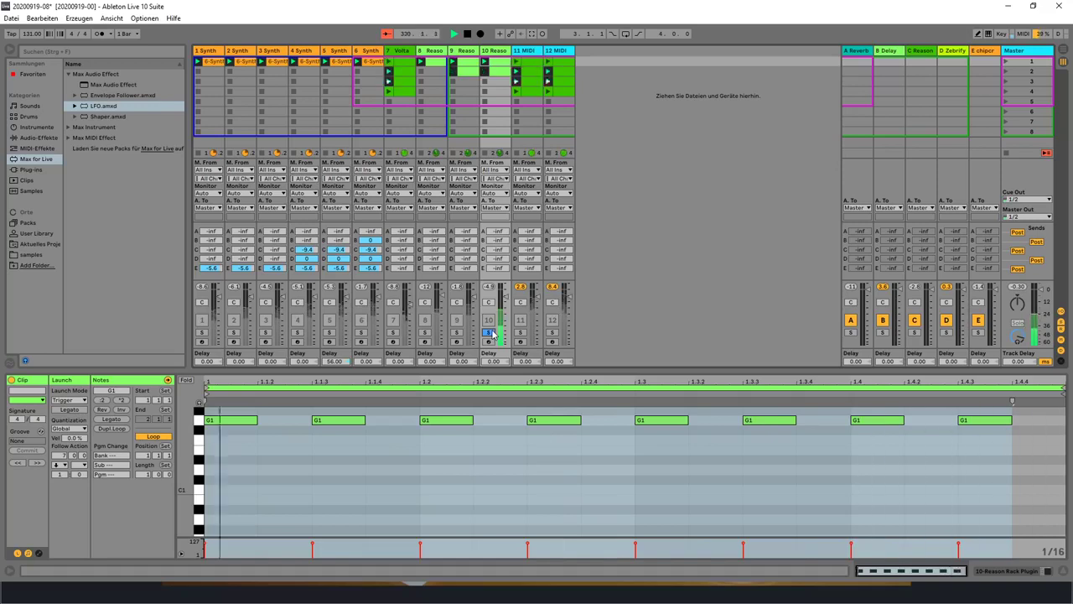
{"action": "left_click", "coordinate": [490, 333]}
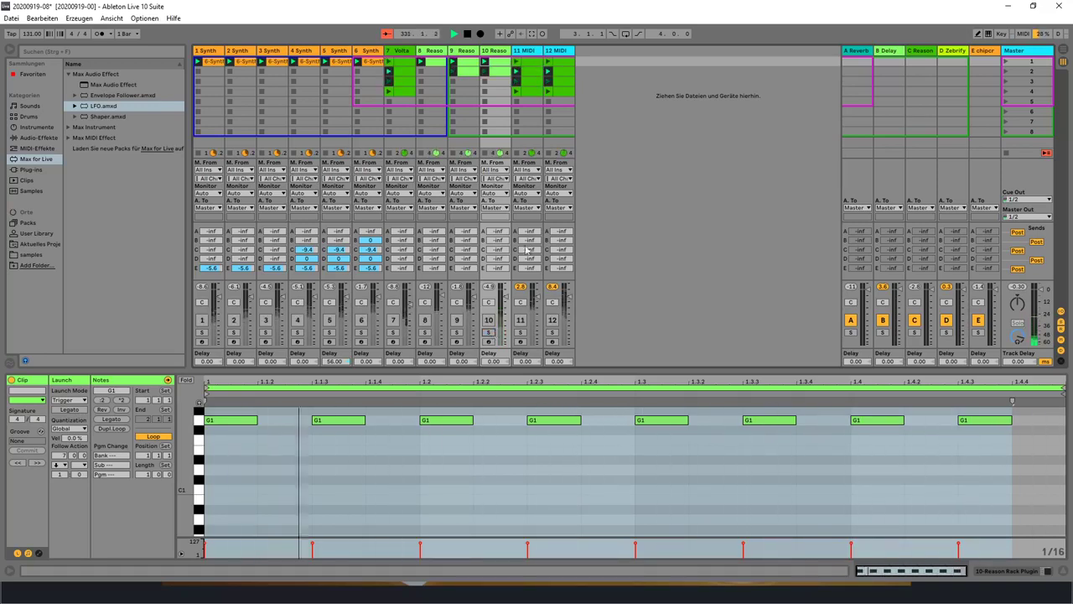
{"action": "left_click", "coordinate": [526, 61]}
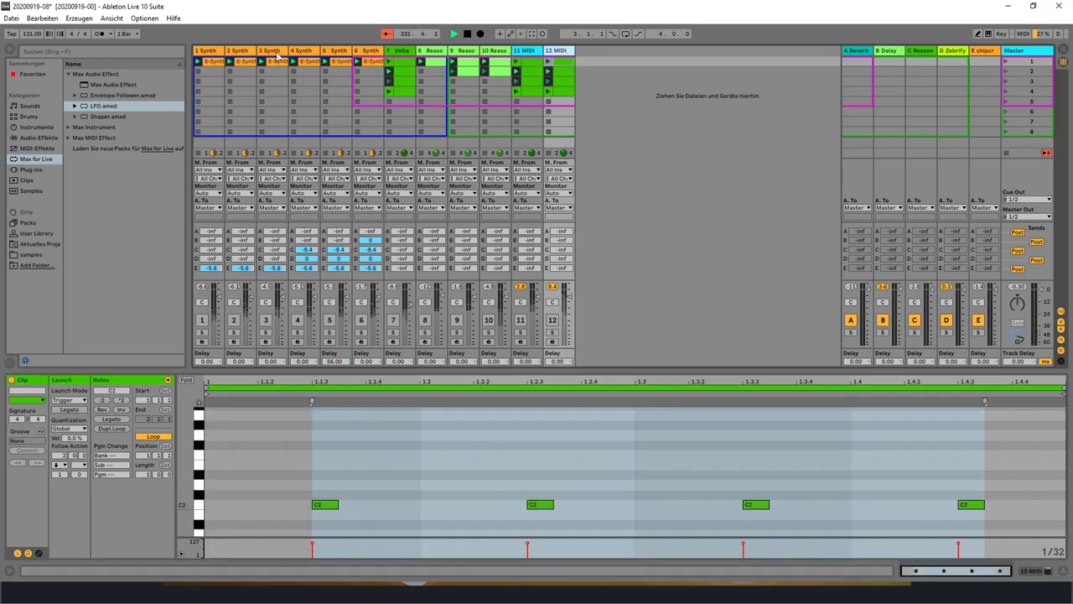
{"action": "left_click", "coordinate": [208, 61], "text": "shift"}
{"action": "left_click", "coordinate": [201, 321]}
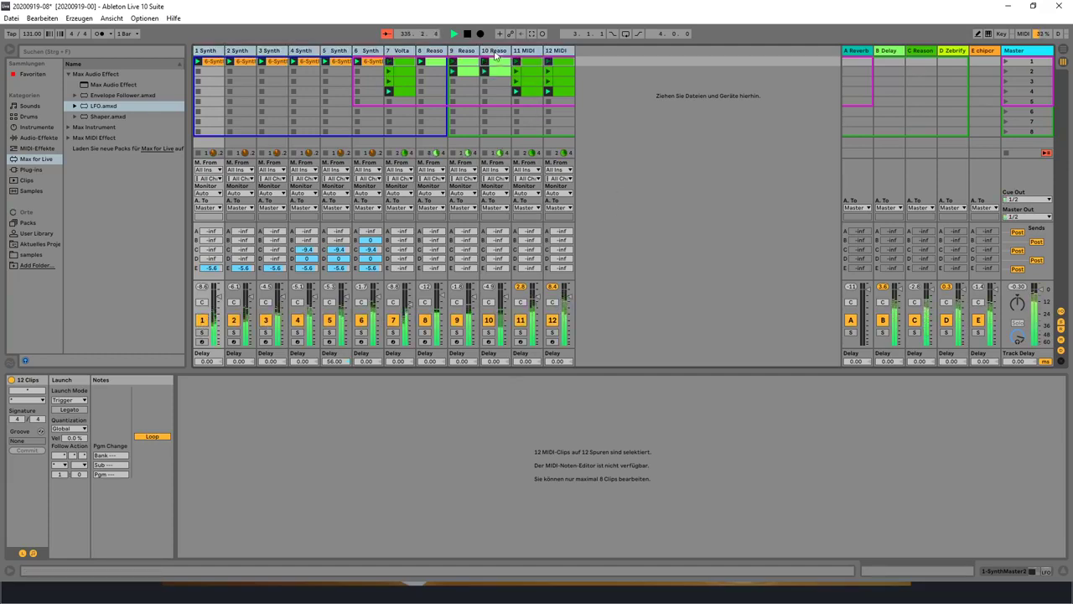
Step: Raise the volume of track 10 to 1.7 dB and lower the volume of track 12
{"action": "left_click_drag", "start_coordinate": [505, 303], "coordinate": [505, 287]}
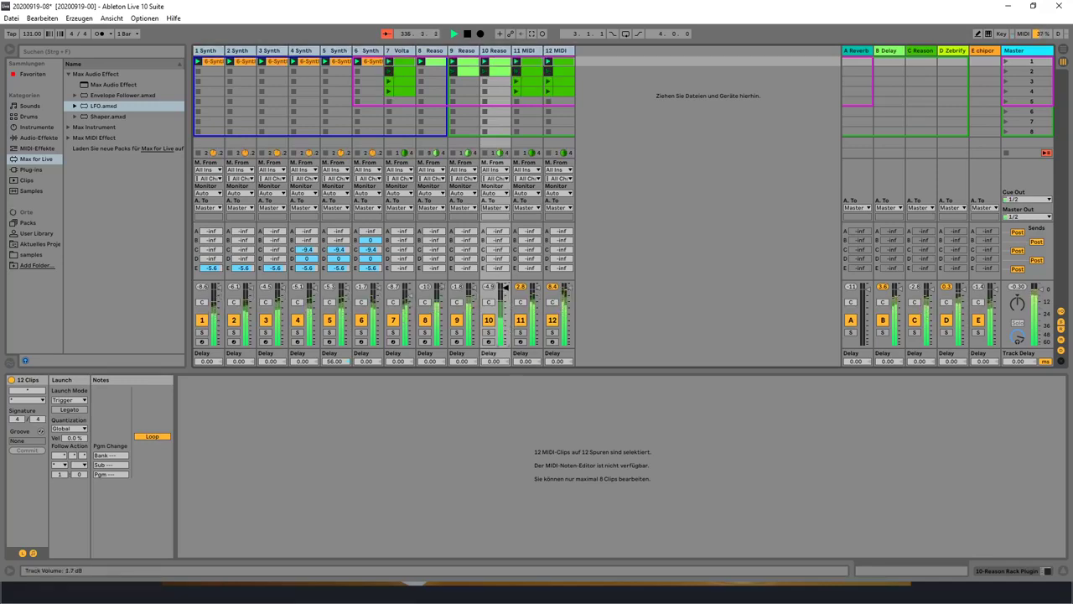
{"action": "left_click", "coordinate": [489, 333]}
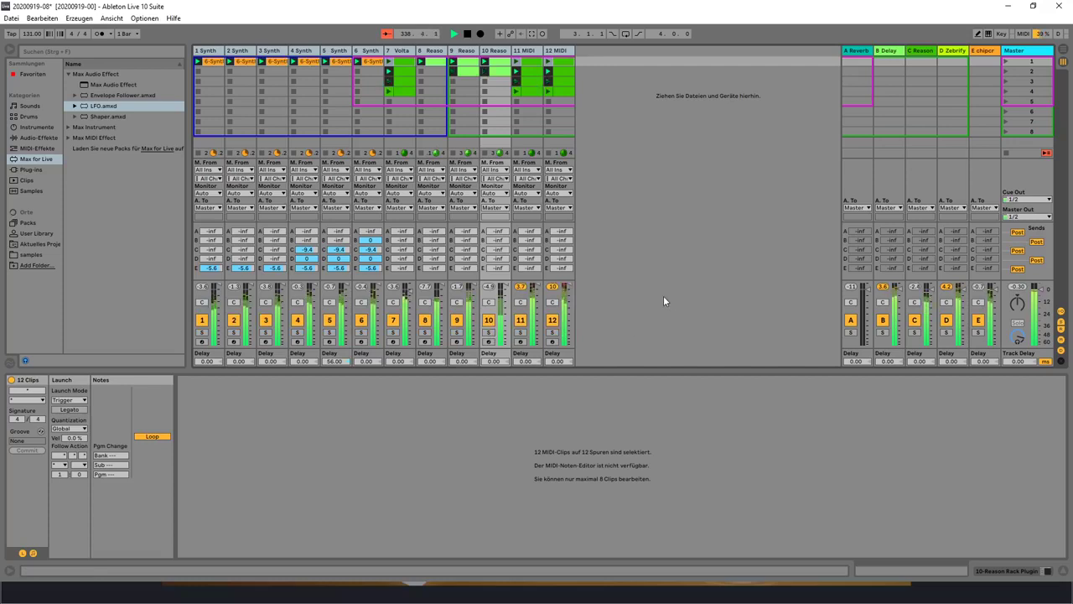
{"action": "key", "text": "ctrl+u"}
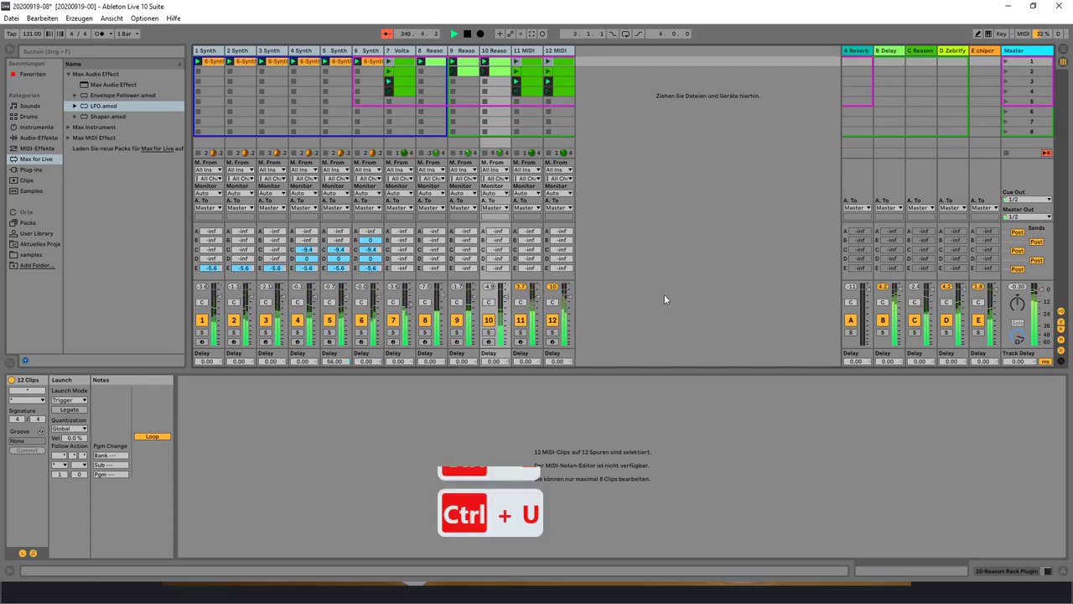
{"action": "left_click", "coordinate": [517, 121]}
{"action": "left_click_drag", "start_coordinate": [564, 295], "coordinate": [563, 302]}
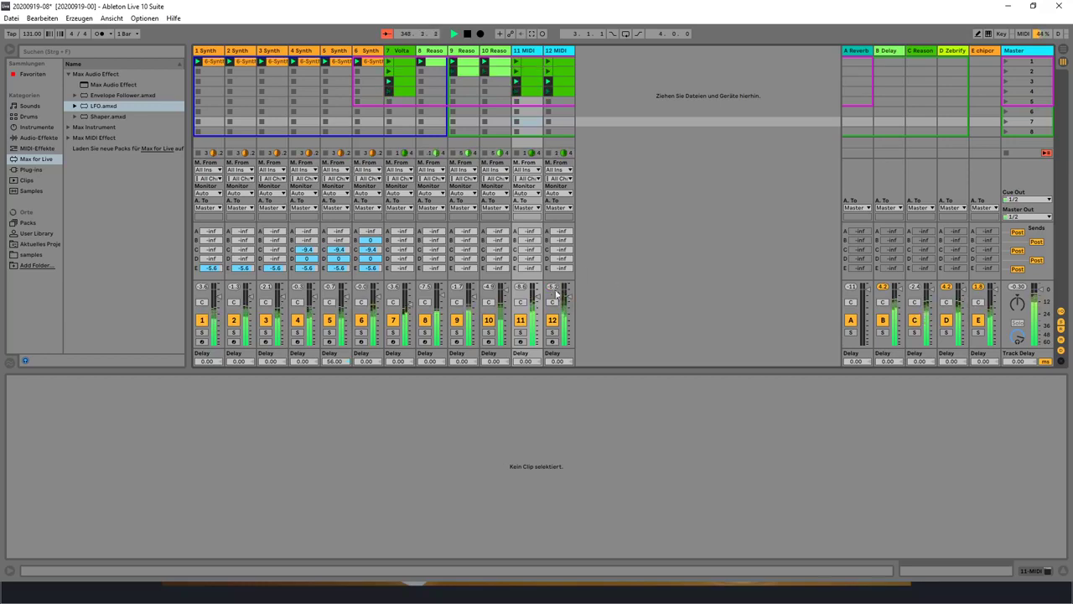
Step: Solo track 10, trigger Redrum channel 9 in its Reason Rack Plugin to hear the sound, and hide the plug-in window
{"action": "left_click", "coordinate": [495, 51]}
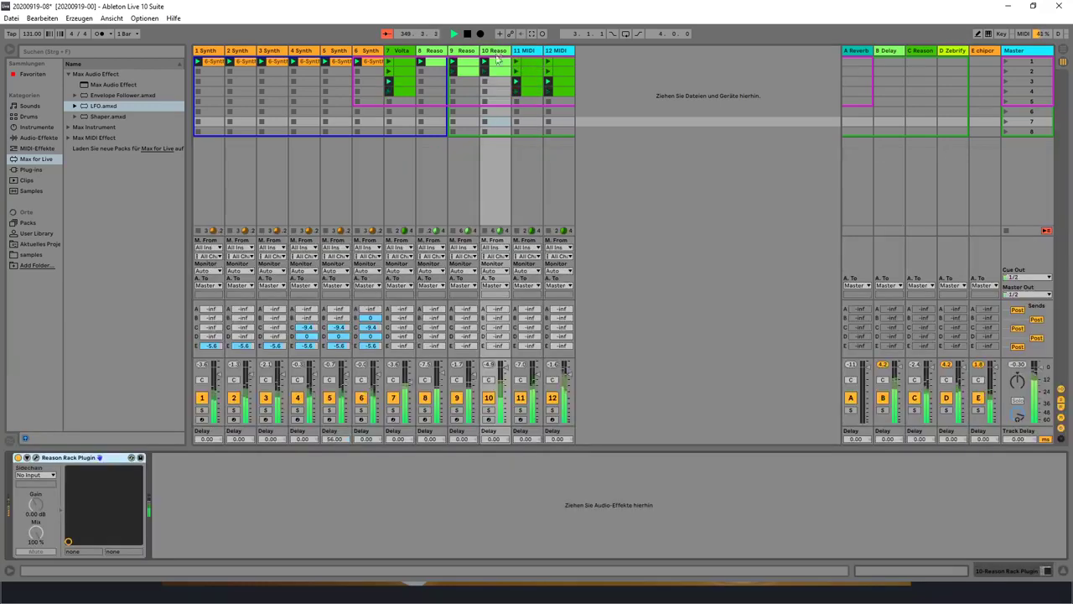
{"action": "left_click", "coordinate": [33, 458]}
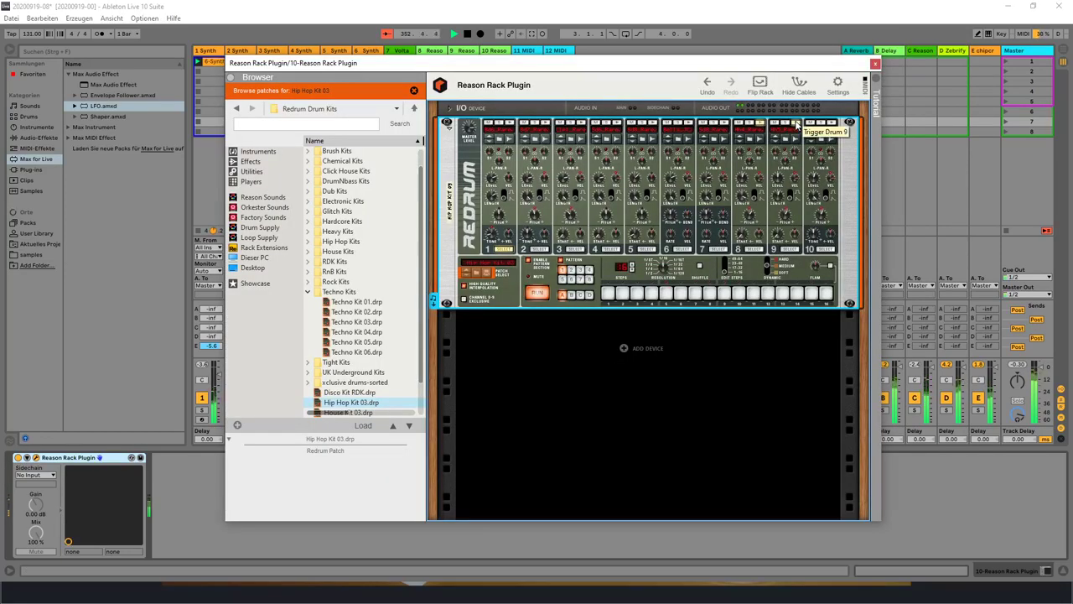
{"action": "left_click_drag", "start_coordinate": [754, 64], "coordinate": [1072, 63]}
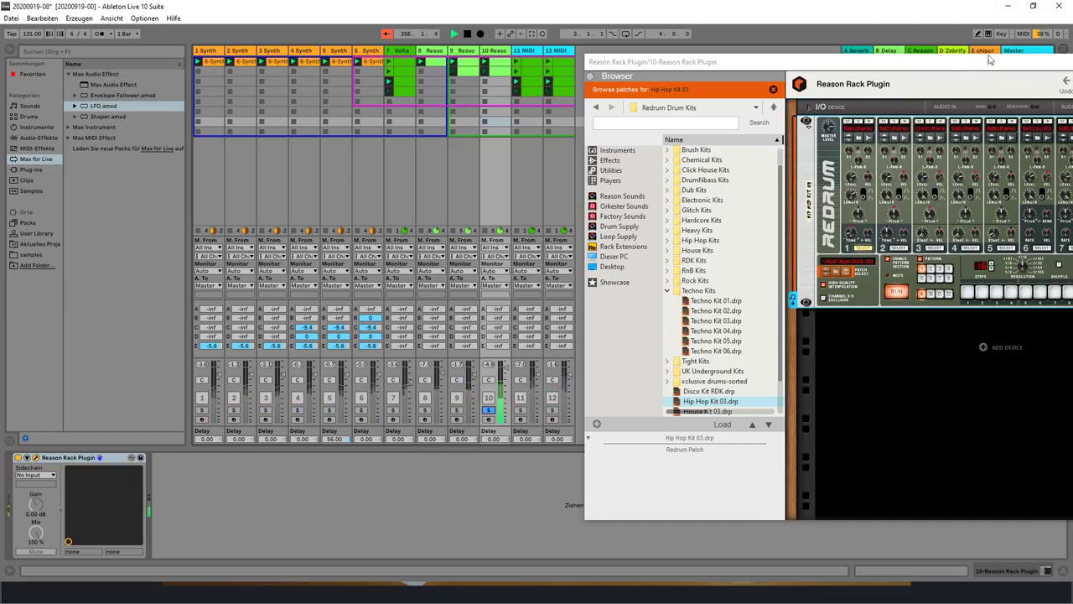
{"action": "left_click_drag", "start_coordinate": [989, 62], "coordinate": [726, 80]}
{"action": "left_click", "coordinate": [898, 141]}
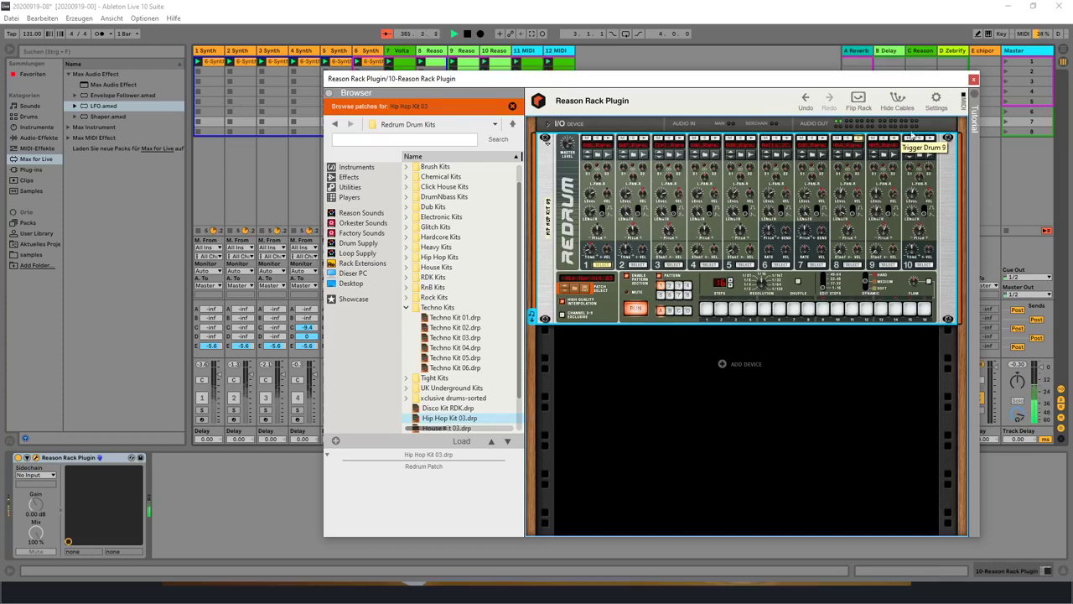
{"action": "key", "text": "ctrl+alt+p"}
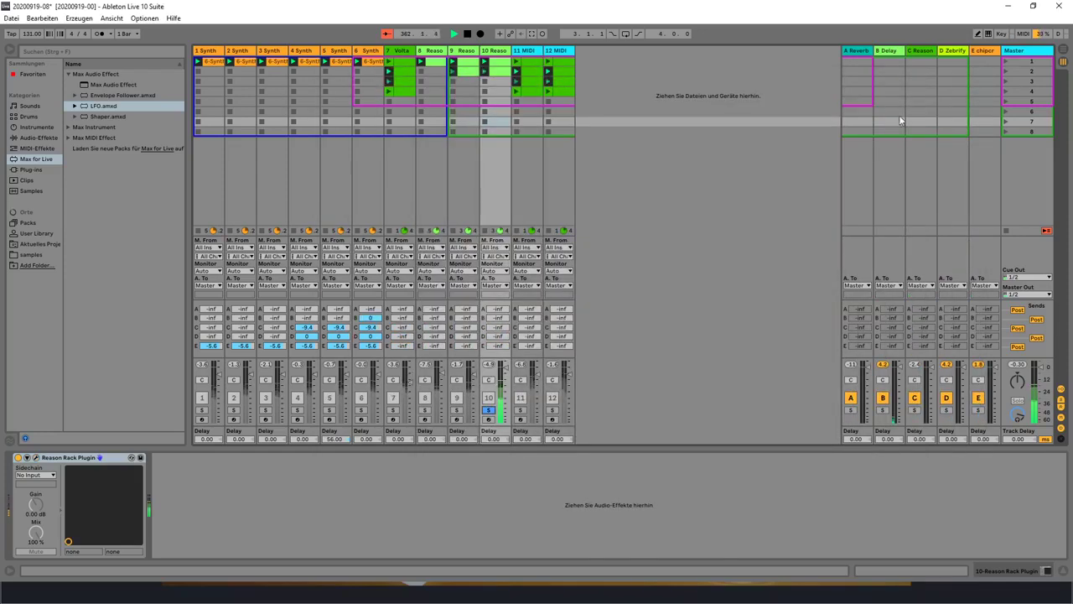
Step: Add G#1 notes at 1.2.3 and 1.4.3 to the first clip on track 10
{"action": "double_click", "coordinate": [497, 61]}
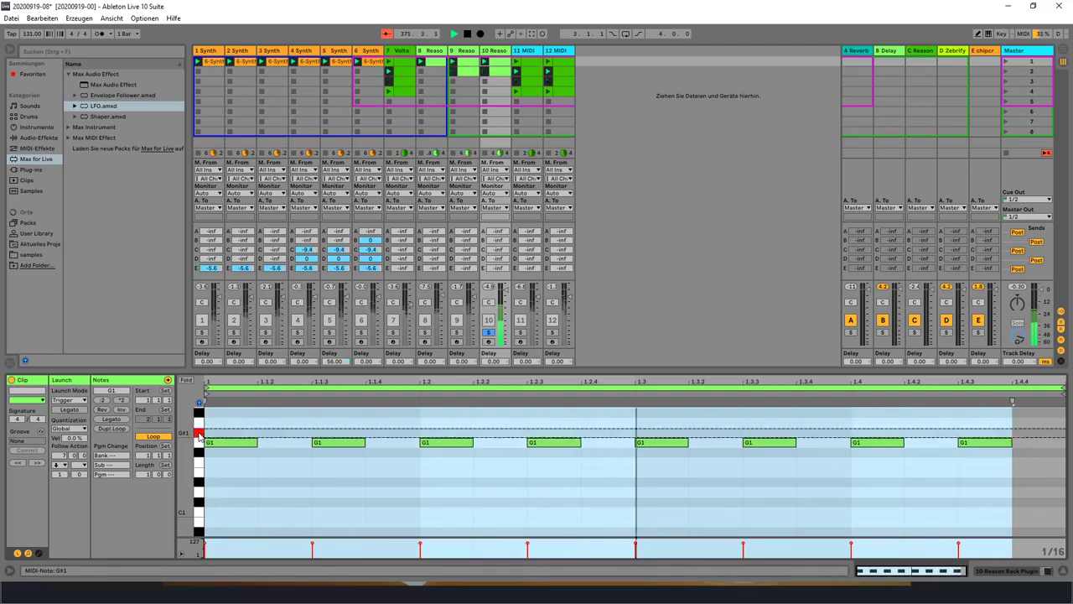
{"action": "double_click", "coordinate": [541, 433]}
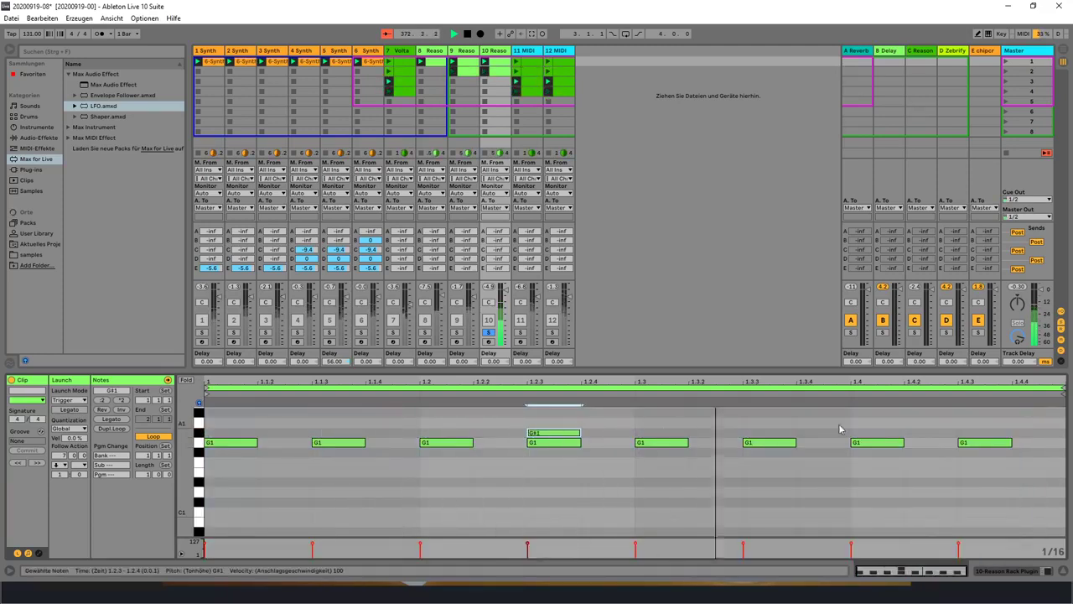
{"action": "double_click", "coordinate": [977, 433]}
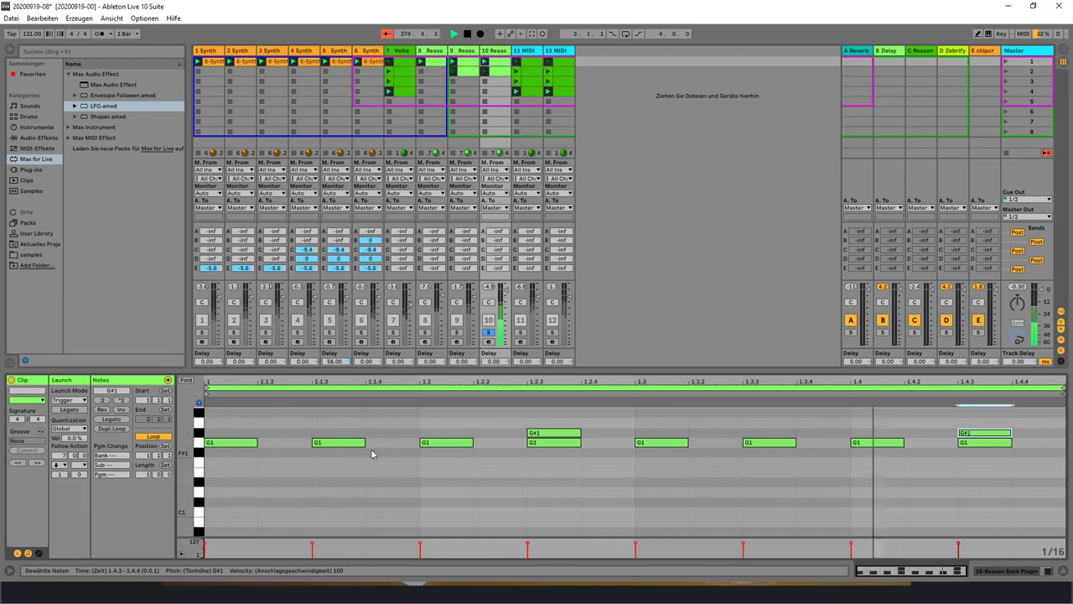
Step: Try shifting both G#1 notes of the first clip one sixteenth later
{"action": "left_click", "coordinate": [201, 435]}
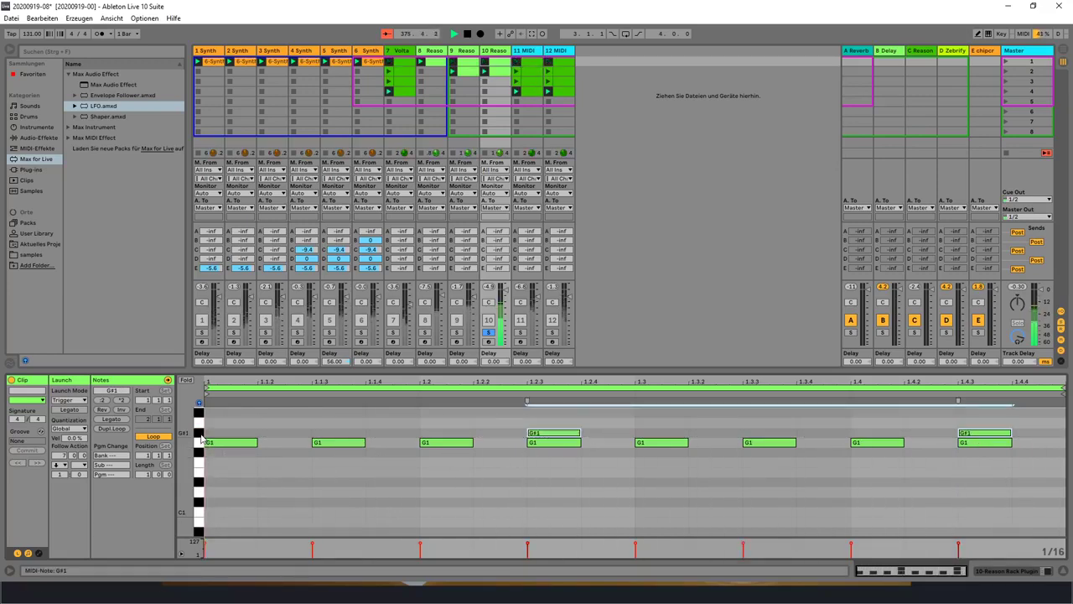
{"action": "key", "text": "Right"}
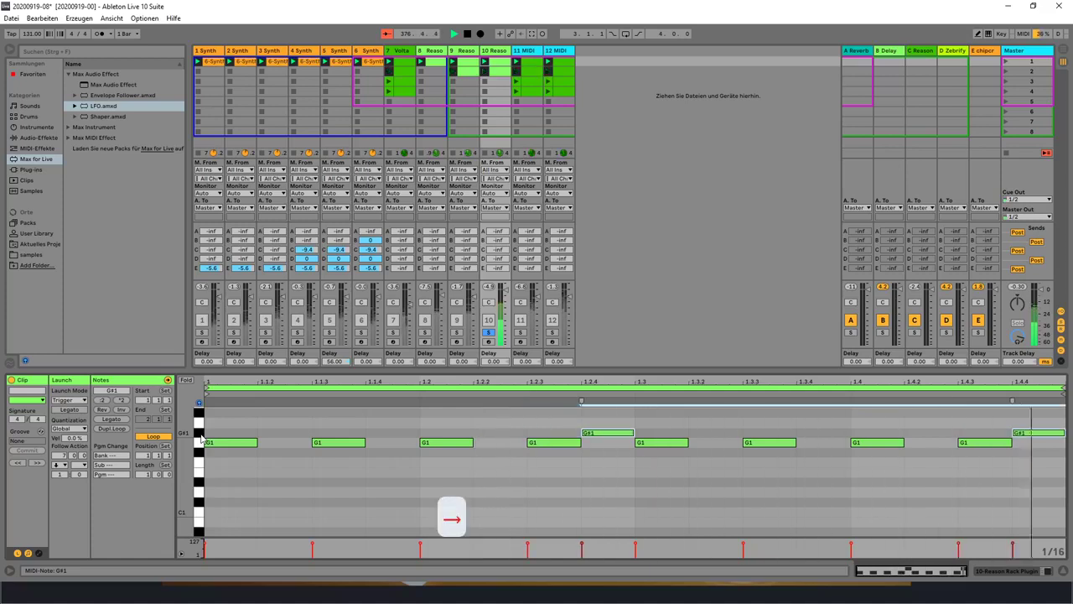
{"action": "key", "text": "Left"}
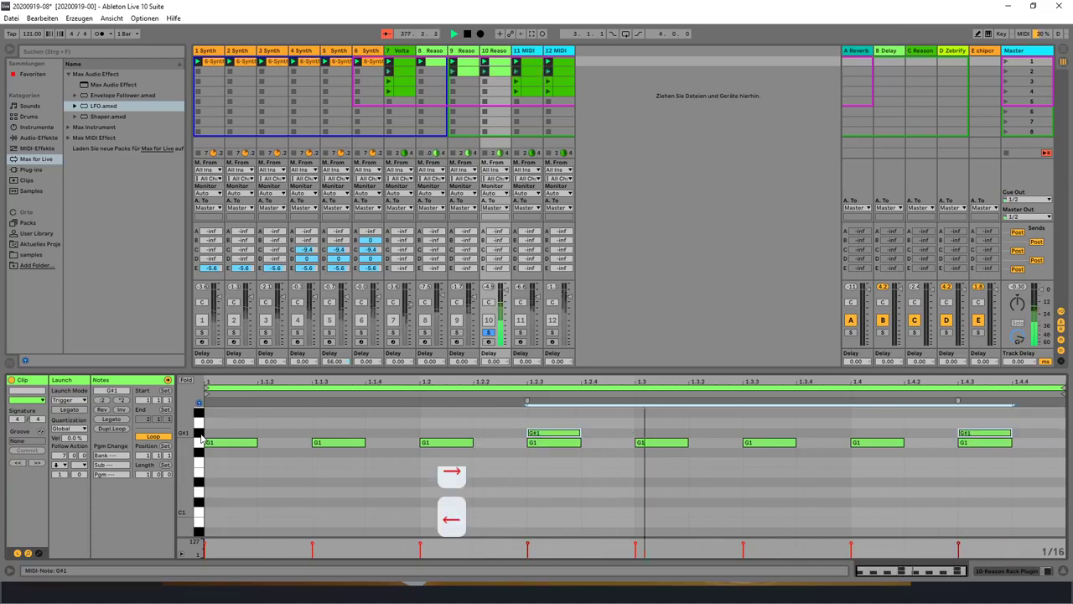
Step: Add a G#1 note at 1.2.3 to the second clip on track 10 and release the track's solo
{"action": "left_click", "coordinate": [504, 94]}
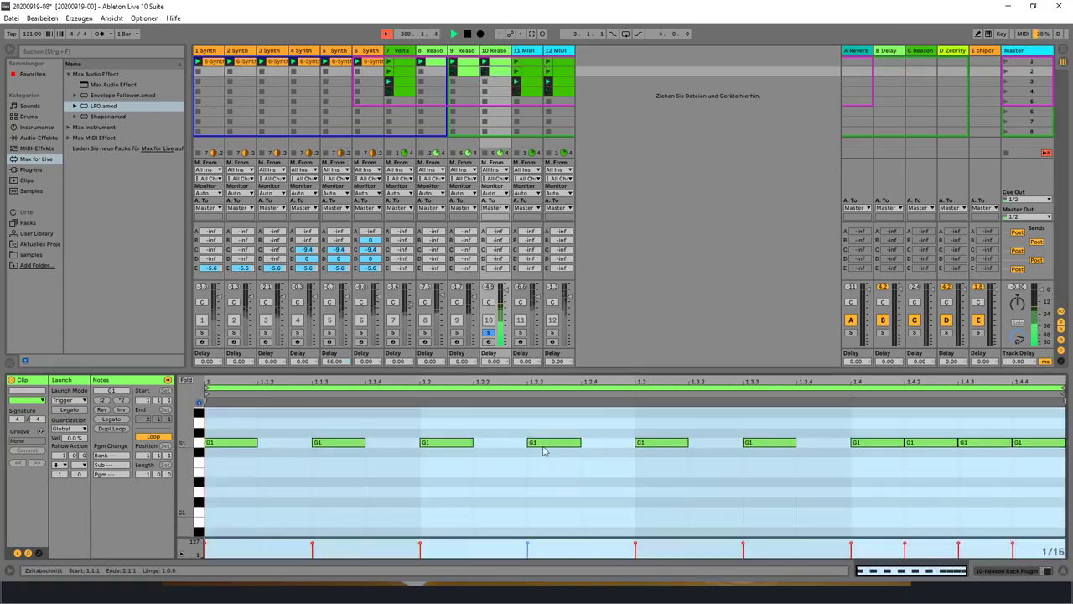
{"action": "left_click_drag", "start_coordinate": [199, 410], "coordinate": [200, 433]}
{"action": "double_click", "coordinate": [536, 434]}
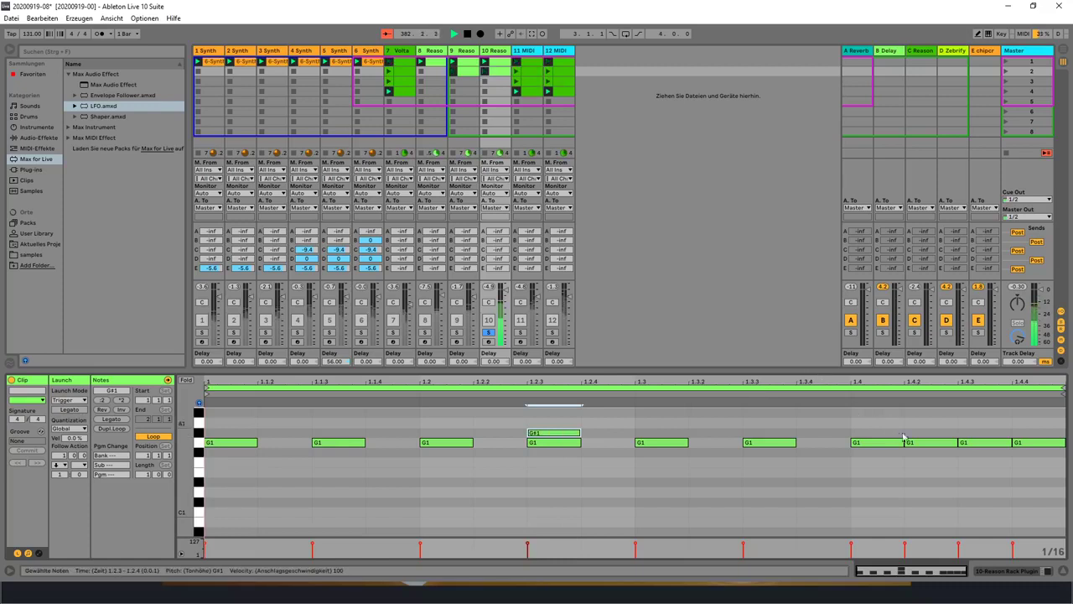
{"action": "double_click", "coordinate": [987, 433]}
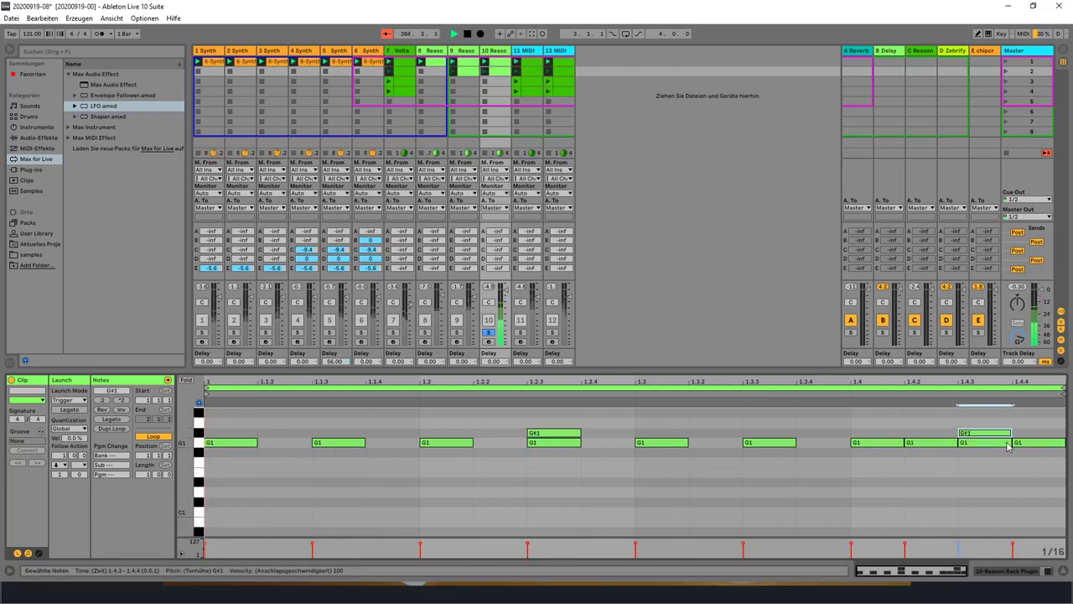
{"action": "double_click", "coordinate": [988, 434]}
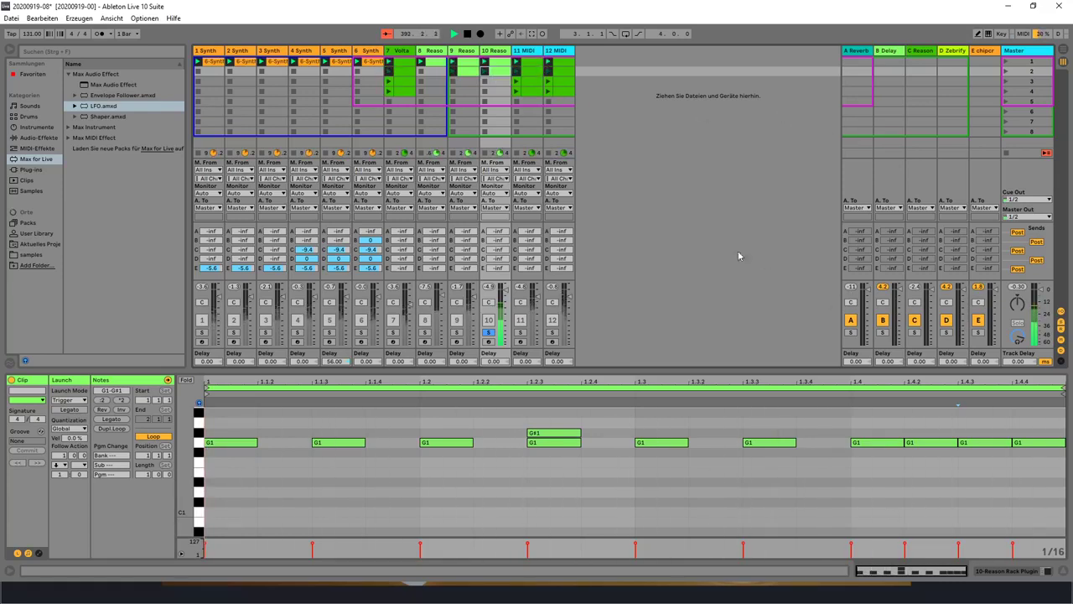
{"action": "left_click", "coordinate": [488, 332]}
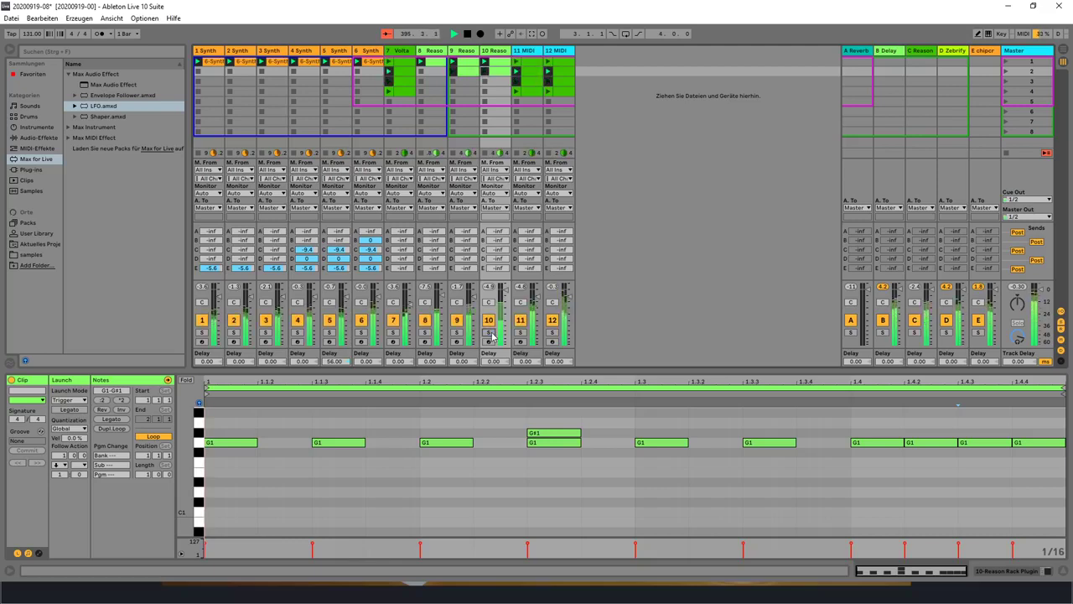
{"action": "key", "text": "alt+Tab"}
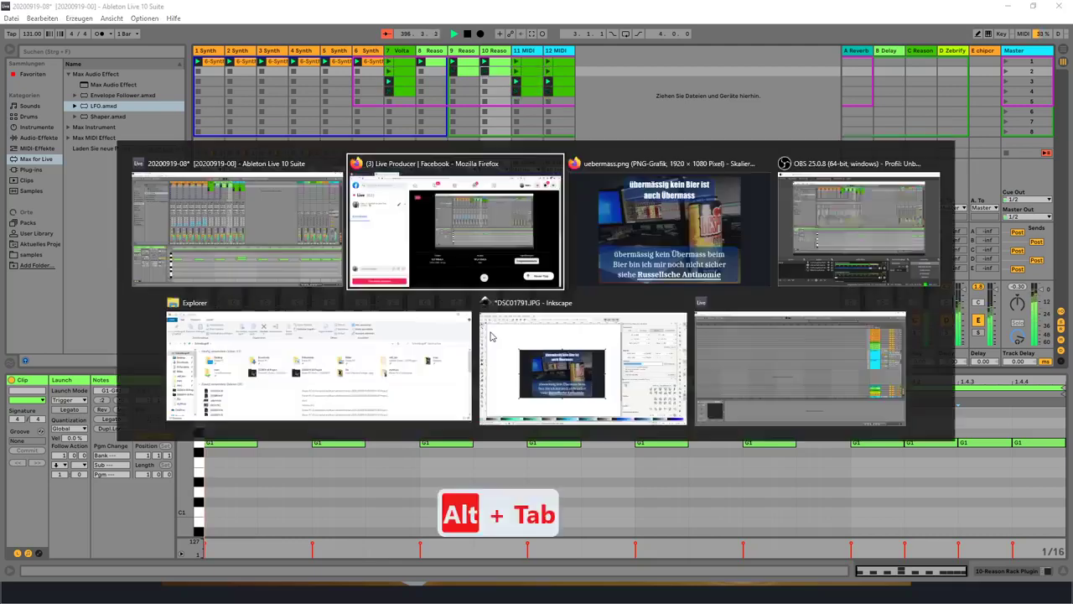
{"action": "key", "text": "alt+Tab"}
{"action": "key", "text": "alt+Tab"}
{"action": "key", "text": "alt+Tab"}
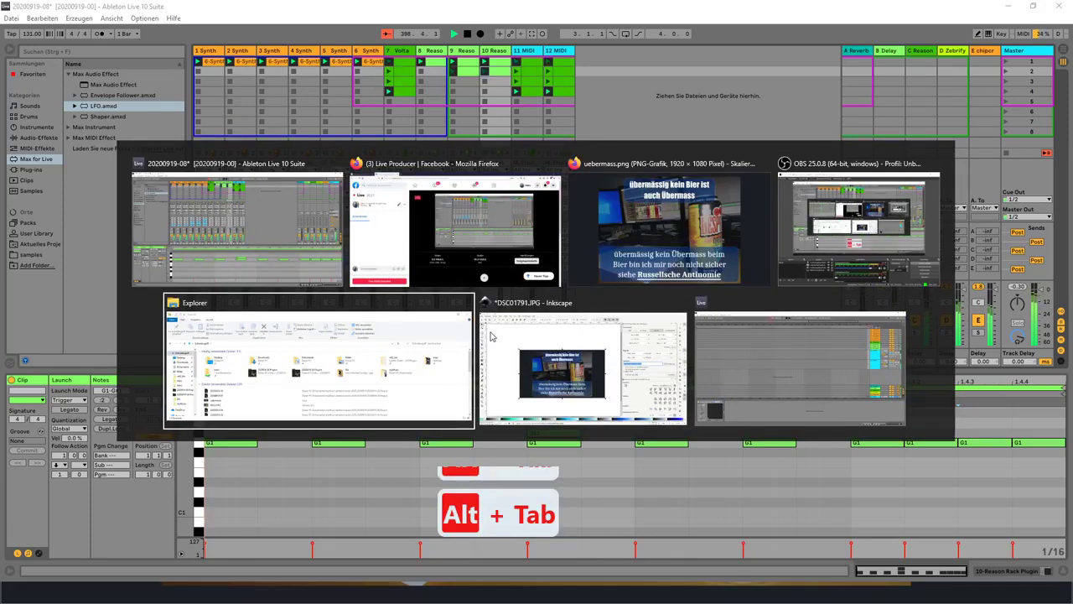
{"action": "key", "text": "alt+Escape"}
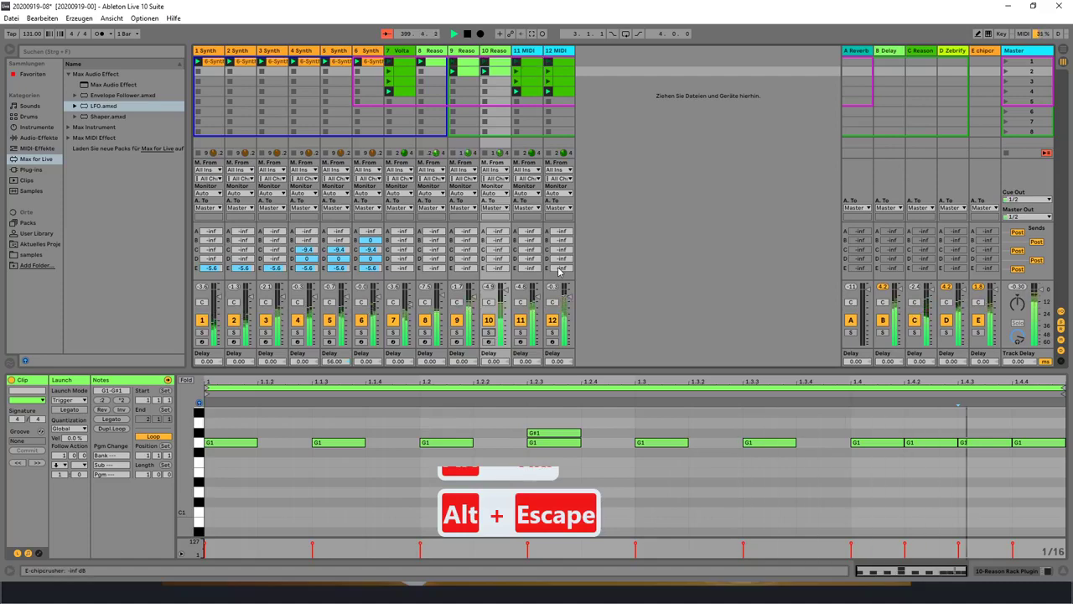
{"action": "key", "text": "alt+Tab"}
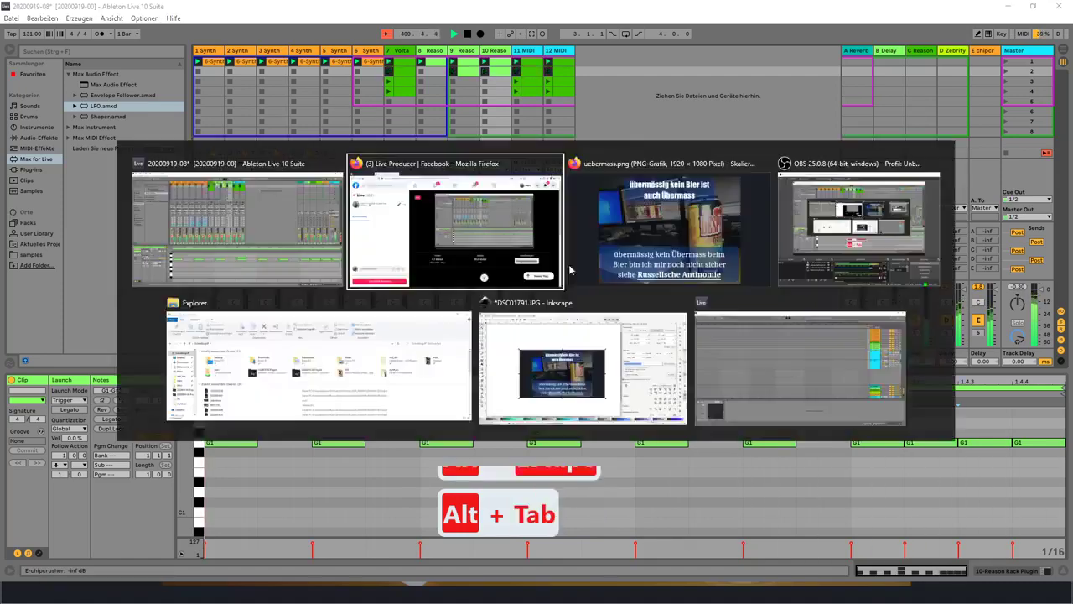
{"action": "key", "text": "alt+Escape"}
Step: Open the keystroke overlay's settings from the system tray and set its Top Offset to 400
{"action": "key", "text": "super"}
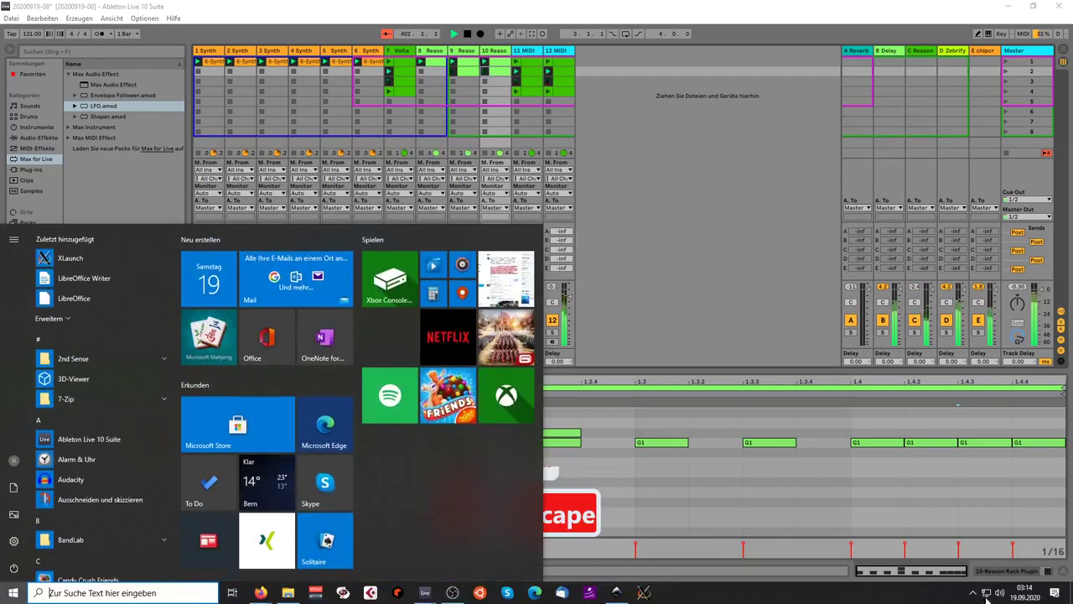
{"action": "left_click", "coordinate": [975, 591]}
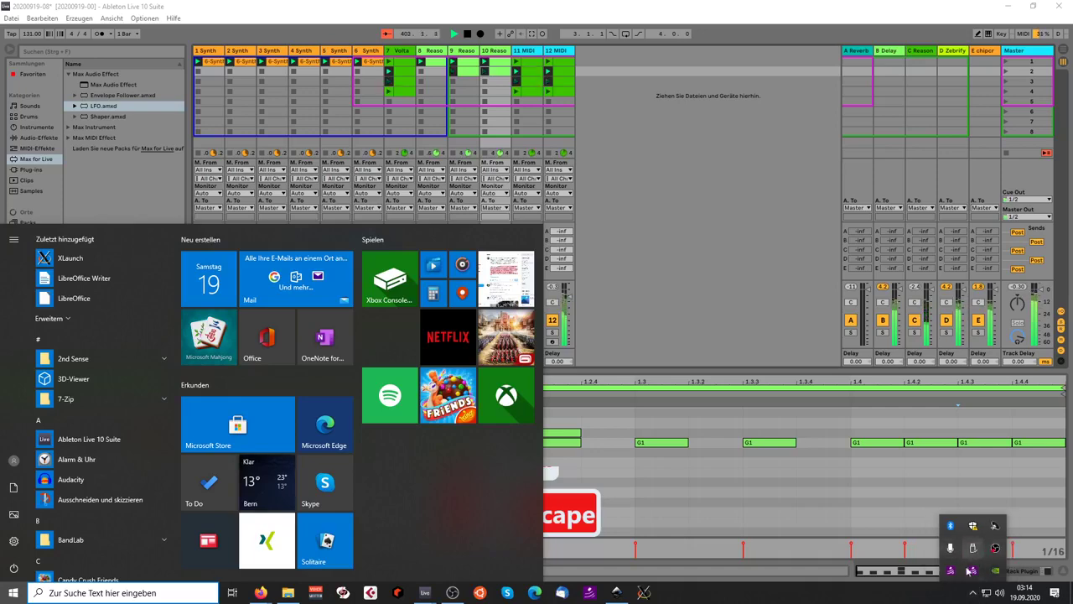
{"action": "right_click", "coordinate": [950, 572]}
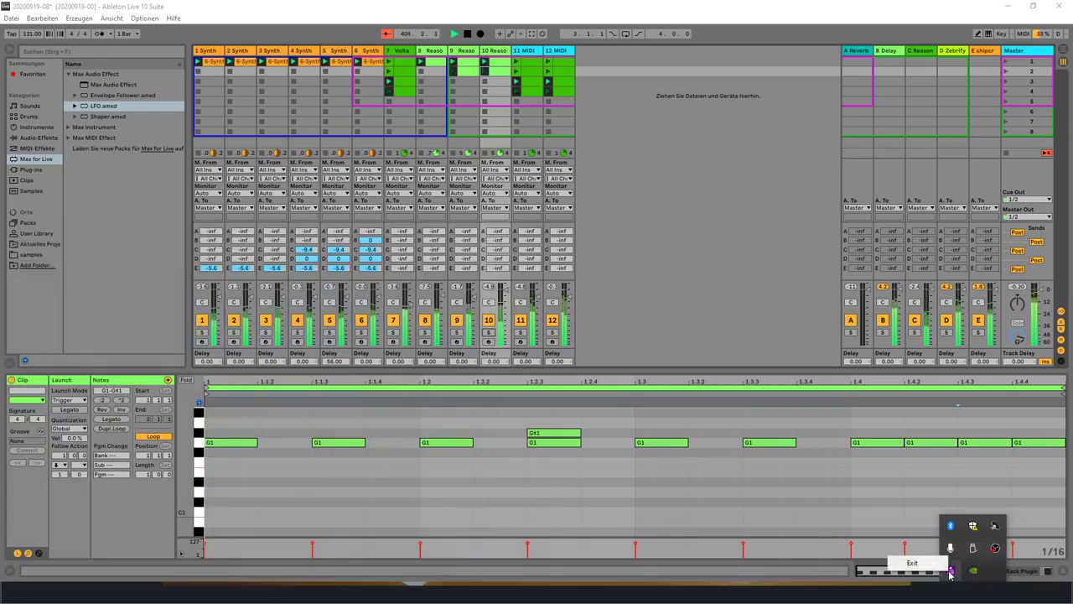
{"action": "key", "text": "Escape"}
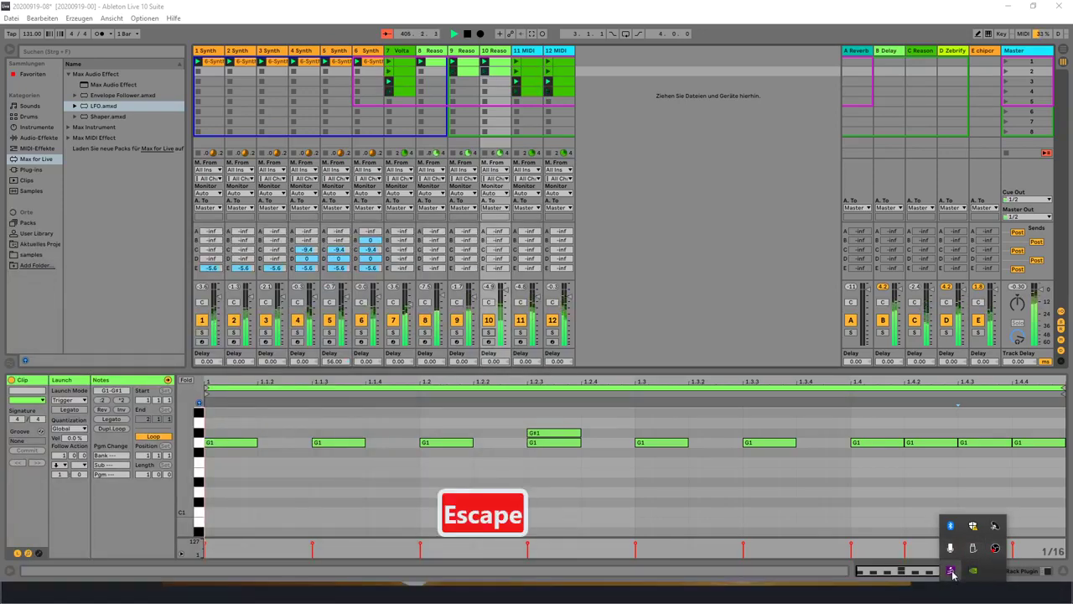
{"action": "left_click", "coordinate": [951, 571]}
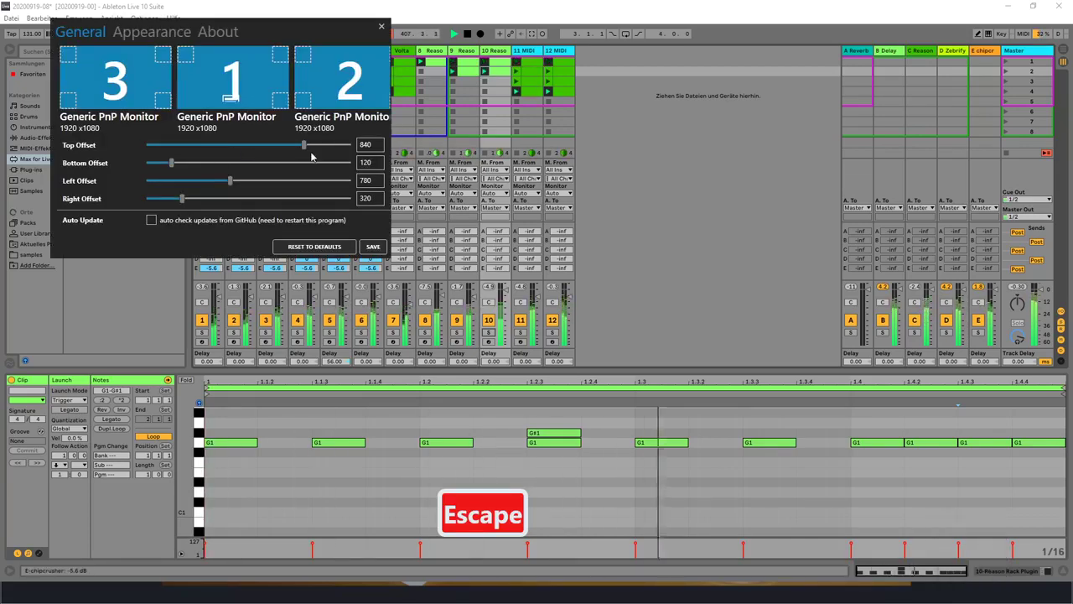
{"action": "left_click", "coordinate": [224, 144]}
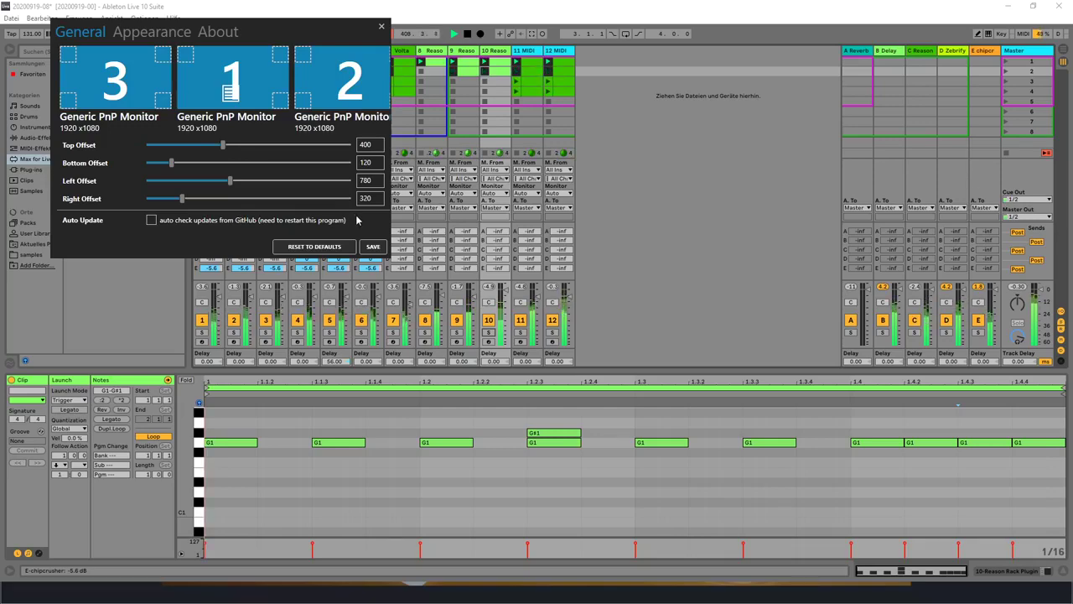
Step: Cycle through the open windows to check the keystroke overlay's placement, and close its settings window
{"action": "key", "text": "alt+Tab"}
{"action": "key", "text": "alt+Tab"}
{"action": "key", "text": "alt+Tab"}
{"action": "key", "text": "alt+Tab"}
{"action": "key", "text": "alt+Tab"}
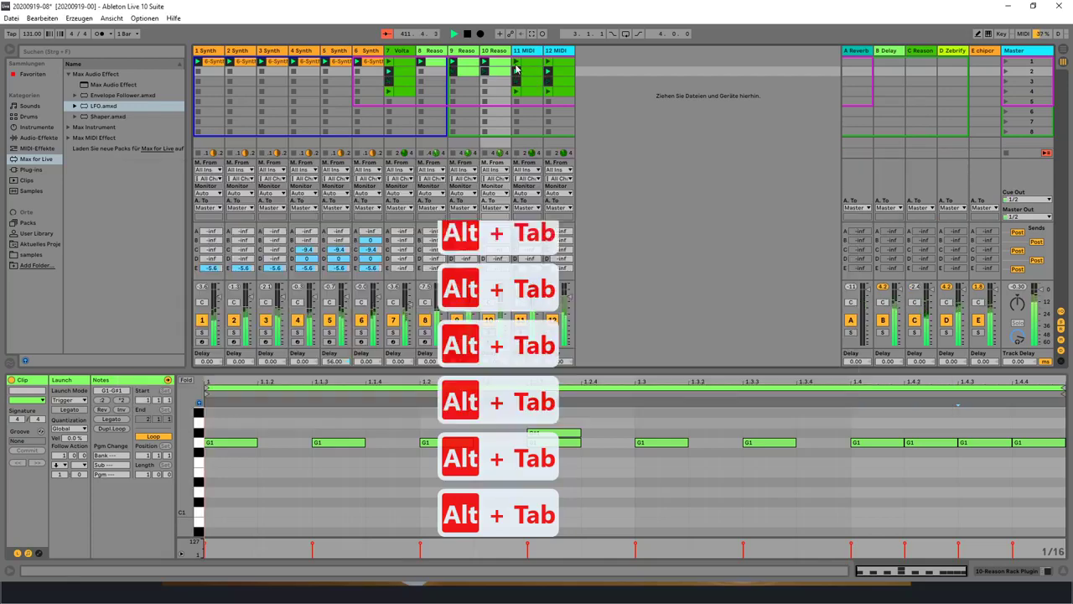
{"action": "key", "text": "alt+Tab"}
{"action": "key", "text": "alt+Tab"}
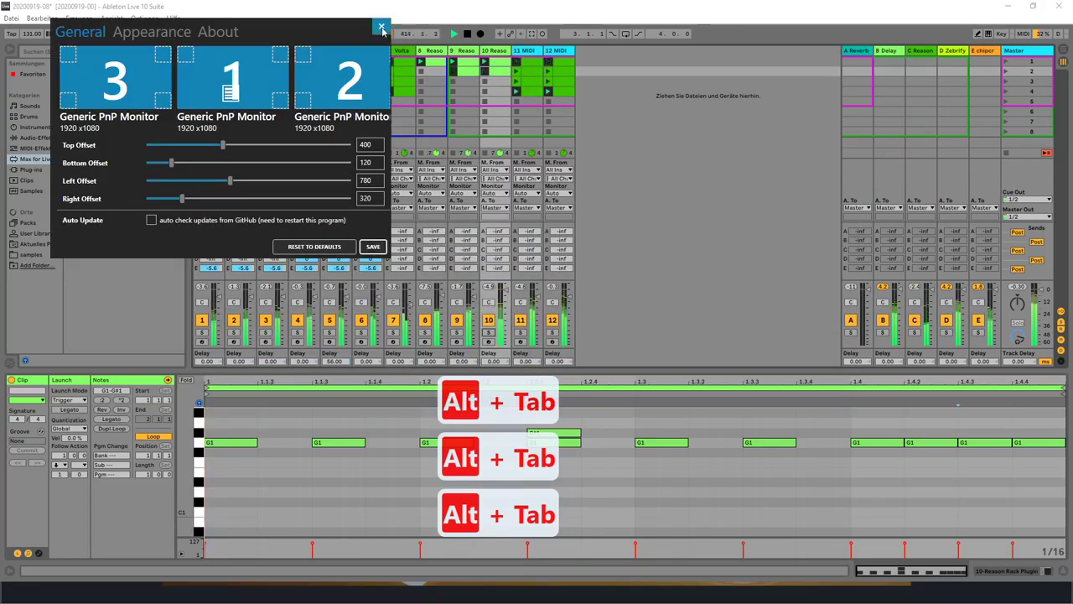
{"action": "left_click", "coordinate": [382, 29]}
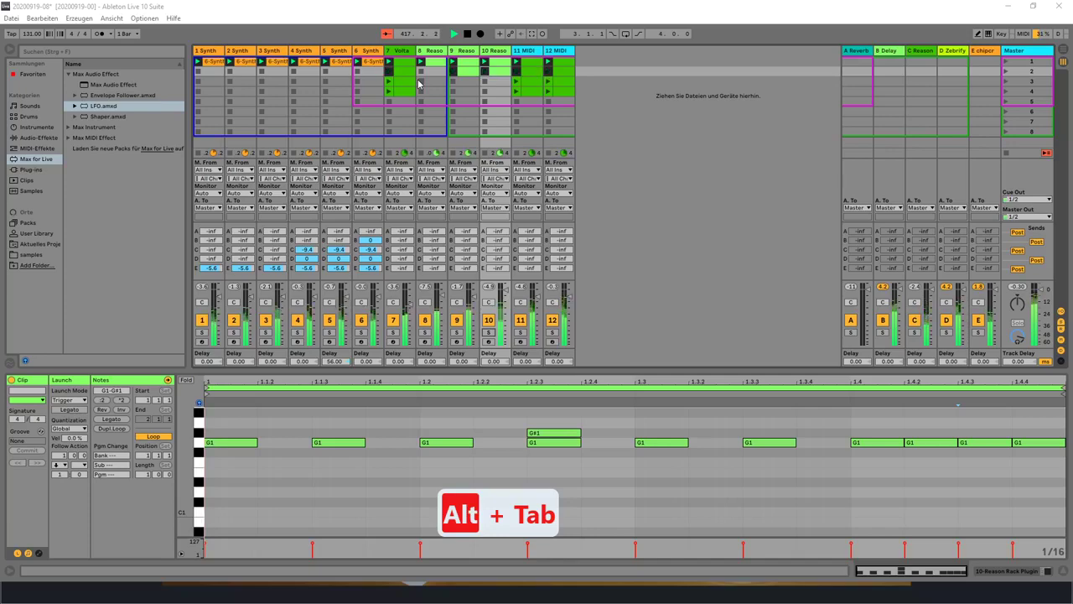
{"action": "key", "text": "alt+Tab"}
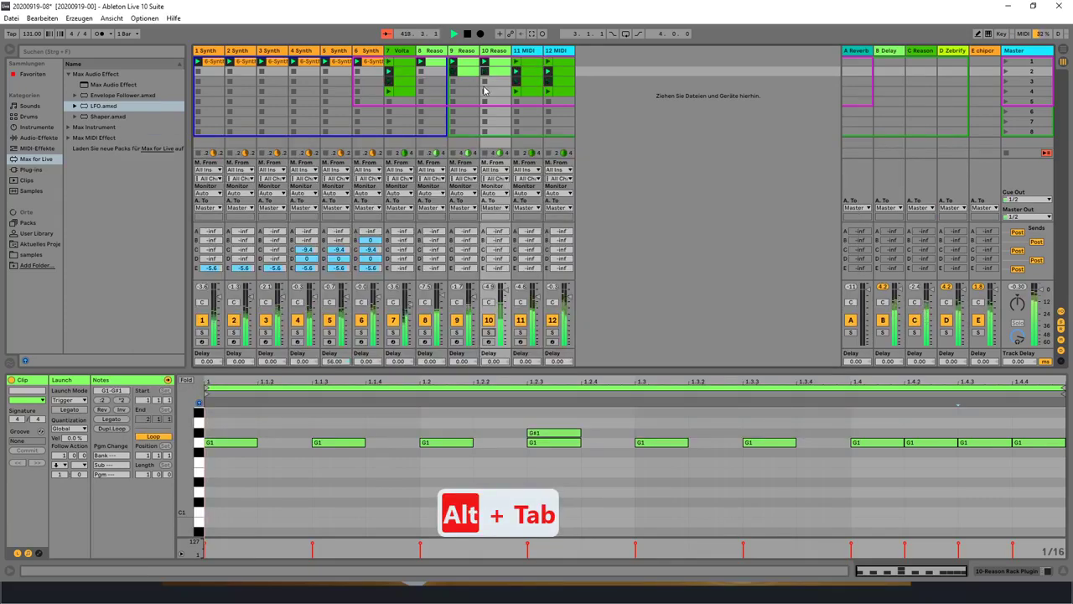
Step: Turn on Draw Mode, restart playback from the beginning to hear scene 1, and stop it
{"action": "left_click", "coordinate": [687, 97]}
{"action": "key", "text": "b"}
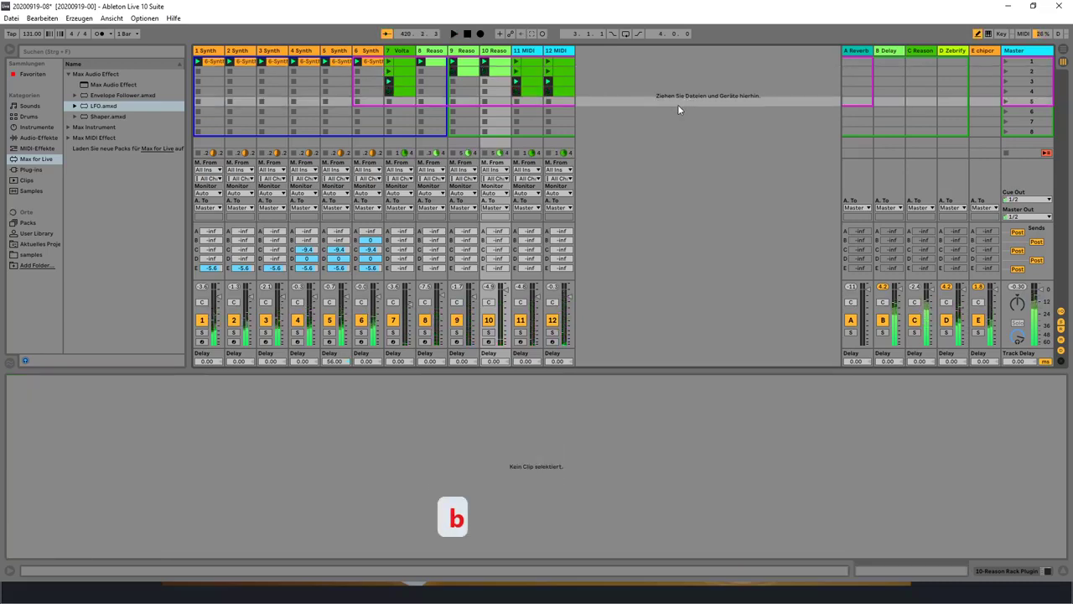
{"action": "key", "text": "space"}
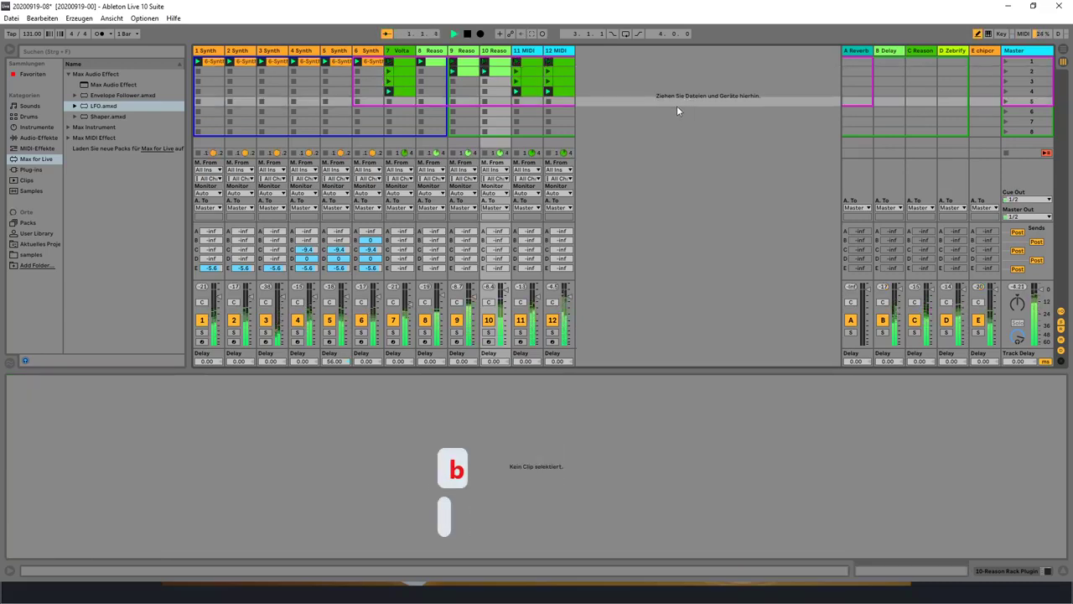
{"action": "key", "text": "space"}
{"action": "left_click", "coordinate": [1008, 67]}
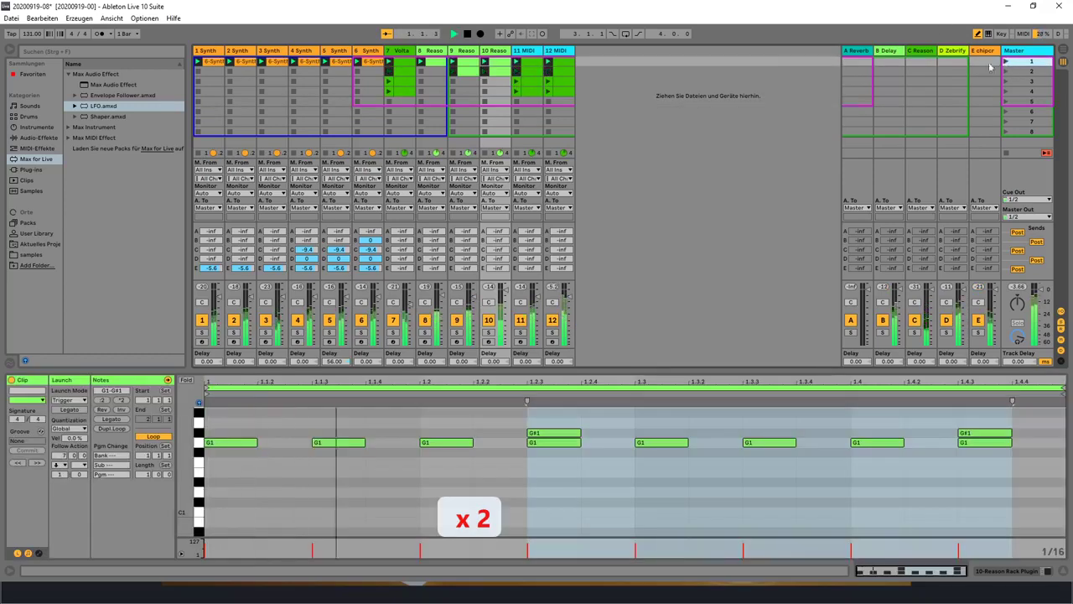
{"action": "left_click", "coordinate": [693, 86]}
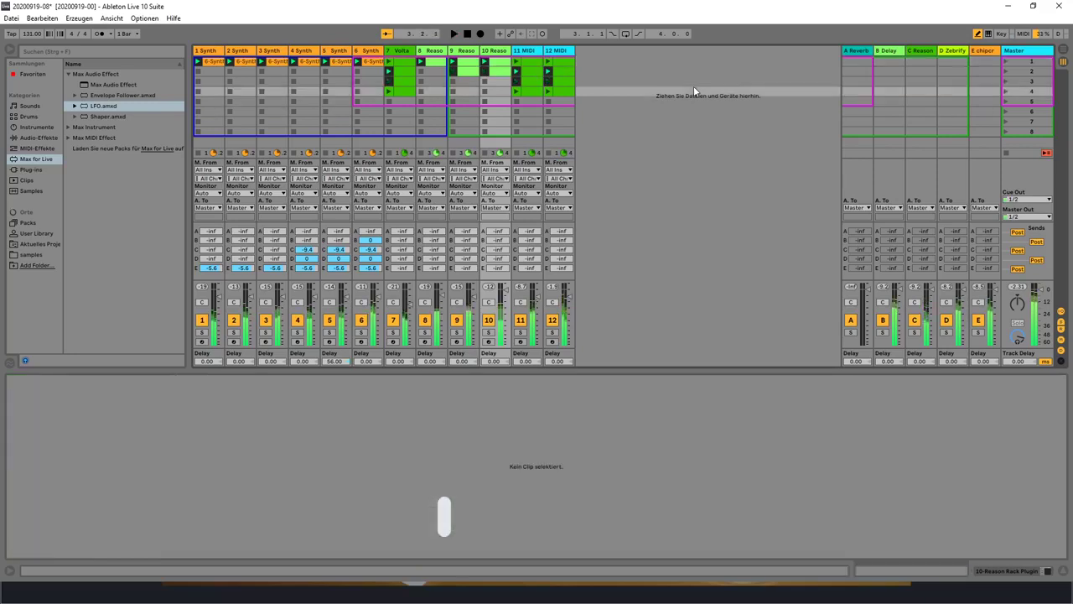
{"action": "key", "text": "ctrl+s"}
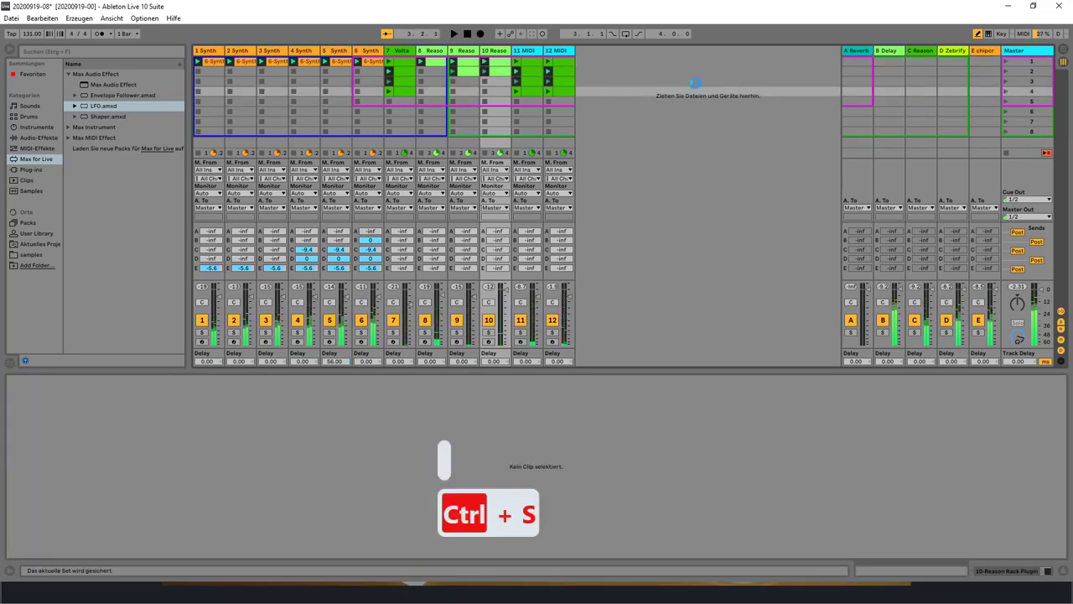
{"action": "key", "text": "ctrl+shift+s"}
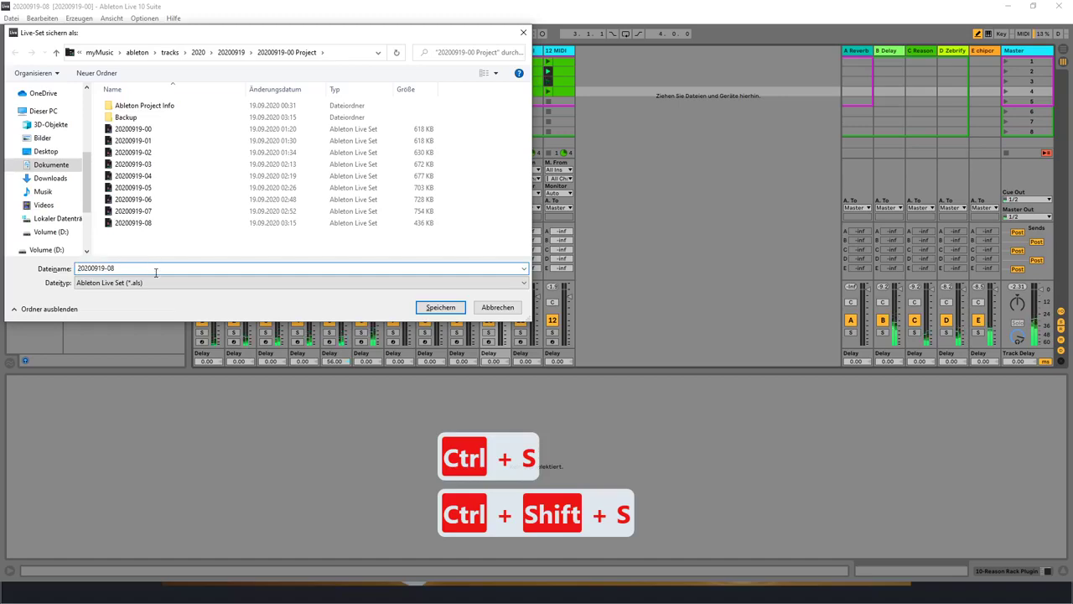
{"action": "key", "text": "BackSpace"}
{"action": "type", "text": "9"}
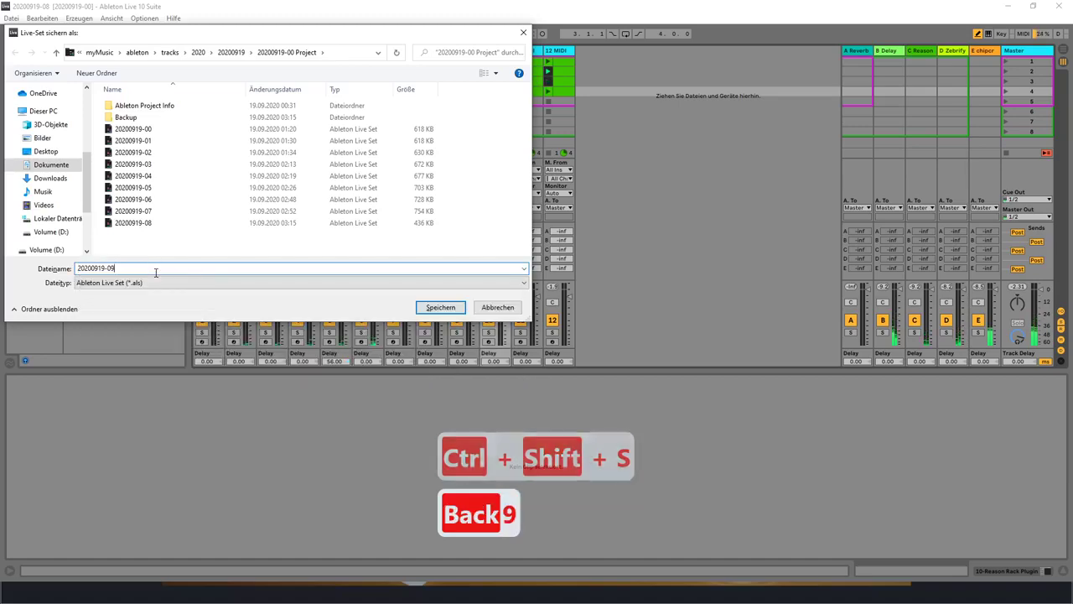
{"action": "key", "text": "Return"}
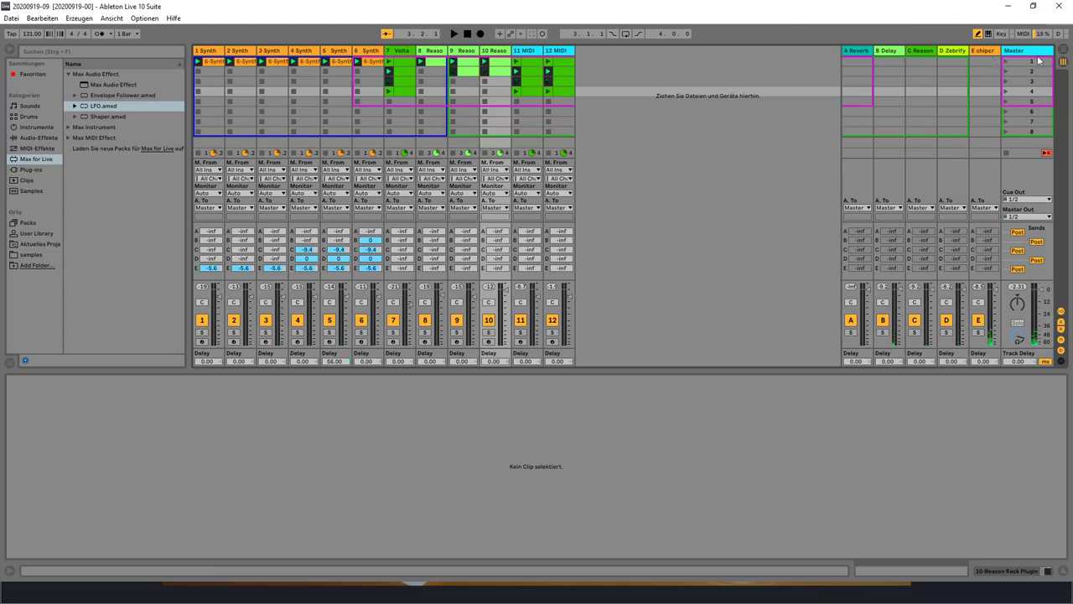
Step: Launch scene 1 and mute synth tracks 1 to 6 together
{"action": "left_click", "coordinate": [1006, 64]}
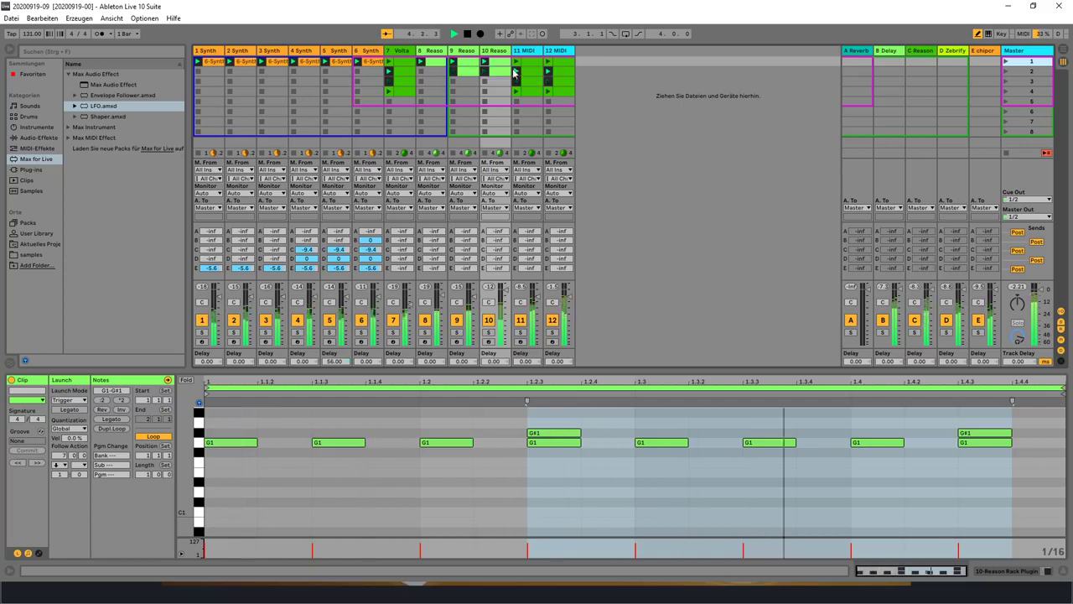
{"action": "left_click", "coordinate": [208, 62], "text": "shift"}
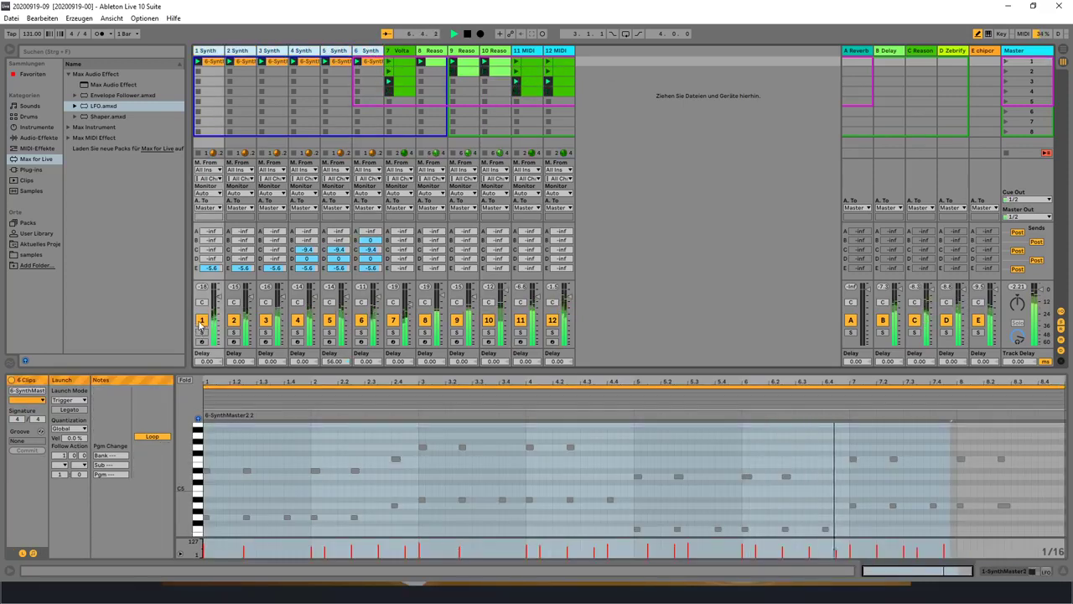
{"action": "left_click", "coordinate": [201, 322]}
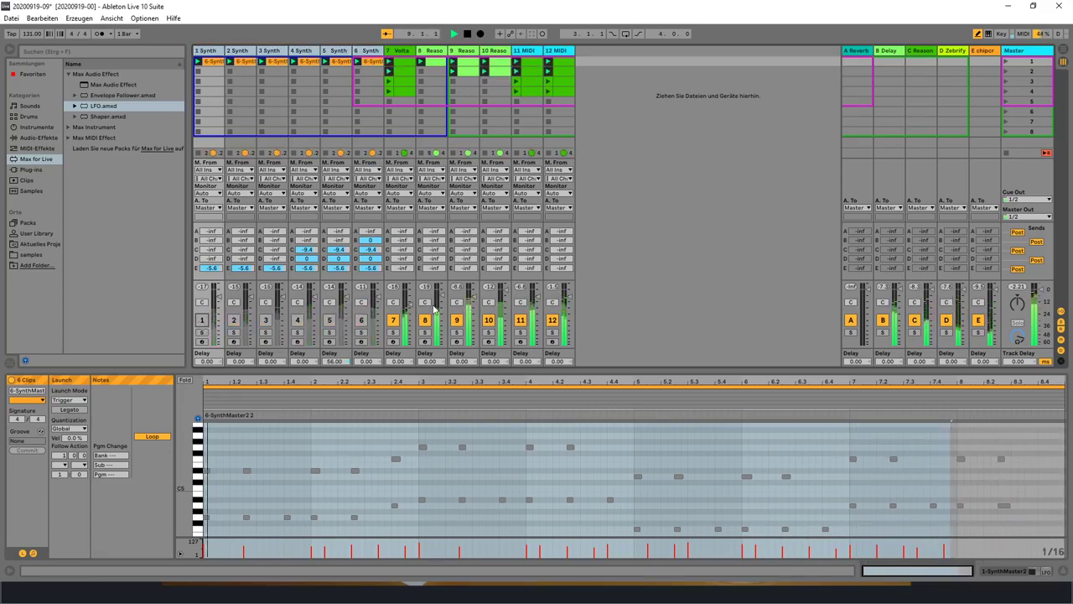
Step: Solo tracks 7, 8 and 9 one after another to hear each alone, adjusting track 9's volume
{"action": "left_click", "coordinate": [393, 332]}
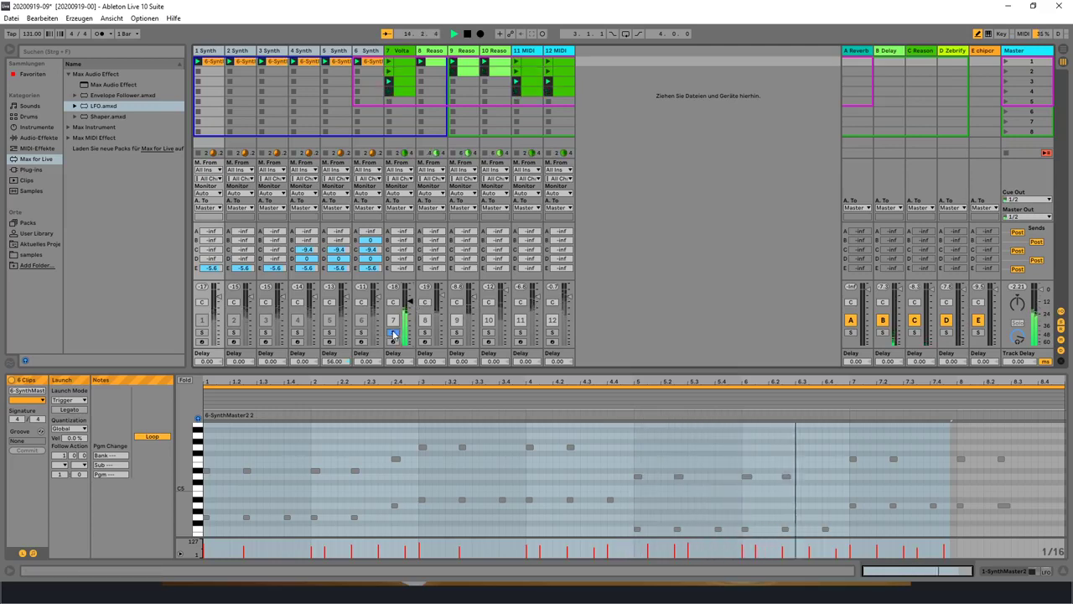
{"action": "left_click", "coordinate": [425, 332]}
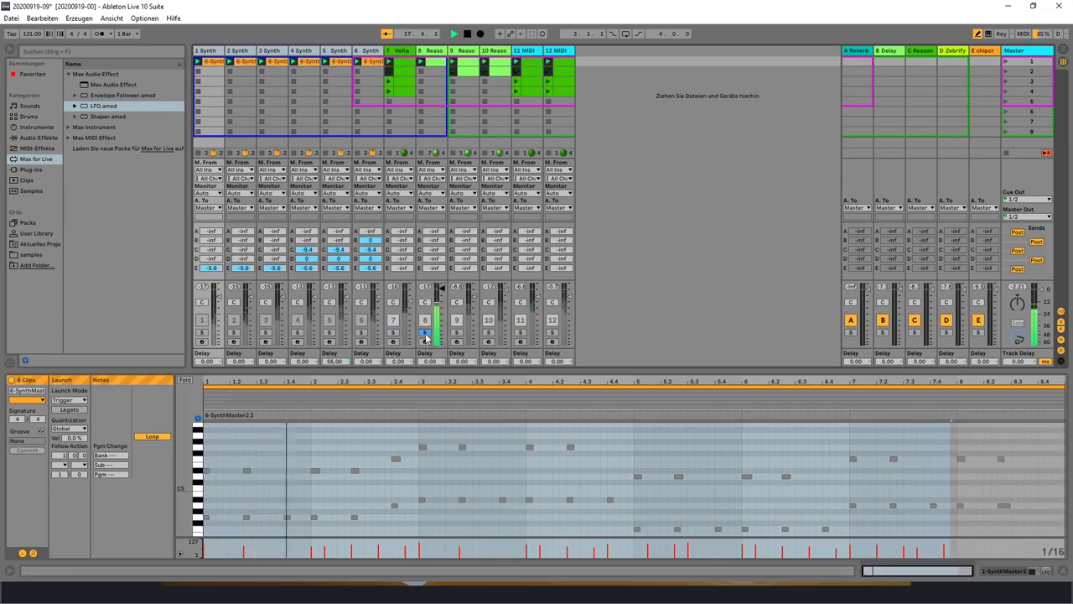
{"action": "left_click", "coordinate": [425, 332]}
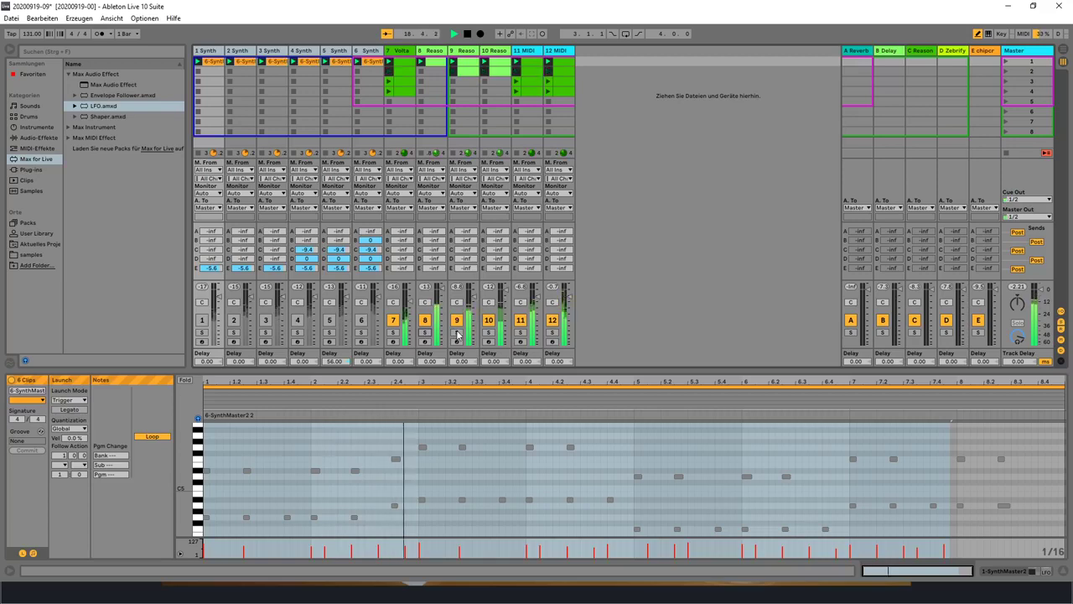
{"action": "left_click", "coordinate": [457, 333]}
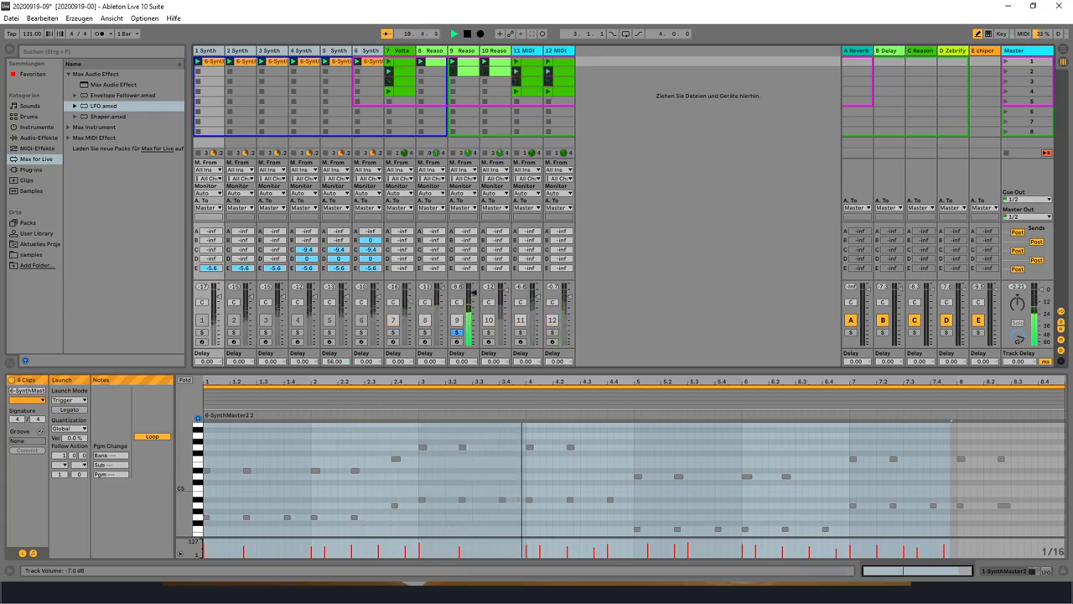
{"action": "left_click", "coordinate": [457, 333]}
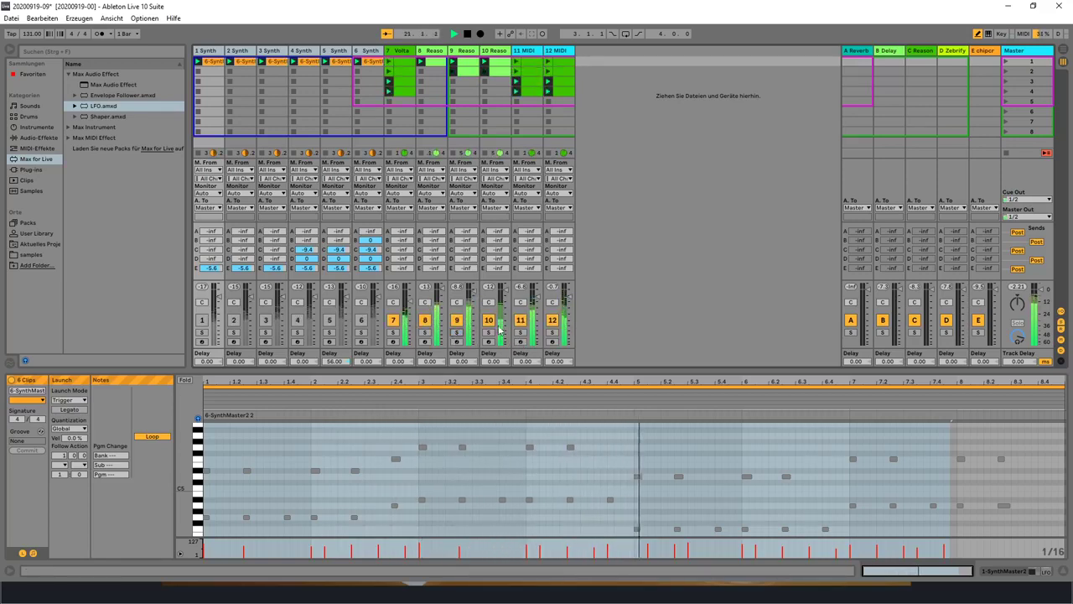
Step: Solo tracks 10, 11 and 12 in turn, set track 11's volume to -3.0 dB, and release the solo
{"action": "left_click", "coordinate": [489, 333]}
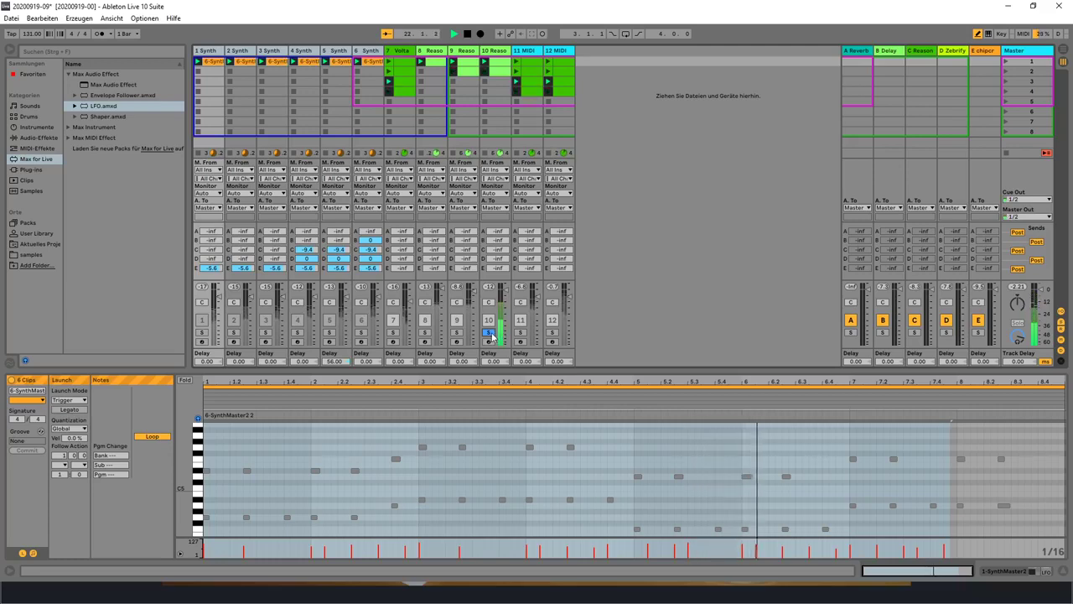
{"action": "left_click", "coordinate": [522, 333]}
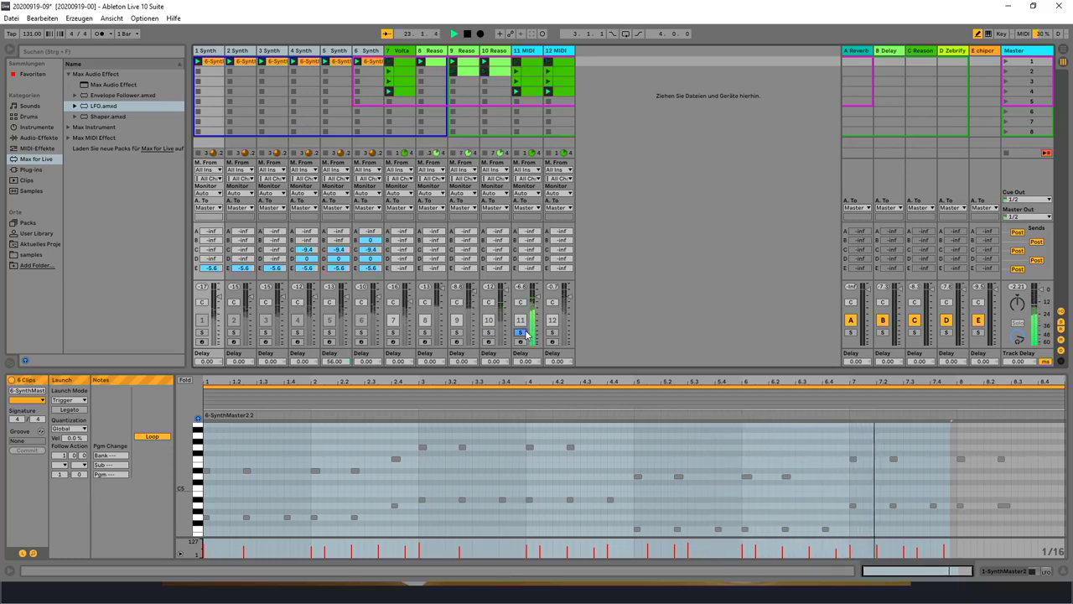
{"action": "left_click_drag", "start_coordinate": [538, 292], "coordinate": [537, 289]}
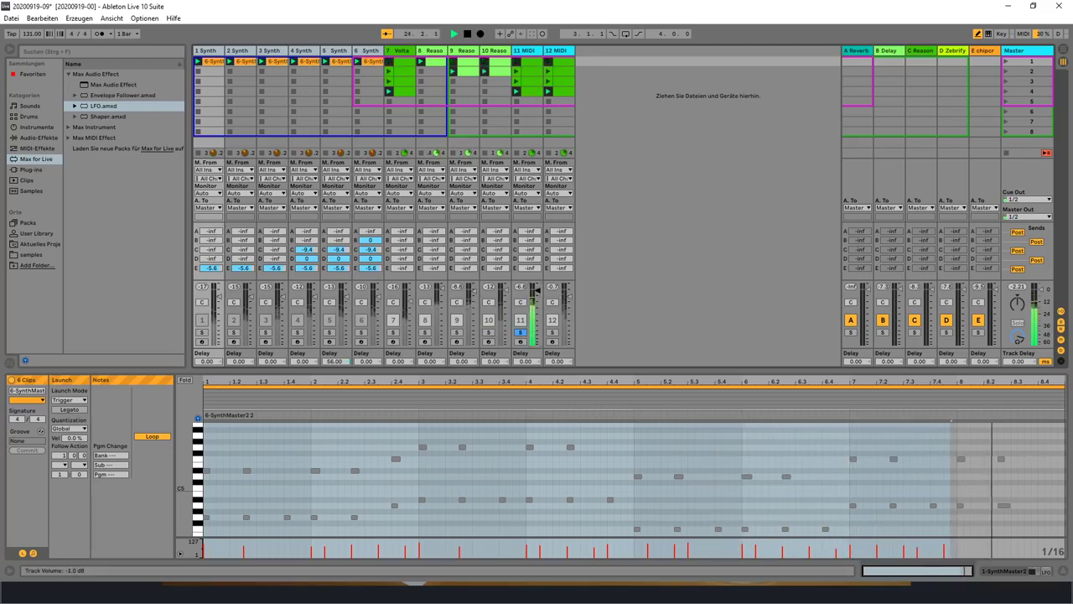
{"action": "left_click", "coordinate": [552, 333]}
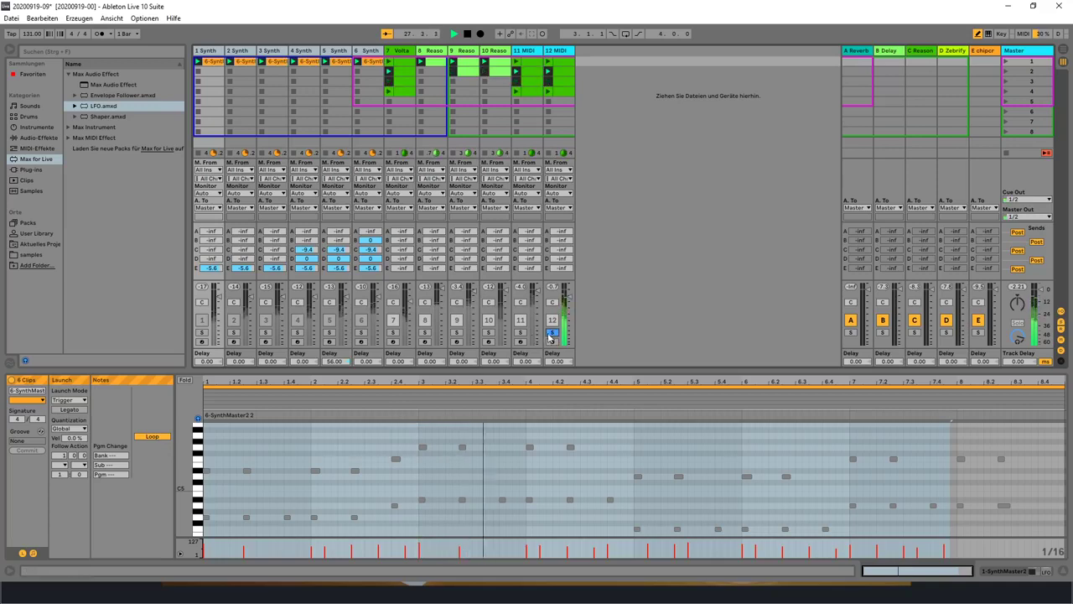
{"action": "left_click", "coordinate": [553, 333]}
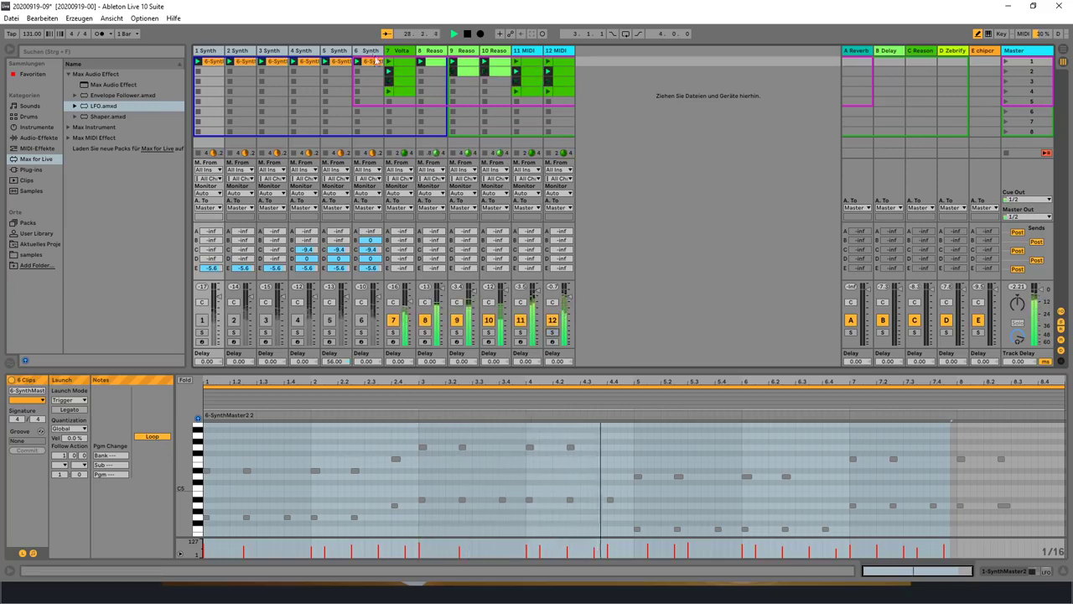
Step: Select synth tracks 1 to 6 together and unmute them
{"action": "left_click", "coordinate": [370, 51]}
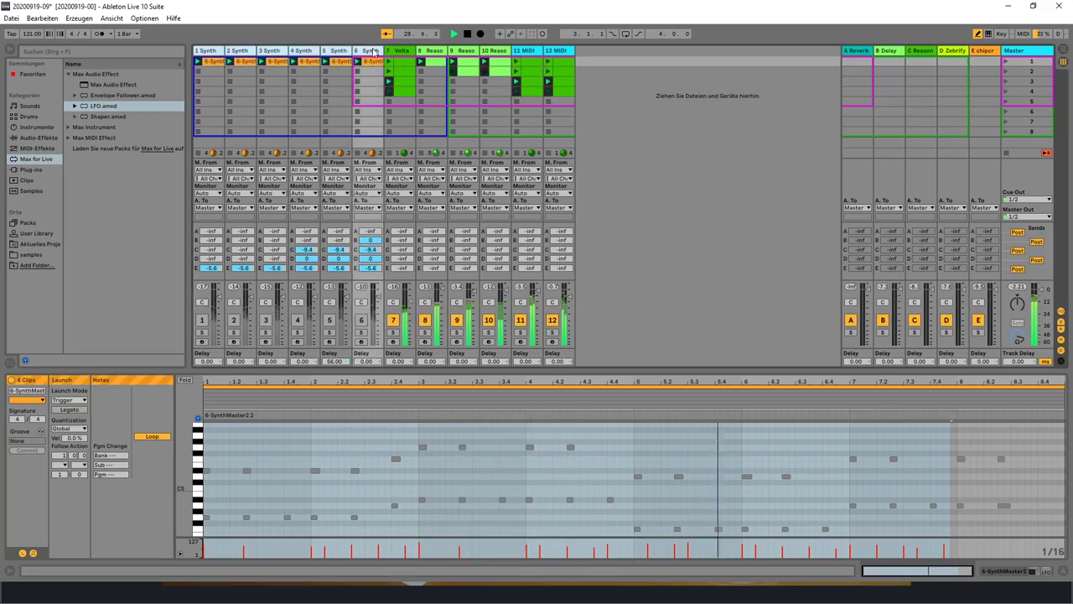
{"action": "left_click", "coordinate": [369, 63]}
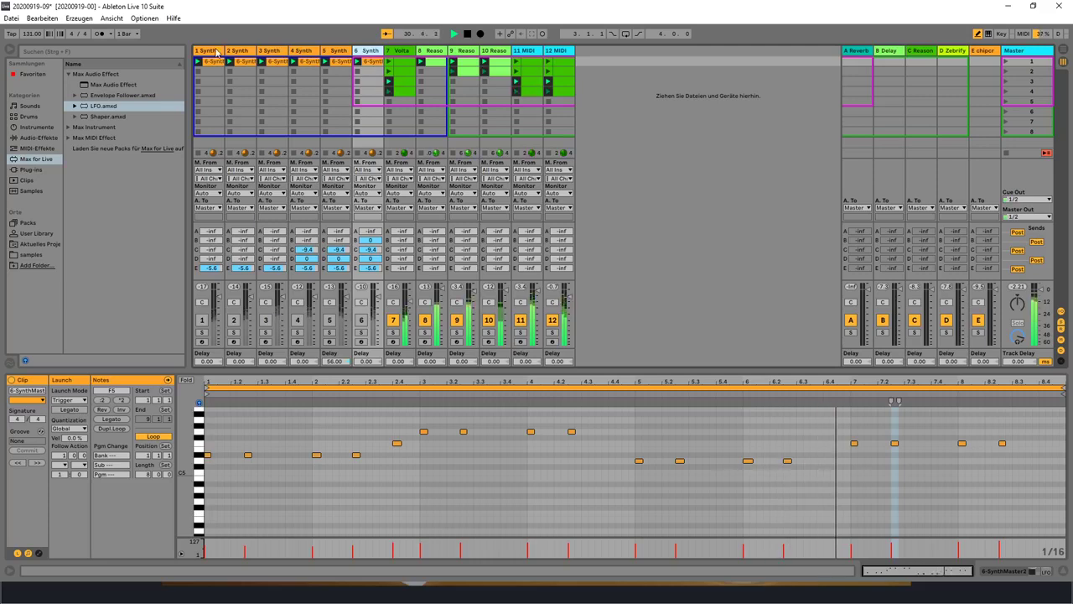
{"action": "key", "text": "shift+Left"}
{"action": "key", "text": "shift+Left"}
{"action": "key", "text": "shift+Left"}
{"action": "key", "text": "shift+Left"}
{"action": "key", "text": "shift+Left"}
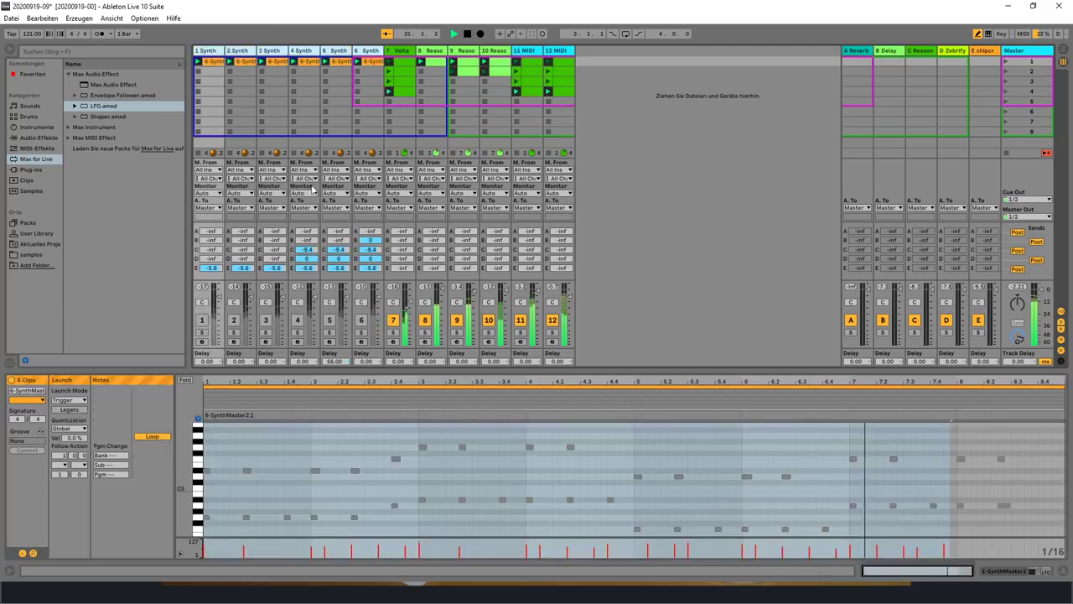
{"action": "left_click", "coordinate": [362, 323]}
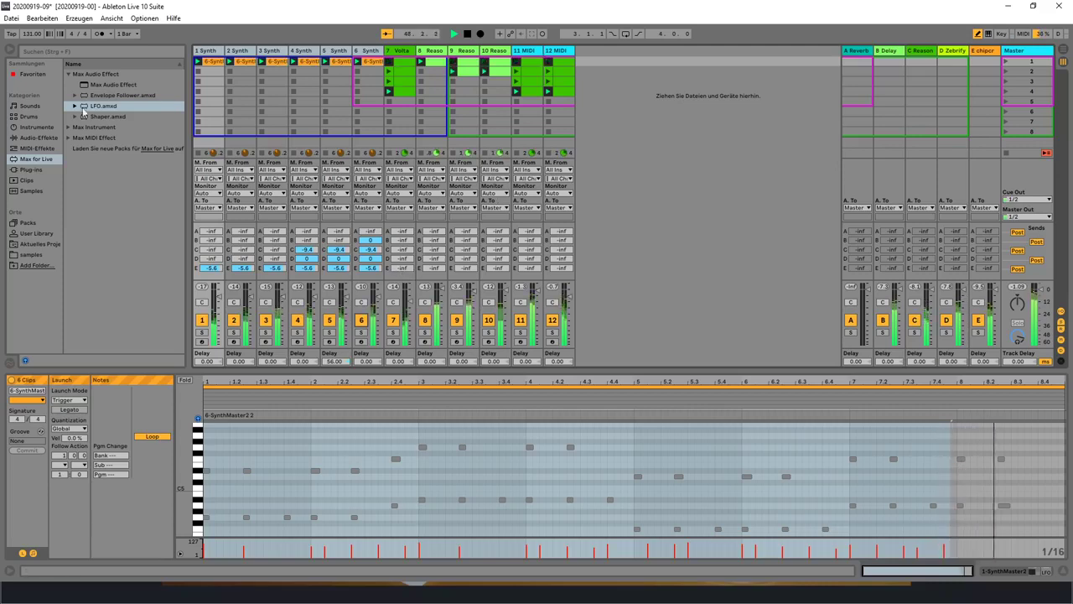
Step: Add the u-he Zebra2 VST3 instrument as a new MIDI track after track 12
{"action": "left_click", "coordinate": [35, 127]}
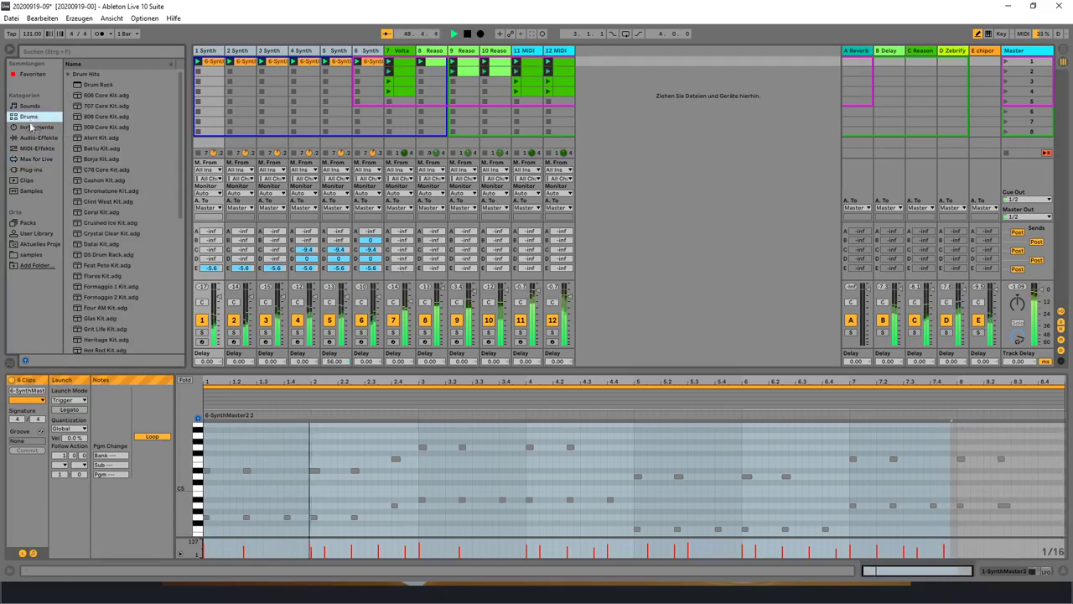
{"action": "left_click", "coordinate": [30, 169]}
{"action": "left_click", "coordinate": [74, 96]}
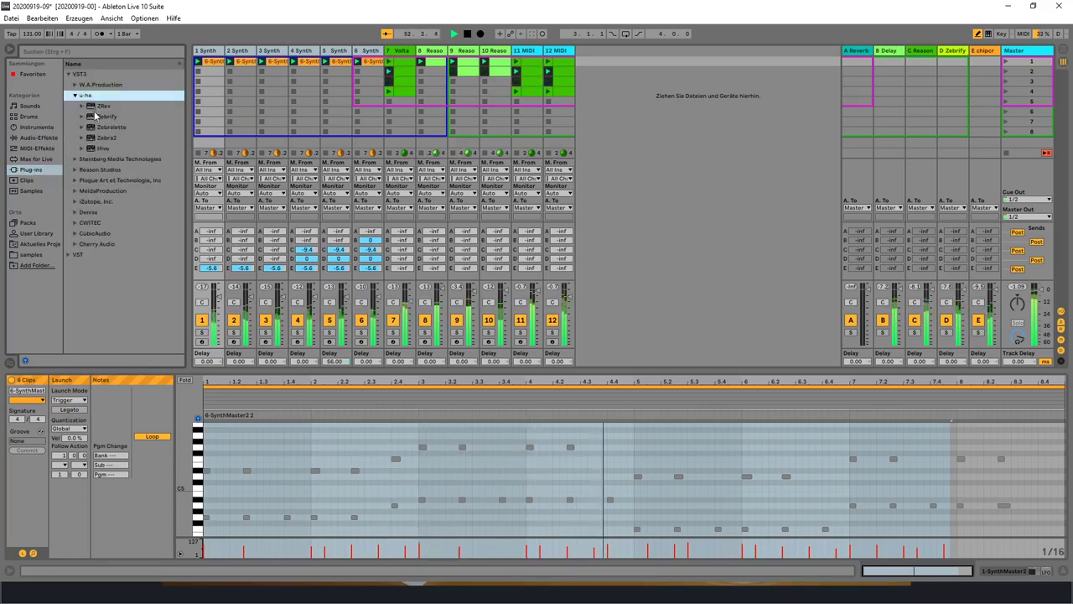
{"action": "left_click_drag", "start_coordinate": [106, 137], "coordinate": [592, 98]}
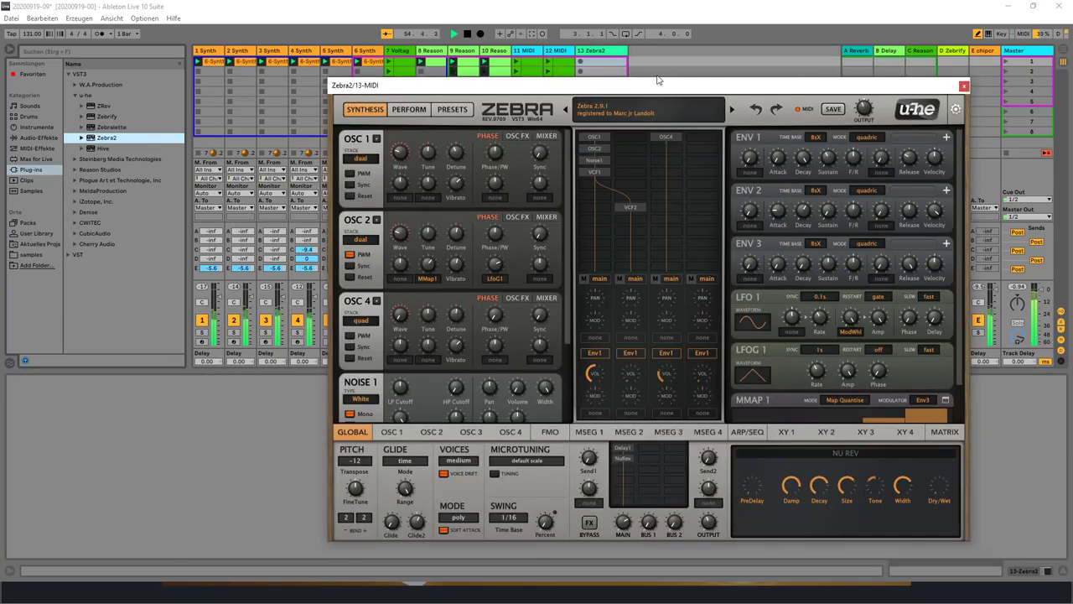
Step: Step through the Zebra2 presets, settle on HS Bells of Hypercomb, and close the plug-in window
{"action": "left_click", "coordinate": [733, 109]}
{"action": "left_click", "coordinate": [732, 110]}
{"action": "left_click", "coordinate": [732, 110]}
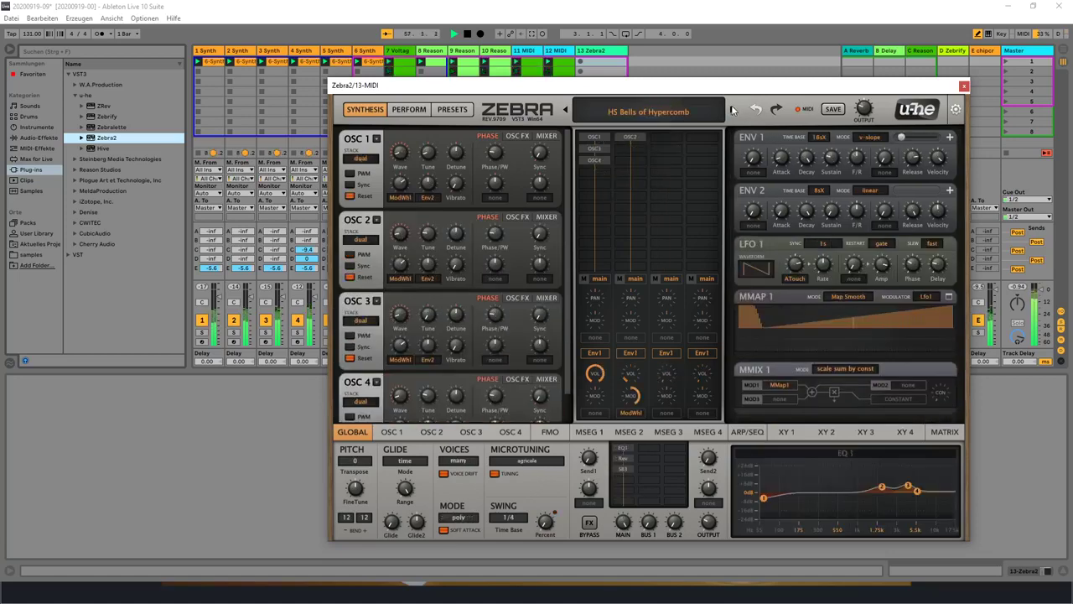
{"action": "left_click", "coordinate": [732, 110]}
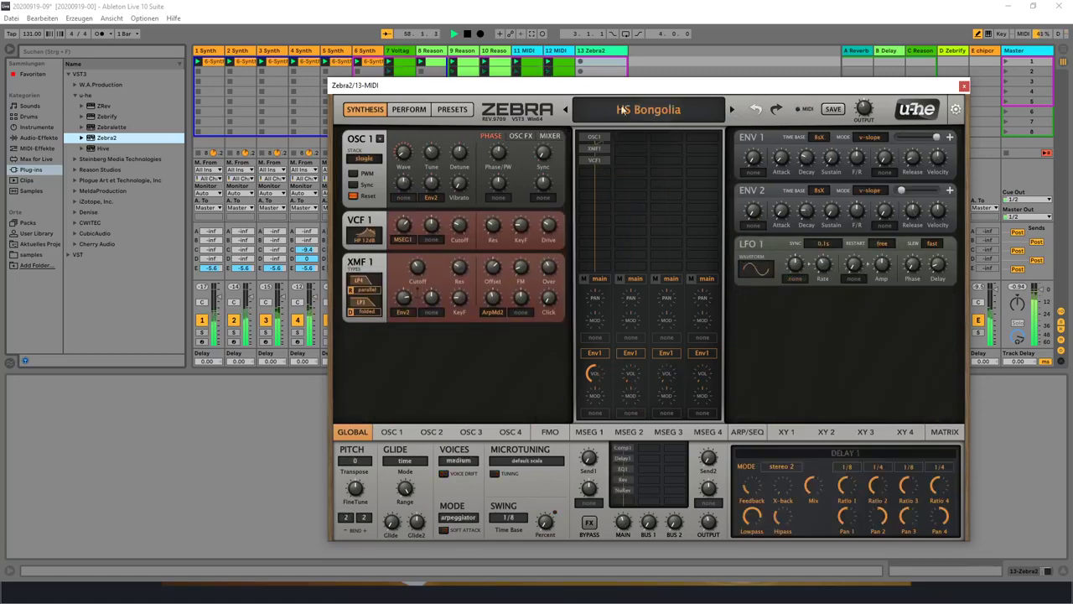
{"action": "left_click", "coordinate": [566, 110]}
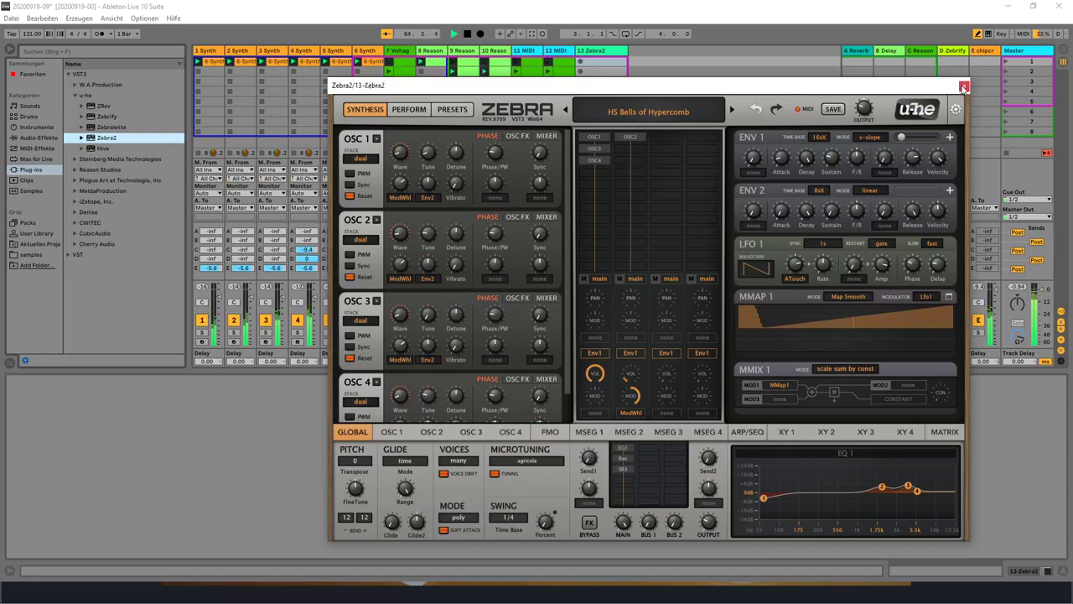
{"action": "left_click", "coordinate": [963, 87]}
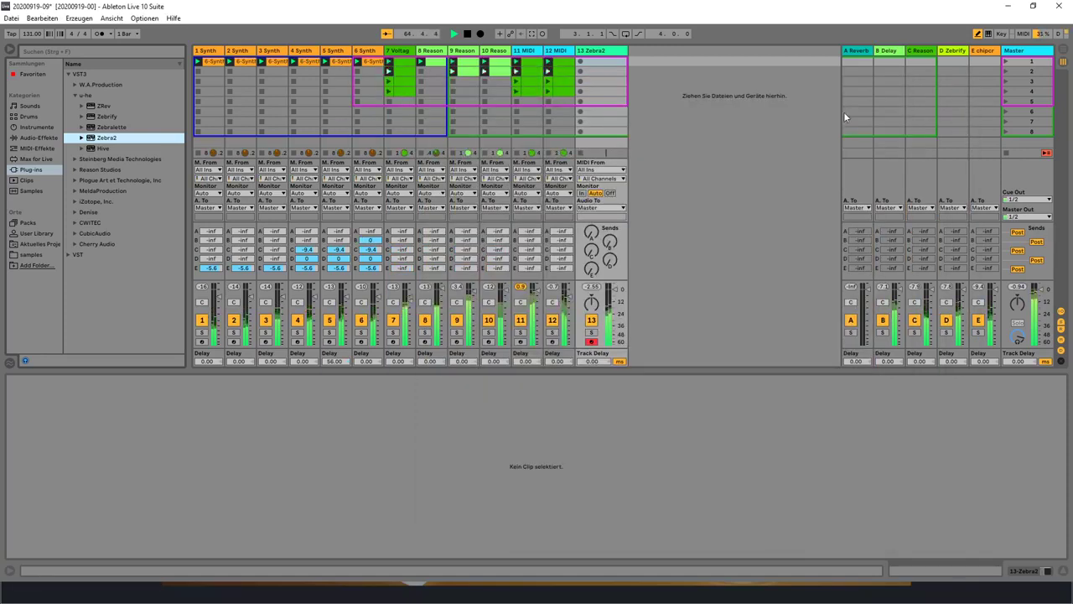
Step: Set the Zebra2 track's send C to the Reason Rack effect to -14.0 dB
{"action": "left_click", "coordinate": [620, 291]}
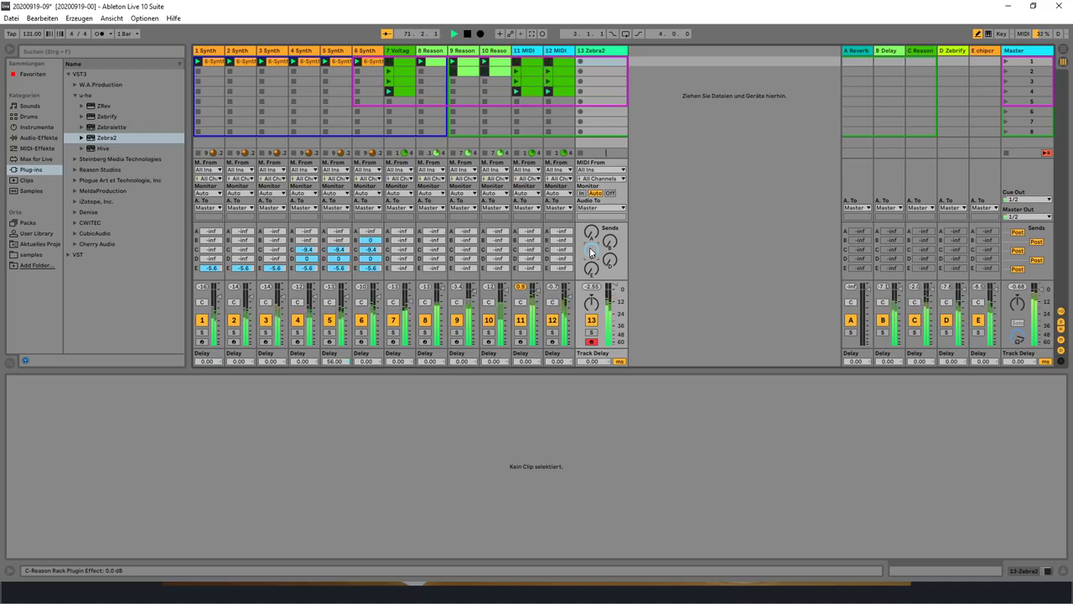
{"action": "left_click_drag", "start_coordinate": [590, 247], "coordinate": [590, 289]}
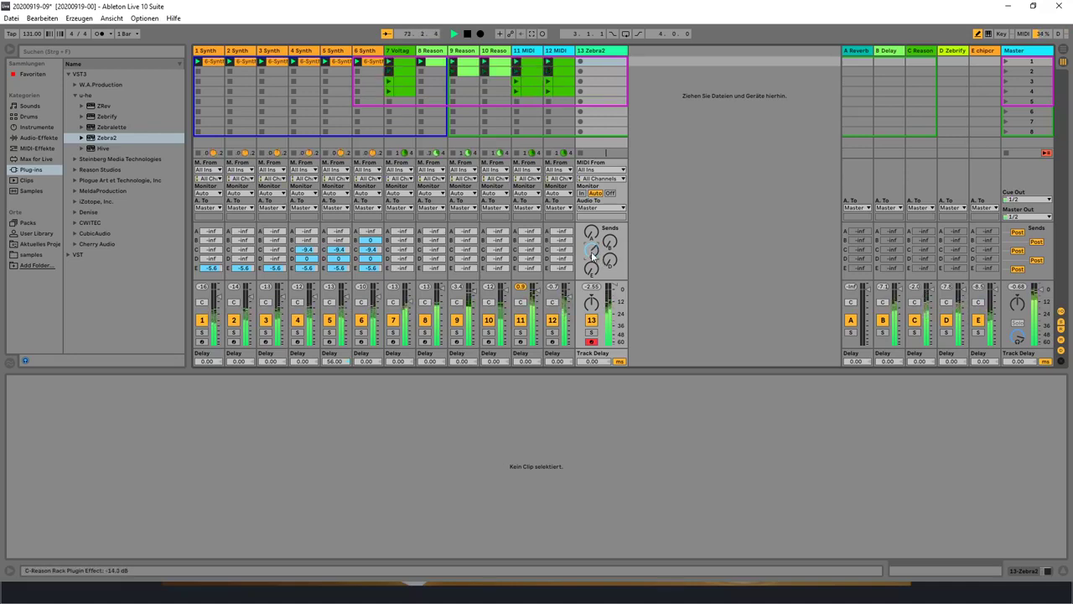
Step: Reopen the Zebra2 plug-in window from track 13 and change the preset to HS Broken 4 Rotate
{"action": "left_click", "coordinate": [592, 64]}
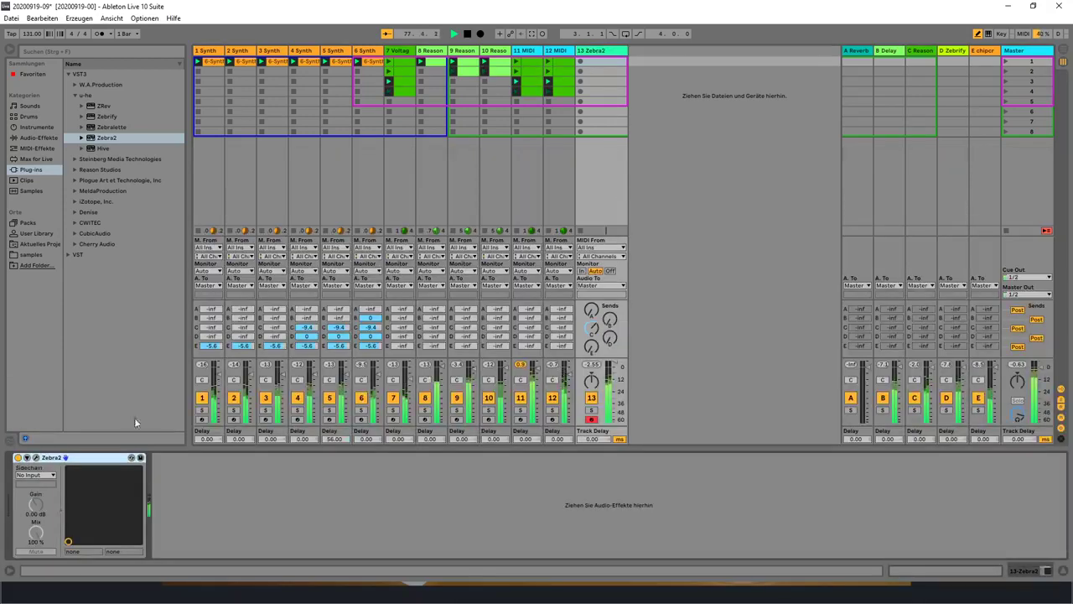
{"action": "left_click", "coordinate": [35, 457]}
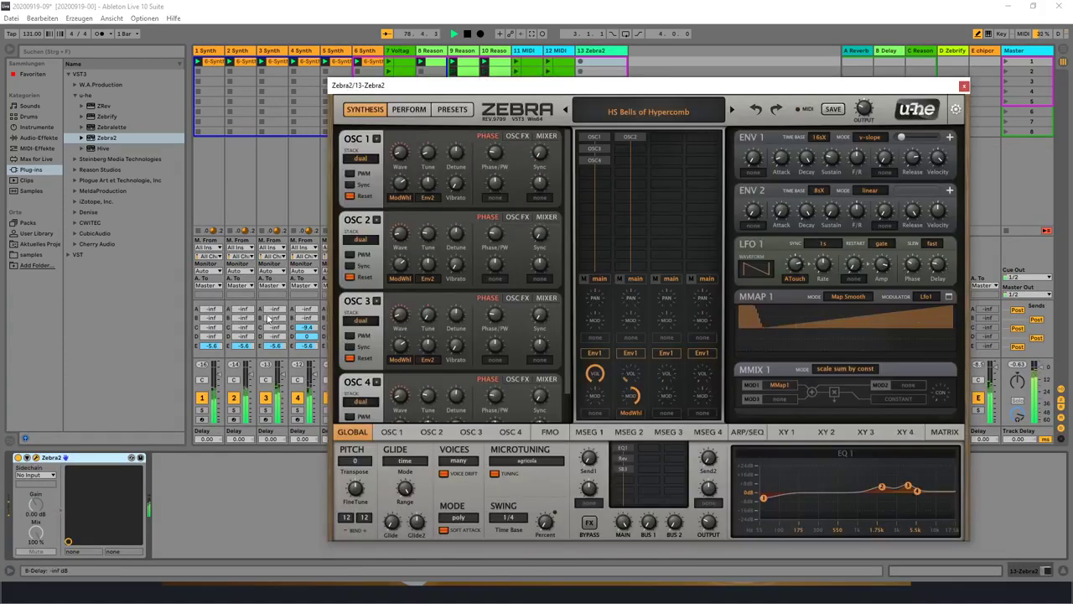
{"action": "mouse_move", "coordinate": [467, 305]}
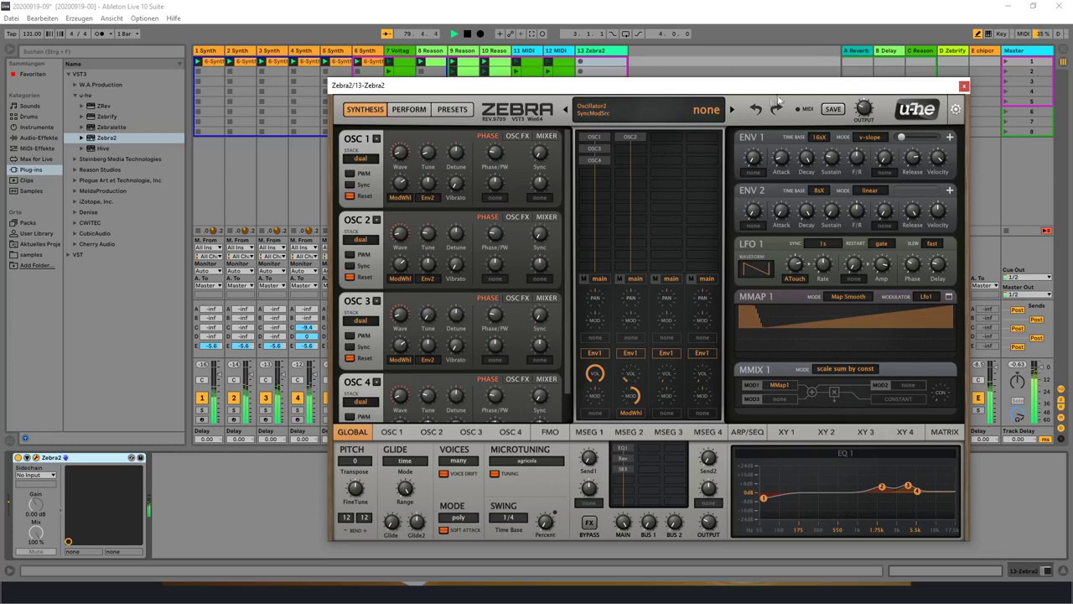
{"action": "left_click", "coordinate": [731, 110]}
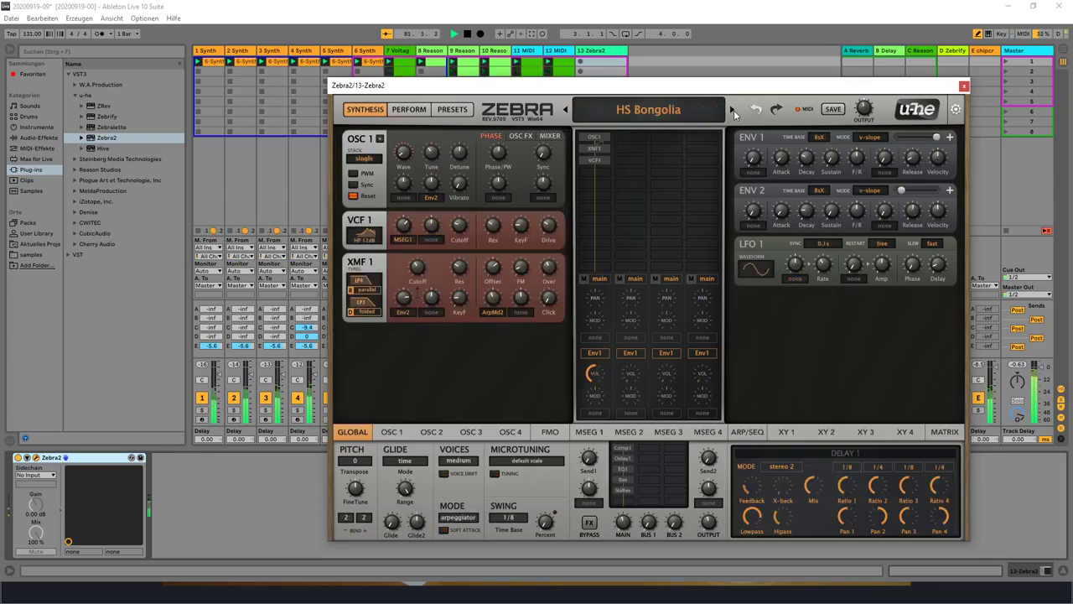
{"action": "left_click", "coordinate": [732, 110]}
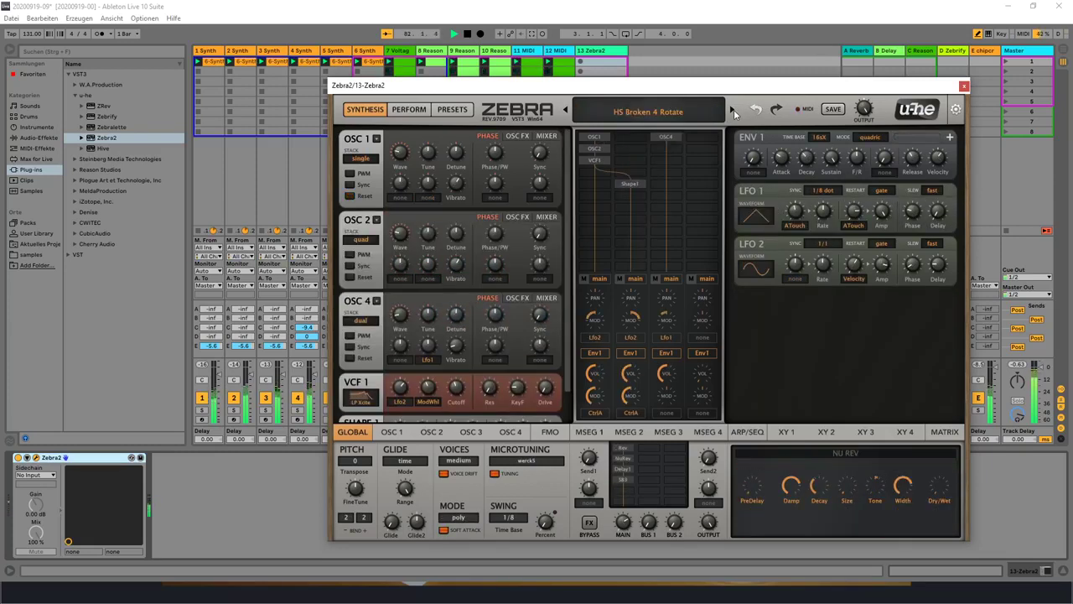
{"action": "left_click", "coordinate": [732, 110]}
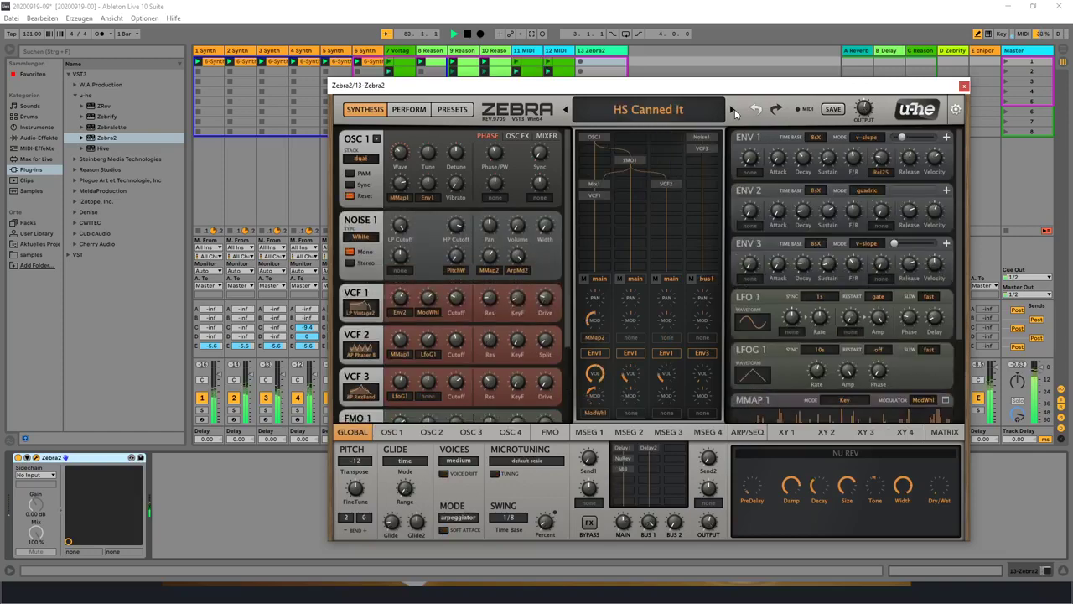
{"action": "left_click", "coordinate": [567, 111]}
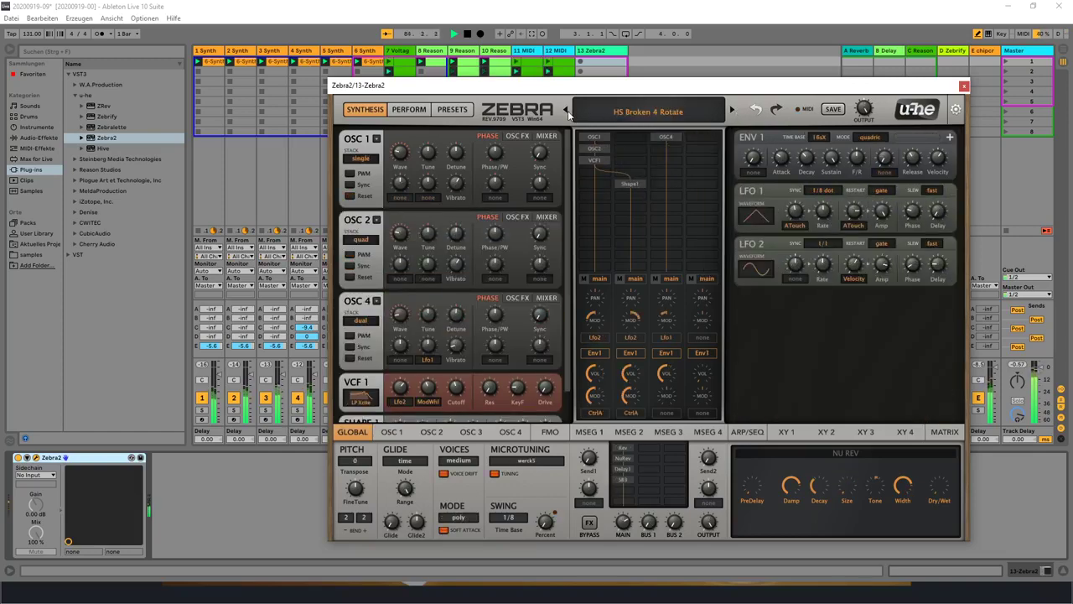
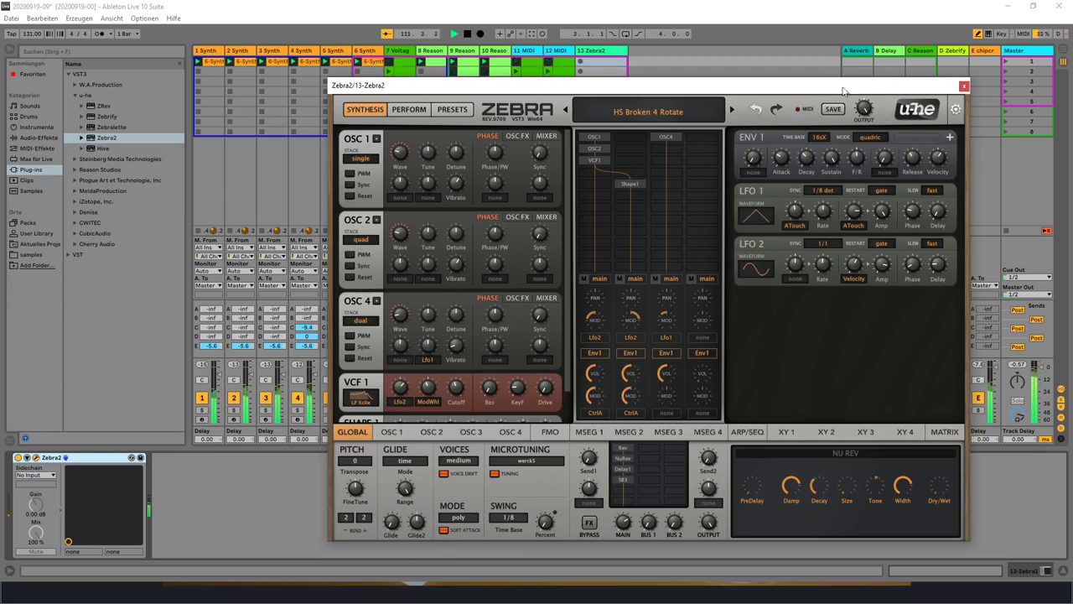
Step: Audition the following Zebra2 presets one after another up to HS eWater
{"action": "left_click", "coordinate": [732, 110]}
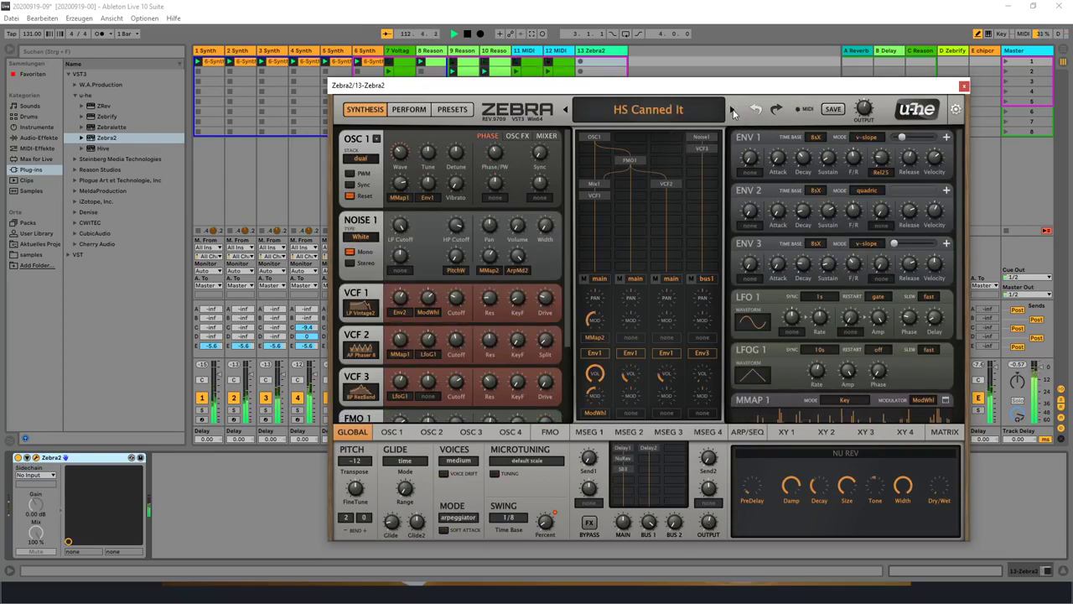
{"action": "left_click", "coordinate": [732, 110]}
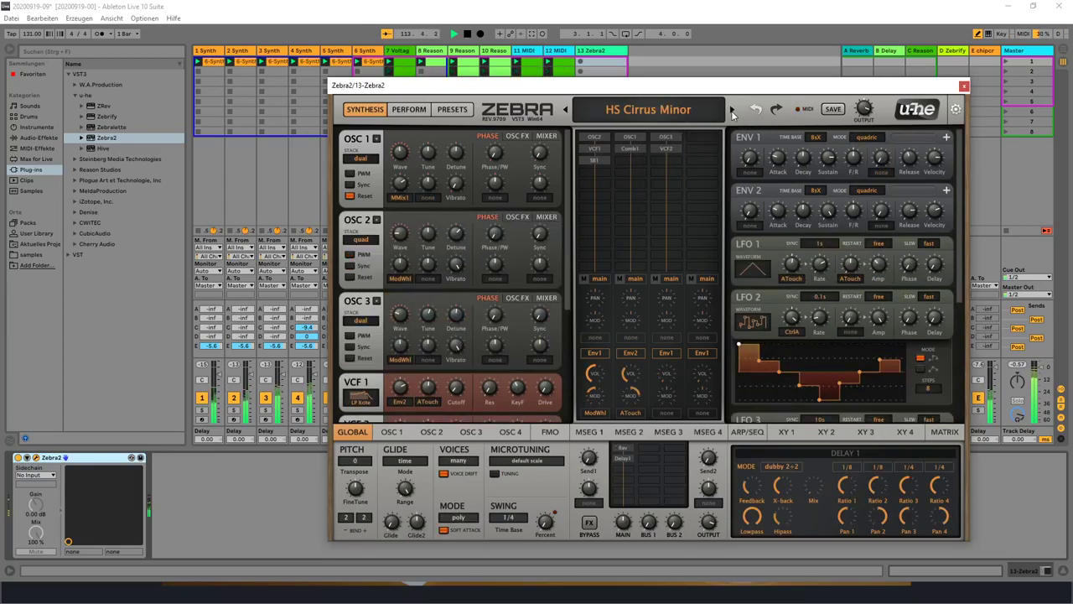
{"action": "left_click", "coordinate": [731, 110]}
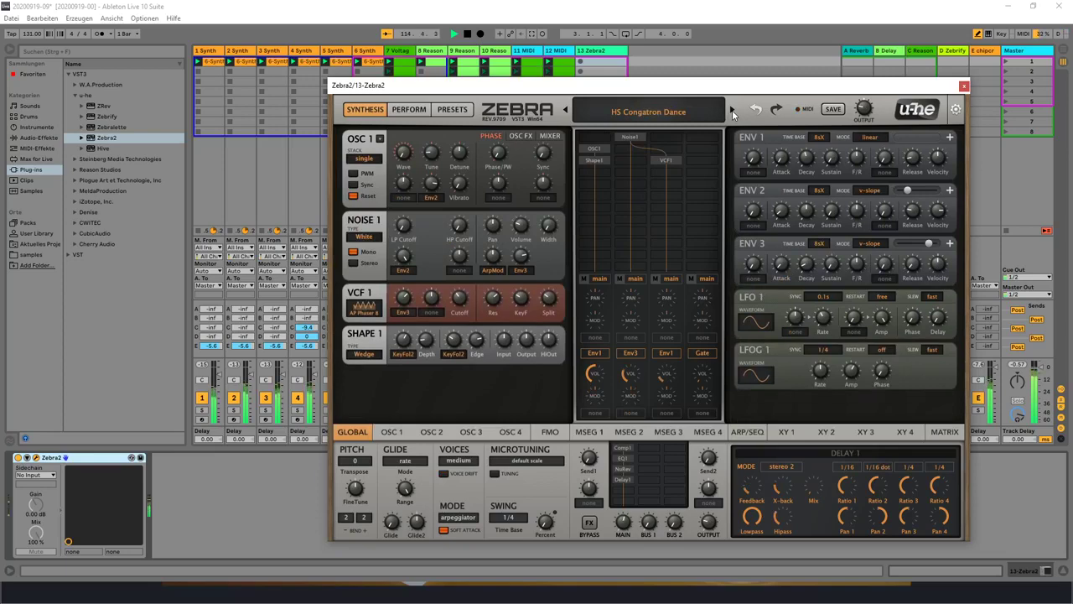
{"action": "left_click", "coordinate": [731, 110]}
{"action": "left_click", "coordinate": [732, 110]}
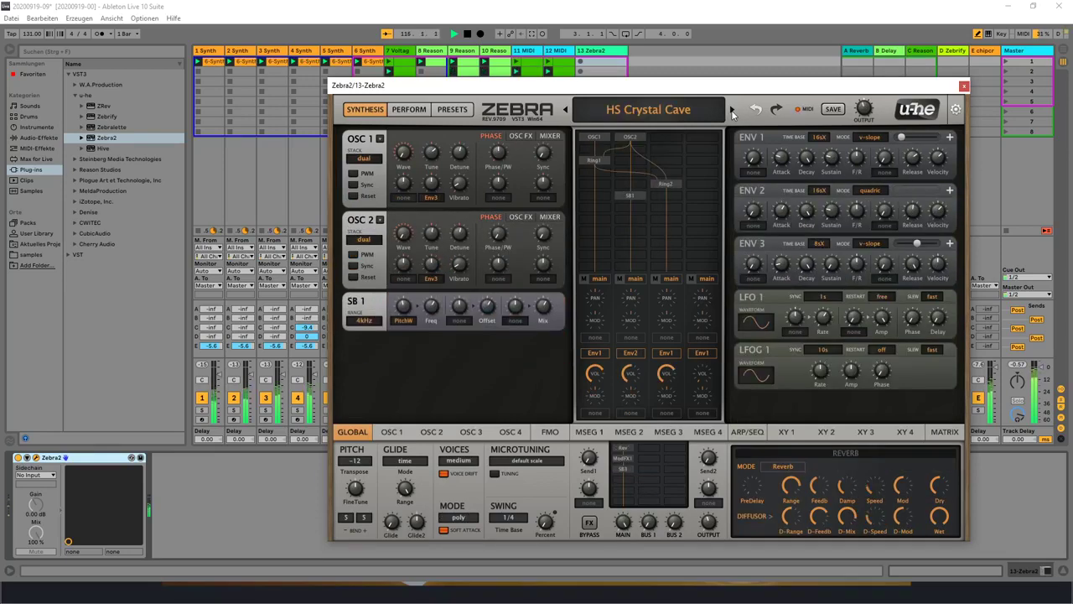
{"action": "left_click", "coordinate": [732, 109]}
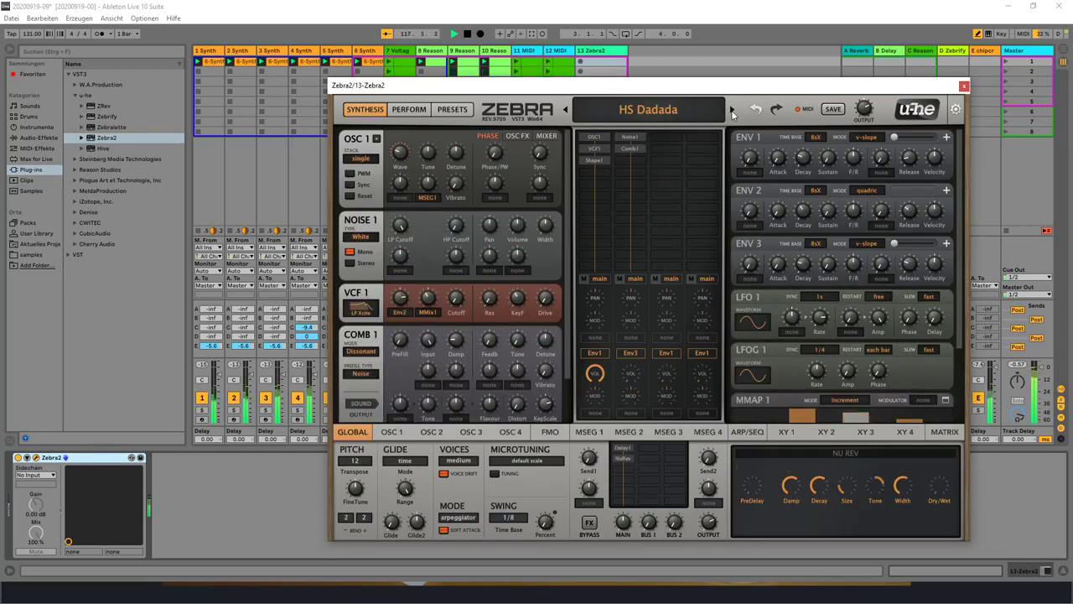
{"action": "left_click", "coordinate": [732, 110]}
{"action": "left_click", "coordinate": [731, 109]}
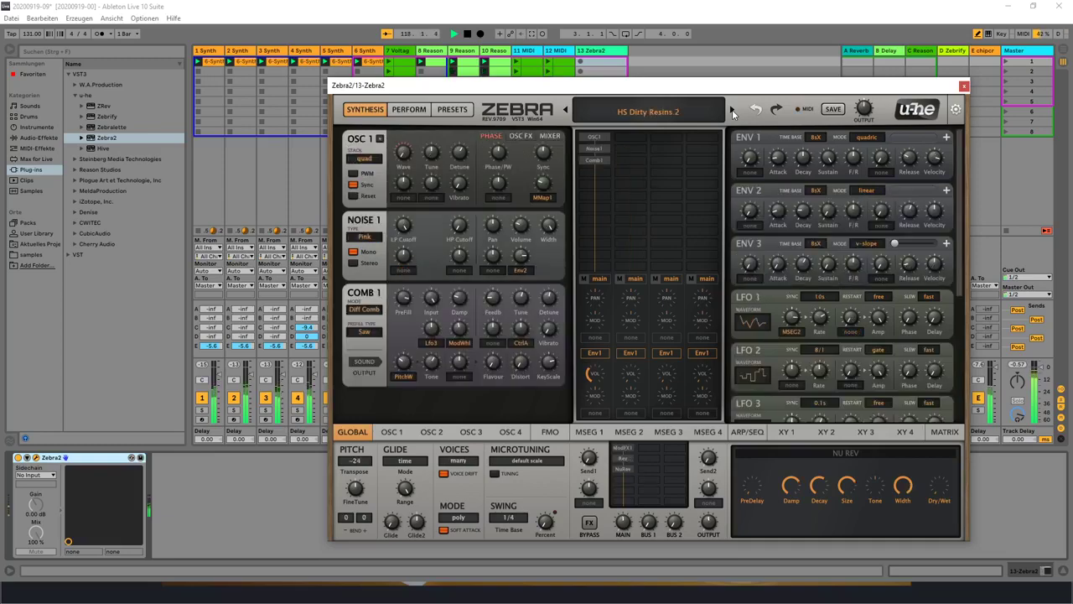
{"action": "left_click", "coordinate": [731, 110]}
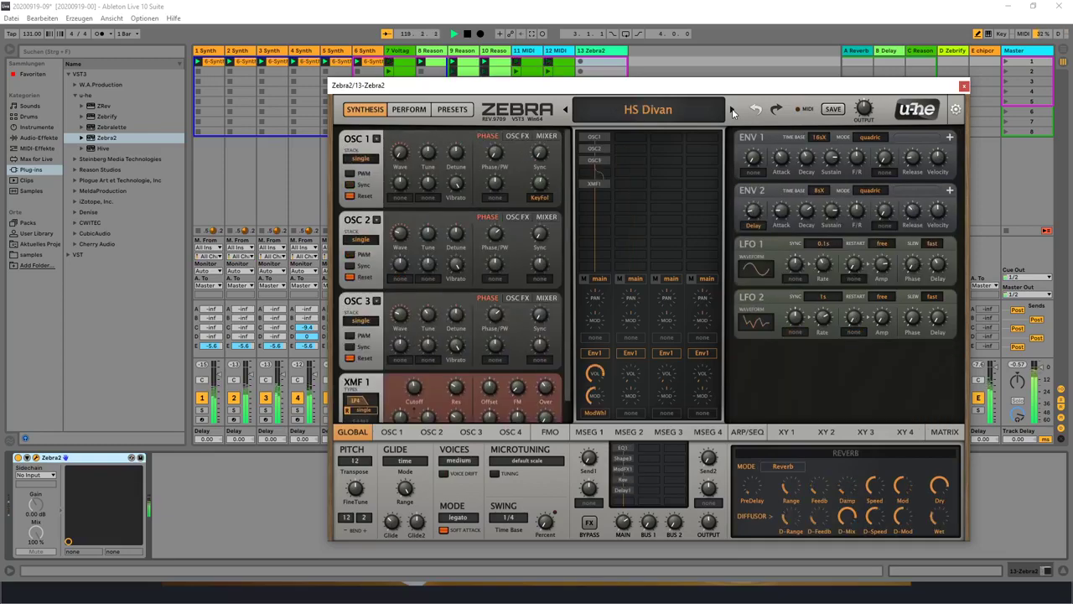
{"action": "left_click", "coordinate": [732, 110]}
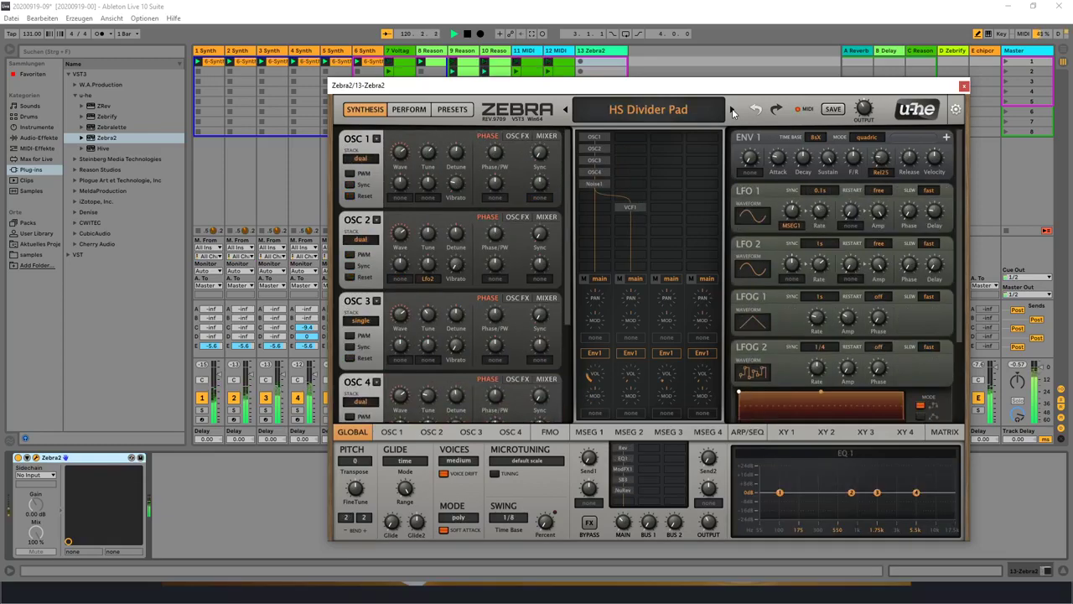
{"action": "left_click", "coordinate": [732, 110]}
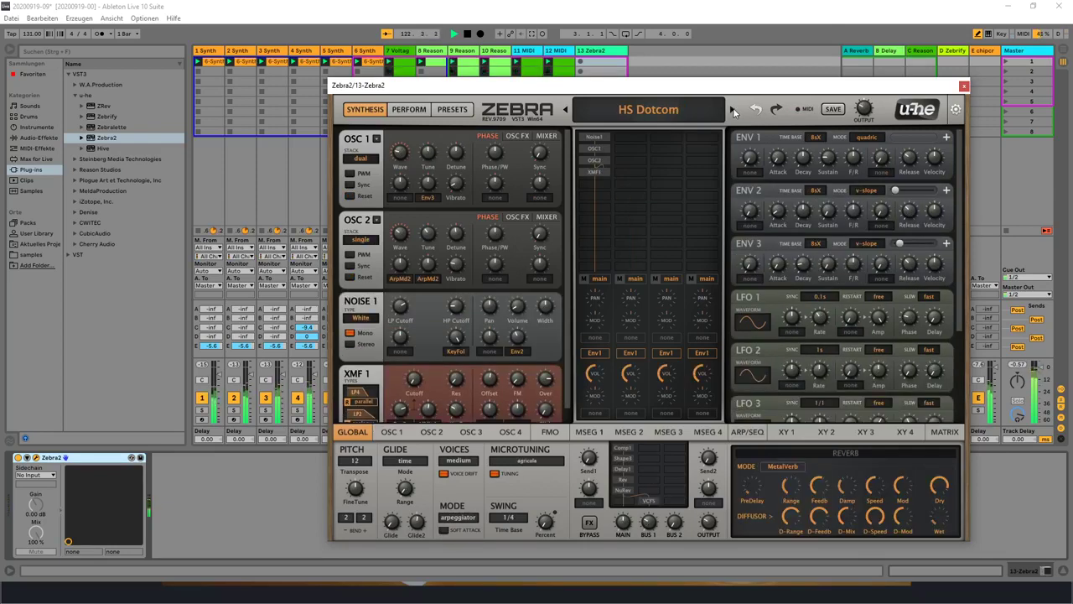
{"action": "left_click", "coordinate": [732, 110]}
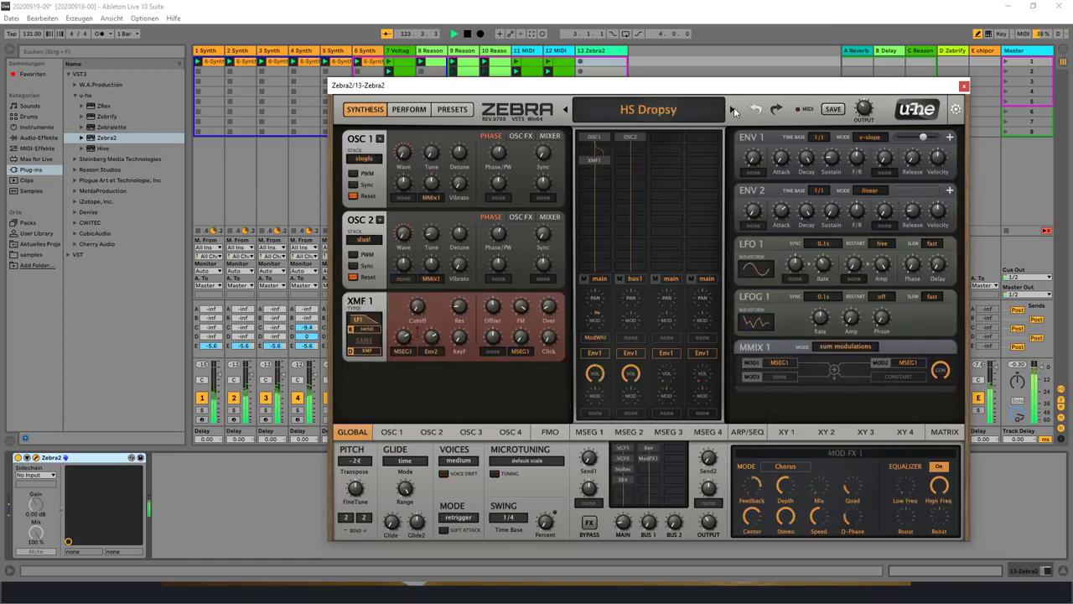
{"action": "left_click", "coordinate": [732, 109]}
{"action": "left_click", "coordinate": [732, 110]}
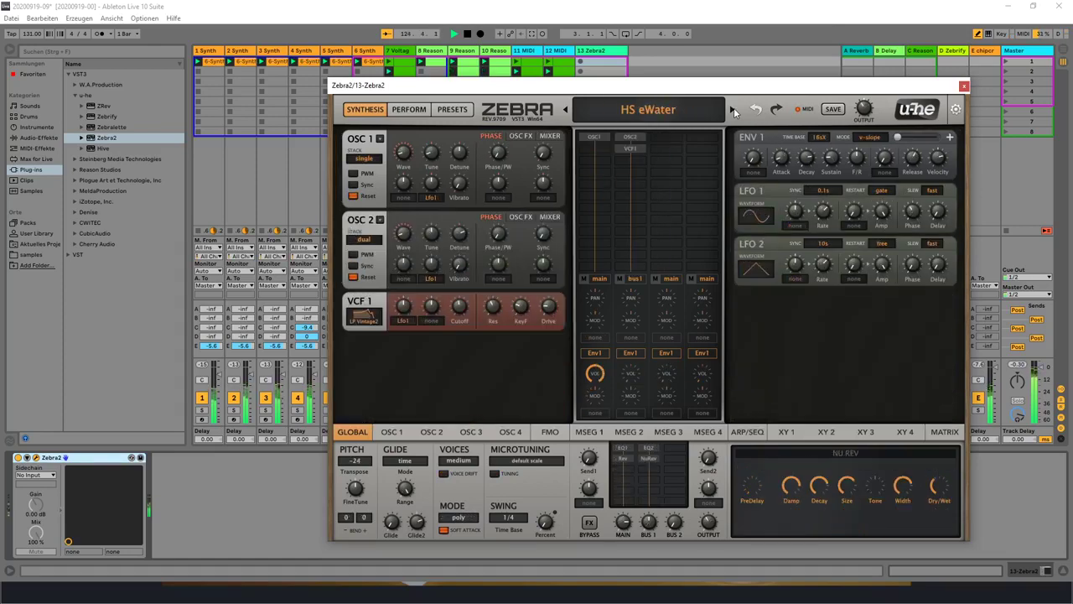
Step: Audition the Zebra2 presets following HS eWater one by one, moving through HS Exoskeleton and HS Five Oh to HS Fourth Over
{"action": "left_click", "coordinate": [732, 110]}
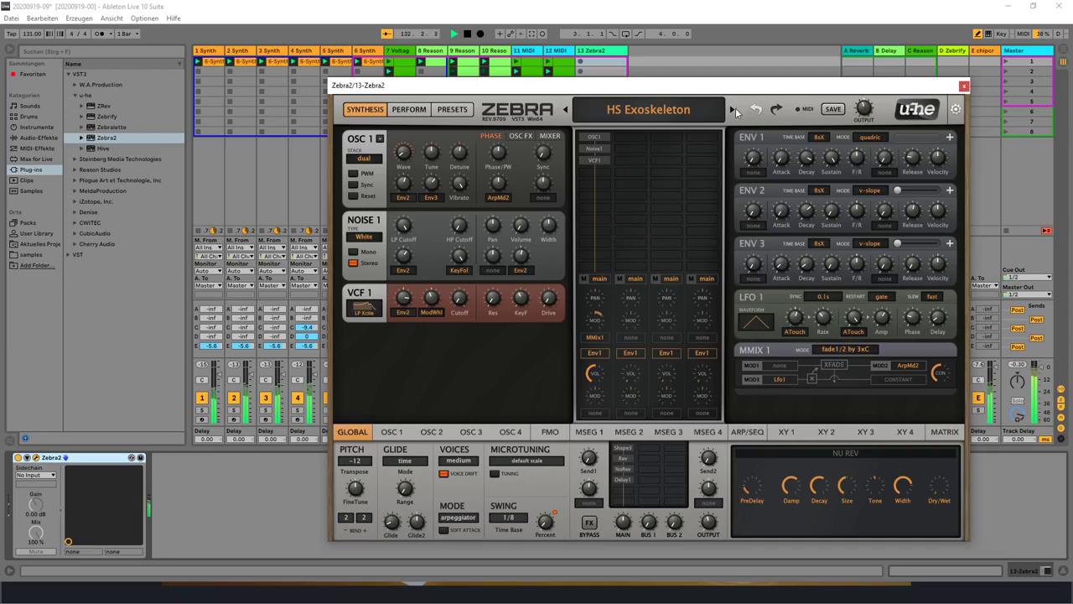
{"action": "left_click", "coordinate": [735, 110]}
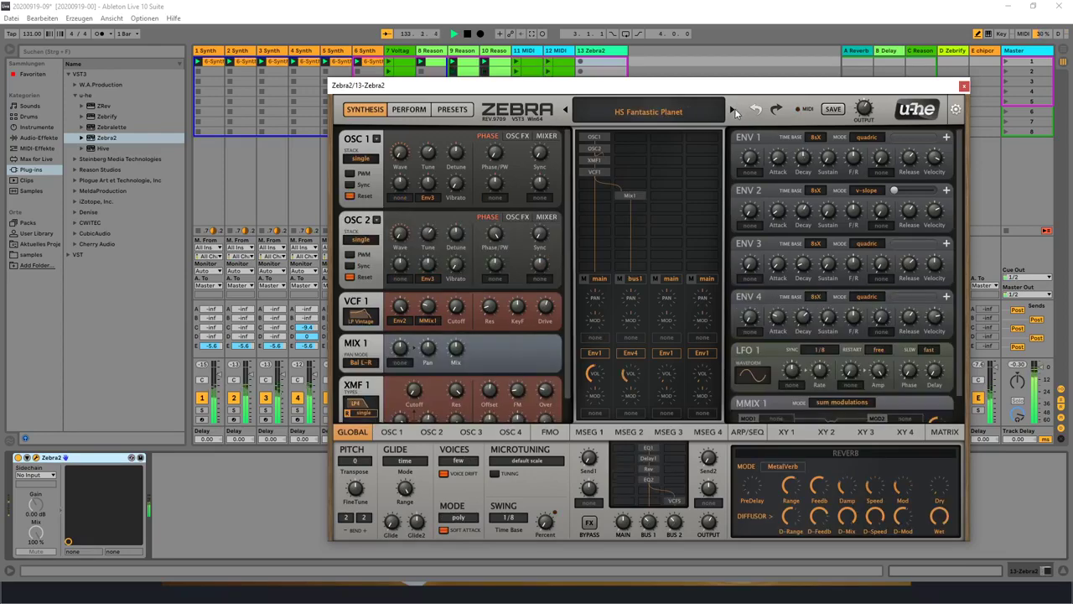
{"action": "left_click", "coordinate": [735, 110]}
{"action": "left_click", "coordinate": [735, 110]}
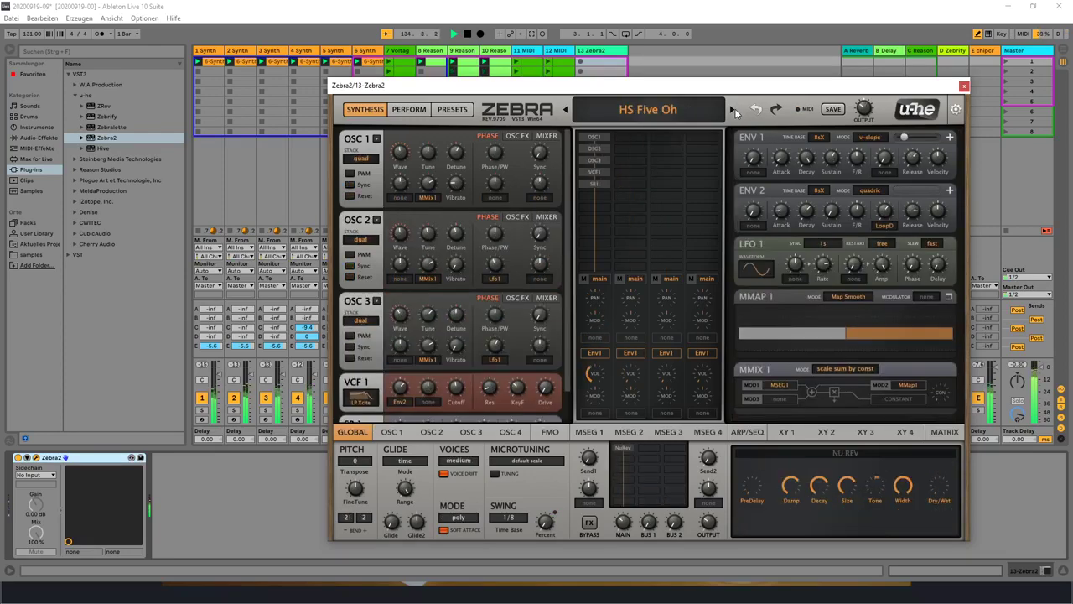
{"action": "left_click", "coordinate": [735, 110]}
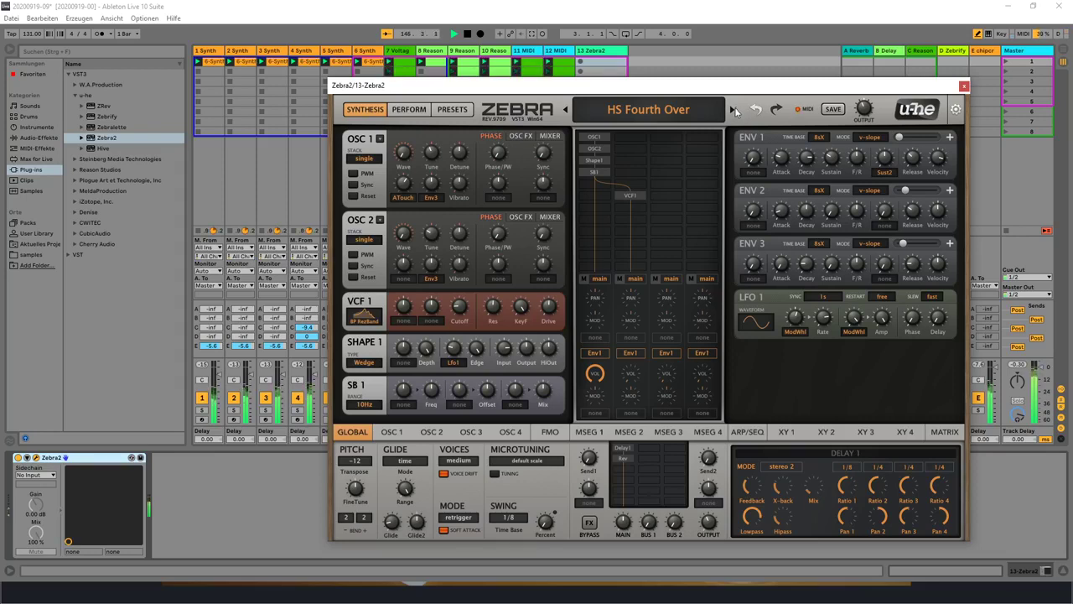
Step: Step quickly through the Zebra2 presets from HS Funkalimba A onward and stop on HS Tundra Travel to audition it
{"action": "left_click", "coordinate": [733, 111]}
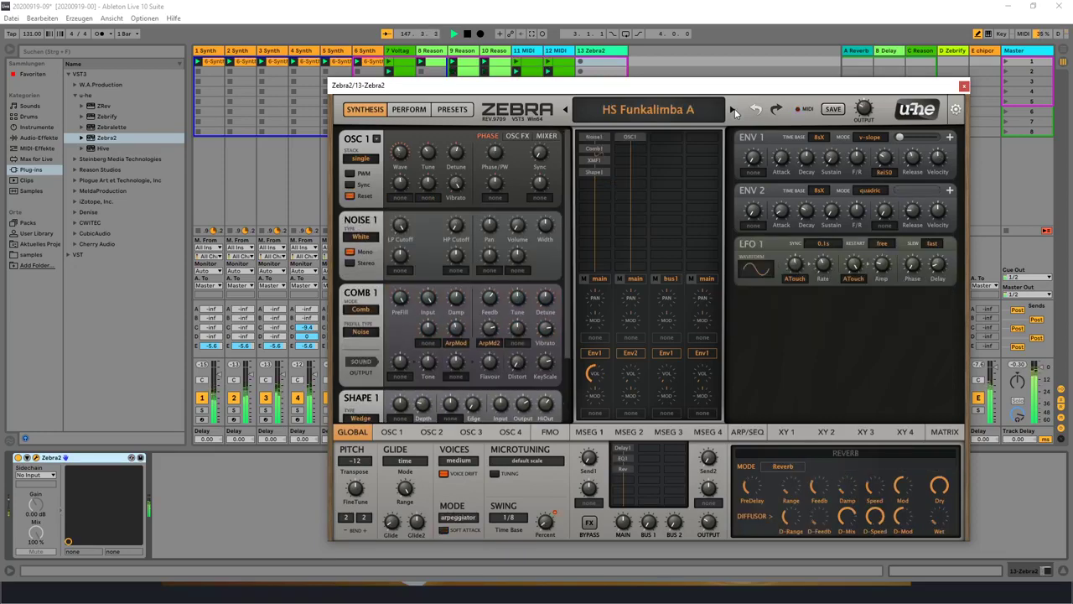
{"action": "left_click", "coordinate": [734, 110]}
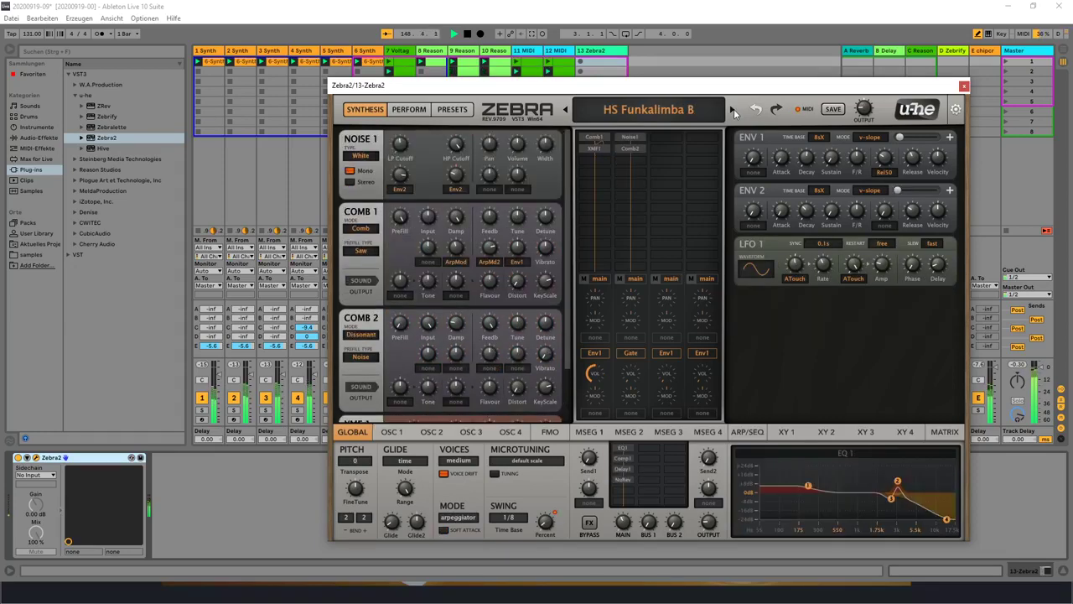
{"action": "left_click", "coordinate": [734, 111]}
{"action": "left_click", "coordinate": [734, 110]}
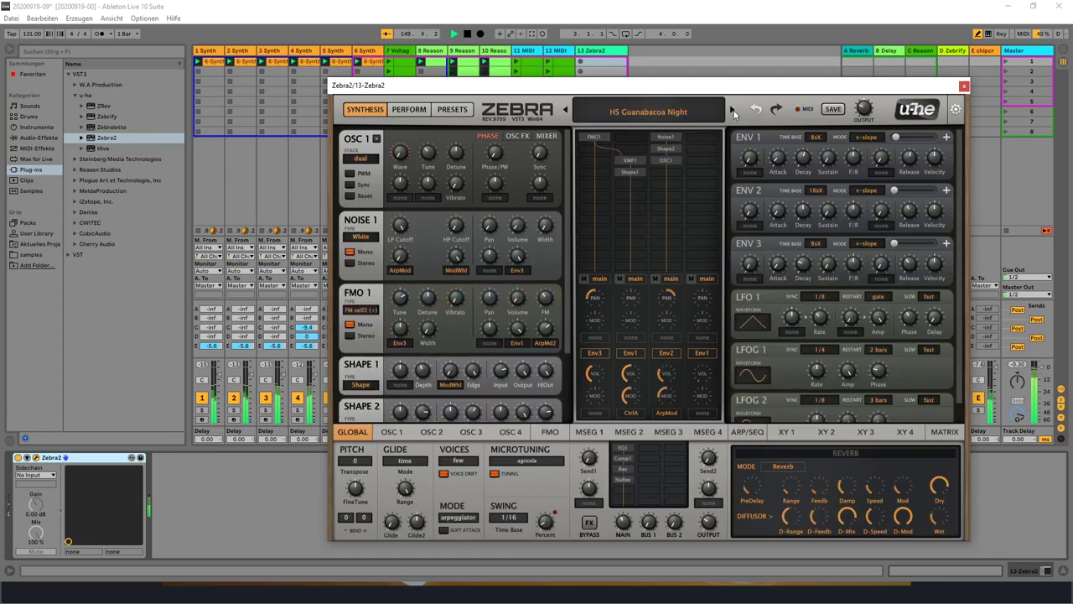
{"action": "left_click", "coordinate": [734, 112]}
{"action": "left_click", "coordinate": [734, 112]}
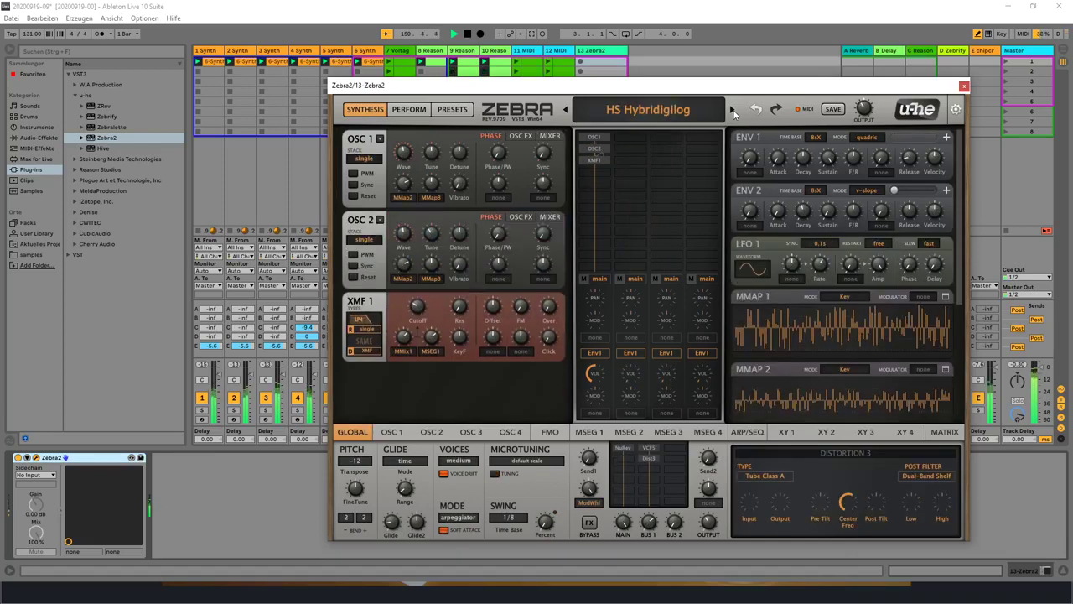
{"action": "left_click", "coordinate": [734, 111]}
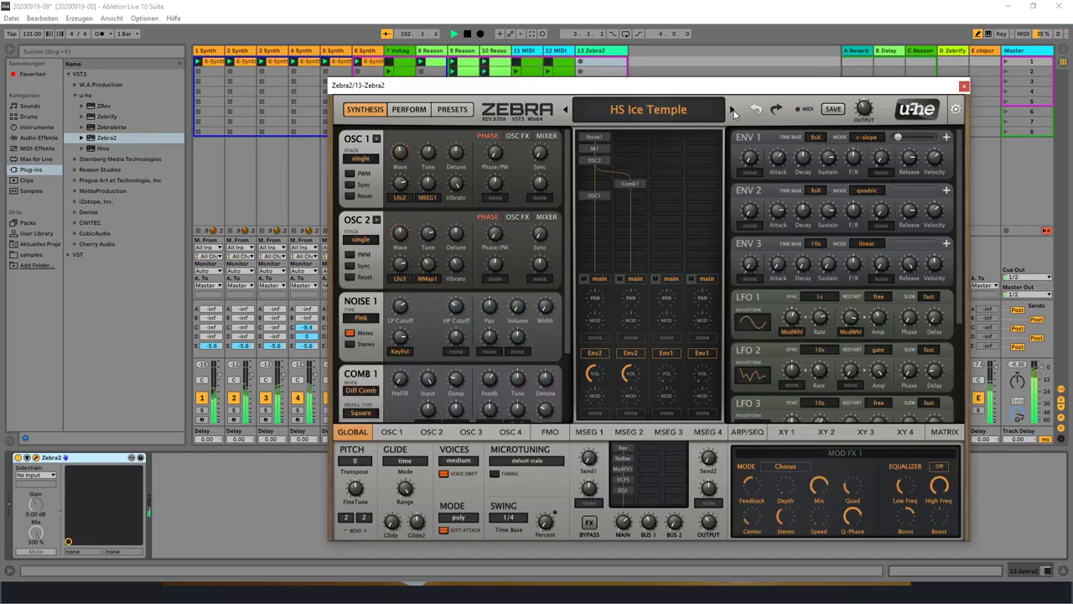
{"action": "left_click", "coordinate": [734, 111]}
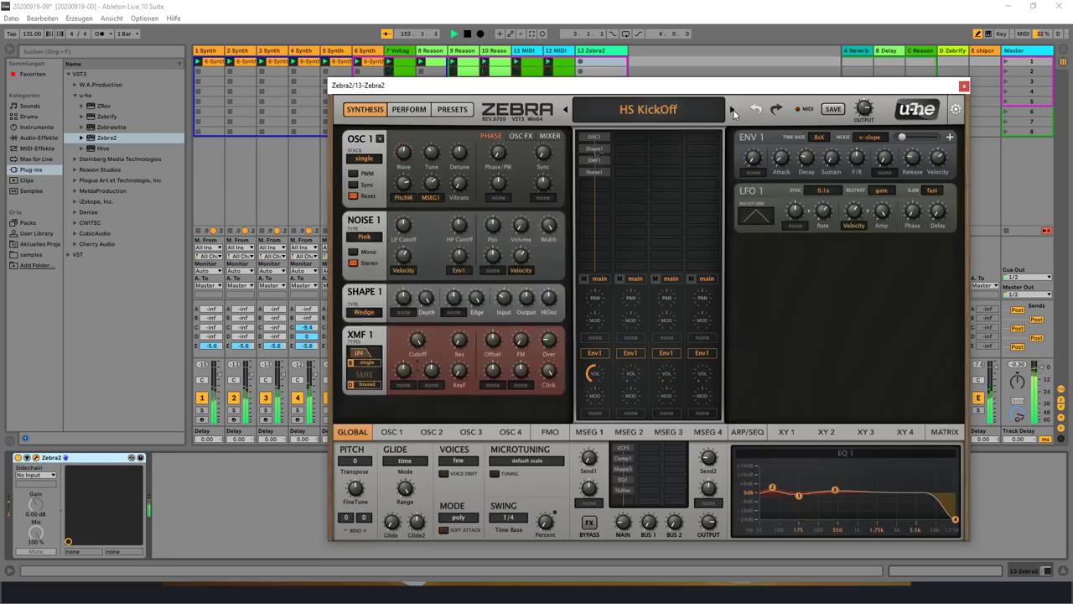
{"action": "left_click", "coordinate": [735, 112]}
{"action": "left_click", "coordinate": [734, 112]}
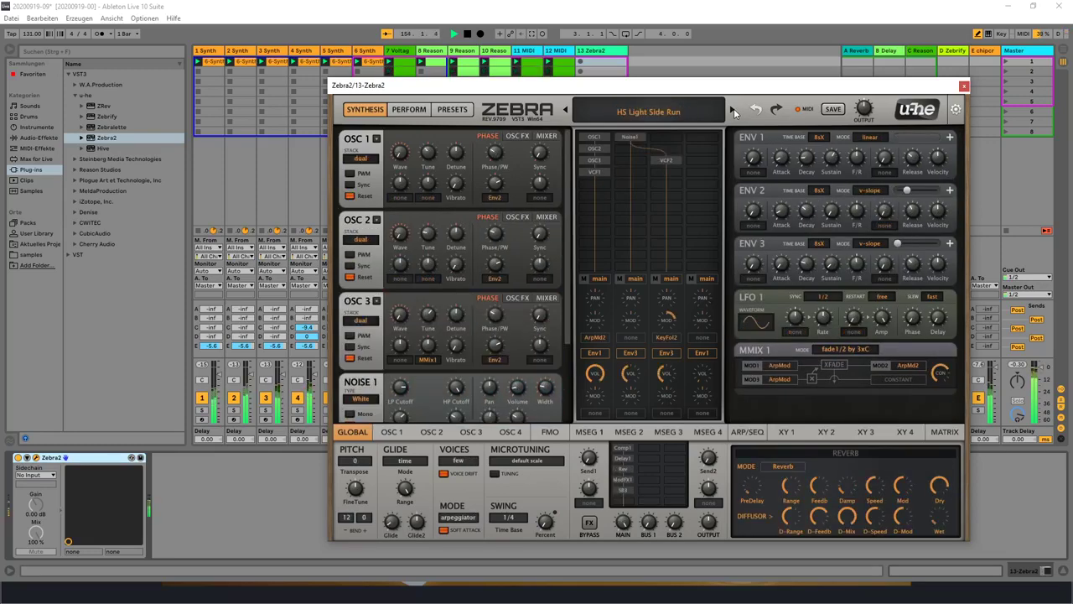
{"action": "left_click", "coordinate": [735, 112]}
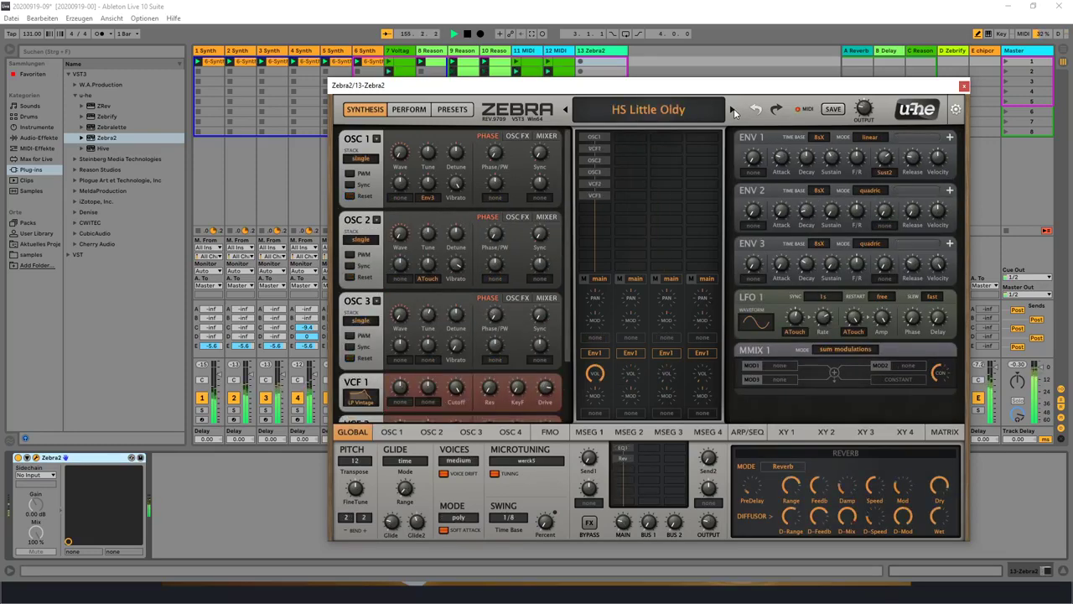
{"action": "left_click", "coordinate": [734, 112]}
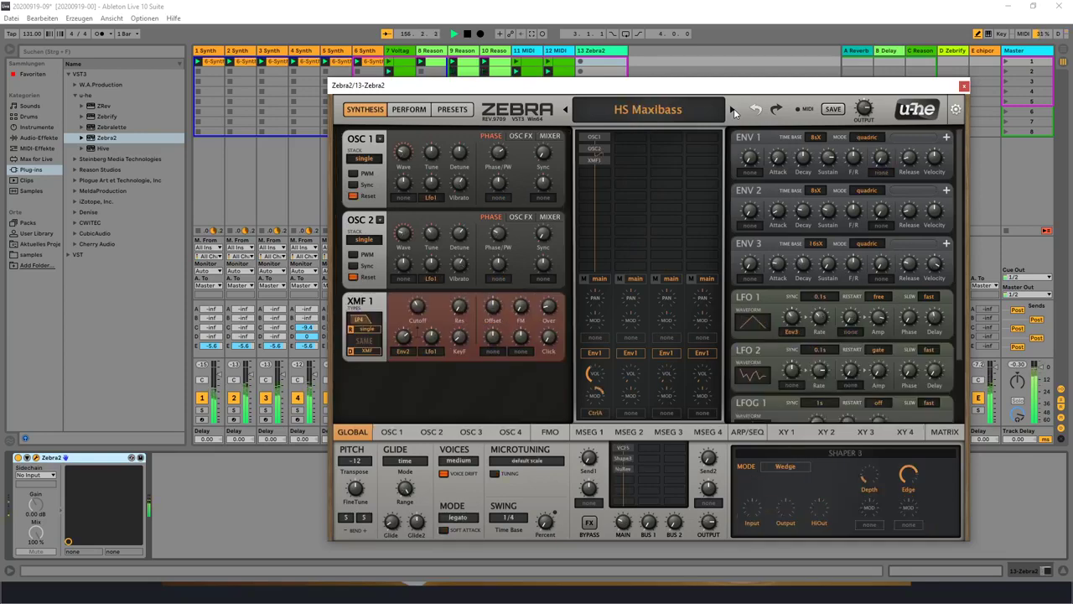
{"action": "left_click", "coordinate": [734, 112]}
{"action": "left_click", "coordinate": [734, 112]}
{"action": "left_click", "coordinate": [734, 111]}
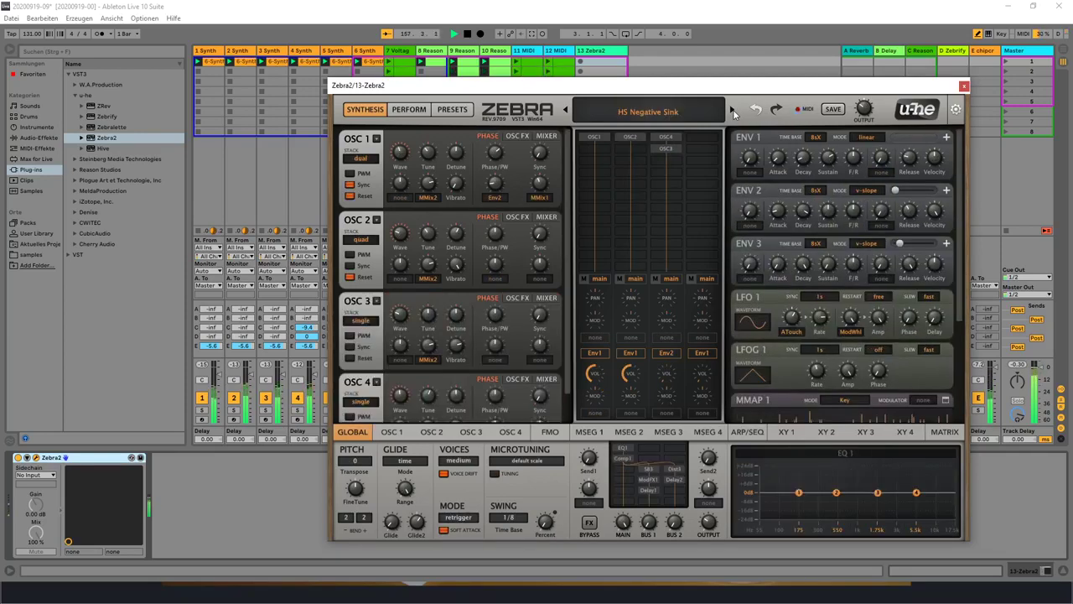
{"action": "left_click", "coordinate": [735, 111]}
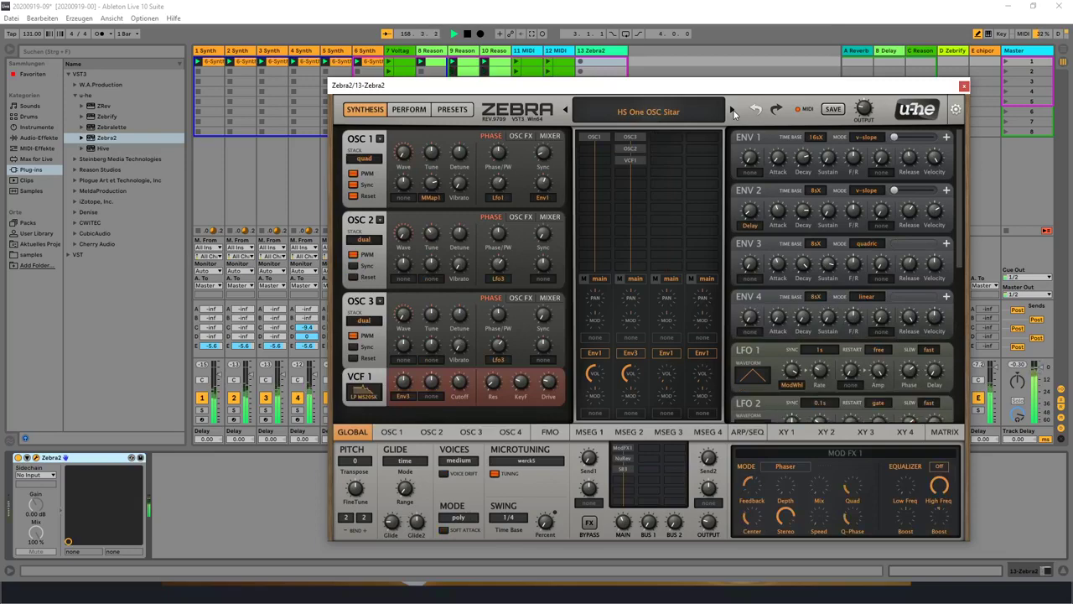
{"action": "left_click", "coordinate": [734, 112]}
{"action": "left_click", "coordinate": [734, 111]}
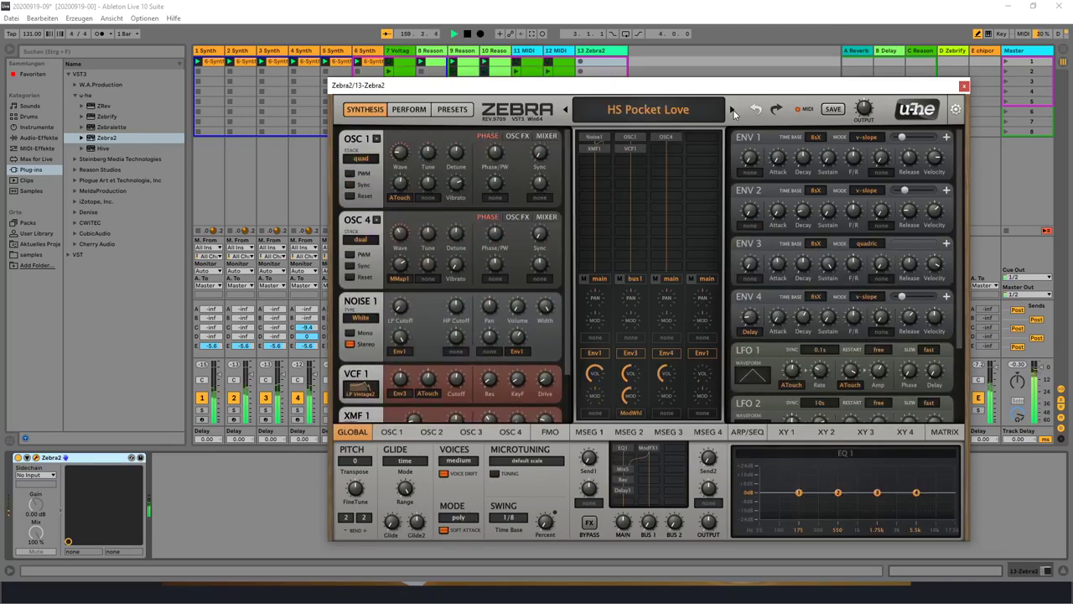
{"action": "left_click", "coordinate": [734, 111]}
{"action": "left_click", "coordinate": [734, 112]}
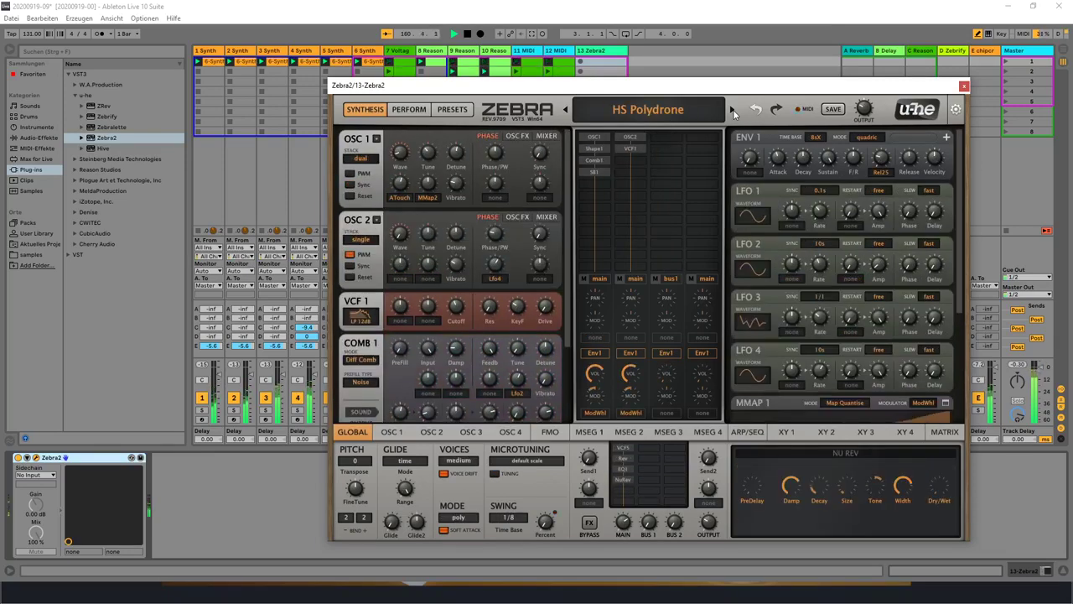
{"action": "left_click", "coordinate": [734, 112]}
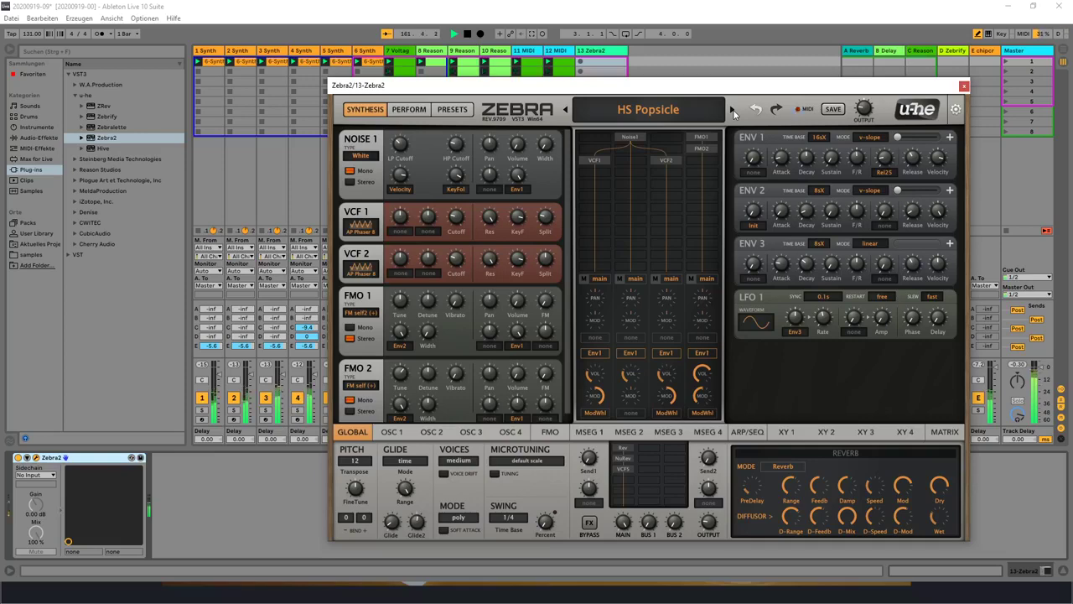
{"action": "left_click", "coordinate": [732, 110]}
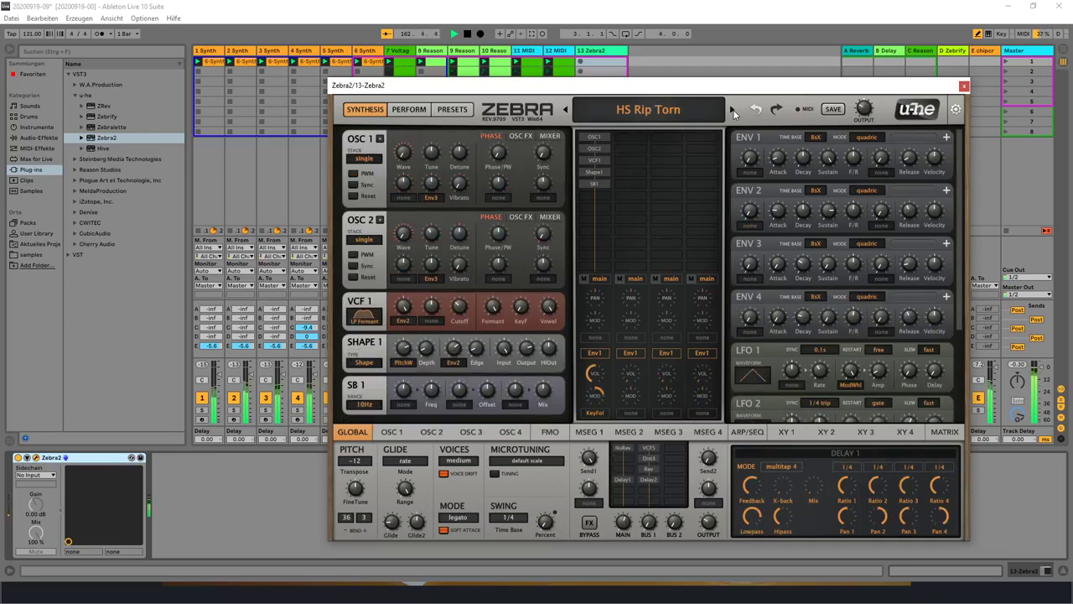
{"action": "left_click", "coordinate": [733, 112]}
{"action": "left_click", "coordinate": [731, 112]}
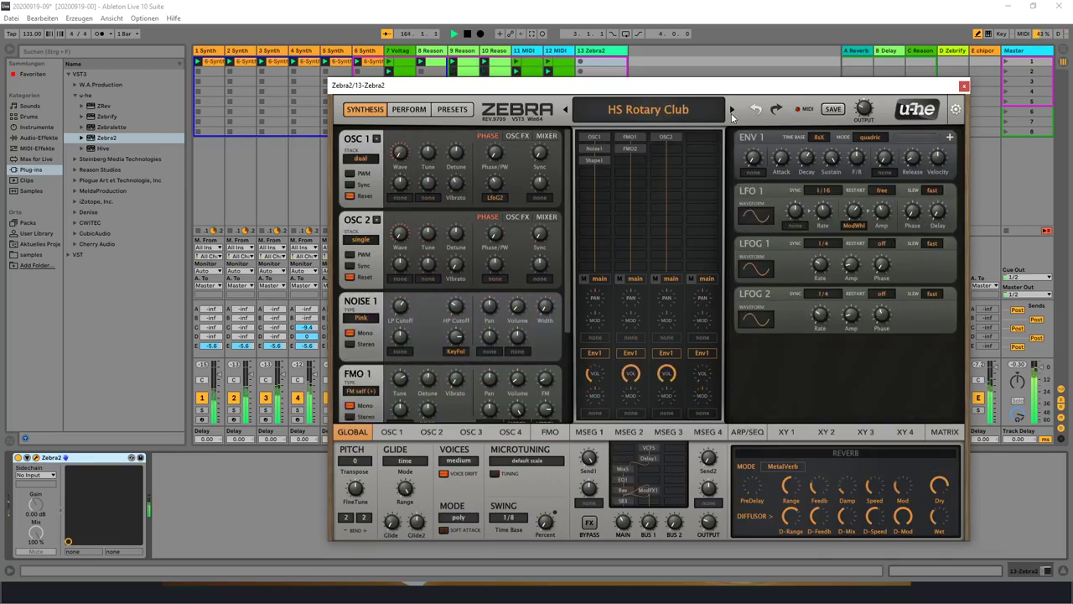
{"action": "left_click", "coordinate": [732, 113]}
{"action": "left_click", "coordinate": [731, 112]}
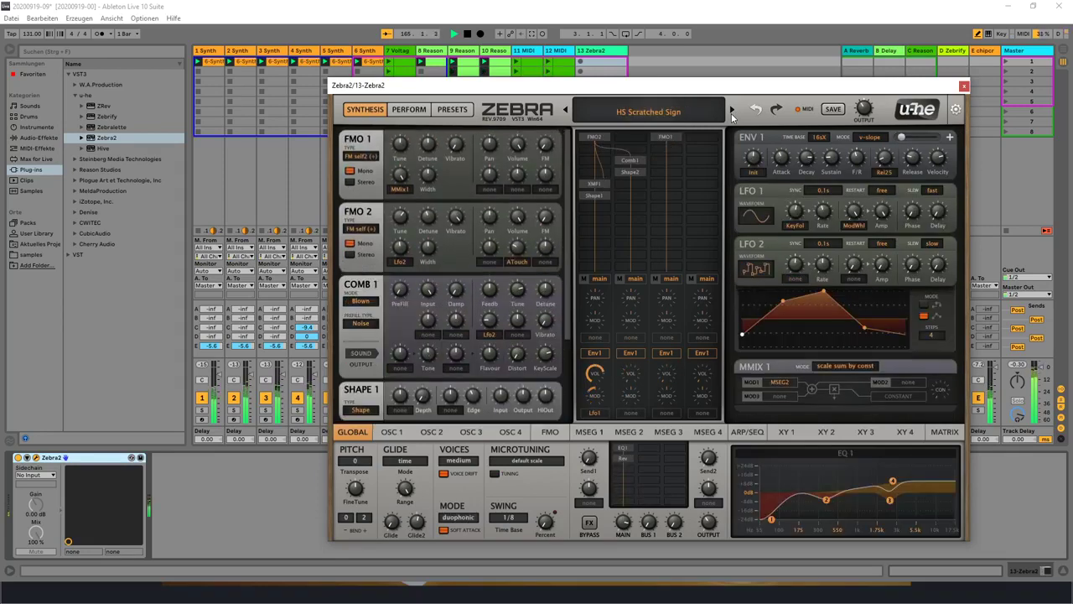
{"action": "left_click", "coordinate": [731, 113]}
{"action": "left_click", "coordinate": [732, 113]}
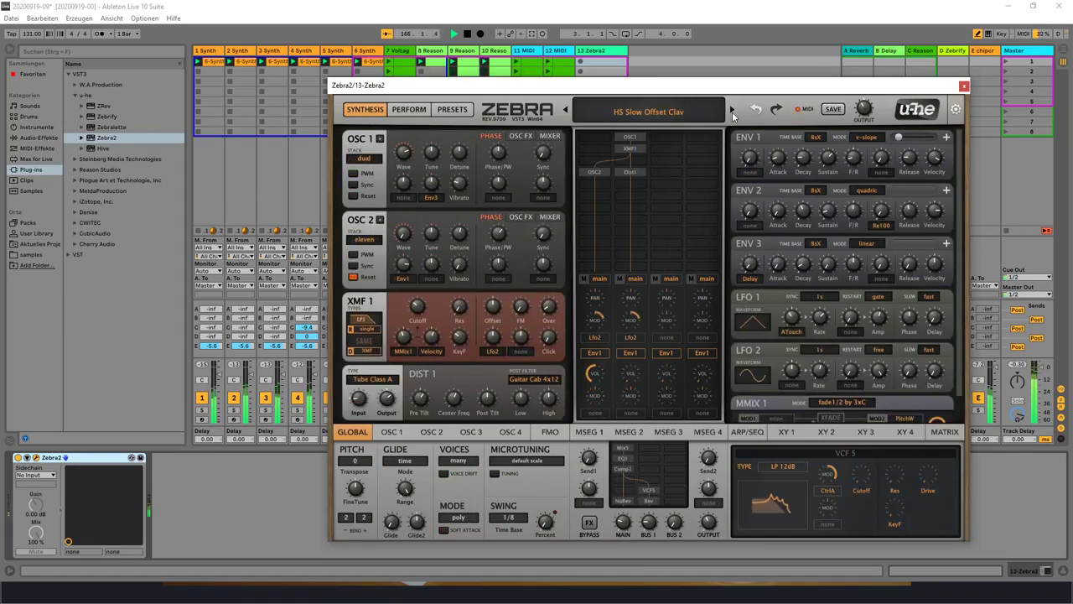
{"action": "left_click", "coordinate": [732, 113]}
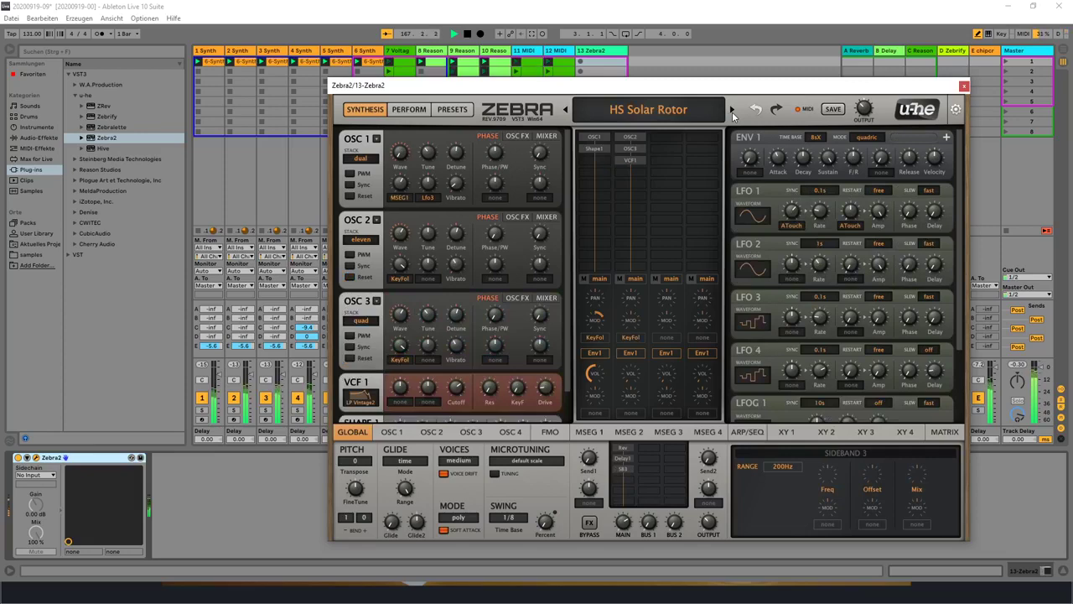
{"action": "left_click", "coordinate": [731, 112]}
{"action": "left_click", "coordinate": [731, 112]}
{"action": "left_click", "coordinate": [731, 113]}
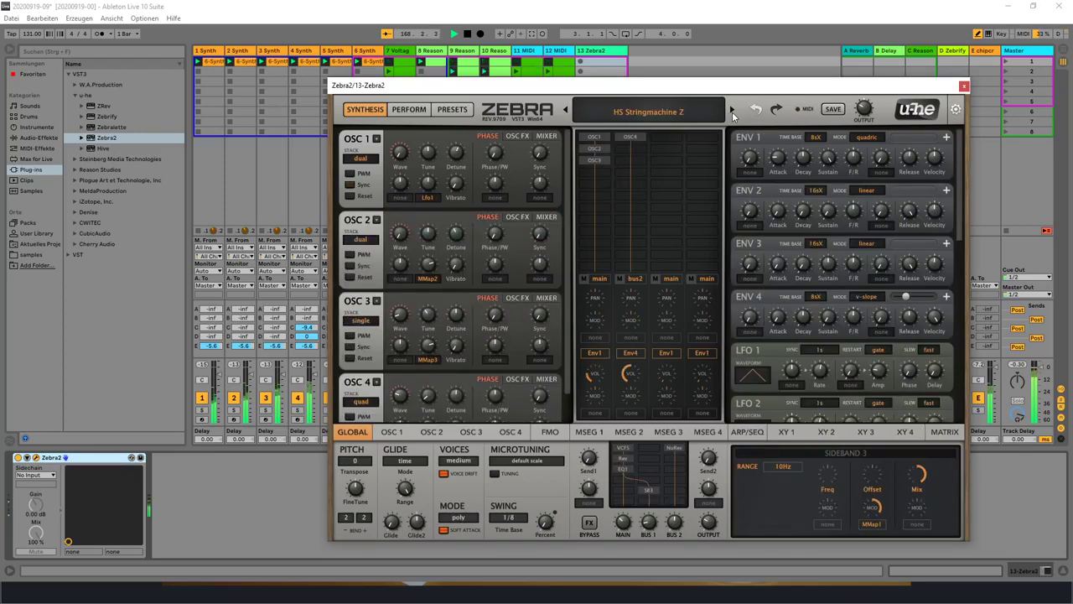
{"action": "left_click", "coordinate": [732, 113]}
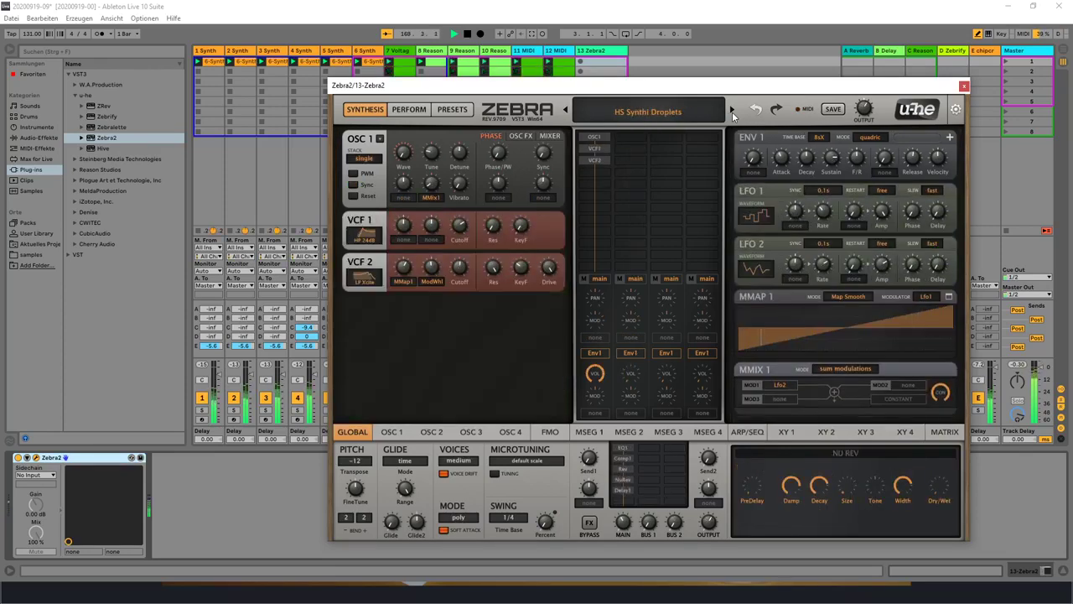
{"action": "left_click", "coordinate": [732, 112]}
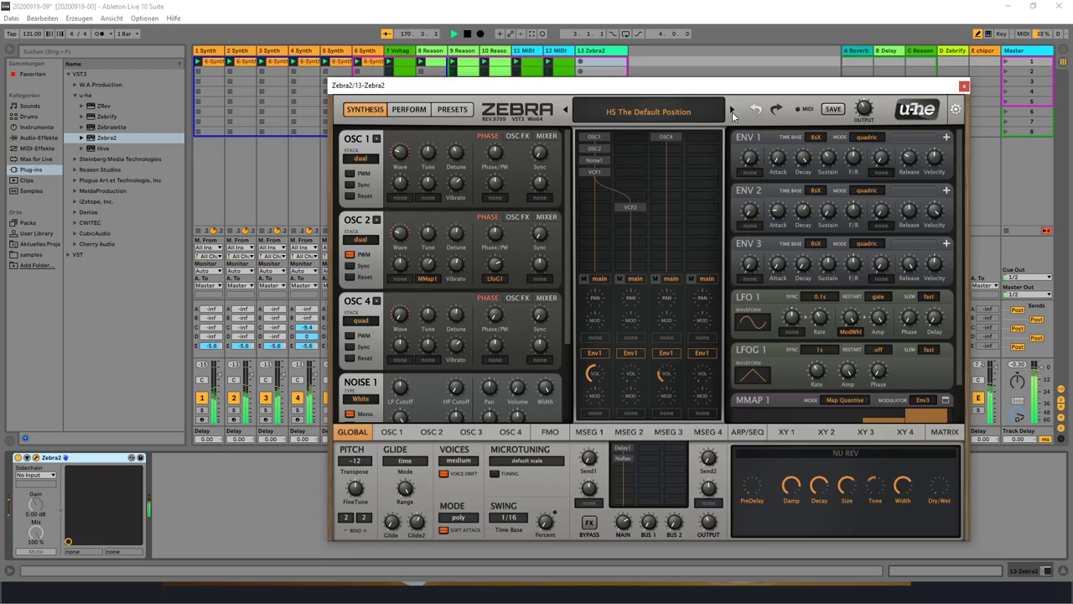
{"action": "left_click", "coordinate": [732, 113]}
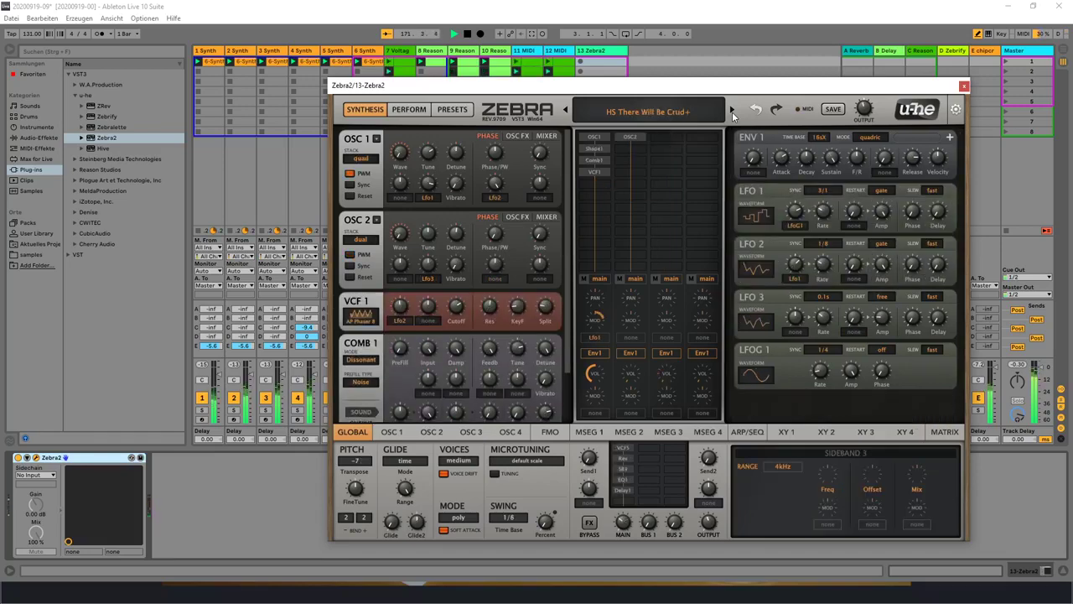
{"action": "left_click", "coordinate": [732, 113]}
{"action": "left_click", "coordinate": [732, 113]}
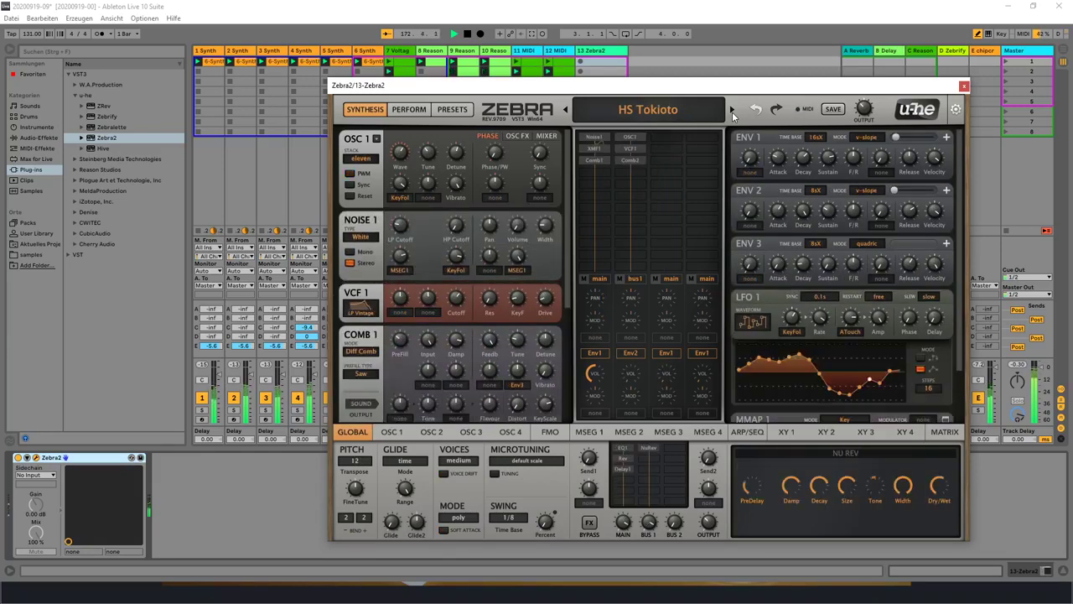
{"action": "left_click", "coordinate": [732, 113]}
{"action": "left_click", "coordinate": [732, 113]}
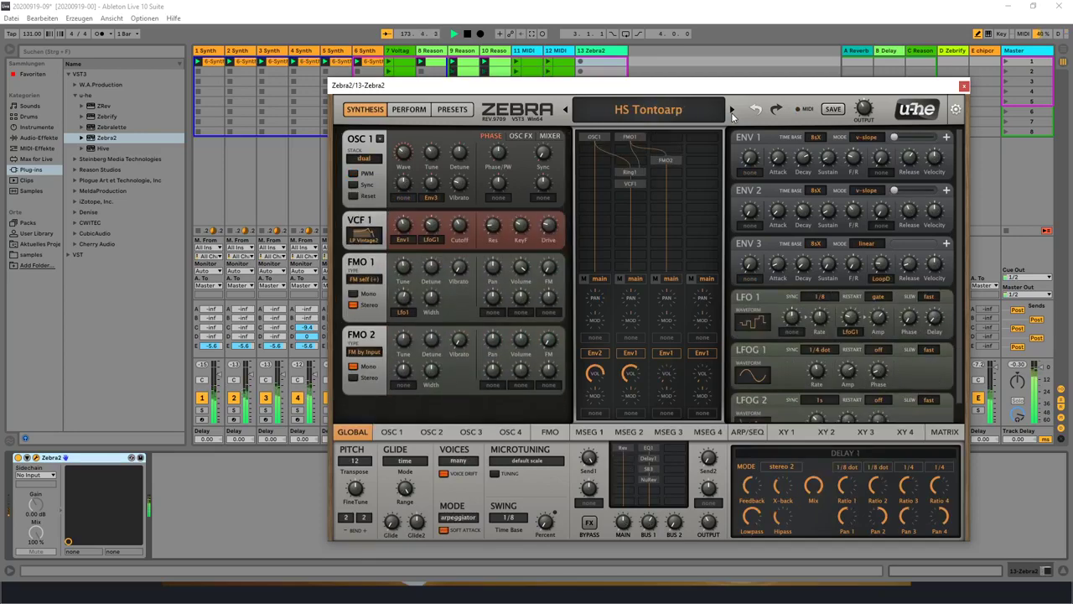
{"action": "left_click", "coordinate": [732, 112]}
{"action": "left_click", "coordinate": [732, 112]}
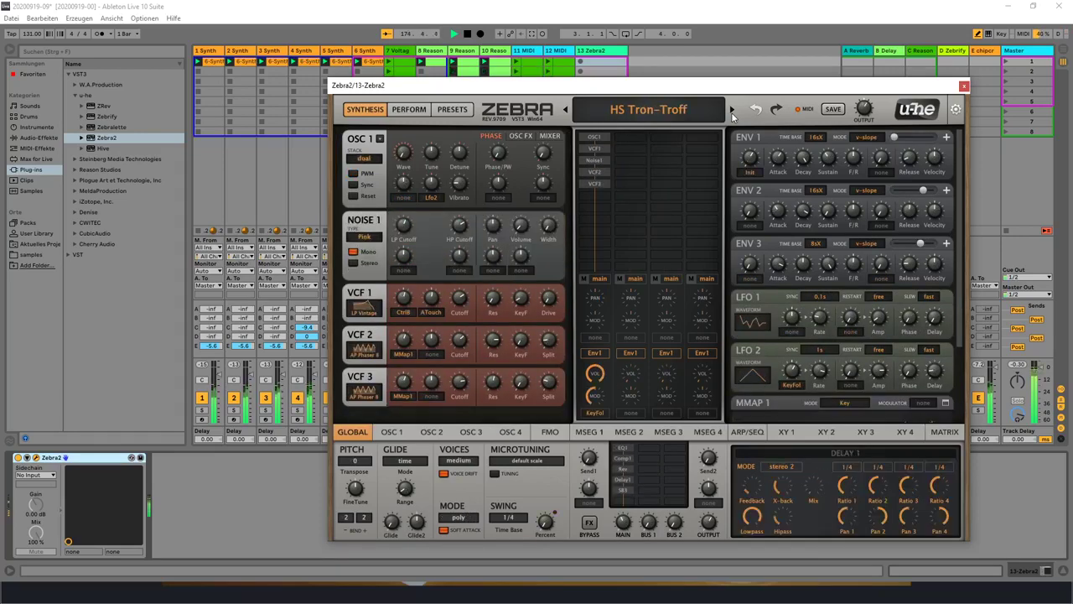
{"action": "left_click", "coordinate": [731, 113]}
{"action": "left_click", "coordinate": [731, 112]}
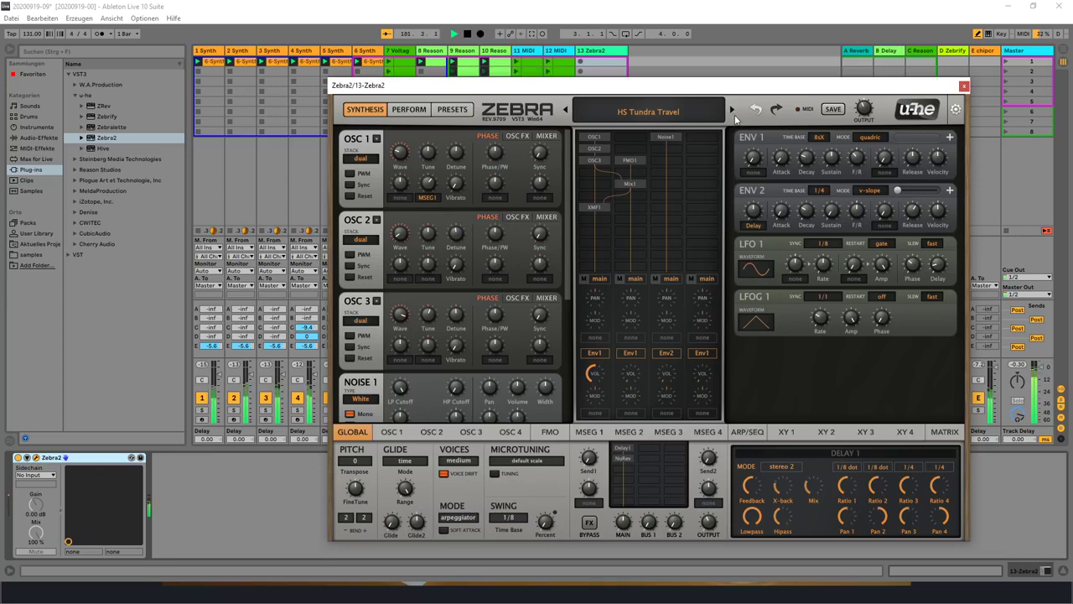
Step: Continue through the Zebra2 presets past HS Two Phase, HS Vangelic Horn and HS Warpath fast to HS Yaga Baba 32
{"action": "left_click", "coordinate": [735, 116]}
{"action": "left_click", "coordinate": [735, 116]}
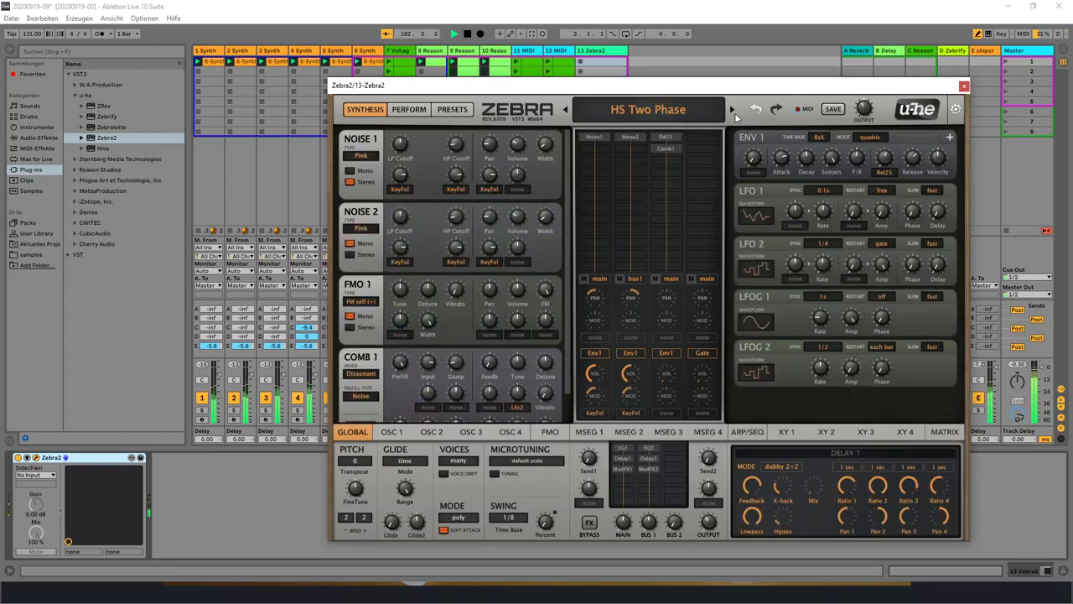
{"action": "left_click", "coordinate": [735, 115]}
{"action": "left_click", "coordinate": [735, 116]}
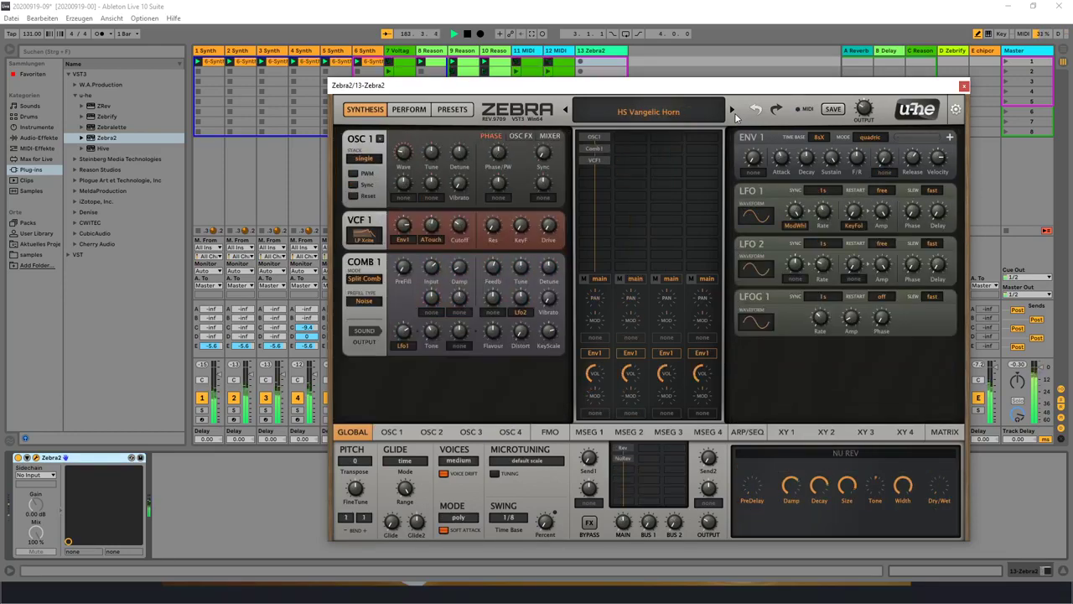
{"action": "left_click", "coordinate": [732, 111]}
{"action": "left_click", "coordinate": [732, 112]}
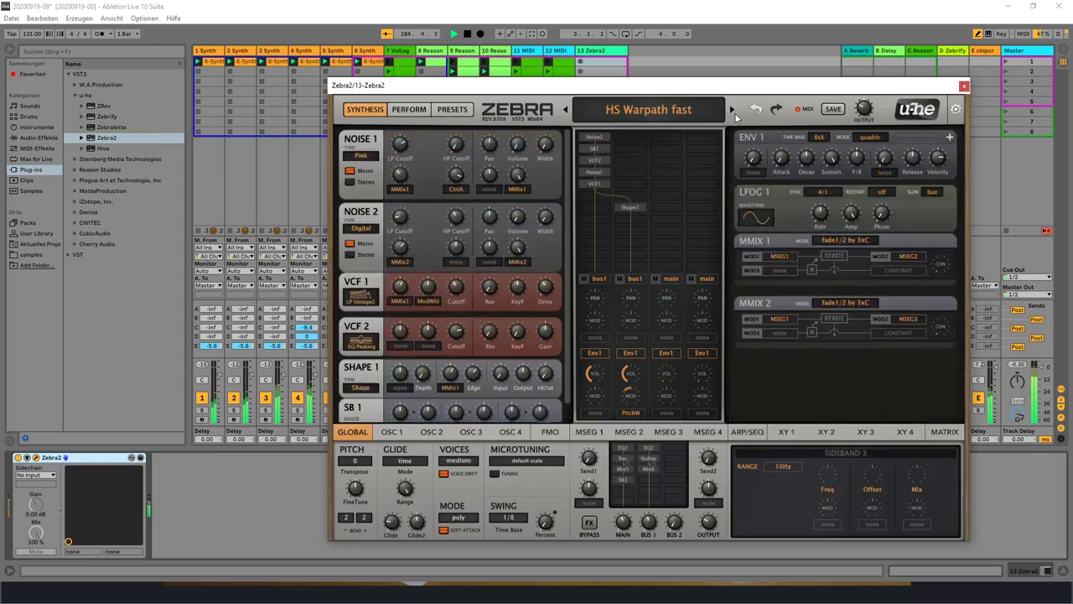
{"action": "left_click", "coordinate": [732, 112]}
{"action": "left_click", "coordinate": [732, 112]}
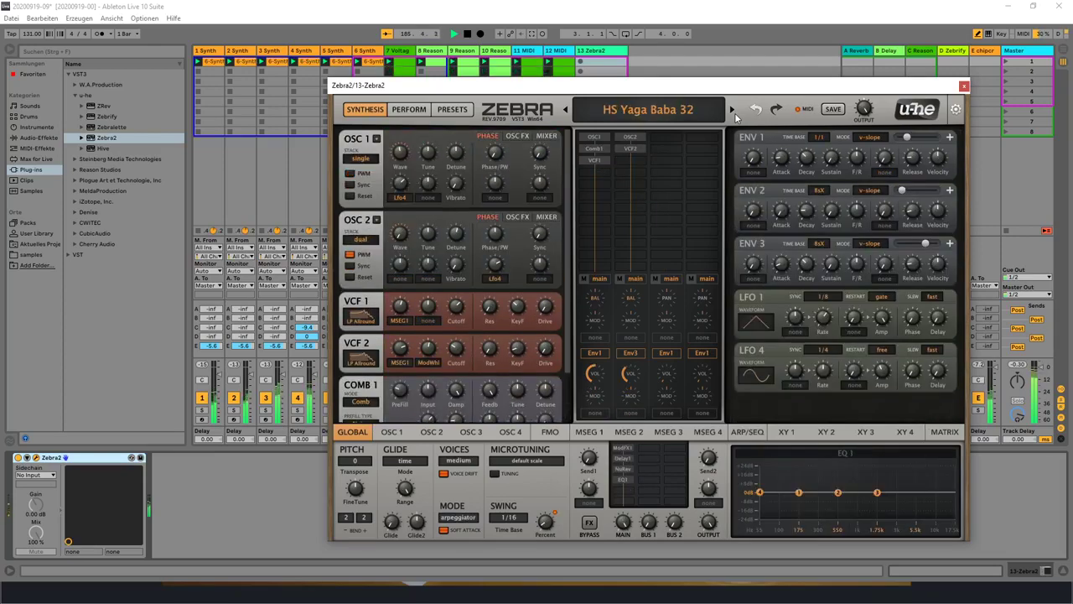
Step: Audition the Zebra2 presets after HS Yaga Baba 32 through HS Zorch Mother, HS Base Metal and HS Bouncy Kasseler+ to HS Conepusher
{"action": "left_click", "coordinate": [733, 113]}
{"action": "left_click", "coordinate": [733, 112]}
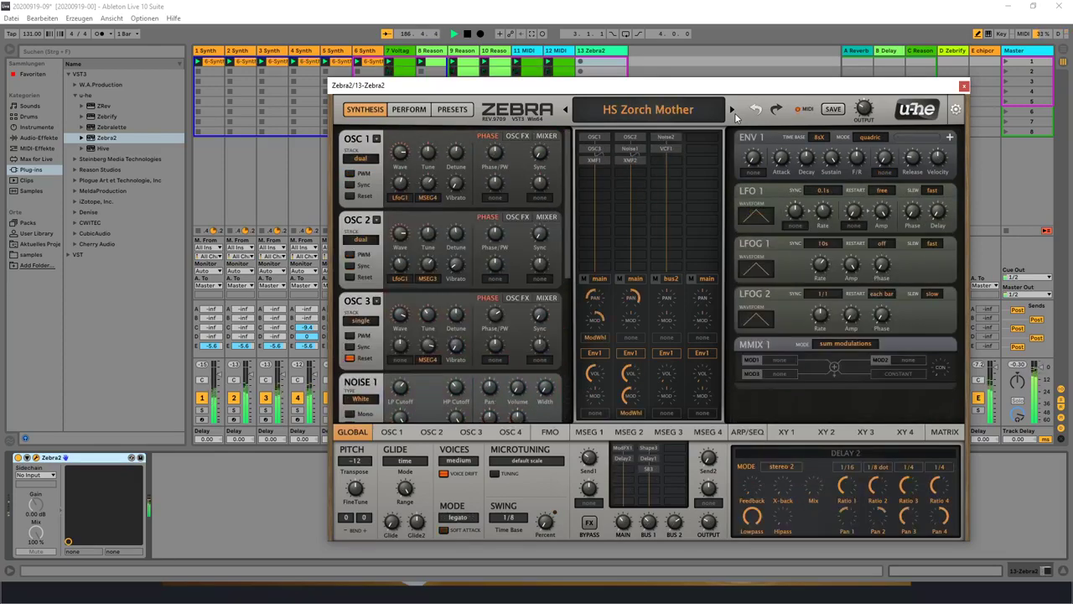
{"action": "left_click", "coordinate": [732, 113]}
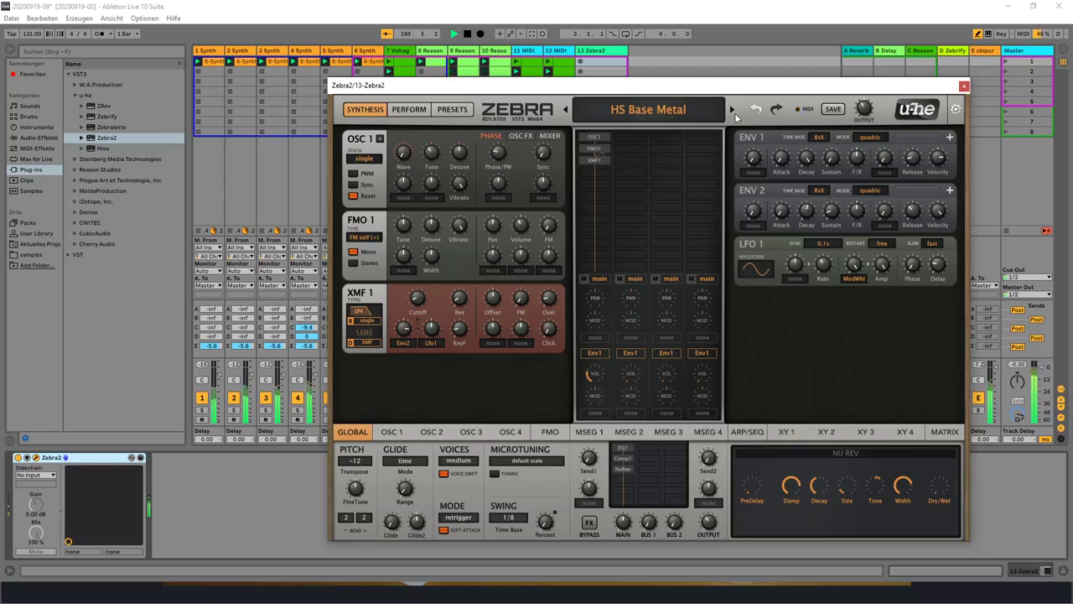
{"action": "left_click", "coordinate": [733, 112]}
{"action": "left_click", "coordinate": [732, 113]}
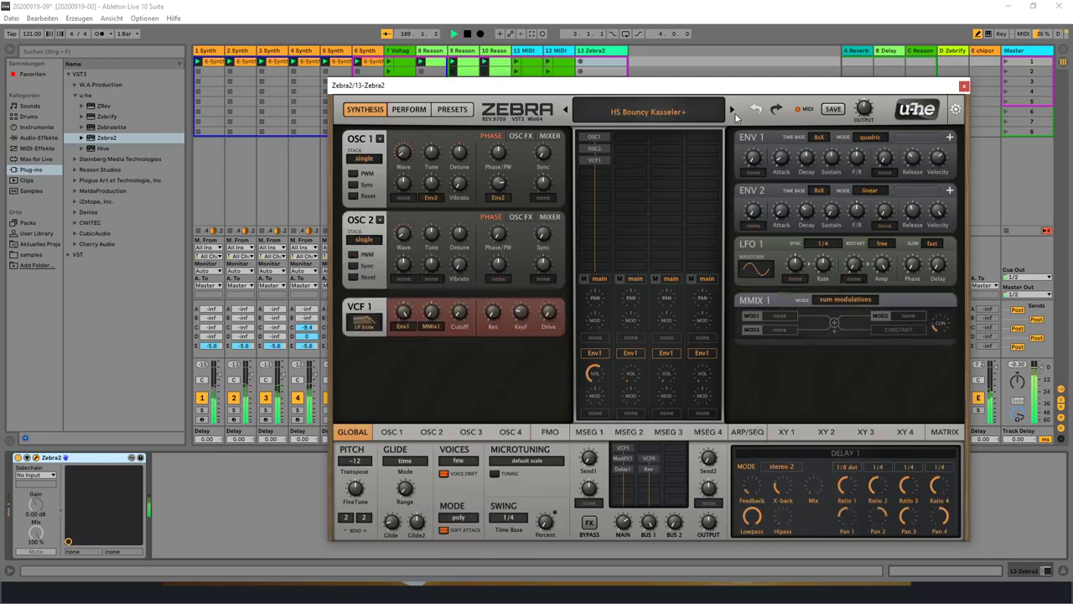
{"action": "left_click", "coordinate": [732, 112]}
{"action": "left_click", "coordinate": [732, 112]}
{"action": "left_click", "coordinate": [733, 113]}
{"action": "left_click", "coordinate": [733, 112]}
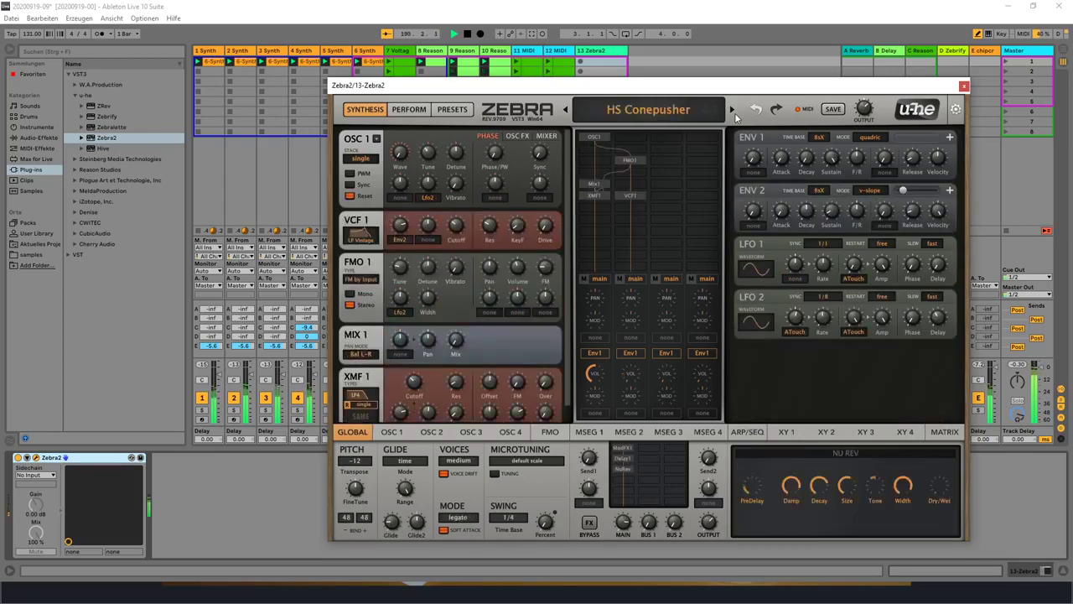
Step: Continue auditioning Zebra2 presets from HS Conepusher past HS Flattery and HS Gravitas to HS Howard Duck
{"action": "left_click", "coordinate": [733, 112]}
{"action": "left_click", "coordinate": [732, 112]}
{"action": "left_click", "coordinate": [733, 112]}
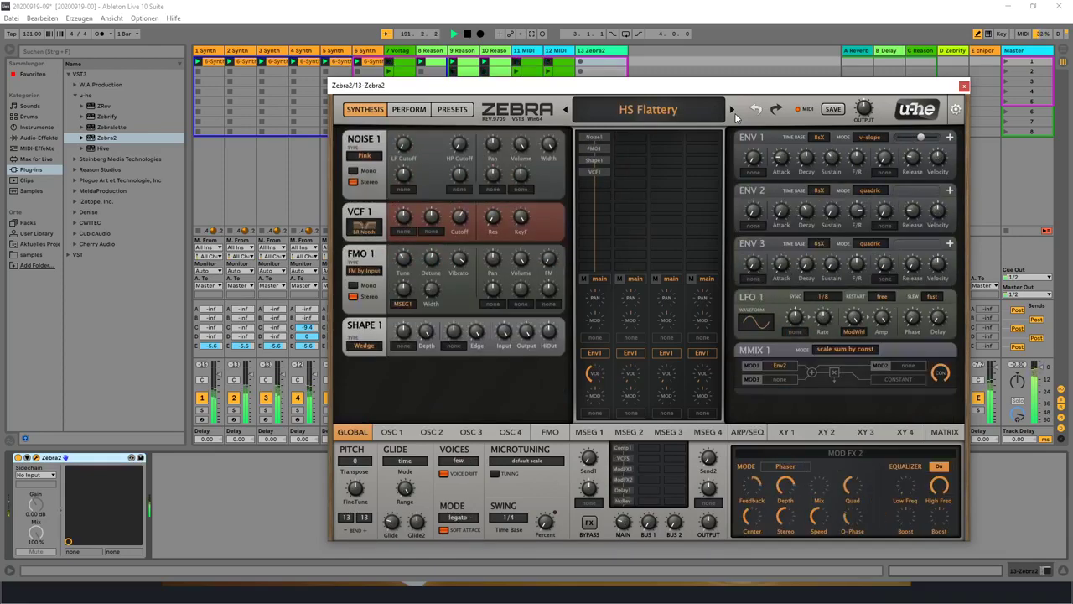
{"action": "left_click", "coordinate": [733, 112]}
{"action": "left_click", "coordinate": [733, 113]}
{"action": "left_click", "coordinate": [732, 112]}
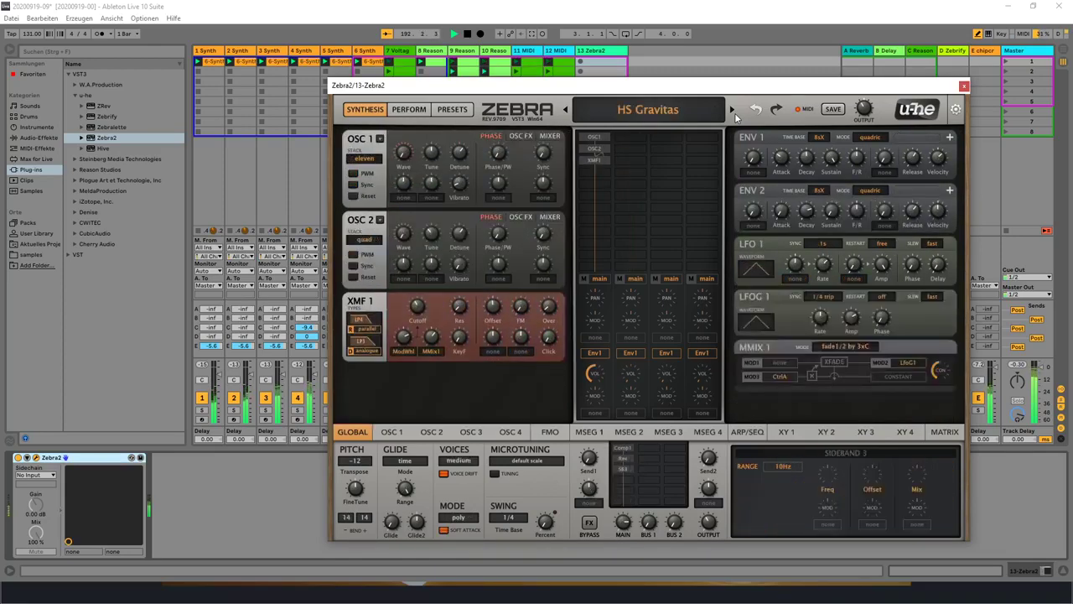
{"action": "left_click", "coordinate": [733, 112]}
{"action": "left_click", "coordinate": [732, 112]}
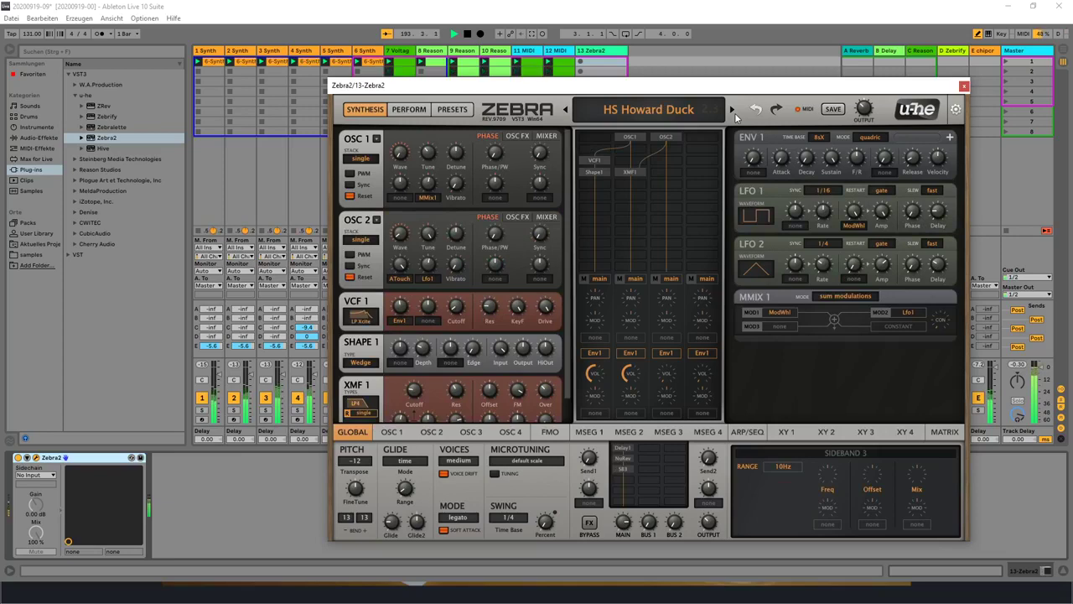
Step: Audition further Zebra2 bass presets, moving through HS Knock Bass, HS Kwedgeman and HS Maxibass to HS Negative Sink
{"action": "left_click", "coordinate": [733, 112]}
{"action": "left_click", "coordinate": [733, 113]}
{"action": "left_click", "coordinate": [733, 113]}
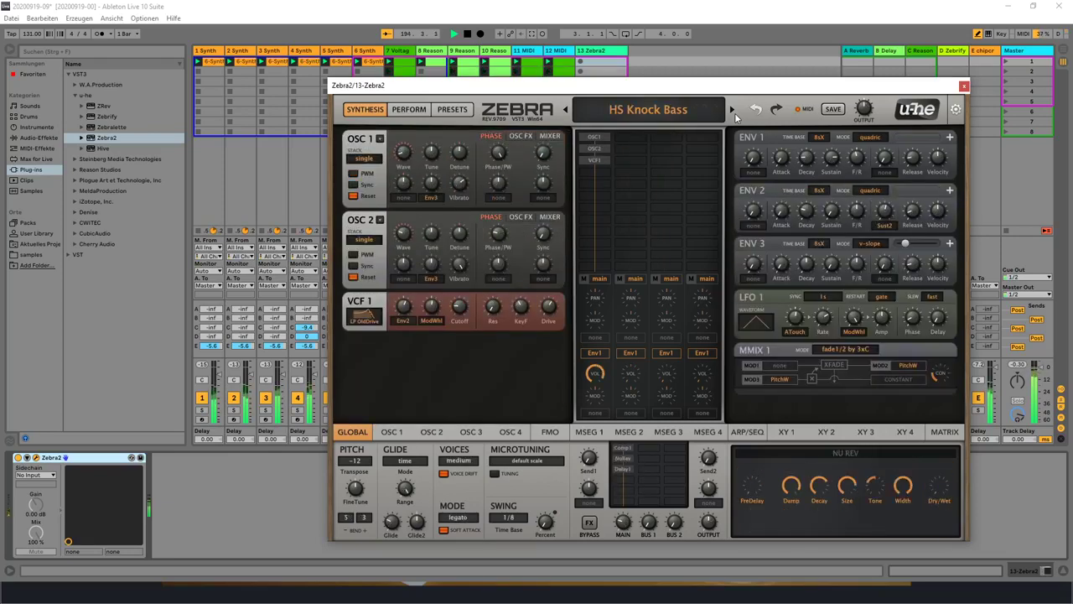
{"action": "left_click", "coordinate": [732, 112]}
{"action": "left_click", "coordinate": [733, 112]}
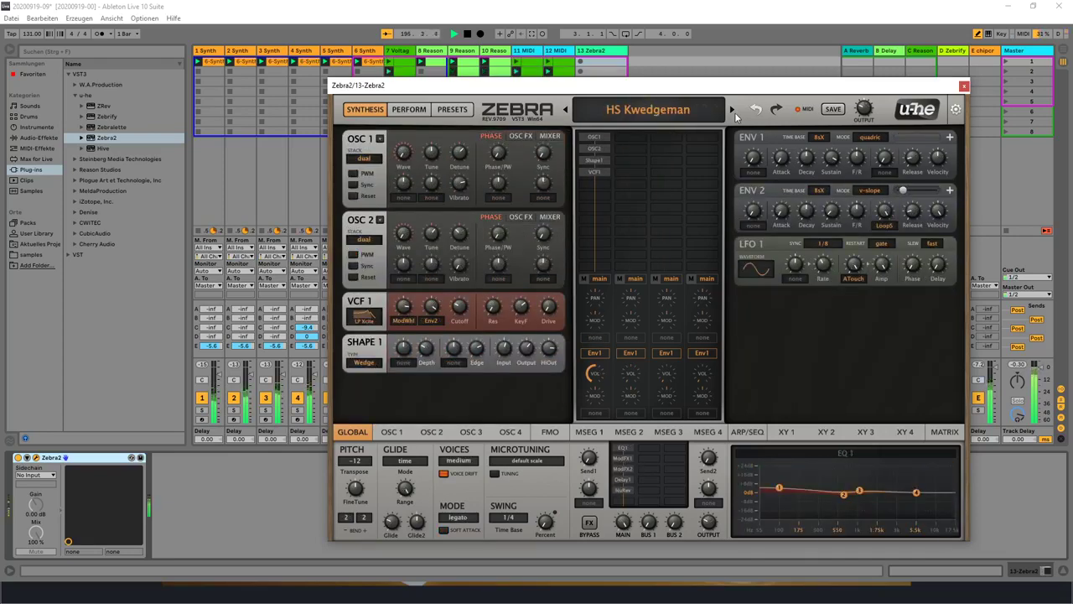
{"action": "left_click", "coordinate": [732, 113]}
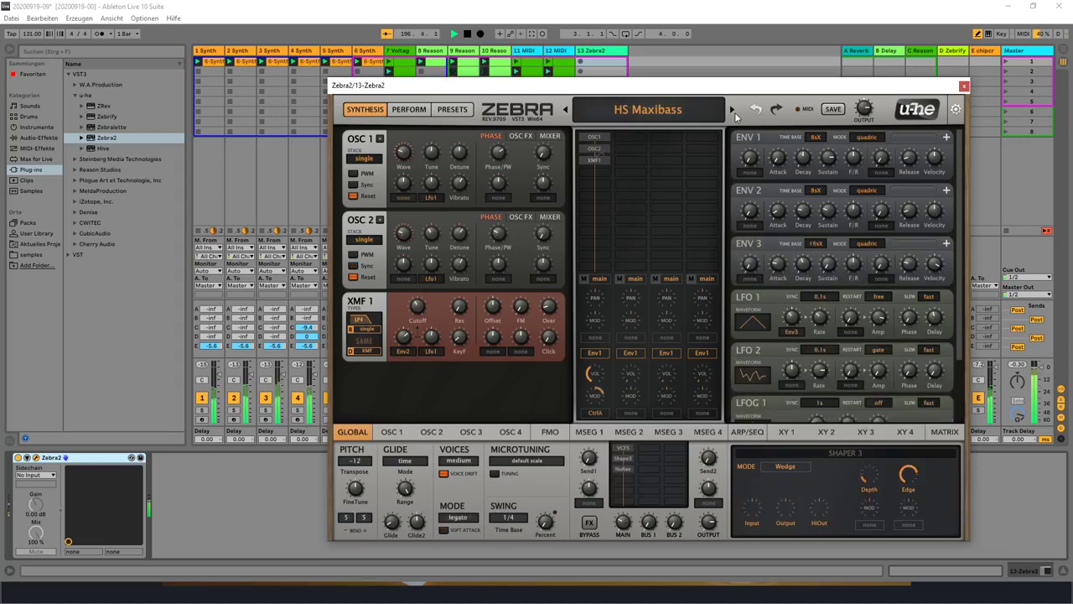
{"action": "left_click", "coordinate": [733, 113]}
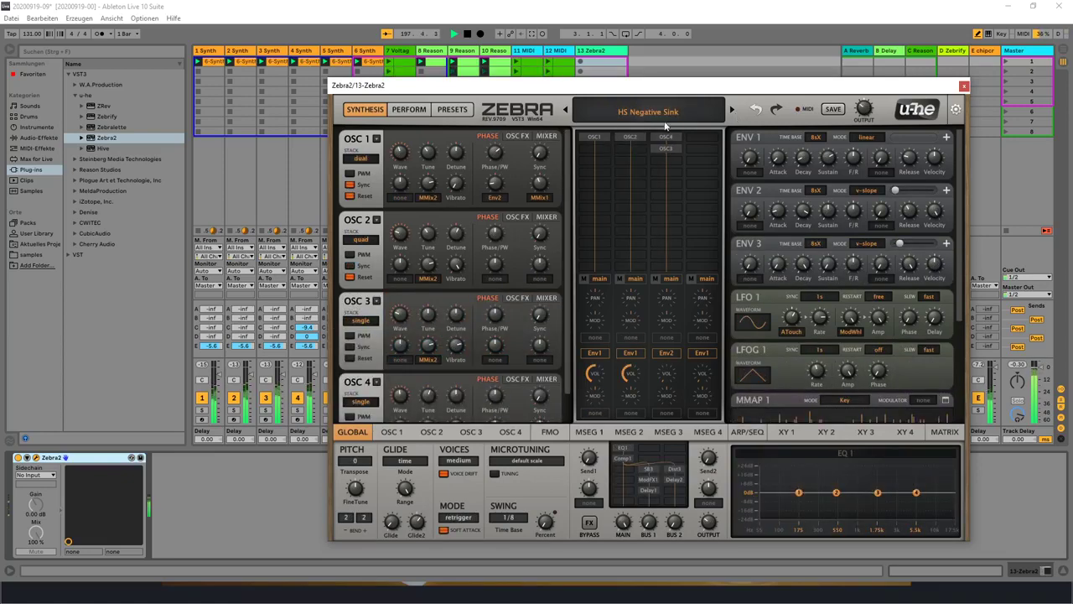
Step: Go back one preset from HS Negative Sink, close the Zebra2 window and start recording a clip on track 13 Zebra2
{"action": "left_click", "coordinate": [566, 110]}
{"action": "left_click", "coordinate": [964, 85]}
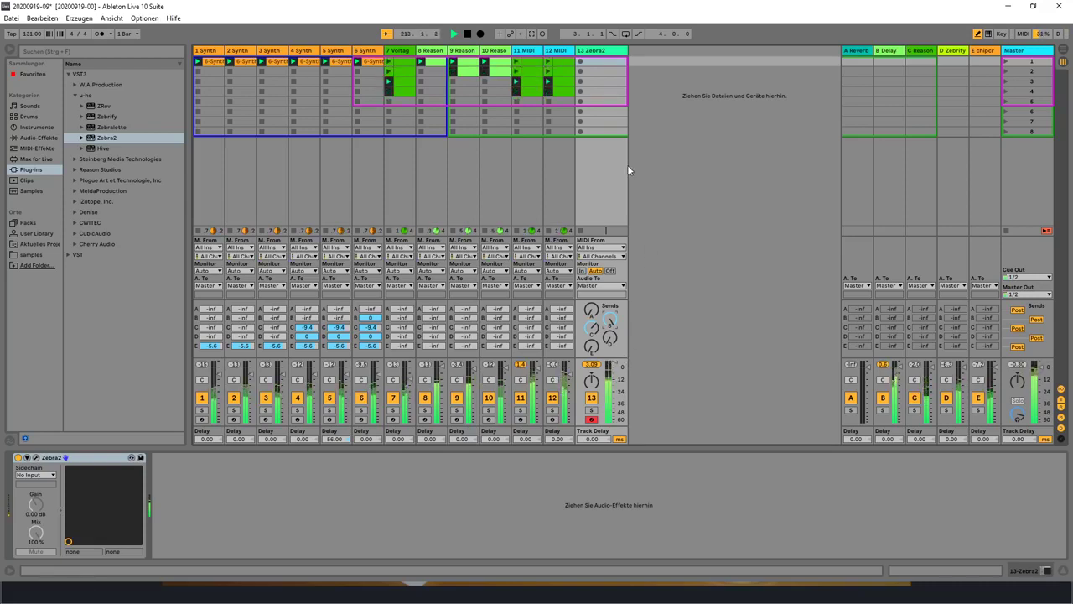
{"action": "left_click", "coordinate": [543, 37]}
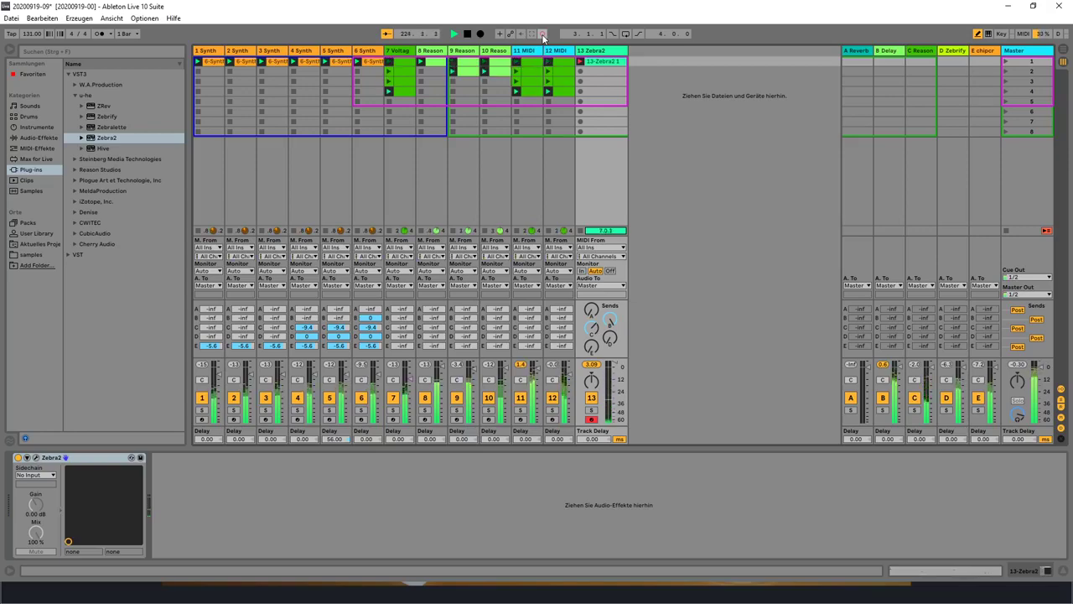
Step: Stop session recording and open the recorded Zebra2 clip on track 13 for note editing
{"action": "left_click", "coordinate": [543, 35]}
{"action": "left_click", "coordinate": [596, 62]}
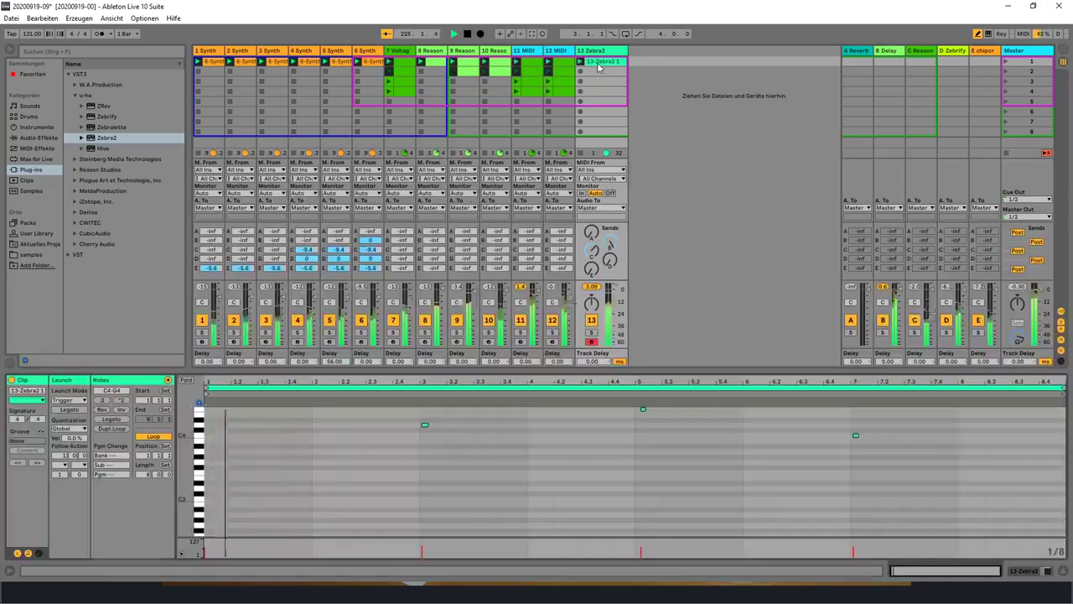
{"action": "left_click", "coordinate": [472, 488]}
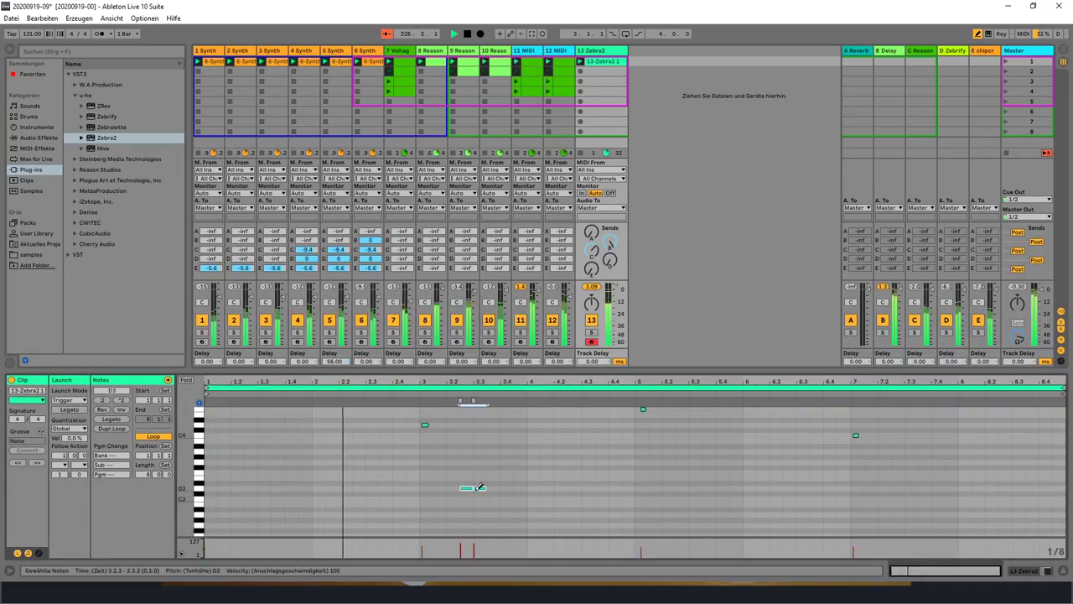
{"action": "key", "text": "ctrl+u"}
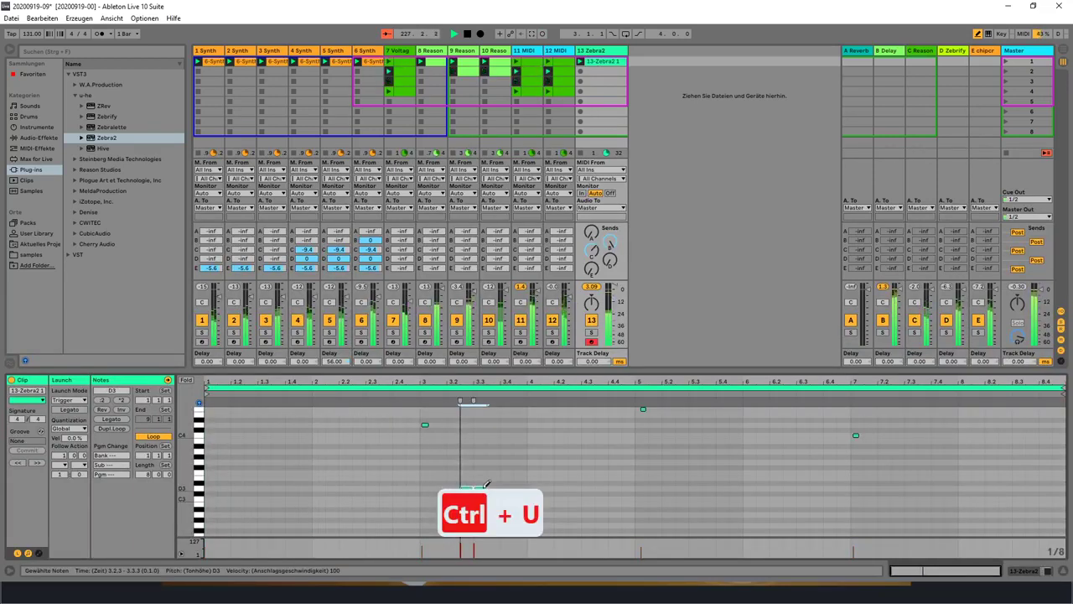
{"action": "key", "text": "ctrl+z"}
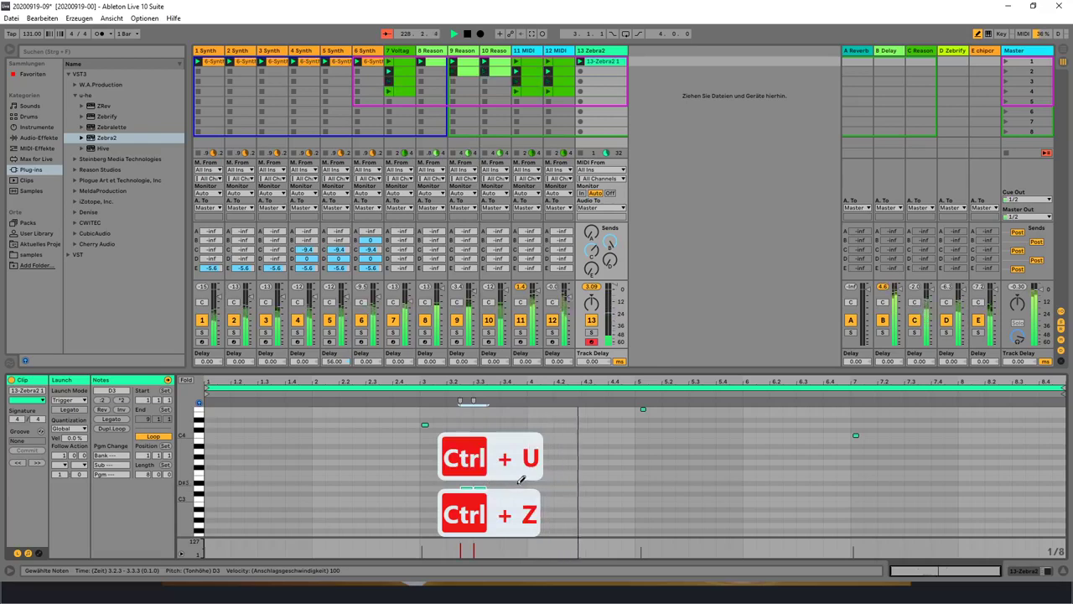
{"action": "key", "text": "Escape"}
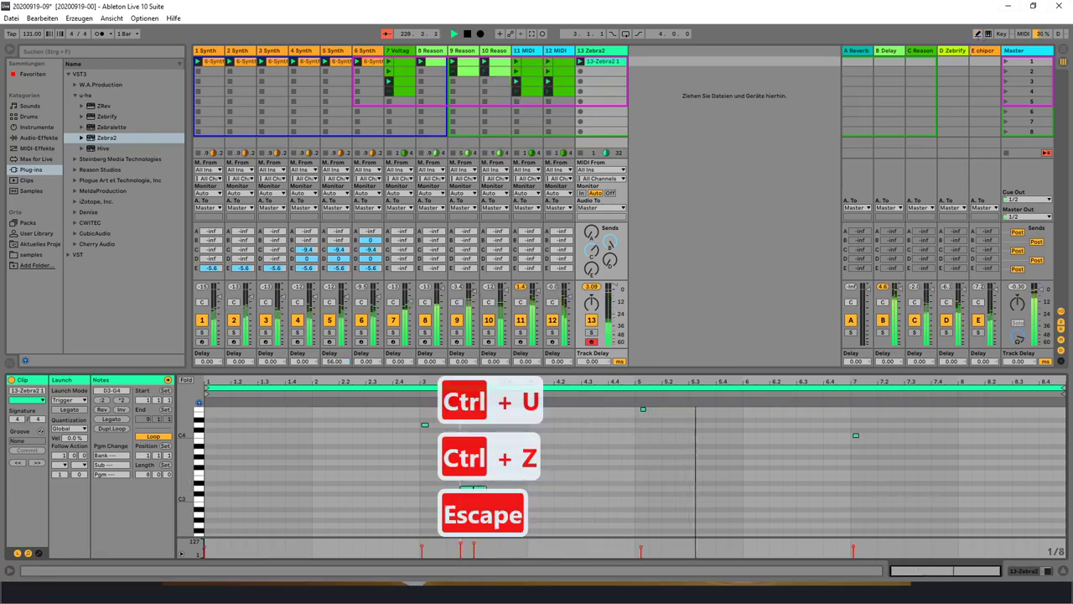
{"action": "left_click_drag", "start_coordinate": [647, 505], "coordinate": [450, 489]}
{"action": "key", "text": "Delete"}
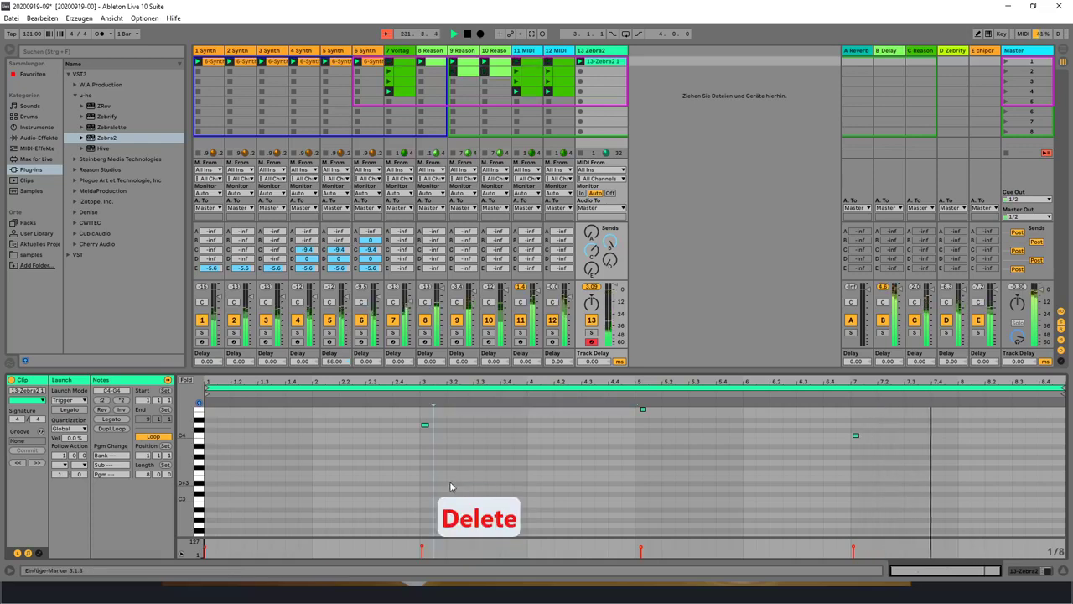
Step: Save the Live set and quantize the notes in the track 13 Zebra2 clip
{"action": "left_click", "coordinate": [639, 471]}
{"action": "key", "text": "ctrl+s"}
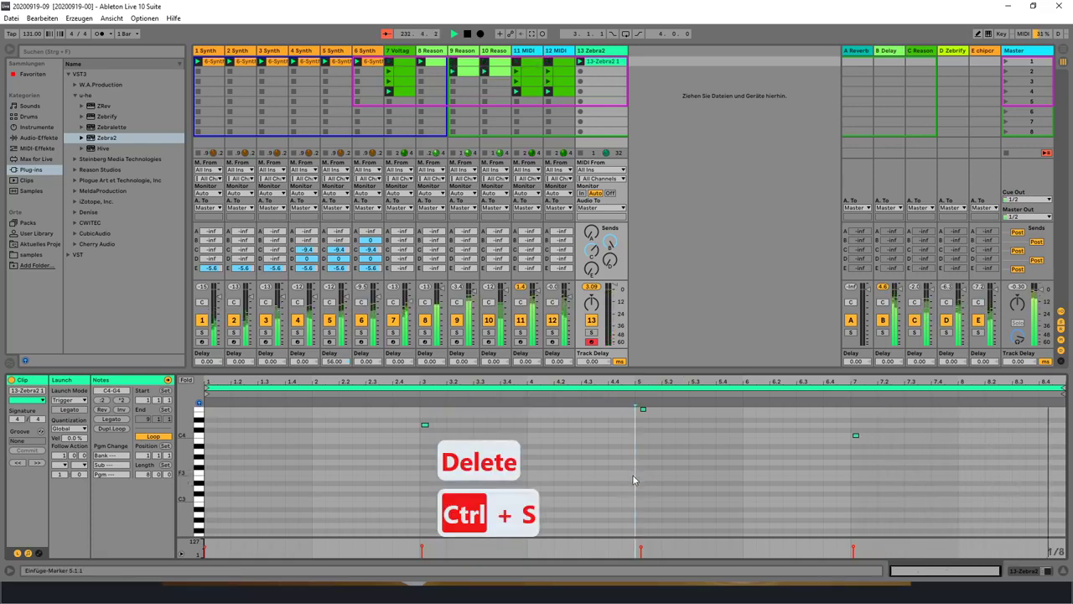
{"action": "key", "text": "ctrl+u"}
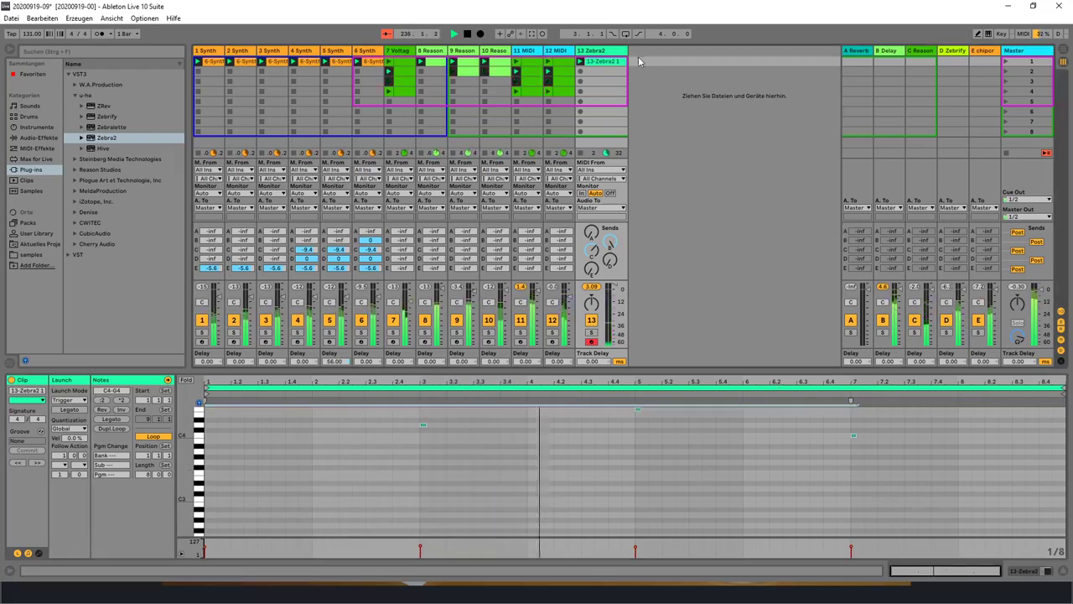
Step: Narrow the Zebra2 track 13 and set its send C to -2.0 dB
{"action": "left_click_drag", "start_coordinate": [626, 51], "coordinate": [605, 51]}
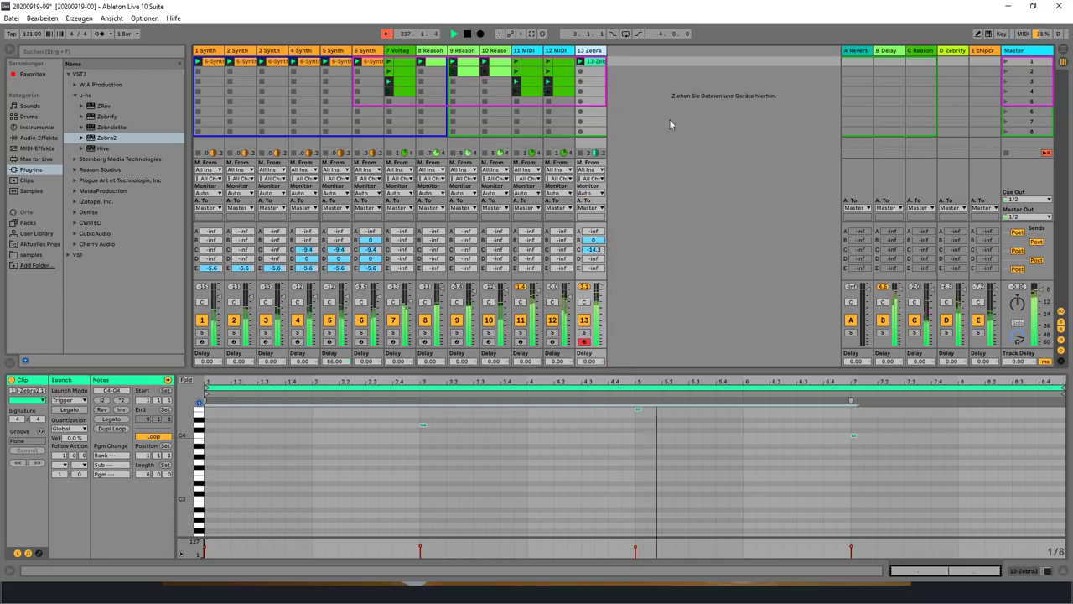
{"action": "left_click_drag", "start_coordinate": [593, 248], "coordinate": [592, 209]}
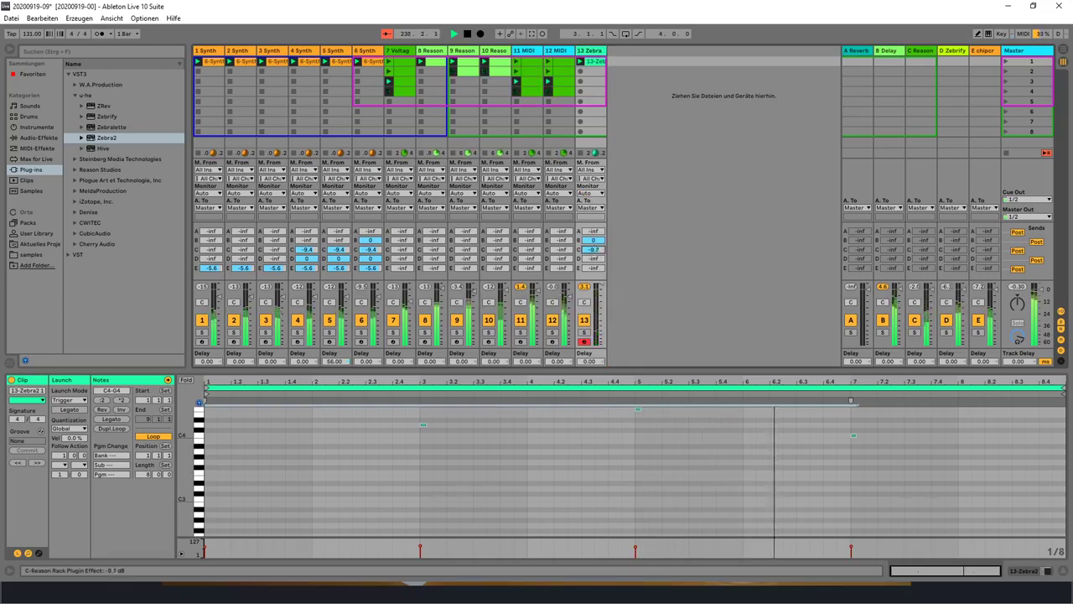
{"action": "left_click_drag", "start_coordinate": [593, 249], "coordinate": [593, 260]}
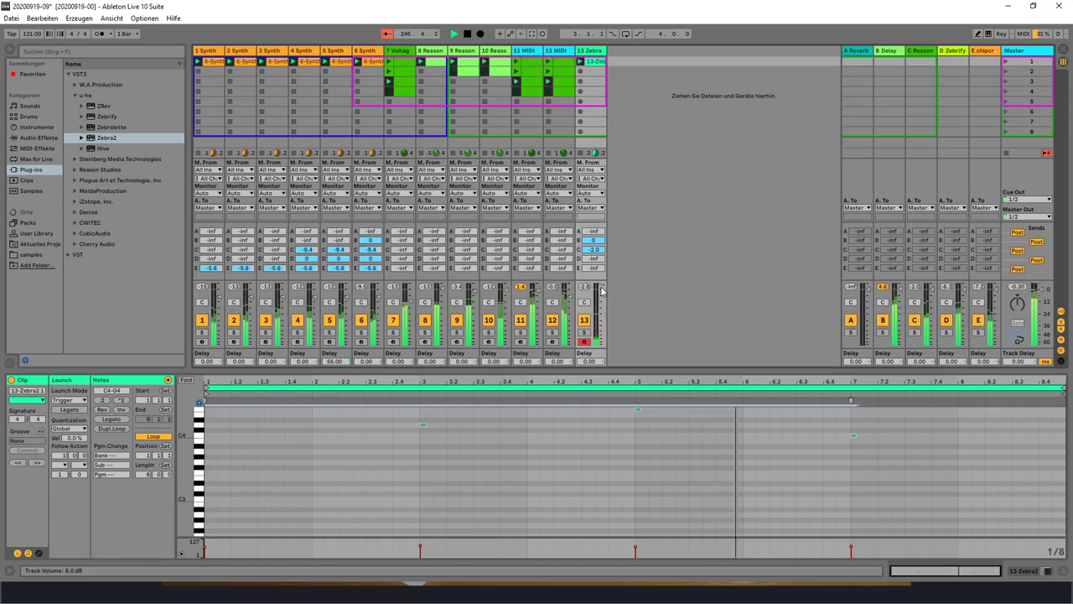
Step: Duplicate the Zebra2 track 13 together with its clip
{"action": "right_click", "coordinate": [594, 50]}
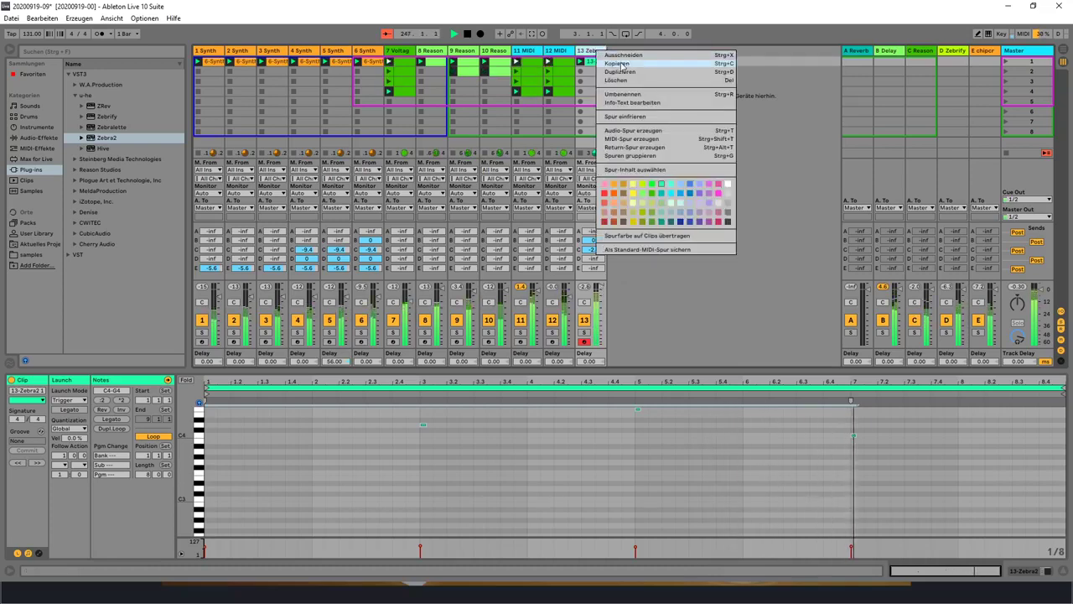
{"action": "left_click", "coordinate": [622, 69]}
{"action": "left_click", "coordinate": [622, 69]}
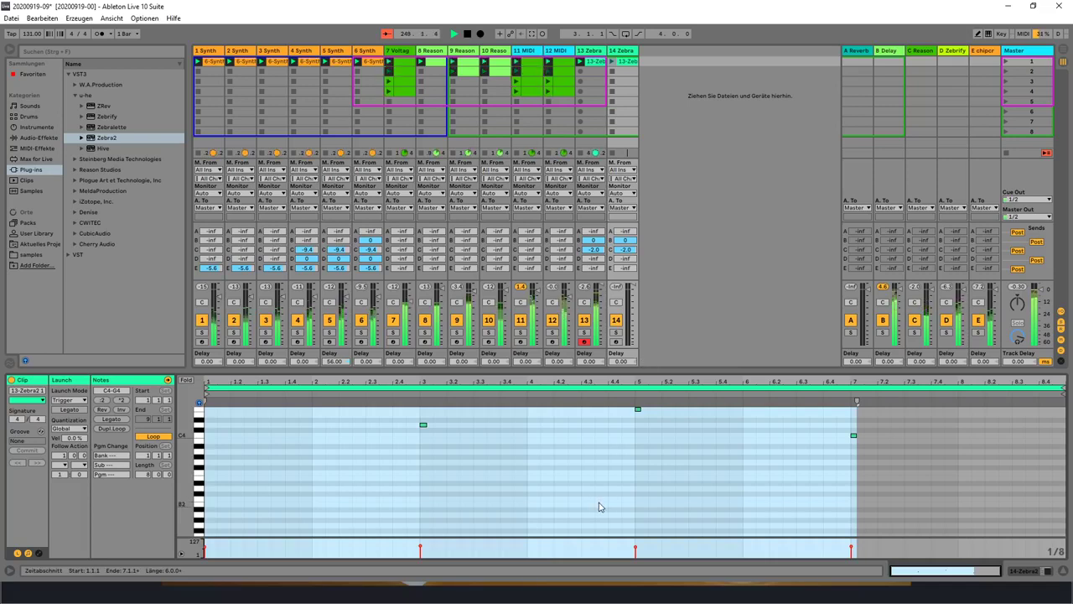
Step: Arm track 14 for recording and delete all notes from its duplicated Zebra2 clip
{"action": "left_click", "coordinate": [616, 341]}
{"action": "left_click", "coordinate": [606, 438]}
{"action": "key", "text": "ctrl+a"}
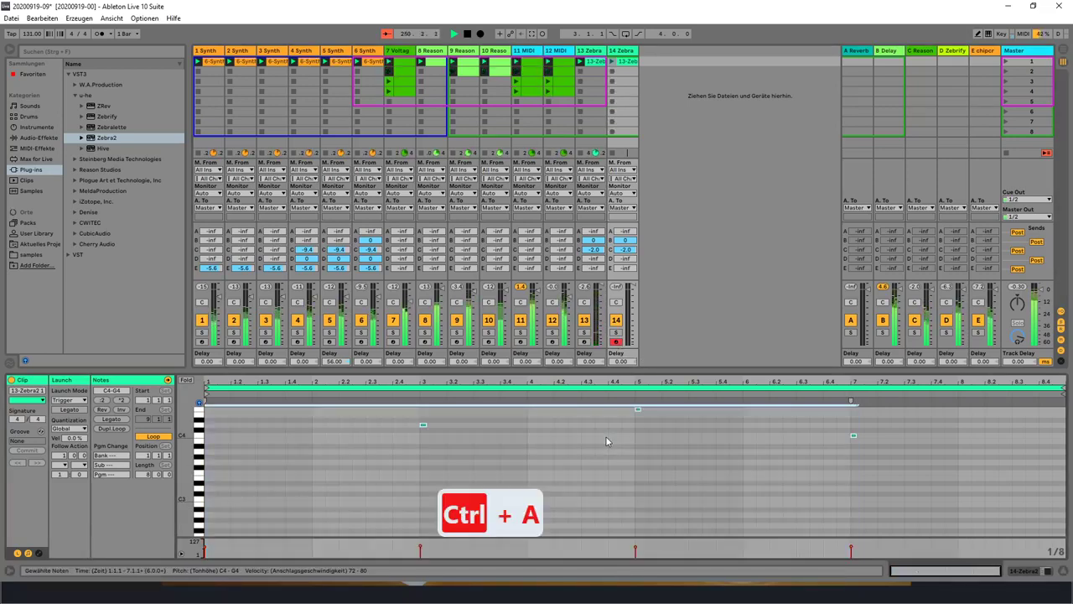
{"action": "key", "text": "Delete"}
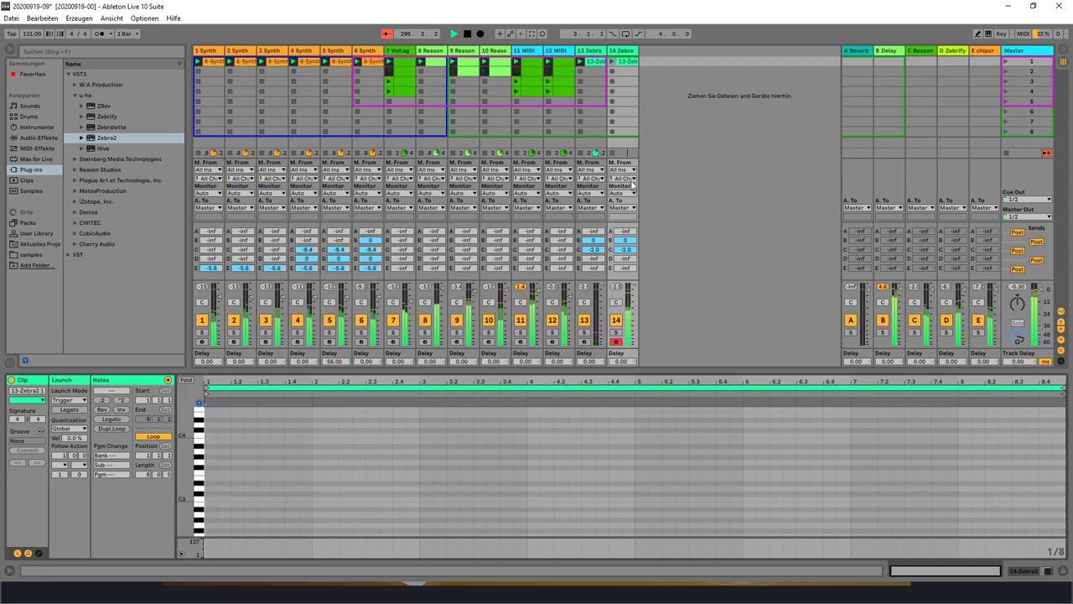
Step: Launch scene 1 and overdub a pattern of paired notes between C4 and G4 into the track 14 clip
{"action": "left_click", "coordinate": [1006, 63]}
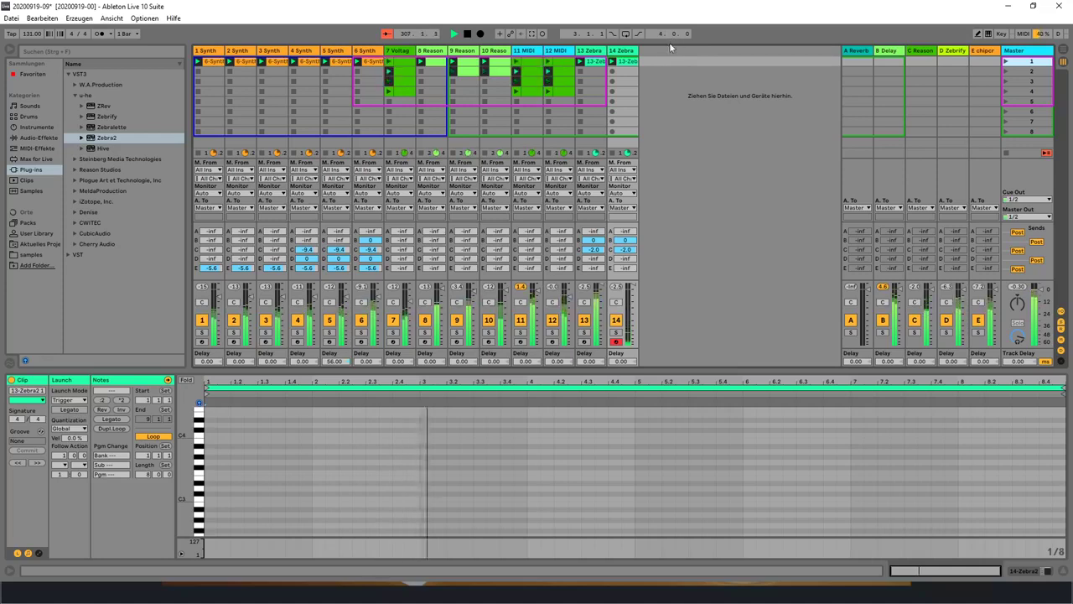
{"action": "left_click", "coordinate": [542, 36]}
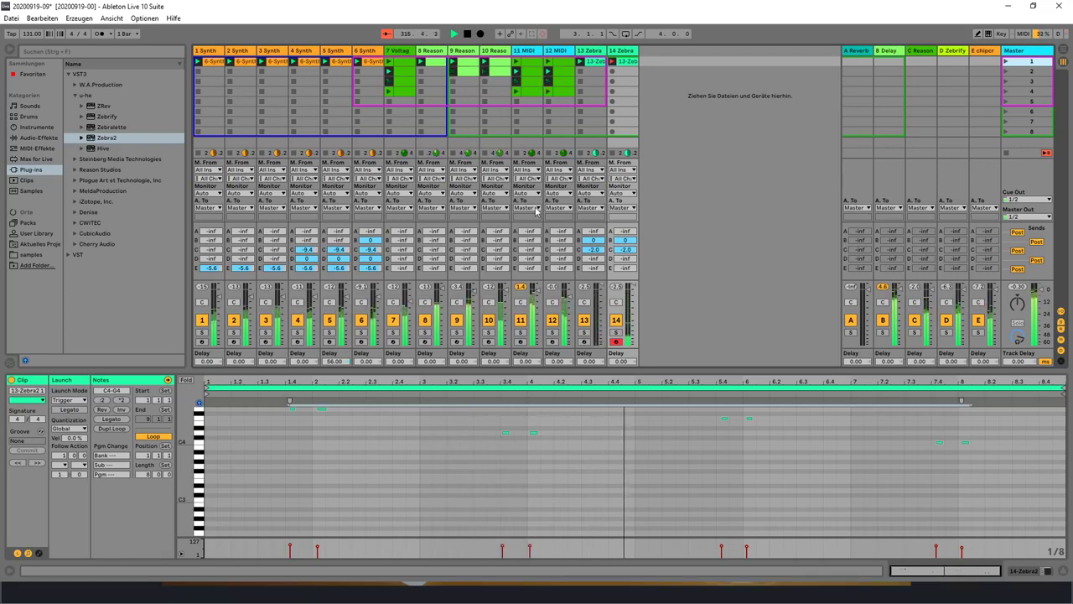
Step: Select all notes in the track 14 clip and quantize them
{"action": "left_click", "coordinate": [503, 466]}
{"action": "key", "text": "ctrl+a"}
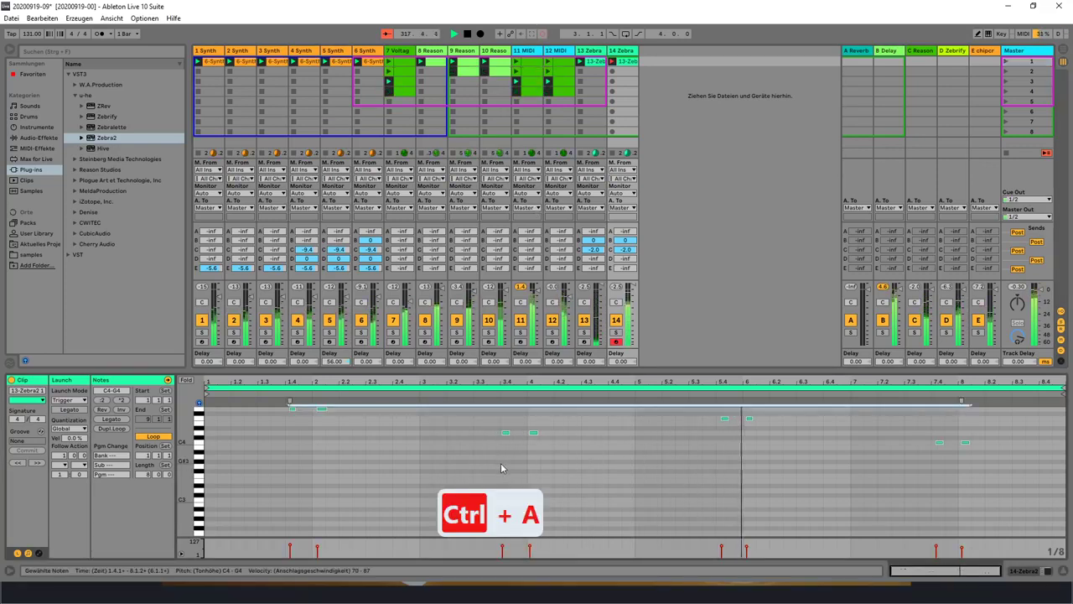
{"action": "key", "text": "ctrl+u"}
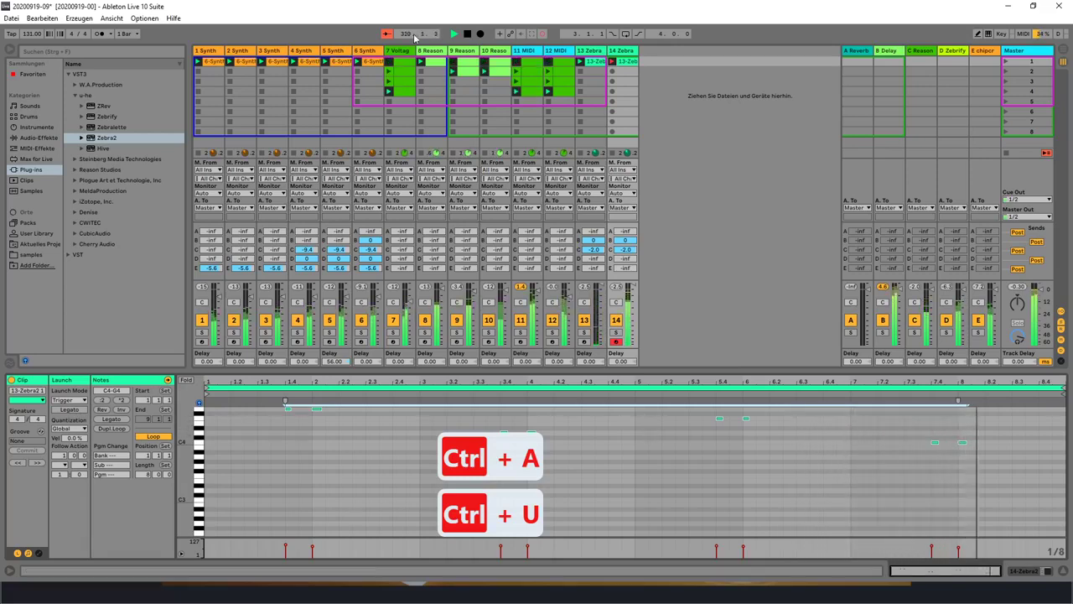
{"action": "key", "text": "space"}
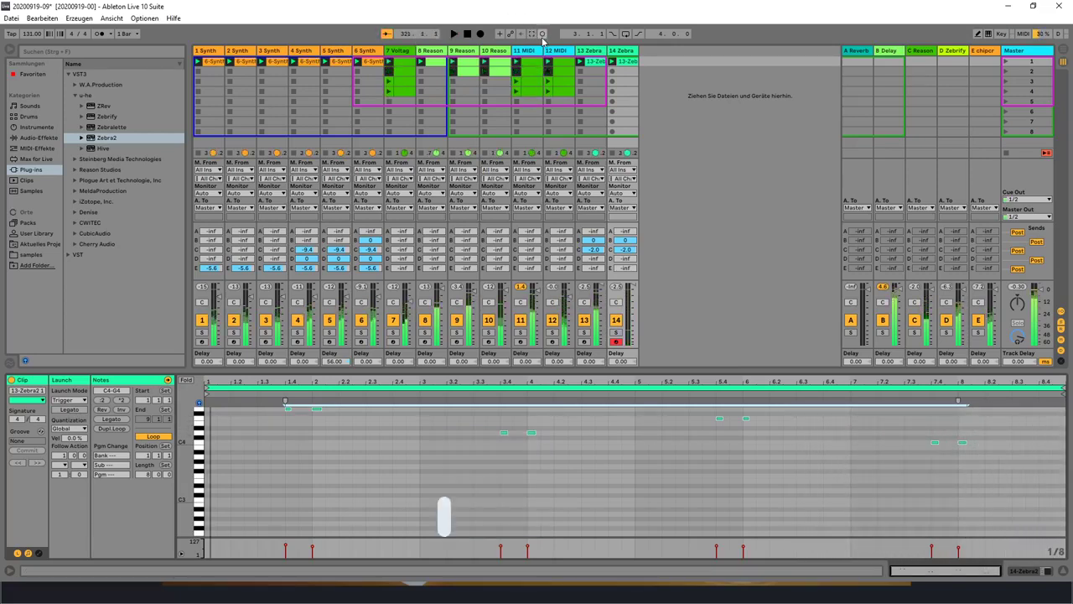
{"action": "key", "text": "ctrl+s"}
{"action": "key", "text": "ctrl+shift+s"}
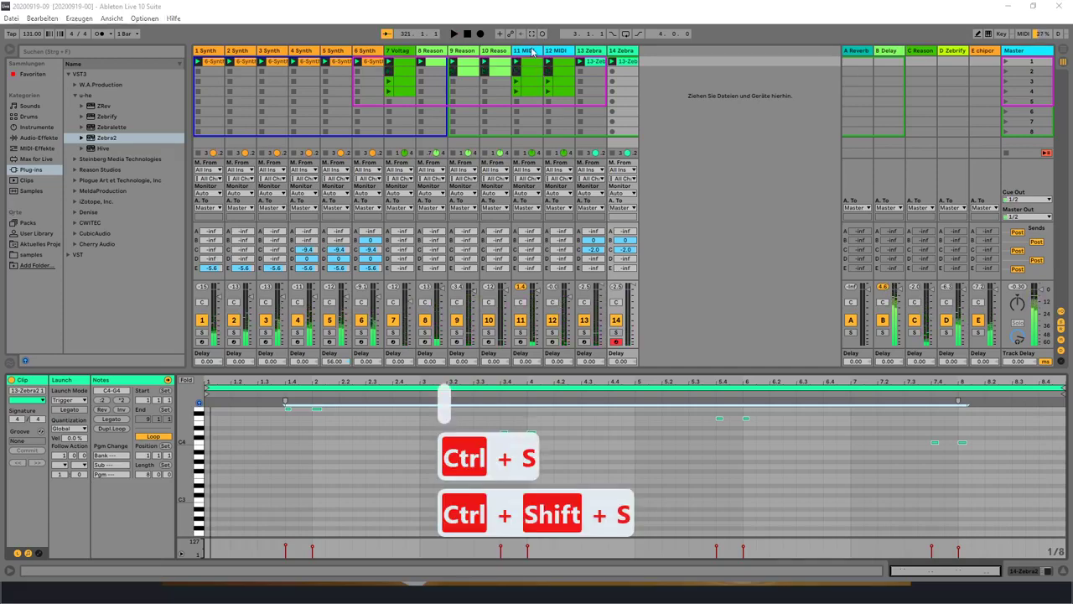
{"action": "left_click", "coordinate": [138, 268]}
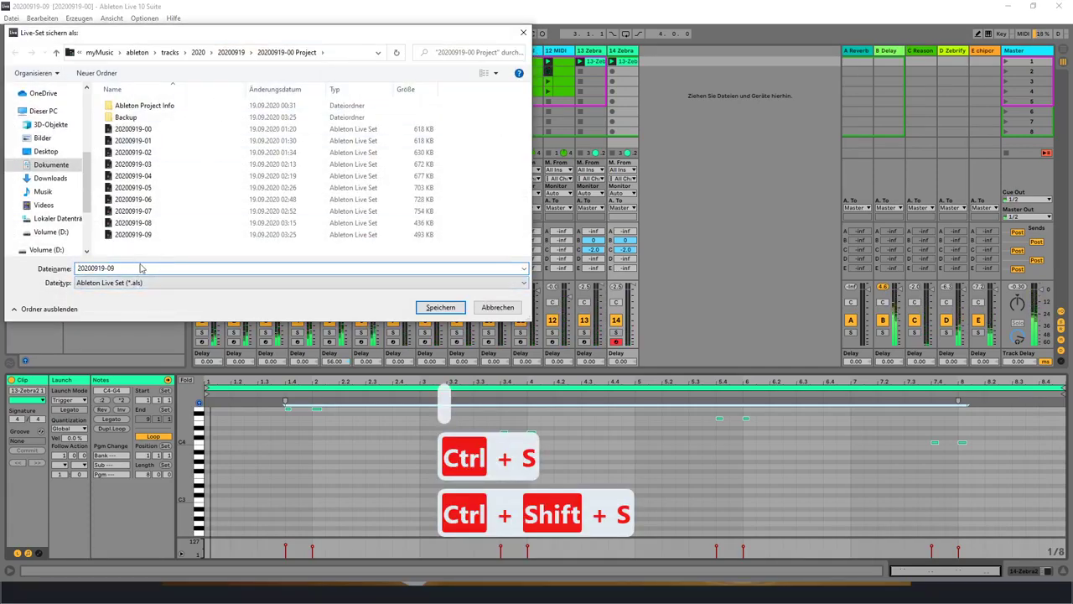
{"action": "key", "text": "BackSpace"}
{"action": "key", "text": "BackSpace"}
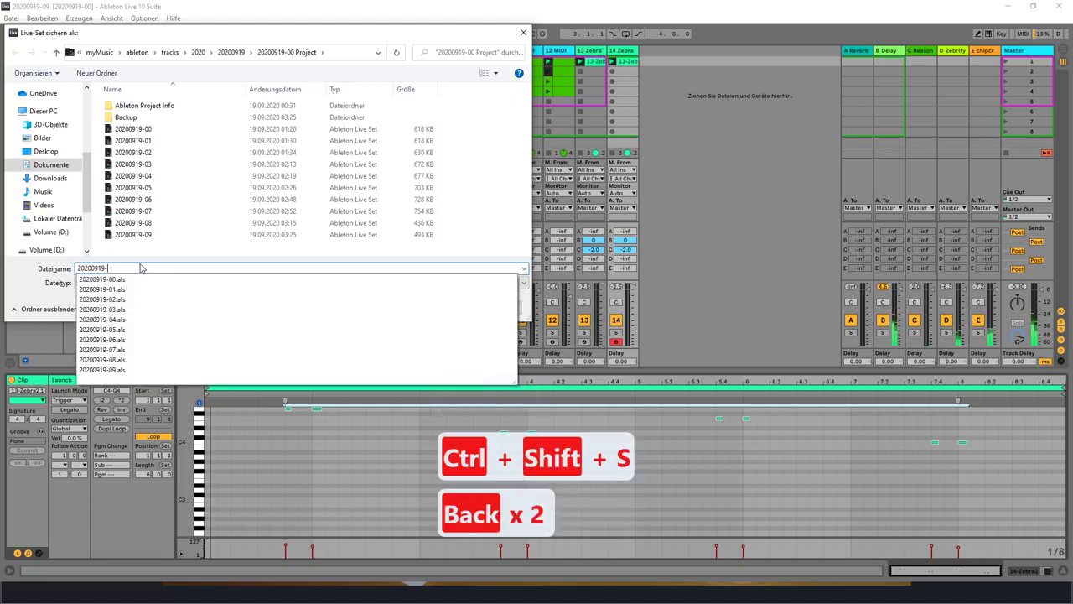
{"action": "type", "text": "10"}
{"action": "key", "text": "Return"}
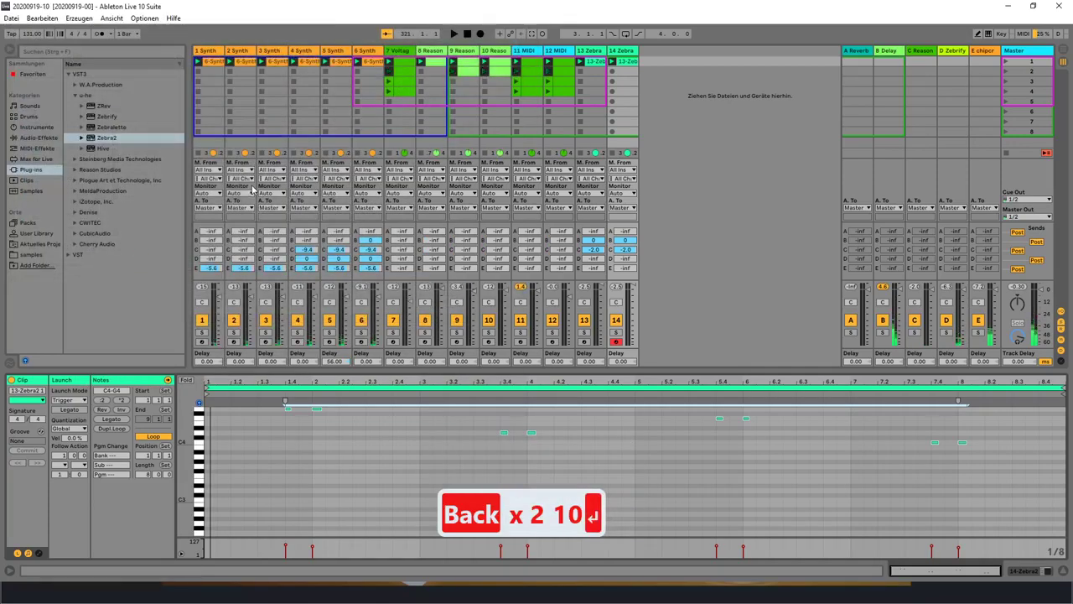
Step: With scene 1 playing, duplicate the Zebra2 track 14 and delete all notes from the copy's clip
{"action": "left_click", "coordinate": [1007, 62]}
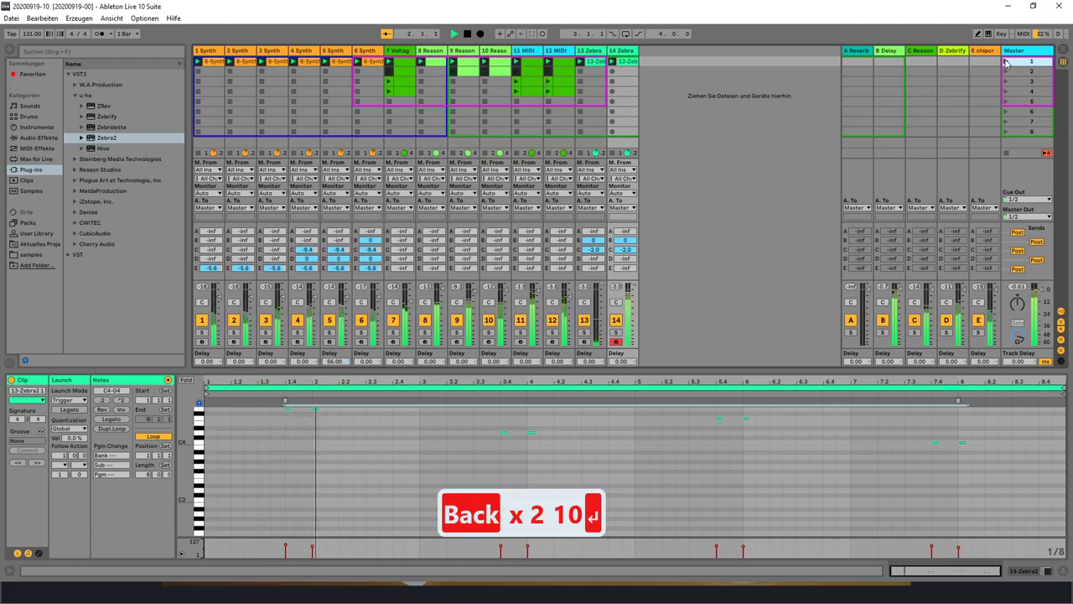
{"action": "right_click", "coordinate": [625, 57]}
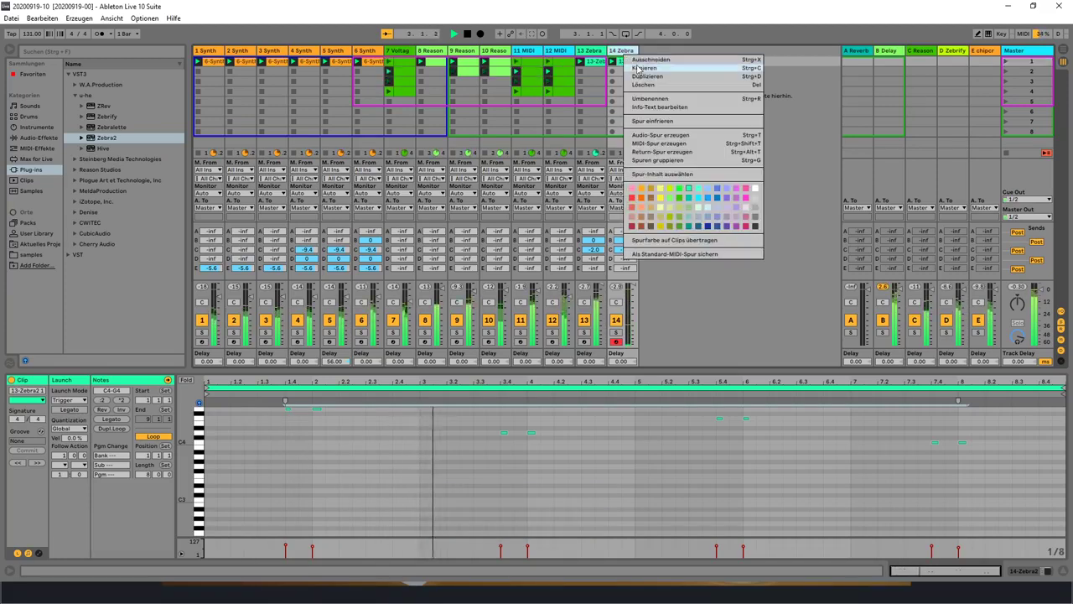
{"action": "left_click", "coordinate": [646, 69]}
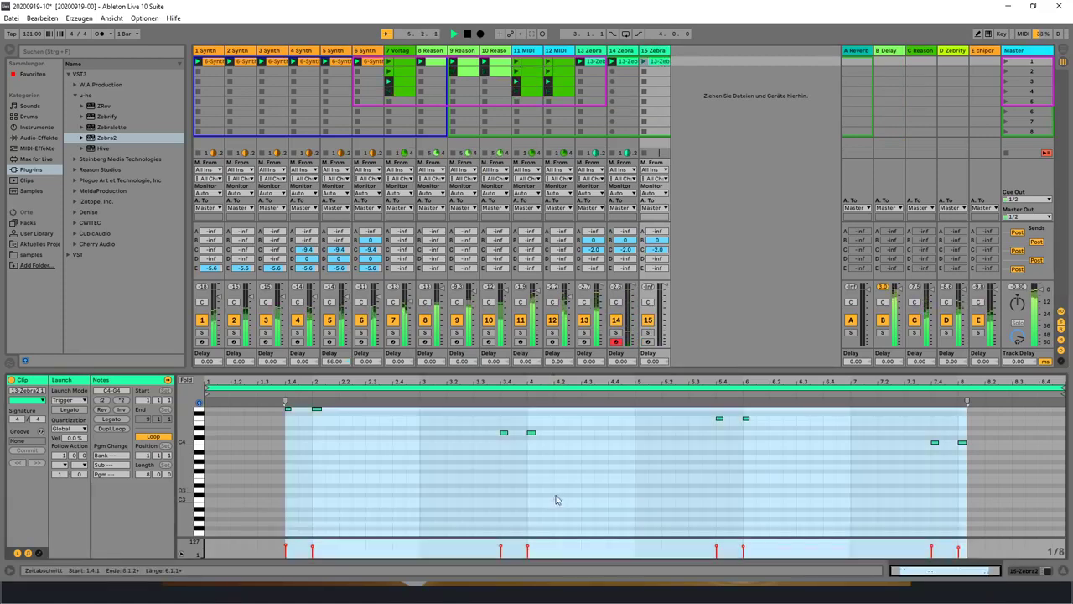
{"action": "key", "text": "ctrl+a"}
{"action": "key", "text": "Delete"}
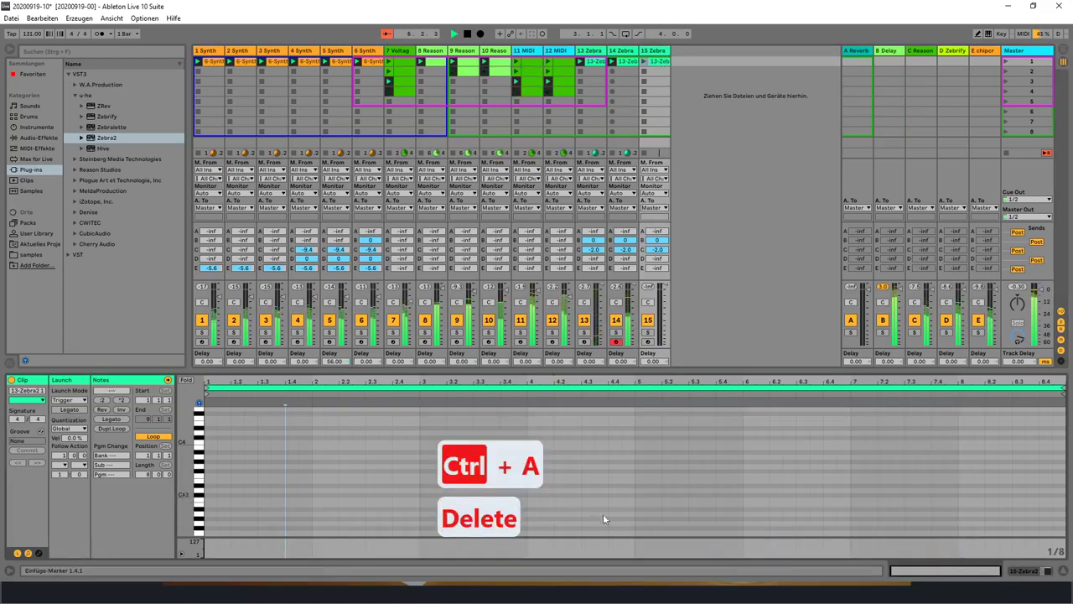
Step: Launch scene 1, arm track 15 and overdub a melody between G4 and F5 into its empty Zebra2 clip
{"action": "left_click", "coordinate": [1008, 61]}
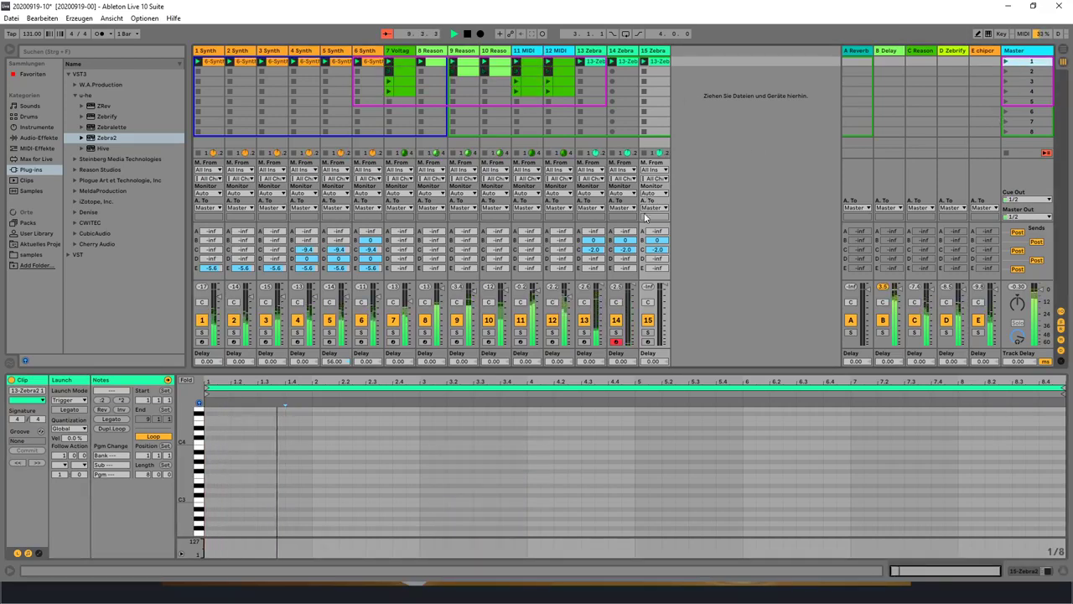
{"action": "left_click", "coordinate": [647, 342]}
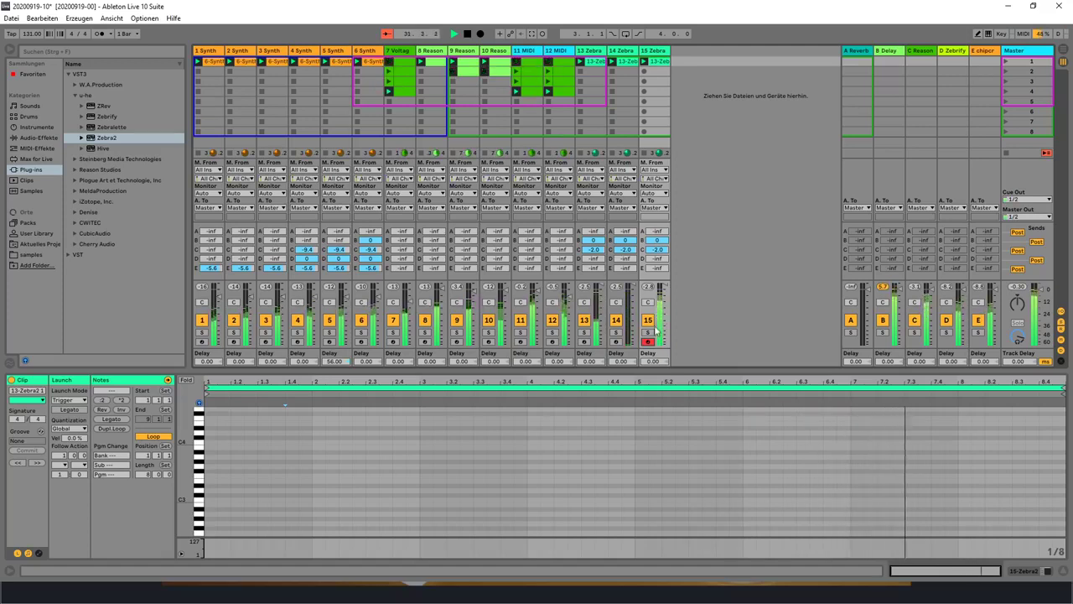
{"action": "left_click", "coordinate": [543, 35]}
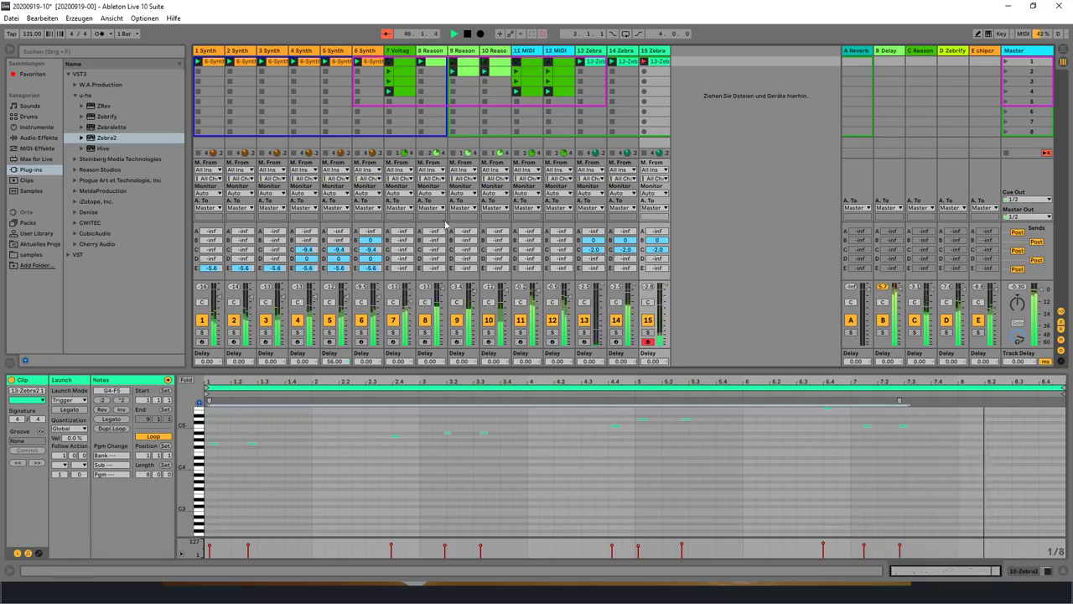
Step: Quantize all notes in the track 15 clip and save the Live set
{"action": "key", "text": "ctrl+a"}
{"action": "key", "text": "ctrl+s"}
{"action": "key", "text": "ctrl+u"}
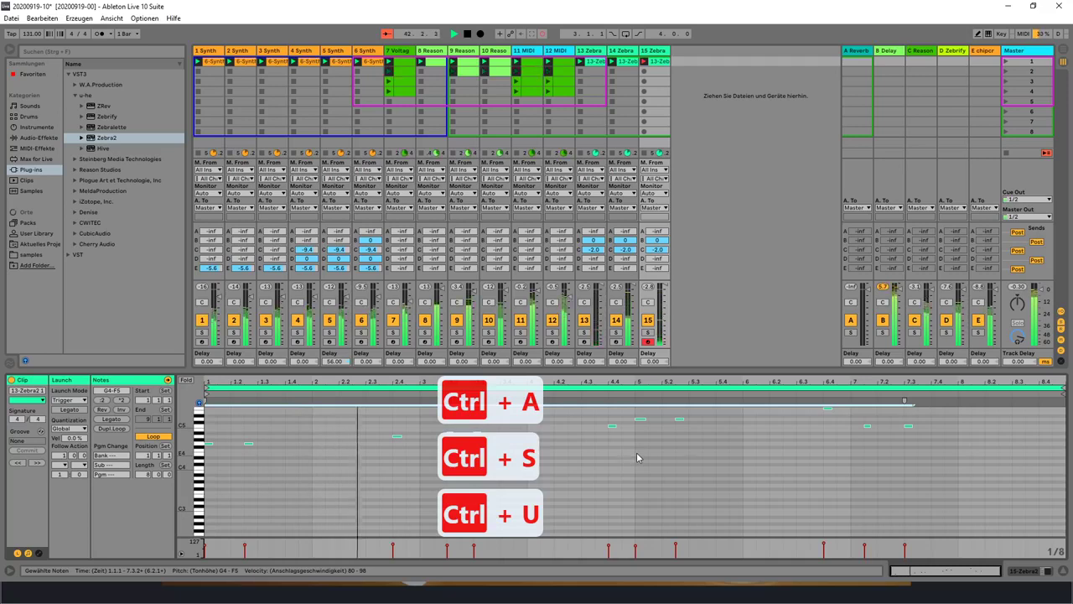
{"action": "left_click", "coordinate": [637, 452]}
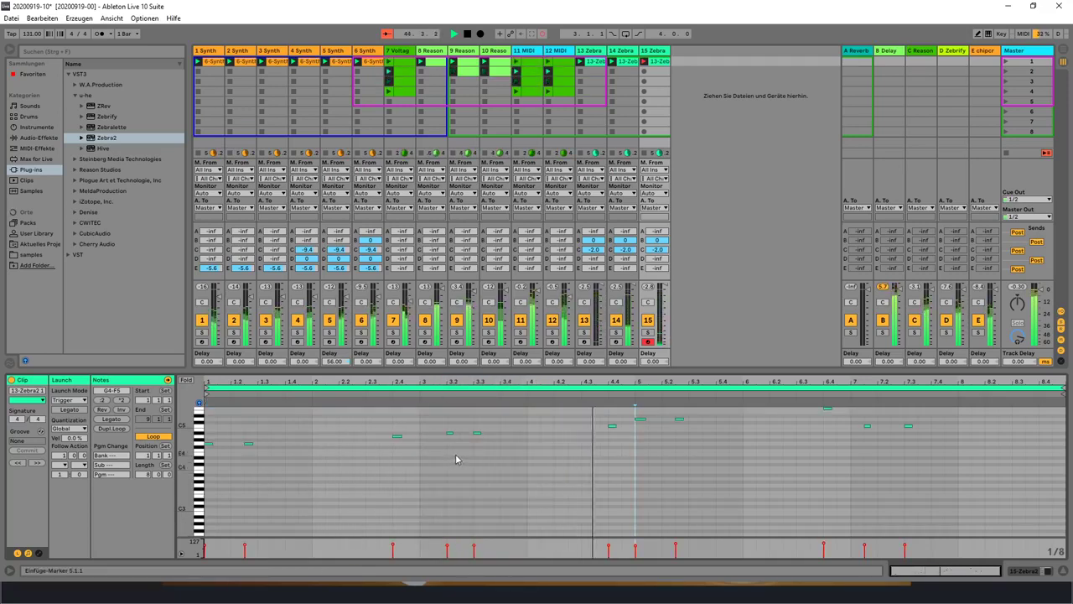
Step: Move the A#4 note near beat 3.2 two grid steps earlier, to the start of bar 3
{"action": "left_click_drag", "start_coordinate": [453, 454], "coordinate": [433, 434]}
{"action": "key", "text": "Left"}
{"action": "key", "text": "Left"}
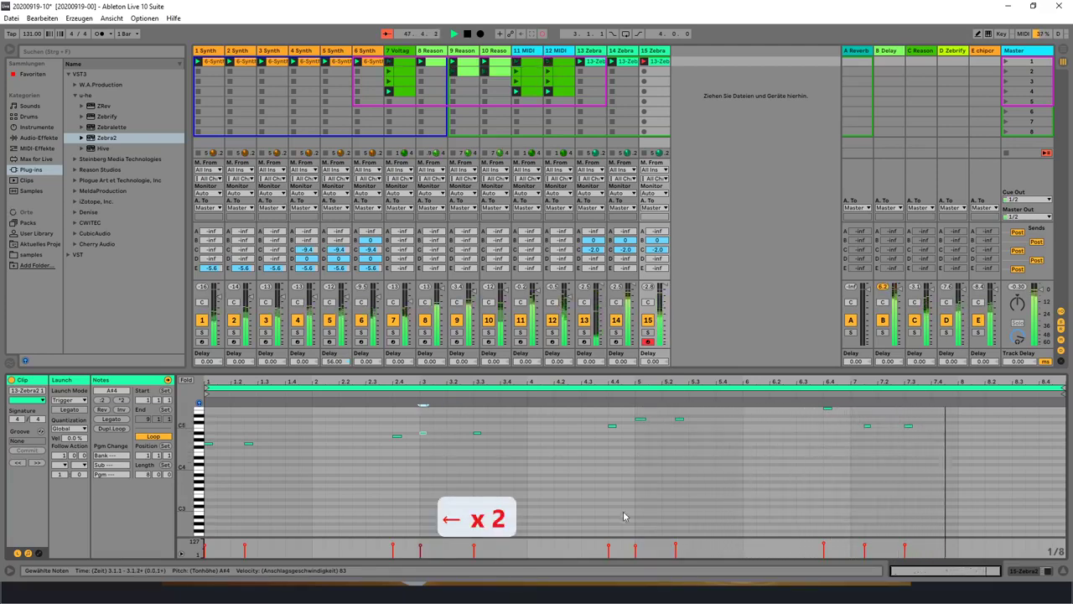
Step: Move the first G4 note of the track 15 clip one grid step later, to 1.1.3
{"action": "left_click_drag", "start_coordinate": [243, 473], "coordinate": [192, 436]}
{"action": "key", "text": "Right"}
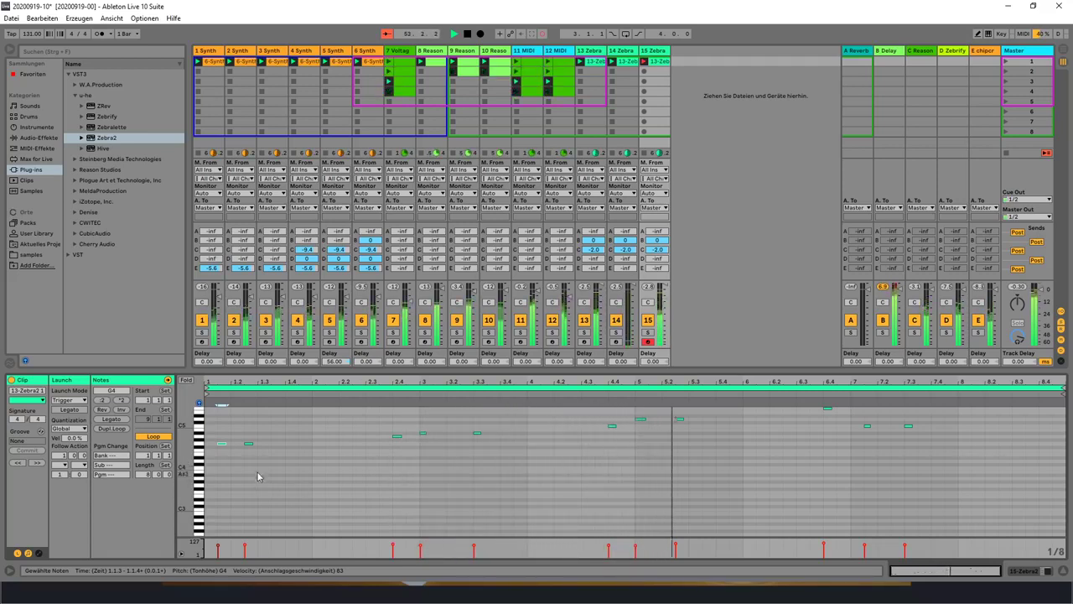
Step: Move the first G4 note of the track 15 clip to 1.1.1 and the first C5 note in bar 7 to the bar's start
{"action": "key", "text": "Left"}
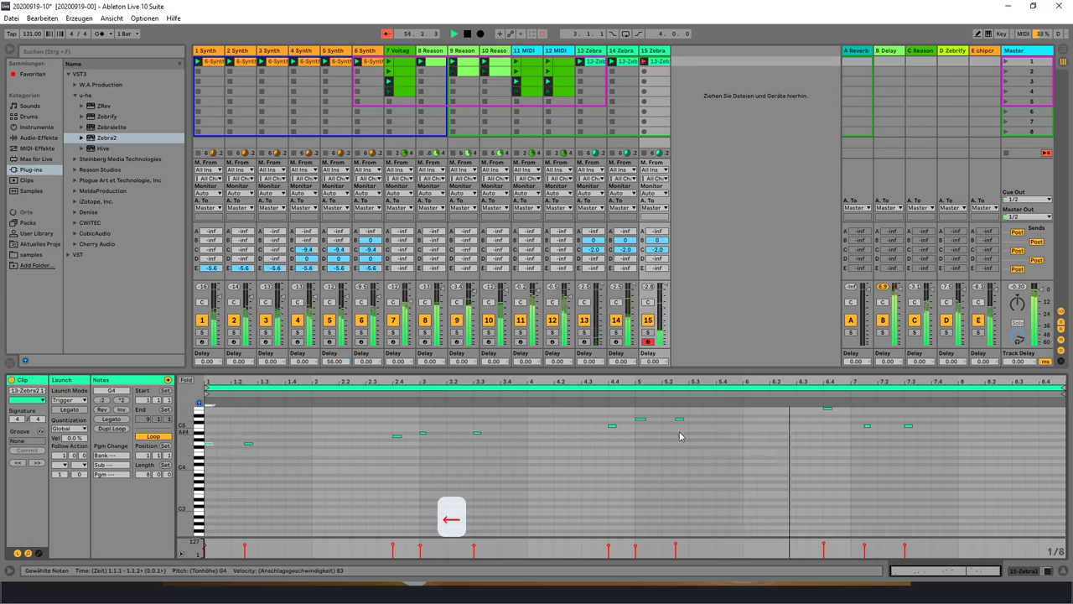
{"action": "left_click", "coordinate": [867, 426]}
{"action": "key", "text": "Left"}
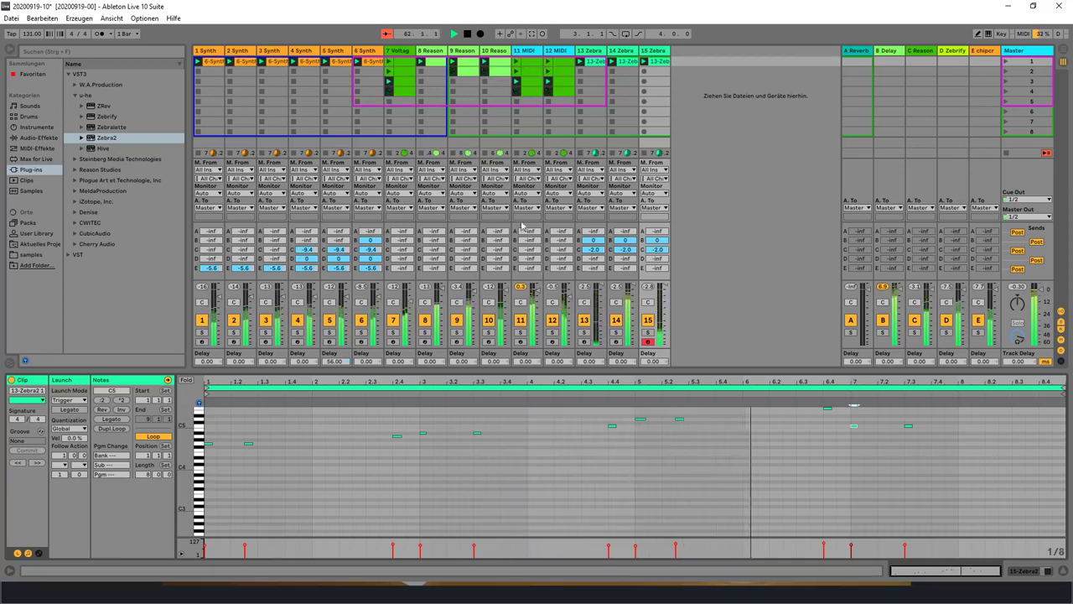
Step: Stop playback and relaunch scene 1 from the beginning
{"action": "key", "text": "space"}
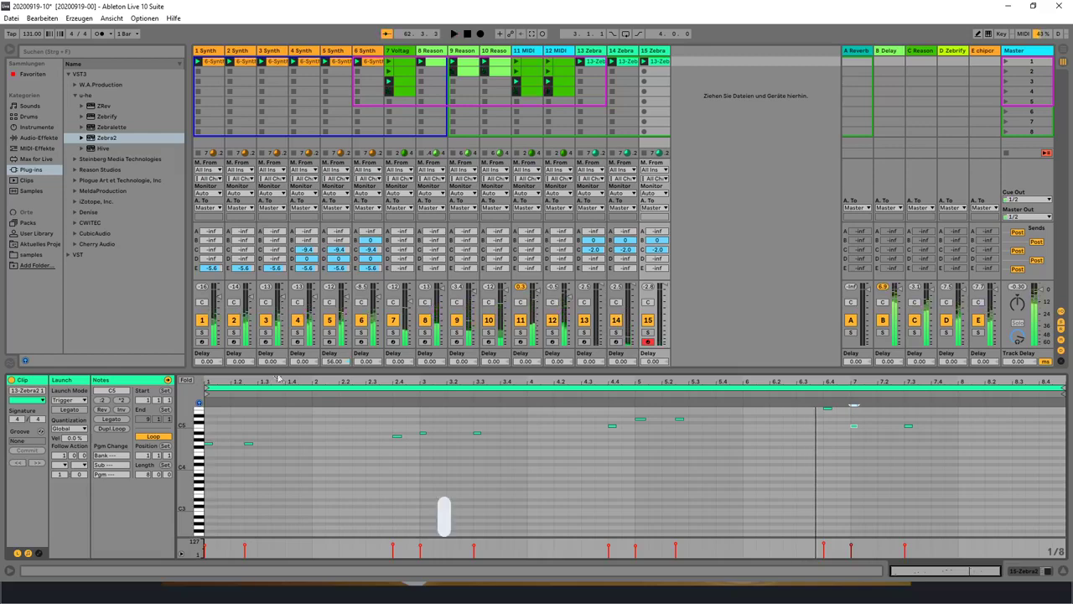
{"action": "key", "text": "space"}
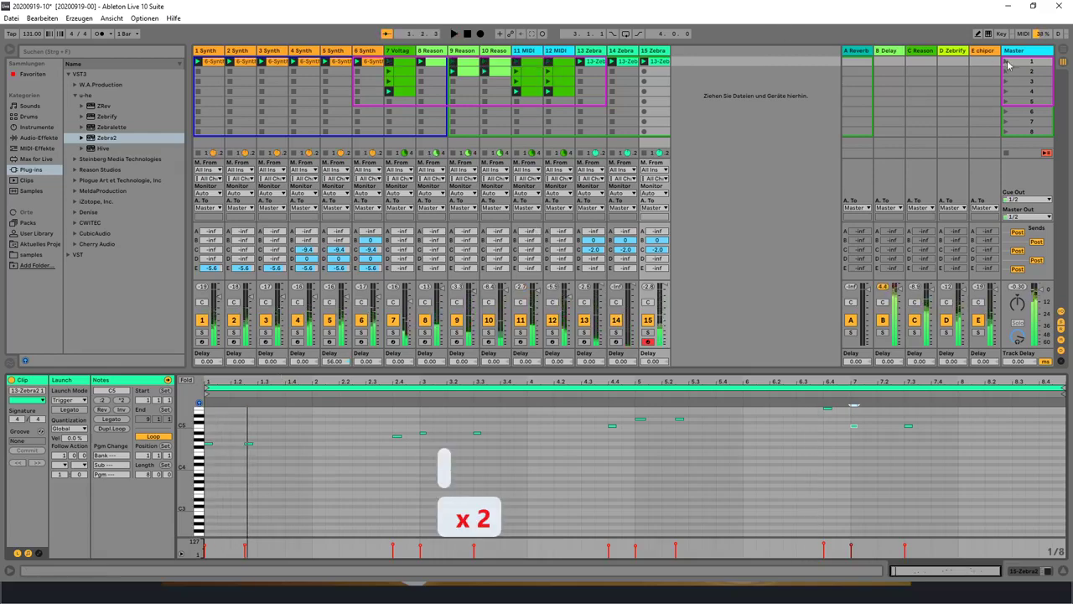
{"action": "key", "text": "alt+Tab"}
{"action": "key", "text": "alt+Tab"}
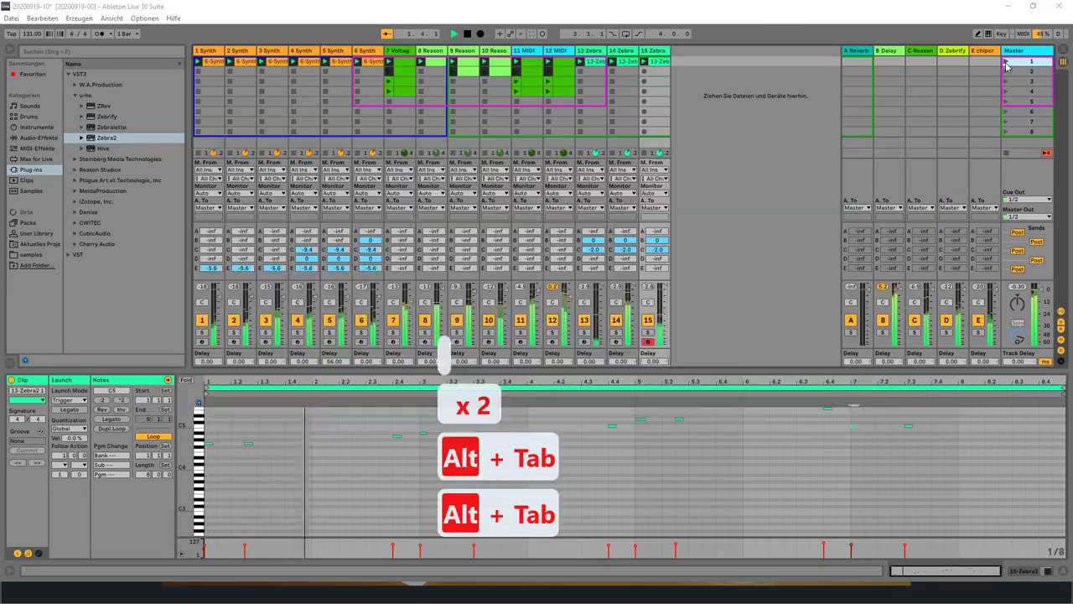
{"action": "key", "text": "alt+Tab"}
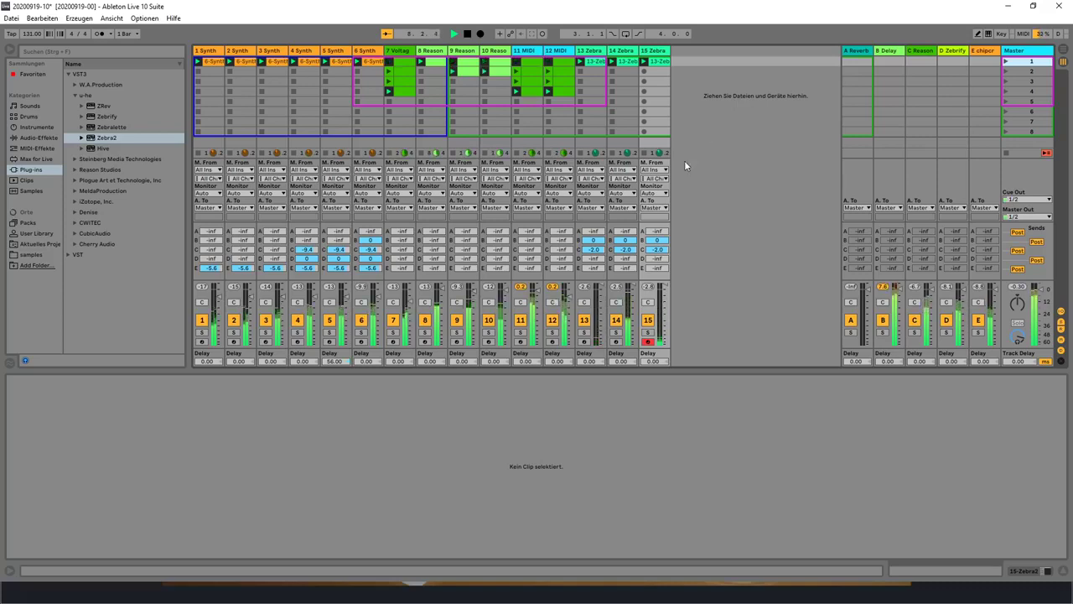
Step: Duplicate track 15 and delete all notes from the copied clip on track 16
{"action": "right_click", "coordinate": [660, 51]}
{"action": "left_click", "coordinate": [680, 71]}
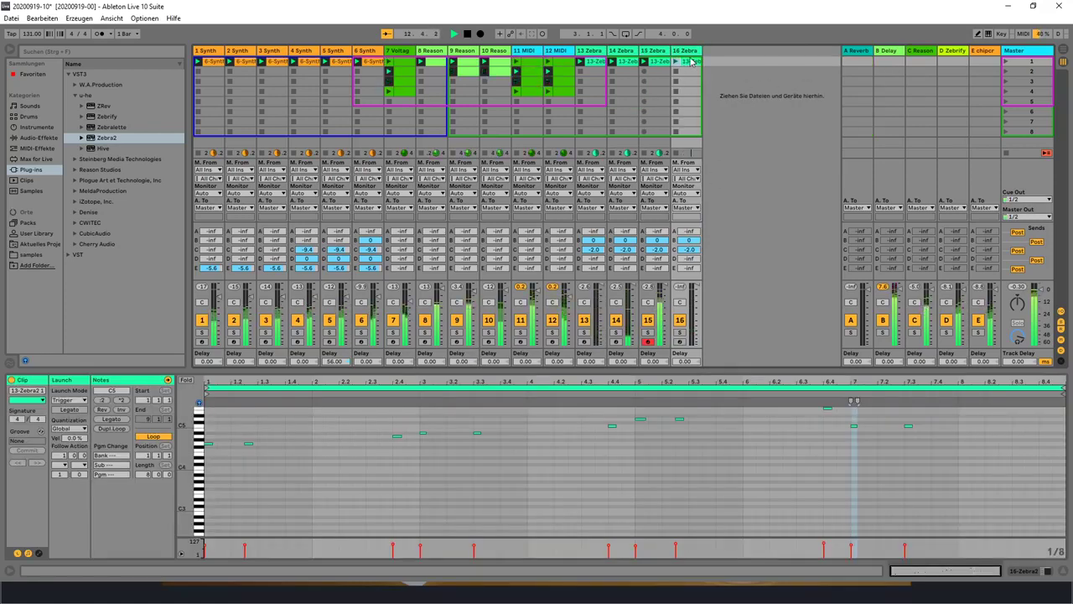
{"action": "key", "text": "ctrl+a"}
{"action": "key", "text": "Delete"}
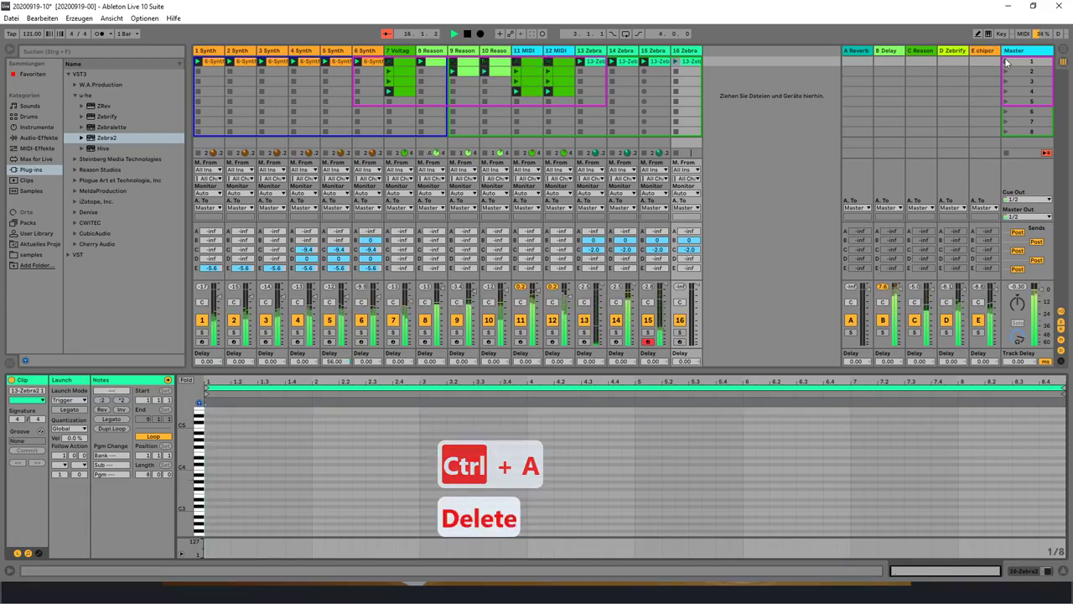
Step: Overdub a steady melody between G4 and F5 into the emptied Zebra2 clip on track 16
{"action": "left_click", "coordinate": [972, 73]}
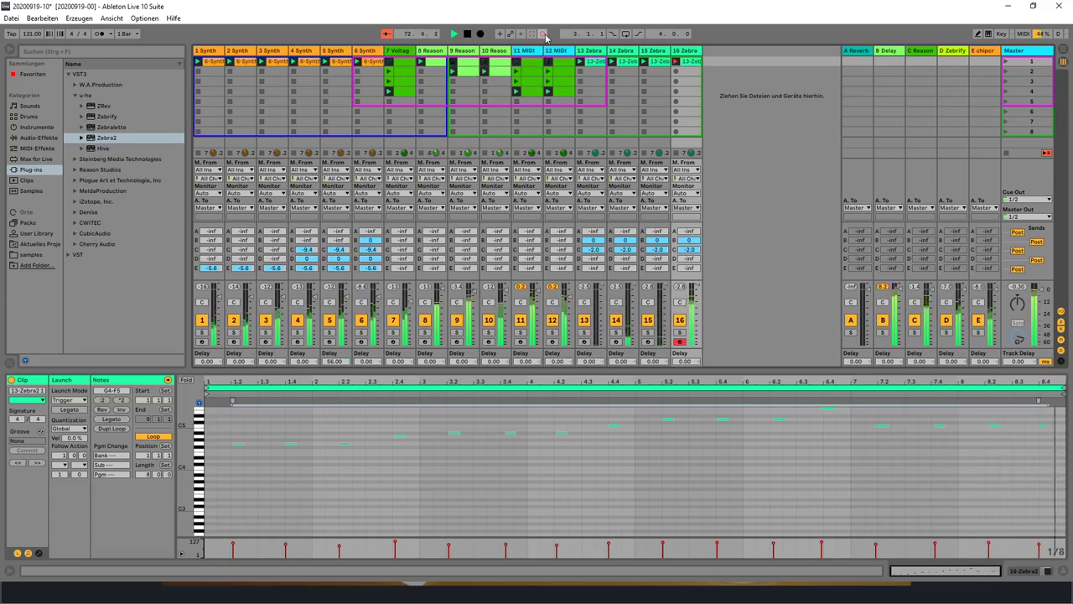
{"action": "left_click", "coordinate": [405, 510]}
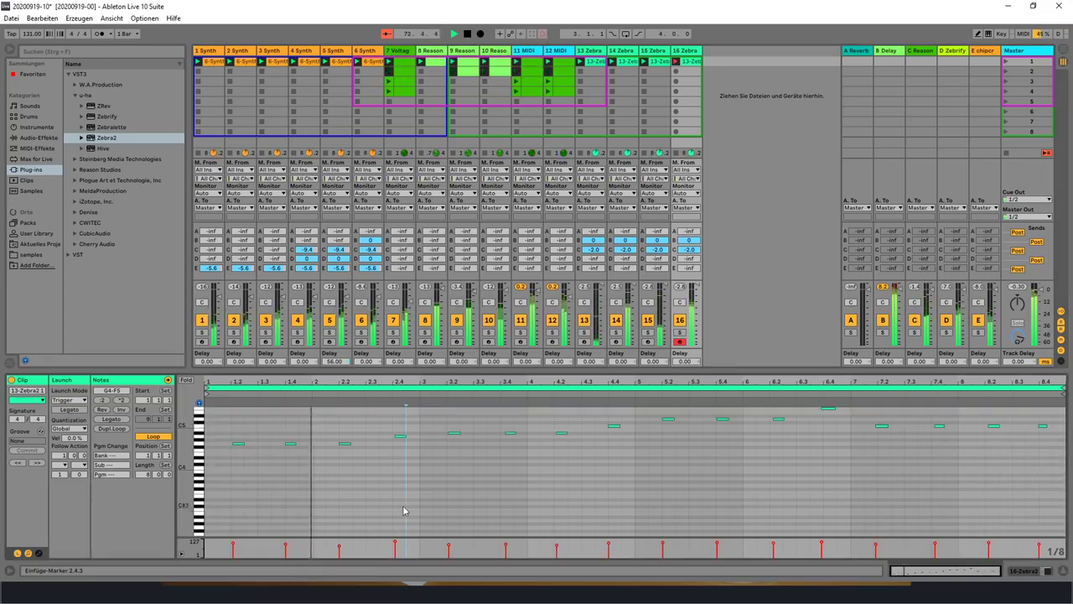
Step: Save the Live set and quantize all notes in the track 16 clip
{"action": "key", "text": "ctrl+s"}
{"action": "key", "text": "ctrl+a"}
{"action": "key", "text": "ctrl+u"}
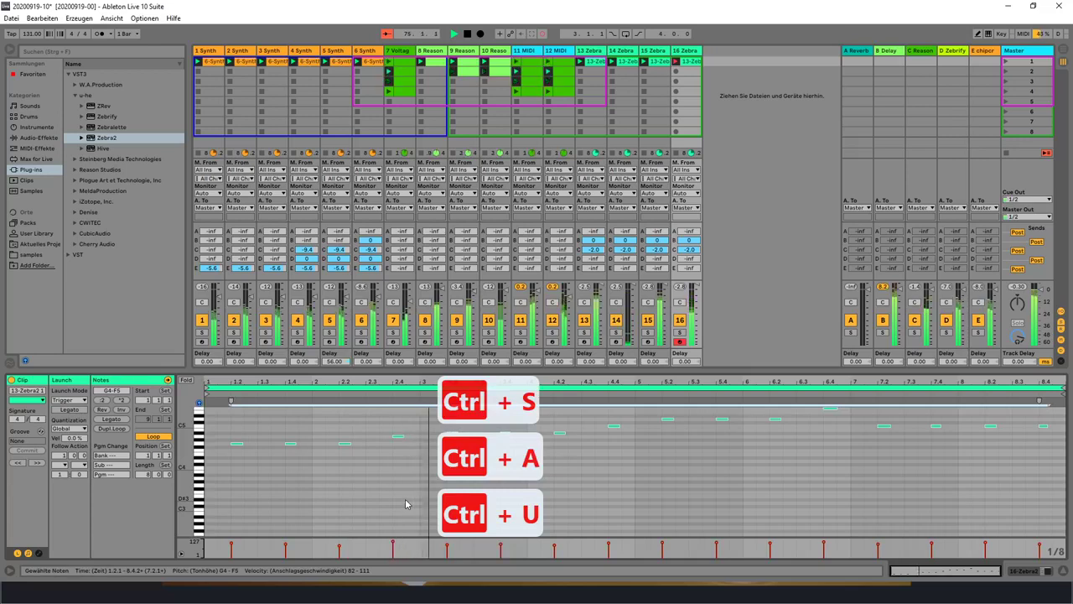
Step: Set the track 16 clip's grid to 1/16 and shorten all its notes to one grid step
{"action": "left_click", "coordinate": [679, 463]}
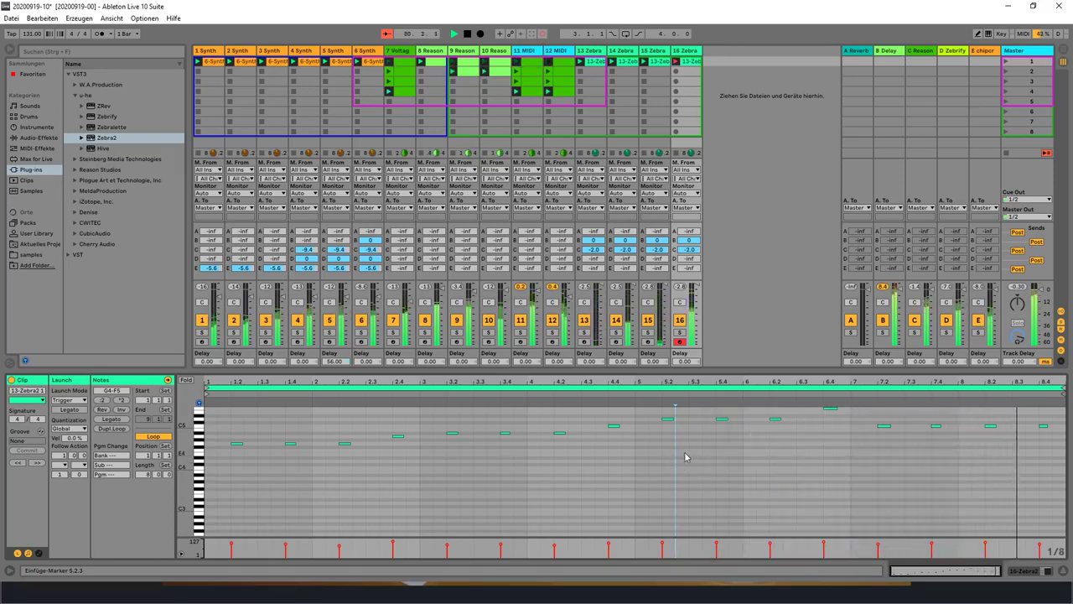
{"action": "right_click", "coordinate": [683, 461]}
{"action": "left_click", "coordinate": [764, 407]}
{"action": "left_click", "coordinate": [695, 474]}
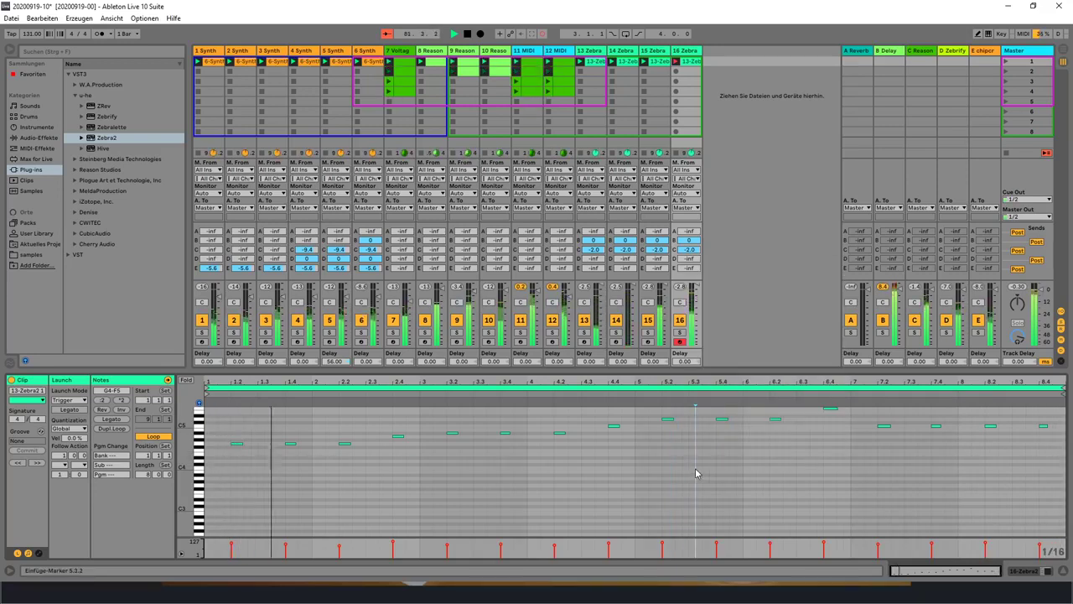
{"action": "key", "text": "ctrl+a"}
{"action": "key", "text": "shift+Left"}
{"action": "key", "text": "shift+Left"}
{"action": "key", "text": "shift+Left"}
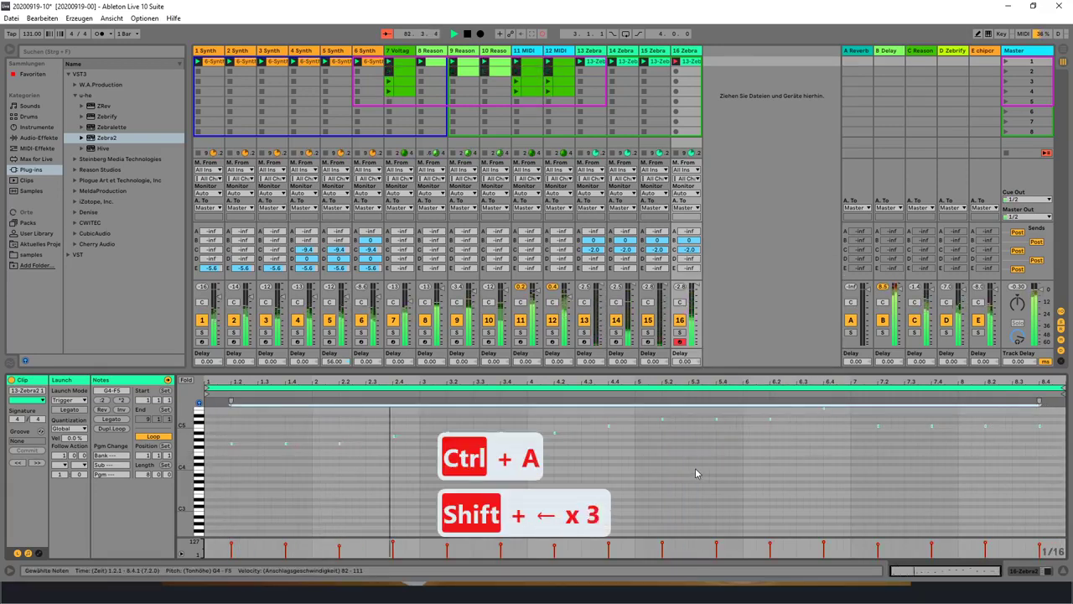
{"action": "key", "text": "shift+Right"}
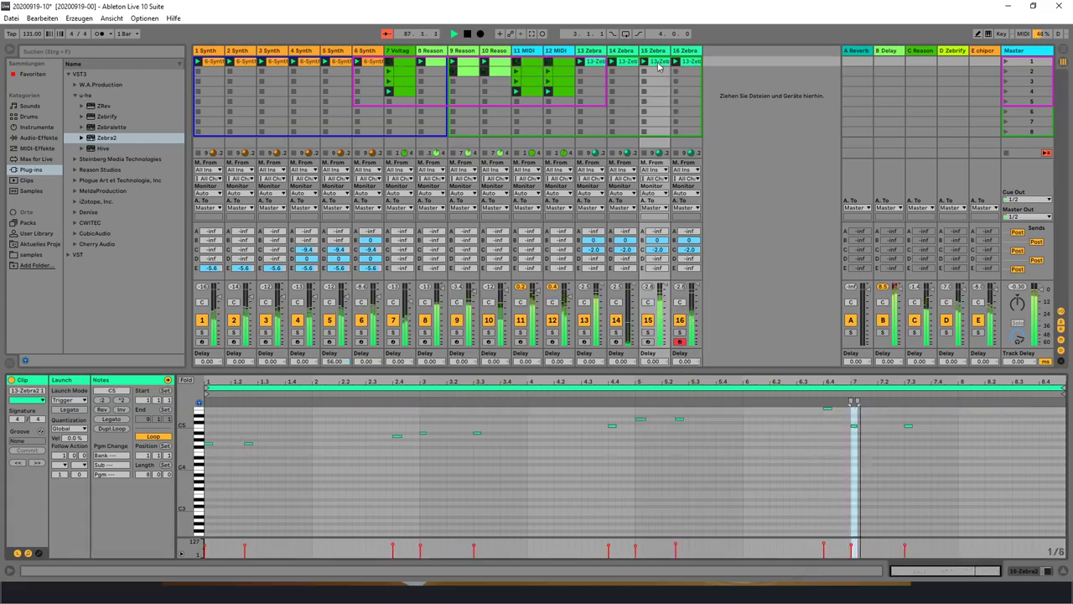
Step: Set the track 15 clip's grid to 1/16 and shorten all its notes to a sixteenth
{"action": "key", "text": "b"}
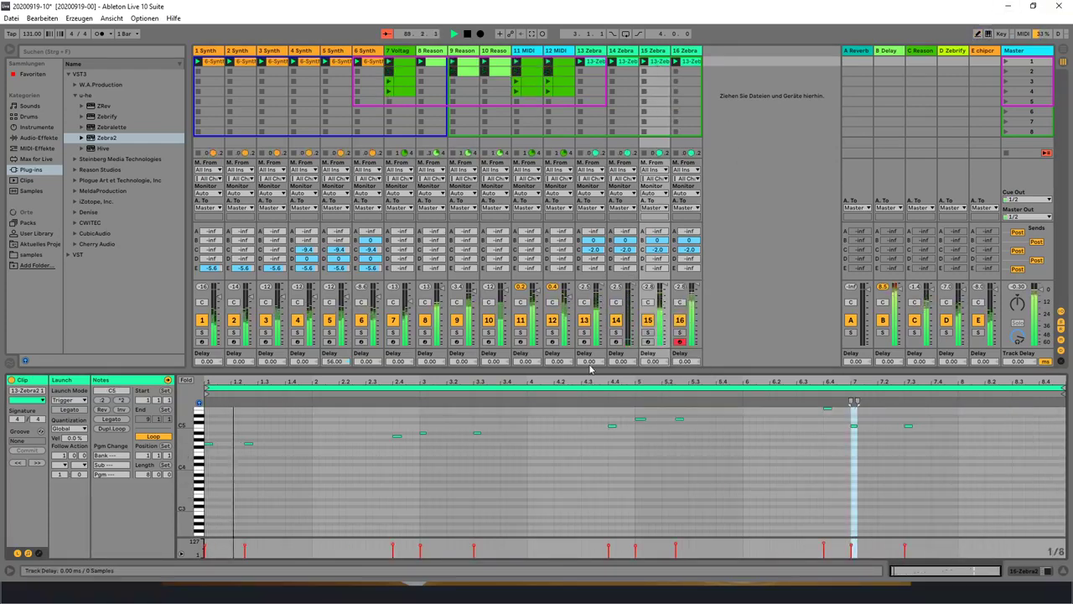
{"action": "right_click", "coordinate": [553, 449]}
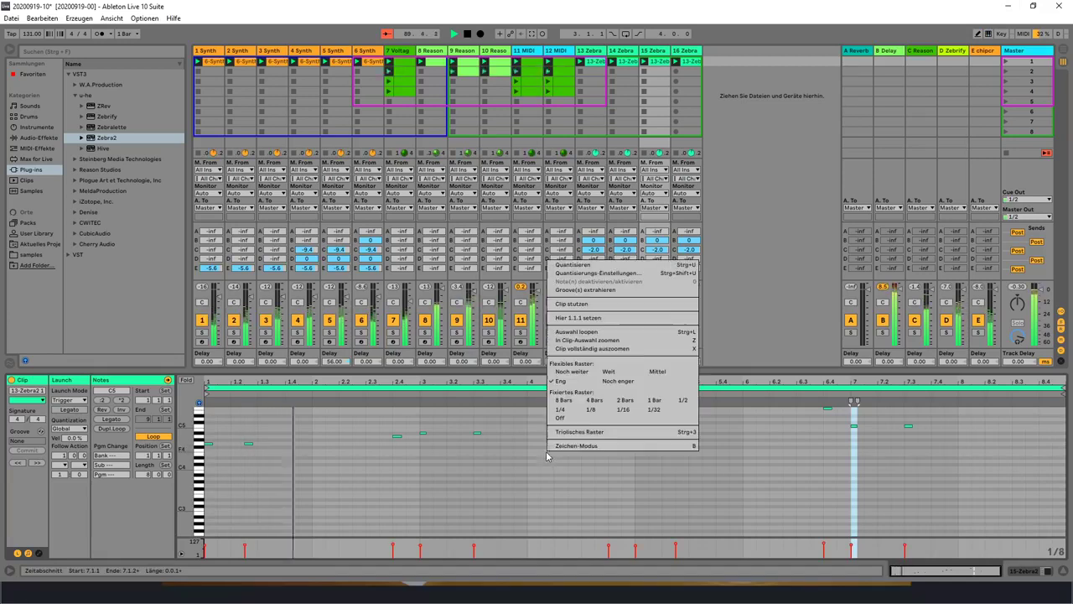
{"action": "left_click", "coordinate": [623, 409]}
{"action": "key", "text": "ctrl+a"}
{"action": "key", "text": "shift+Left"}
{"action": "key", "text": "shift+Left"}
{"action": "key", "text": "shift+Left"}
{"action": "key", "text": "shift+Left"}
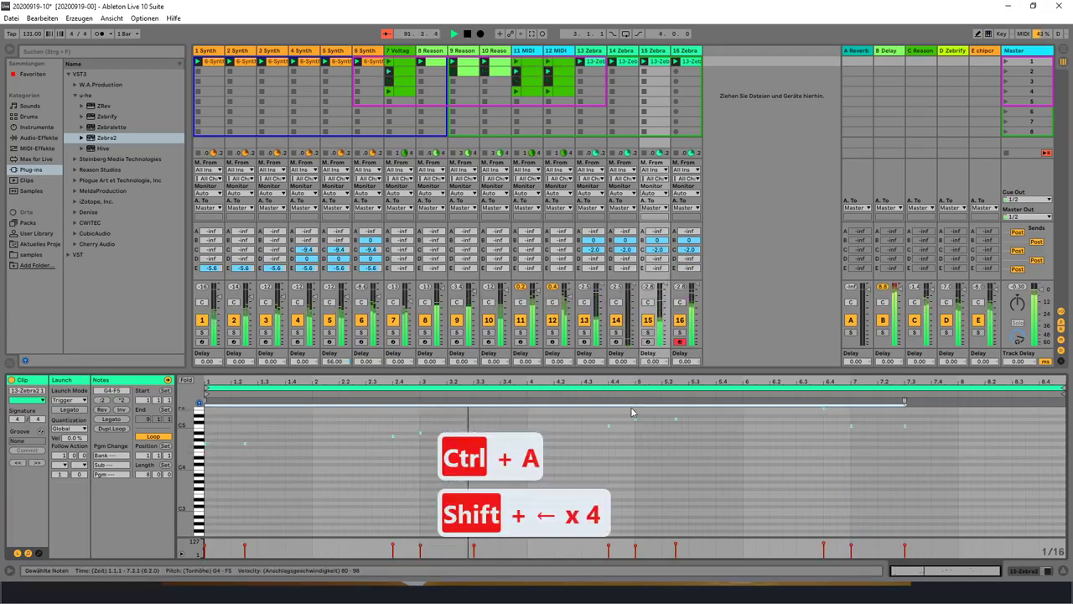
{"action": "key", "text": "shift+Right"}
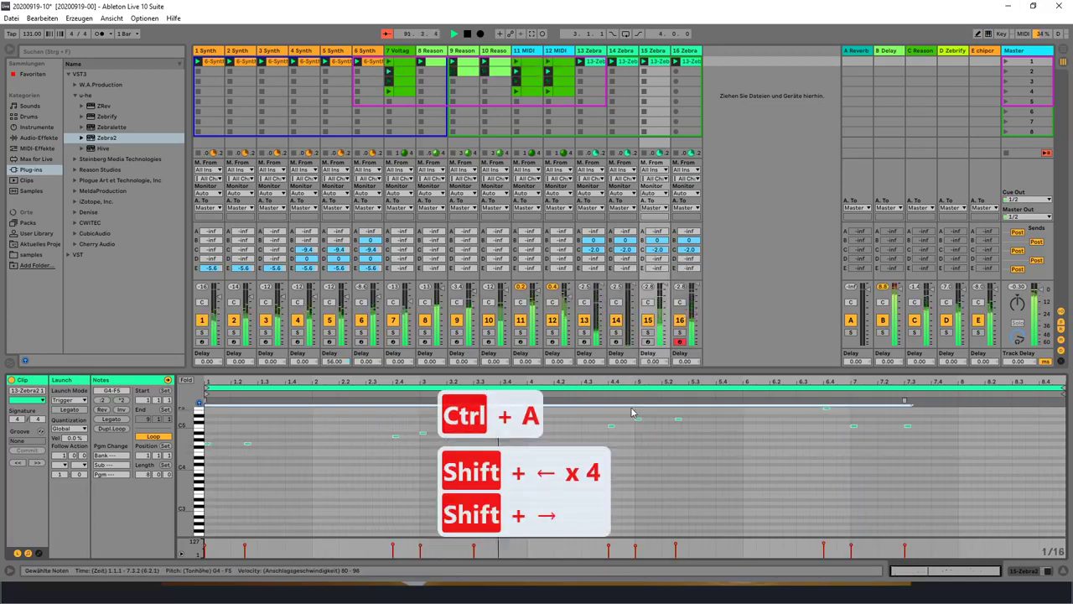
Step: Examine the notes in the Zebra2 clips on tracks 14 and 13
{"action": "left_click", "coordinate": [630, 65]}
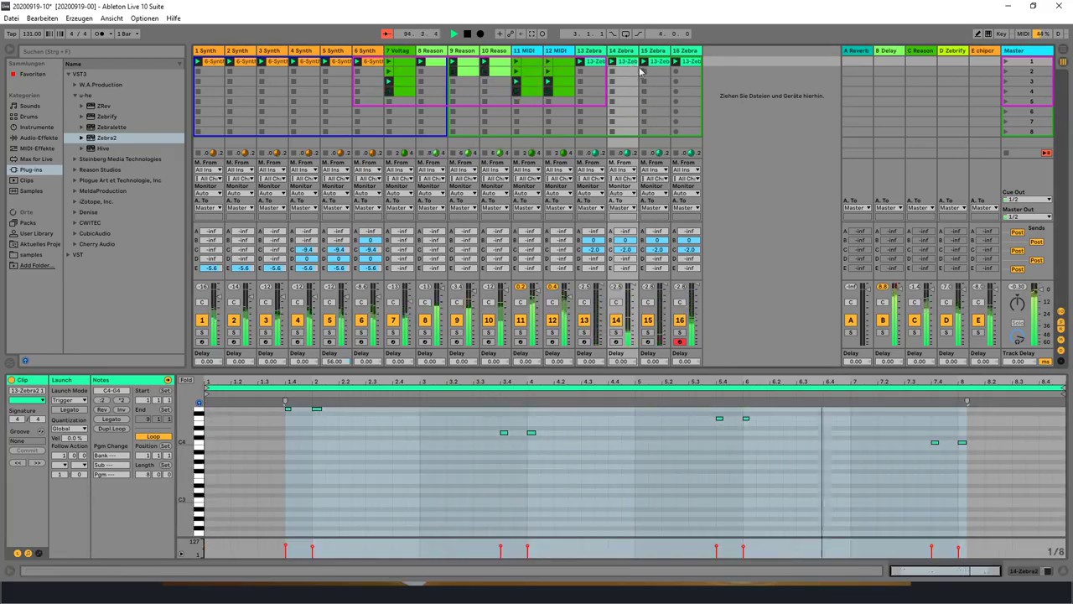
{"action": "key", "text": "Left"}
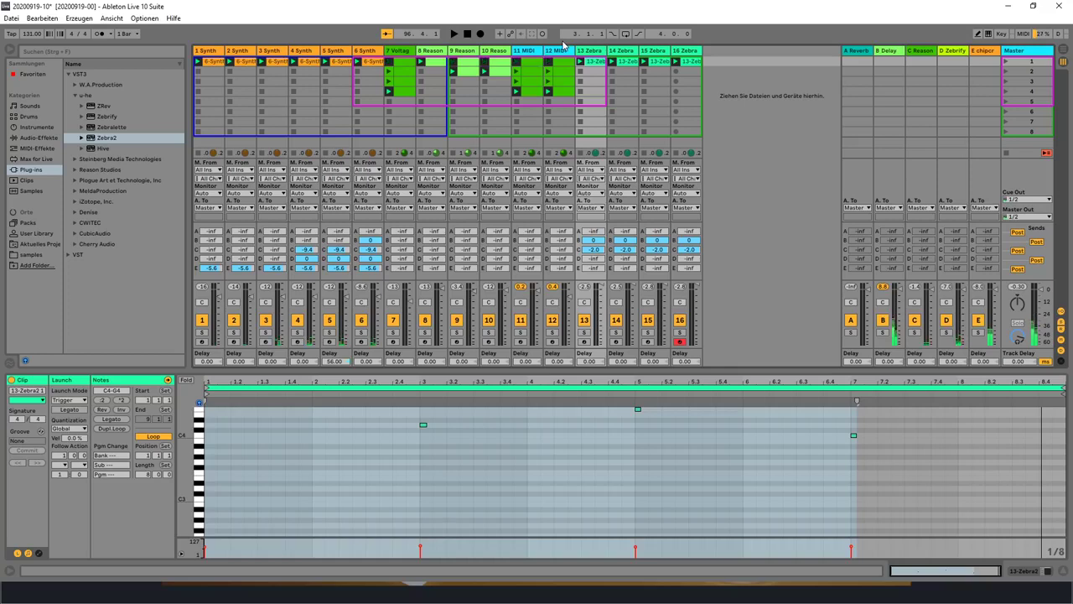
{"action": "key", "text": "Down"}
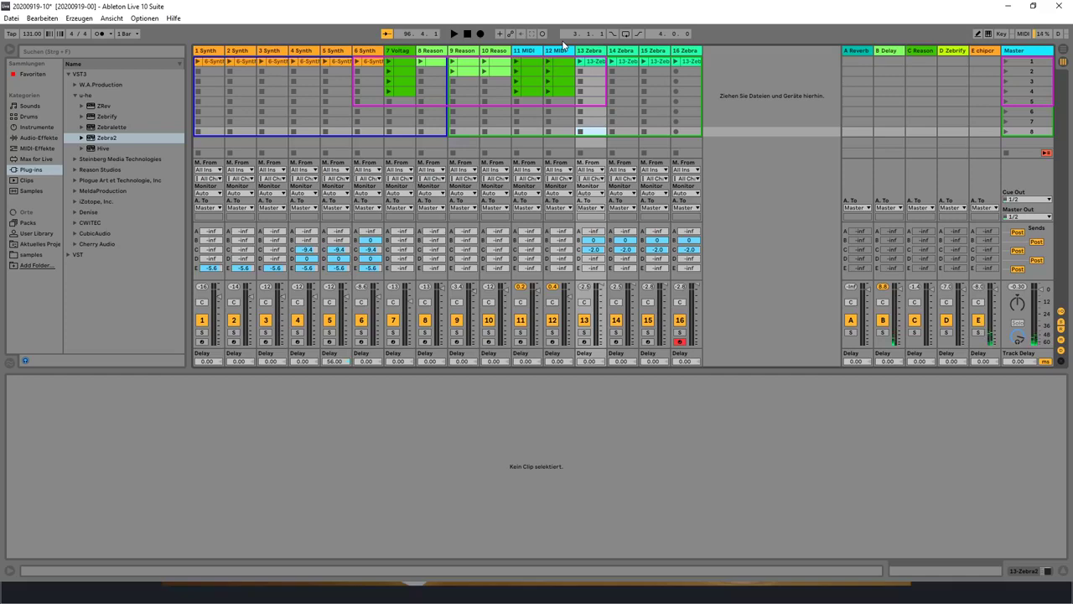
Step: Play only the Reason and MIDI clips on tracks 8 to 12, without the synth and Zebra2 tracks
{"action": "key", "text": "Up"}
{"action": "key", "text": "Return"}
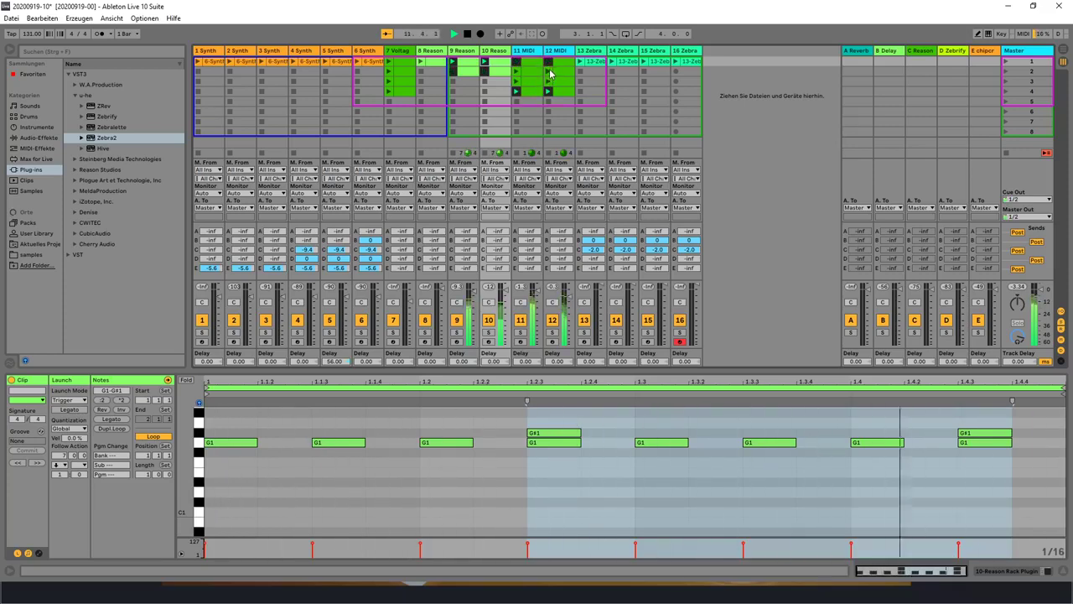
{"action": "left_click", "coordinate": [547, 73]}
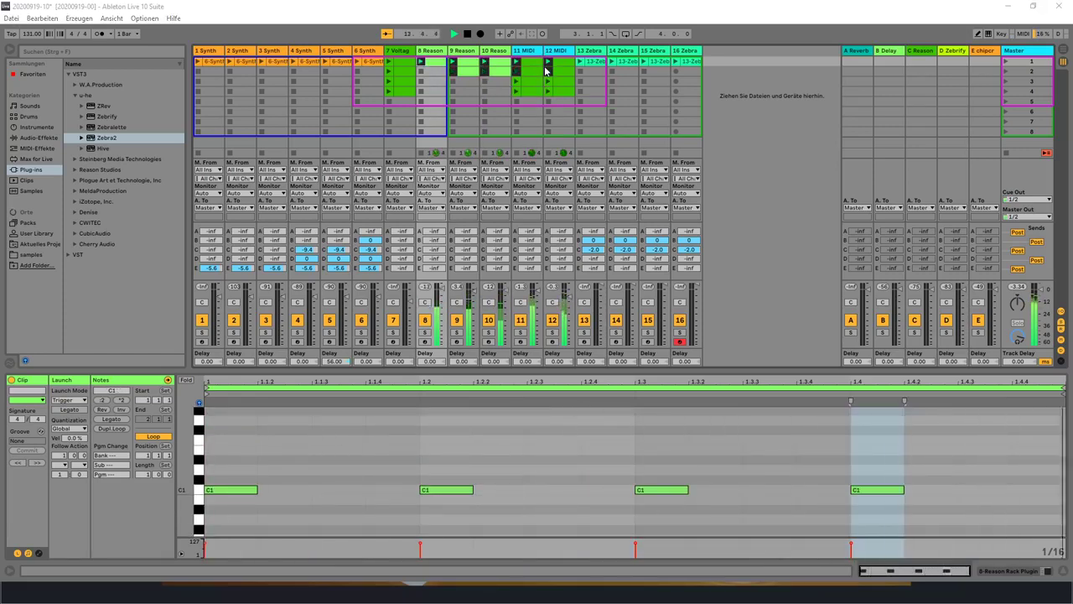
Step: Solo tracks 8 and 9 in turn to hear each one alone, clearing each solo again
{"action": "left_click", "coordinate": [425, 333]}
{"action": "left_click", "coordinate": [425, 333]}
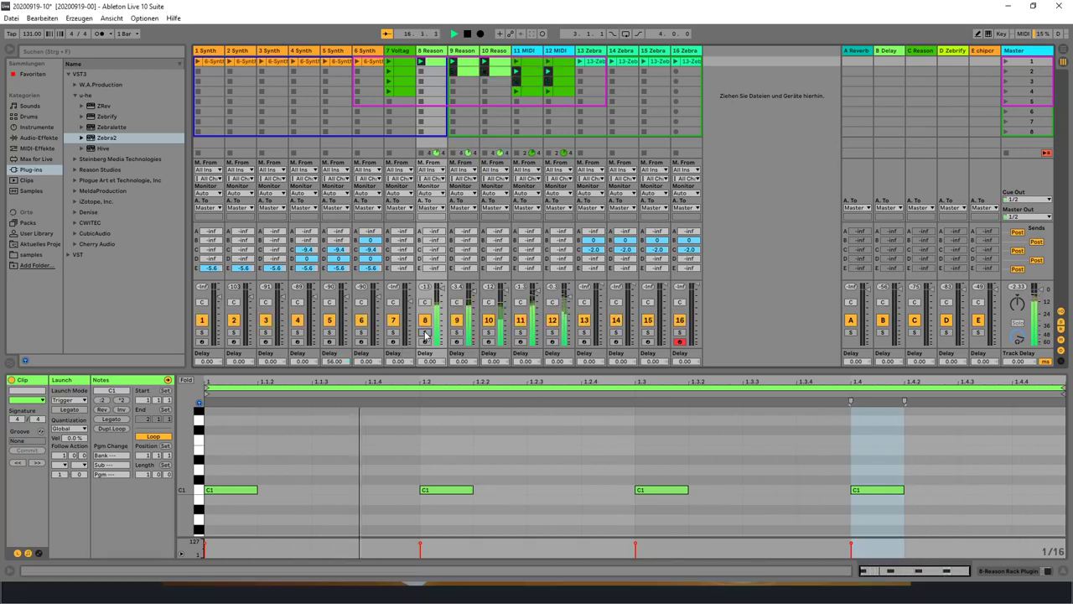
{"action": "left_click", "coordinate": [458, 333]}
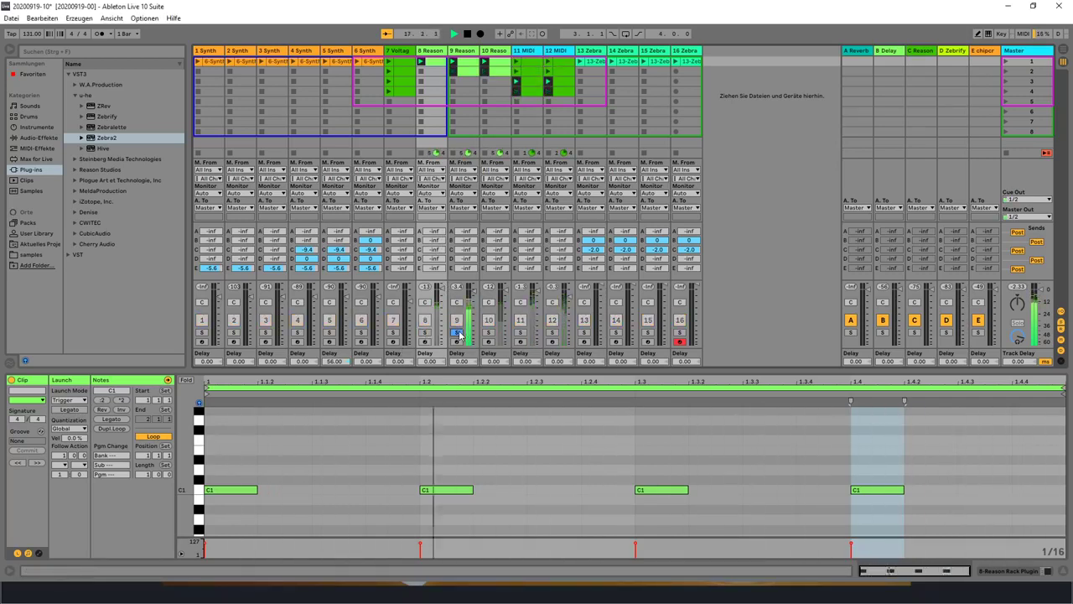
{"action": "left_click", "coordinate": [458, 332]}
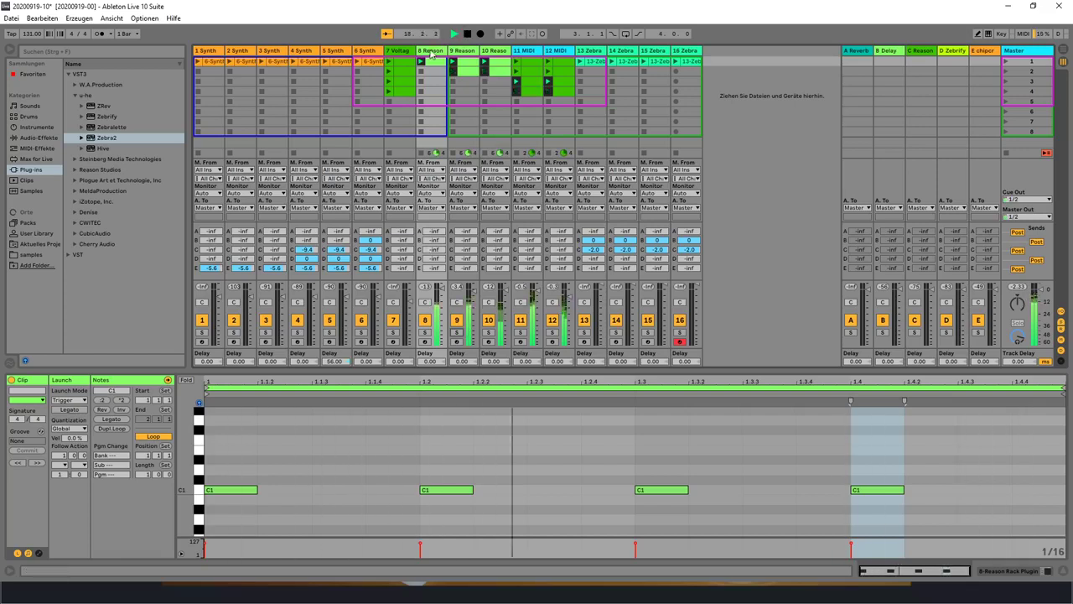
Step: Group the Reason tracks 8 and 9 and fold the new group
{"action": "left_click", "coordinate": [431, 53]}
{"action": "right_click", "coordinate": [467, 51]}
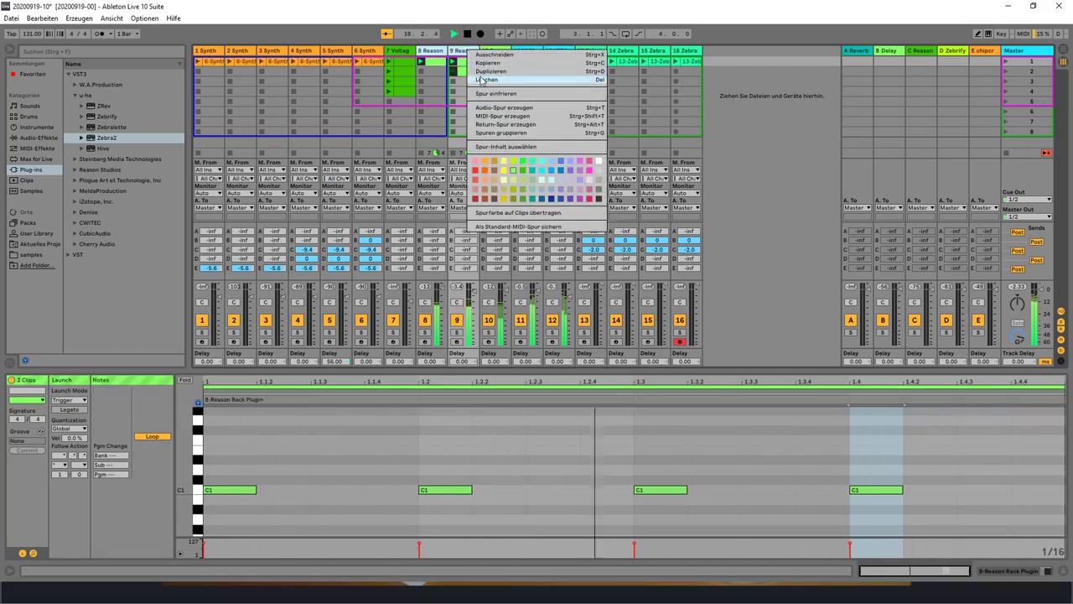
{"action": "left_click", "coordinate": [501, 133]}
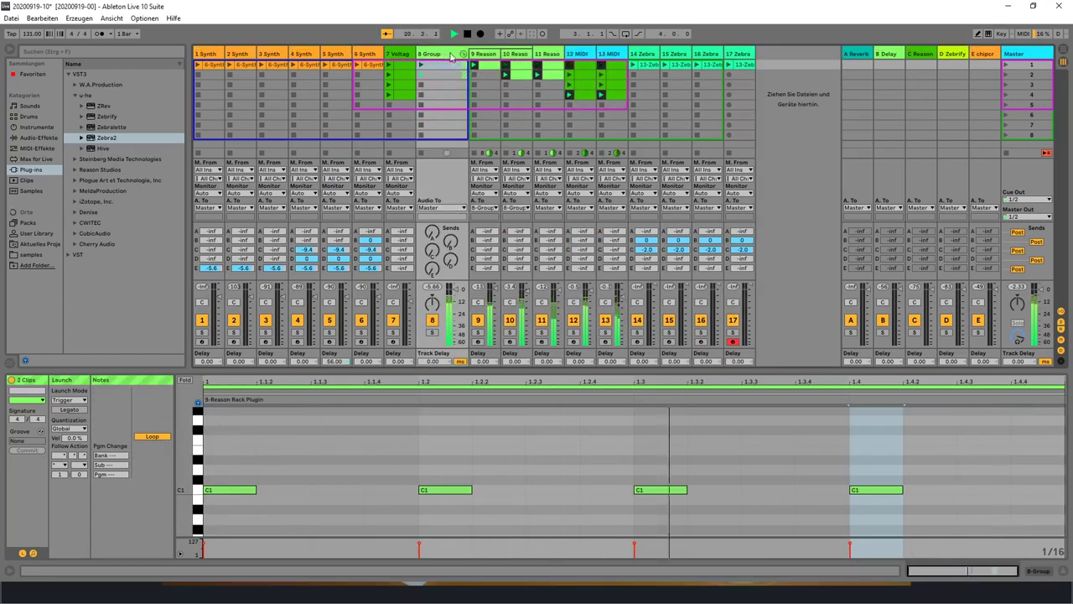
{"action": "left_click", "coordinate": [463, 54]}
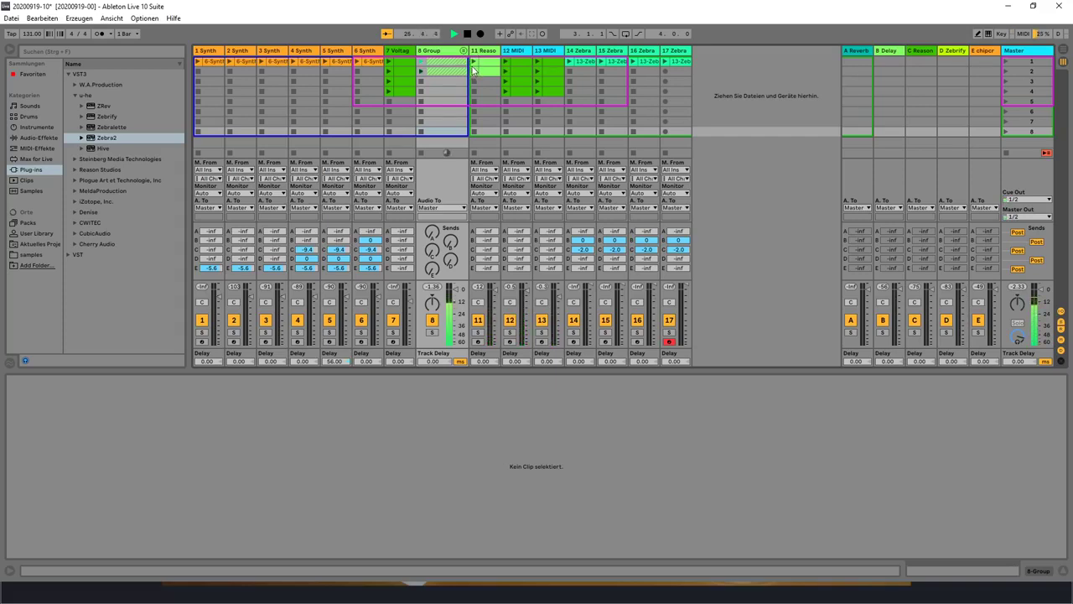
Step: Launch clips on tracks 12, 1 and 13 to layer them over group 8, and show track 13's devices
{"action": "left_click", "coordinate": [474, 70]}
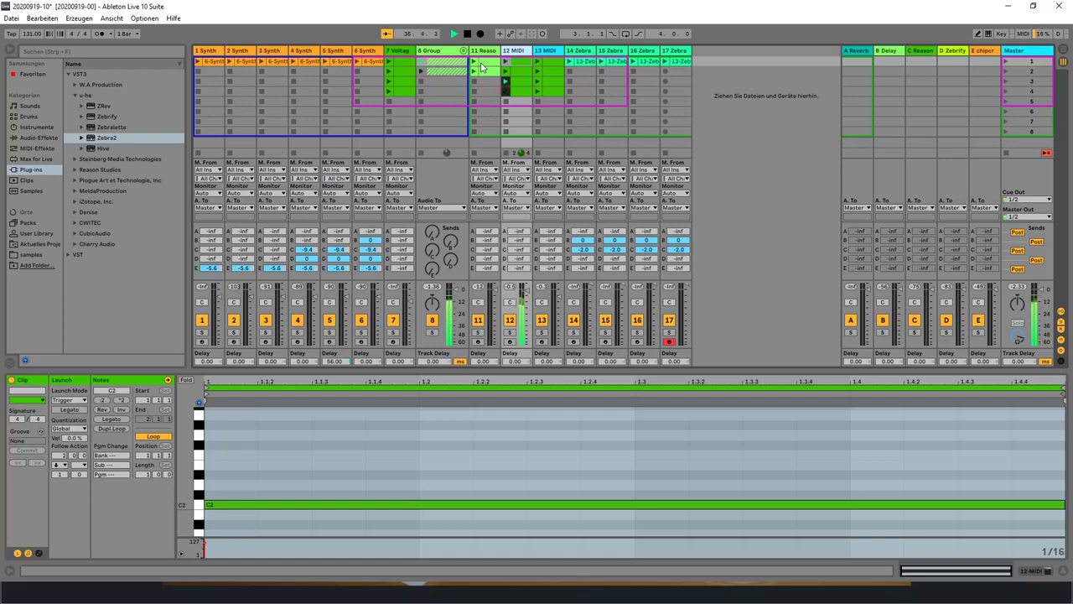
{"action": "left_click", "coordinate": [111, 18]}
{"action": "key", "text": "Escape"}
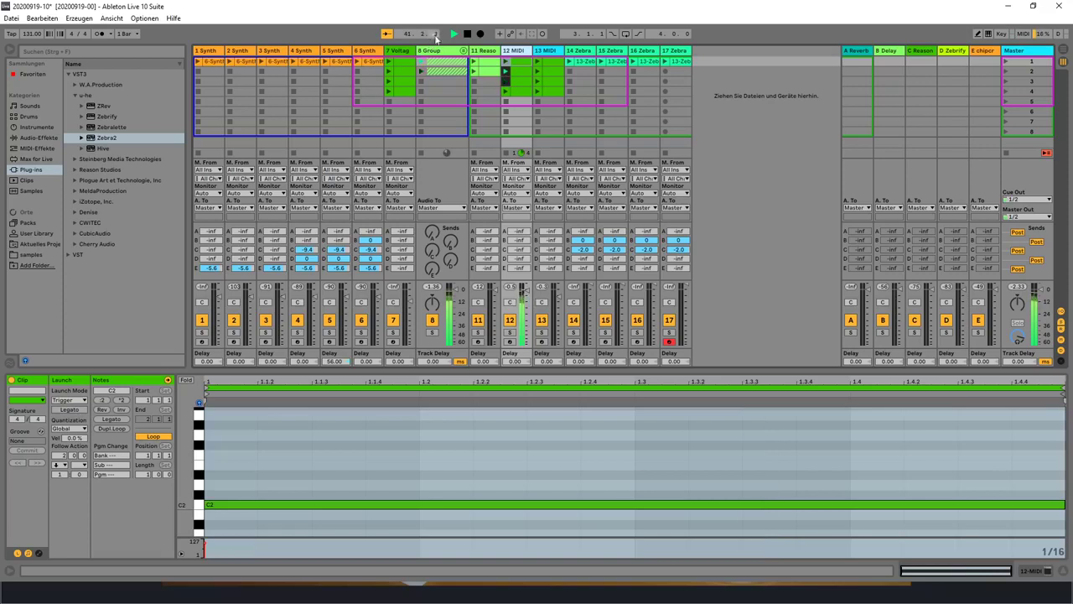
{"action": "left_click", "coordinate": [198, 65]}
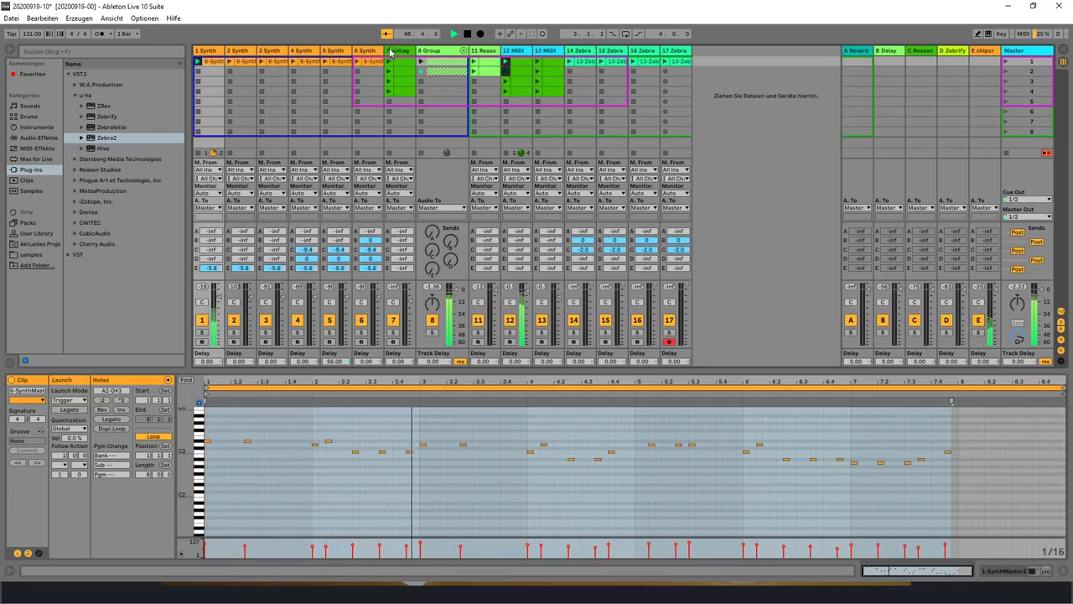
{"action": "left_click", "coordinate": [539, 64]}
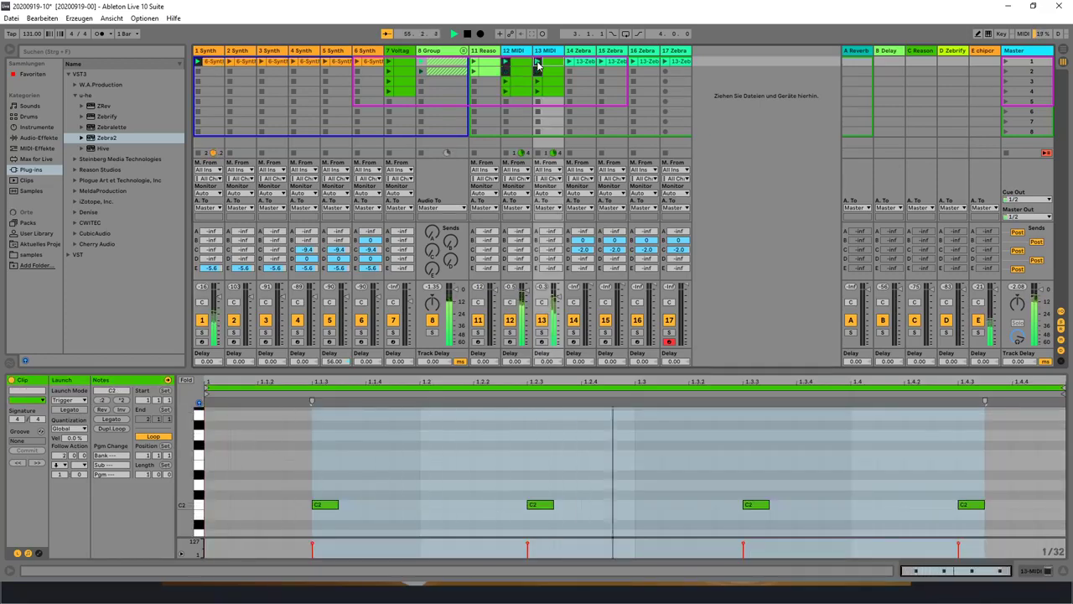
{"action": "left_click", "coordinate": [549, 51]}
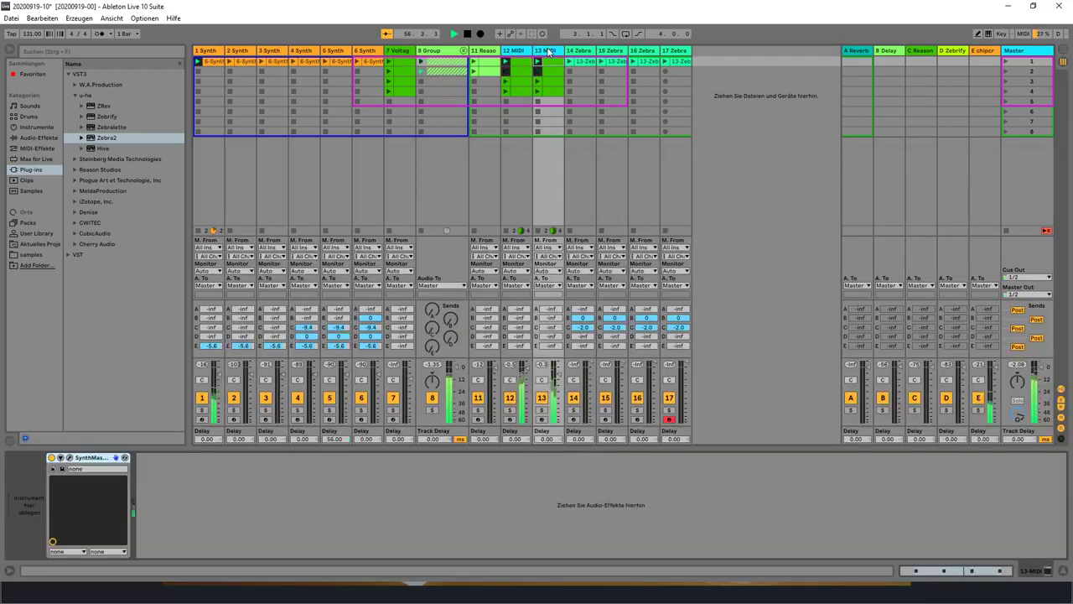
Step: Browse SynthMasterOneFX's presets on track 13 and audition the LED sounds from LED Organ GD to LED PWM Lead BB
{"action": "left_click", "coordinate": [70, 457]}
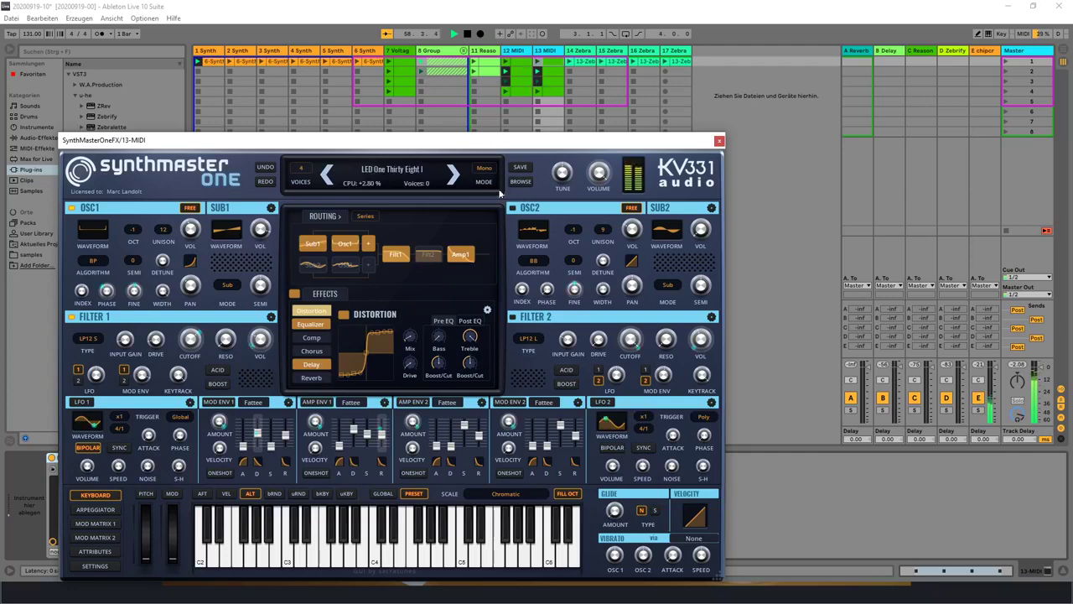
{"action": "left_click", "coordinate": [517, 183]}
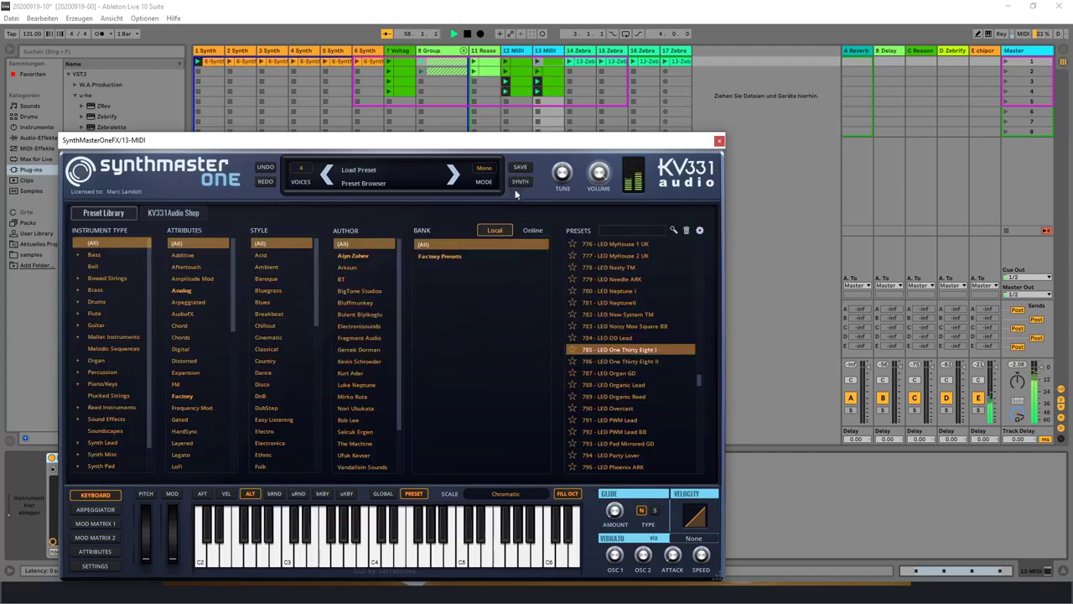
{"action": "left_click", "coordinate": [612, 373]}
{"action": "left_click", "coordinate": [616, 387]}
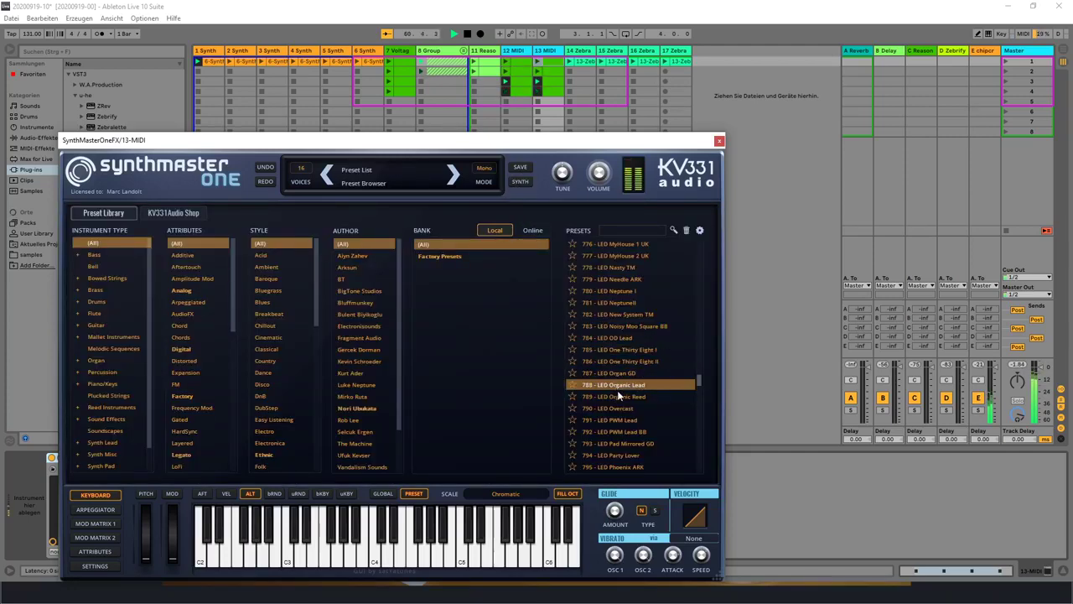
{"action": "key", "text": "Down"}
{"action": "key", "text": "Down"}
{"action": "key", "text": "Down"}
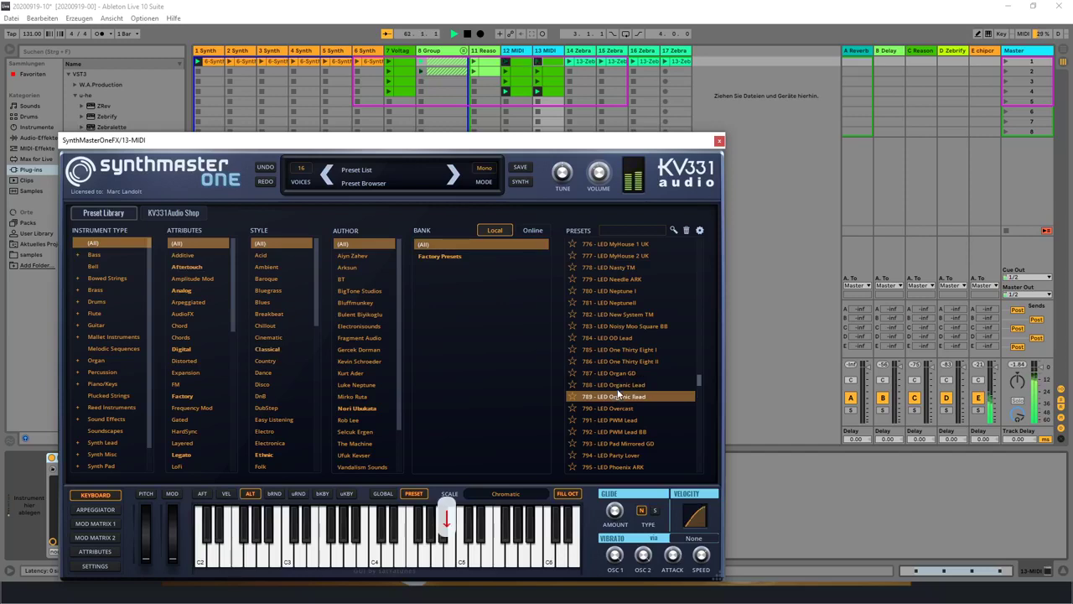
{"action": "key", "text": "Down"}
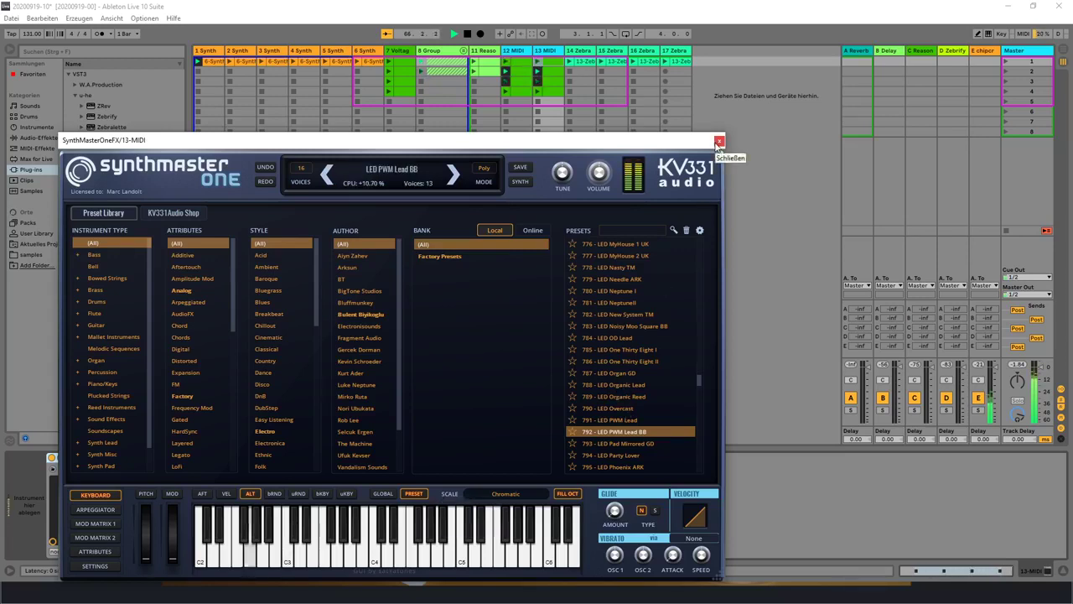
Step: Audition further SynthMasterOneFX presets from LED Pad Mirrored GD to LED Play Techno and close the plug-in window
{"action": "key", "text": "Down"}
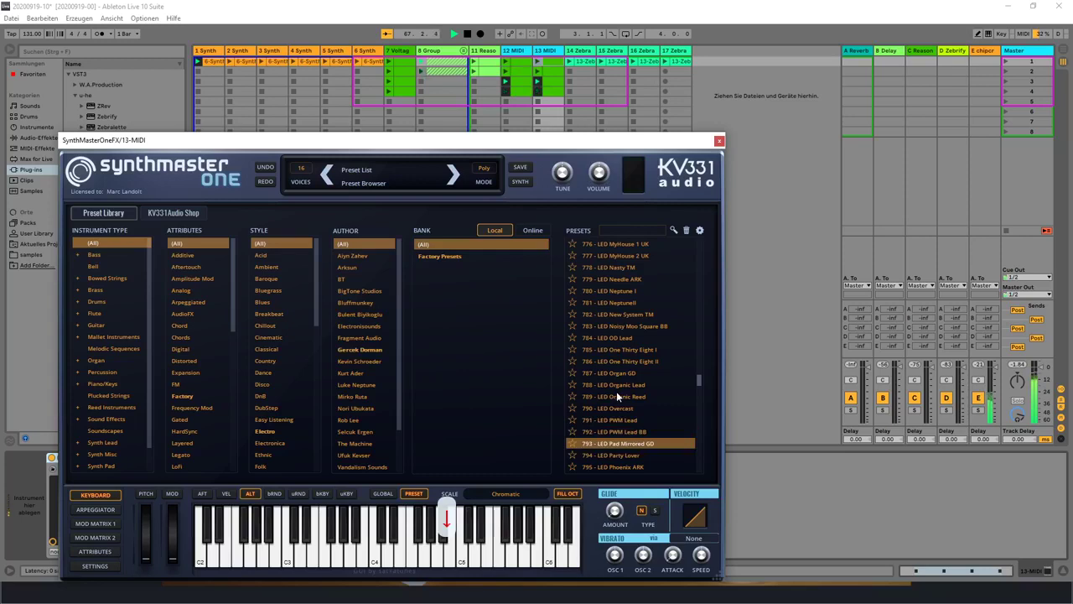
{"action": "key", "text": "Down"}
{"action": "key", "text": "Down"}
{"action": "key", "text": "Down"}
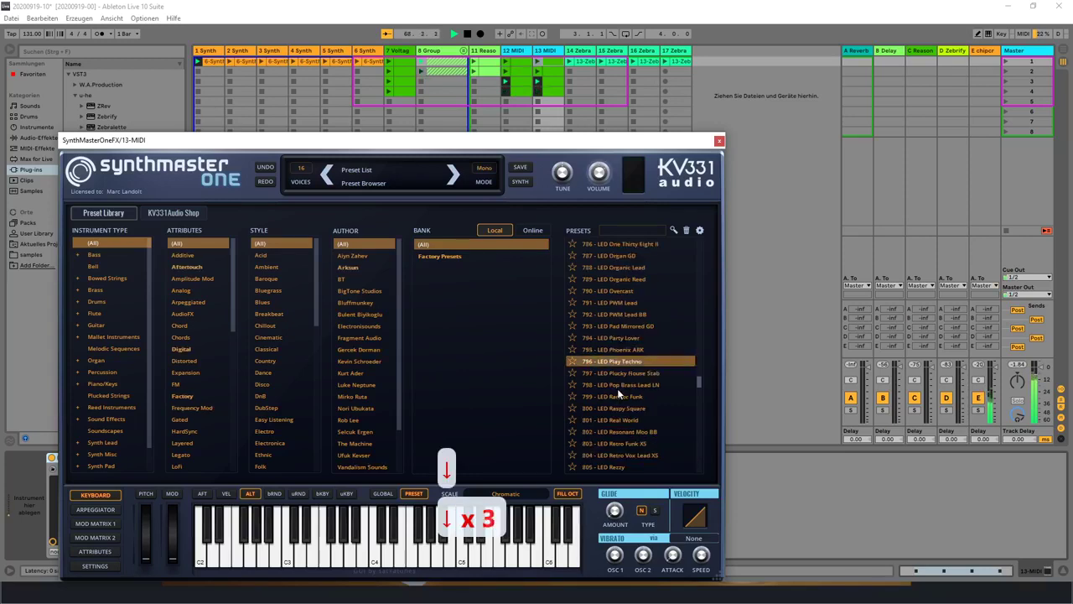
{"action": "key", "text": "Down"}
{"action": "key", "text": "Up"}
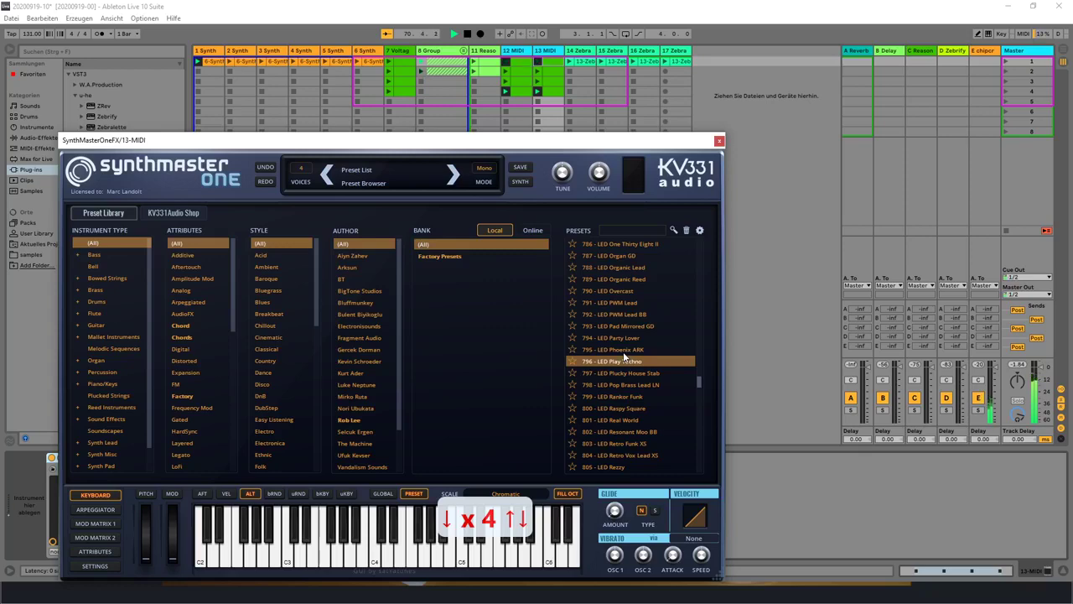
{"action": "left_click", "coordinate": [718, 140]}
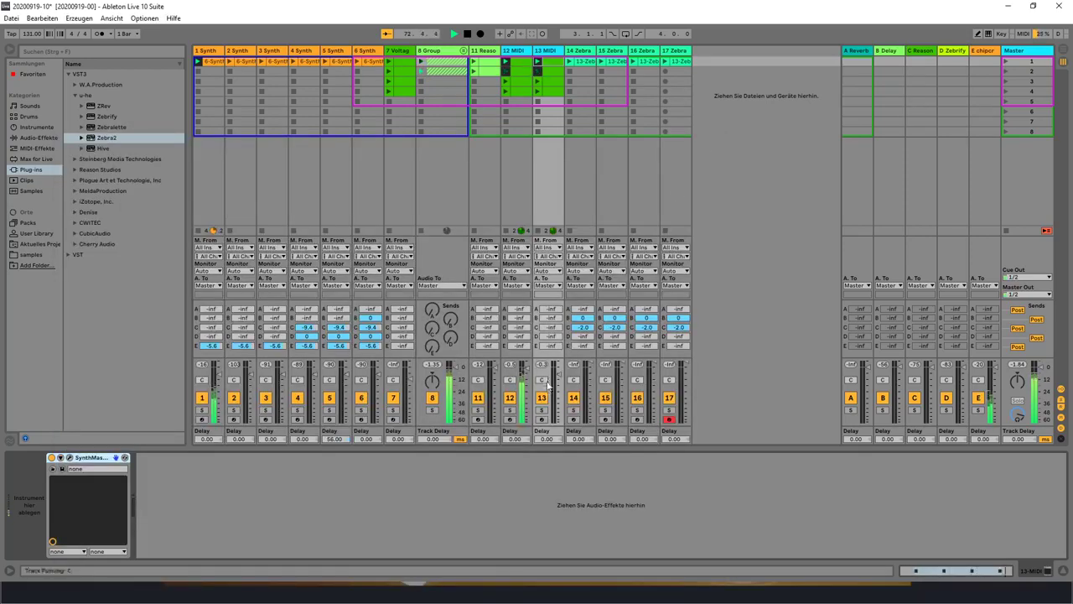
Step: Solo track 13 to audition SynthMasterOneFX presets including LED Plucky House Stab, LED Pop Brass Lead LN and LED Organ GD, clearing the solo again
{"action": "left_click", "coordinate": [542, 409]}
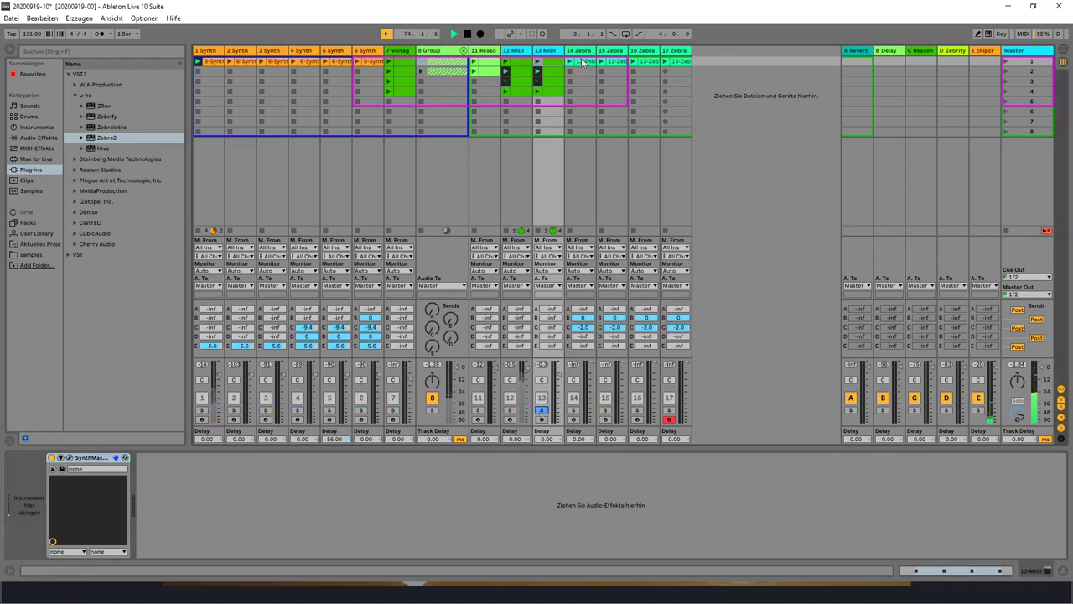
{"action": "left_click", "coordinate": [70, 457]}
{"action": "left_click", "coordinate": [453, 173]}
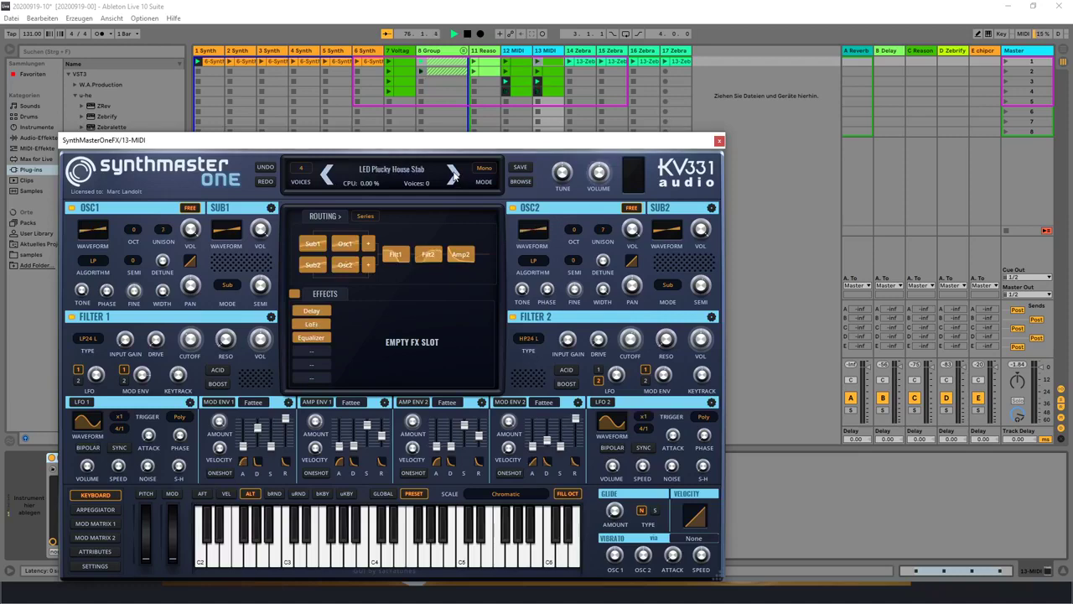
{"action": "left_click", "coordinate": [454, 174]}
{"action": "left_click", "coordinate": [514, 183]}
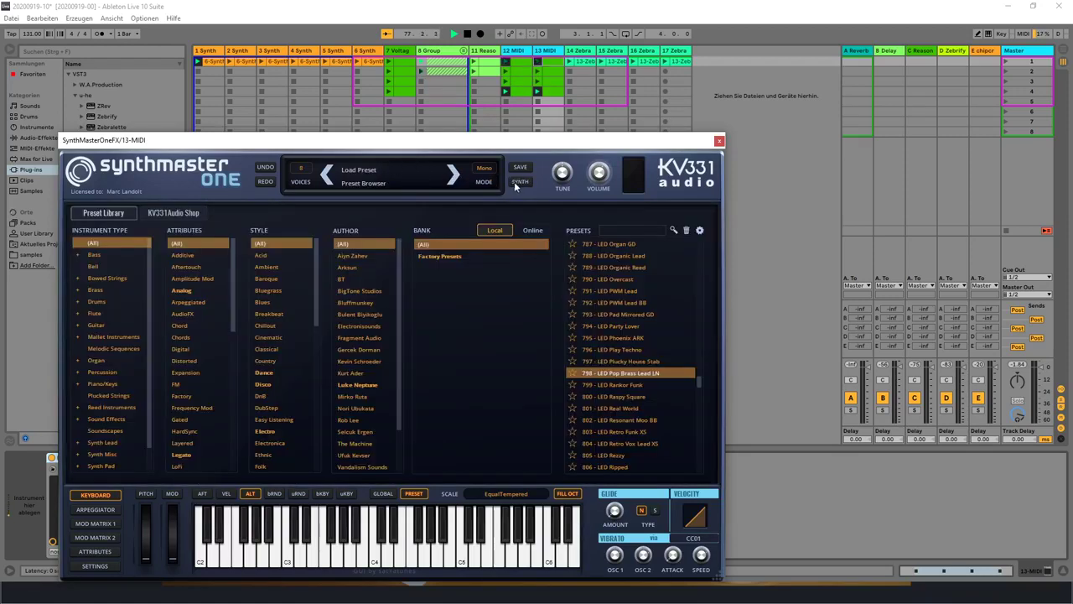
{"action": "left_click", "coordinate": [602, 268]}
{"action": "left_click", "coordinate": [619, 244]}
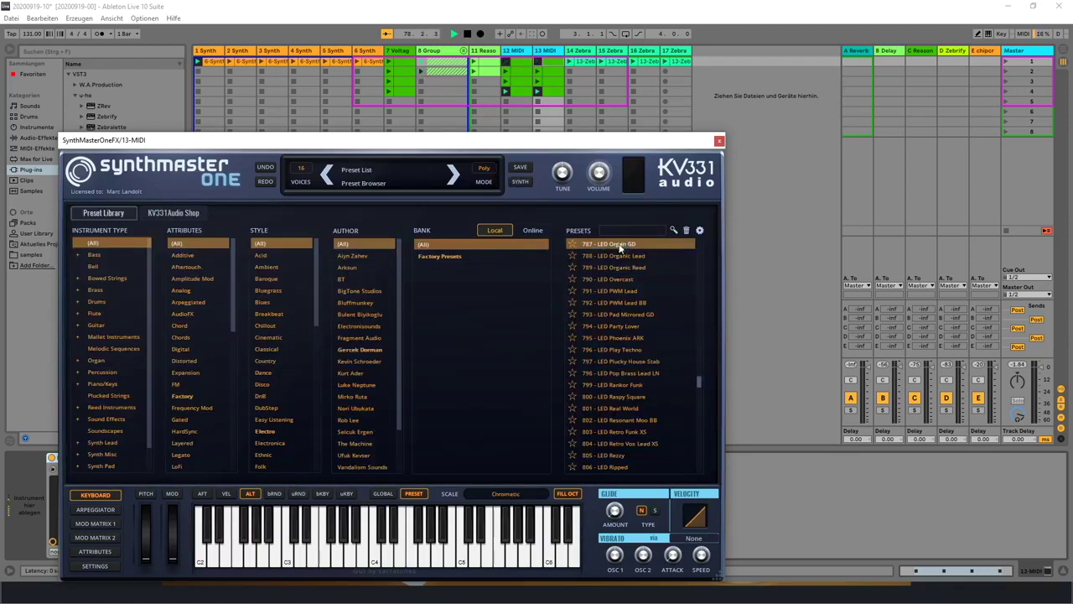
{"action": "left_click", "coordinate": [718, 140]}
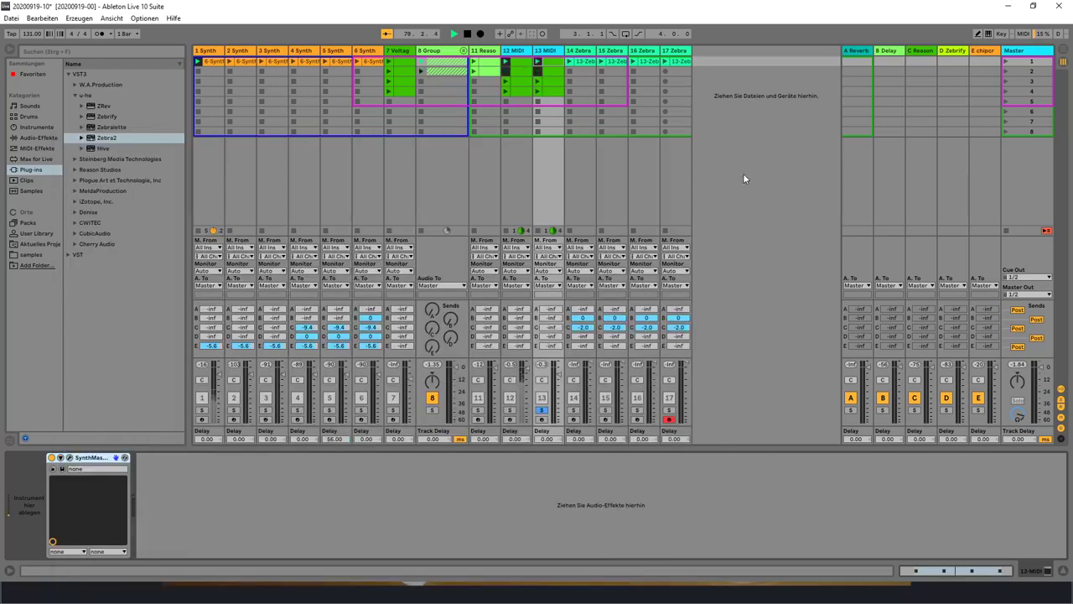
{"action": "left_click", "coordinate": [542, 411]}
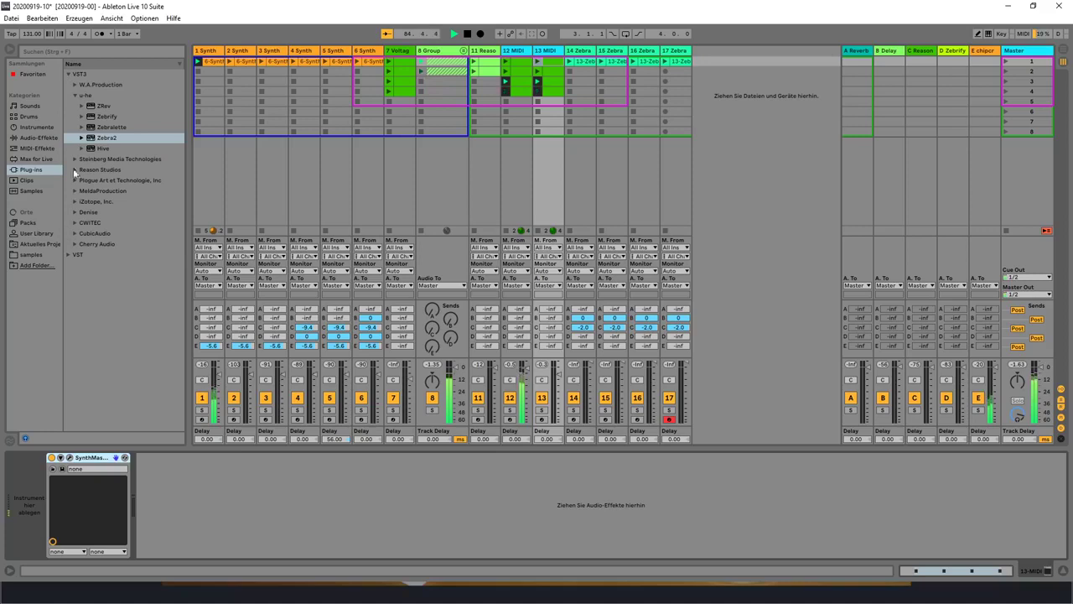
Step: Load the KV331 Audio VST instrument SynthMaster2 onto track 13 and close its plug-in window
{"action": "left_click", "coordinate": [75, 95]}
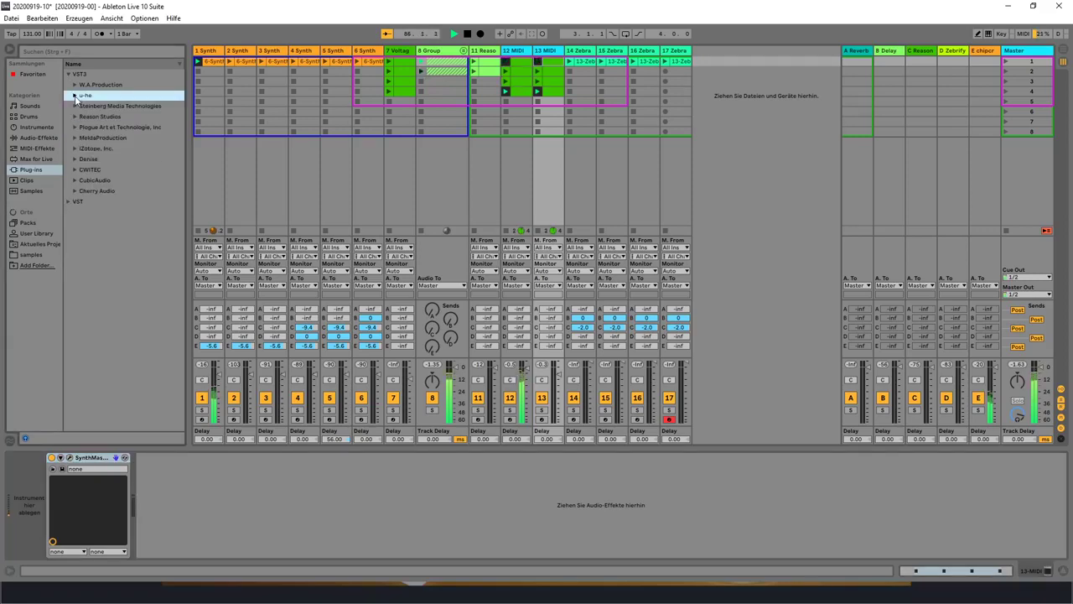
{"action": "left_click", "coordinate": [68, 202]}
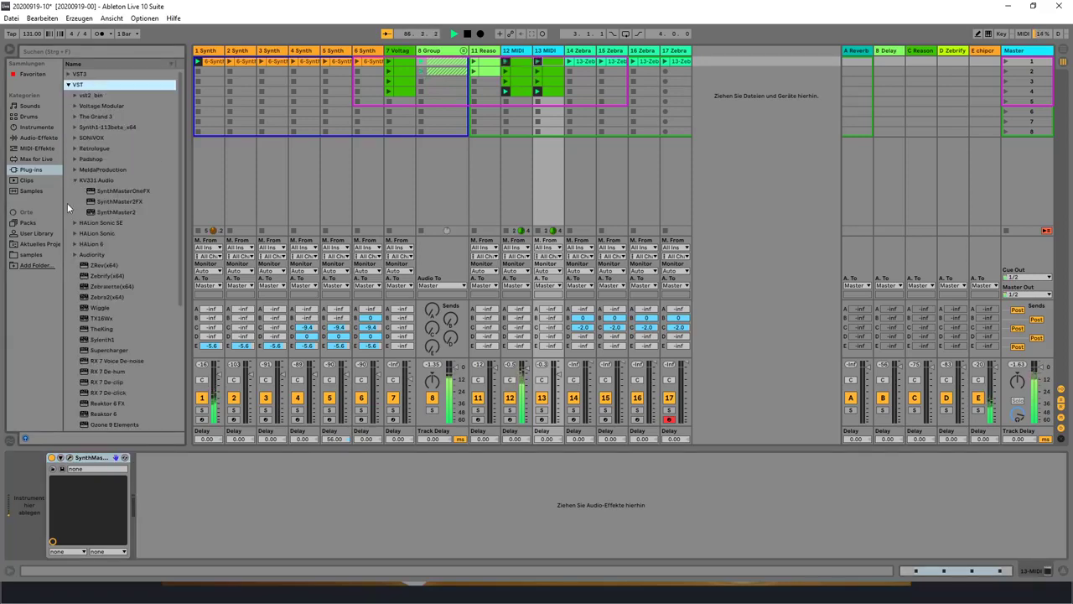
{"action": "left_click", "coordinate": [114, 212]}
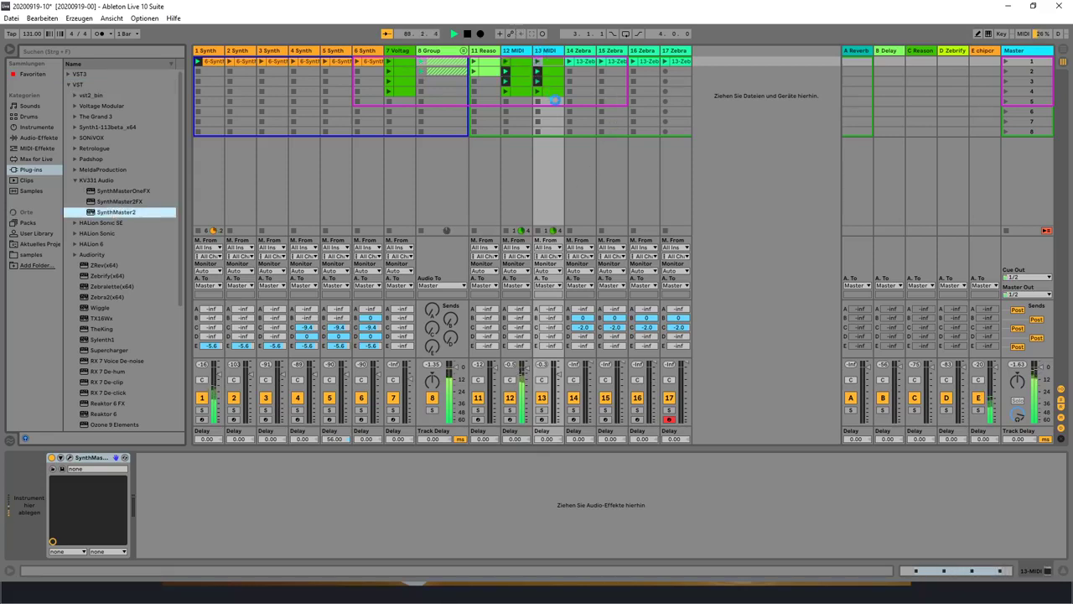
{"action": "left_click_drag", "start_coordinate": [555, 100], "coordinate": [554, 99]}
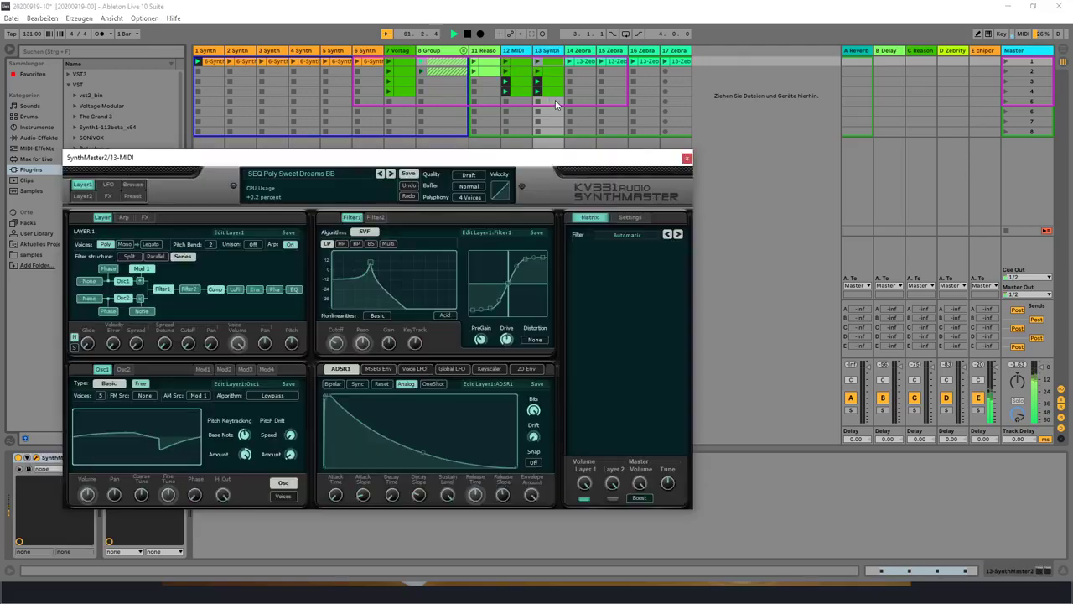
{"action": "left_click", "coordinate": [687, 157]}
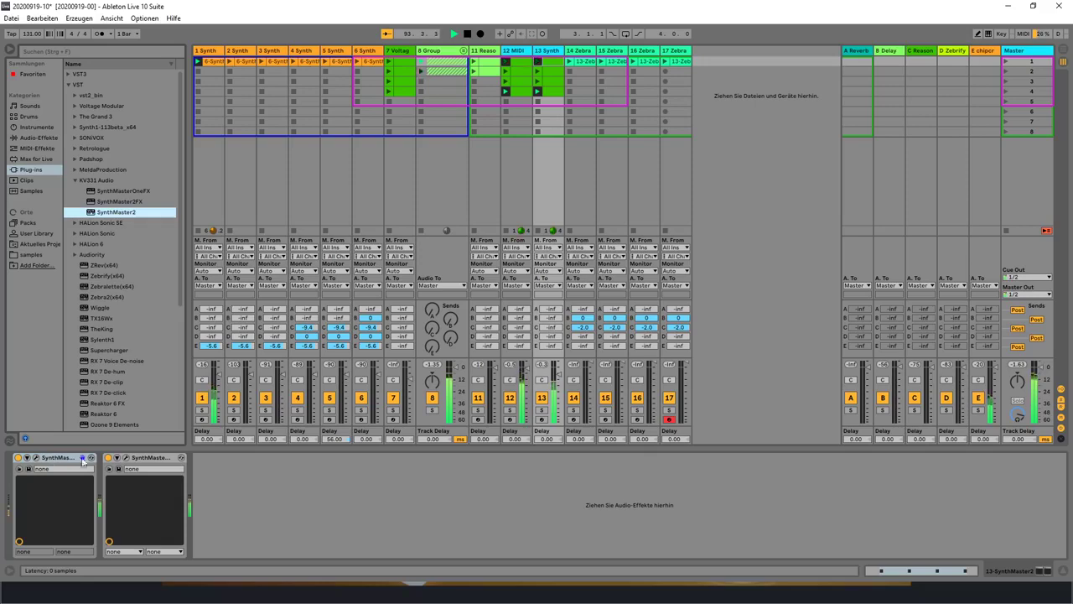
Step: Delete the SynthMasterOneFX effect from track 13's device chain
{"action": "left_click", "coordinate": [159, 458]}
{"action": "right_click", "coordinate": [159, 458]}
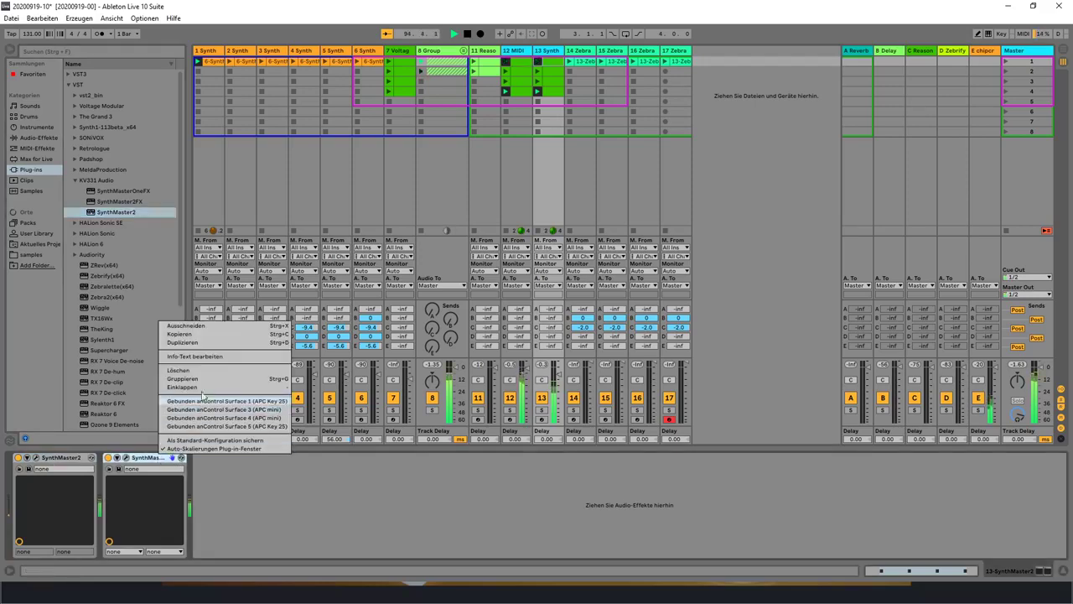
{"action": "left_click", "coordinate": [181, 374]}
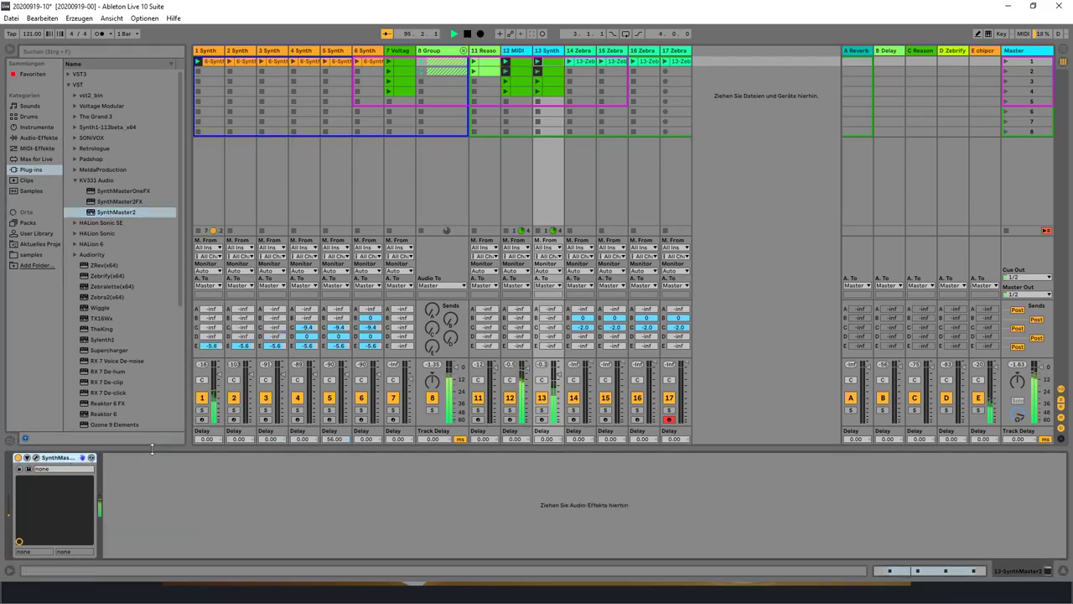
Step: Show SynthMaster2's preset browser on track 13, clear of the session tracks, and filter the presets by the Organ instrument type
{"action": "left_click", "coordinate": [28, 468]}
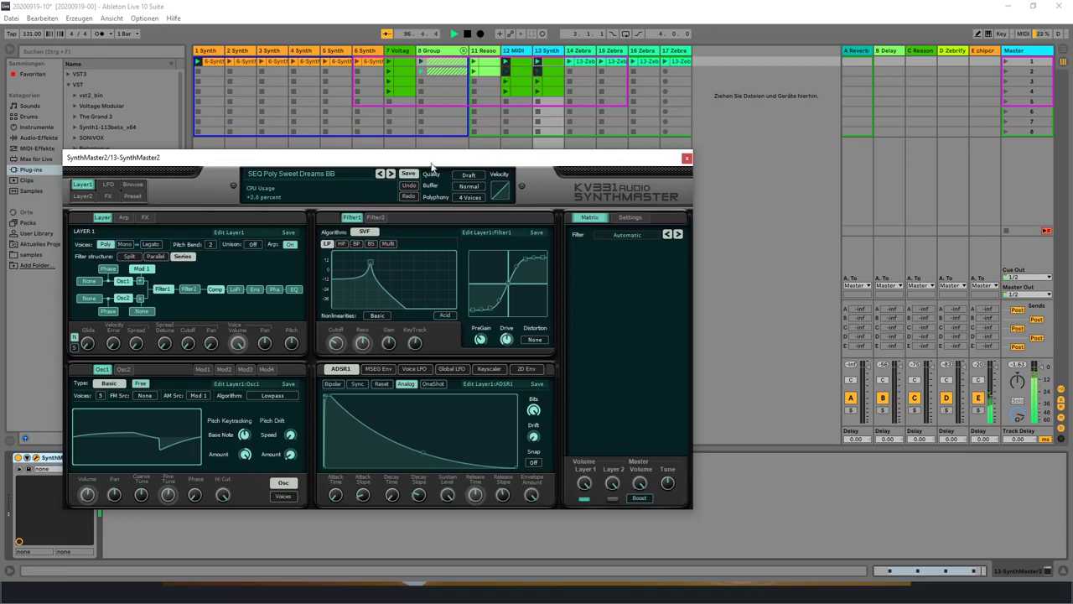
{"action": "left_click_drag", "start_coordinate": [433, 159], "coordinate": [950, 212]}
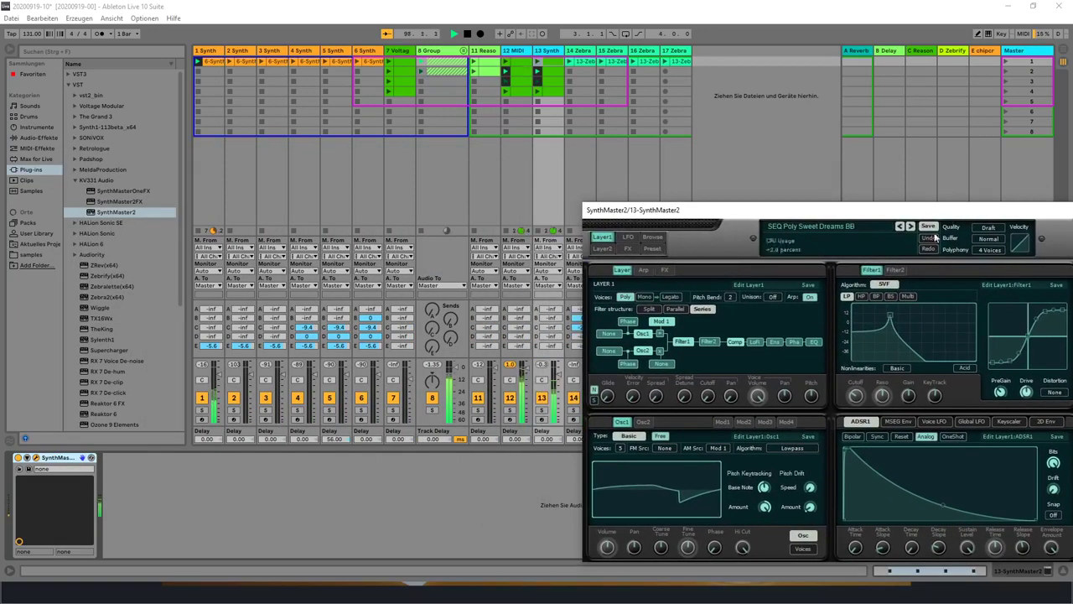
{"action": "left_click", "coordinate": [652, 239]}
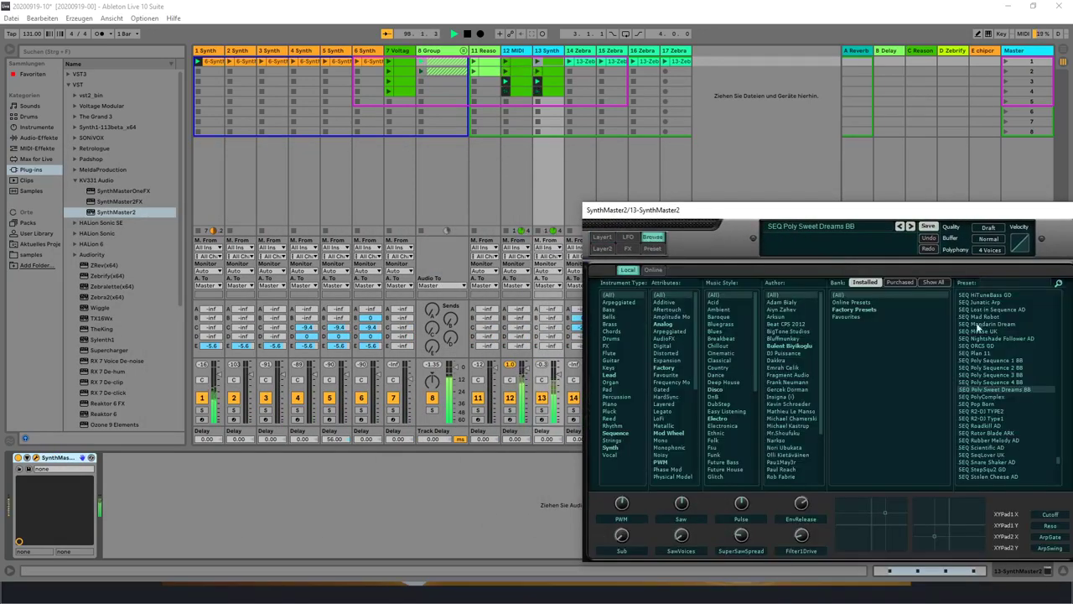
{"action": "scroll", "coordinate": [979, 336], "scroll_direction": "down", "scroll_amount": 5}
{"action": "scroll", "coordinate": [976, 331], "scroll_direction": "up", "scroll_amount": 6}
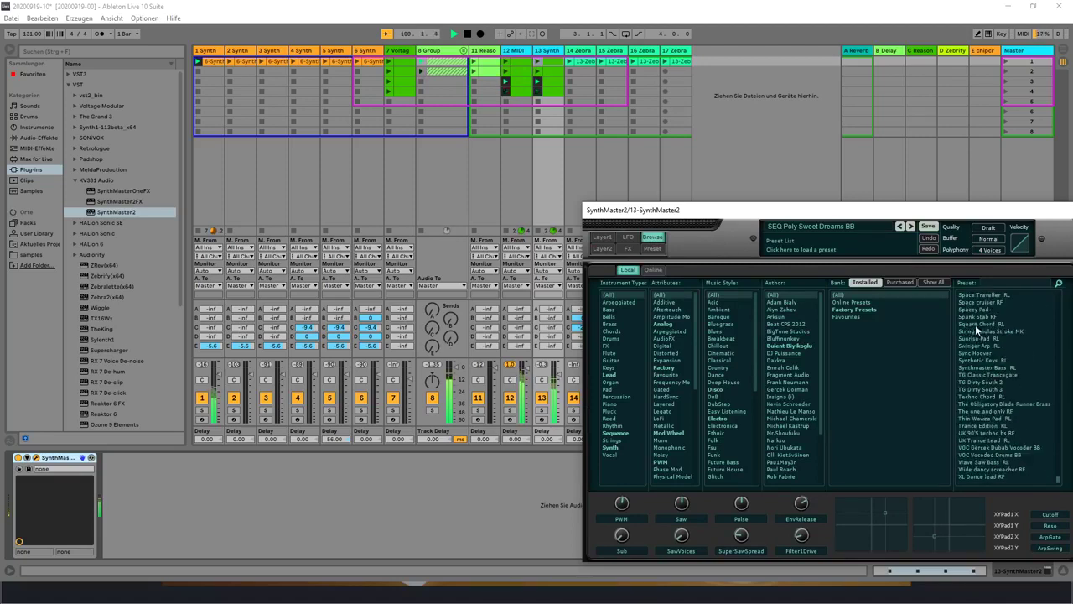
{"action": "left_click", "coordinate": [613, 381]}
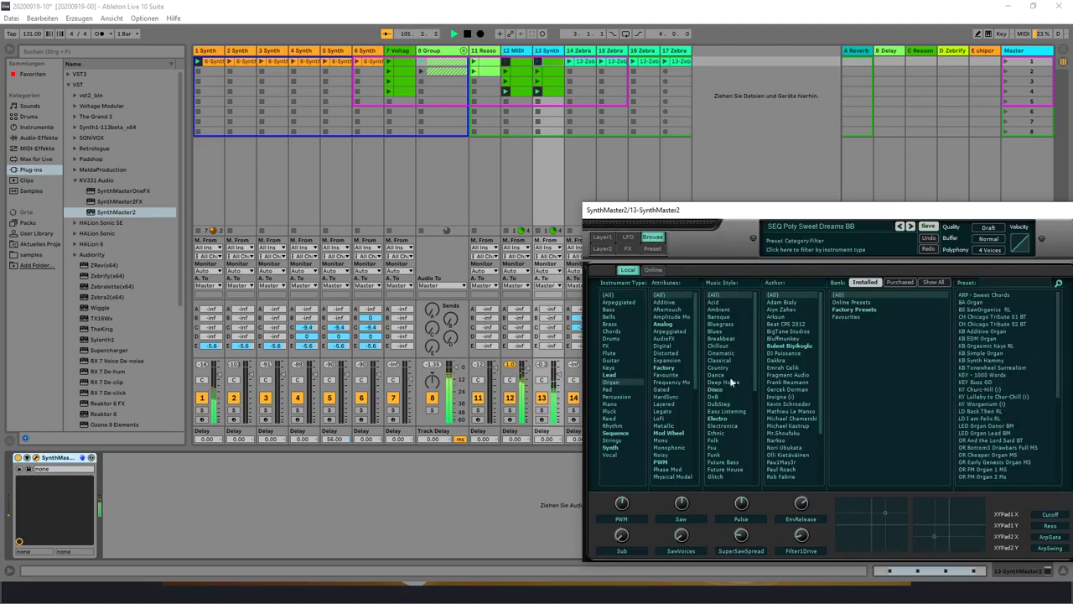
Step: Audition the organ presets BA Organ, BS SawOrganics RL and CH Chicago Tribute 01 BT on track 13
{"action": "left_click", "coordinate": [987, 302]}
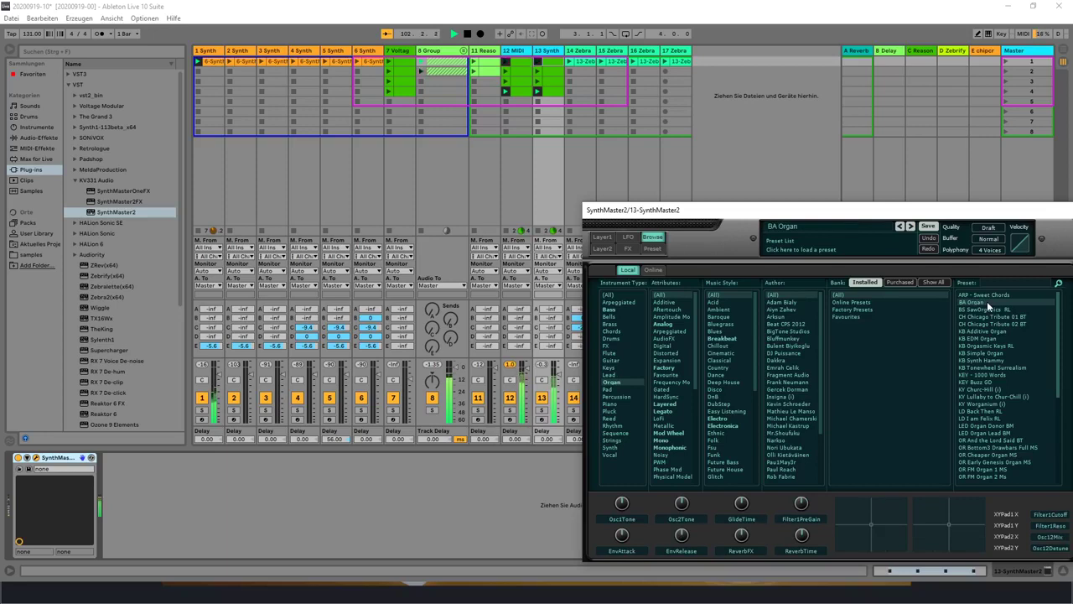
{"action": "key", "text": "Down"}
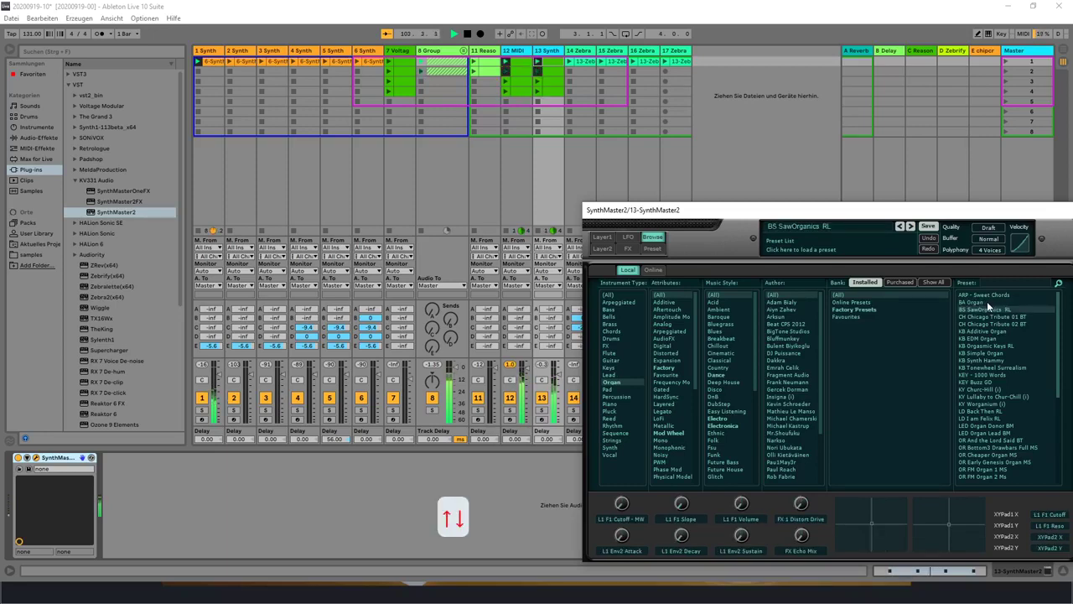
{"action": "key", "text": "Down"}
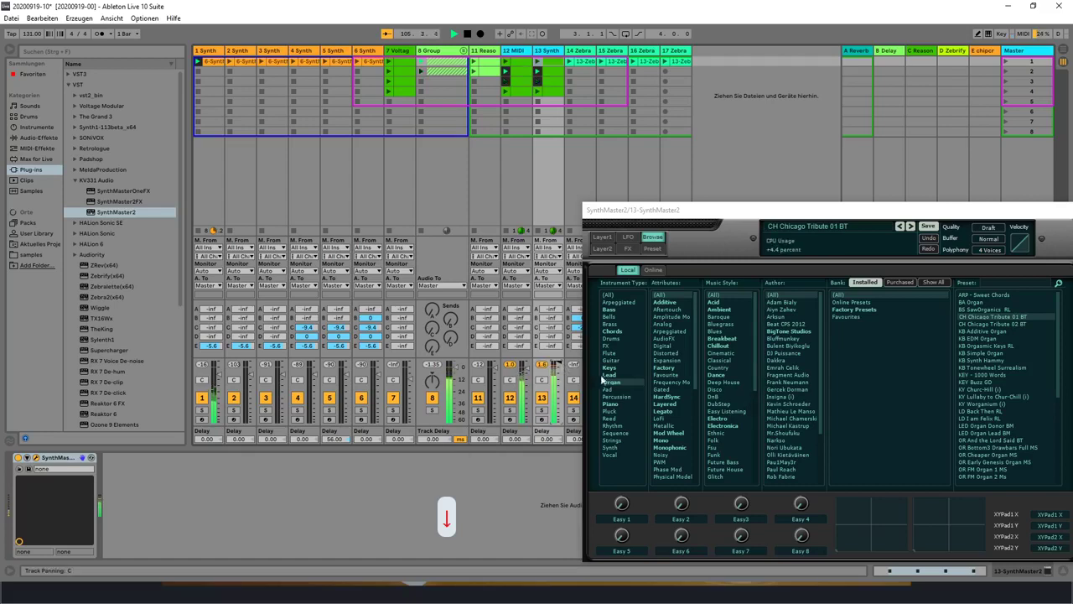
Step: Audition the remaining organ presets on track 13 one by one from KB Additive Organ onward, ending with PLK Wood Chimes loaded
{"action": "left_click", "coordinate": [993, 331]}
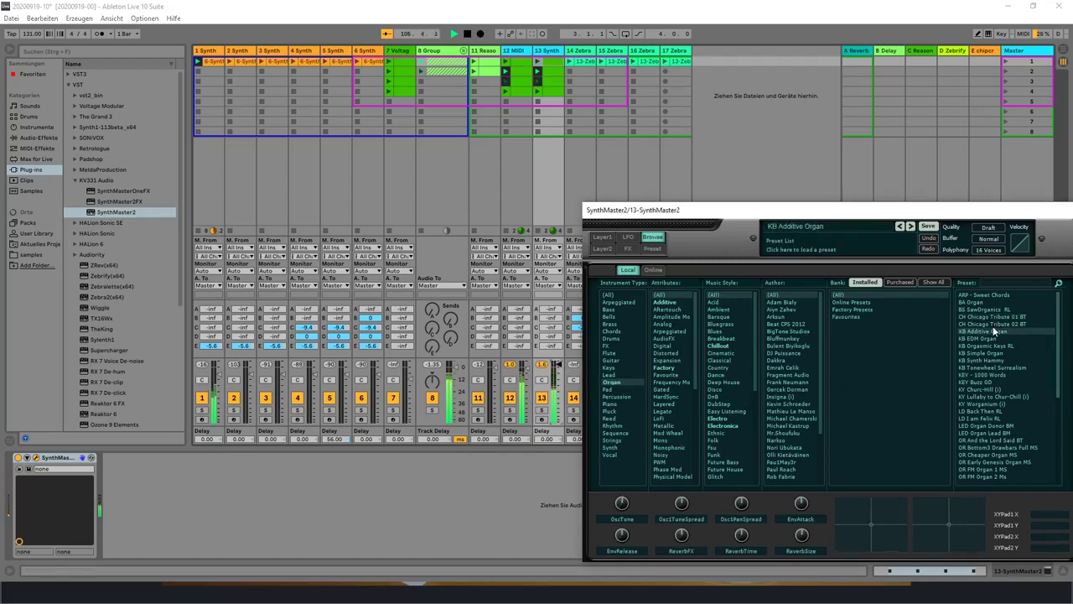
{"action": "key", "text": "Down"}
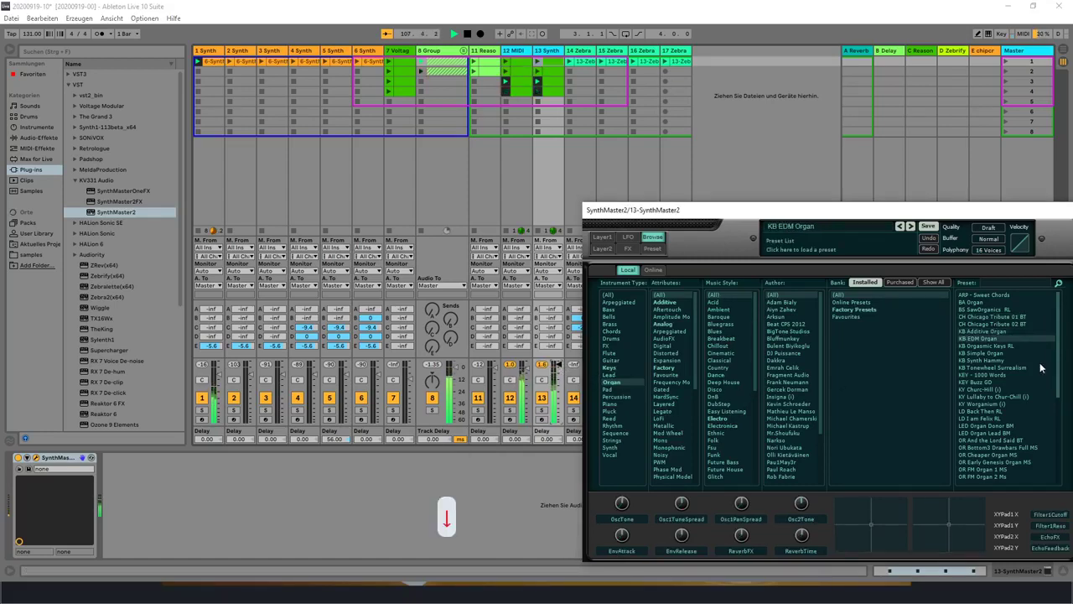
{"action": "key", "text": "Down"}
{"action": "key", "text": "Down"}
{"action": "key", "text": "Down"}
{"action": "key", "text": "Down"}
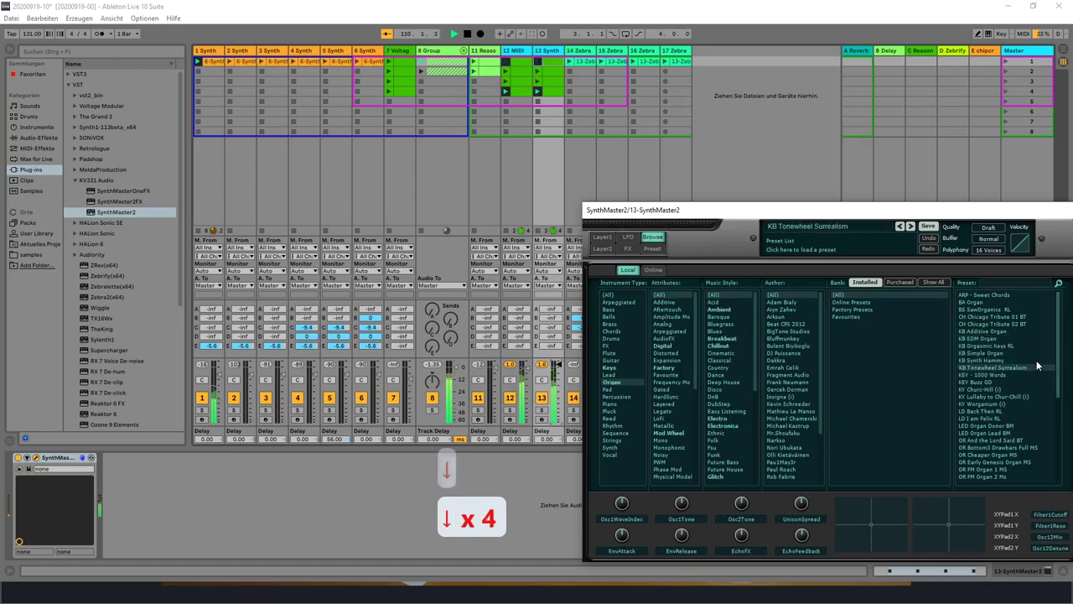
{"action": "key", "text": "Down"}
{"action": "key", "text": "Down"}
{"action": "key", "text": "Down"}
{"action": "key", "text": "Down"}
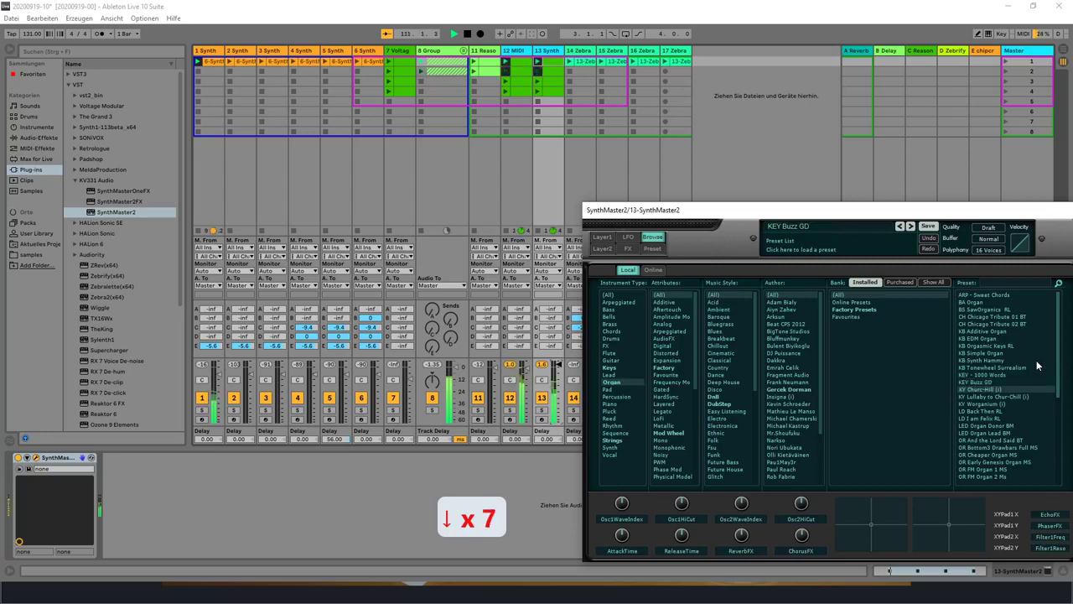
{"action": "key", "text": "Down"}
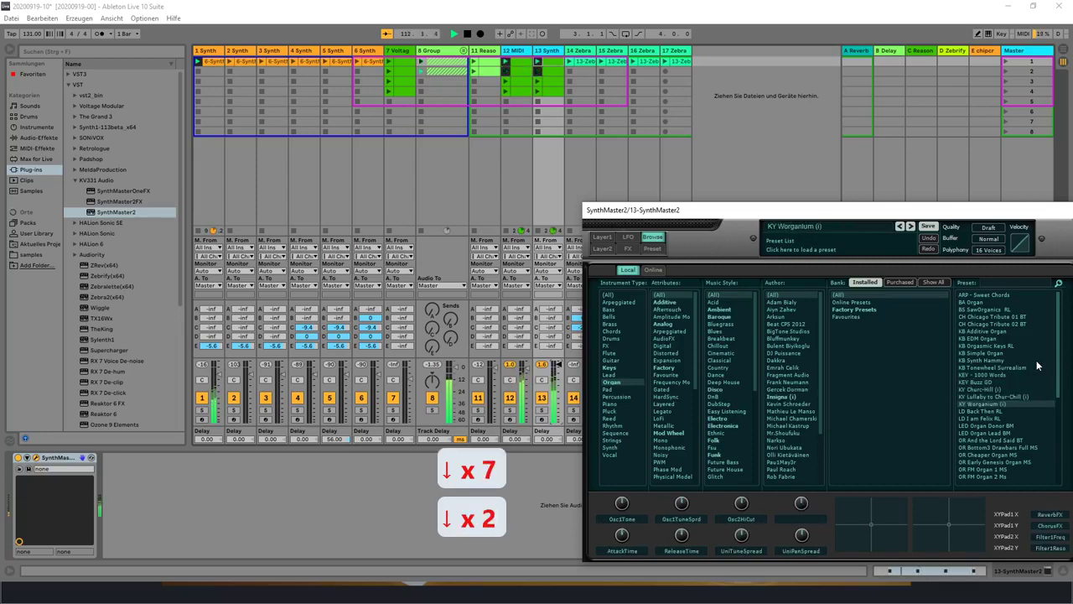
{"action": "key", "text": "Down"}
{"action": "key", "text": "Down"}
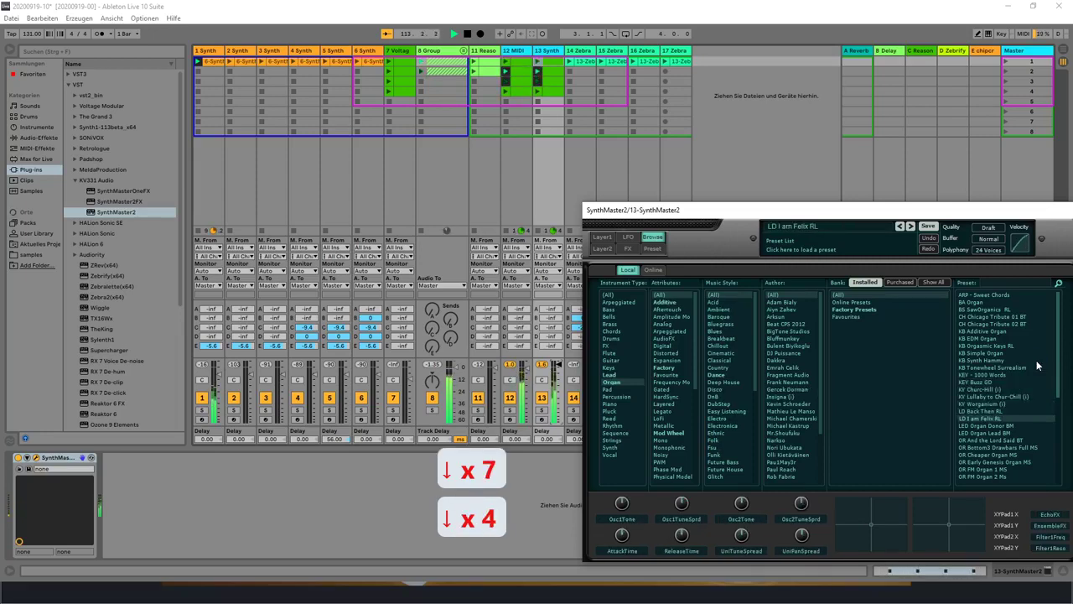
{"action": "key", "text": "Down"}
{"action": "key", "text": "Down"}
{"action": "key", "text": "Down"}
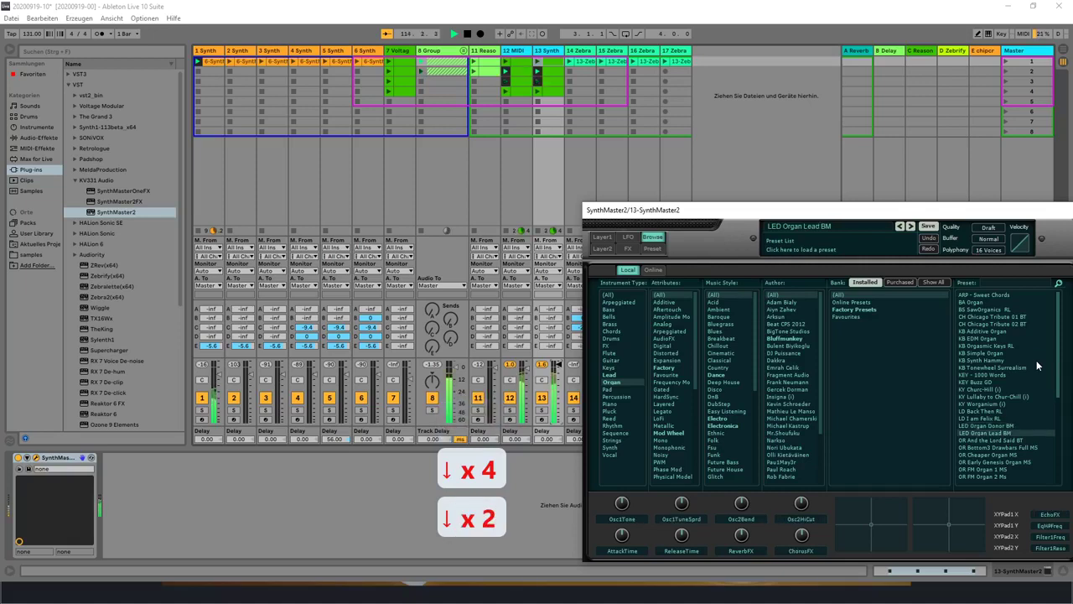
{"action": "key", "text": "Down"}
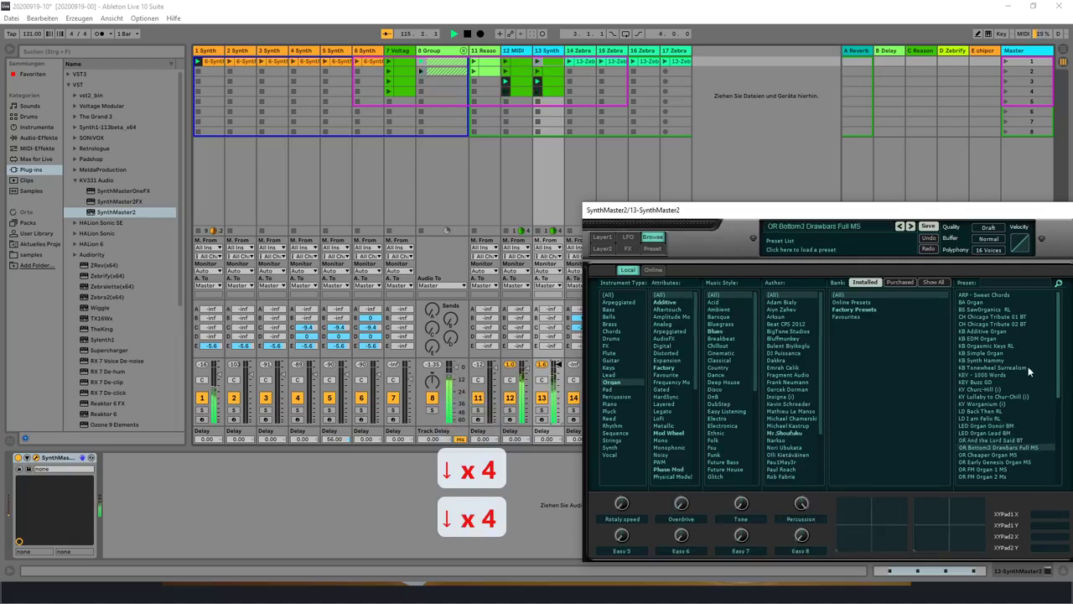
{"action": "key", "text": "Down"}
{"action": "key", "text": "Down"}
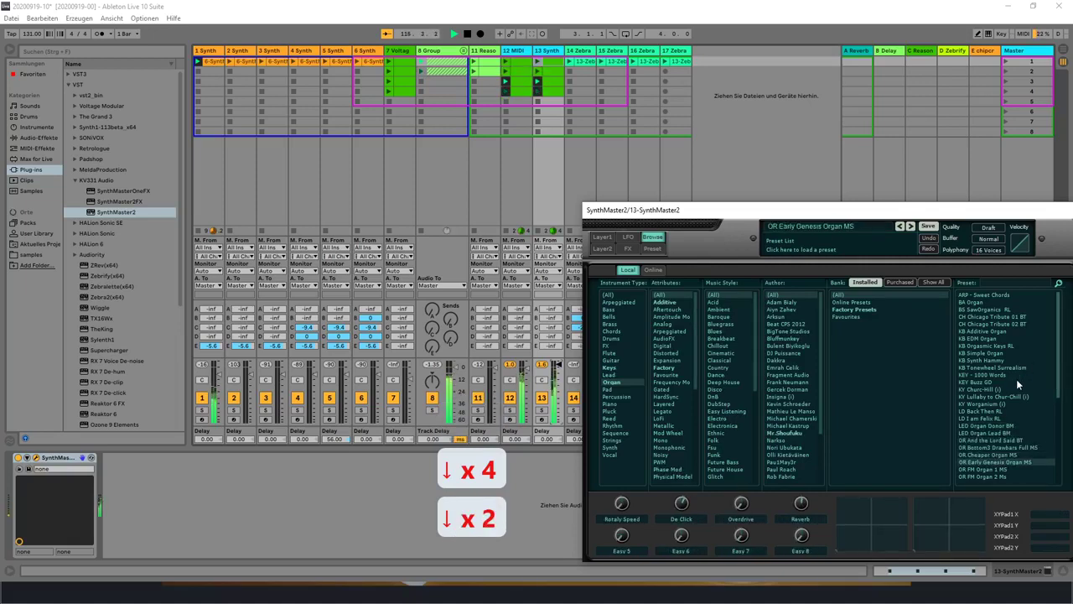
{"action": "key", "text": "Down"}
{"action": "key", "text": "Down"}
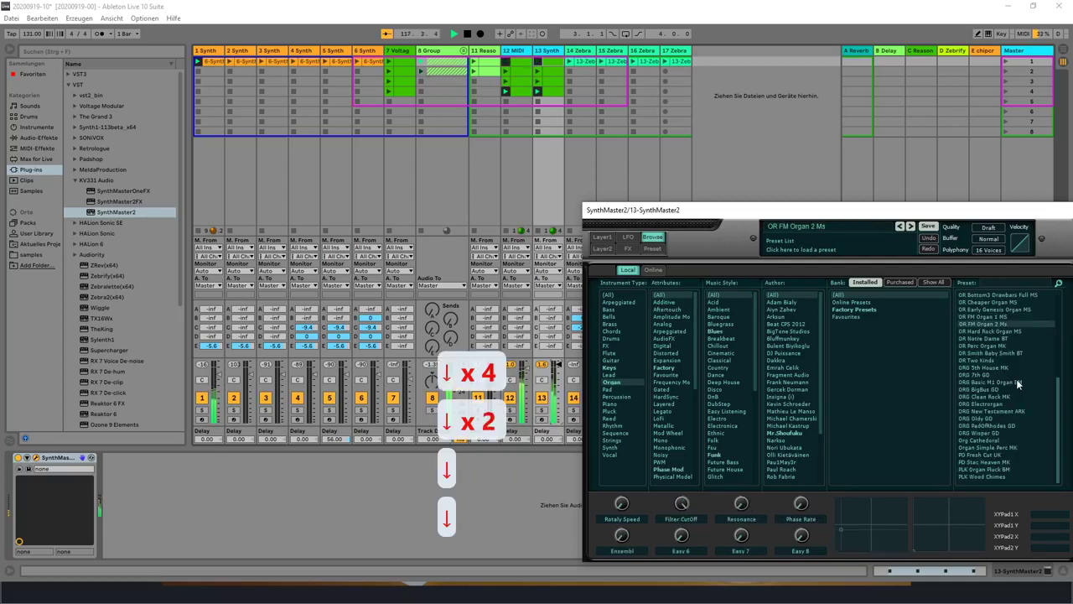
{"action": "key", "text": "Down"}
{"action": "key", "text": "Down"}
{"action": "key", "text": "Down"}
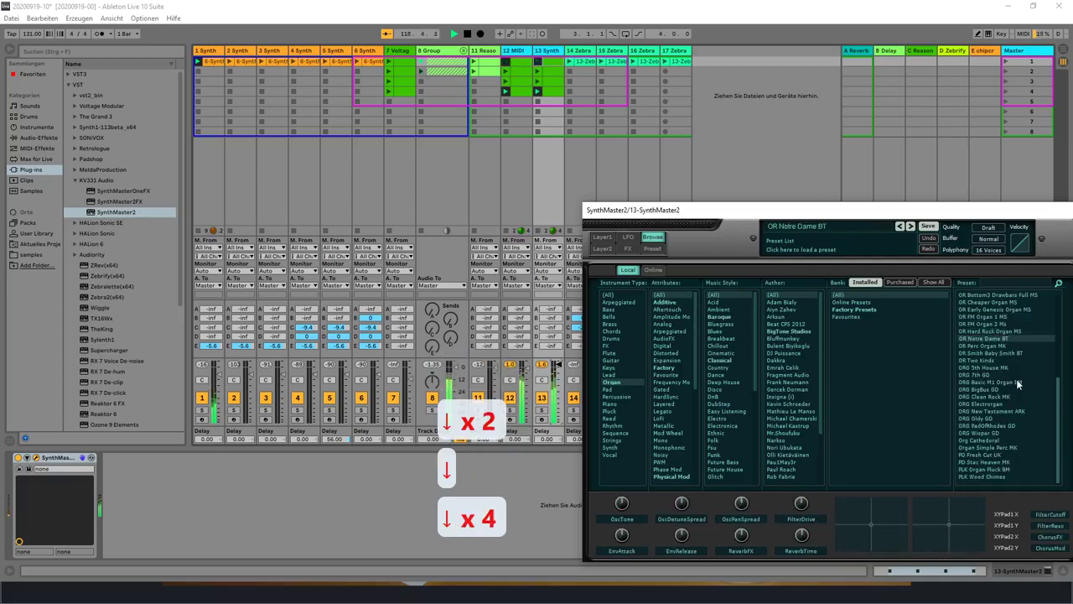
{"action": "key", "text": "Down"}
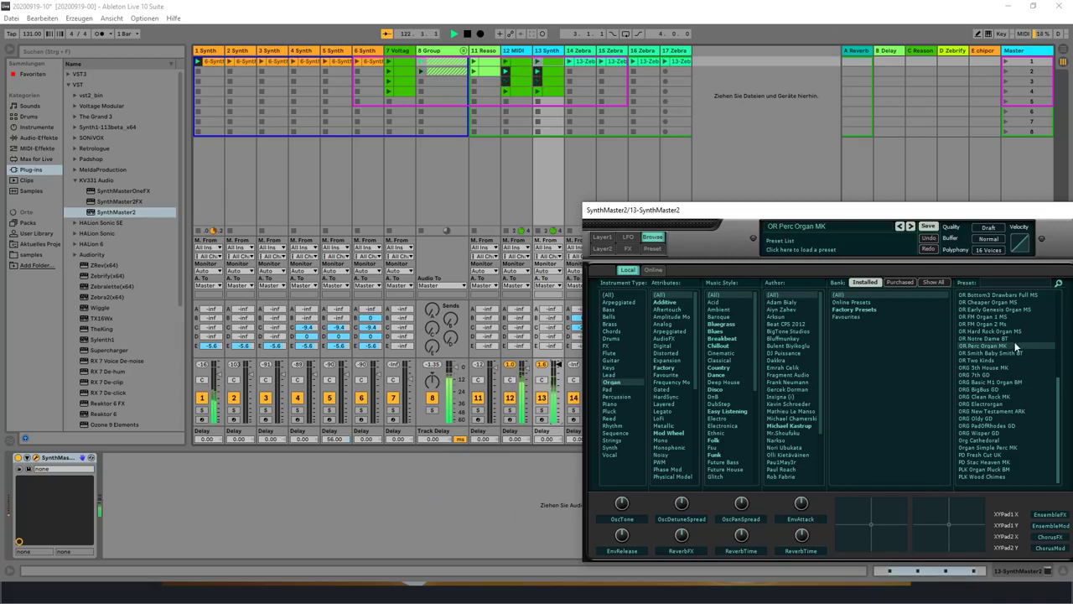
{"action": "key", "text": "Down"}
{"action": "key", "text": "Down"}
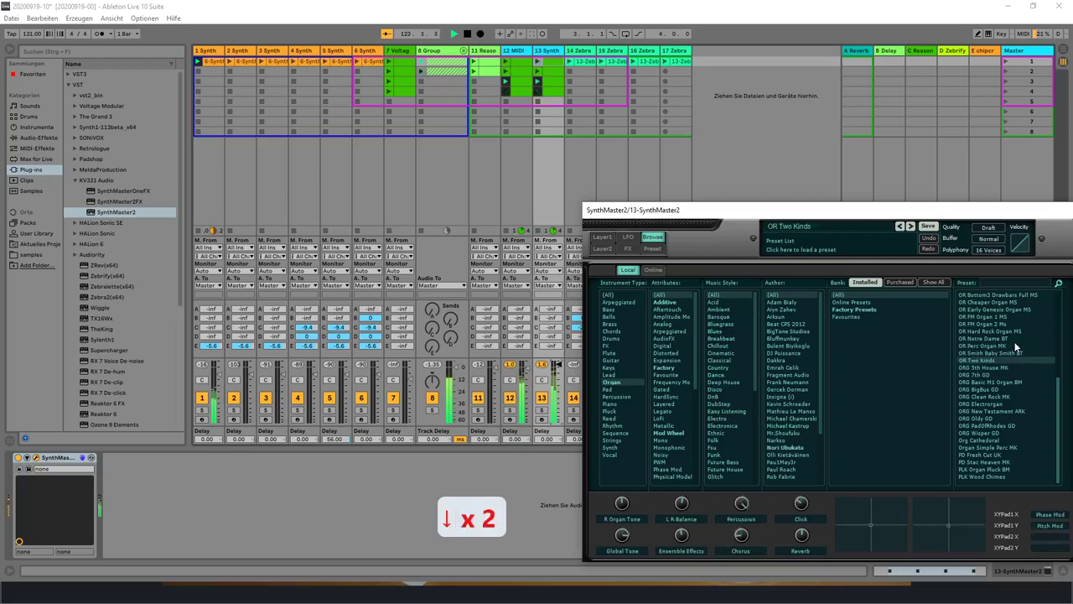
{"action": "key", "text": "Down"}
{"action": "key", "text": "Down"}
{"action": "key", "text": "Down"}
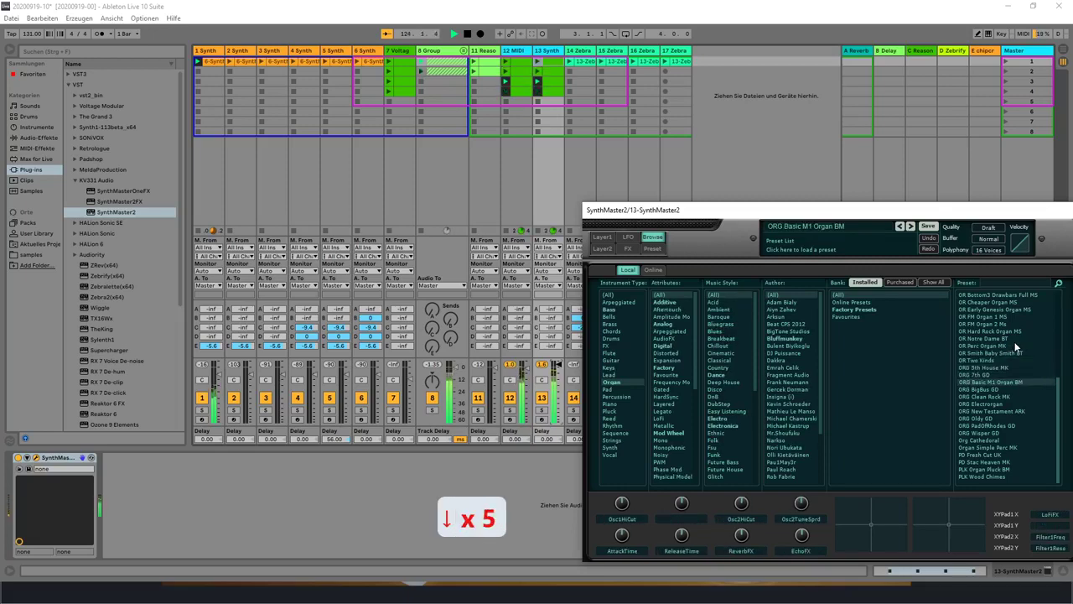
{"action": "key", "text": "Down"}
{"action": "key", "text": "Down"}
{"action": "key", "text": "Down"}
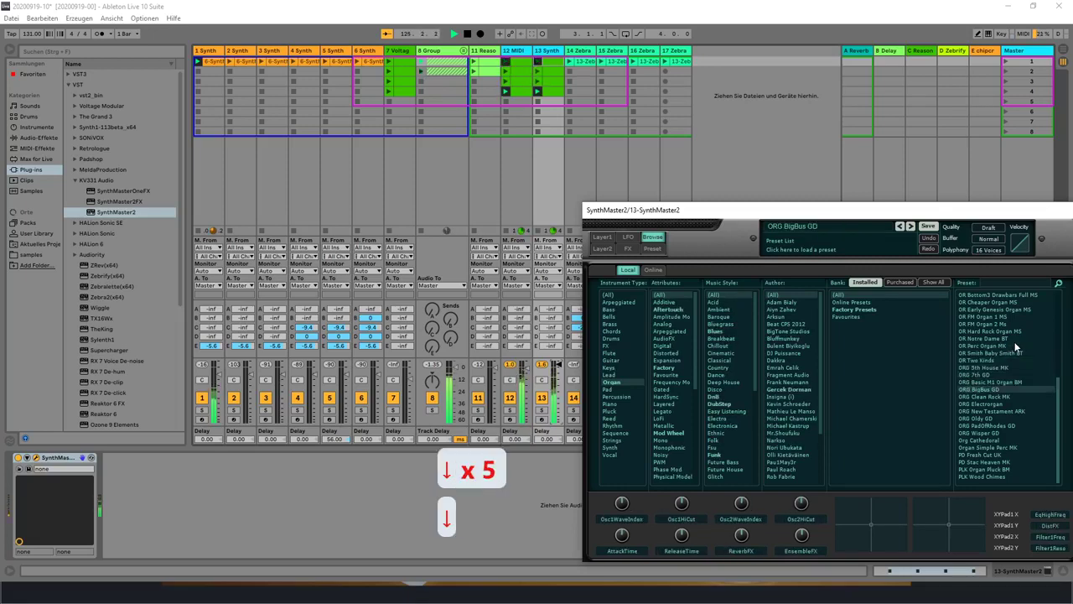
{"action": "key", "text": "Down"}
{"action": "key", "text": "Down"}
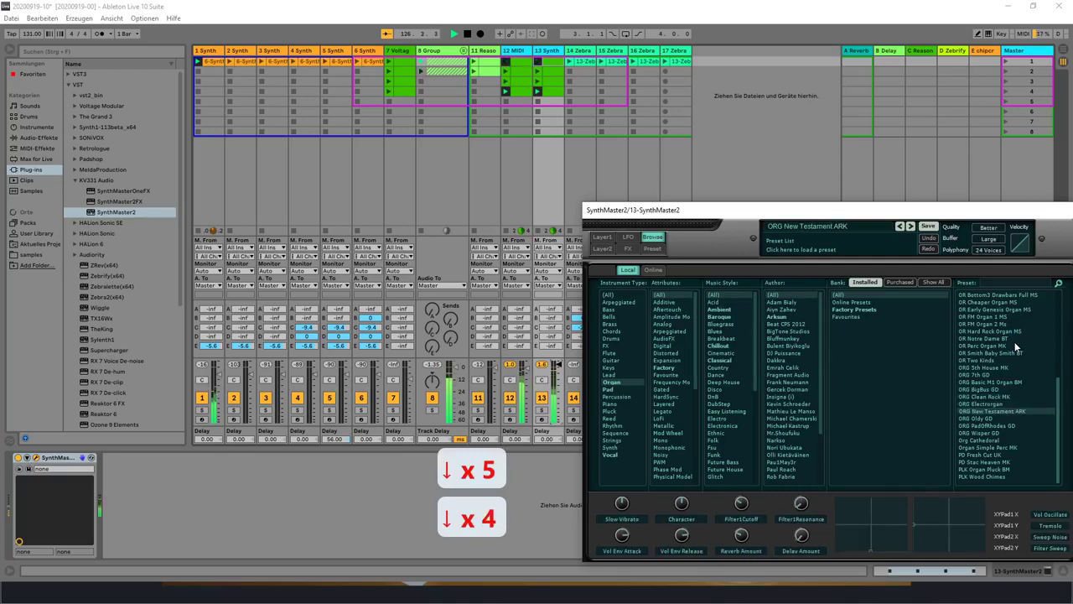
{"action": "key", "text": "Down"}
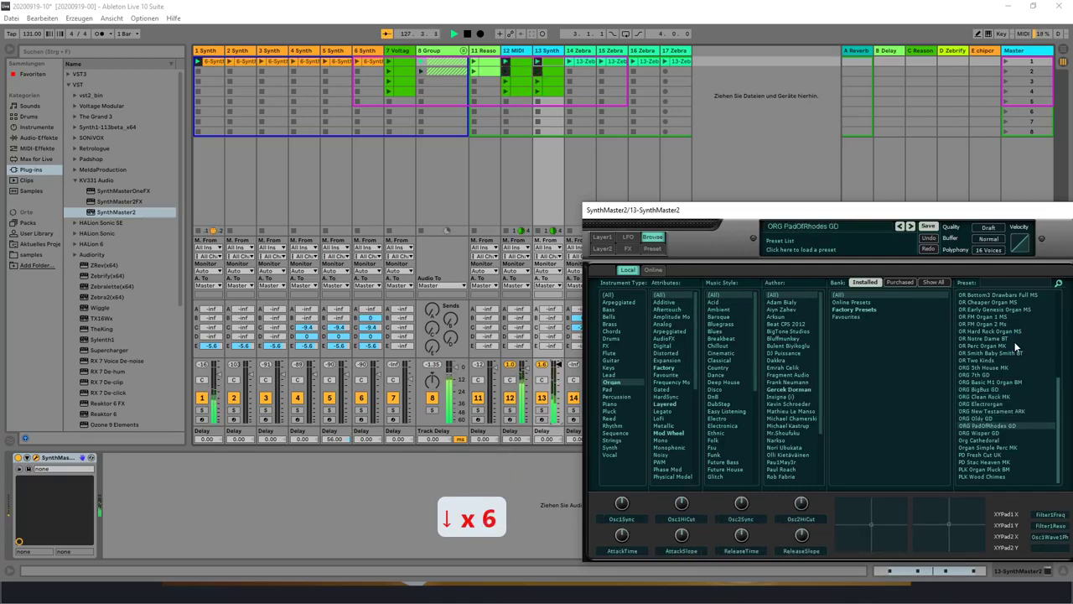
{"action": "key", "text": "Down"}
{"action": "key", "text": "Down"}
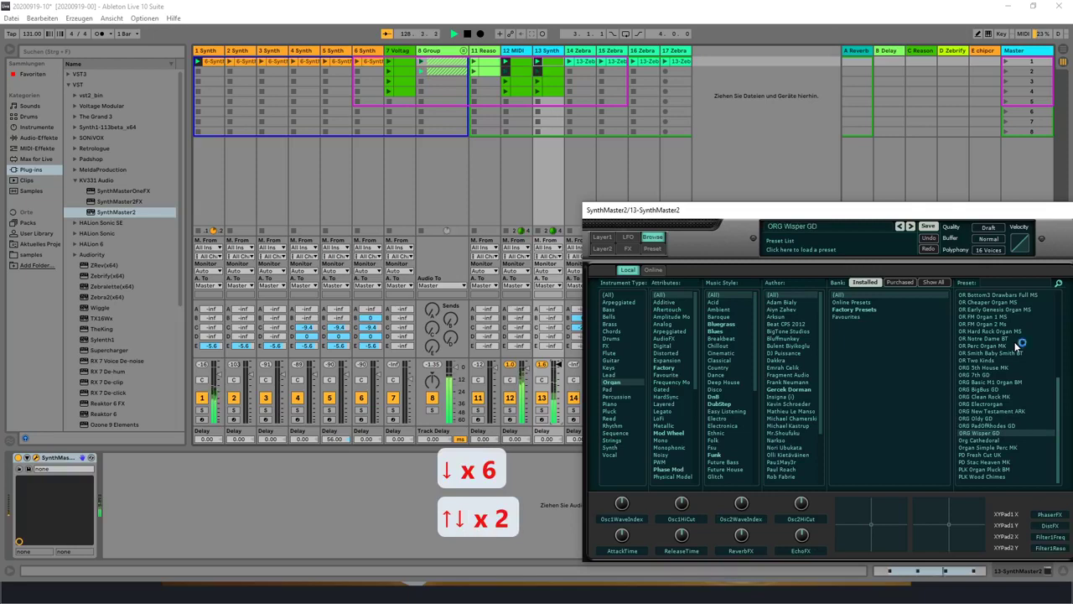
{"action": "key", "text": "Down"}
{"action": "key", "text": "Down"}
{"action": "key", "text": "Down"}
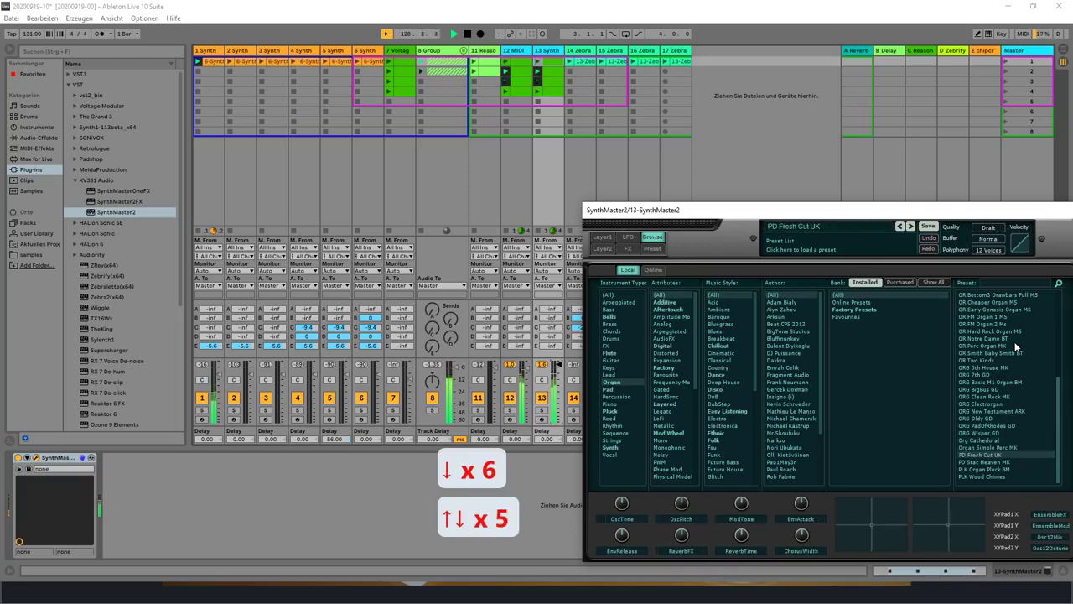
{"action": "key", "text": "Down"}
{"action": "key", "text": "Down"}
{"action": "key", "text": "Down"}
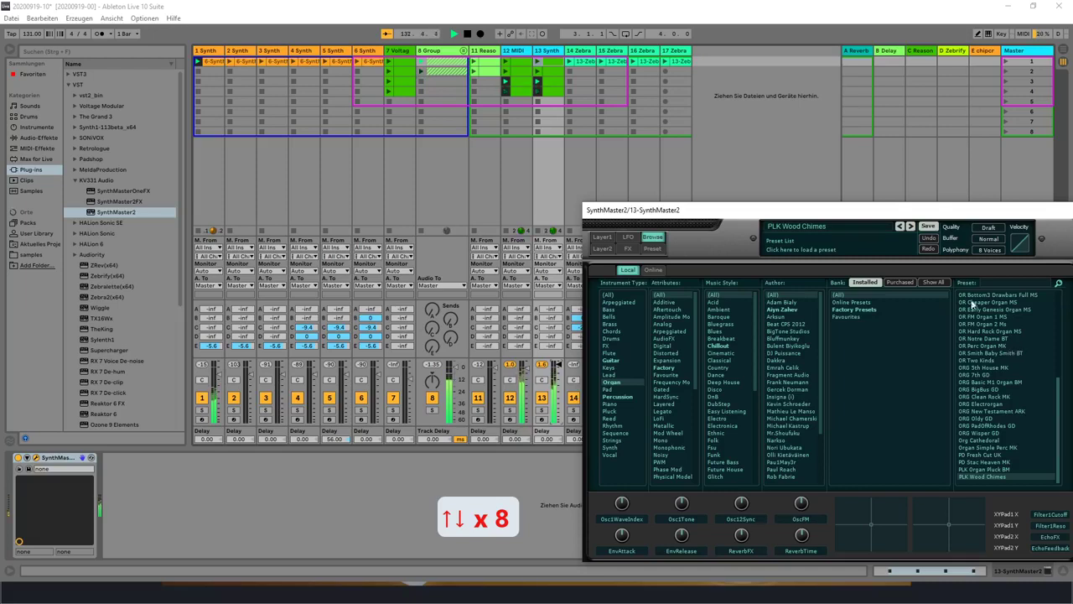
Step: Lower track 13's volume to -2.0 dB and close the SynthMaster2 plug-in window
{"action": "left_click", "coordinate": [558, 369]}
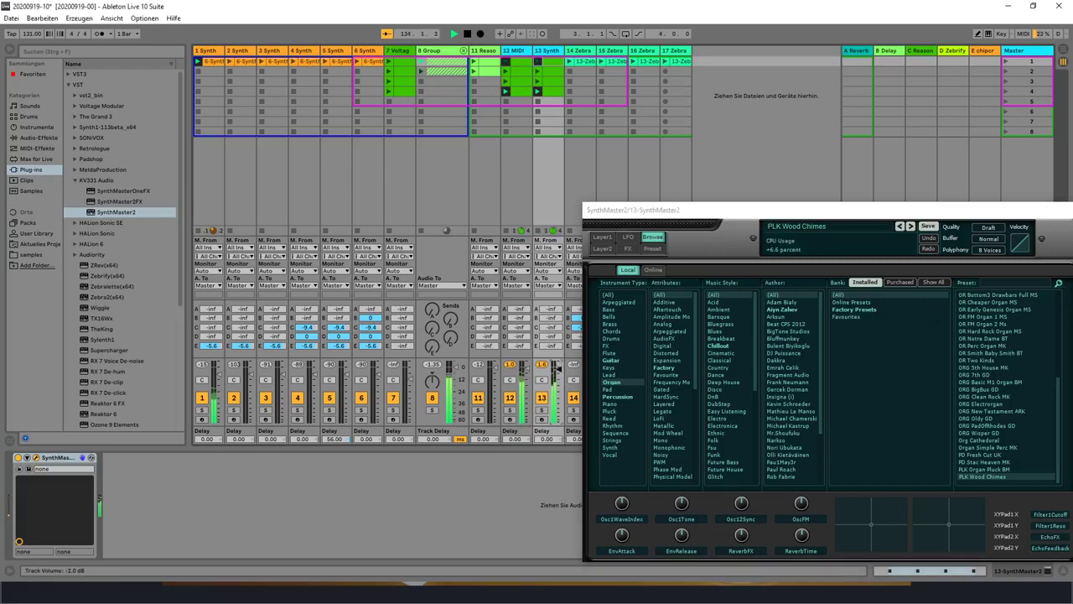
{"action": "left_click_drag", "start_coordinate": [713, 209], "coordinate": [433, 214]}
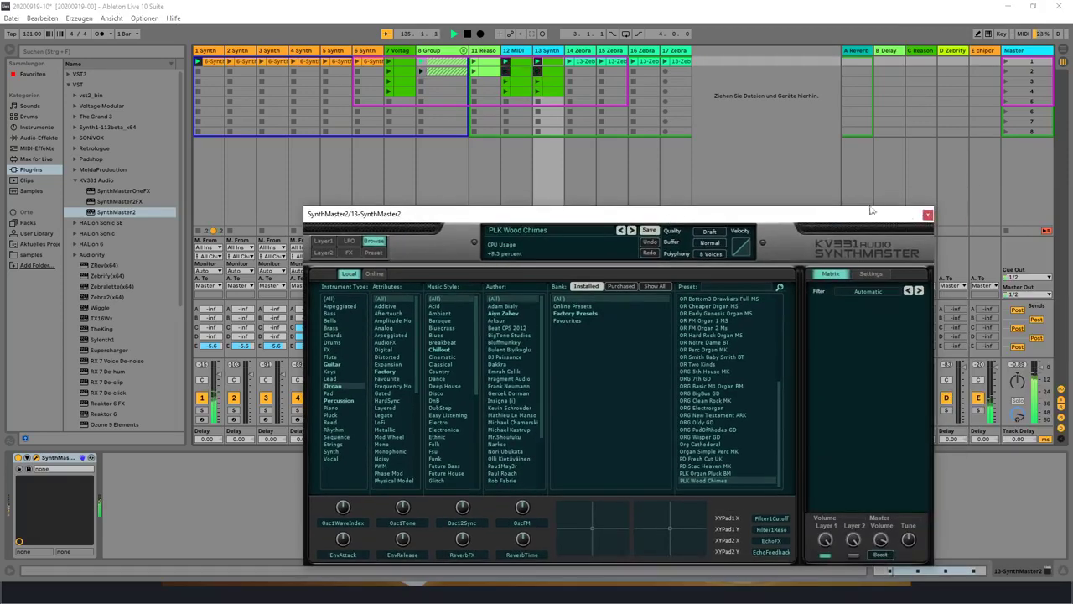
{"action": "left_click", "coordinate": [927, 214]}
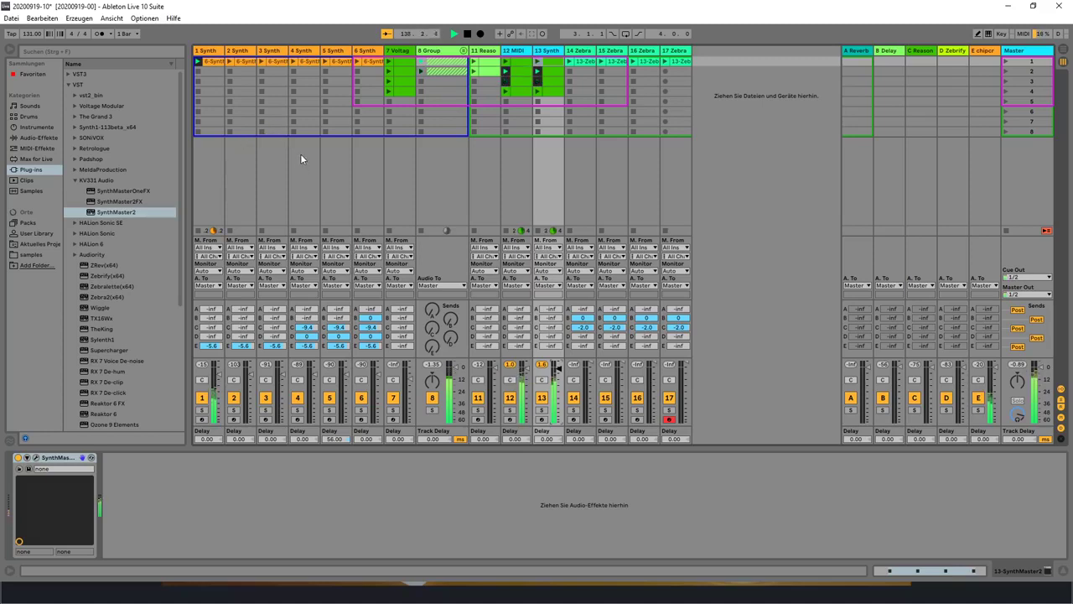
Step: Launch the first-scene clips of tracks 2 and 3 and set track 3's chipcrusher send to -9.4 dB
{"action": "left_click", "coordinate": [228, 61]}
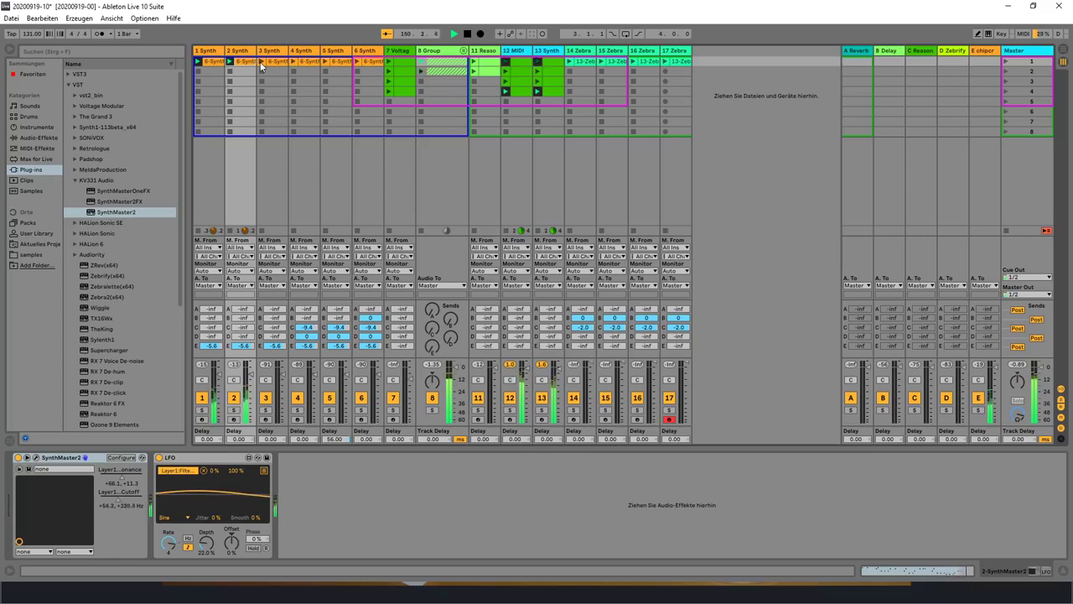
{"action": "left_click", "coordinate": [260, 67]}
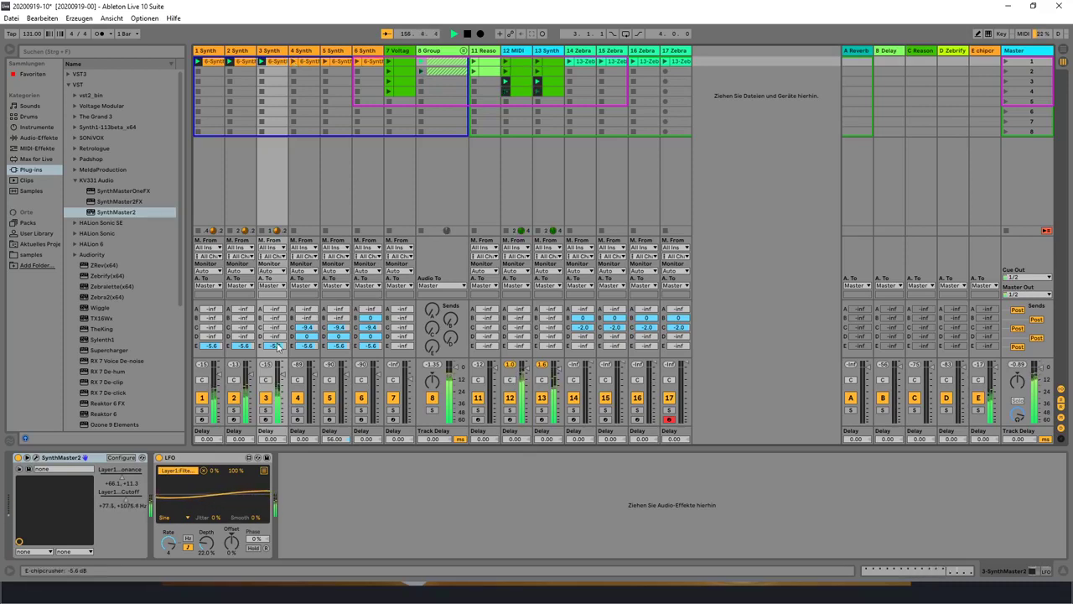
{"action": "left_click_drag", "start_coordinate": [277, 345], "coordinate": [277, 361]}
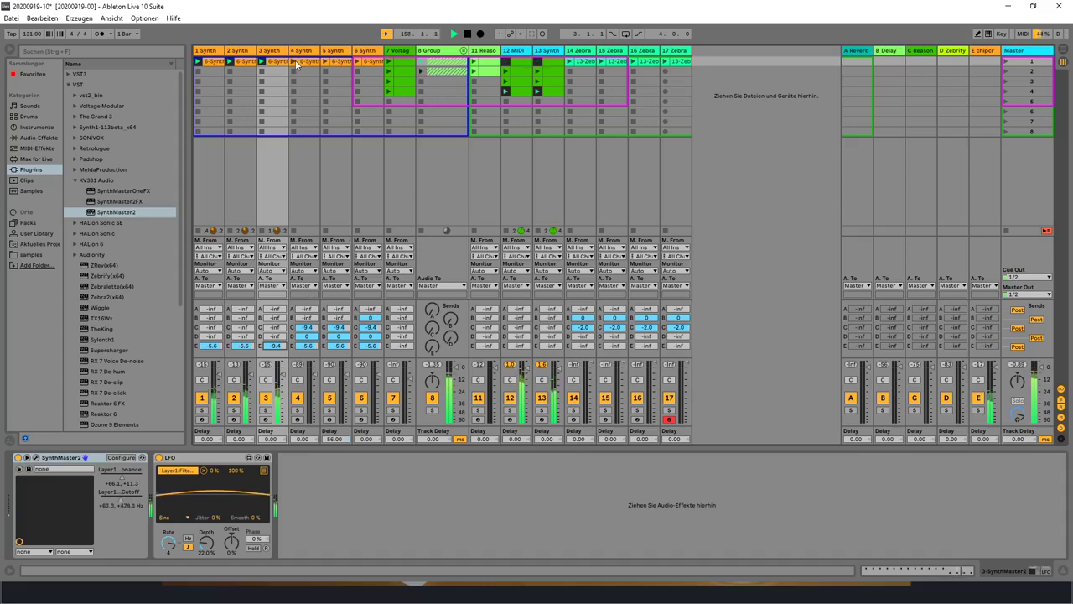
Step: Bring in the first-scene clips of Synth tracks 4, 5 and 6 one after another
{"action": "left_click", "coordinate": [294, 60]}
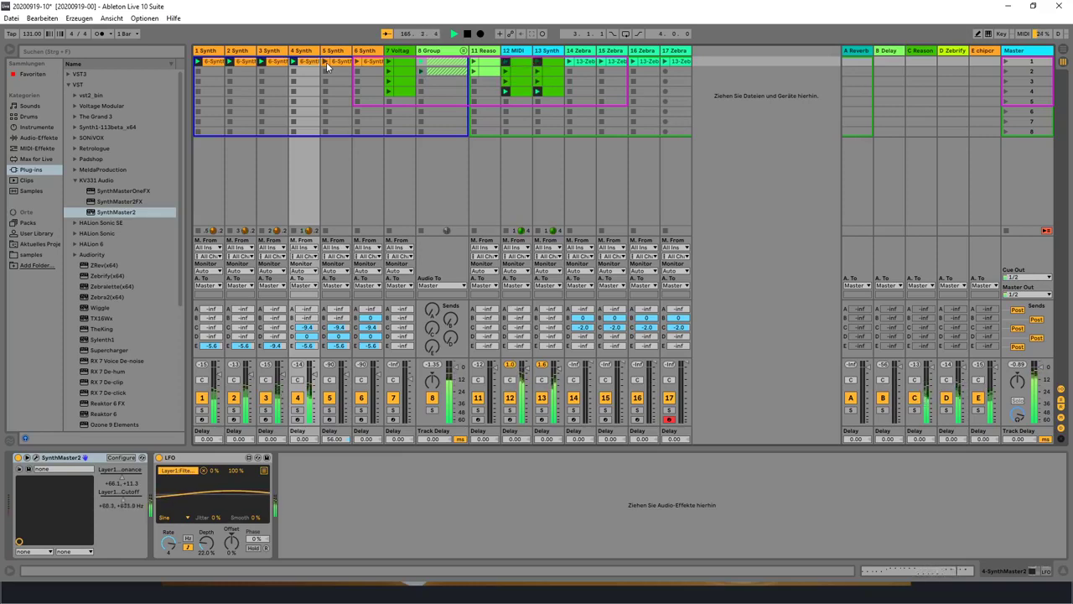
{"action": "left_click", "coordinate": [326, 62]}
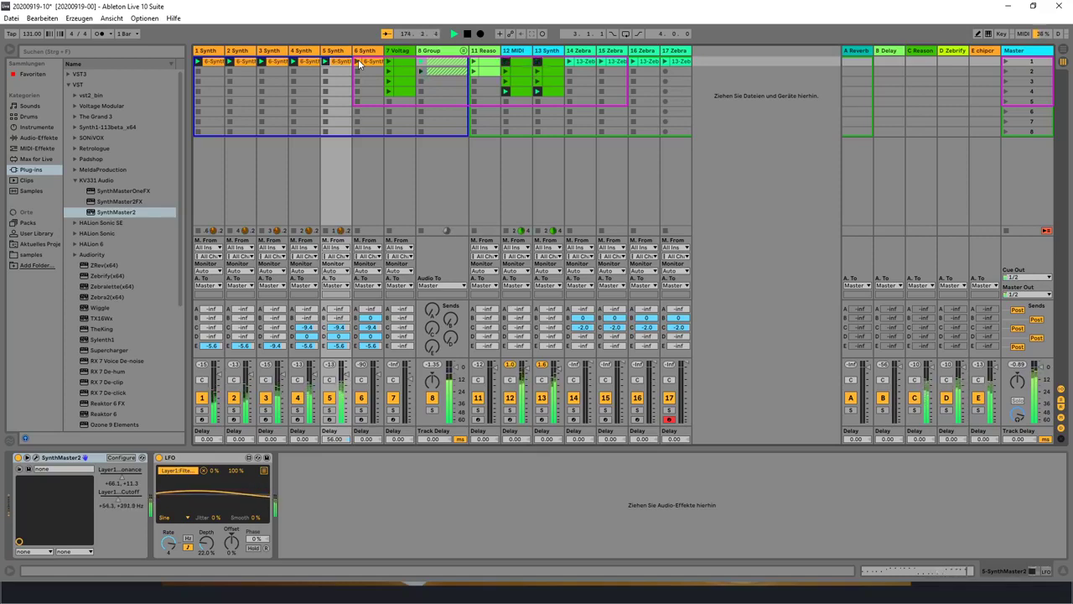
{"action": "left_click", "coordinate": [359, 63]}
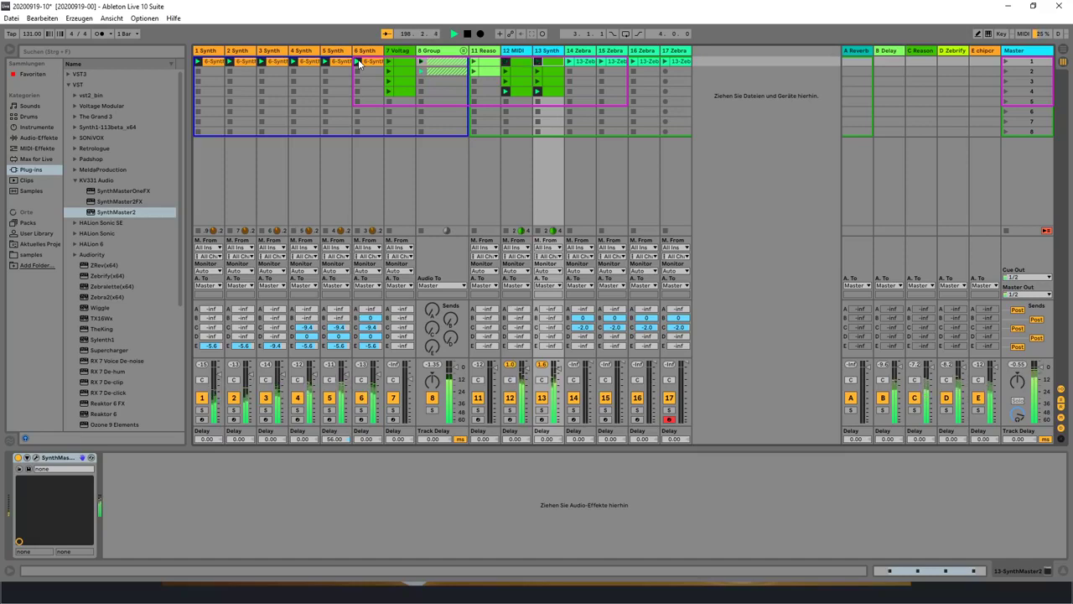
Step: Launch the first-scene clips of the Zebra2 tracks 14, 15, 16 and 17 one after another
{"action": "key", "text": "Right"}
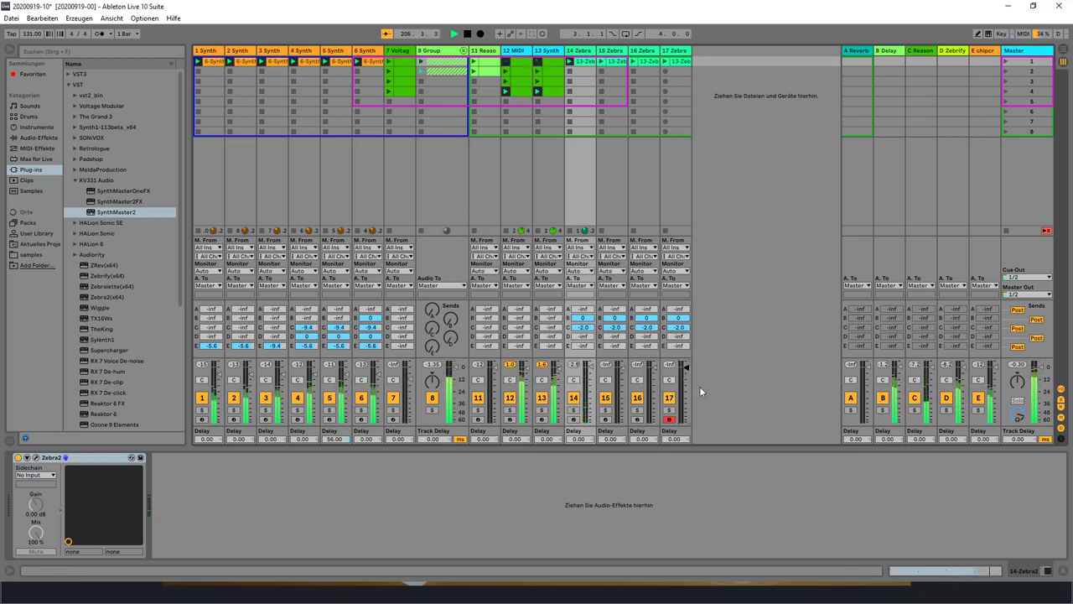
{"action": "key", "text": "Right"}
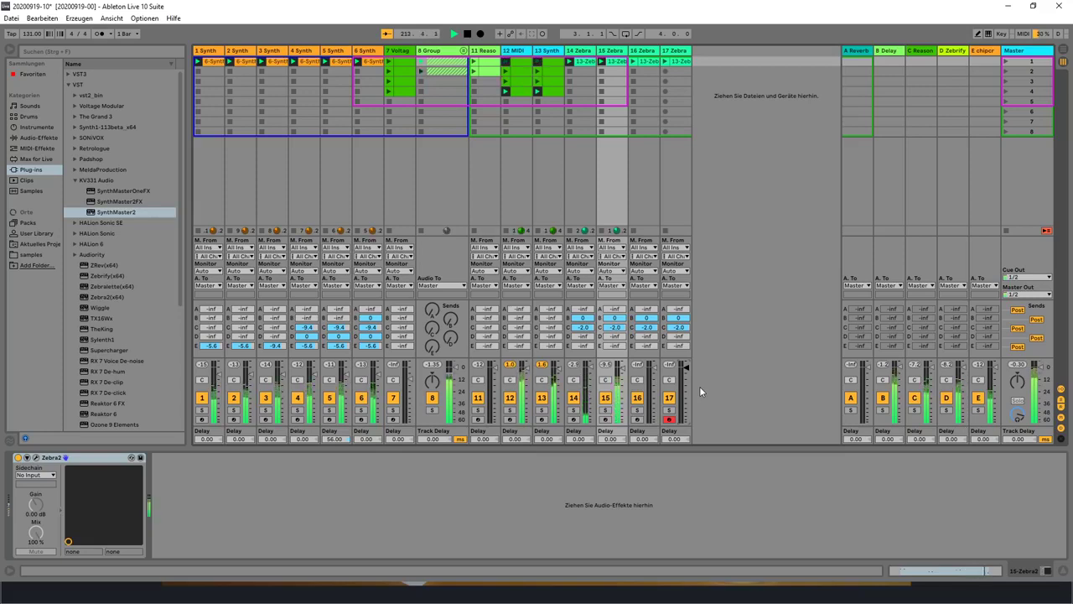
{"action": "key", "text": "Right"}
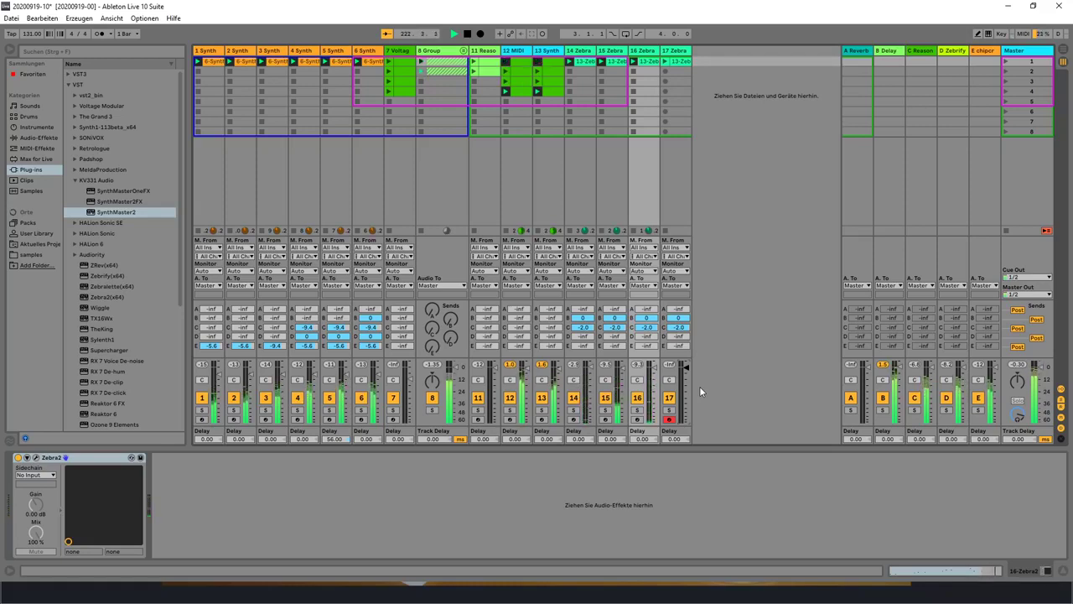
{"action": "key", "text": "Right"}
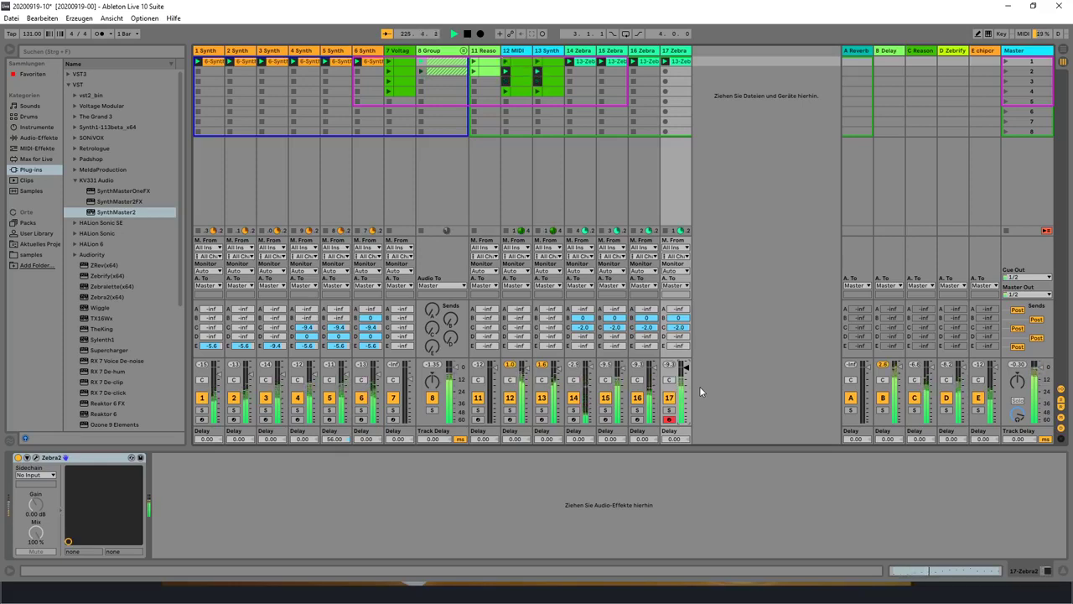
Step: Reset the peak level indicators of tracks 13 and 12 in the mixer
{"action": "left_click", "coordinate": [542, 364]}
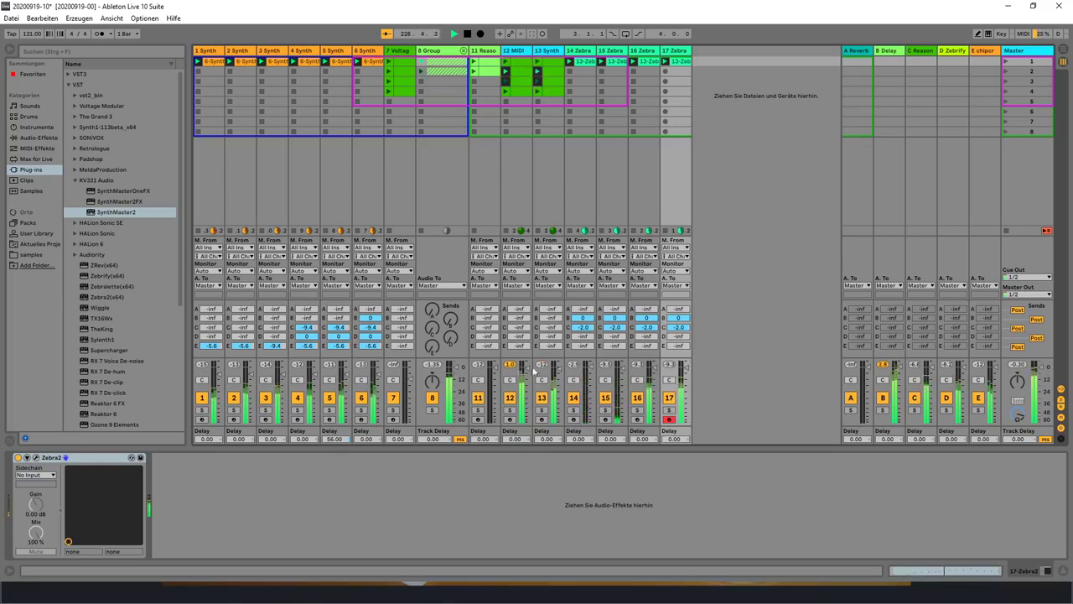
{"action": "left_click", "coordinate": [510, 365]}
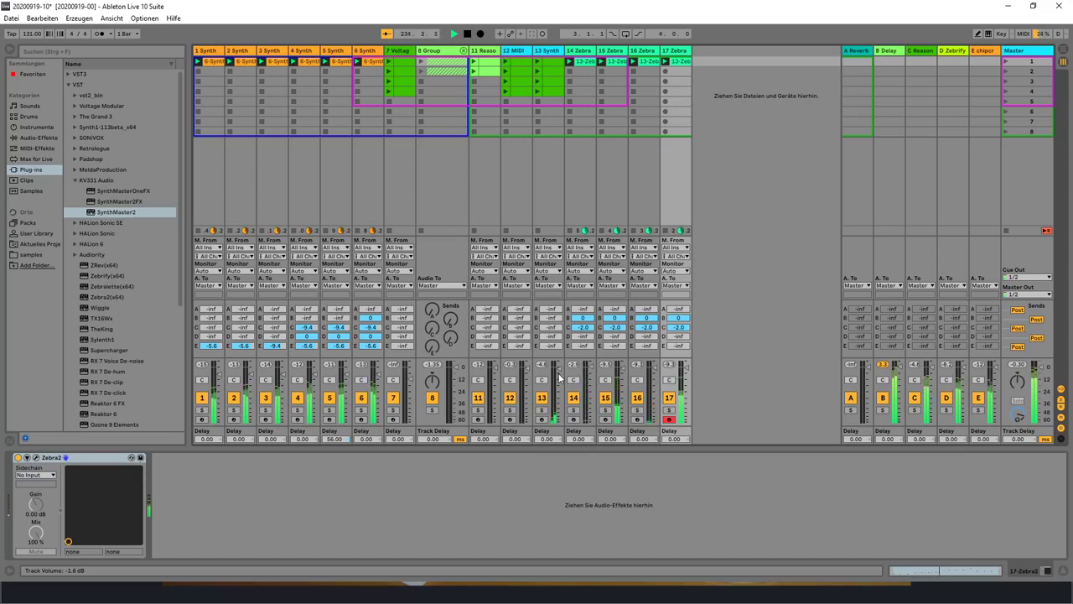
{"action": "left_click", "coordinate": [560, 379]}
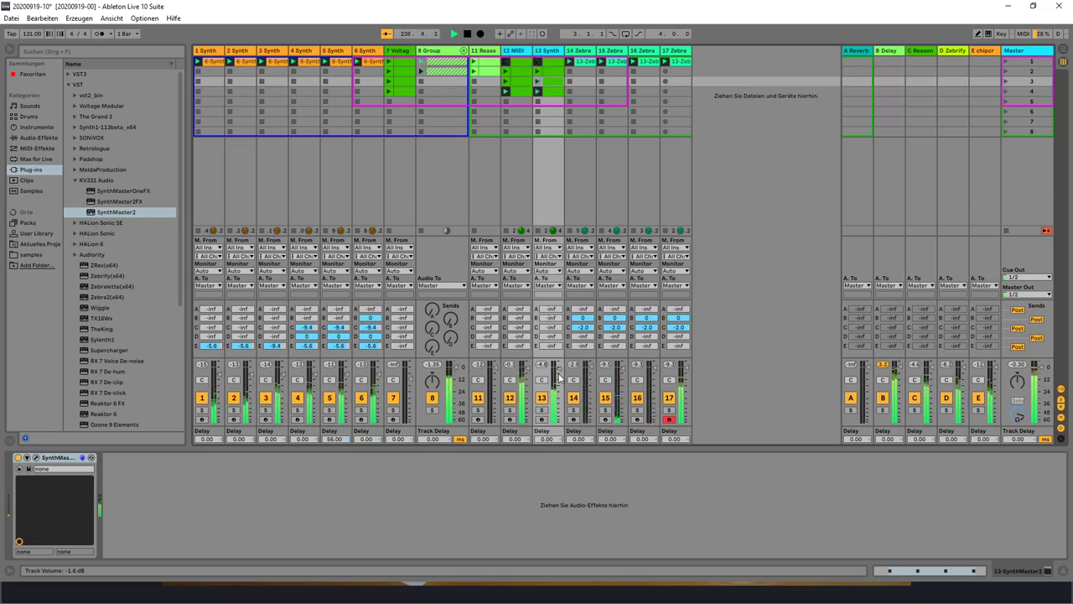
{"action": "key", "text": "alt+Tab"}
{"action": "key", "text": "alt+Tab"}
{"action": "key", "text": "alt+Tab"}
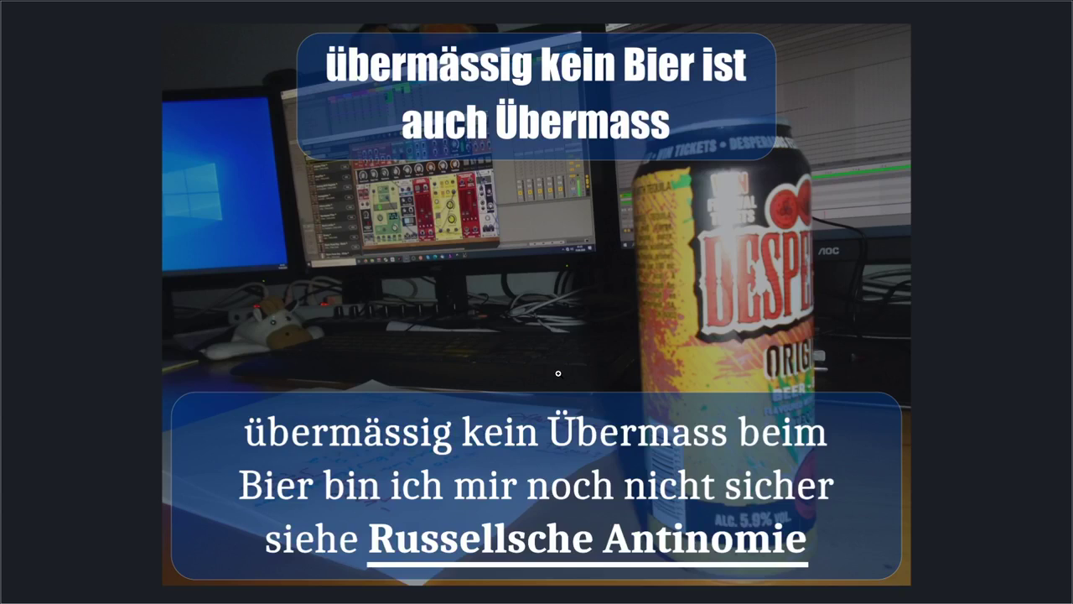
{"action": "key", "text": "alt+Tab"}
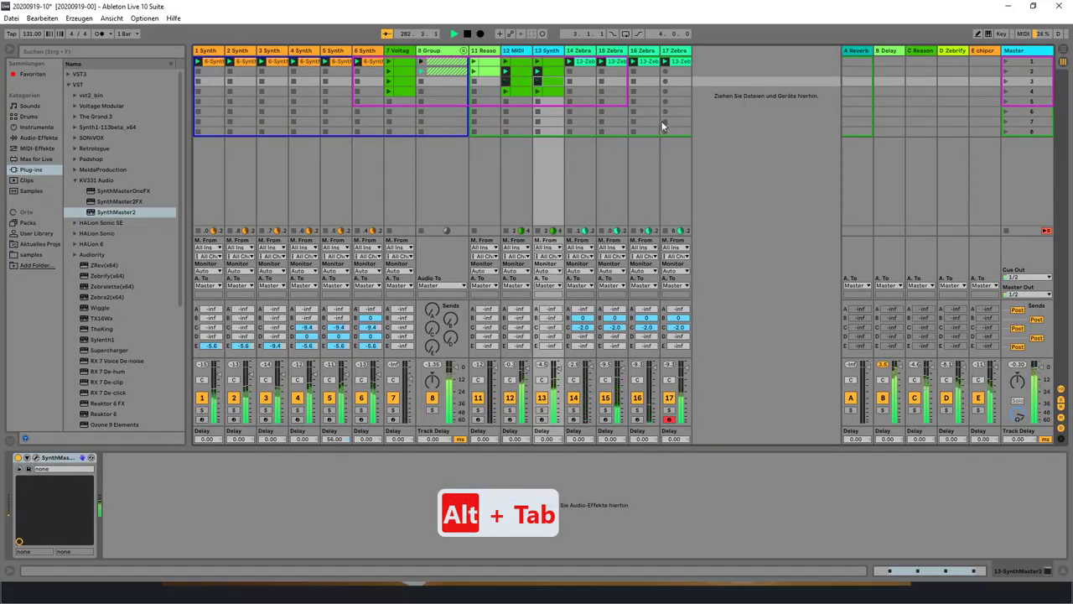
{"action": "key", "text": "ctrl+s"}
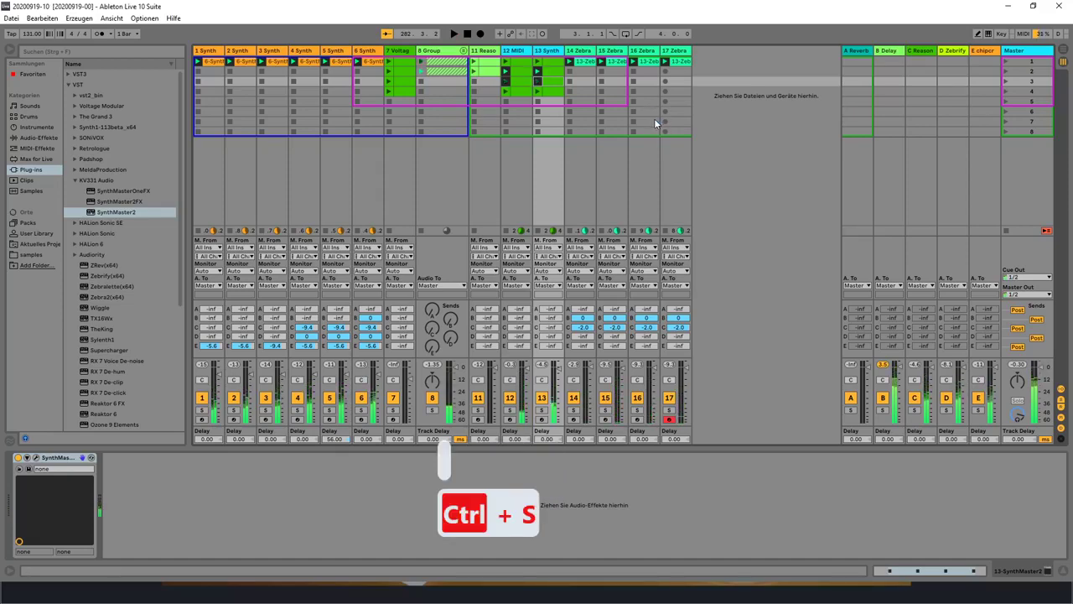
{"action": "key", "text": "ctrl+shift+s"}
{"action": "left_click", "coordinate": [152, 267]}
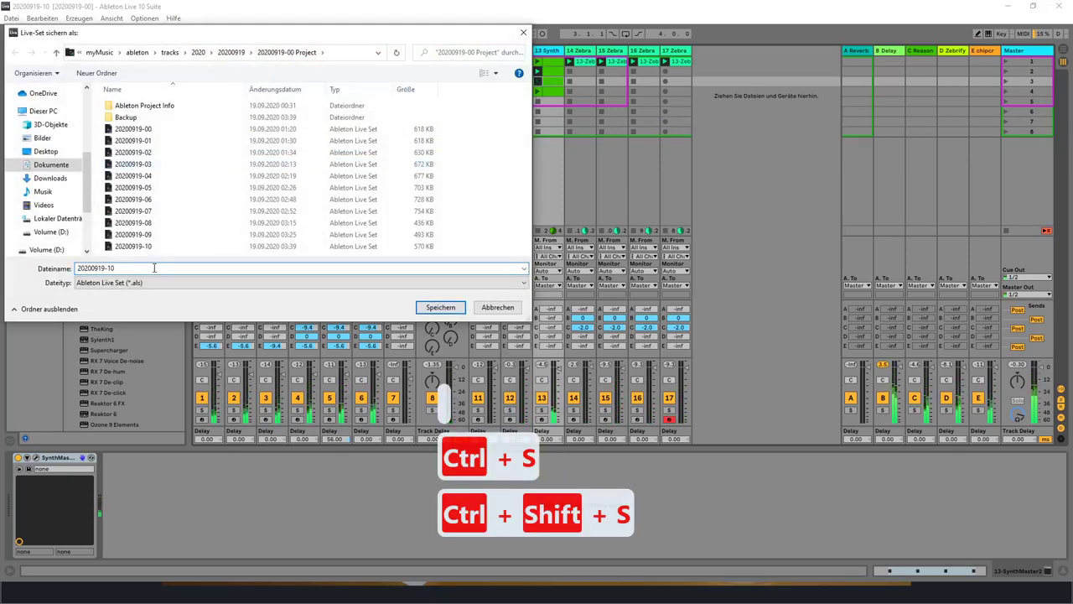
{"action": "key", "text": "BackSpace"}
{"action": "type", "text": "2"}
{"action": "key", "text": "Return"}
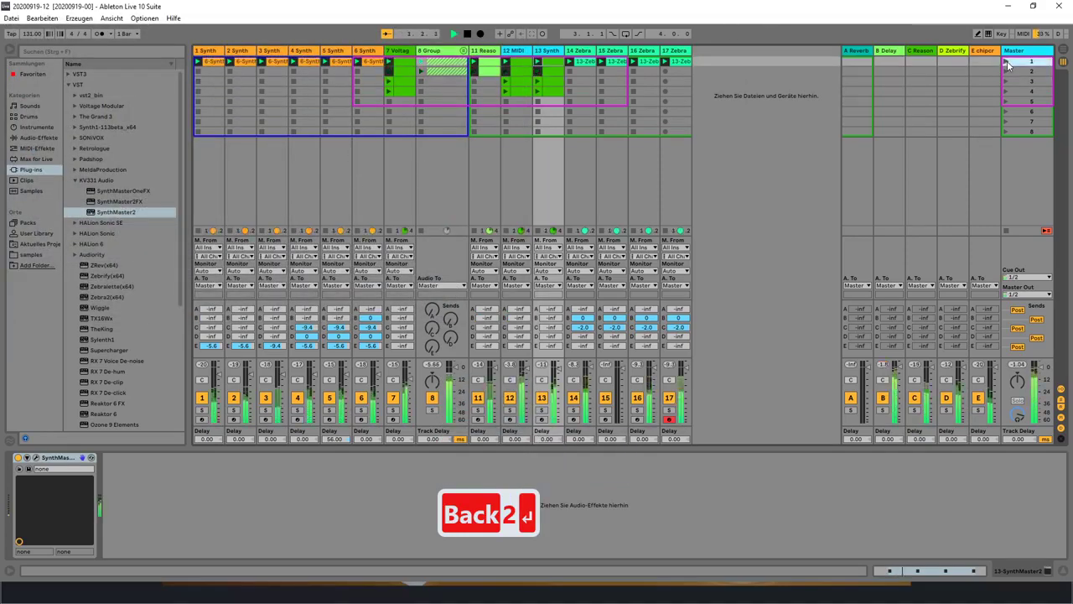
{"action": "key", "text": "alt+Tab"}
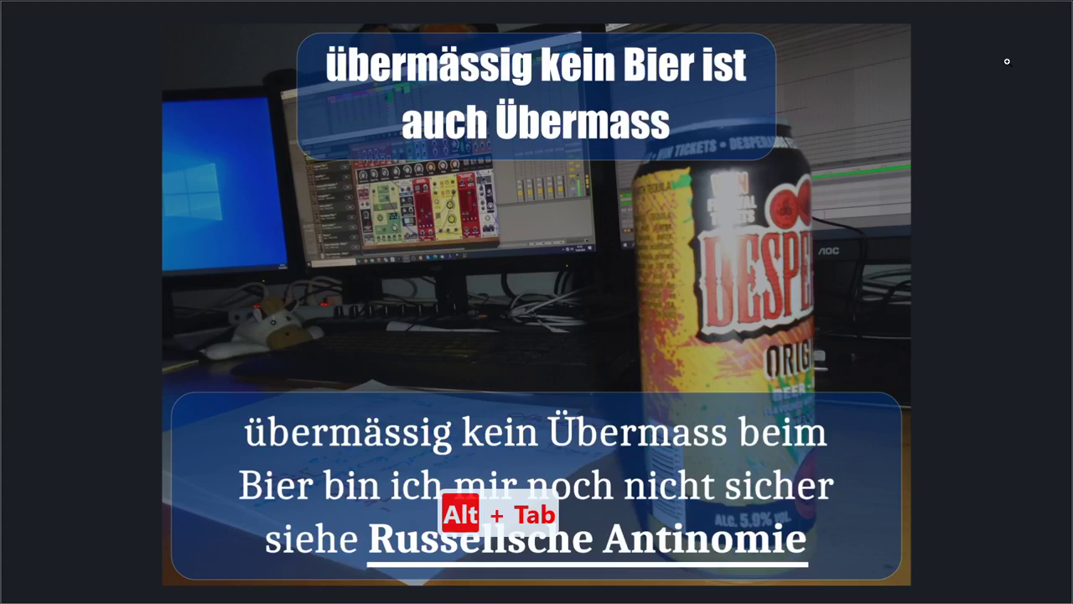
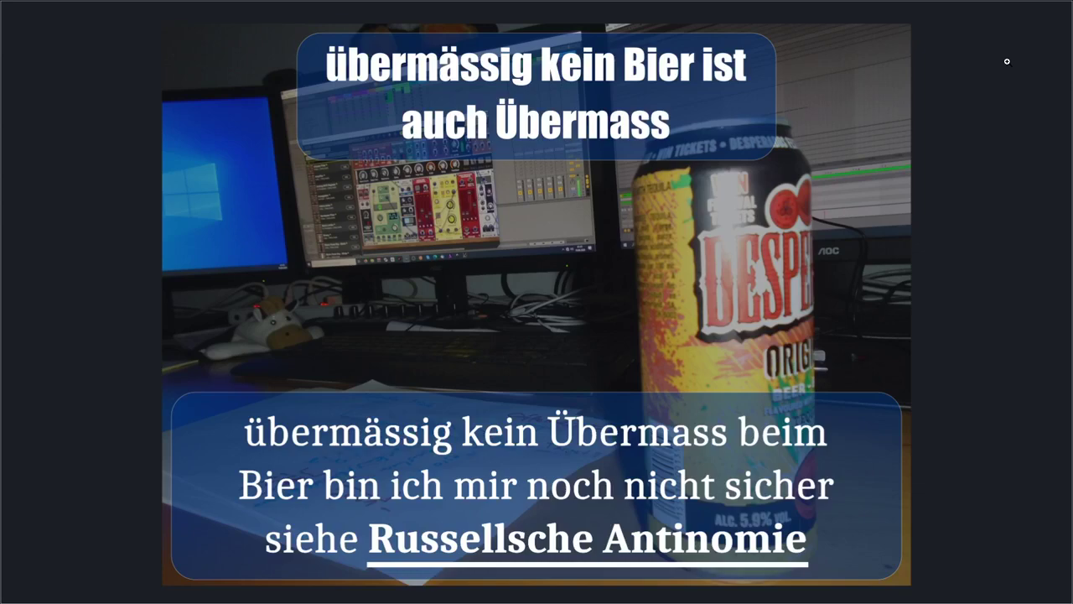
{"action": "key", "text": "alt+Tab"}
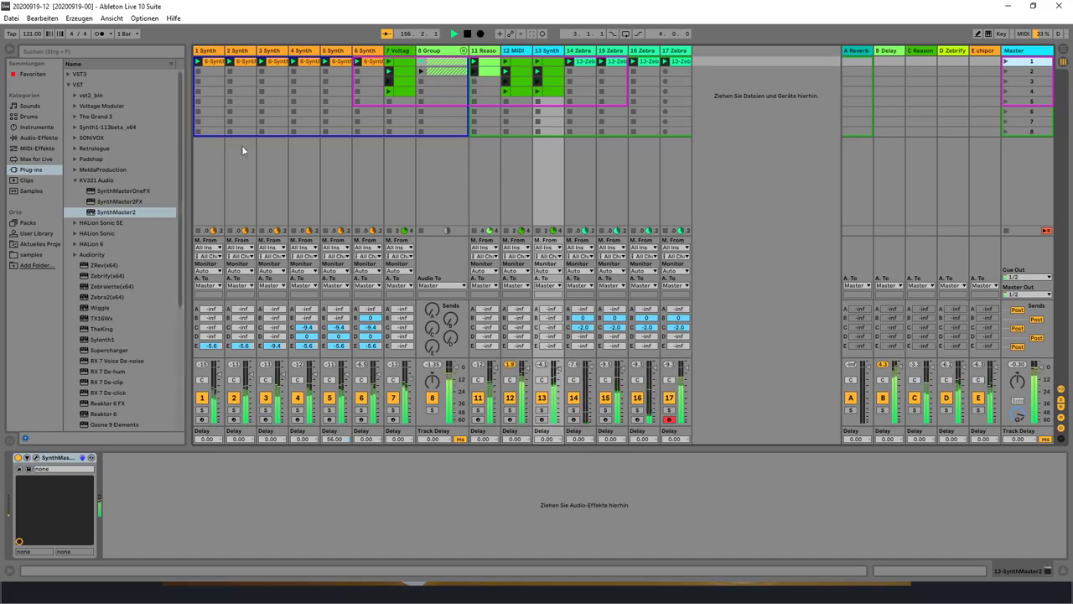
Step: Duplicate Zebra2 track 17 and delete all notes from the first-scene clip of the new track 18
{"action": "right_click", "coordinate": [663, 52]}
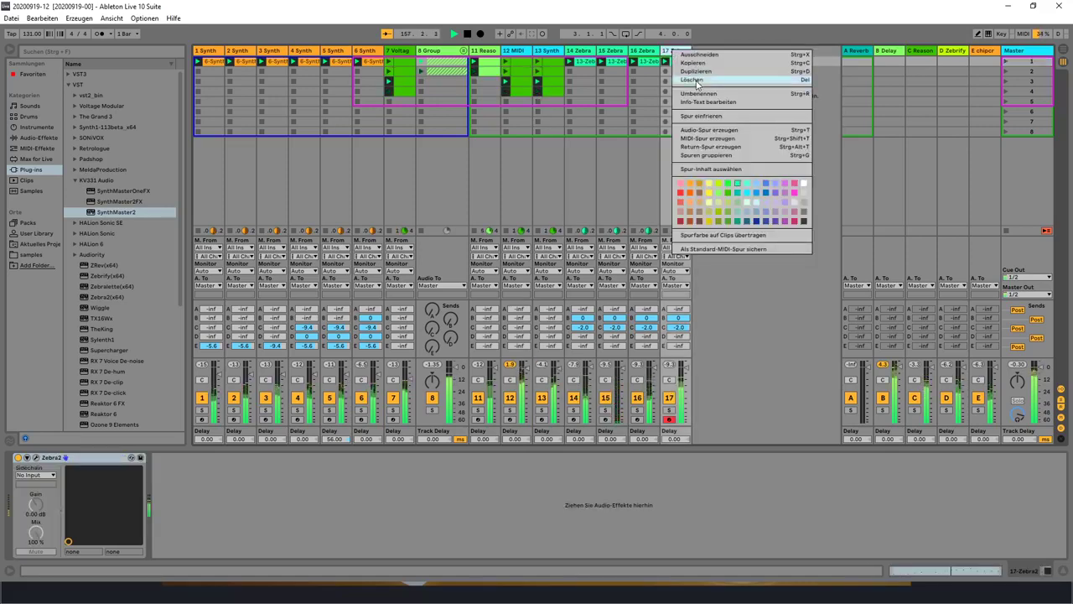
{"action": "left_click", "coordinate": [694, 72]}
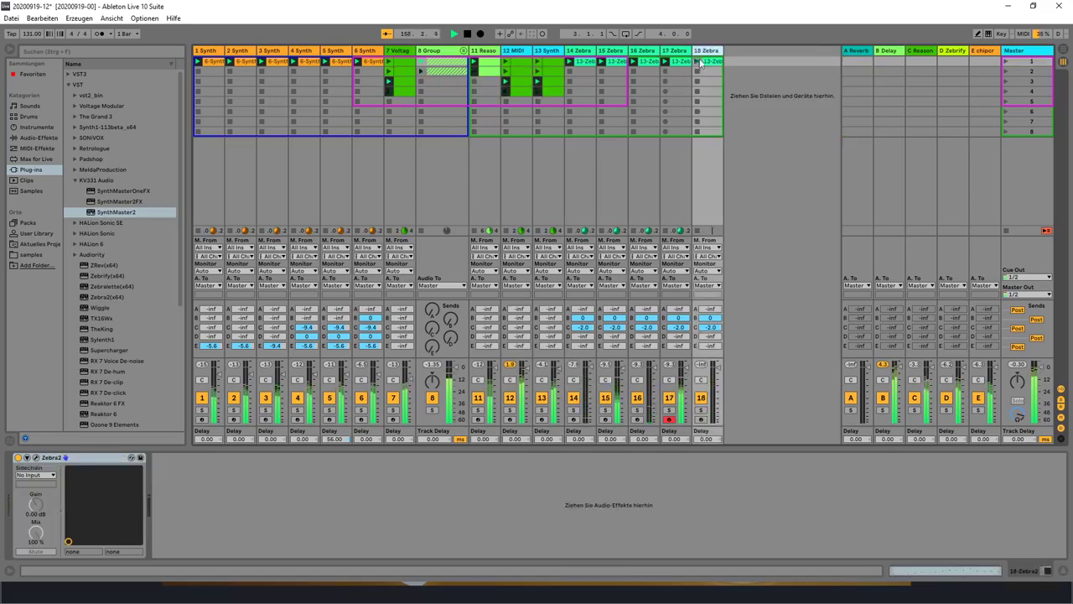
{"action": "left_click", "coordinate": [706, 65]}
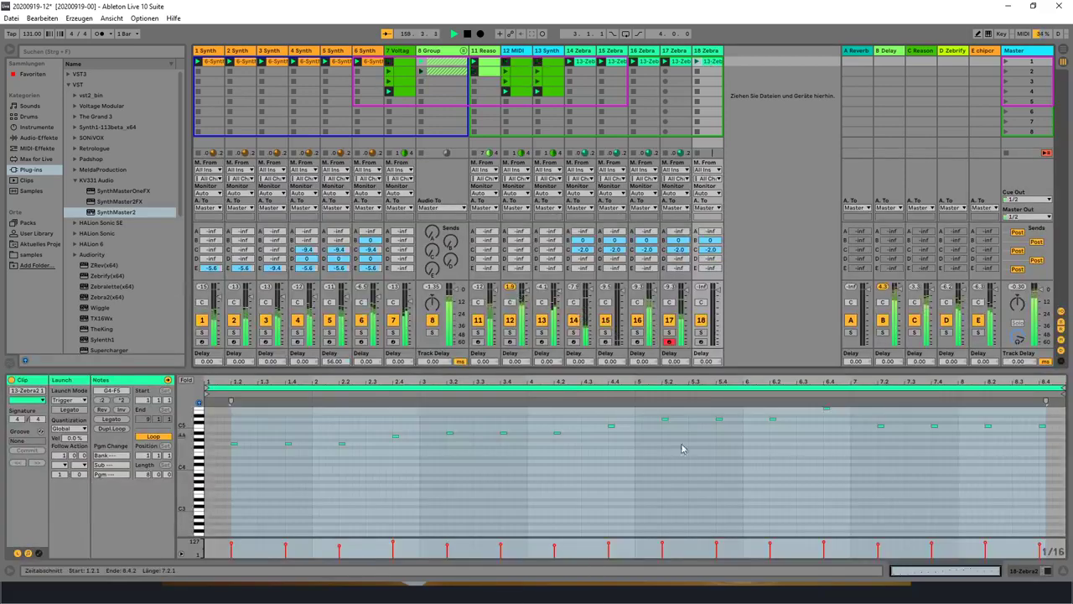
{"action": "key", "text": "ctrl+a"}
{"action": "key", "text": "Delete"}
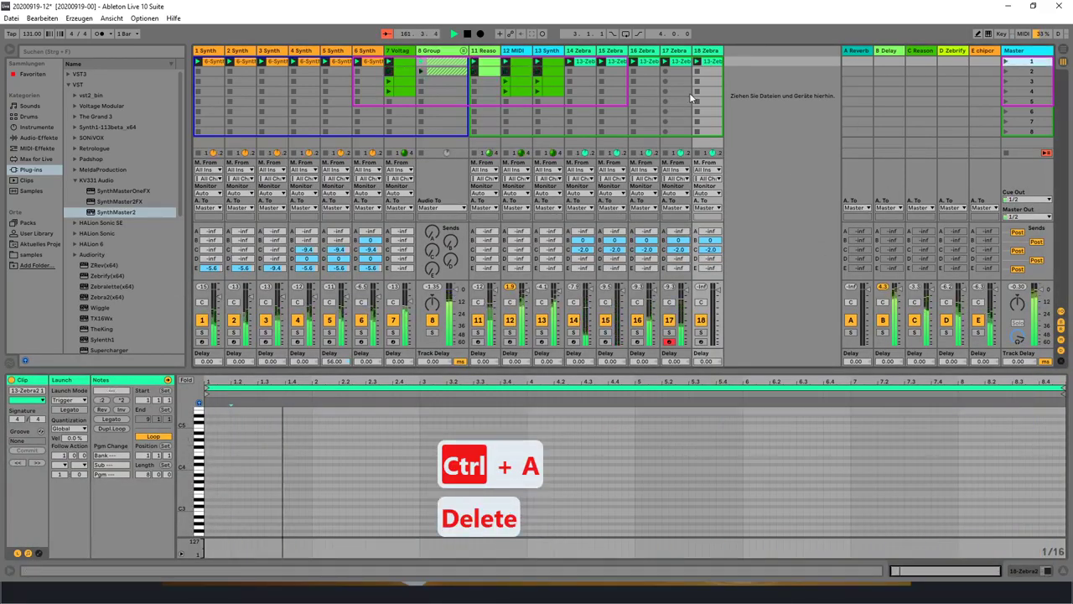
Step: Record a melody into the emptied first-scene clip of track 18, undoing the first take and playing a new one
{"action": "left_click", "coordinate": [711, 62]}
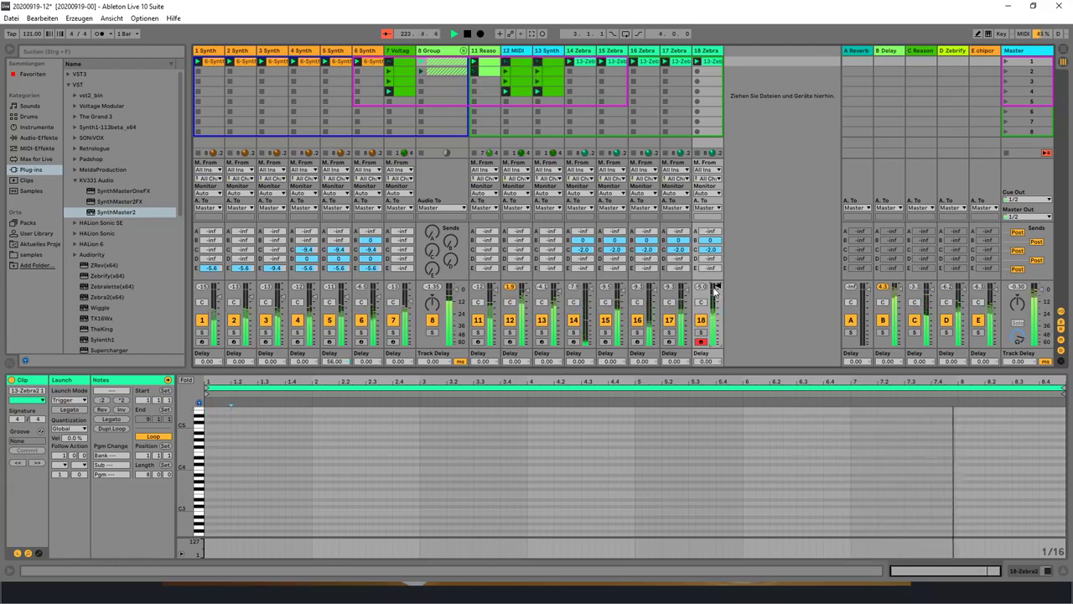
{"action": "left_click", "coordinate": [543, 34]}
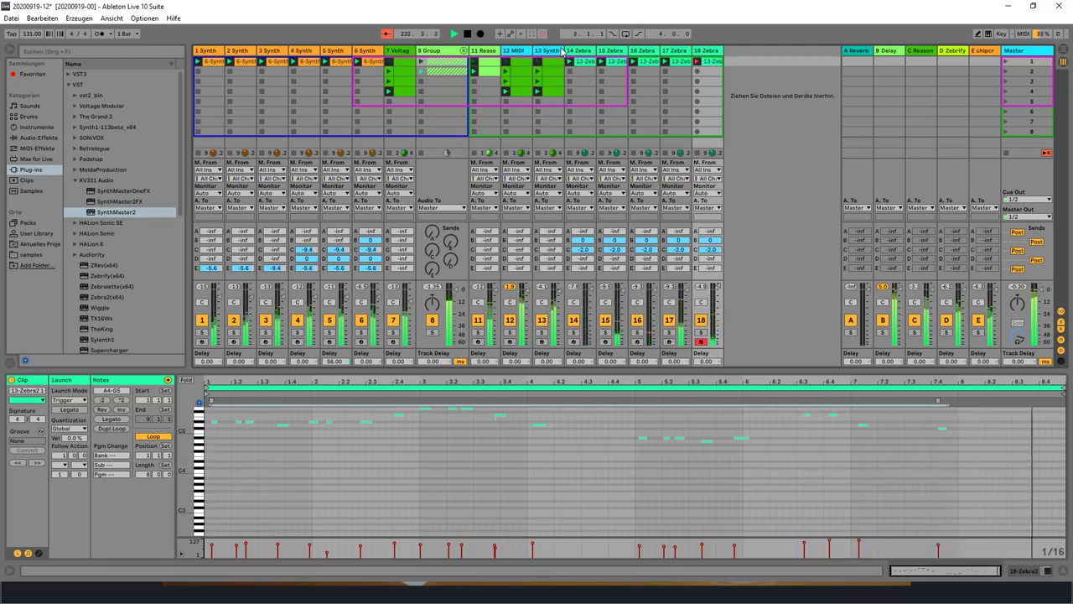
{"action": "key", "text": "ctrl+z"}
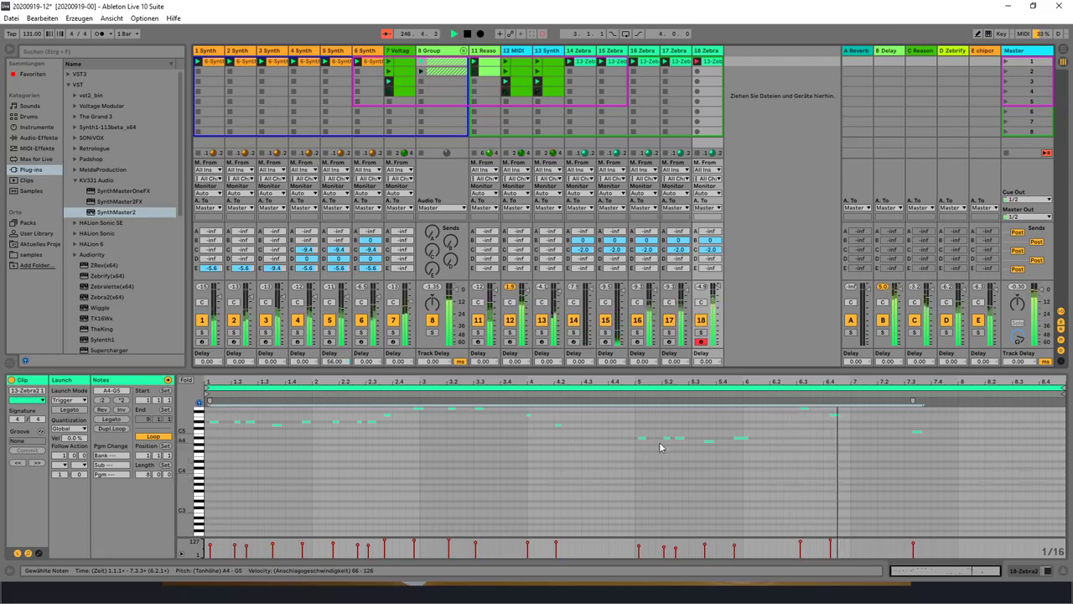
Step: Lower the G5 note around 6.3 by two semitones to F5 and quantize all notes in the clip
{"action": "left_click", "coordinate": [800, 407]}
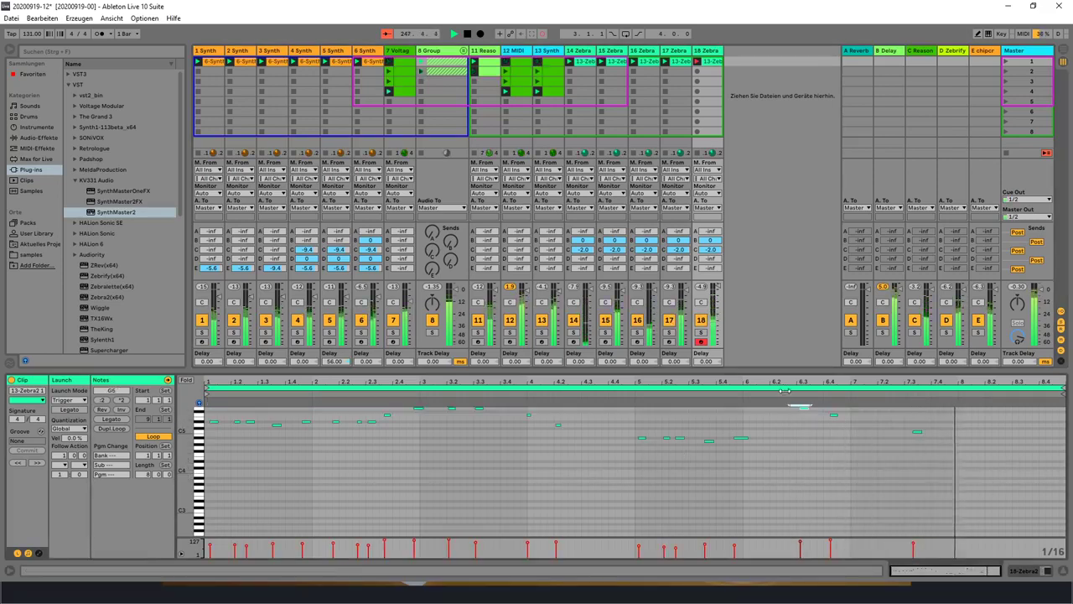
{"action": "key", "text": "Down"}
{"action": "key", "text": "Down"}
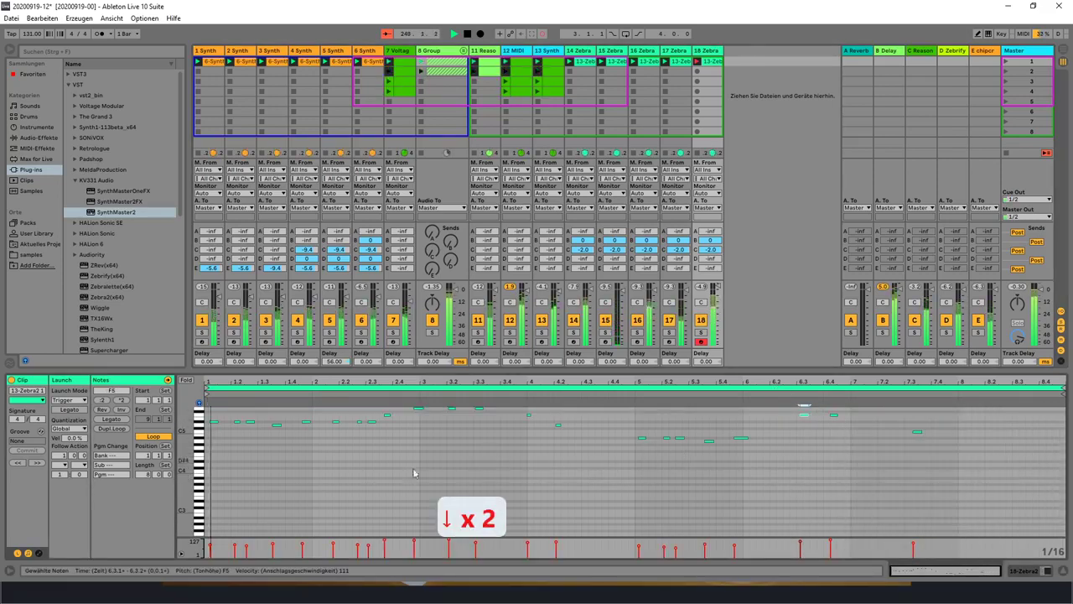
{"action": "key", "text": "ctrl+a"}
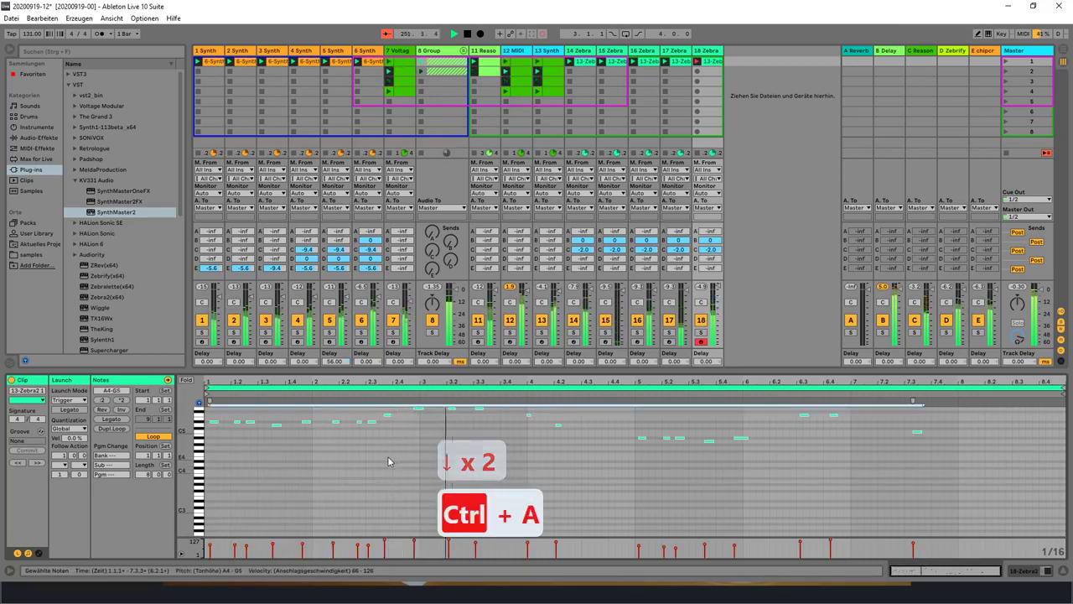
{"action": "key", "text": "ctrl+u"}
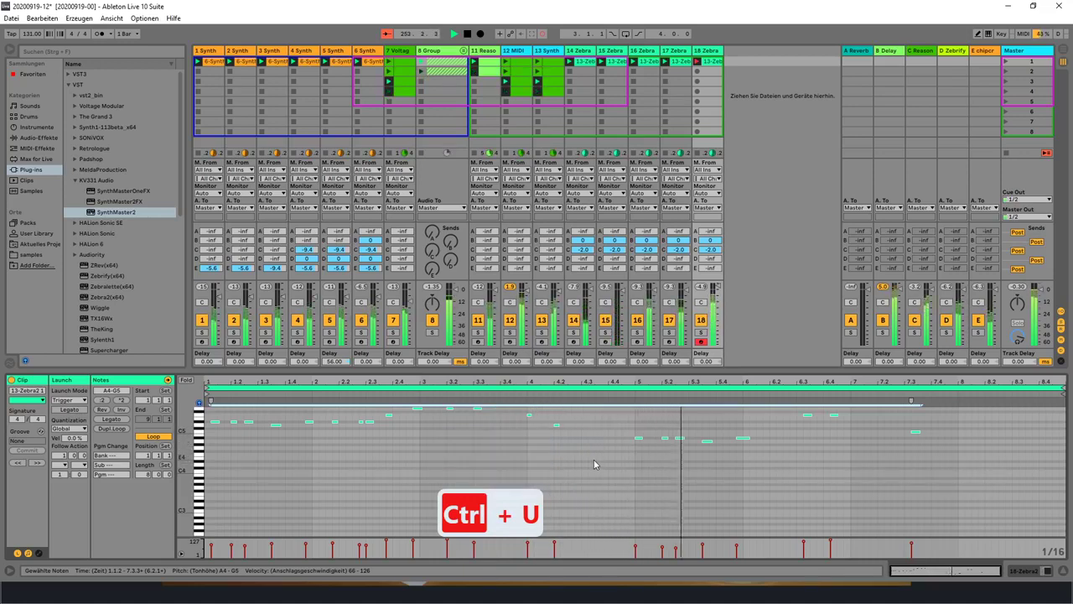
Step: Shift the last A#4 note of bar 5 to 5.4, the two F5 notes to 6.3 and 6.4, and the C5 note to 7.3
{"action": "left_click_drag", "start_coordinate": [762, 481], "coordinate": [735, 435]}
{"action": "key", "text": "Left"}
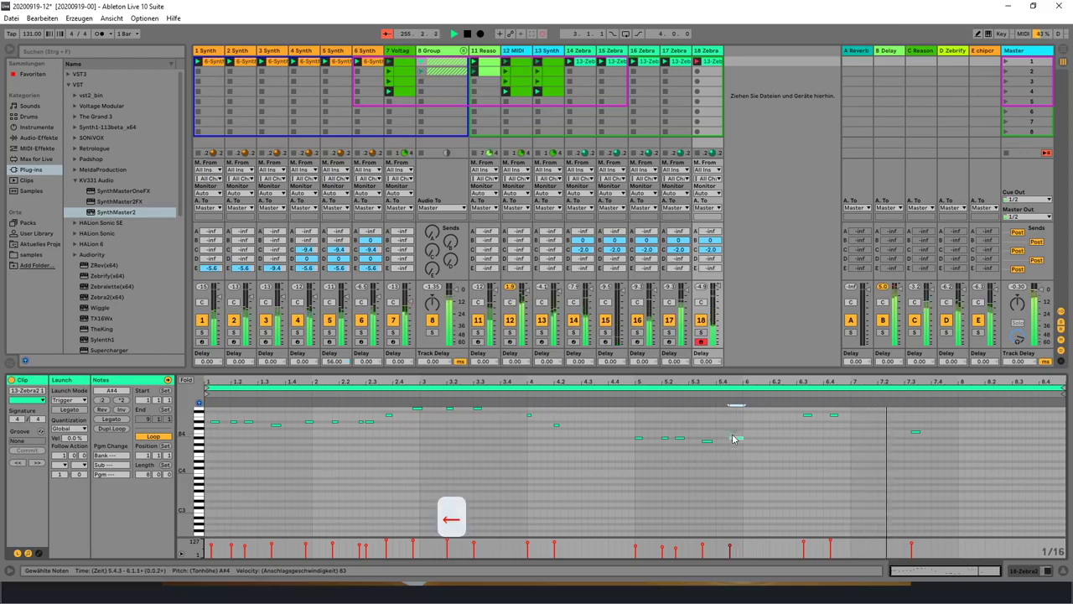
{"action": "left_click", "coordinate": [848, 450]}
{"action": "left_click_drag", "start_coordinate": [848, 450], "coordinate": [777, 409]}
{"action": "key", "text": "Left"}
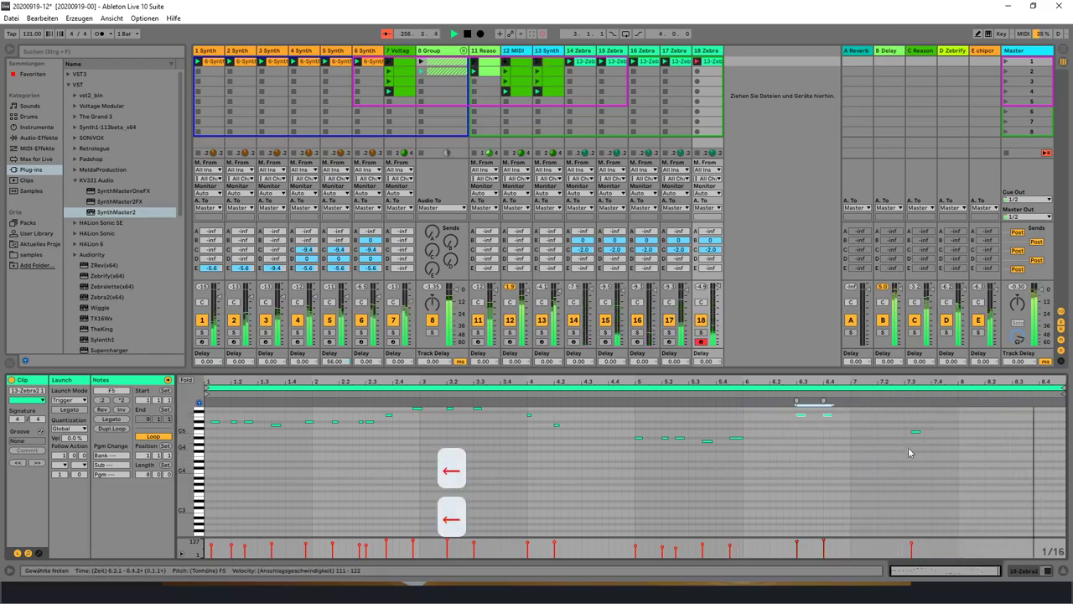
{"action": "left_click_drag", "start_coordinate": [908, 453], "coordinate": [885, 419]}
{"action": "key", "text": "Left"}
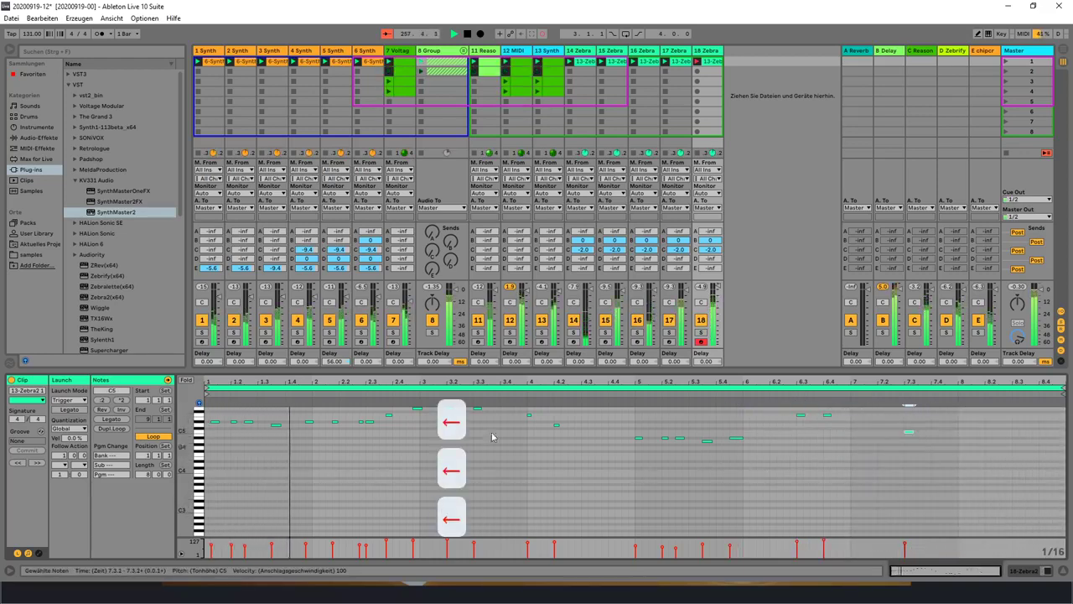
Step: Move the clip's first D#5 note to 1.1.1 and the D5 note in bar 4 to 4.1.3
{"action": "left_click", "coordinate": [209, 423]}
{"action": "key", "text": "Left"}
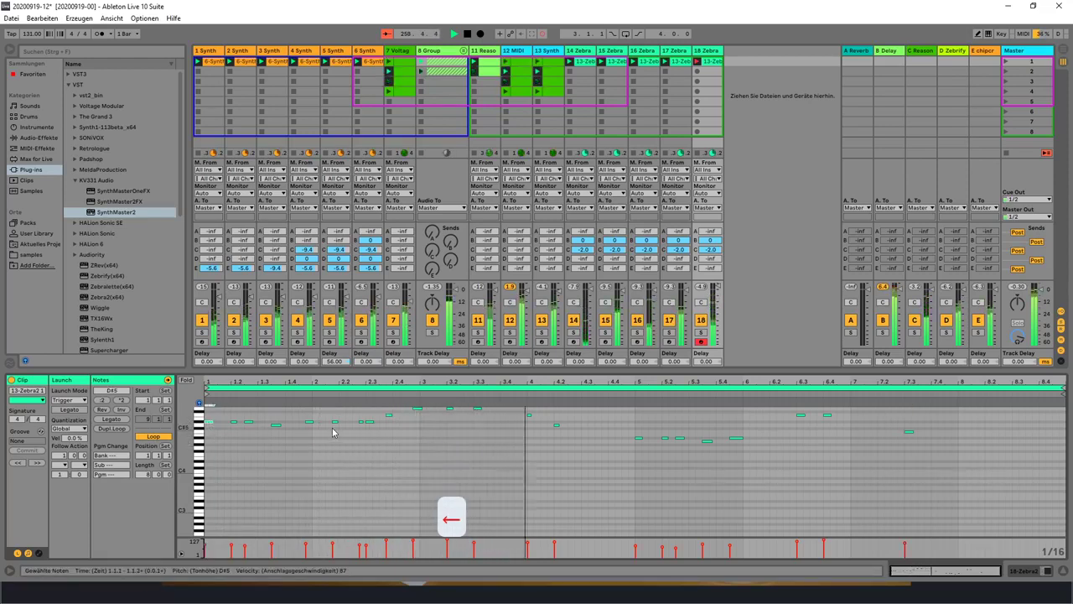
{"action": "left_click", "coordinate": [556, 425]}
{"action": "key", "text": "Left"}
{"action": "key", "text": "Left"}
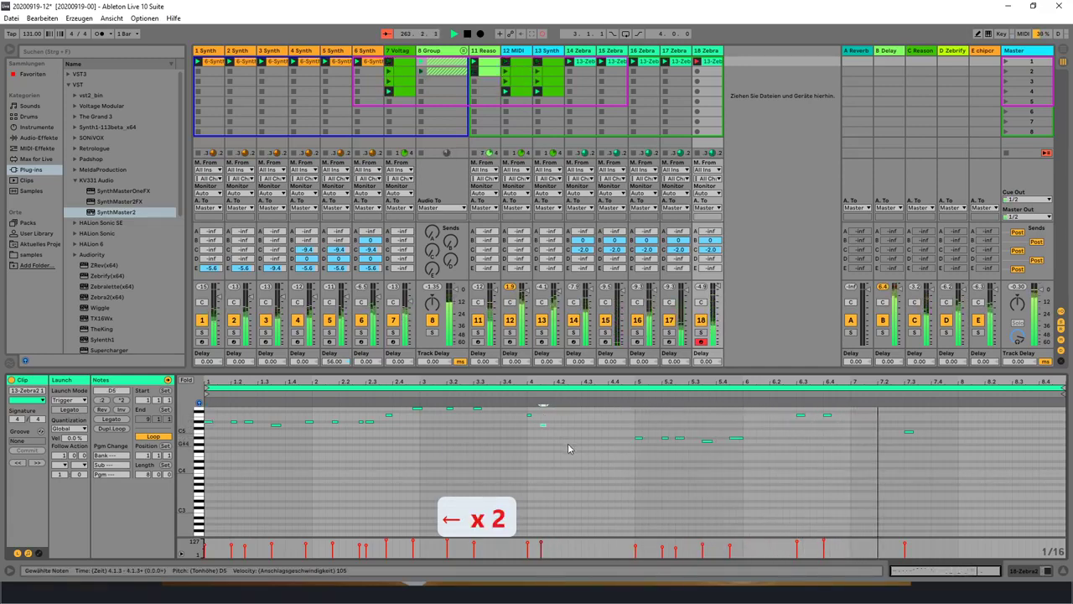
Step: Add a C5 note at 7.1.1 and shift three D#5 notes earlier to 1.4.3, 2.1.3 and 2.2.3
{"action": "double_click", "coordinate": [855, 430]}
{"action": "key", "text": "Down"}
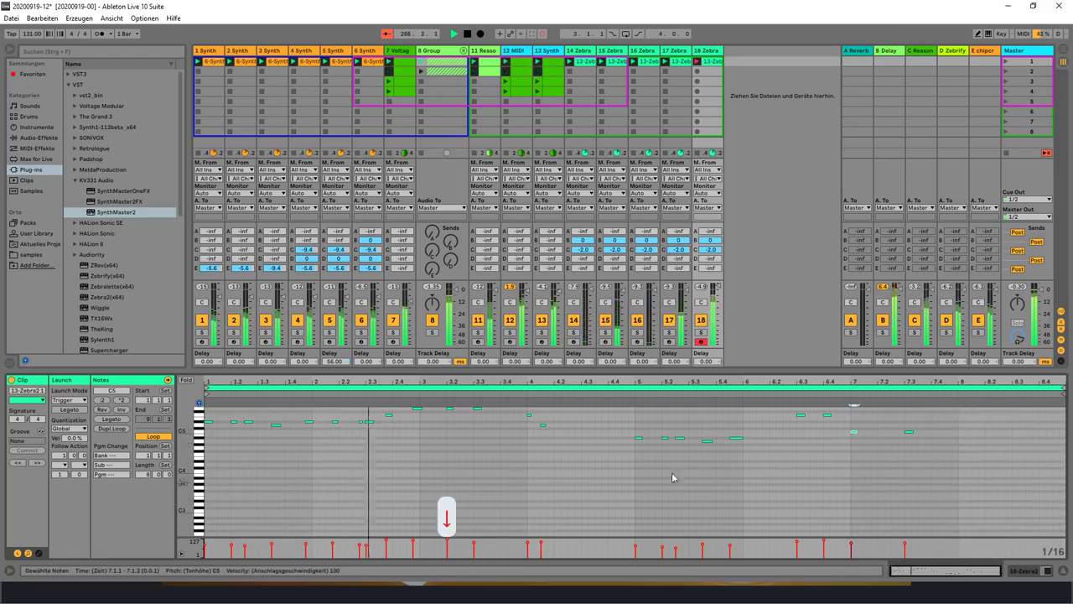
{"action": "left_click_drag", "start_coordinate": [341, 434], "coordinate": [299, 413]}
{"action": "key", "text": "Left"}
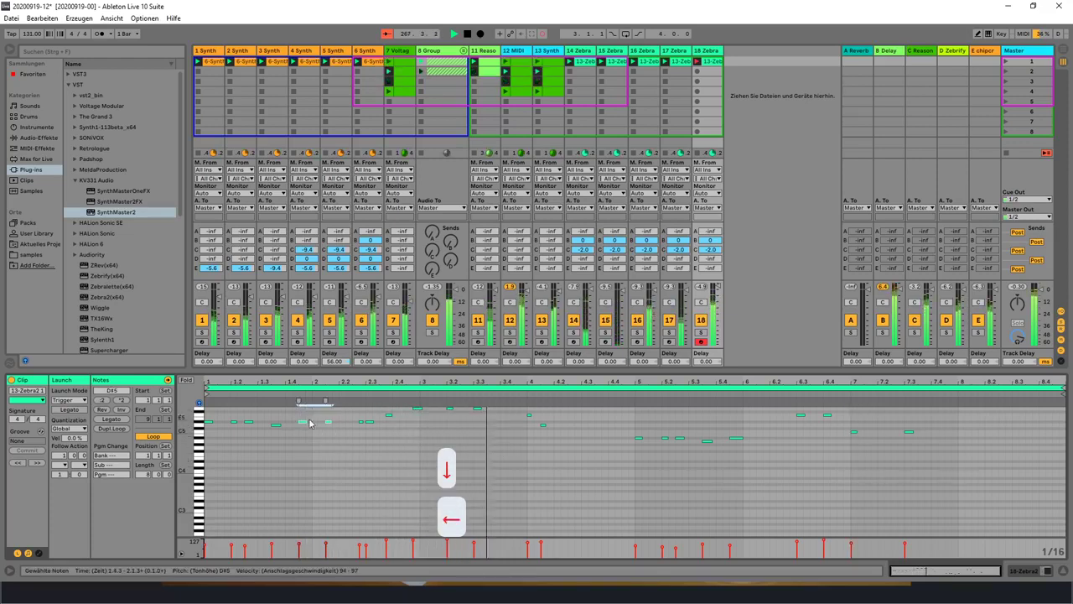
{"action": "left_click", "coordinate": [361, 423]}
{"action": "key", "text": "Left"}
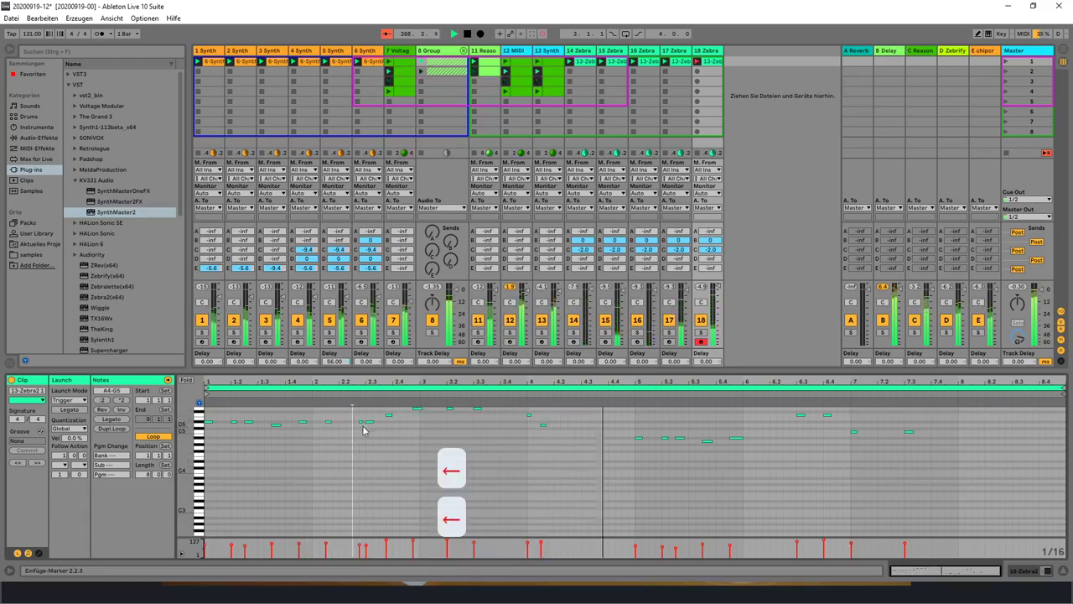
{"action": "key", "text": "Left"}
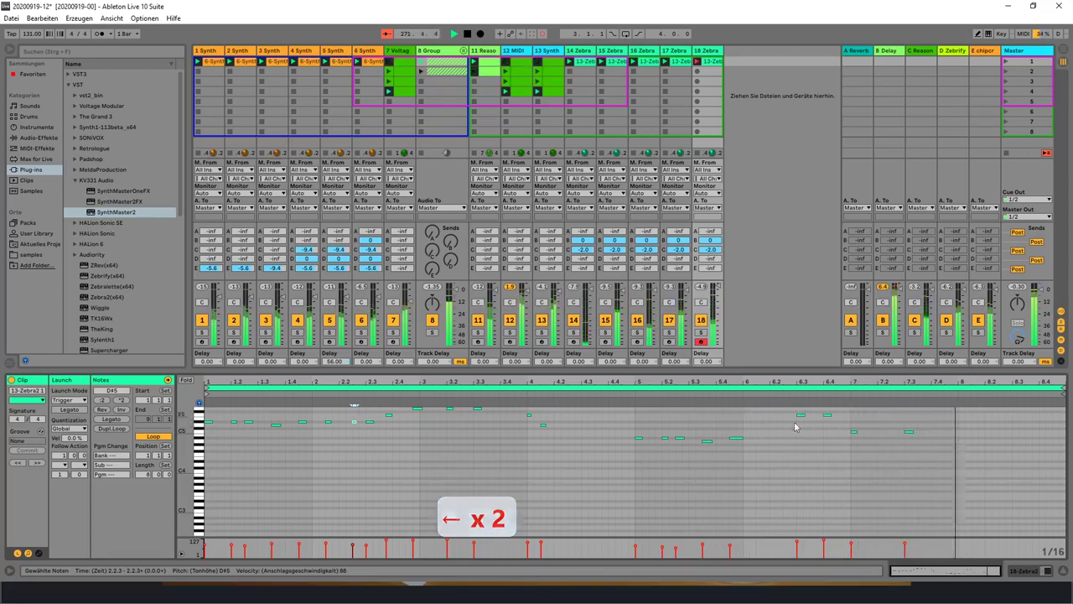
Step: Add a C5 note at 8.1.1 and shift the F5 and G5 notes ending bar 2 to 2.3.3 and 2.4.3
{"action": "double_click", "coordinate": [961, 432]}
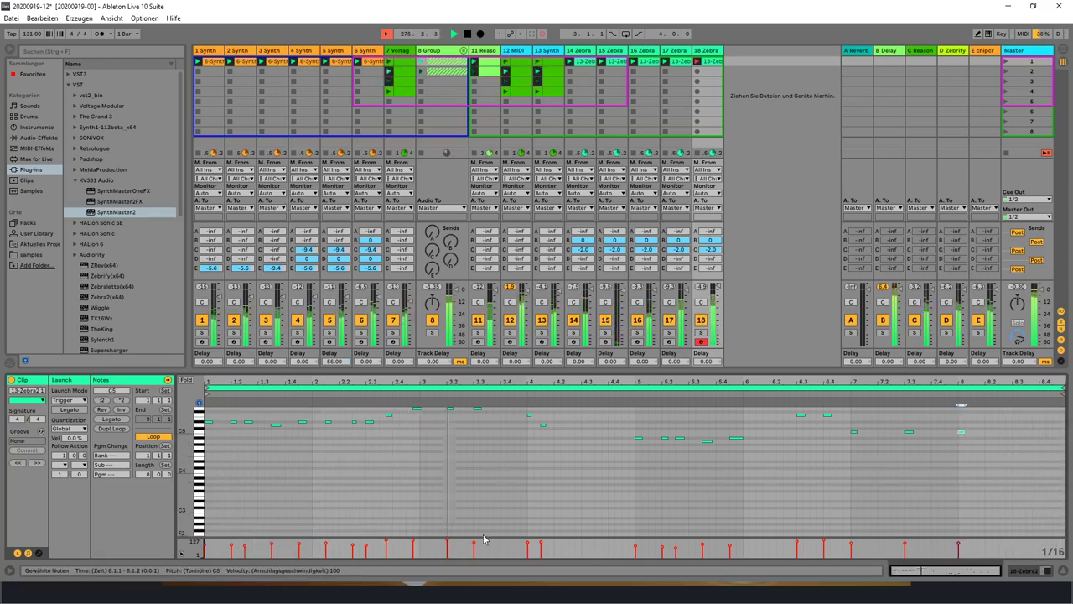
{"action": "key", "text": "Left"}
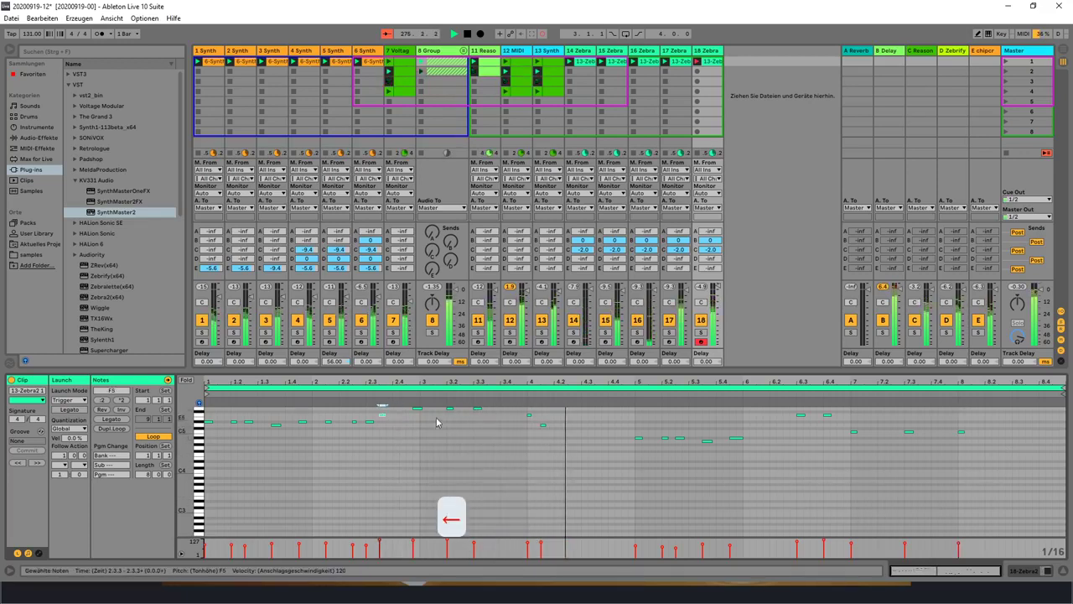
{"action": "key", "text": "Left"}
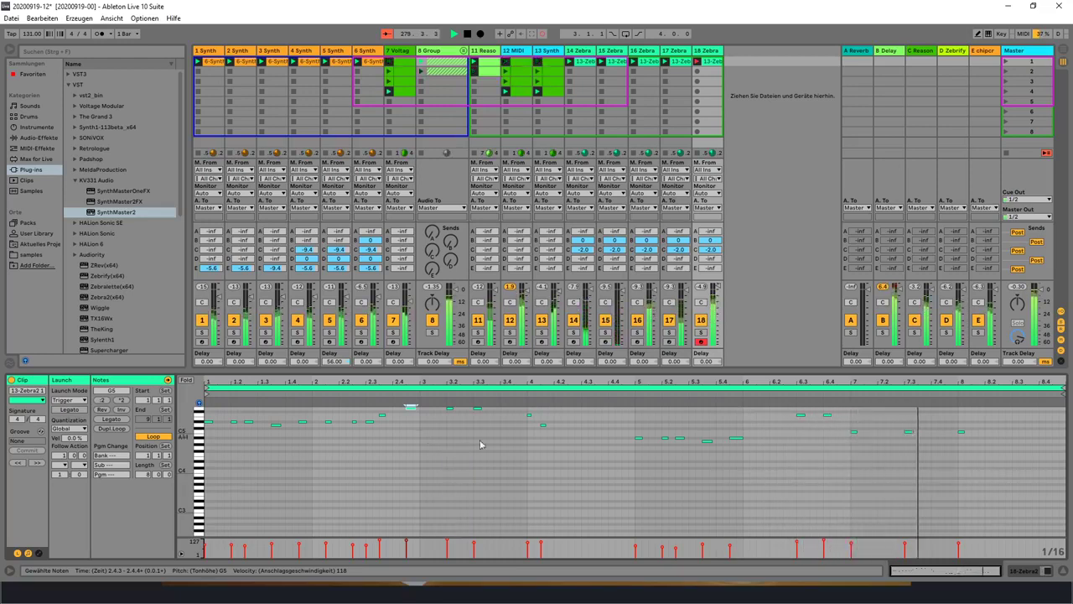
Step: Add an A#4 note at 7.4.1 in the track 18 clip
{"action": "double_click", "coordinate": [941, 443]}
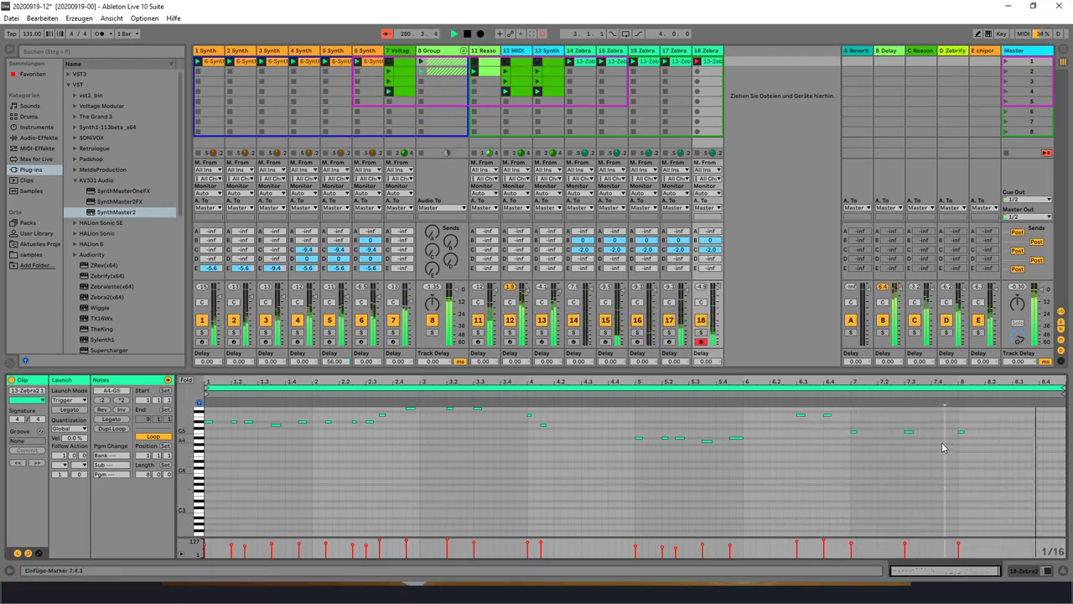
{"action": "key", "text": "Up"}
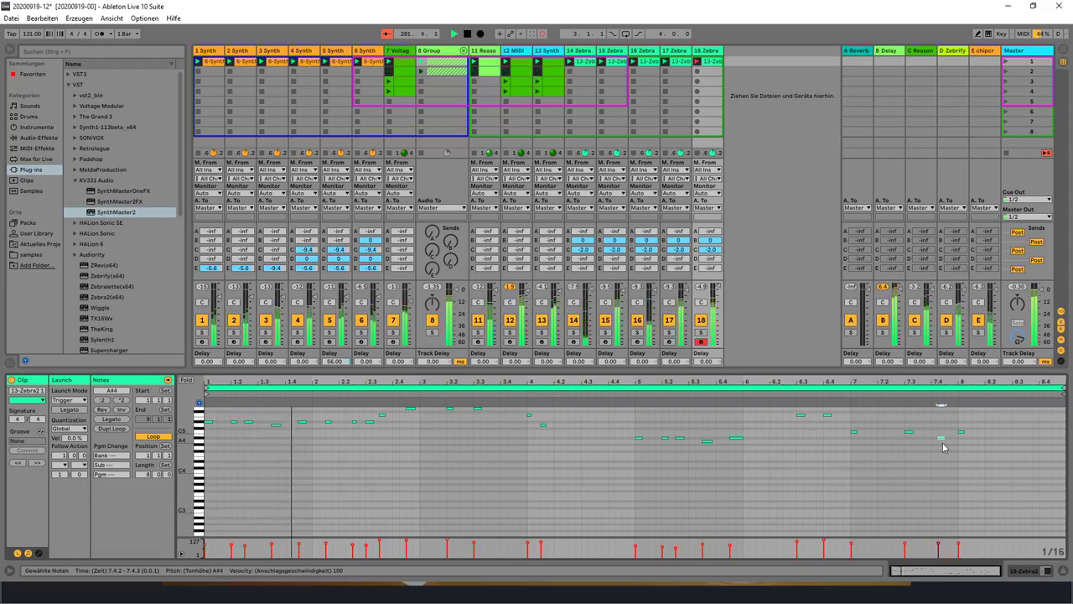
{"action": "key", "text": "Up"}
{"action": "key", "text": "Down"}
{"action": "key", "text": "Left"}
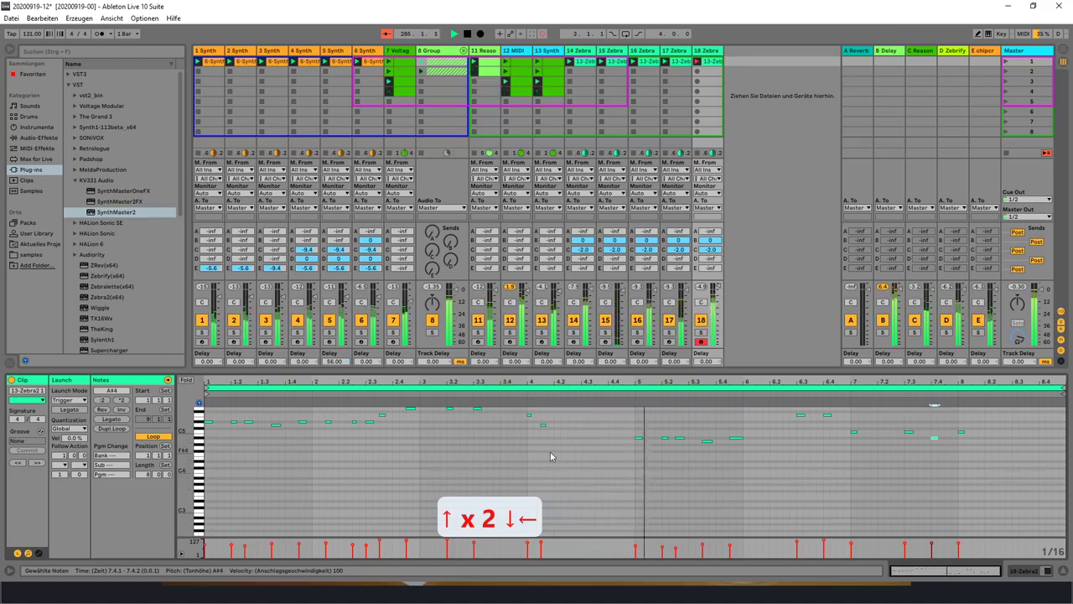
Step: Move the F5 and D5 notes at the start of bar 4 to 3.4.1 and 3.4.3, and add a G5 note at 3.1.3
{"action": "left_click_drag", "start_coordinate": [550, 451], "coordinate": [503, 392]}
{"action": "key", "text": "Left"}
{"action": "key", "text": "Left"}
{"action": "key", "text": "Left"}
{"action": "key", "text": "Left"}
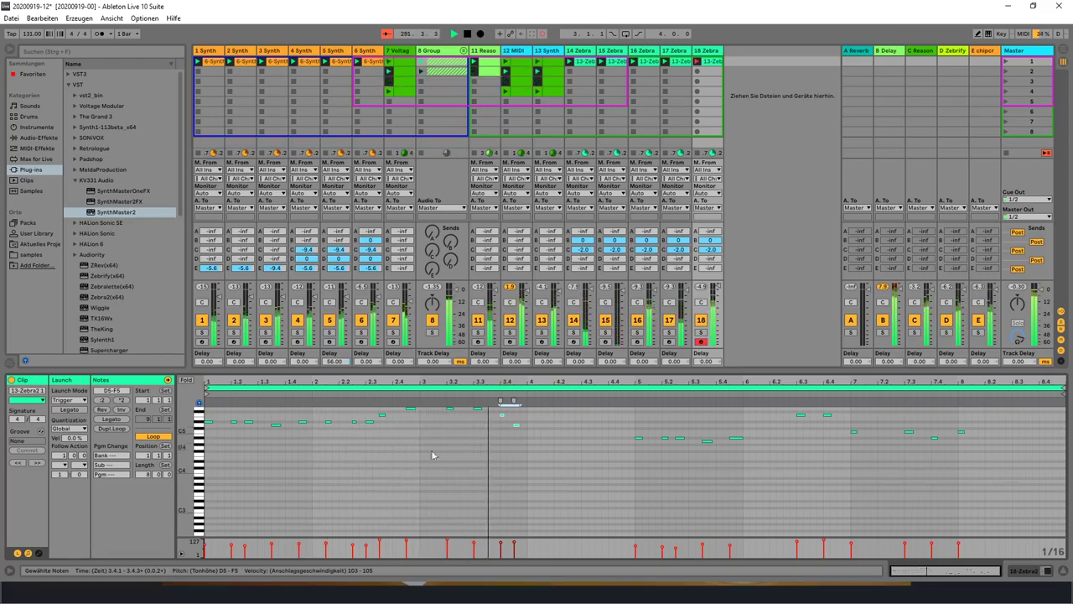
{"action": "double_click", "coordinate": [435, 408]}
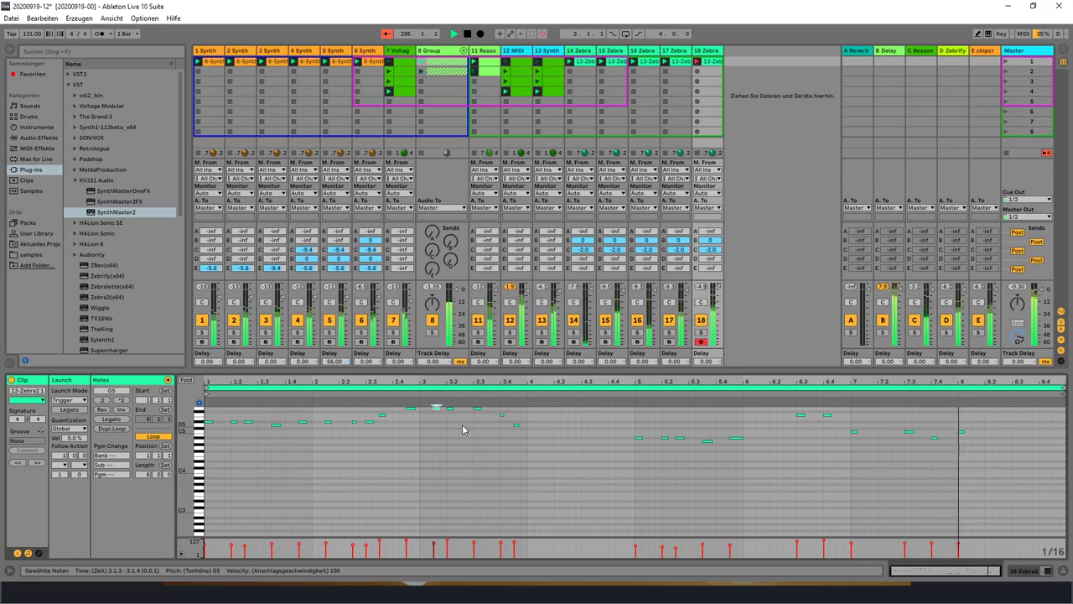
Step: Move the A#4 note in bar 7 earlier to 7.3.3
{"action": "left_click", "coordinate": [934, 436]}
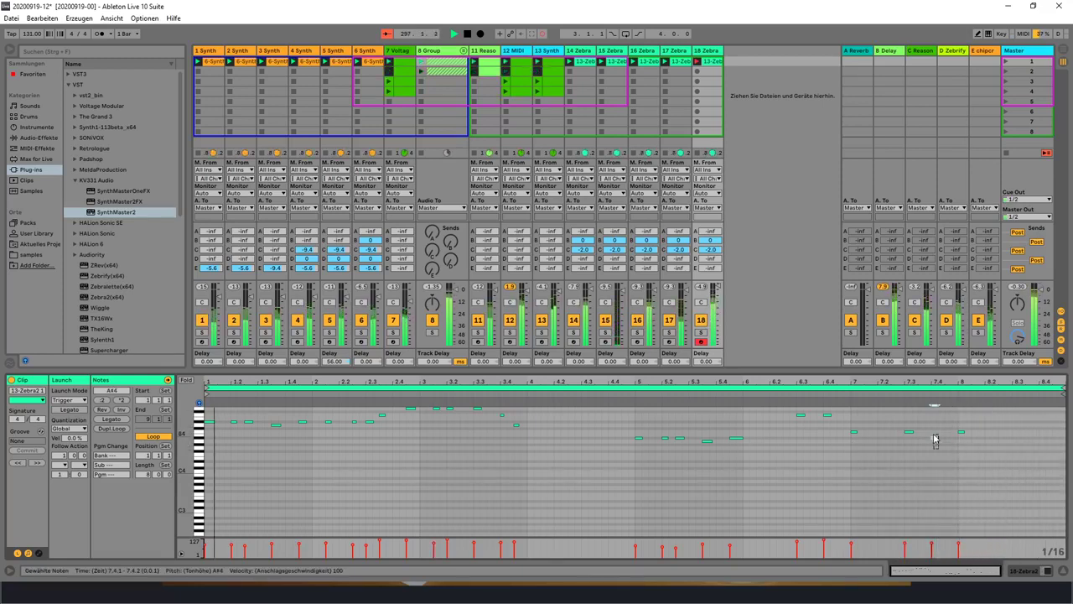
{"action": "key", "text": "Left"}
{"action": "key", "text": "Left"}
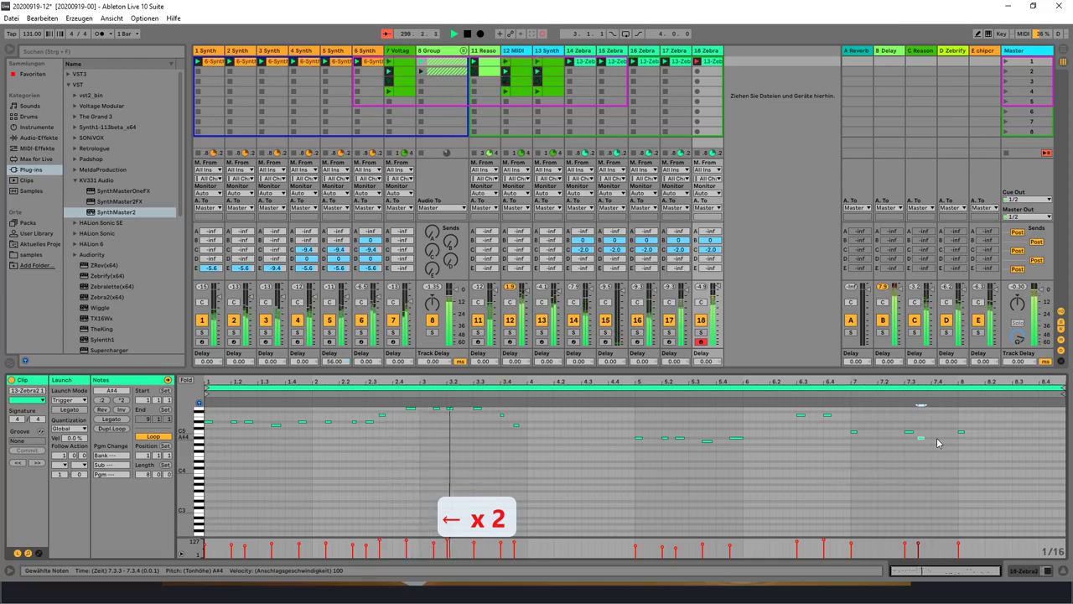
Step: Try an extra G5 note at 3.1.1 with the neighbouring G5 notes nudged, and remove it again
{"action": "left_click", "coordinate": [423, 414]}
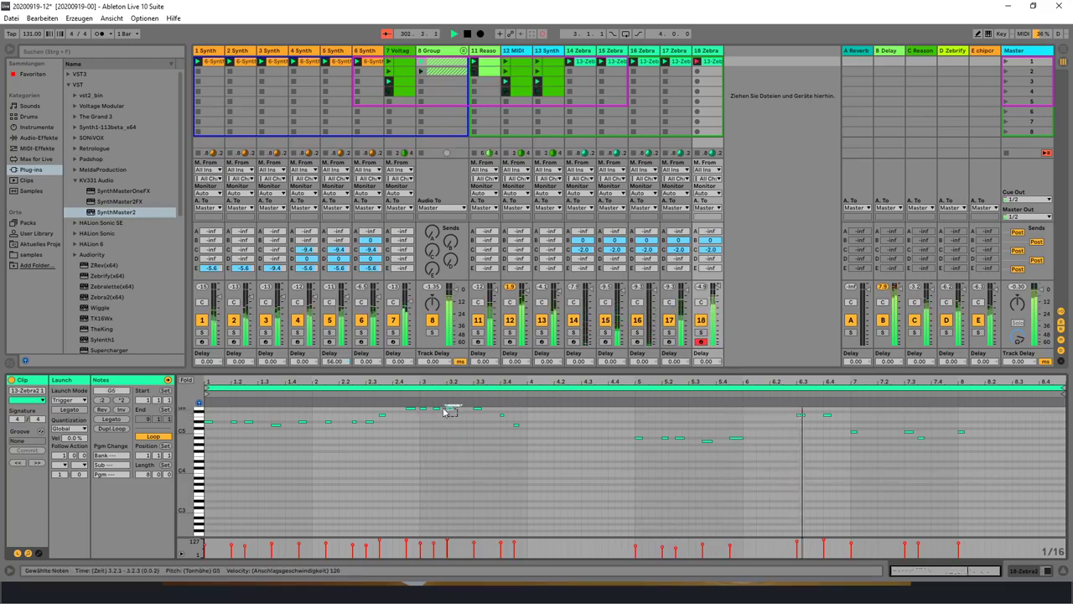
{"action": "key", "text": "Right"}
{"action": "key", "text": "Right"}
{"action": "key", "text": "Left"}
{"action": "key", "text": "Left"}
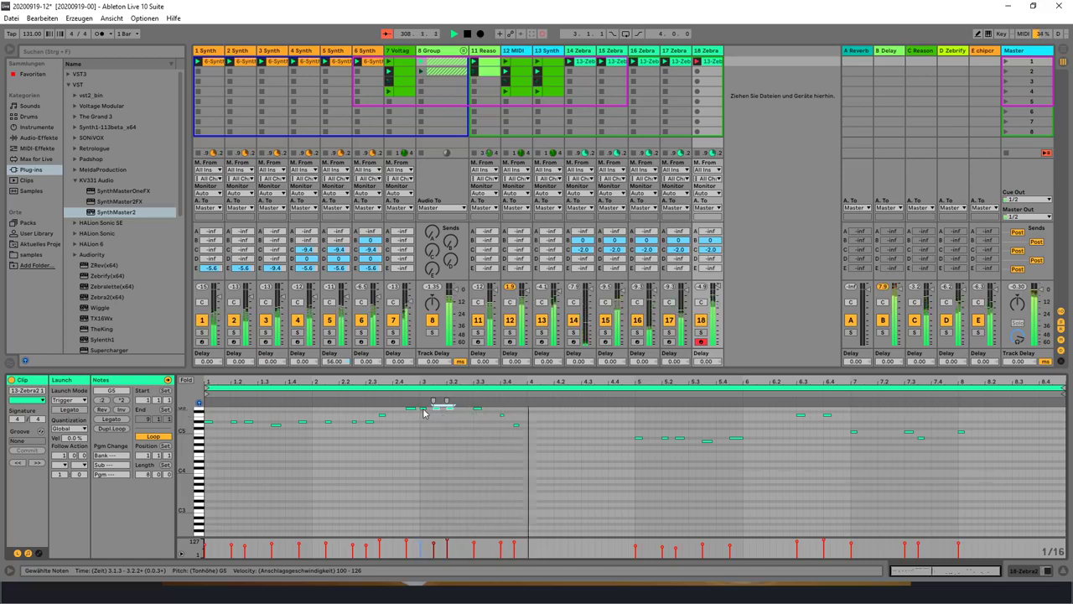
{"action": "left_click", "coordinate": [424, 410]}
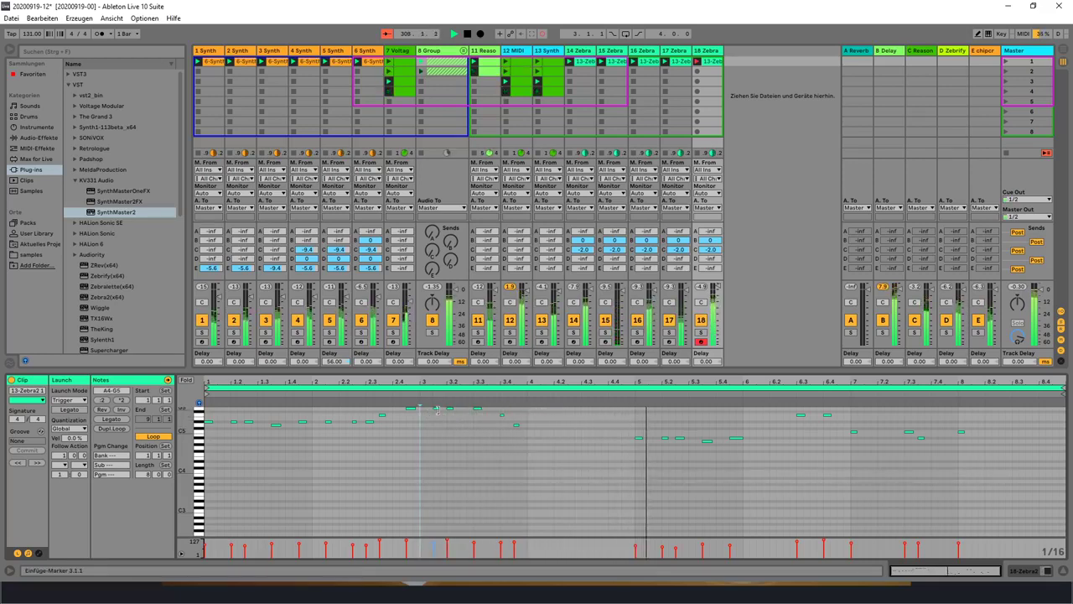
Step: Solo track 18, then shift the G5 note in the second beat of bar 3 to 3.2.3 and the F5 note to 3.3.3
{"action": "left_click", "coordinate": [702, 333]}
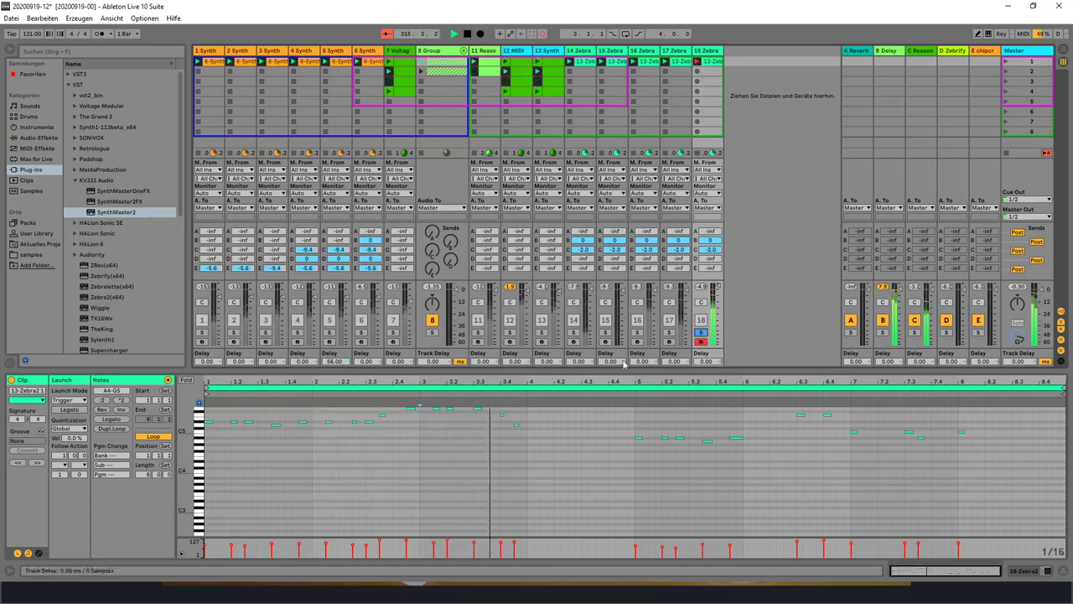
{"action": "left_click", "coordinate": [451, 409]}
{"action": "key", "text": "Right"}
{"action": "key", "text": "Right"}
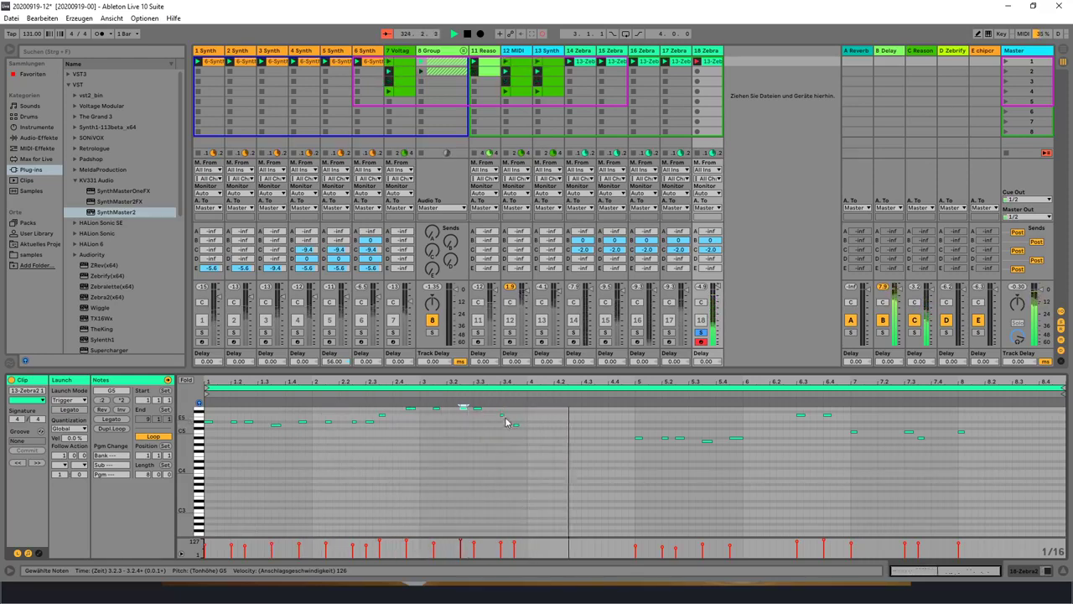
{"action": "left_click", "coordinate": [497, 407]}
{"action": "key", "text": "Left"}
{"action": "key", "text": "Left"}
Step: Try the D5 note ending bar 3 at 3.4.1 and return it to 3.4.3
{"action": "left_click", "coordinate": [517, 425]}
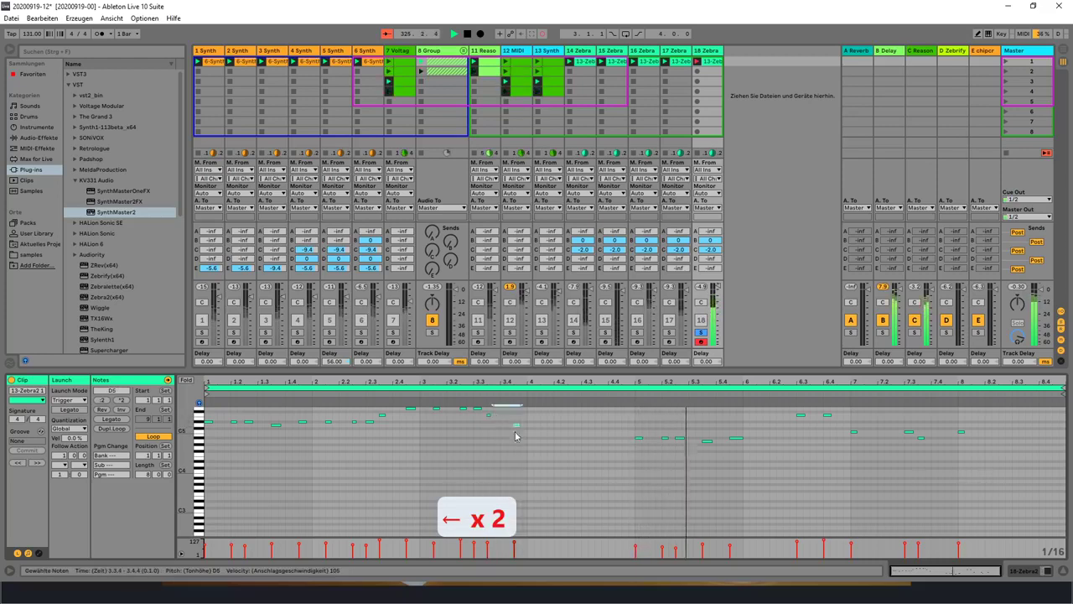
{"action": "key", "text": "Left"}
{"action": "key", "text": "Left"}
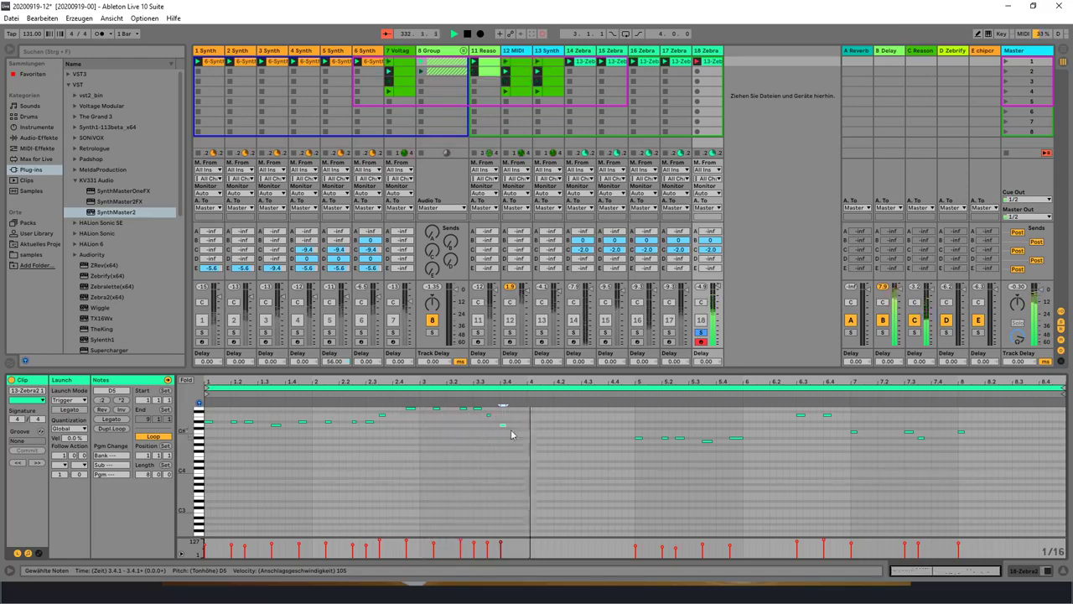
{"action": "left_click", "coordinate": [501, 424]}
{"action": "key", "text": "Right"}
{"action": "key", "text": "Right"}
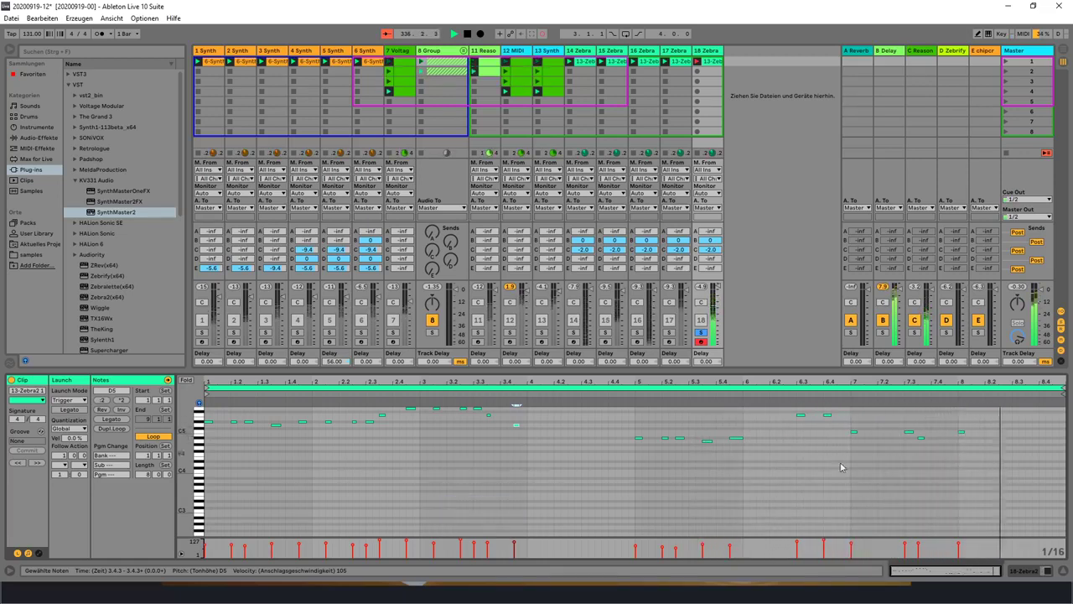
Step: Move the C5 note at 8.1.1 earlier to 7.4.3
{"action": "key", "text": "Left"}
{"action": "key", "text": "Left"}
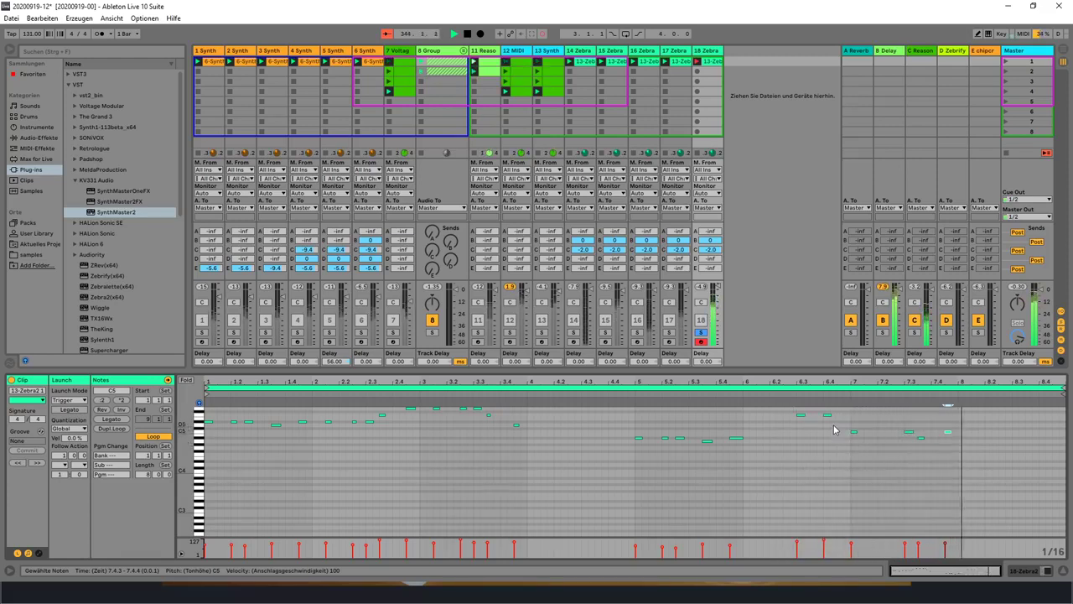
Step: Try the second F5 note of bar 6 at 6.3.3 and return it to 6.4.1
{"action": "key", "text": "Left"}
{"action": "key", "text": "Left"}
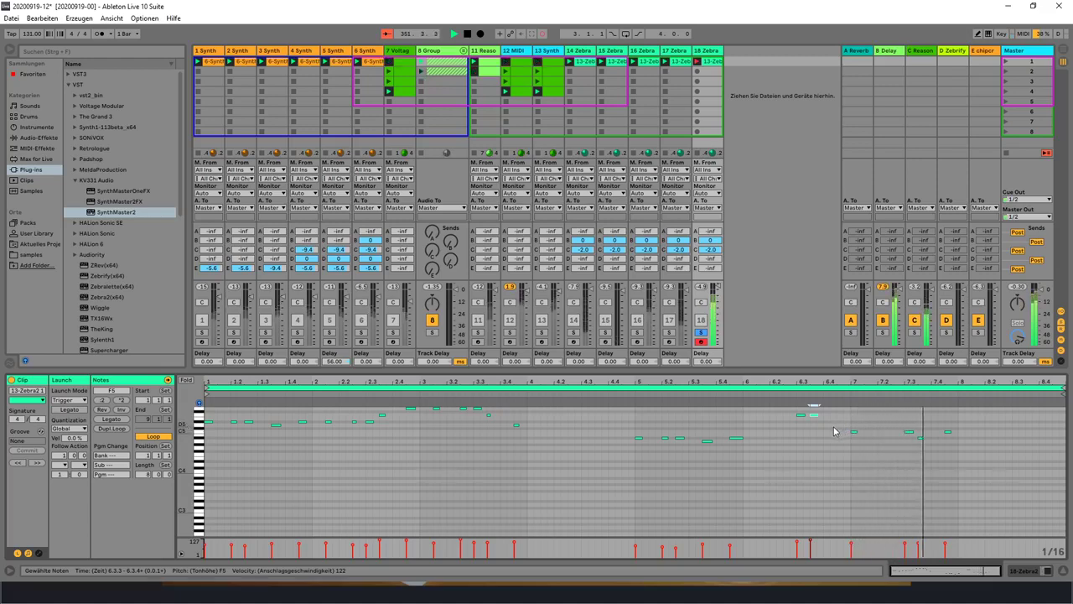
{"action": "key", "text": "Right"}
{"action": "key", "text": "Right"}
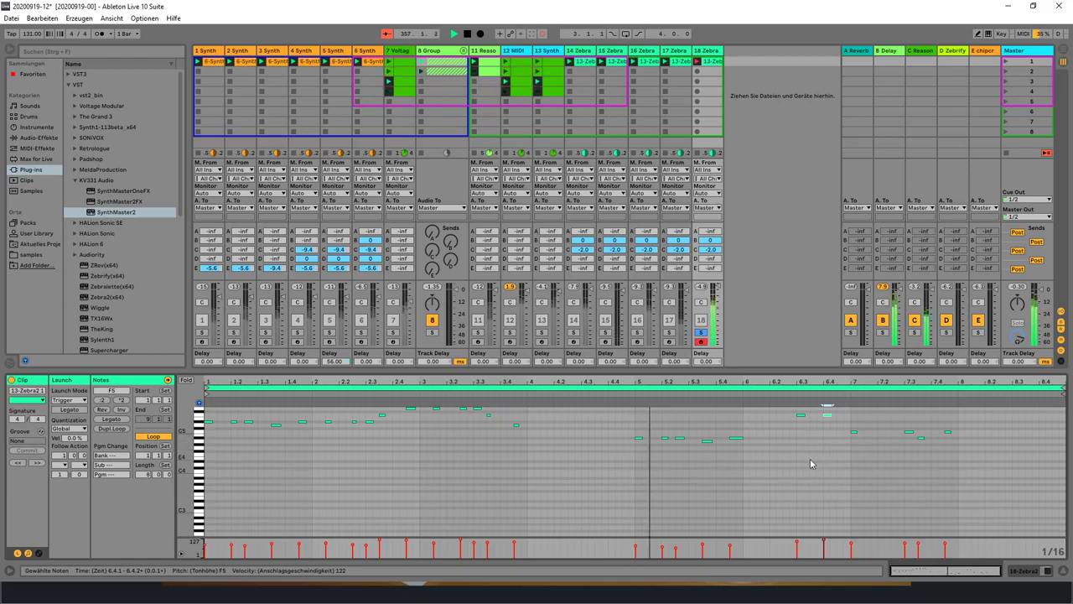
Step: Trim all notes in the track 18 clip to a uniform 1/16 length
{"action": "key", "text": "ctrl+a"}
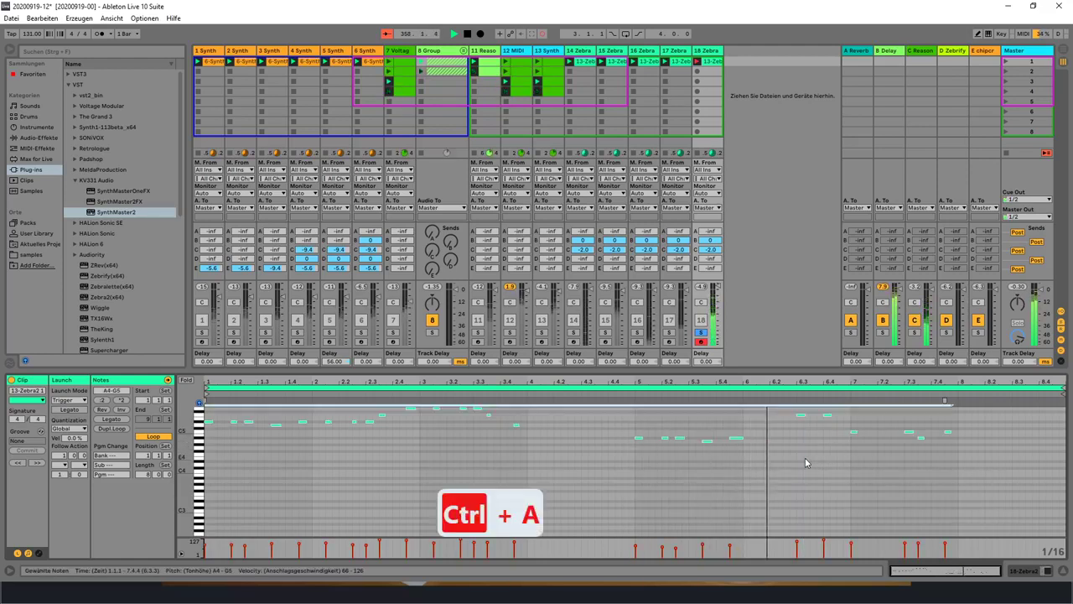
{"action": "key", "text": "shift+Left"}
{"action": "key", "text": "shift+Left"}
{"action": "key", "text": "shift+Left"}
{"action": "key", "text": "shift+Right"}
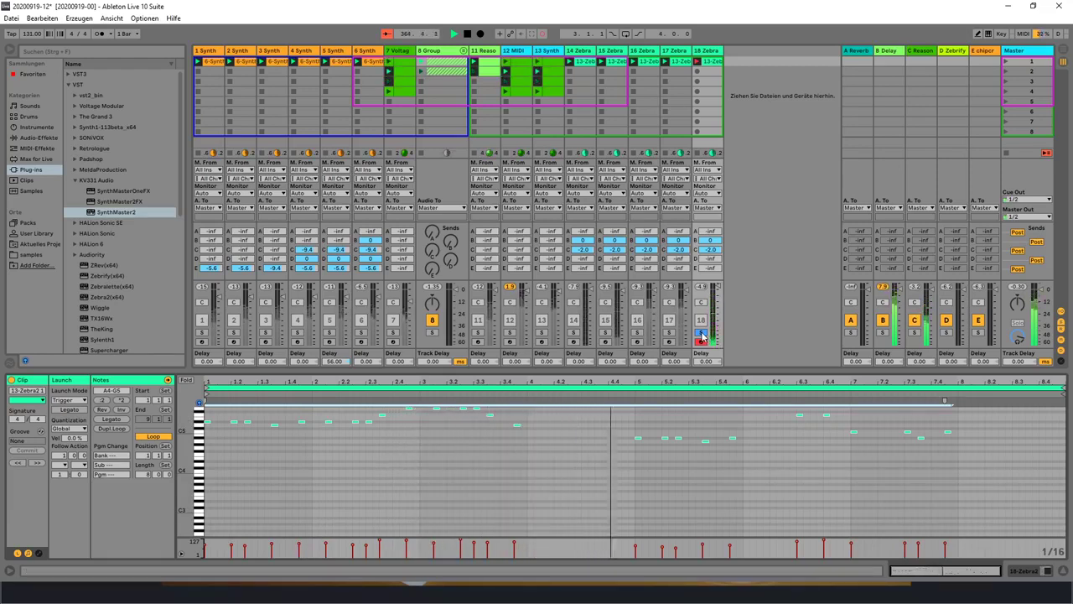
{"action": "key", "text": "ctrl+s"}
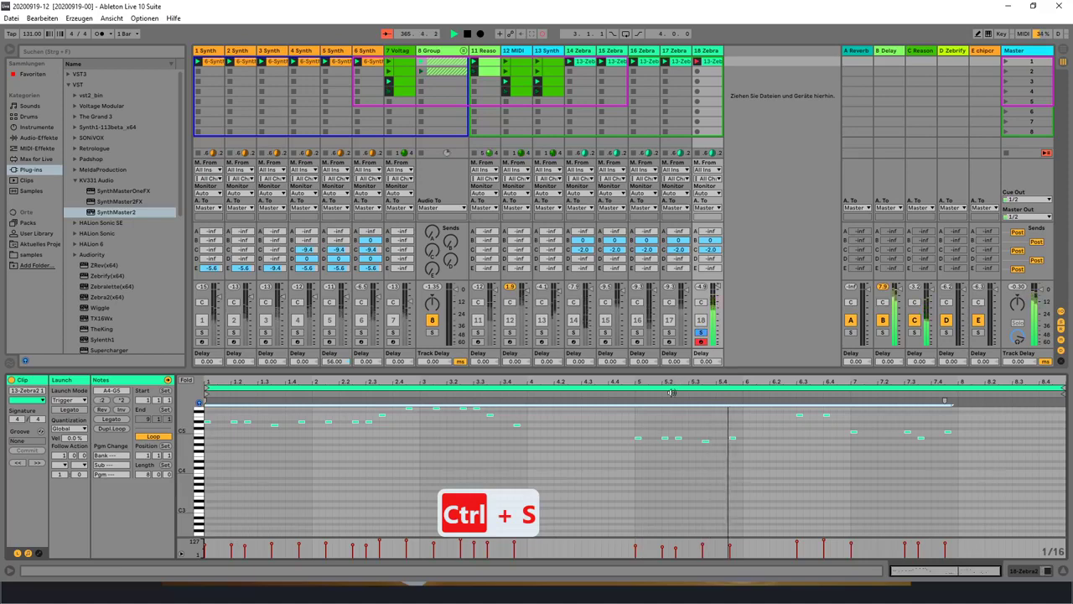
{"action": "key", "text": "ctrl+shift+s"}
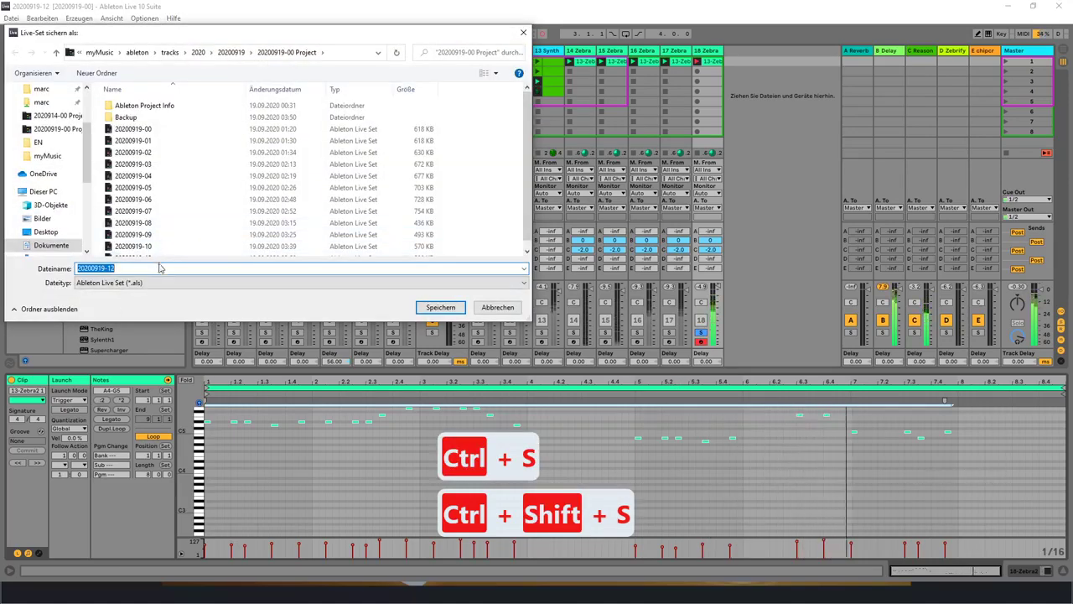
{"action": "left_click", "coordinate": [161, 267]}
{"action": "key", "text": "BackSpace"}
{"action": "type", "text": "4"}
{"action": "key", "text": "Return"}
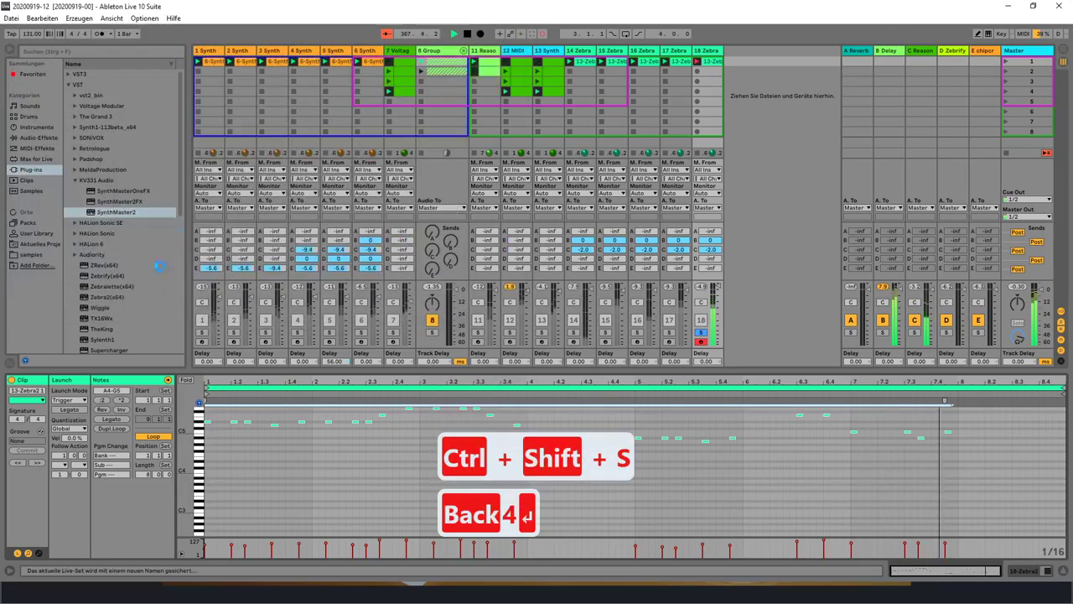
Step: Unsolo track 18 and tidy the mixer by narrowing the 8 Group track and clearing the B Delay return's peak readout
{"action": "left_click", "coordinate": [701, 332]}
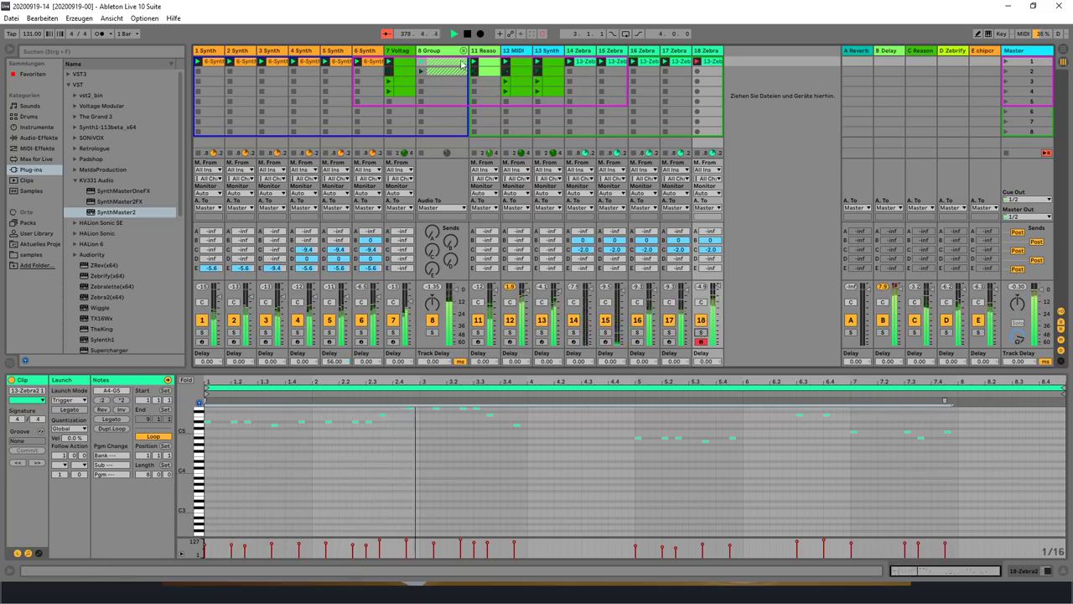
{"action": "left_click", "coordinate": [461, 64]}
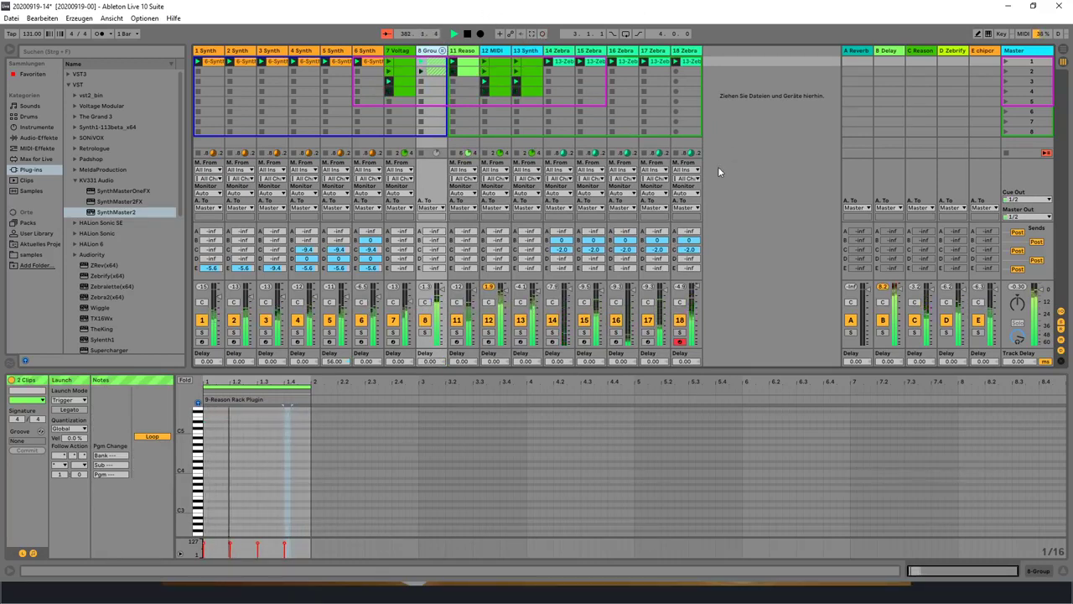
{"action": "left_click", "coordinate": [887, 287]}
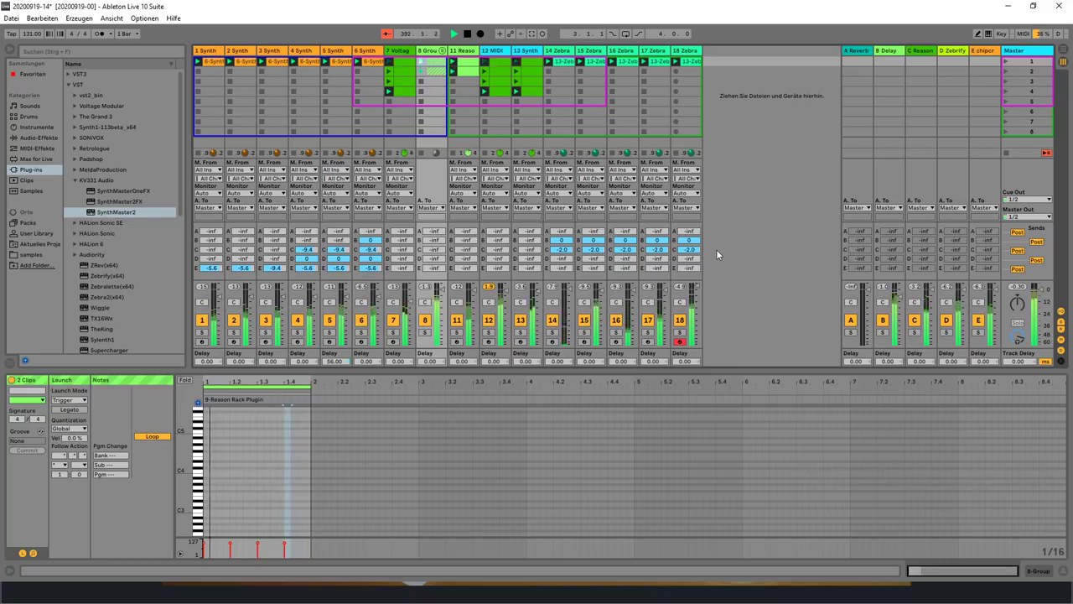
Step: Strip playback back to the track 12 clip with its volume lowered, and bring in the clips on tracks 1 and 13
{"action": "key", "text": "Down"}
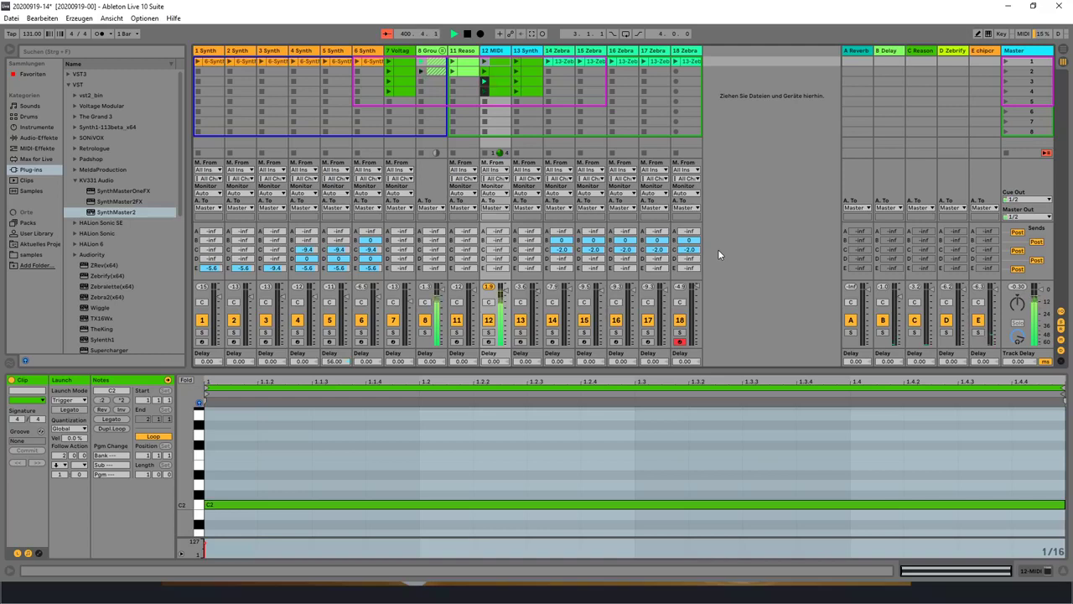
{"action": "left_click", "coordinate": [198, 62]}
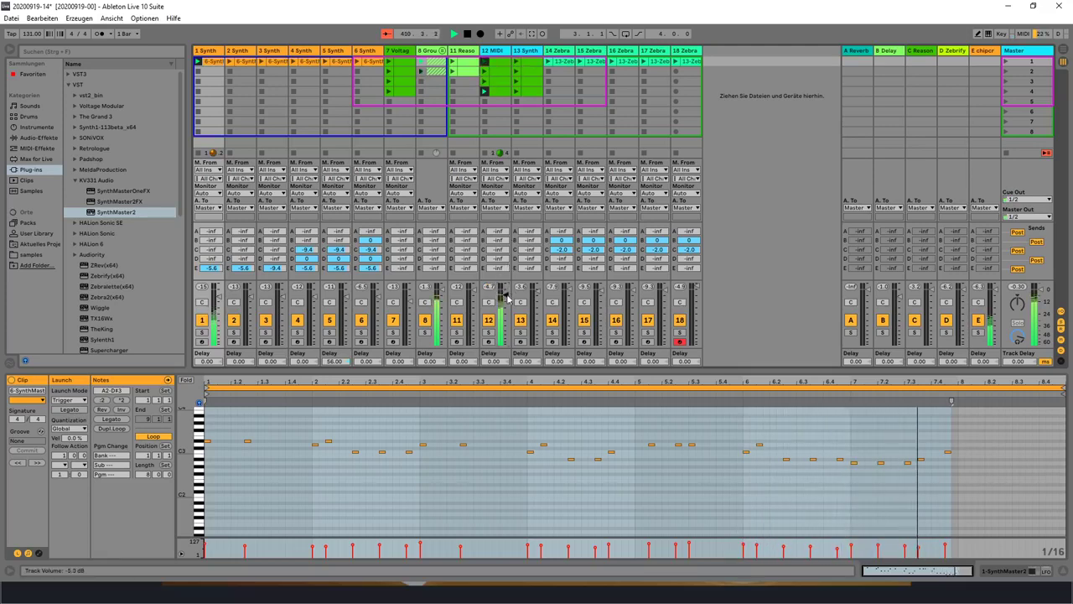
{"action": "left_click", "coordinate": [517, 84]}
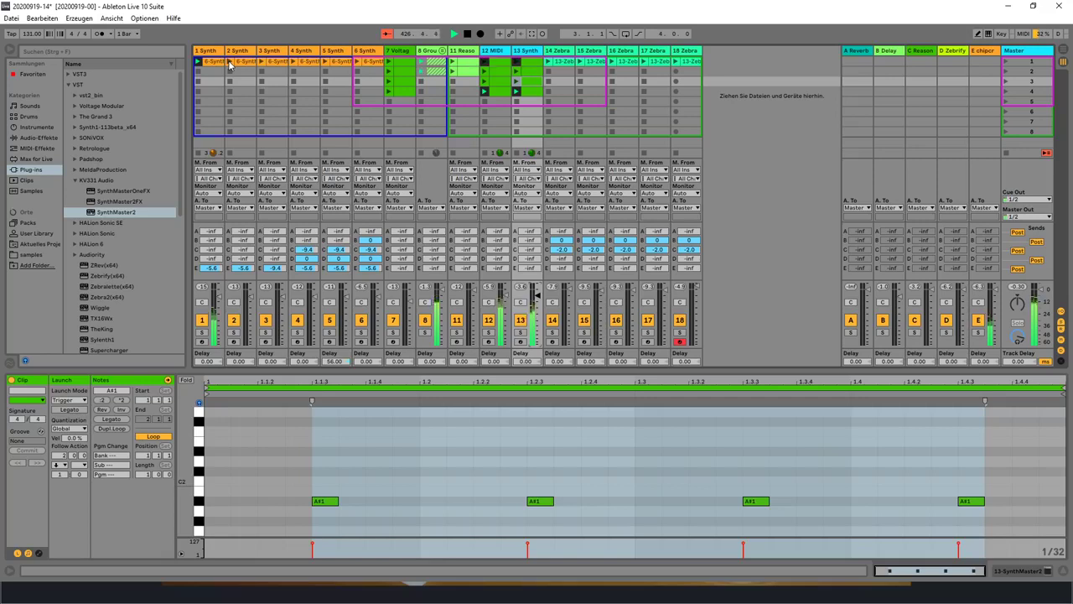
Step: Launch the first-scene clips on tracks 2, 3, 4 and 5 one after another
{"action": "left_click", "coordinate": [231, 64]}
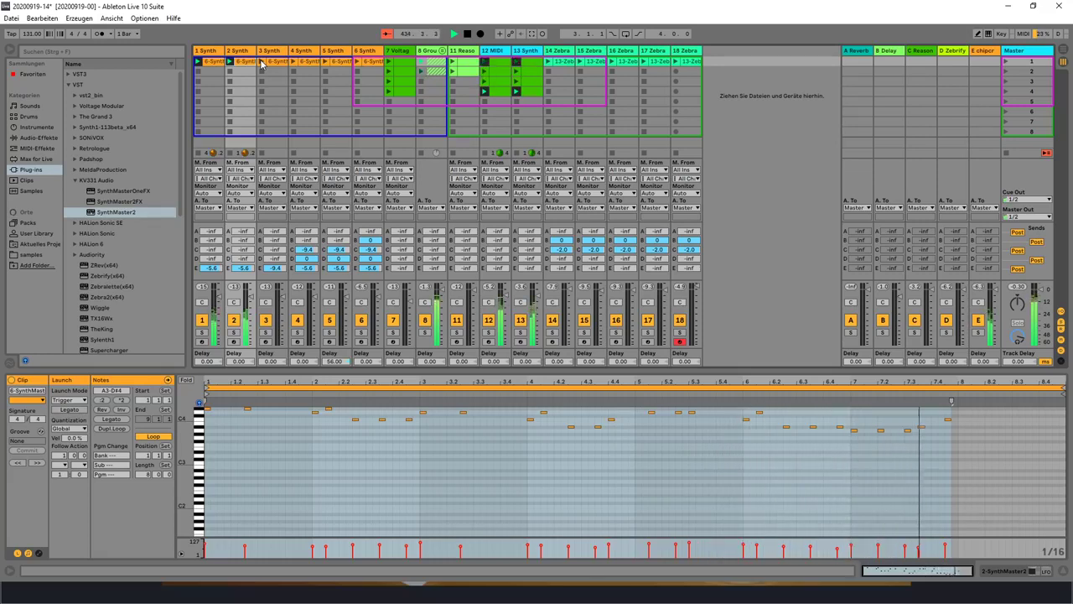
{"action": "left_click", "coordinate": [261, 64]}
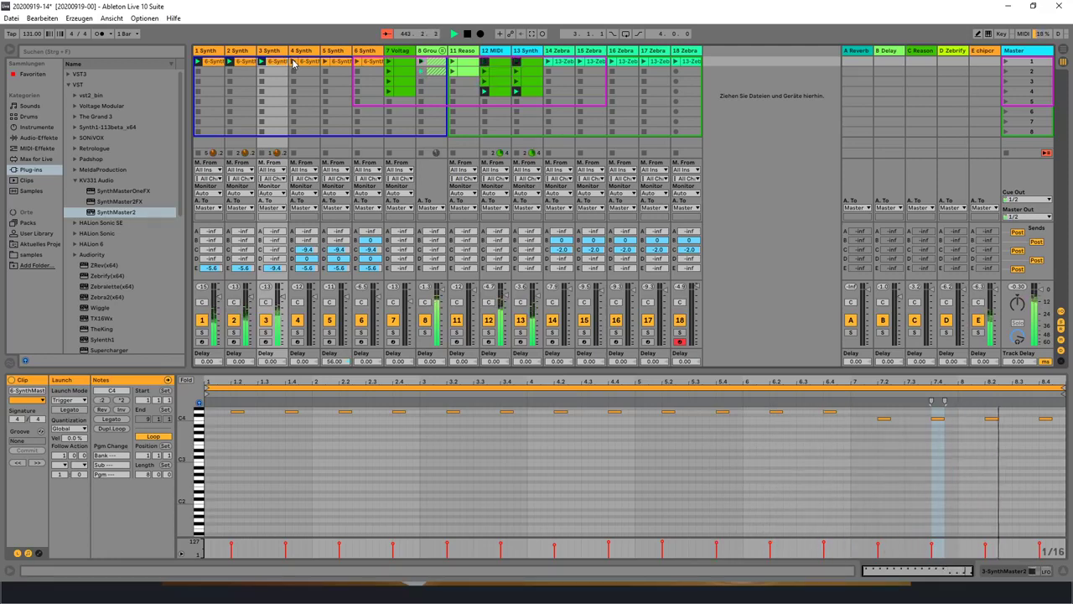
{"action": "left_click", "coordinate": [293, 65]}
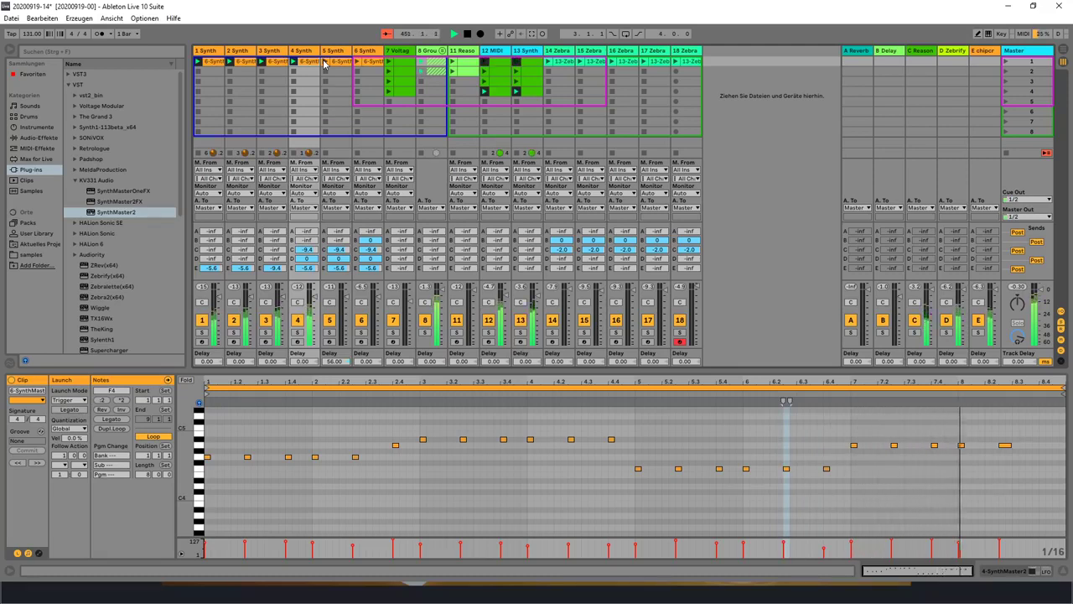
{"action": "left_click", "coordinate": [324, 65]}
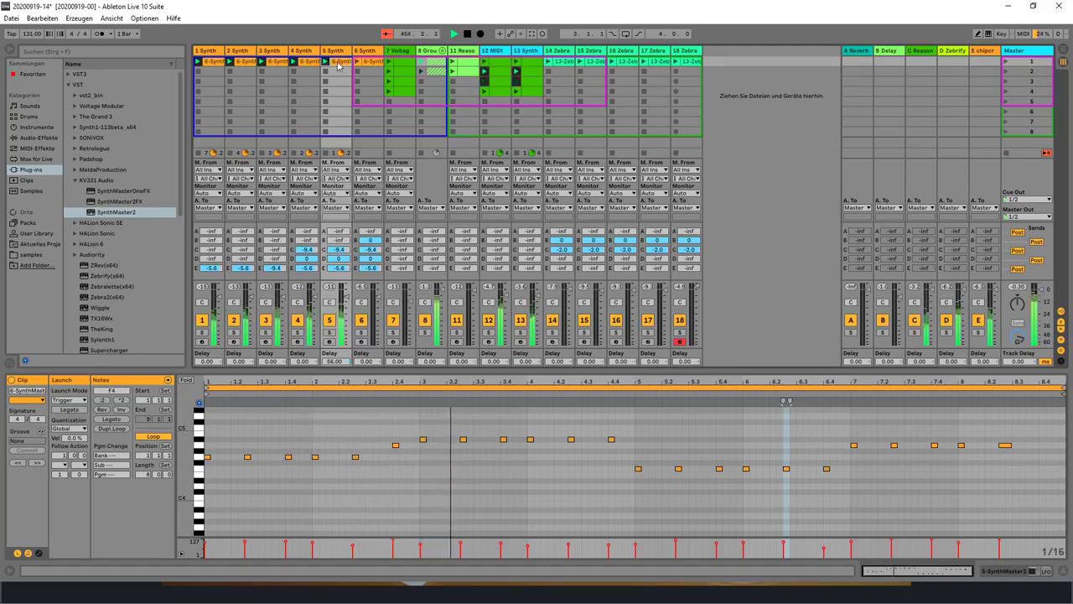
{"action": "left_click", "coordinate": [304, 62]}
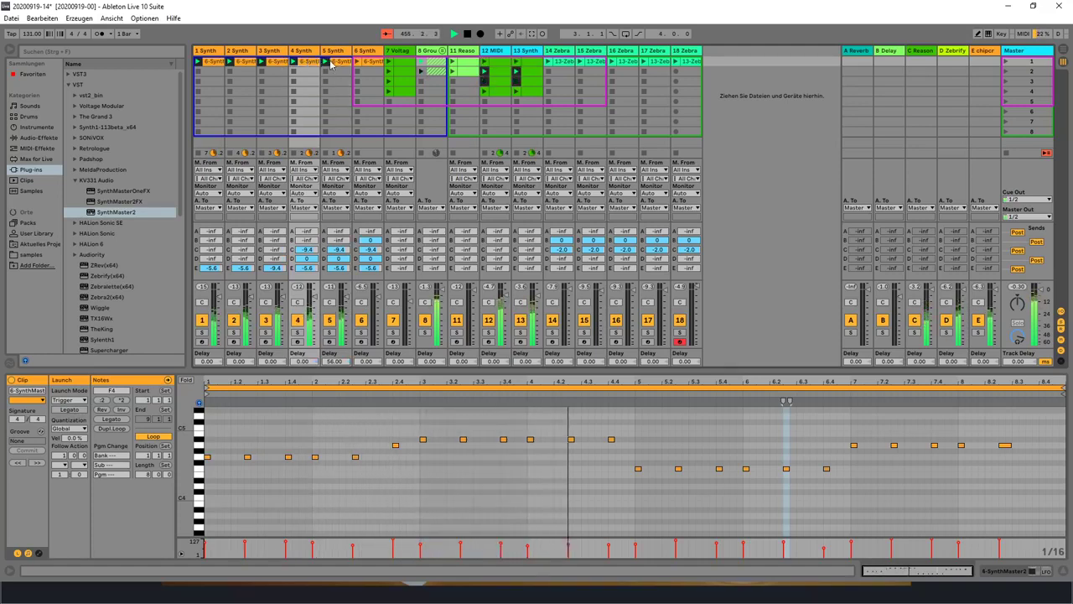
{"action": "left_click", "coordinate": [339, 64]}
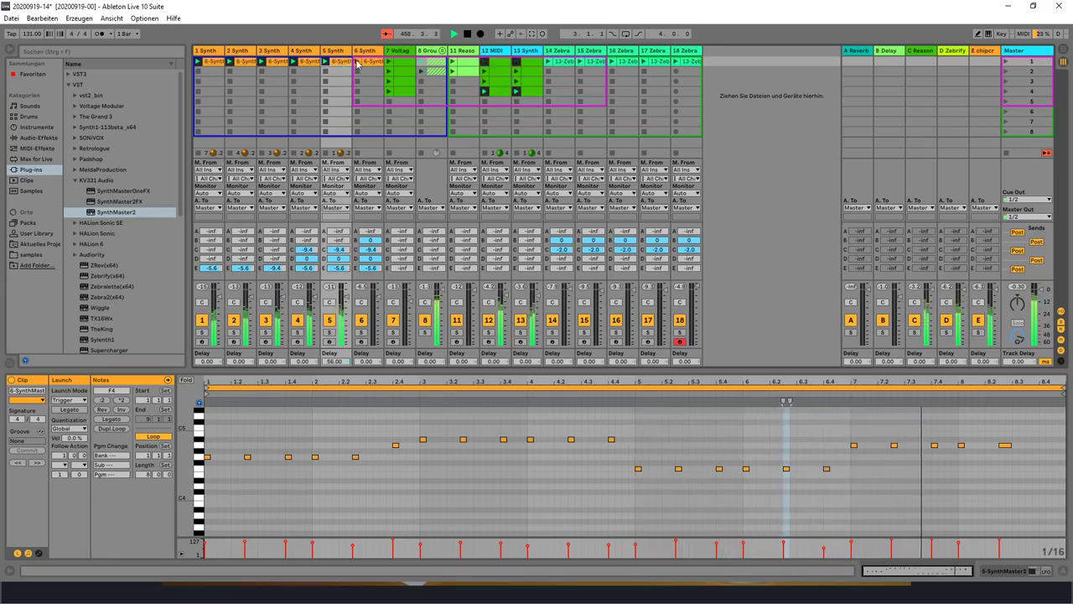
Step: Add the first-scene clips on tracks 6, 14, 15 and 16 to the playback in sequence
{"action": "left_click", "coordinate": [356, 64]}
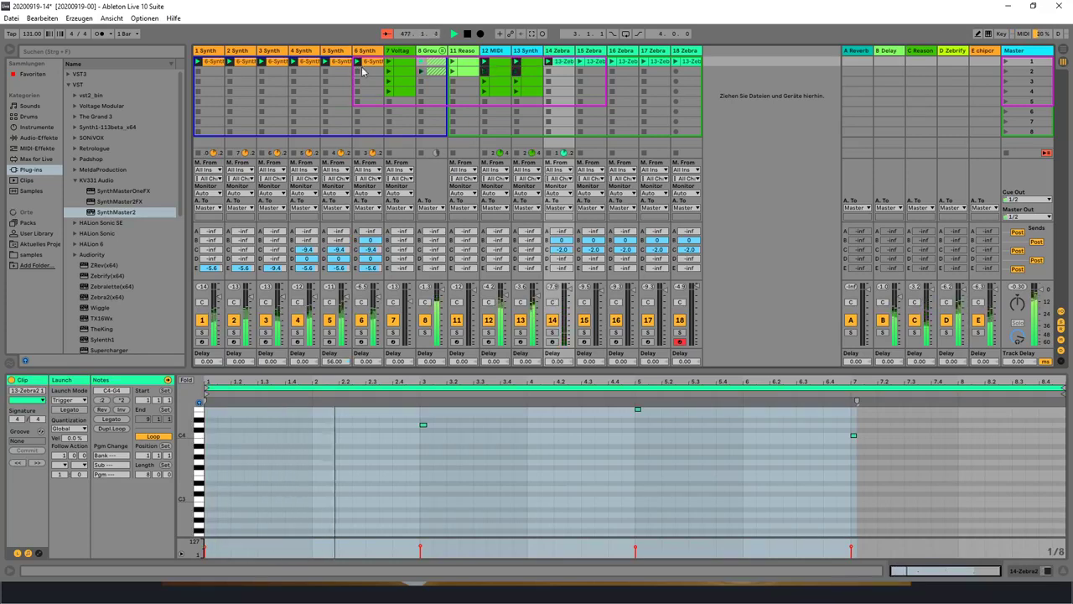
{"action": "left_click", "coordinate": [578, 64]}
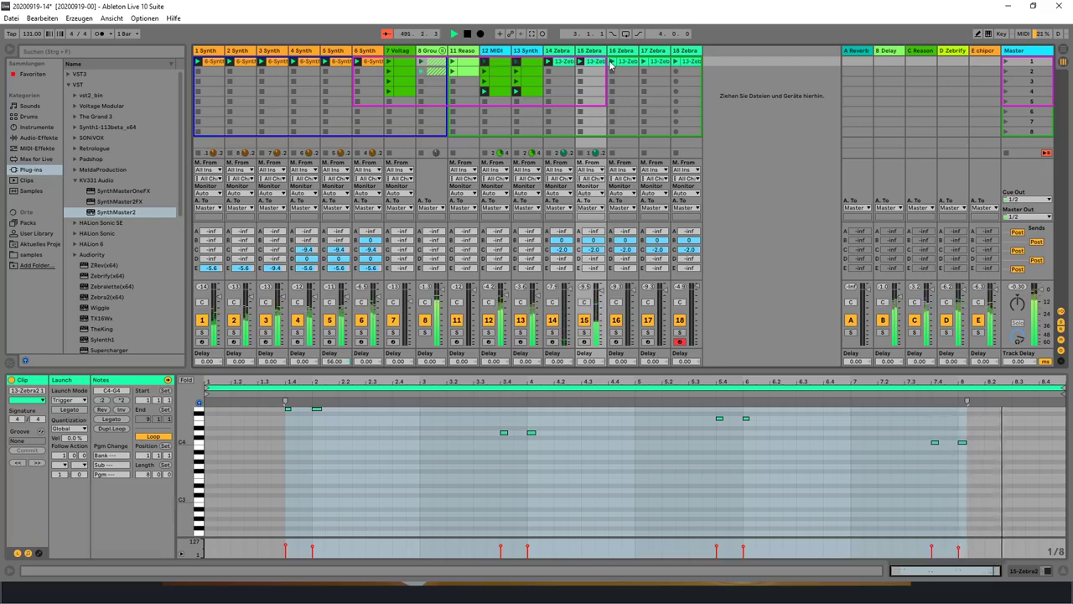
{"action": "left_click", "coordinate": [611, 66]}
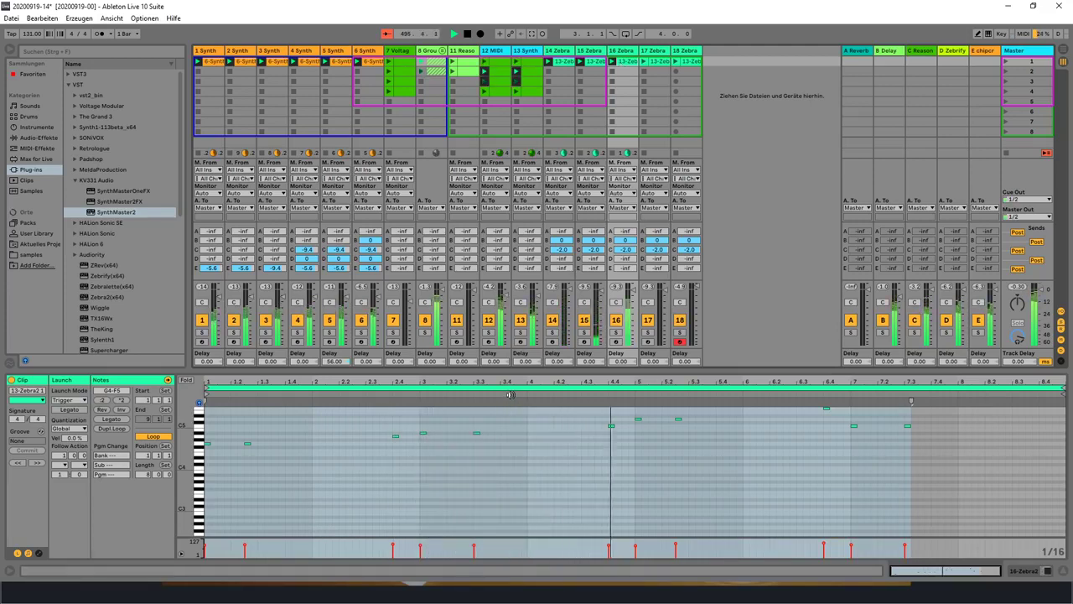
Step: In the track 16 clip, move the A#4 note at 3.3 and the C5 note at 7.3 two sixteenths earlier
{"action": "left_click", "coordinate": [474, 432]}
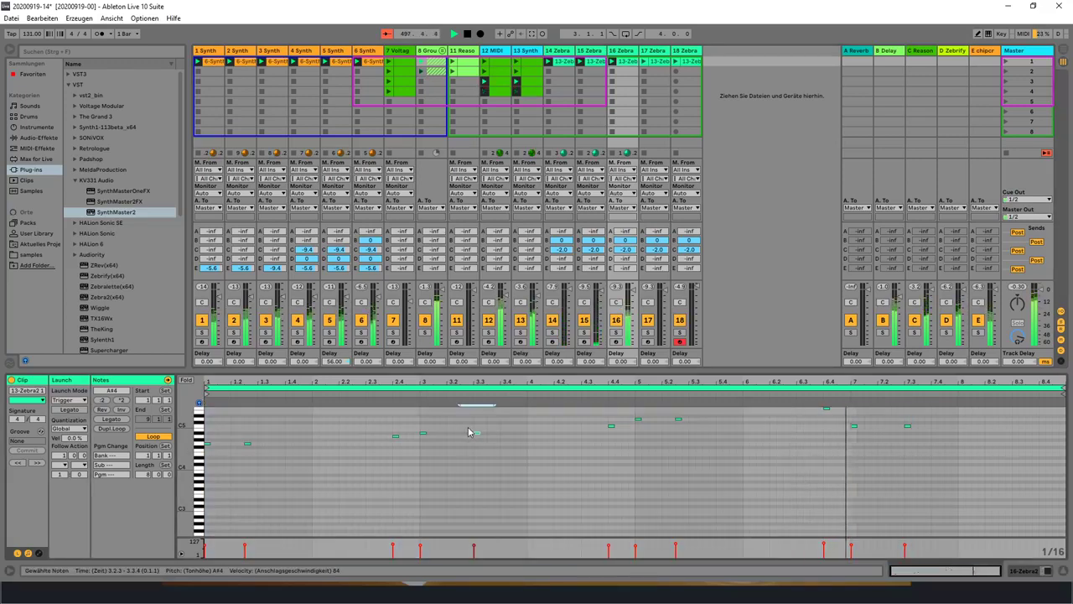
{"action": "key", "text": "Left"}
{"action": "key", "text": "Left"}
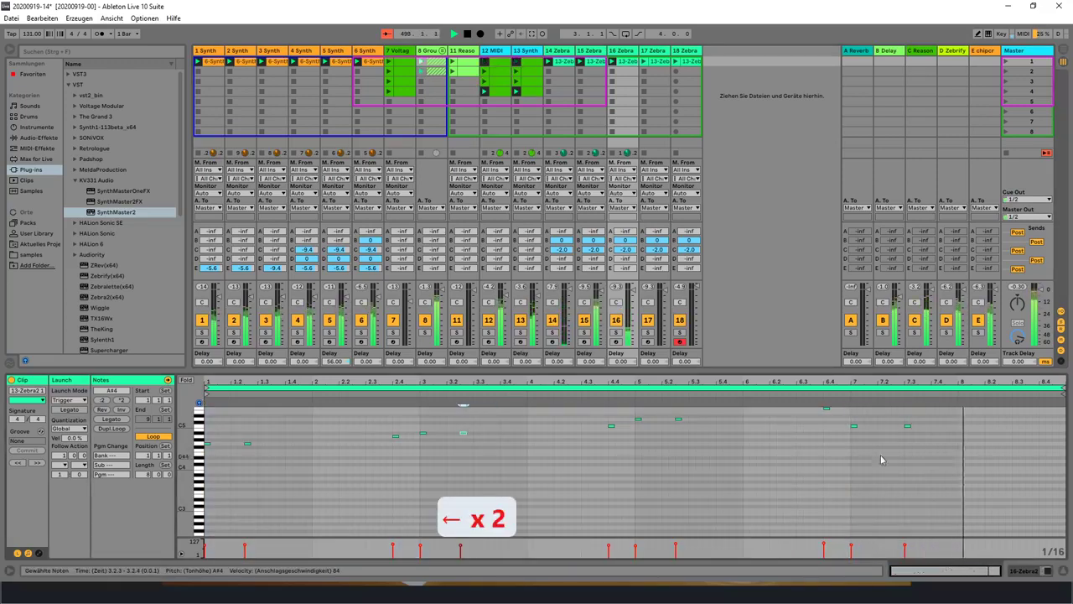
{"action": "left_click_drag", "start_coordinate": [863, 406], "coordinate": [926, 406]}
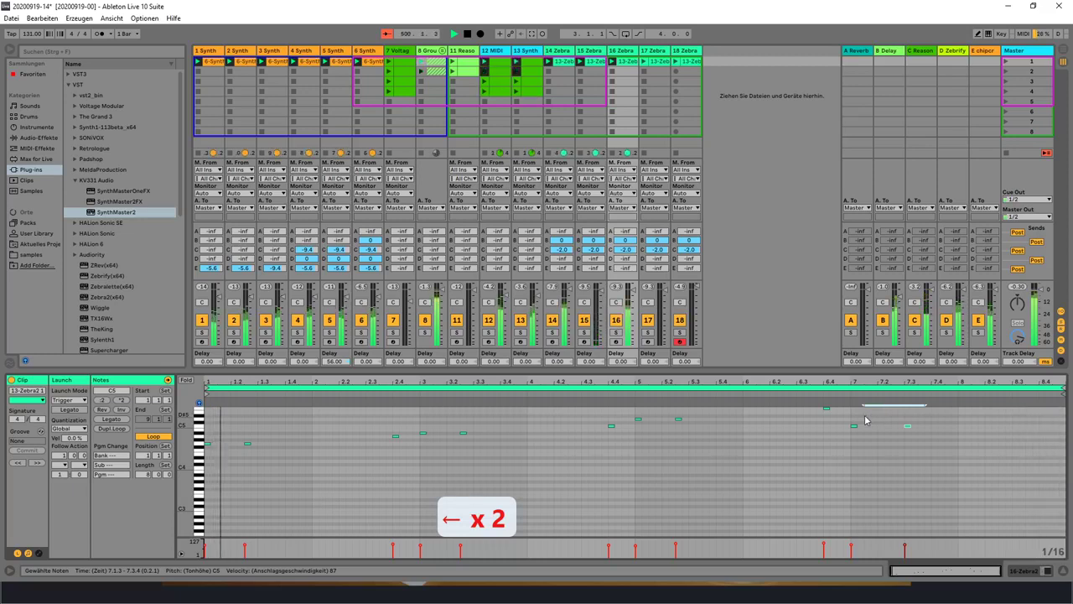
{"action": "key", "text": "Left"}
{"action": "key", "text": "Left"}
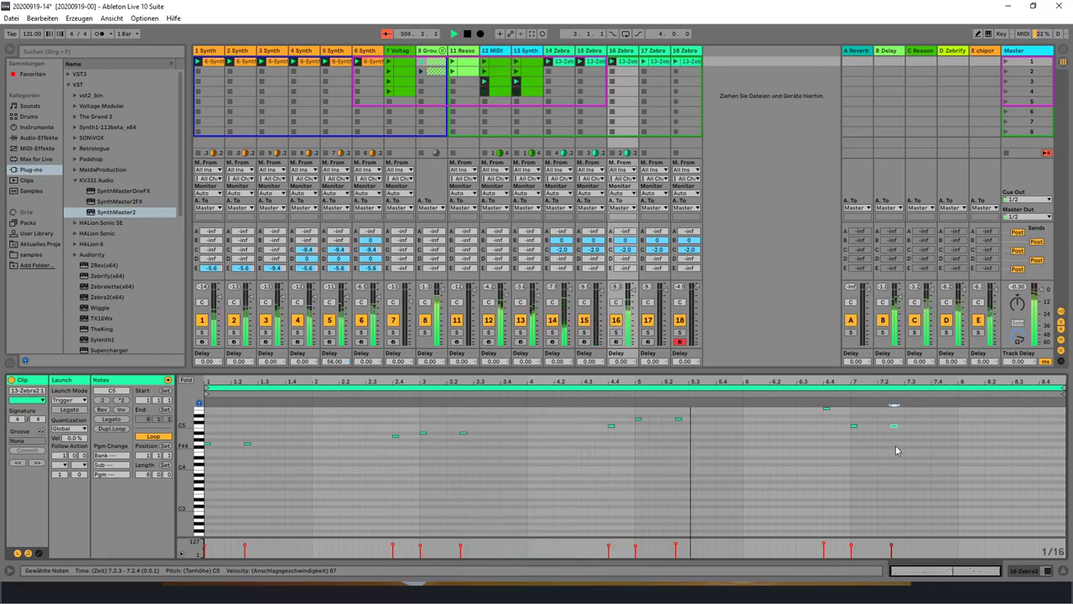
Step: Launch the first-scene clips on tracks 17 and 18, and move the F5 note in bar 6 of track 18's clip two sixteenths earlier
{"action": "left_click", "coordinate": [642, 63]}
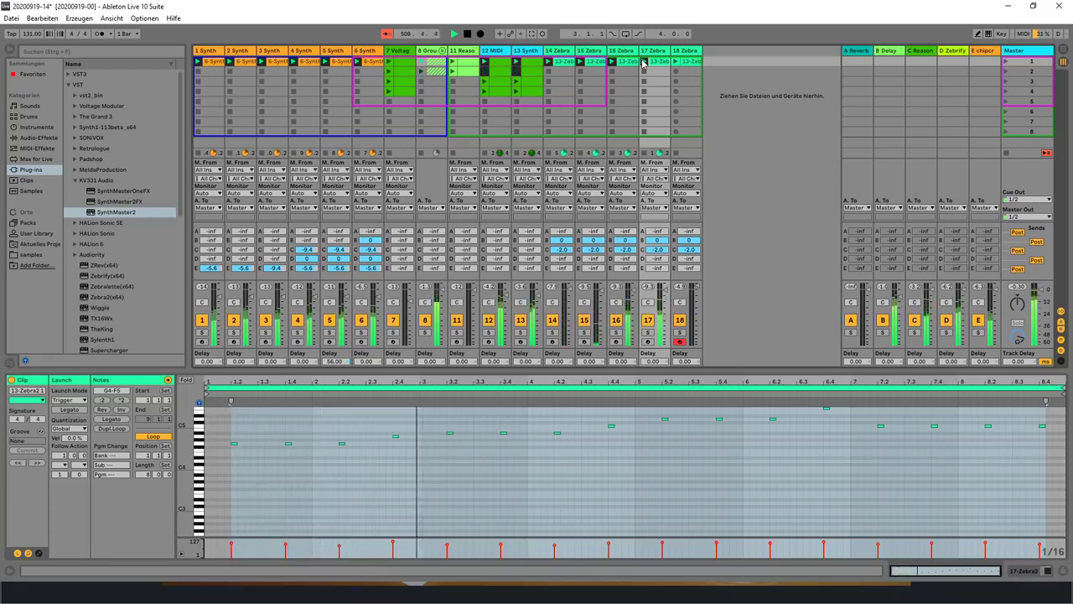
{"action": "left_click", "coordinate": [687, 64]}
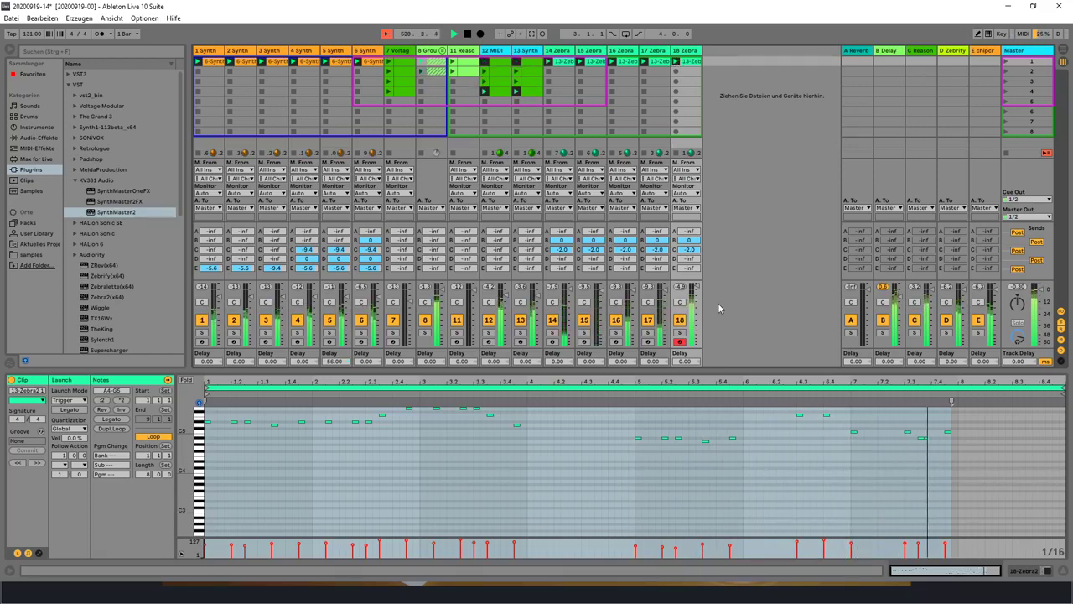
{"action": "left_click", "coordinate": [826, 413]}
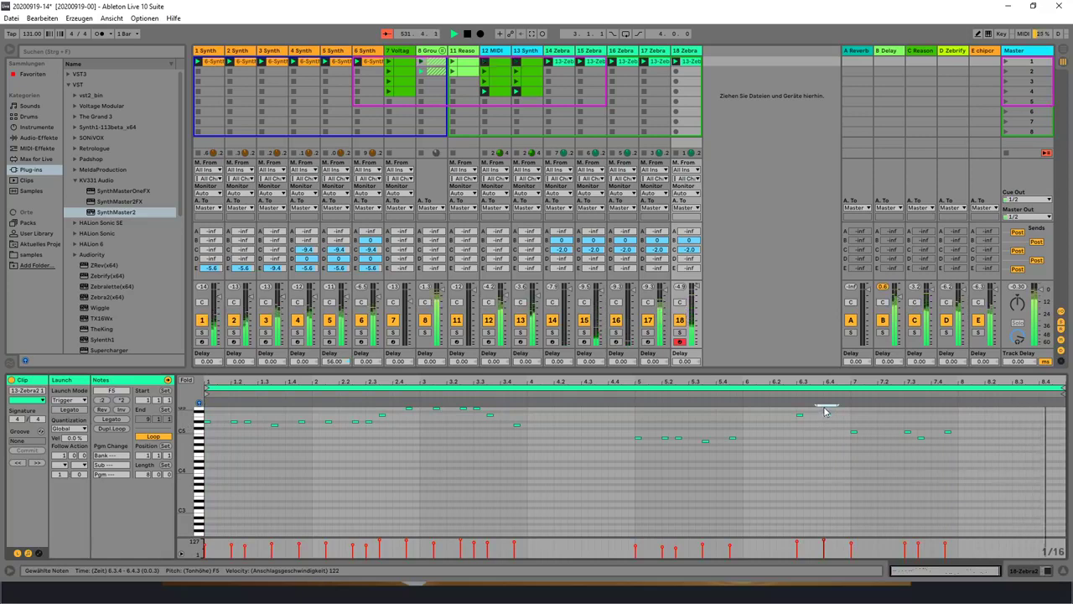
{"action": "key", "text": "Left"}
{"action": "key", "text": "Left"}
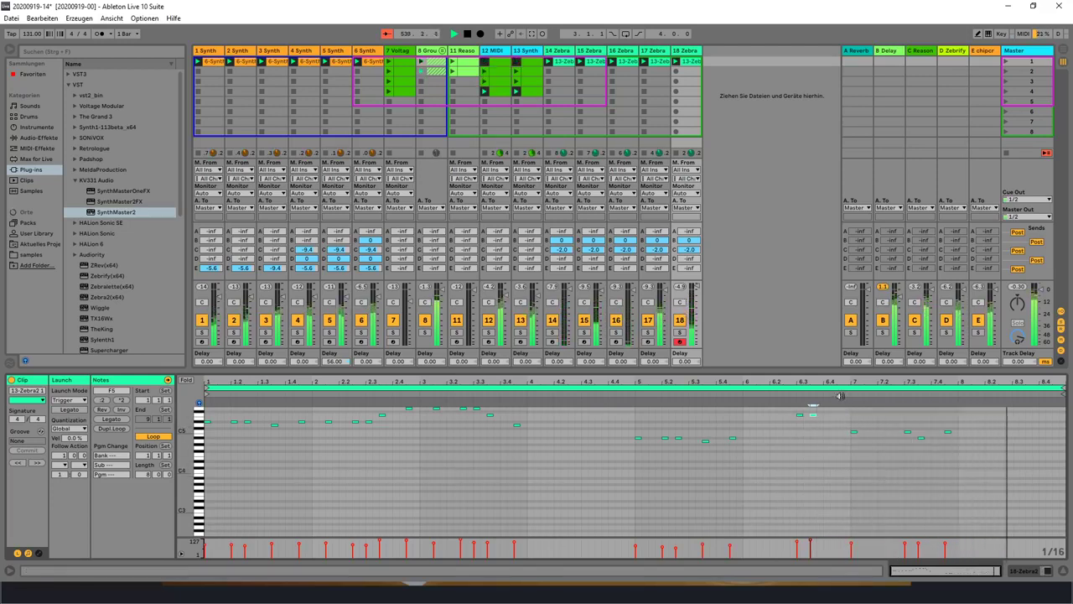
Step: Stop playback and all running clips, and start an arrangement recording with the track 12 clip
{"action": "key", "text": "space"}
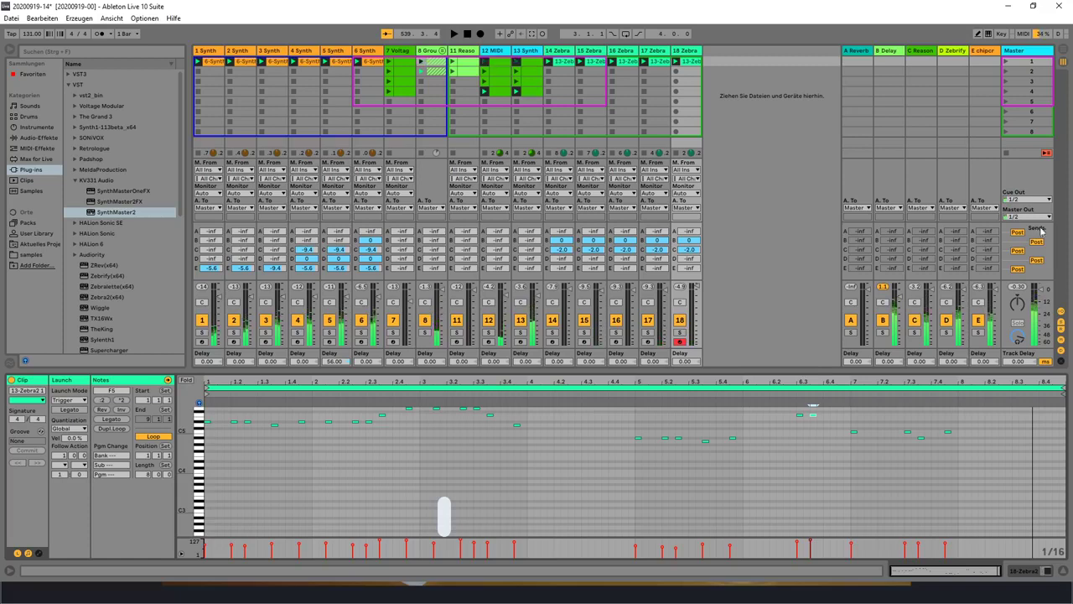
{"action": "left_click", "coordinate": [1006, 151]}
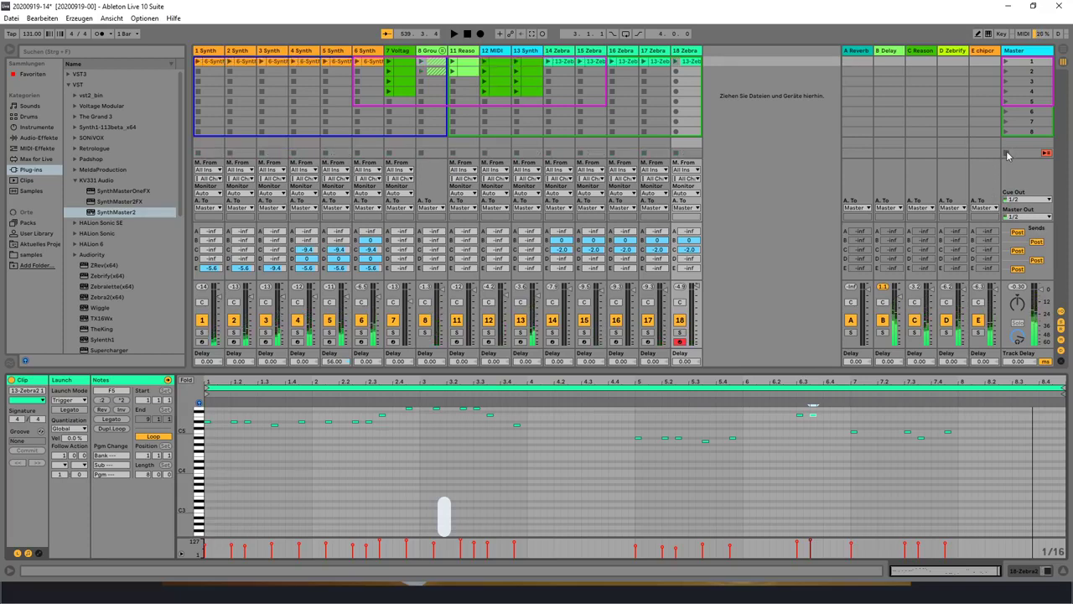
{"action": "left_click", "coordinate": [480, 35]}
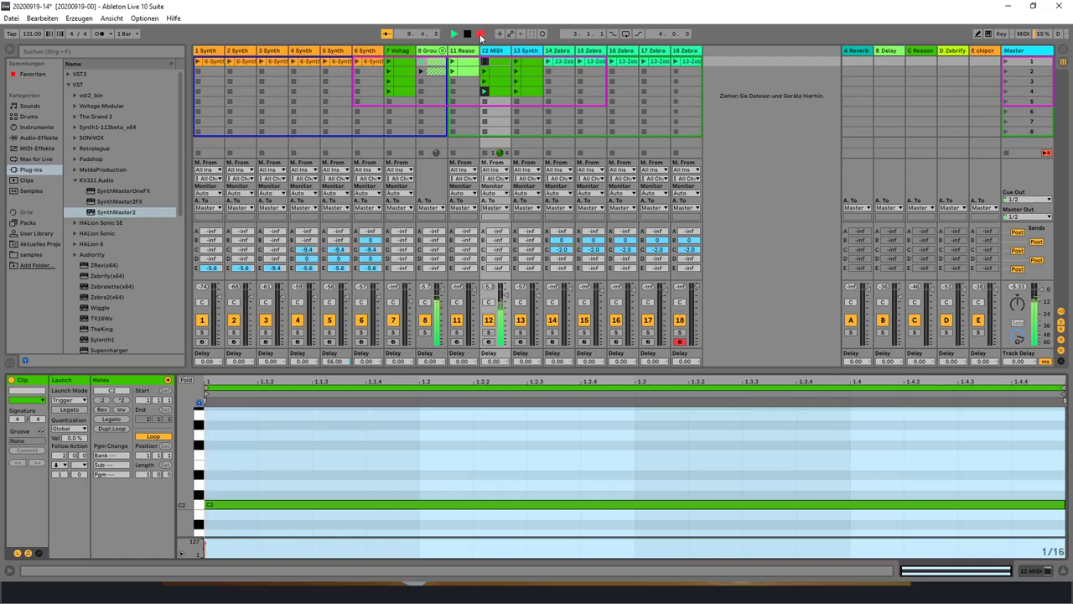
Step: While recording, bring in the clips on track 13, tracks 1 to 6 and tracks 14 to 18 one after another
{"action": "left_click", "coordinate": [480, 37]}
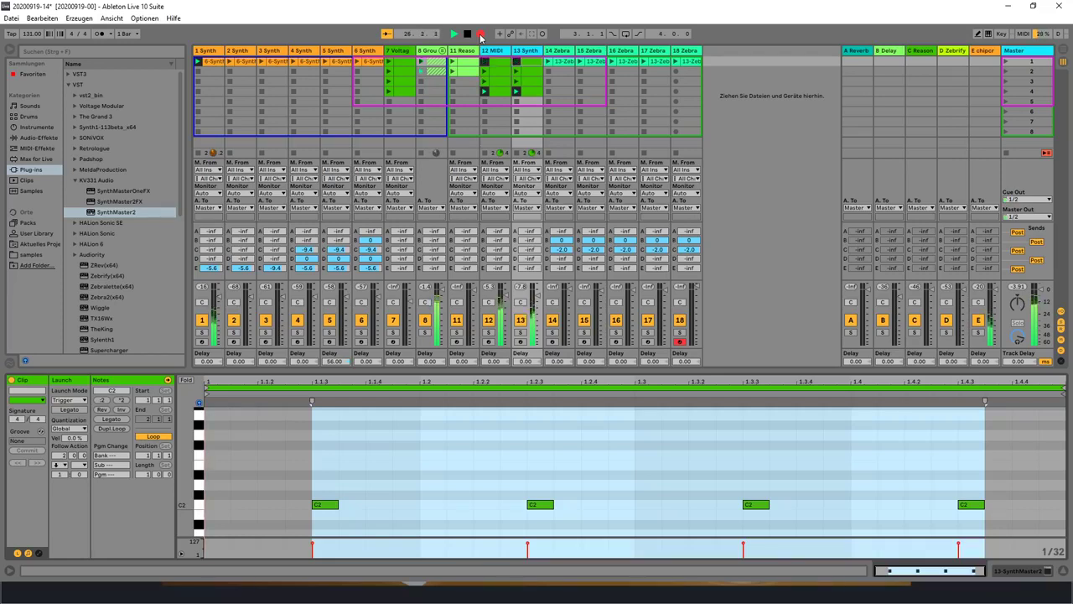
{"action": "left_click", "coordinate": [480, 34]}
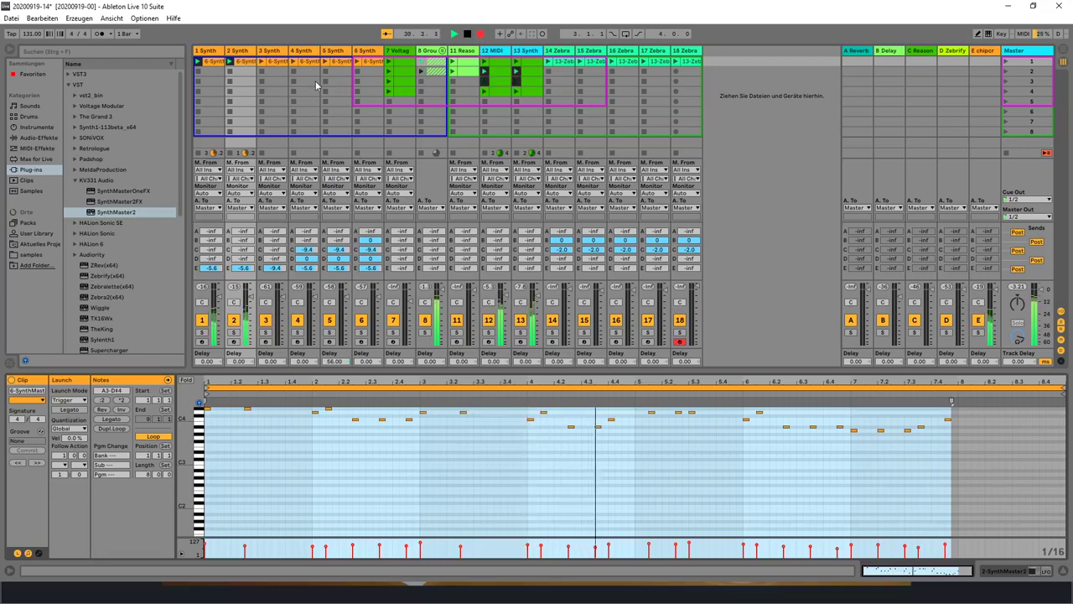
{"action": "left_click", "coordinate": [262, 61]}
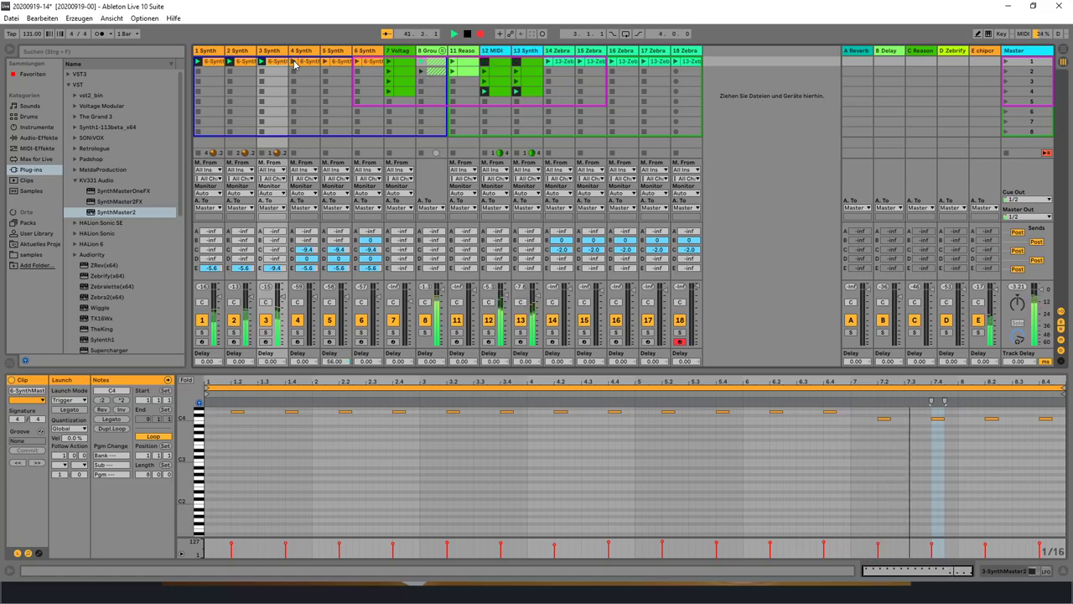
{"action": "left_click", "coordinate": [293, 64]}
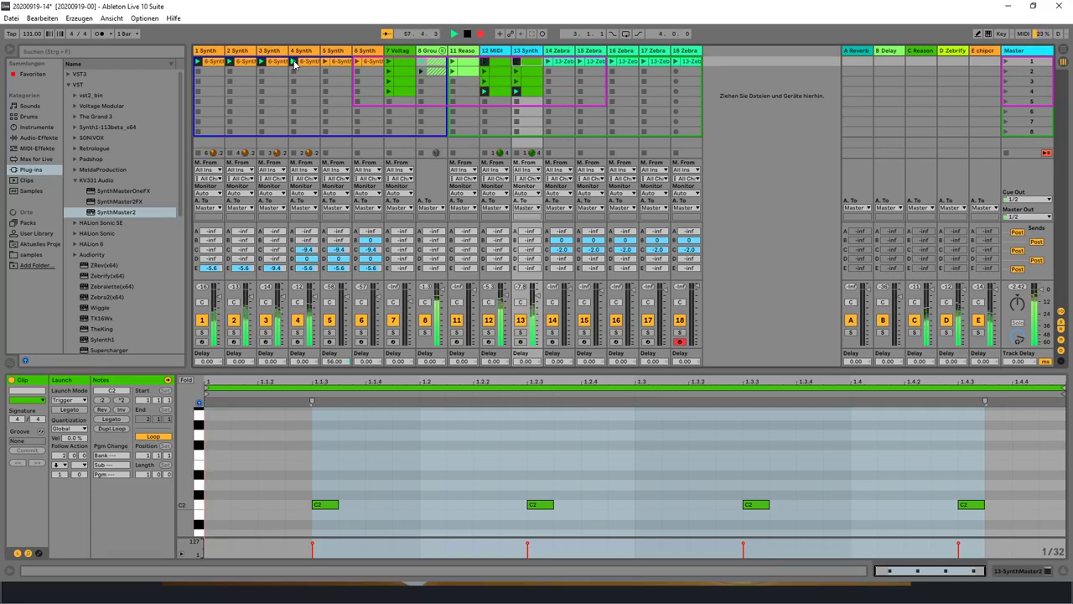
{"action": "left_click", "coordinate": [294, 65]}
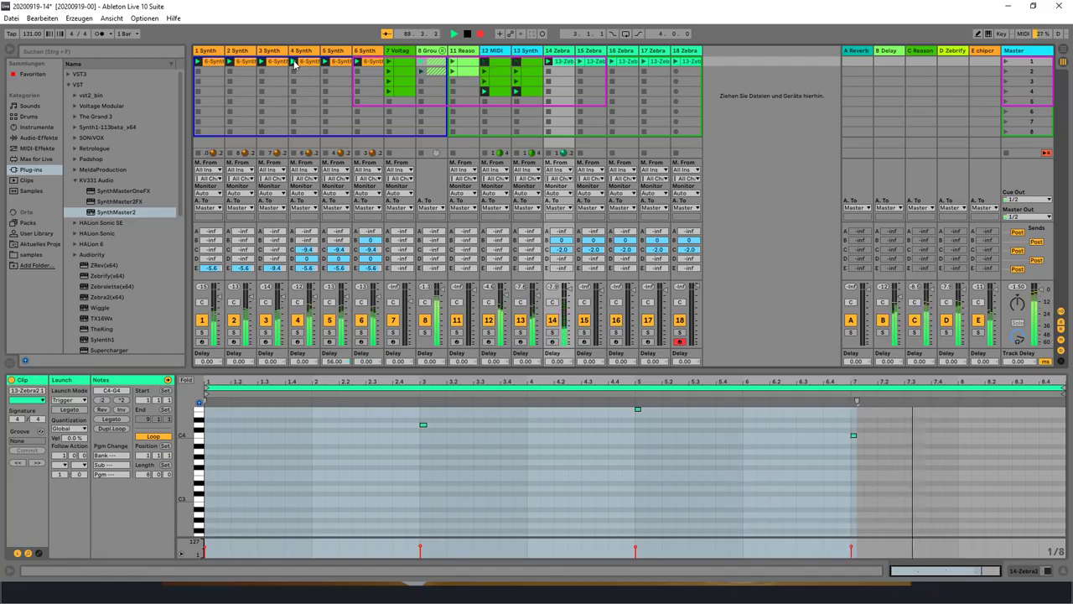
{"action": "key", "text": "Right"}
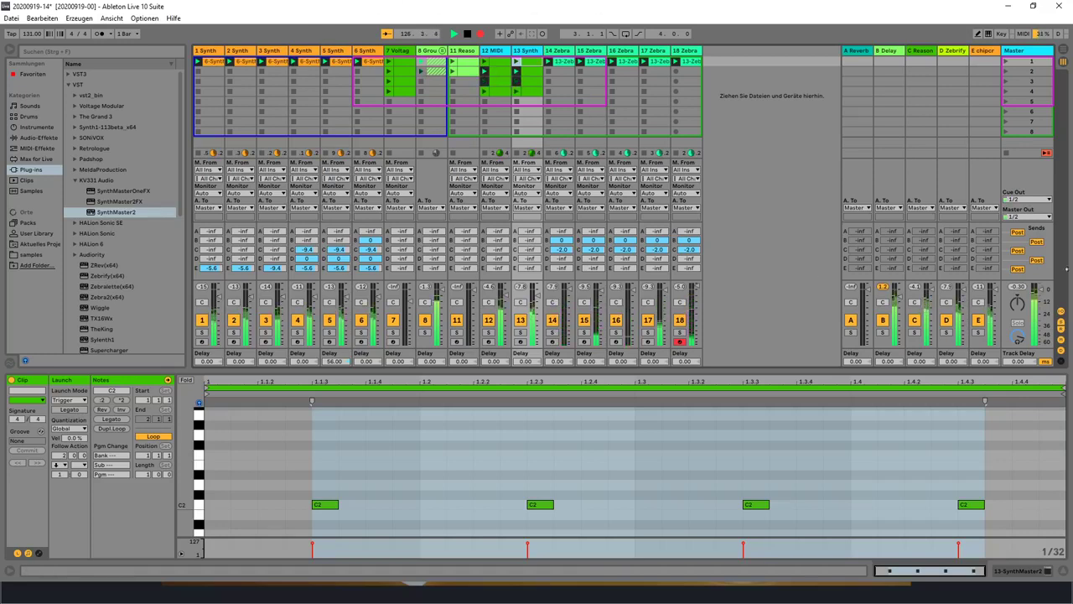
Step: Show the Master track's volume automation and draw a fade-out from 0 dB at about bar 145 down to silence at about bar 161
{"action": "right_click", "coordinate": [1036, 294]}
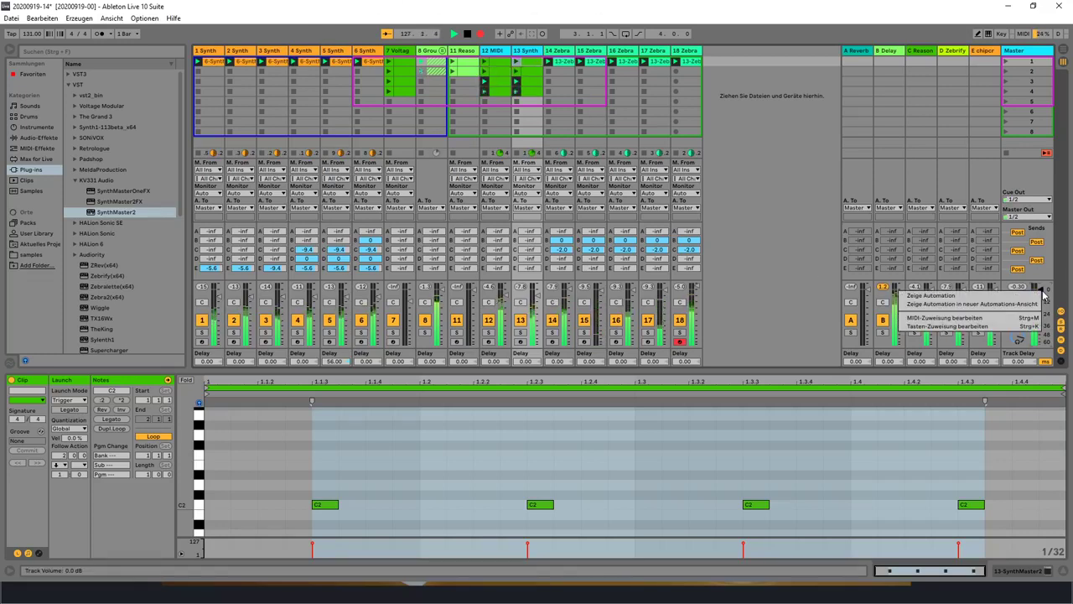
{"action": "left_click", "coordinate": [972, 298]}
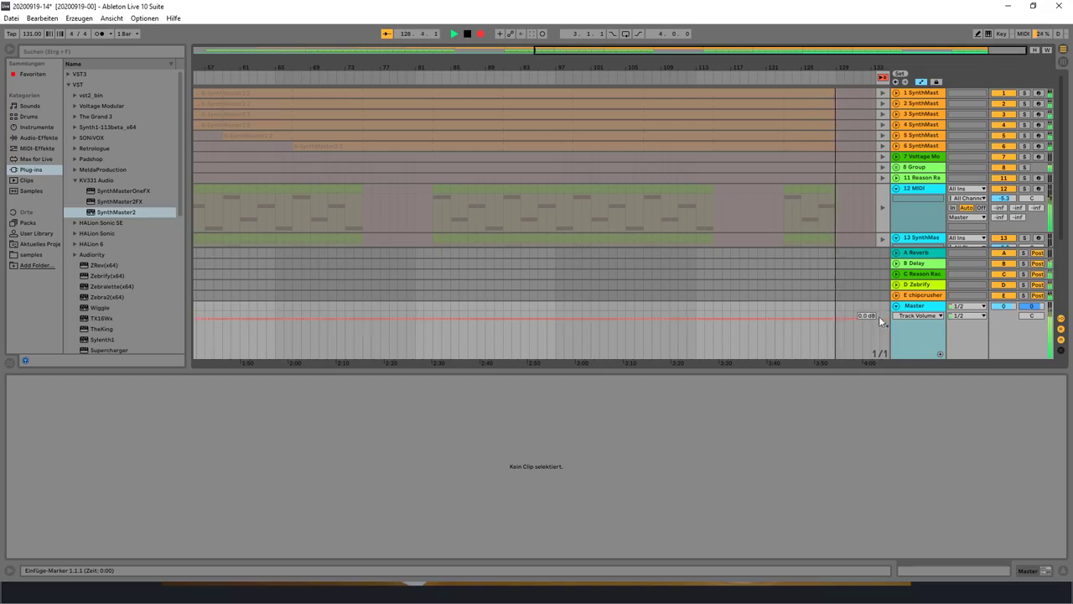
{"action": "left_click_drag", "start_coordinate": [884, 317], "coordinate": [805, 357]}
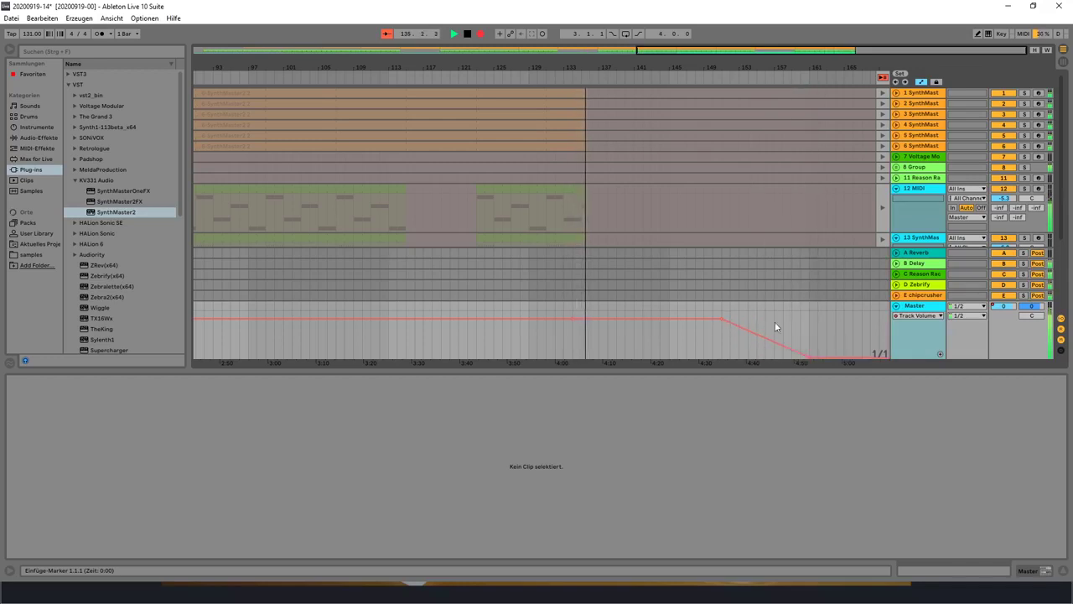
{"action": "mouse_move", "coordinate": [733, 320]}
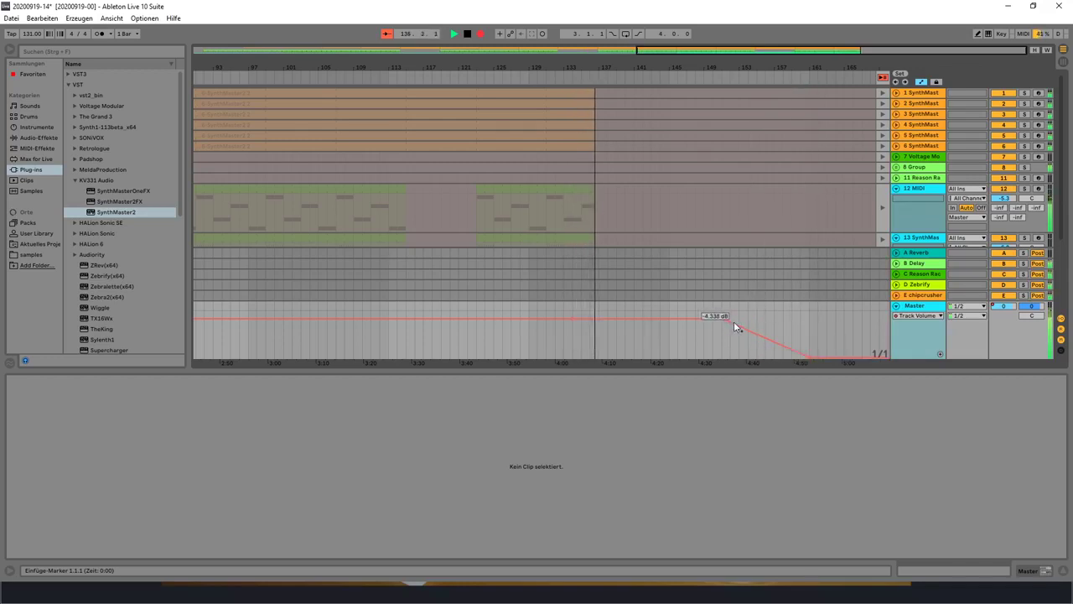
{"action": "mouse_move", "coordinate": [733, 321]}
{"action": "left_mouse_down"}
{"action": "mouse_move", "coordinate": [747, 333]}
{"action": "mouse_move", "coordinate": [724, 319]}
{"action": "left_mouse_up"}
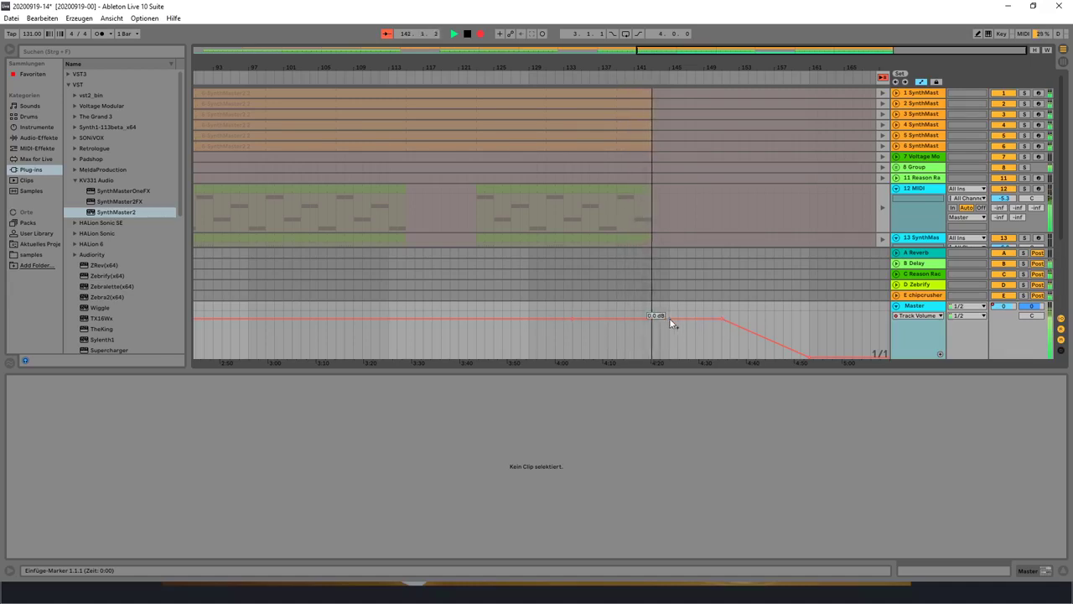
{"action": "left_click", "coordinate": [722, 317]}
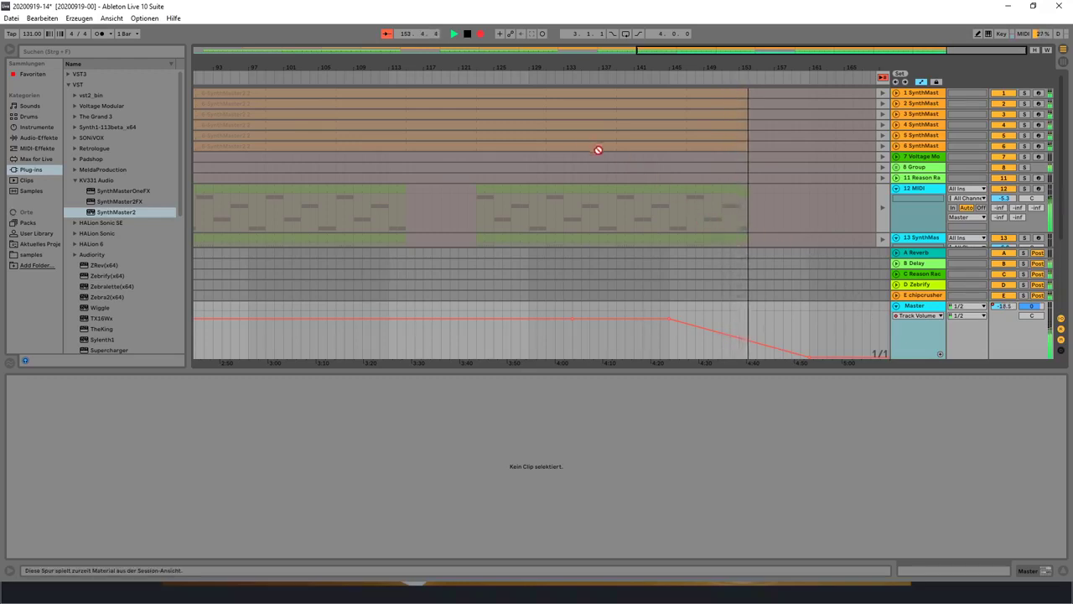
{"action": "left_click", "coordinate": [467, 34]}
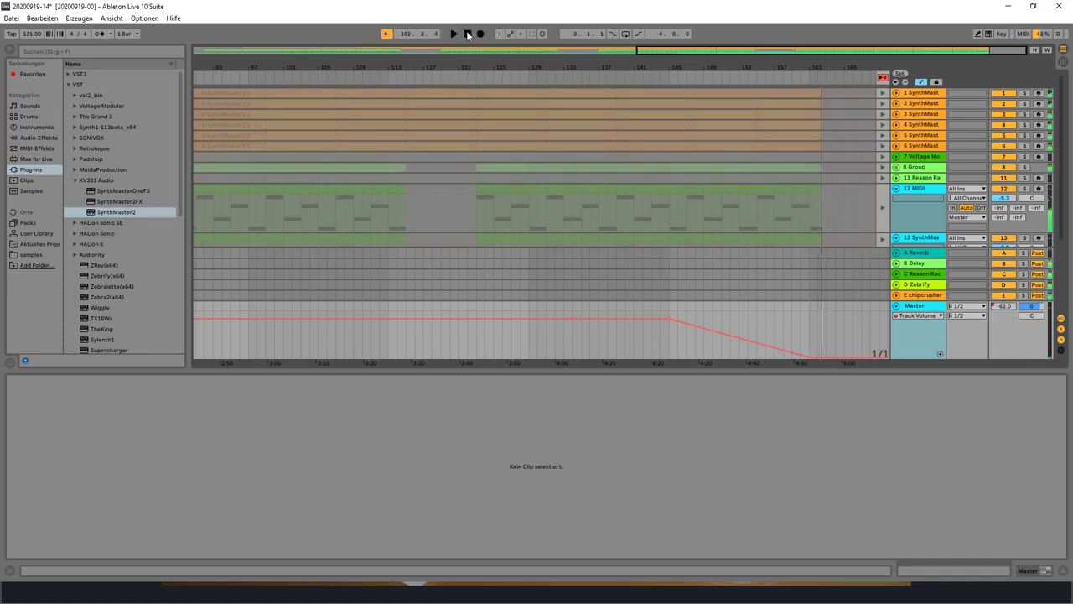
{"action": "key", "text": "ctrl+shift+s"}
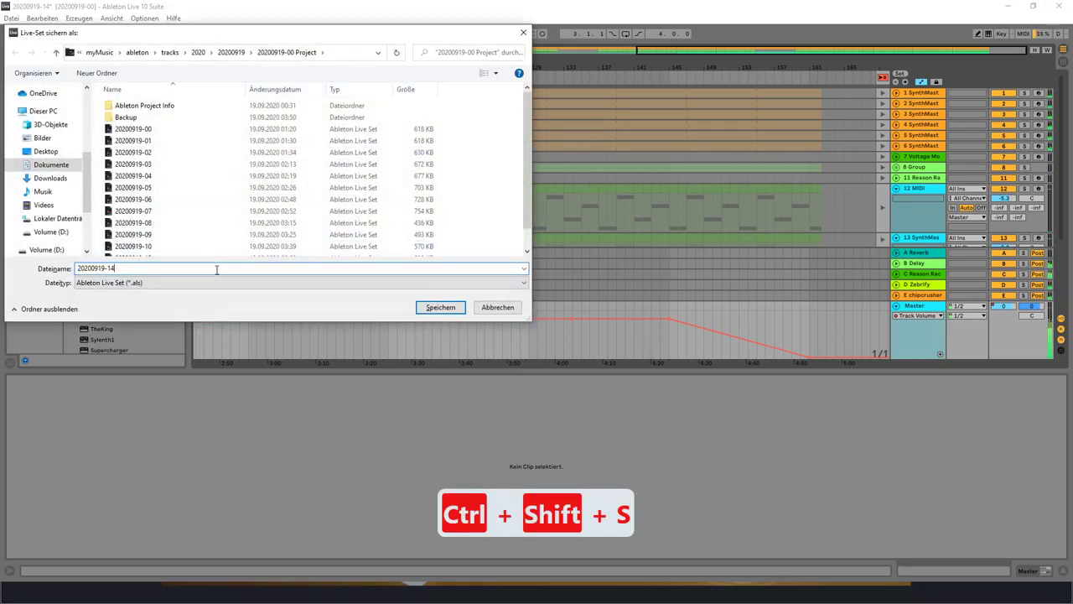
{"action": "type", "text": "-arranged"}
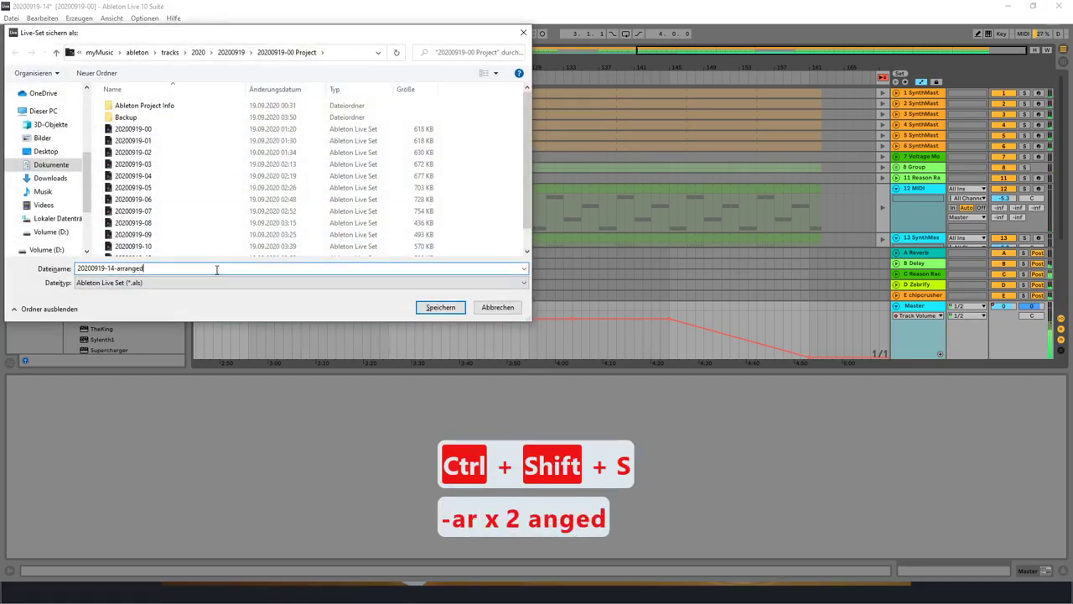
{"action": "key", "text": "Return"}
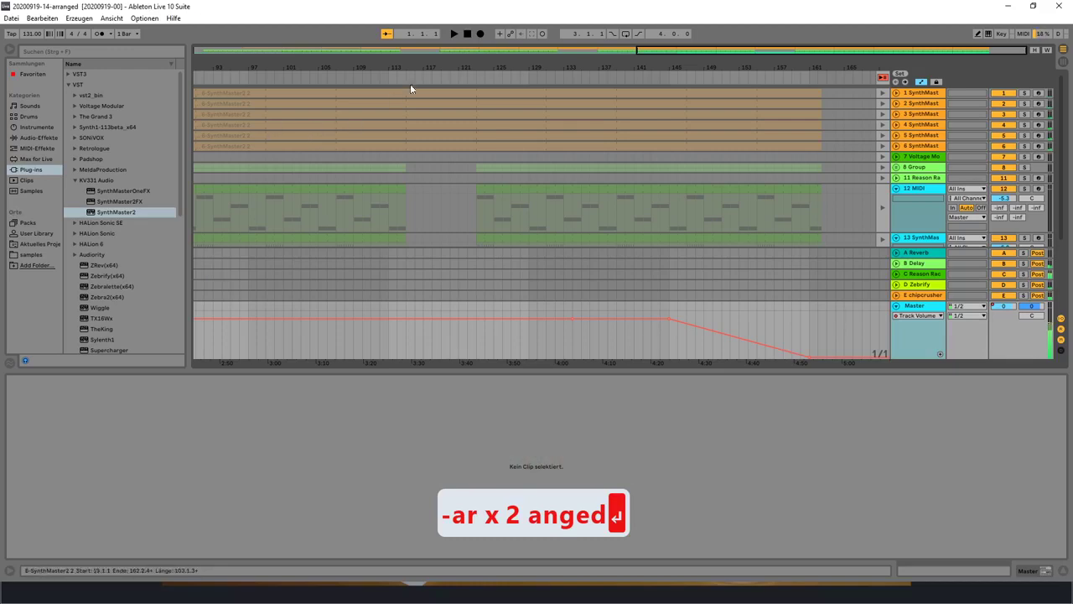
Step: Set the loop to span the whole recording from bar 3 for 160 bars, enable looping, and return all tracks to arrangement playback
{"action": "double_click", "coordinate": [520, 78]}
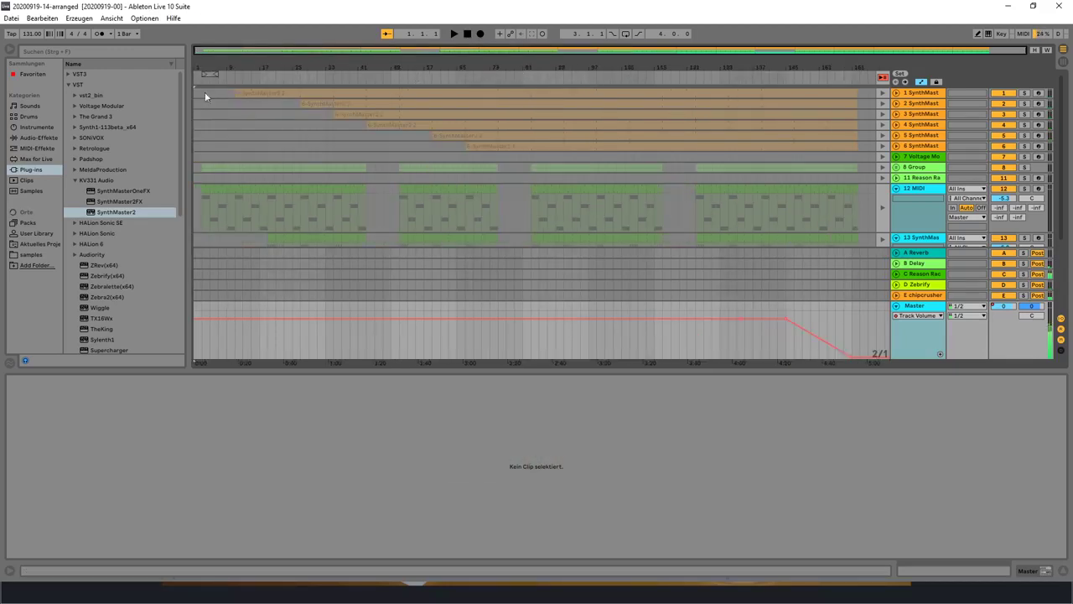
{"action": "left_click_drag", "start_coordinate": [214, 74], "coordinate": [857, 93]}
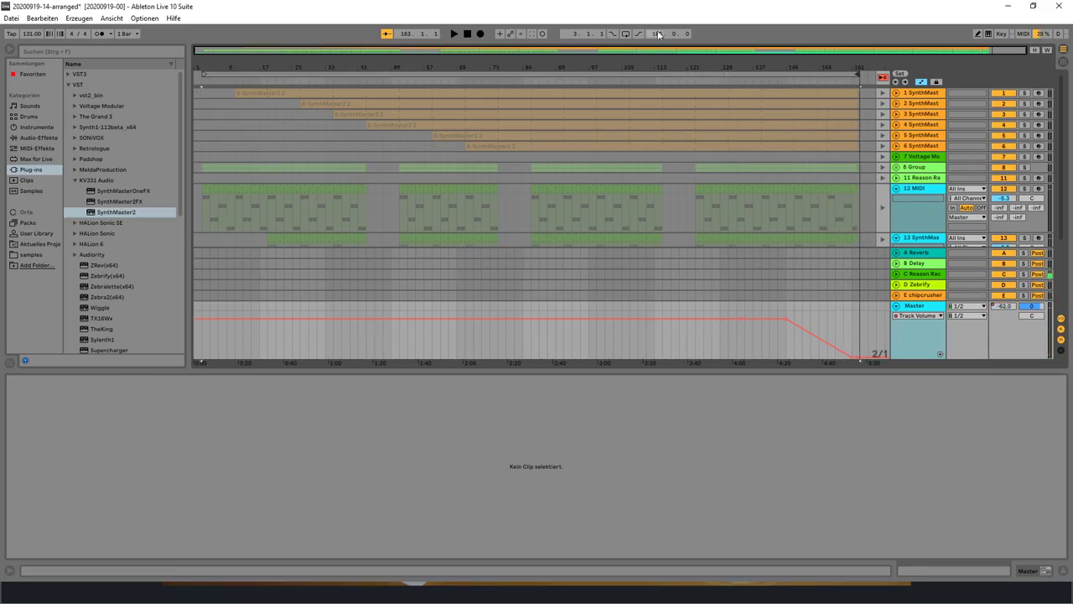
{"action": "left_click", "coordinate": [627, 35]}
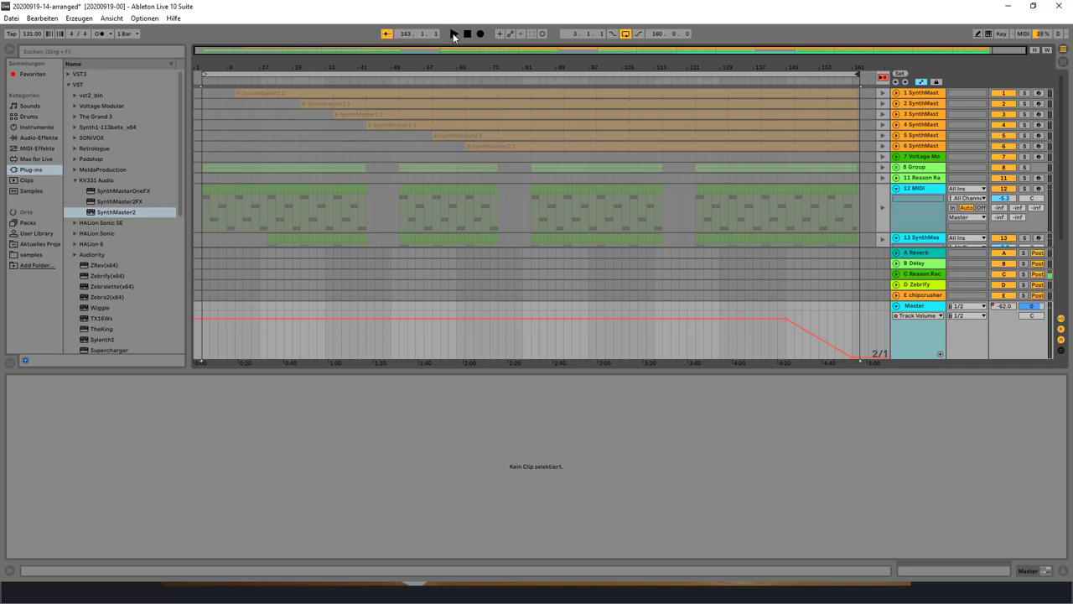
{"action": "left_click", "coordinate": [882, 78]}
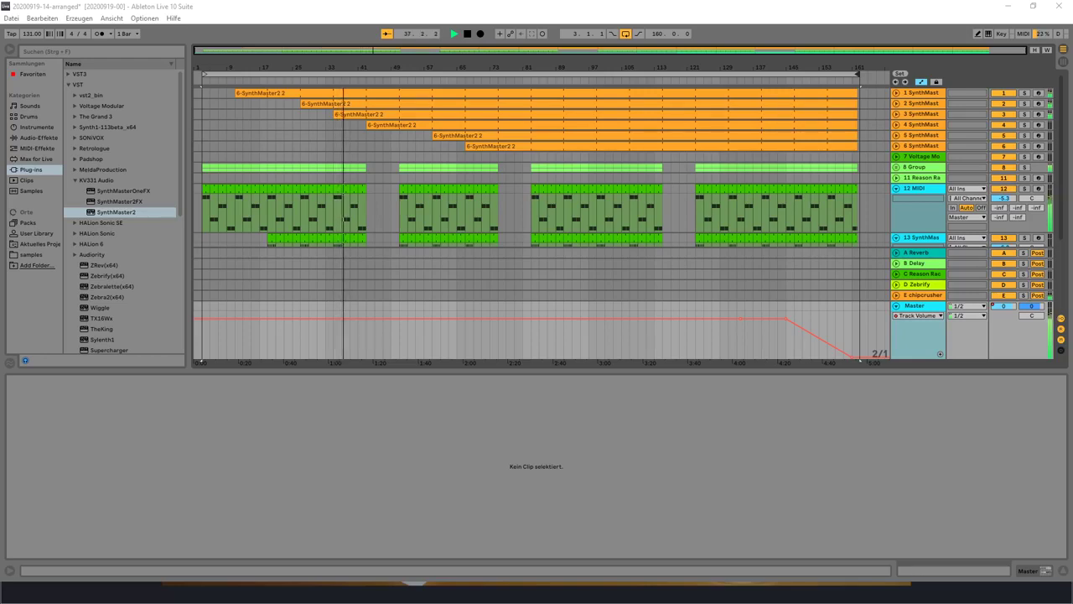
{"action": "key", "text": "alt+Tab"}
{"action": "key", "text": "alt+Tab"}
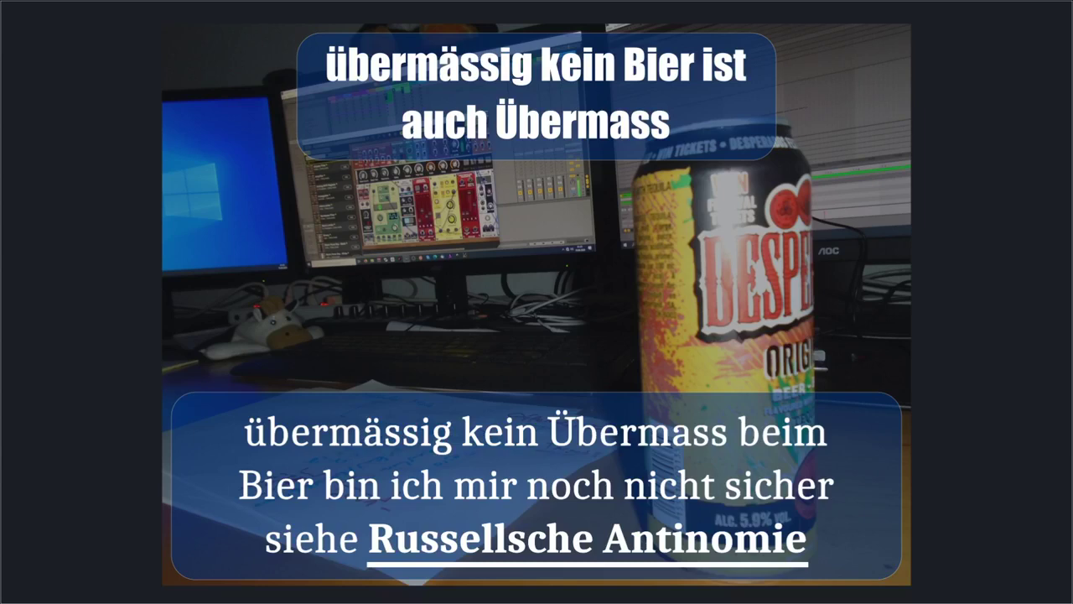
{"action": "key", "text": "alt+Tab"}
{"action": "key", "text": "alt+Tab"}
{"action": "key", "text": "alt+Tab"}
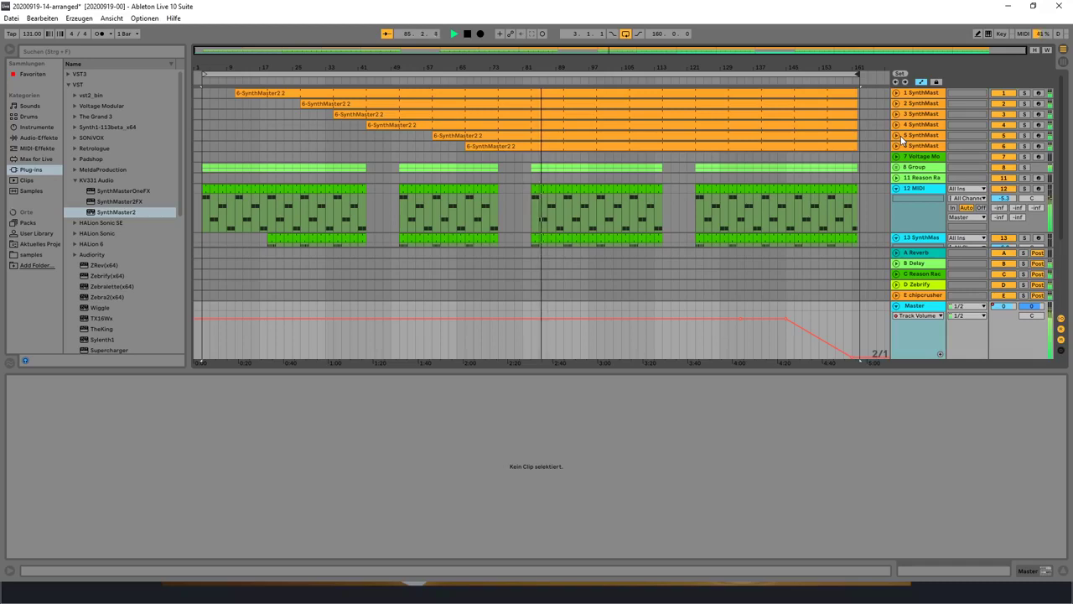
Step: Fold tracks 12 and 13 in the arrangement so they show as single narrow lanes
{"action": "scroll", "coordinate": [889, 159], "scroll_direction": "down", "scroll_amount": 2}
{"action": "left_click", "coordinate": [896, 181]}
{"action": "scroll", "coordinate": [878, 176], "scroll_direction": "down", "scroll_amount": 1}
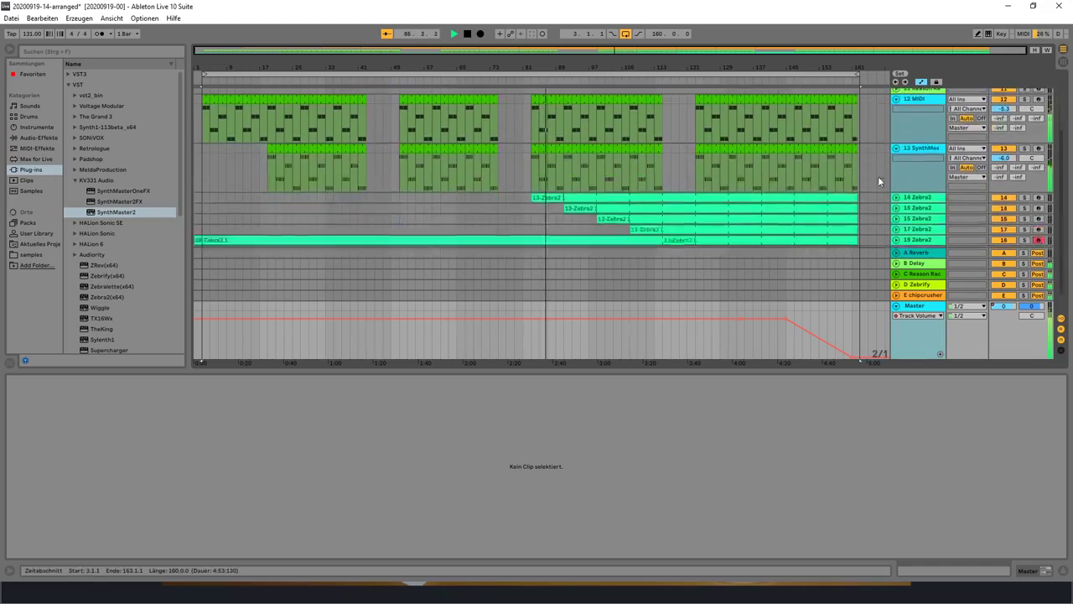
{"action": "scroll", "coordinate": [878, 176], "scroll_direction": "up", "scroll_amount": 1}
{"action": "left_click", "coordinate": [895, 182]}
{"action": "left_click", "coordinate": [896, 133]}
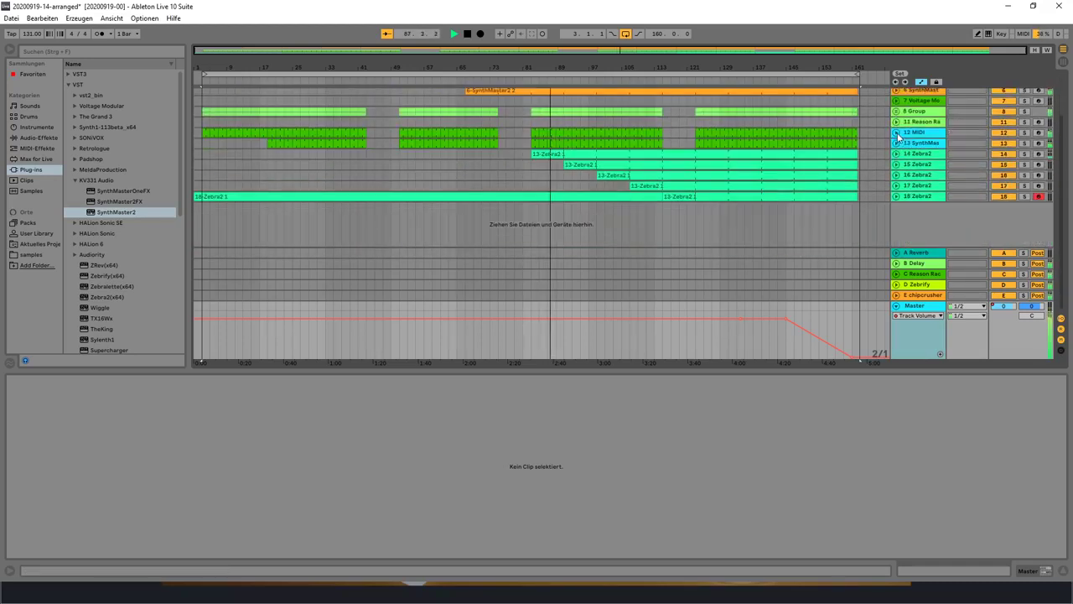
Step: Delete the empty clip on track 18 that spans from bar 1 to bar 115 in the arrangement
{"action": "scroll", "coordinate": [829, 201], "scroll_direction": "up", "scroll_amount": 1}
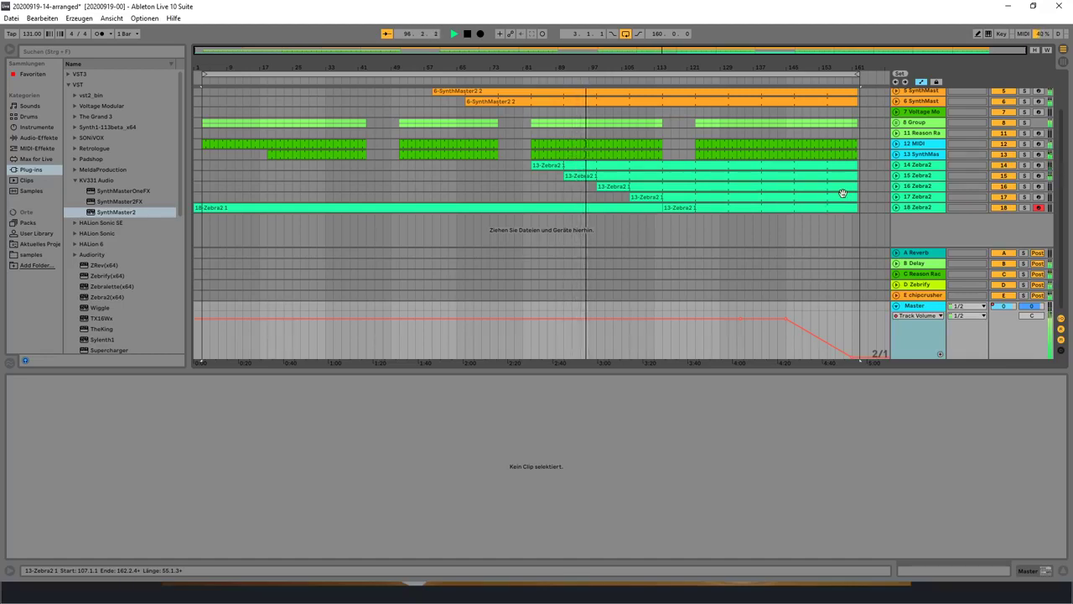
{"action": "left_click", "coordinate": [636, 208]}
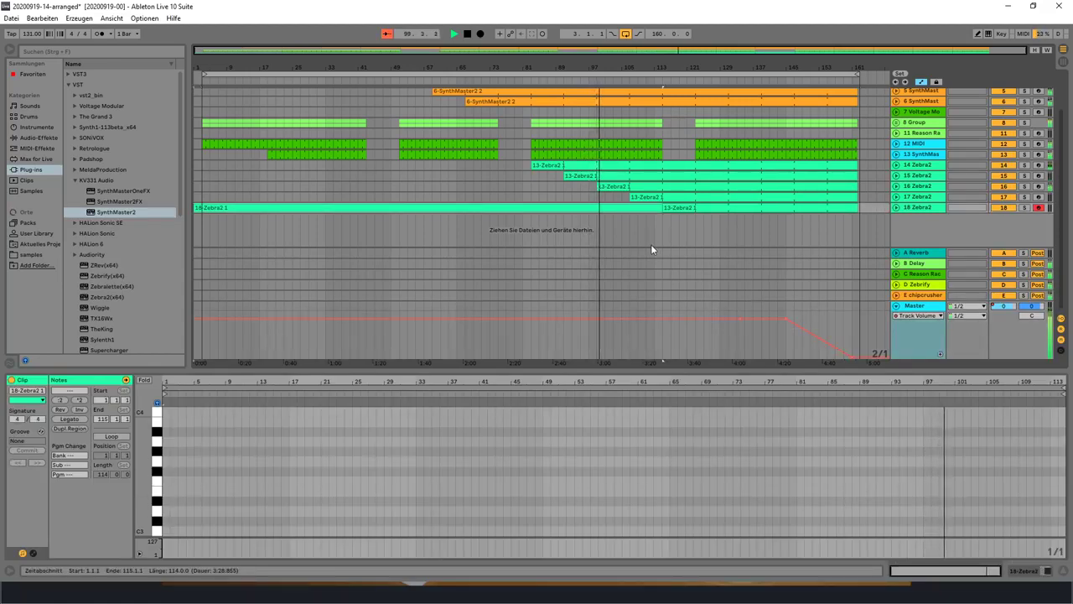
{"action": "key", "text": "Delete"}
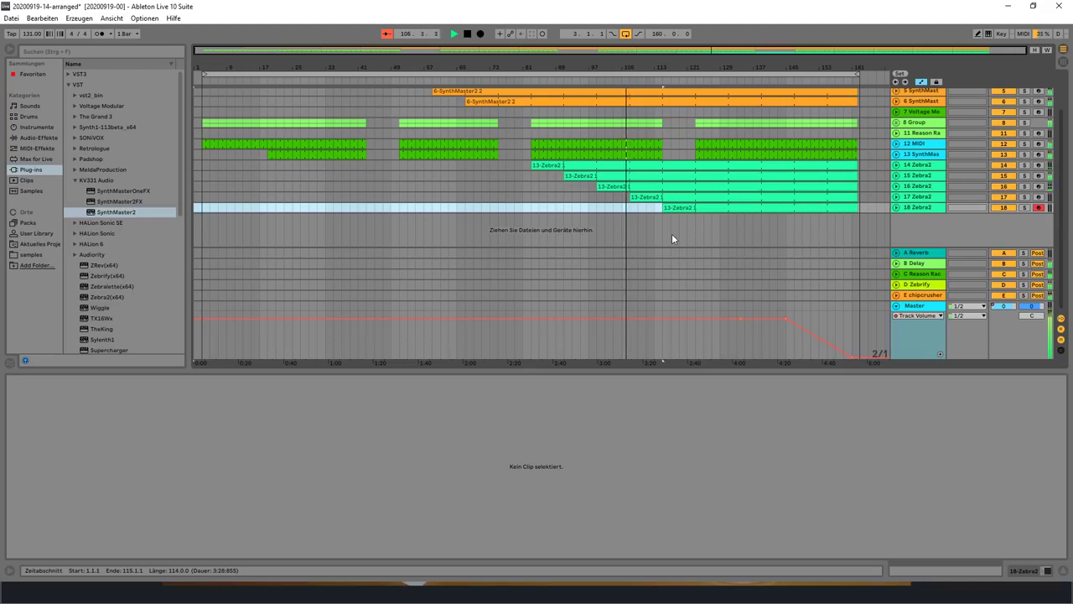
{"action": "key", "text": "ctrl+s"}
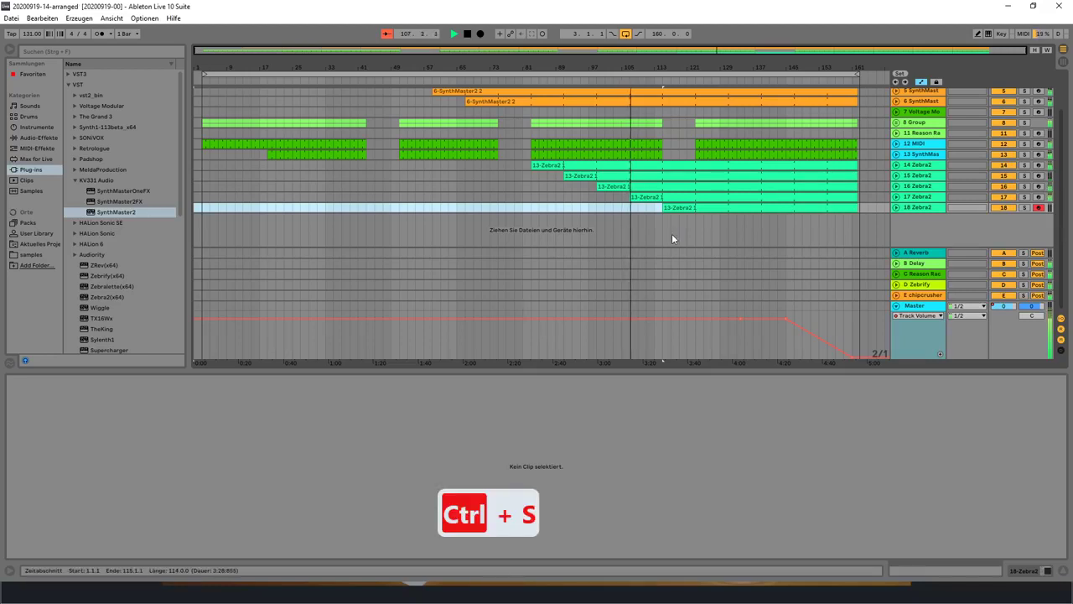
{"action": "key", "text": "ctrl+shift+s"}
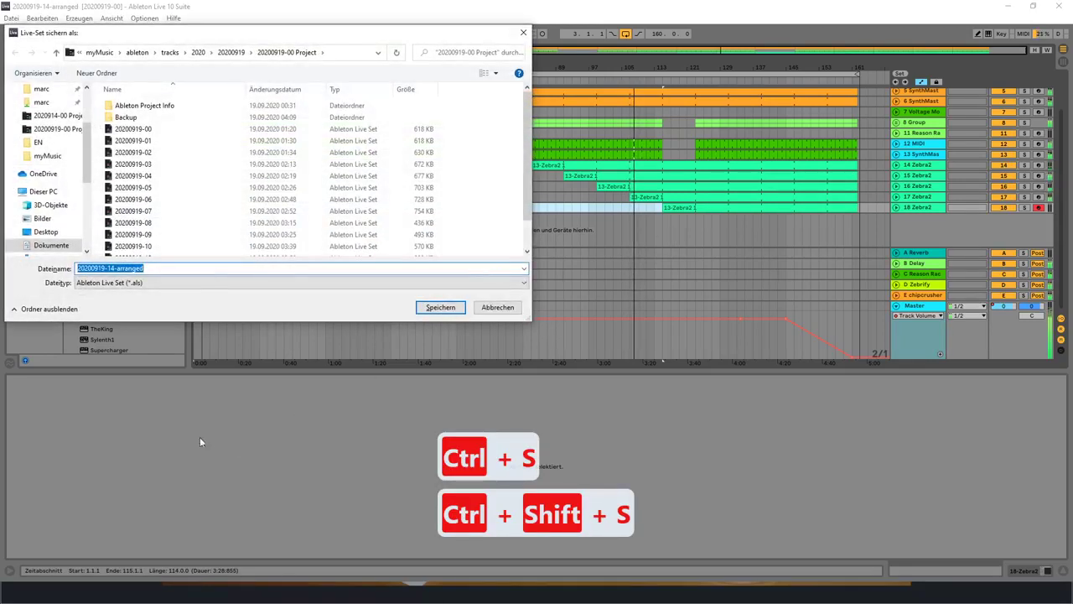
{"action": "left_click", "coordinate": [198, 269]}
{"action": "type", "text": "-01"}
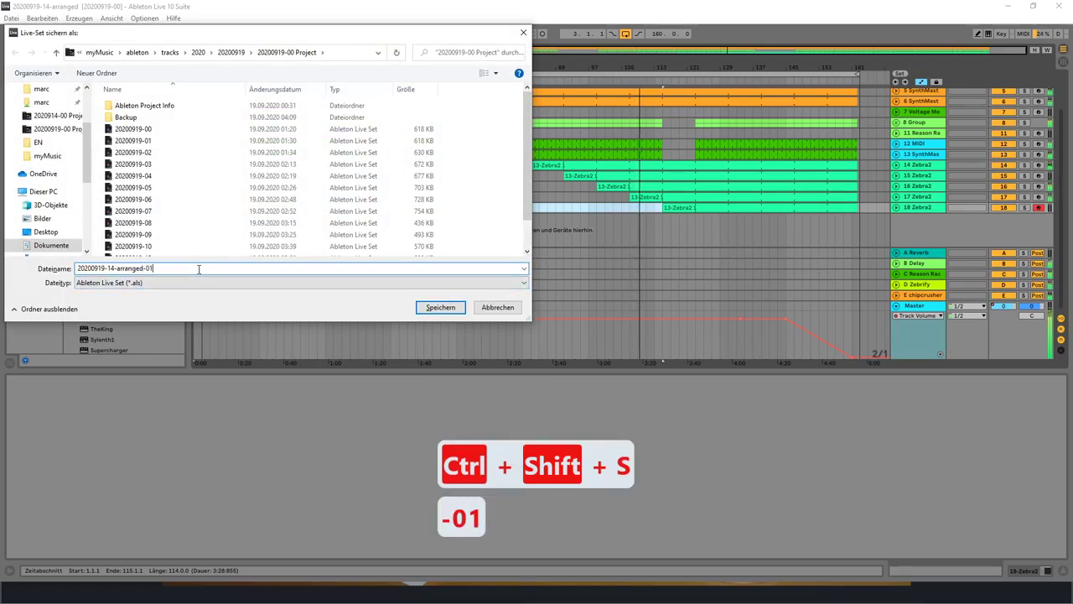
{"action": "key", "text": "Return"}
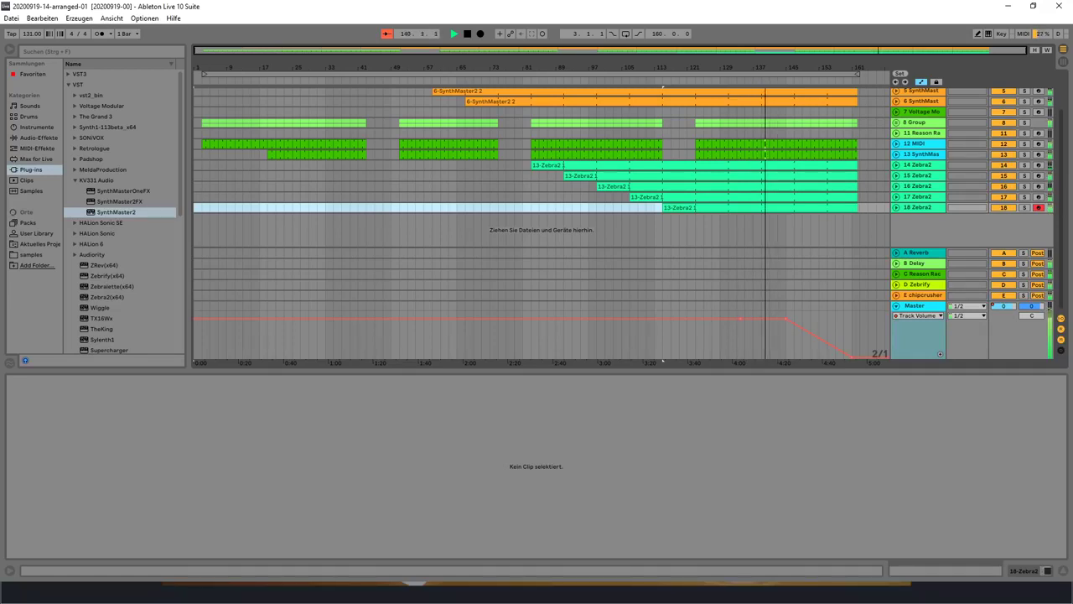
Step: Remove the stray breakpoint ahead of the fade-out in the Master volume automation and stop playback, resetting to the start
{"action": "left_click", "coordinate": [740, 317]}
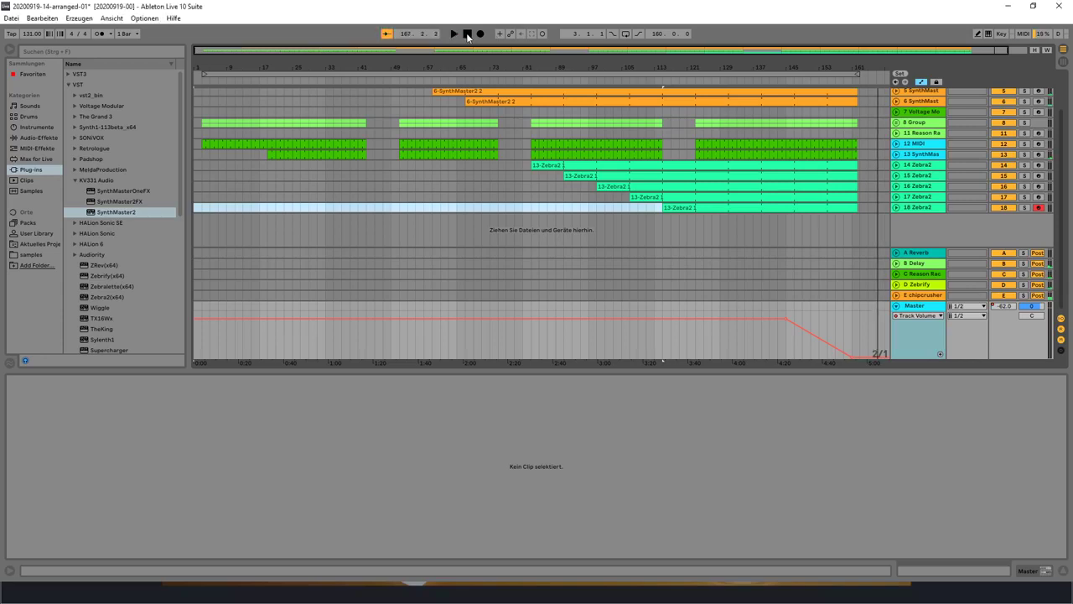
{"action": "double_click", "coordinate": [467, 34]}
Step: Launch scene 1 in Session view and solo track 1 with its device chain shown
{"action": "left_click", "coordinate": [1060, 62]}
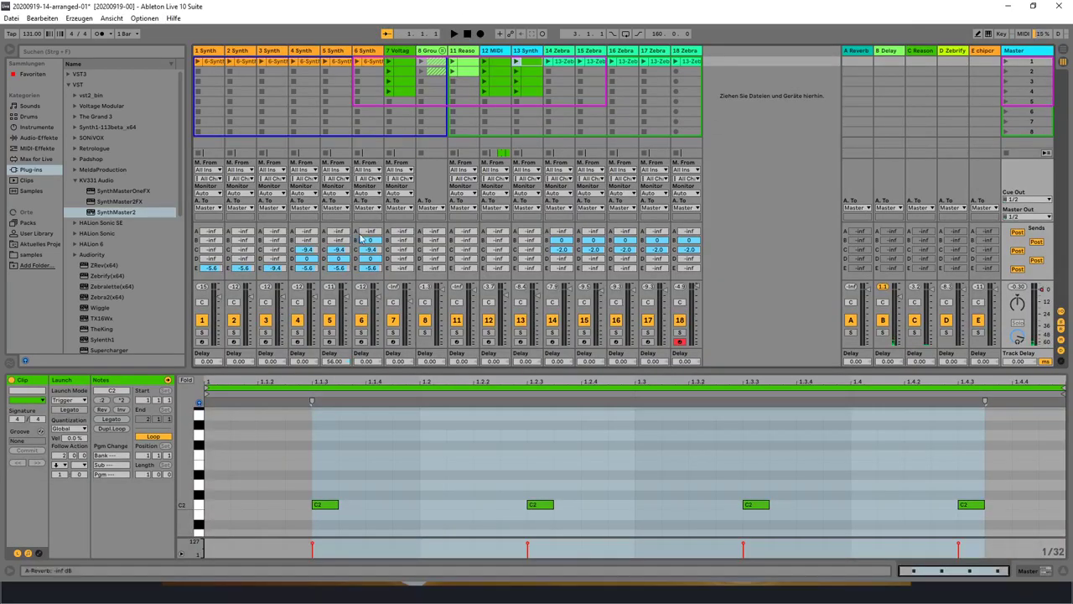
{"action": "left_click", "coordinate": [1005, 72]}
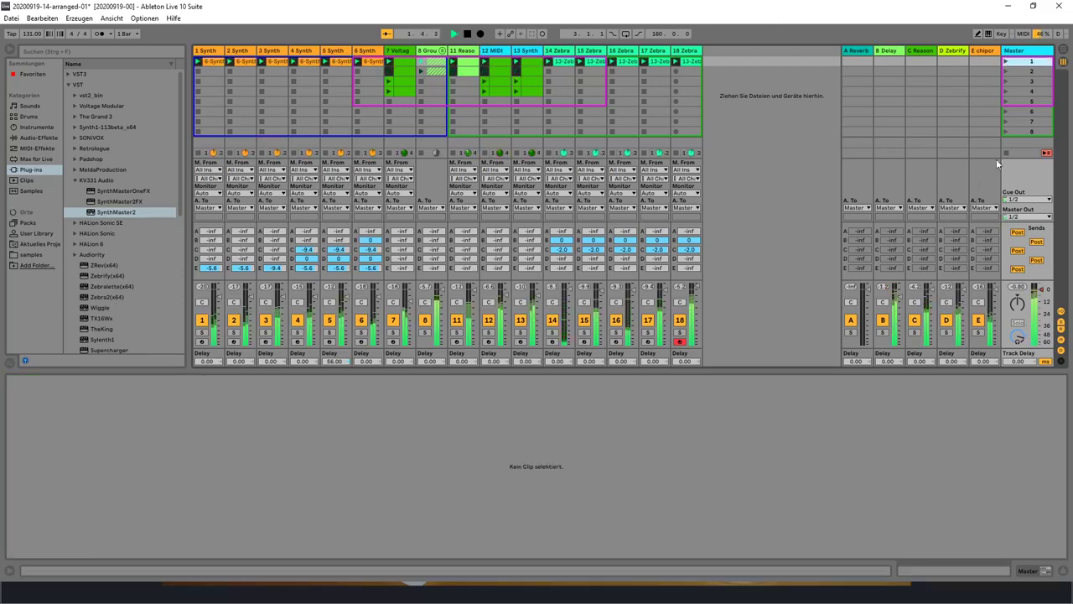
{"action": "left_click", "coordinate": [209, 53]}
{"action": "left_click", "coordinate": [208, 53]}
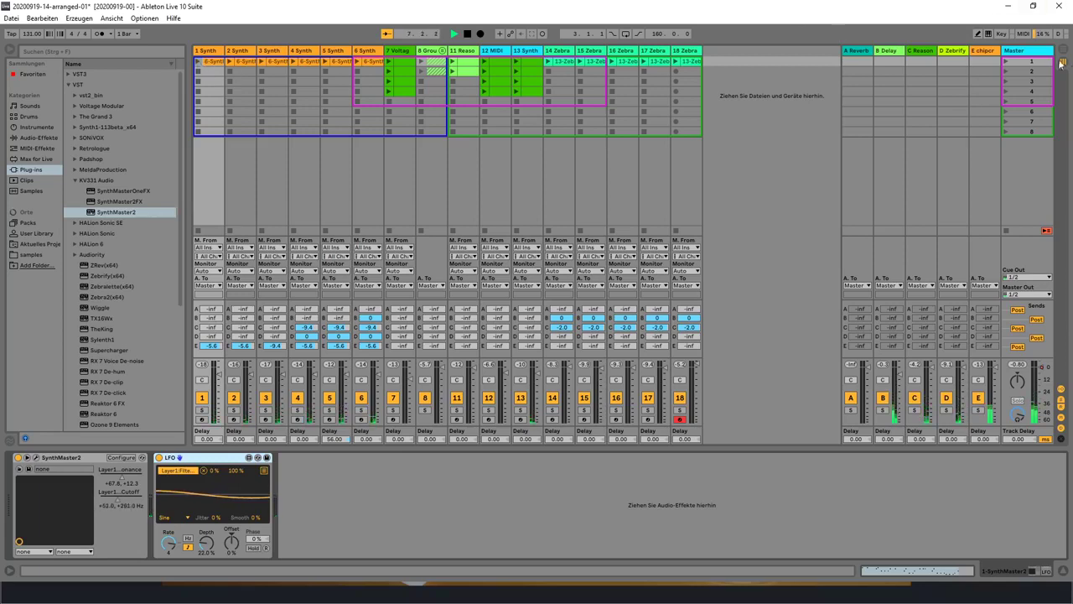
{"action": "left_click", "coordinate": [1011, 62]}
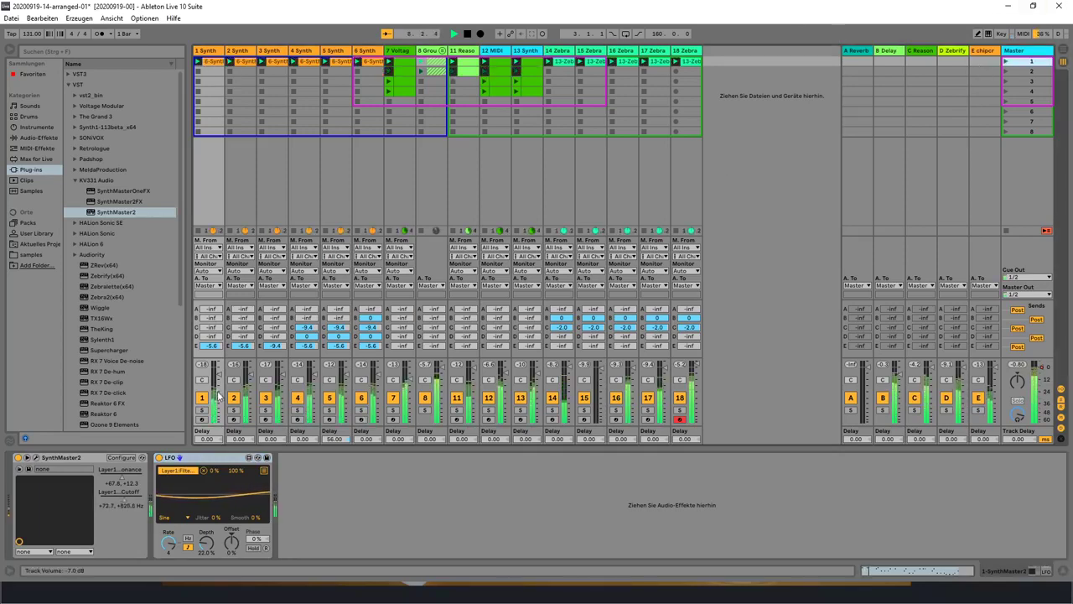
{"action": "left_click", "coordinate": [201, 411]}
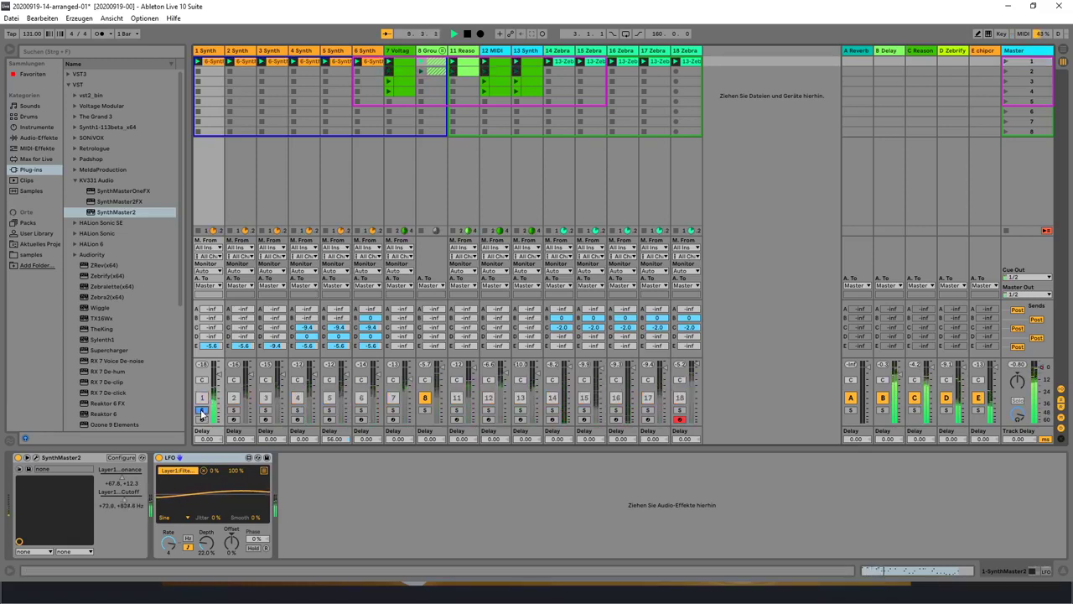
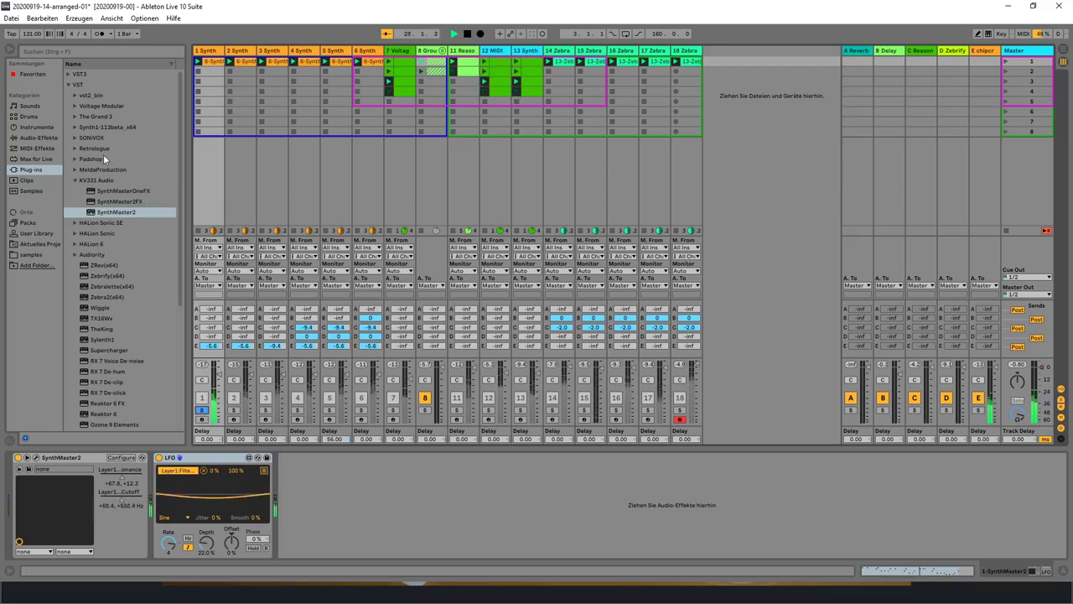
Step: Add the iZotope VST3 plug-in Ozone 9 Elements after Basic Percussion Effects on the Master track and close its window
{"action": "left_click", "coordinate": [68, 85]}
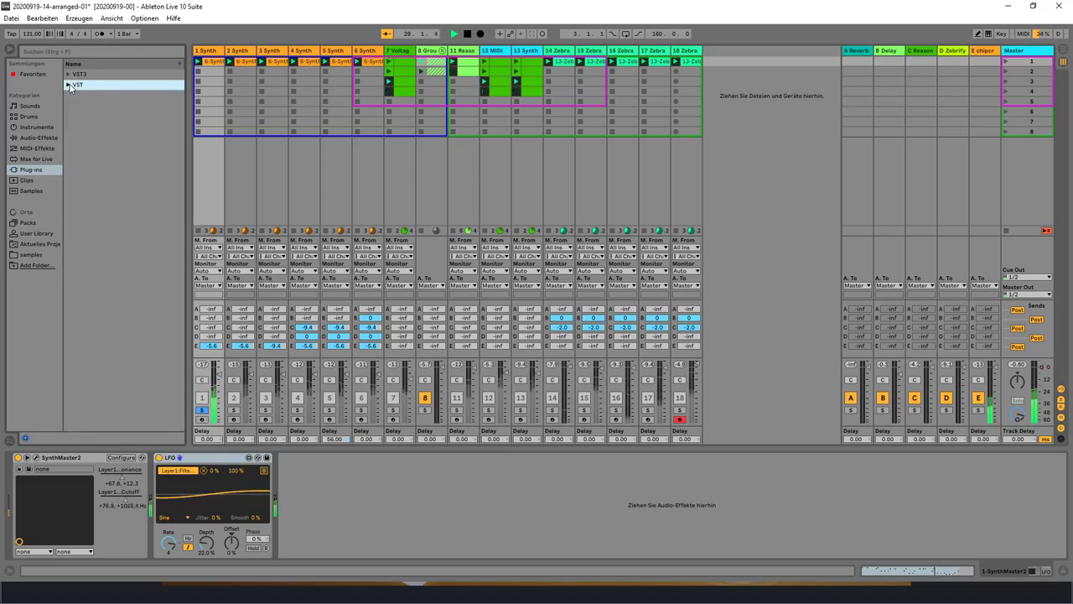
{"action": "left_click", "coordinate": [70, 75]}
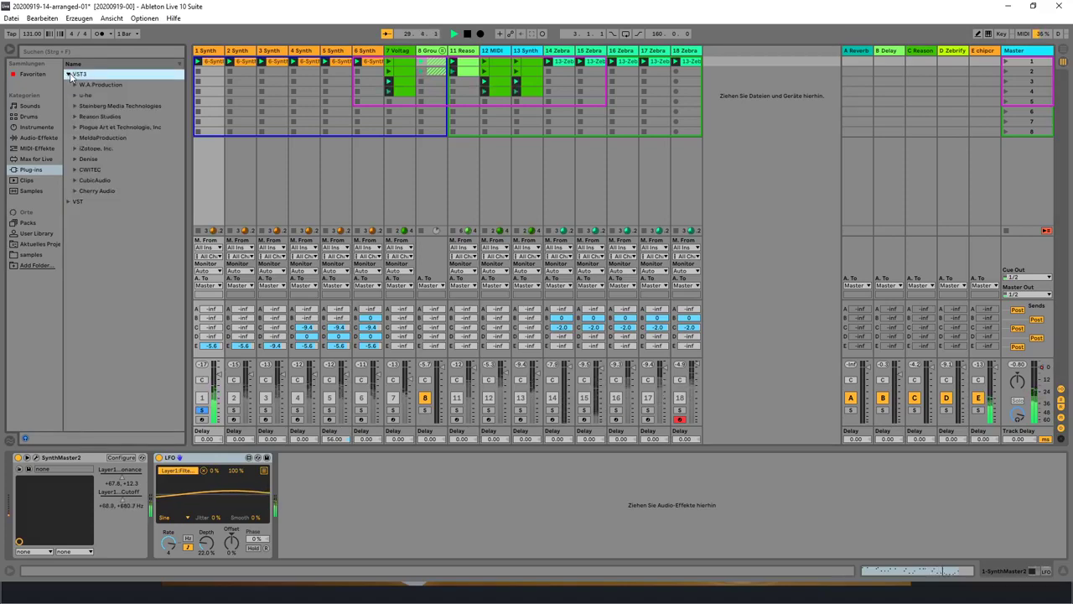
{"action": "left_click", "coordinate": [74, 148]}
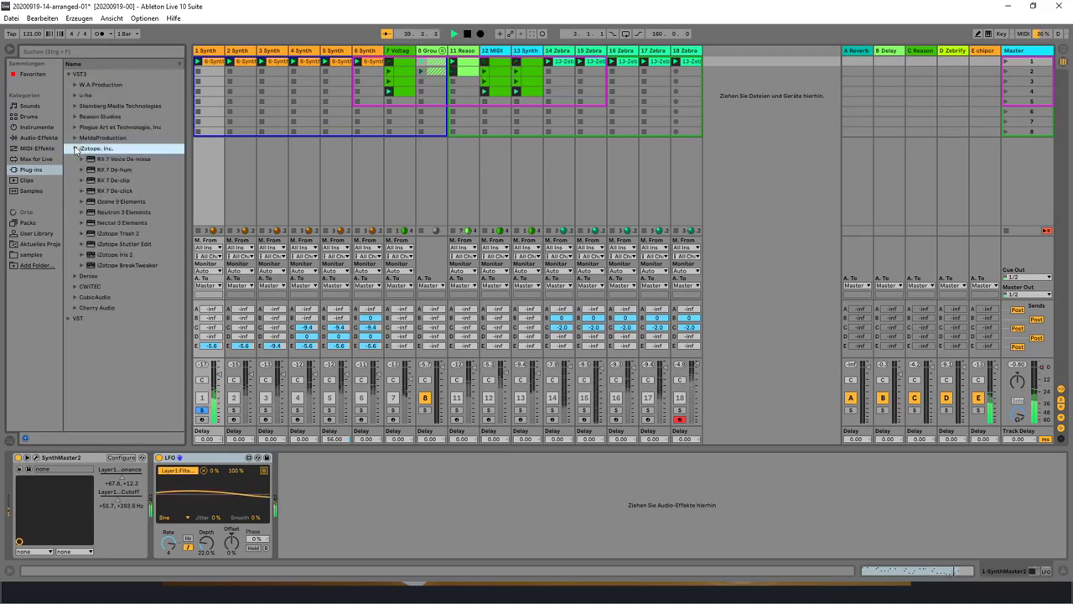
{"action": "left_click", "coordinate": [117, 213]}
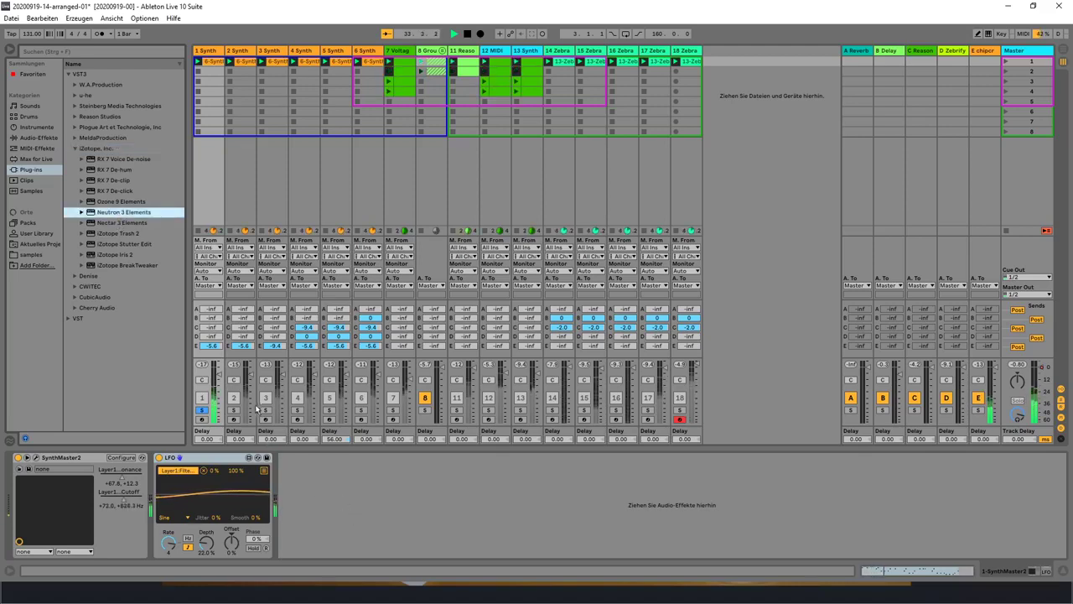
{"action": "mouse_move", "coordinate": [139, 212]}
{"action": "left_mouse_down"}
{"action": "mouse_move", "coordinate": [144, 193]}
{"action": "mouse_move", "coordinate": [132, 212]}
{"action": "left_mouse_up"}
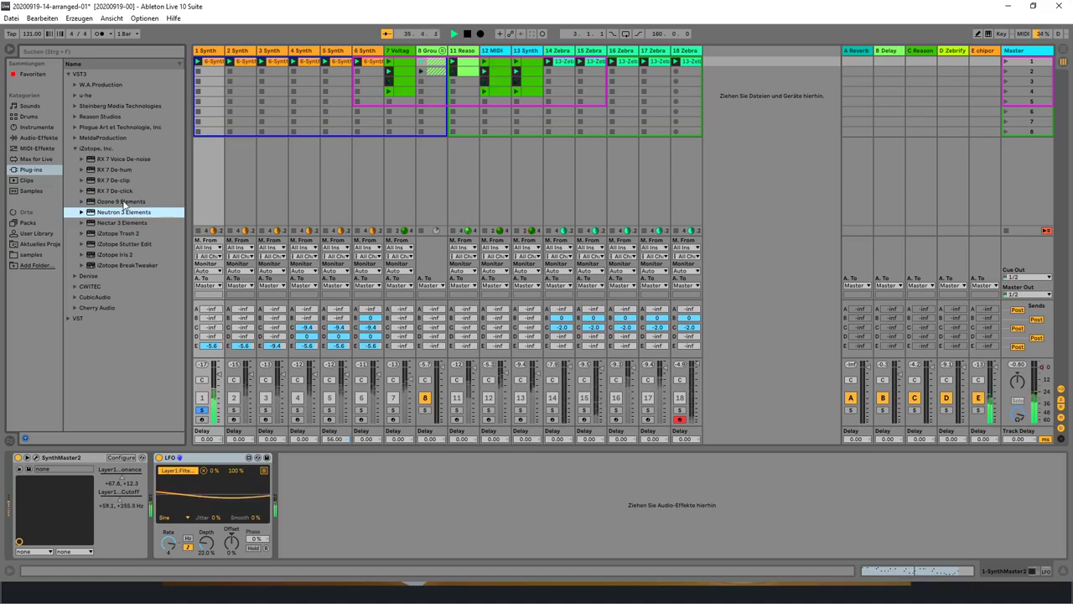
{"action": "left_click", "coordinate": [1035, 51]}
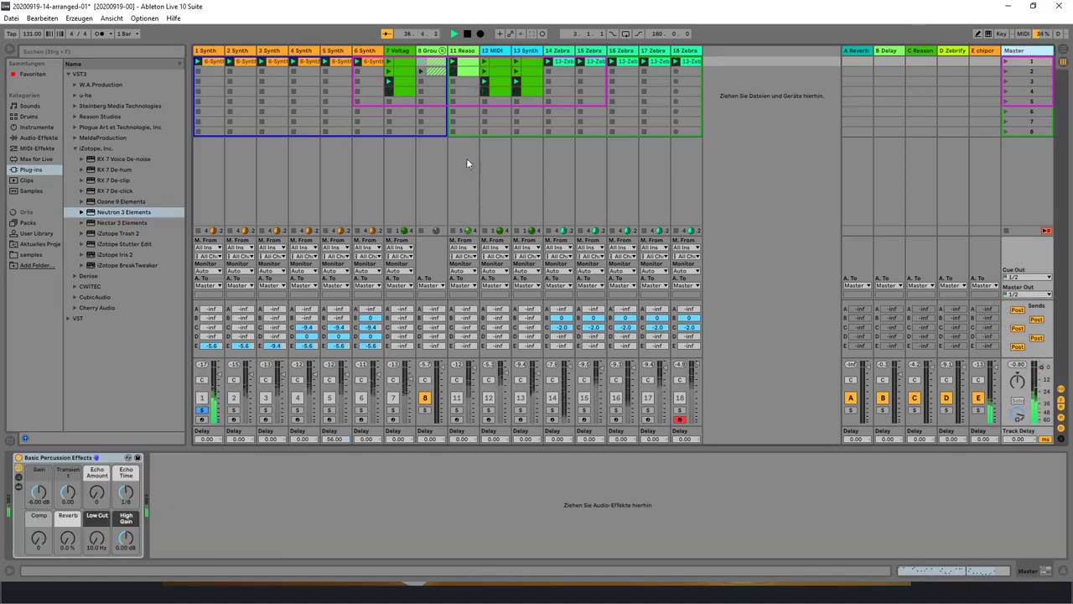
{"action": "left_click_drag", "start_coordinate": [107, 202], "coordinate": [224, 491]}
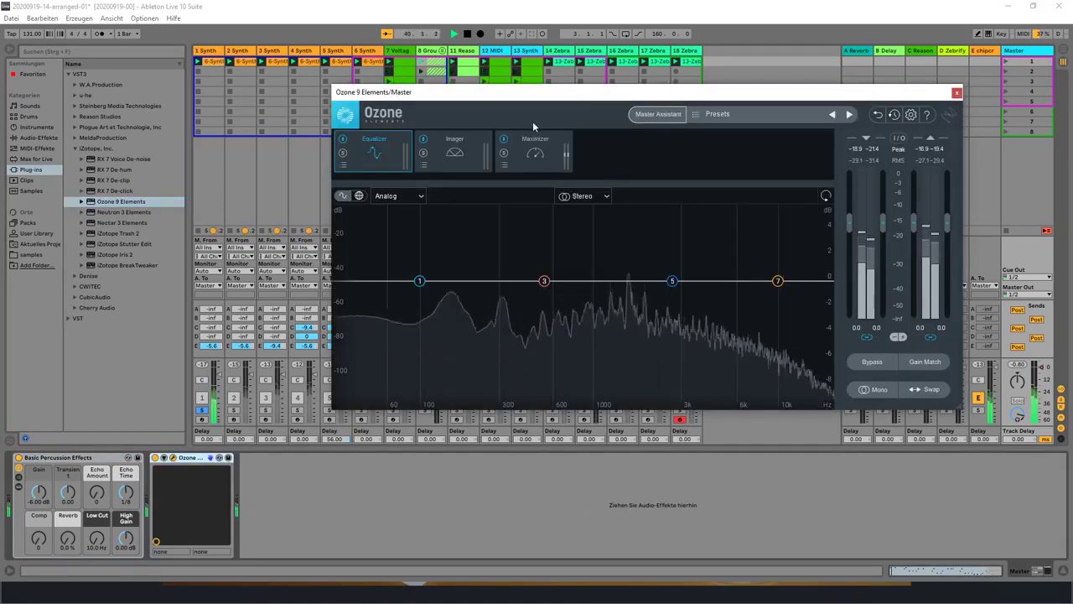
{"action": "left_click", "coordinate": [956, 94]}
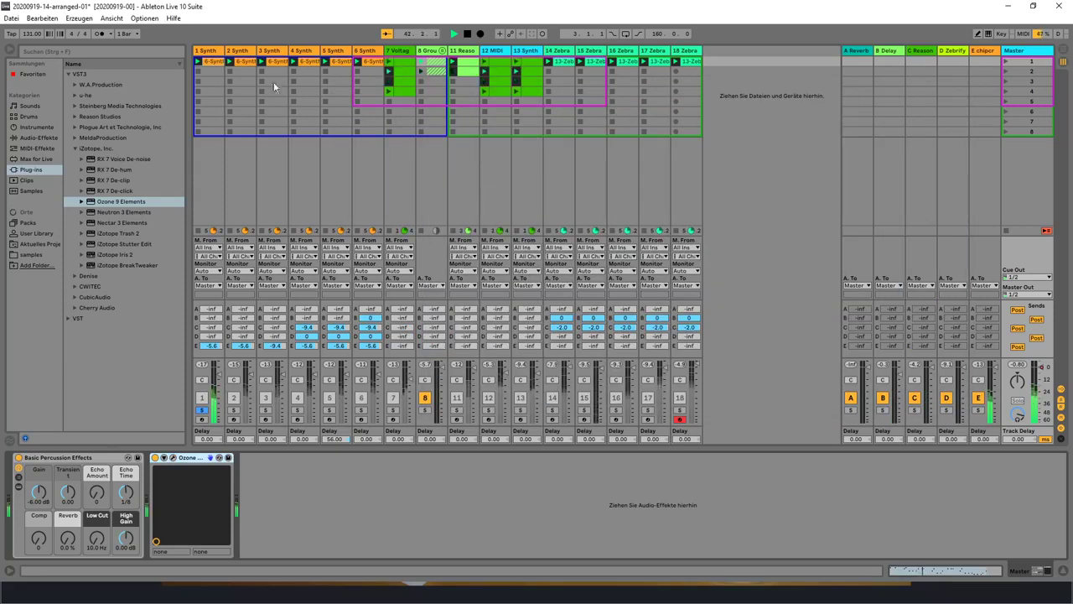
Step: Add Neutron 3 Elements after the LFO on track 1 and load its Orchestral preset Big Brass Warmer
{"action": "left_click", "coordinate": [216, 52]}
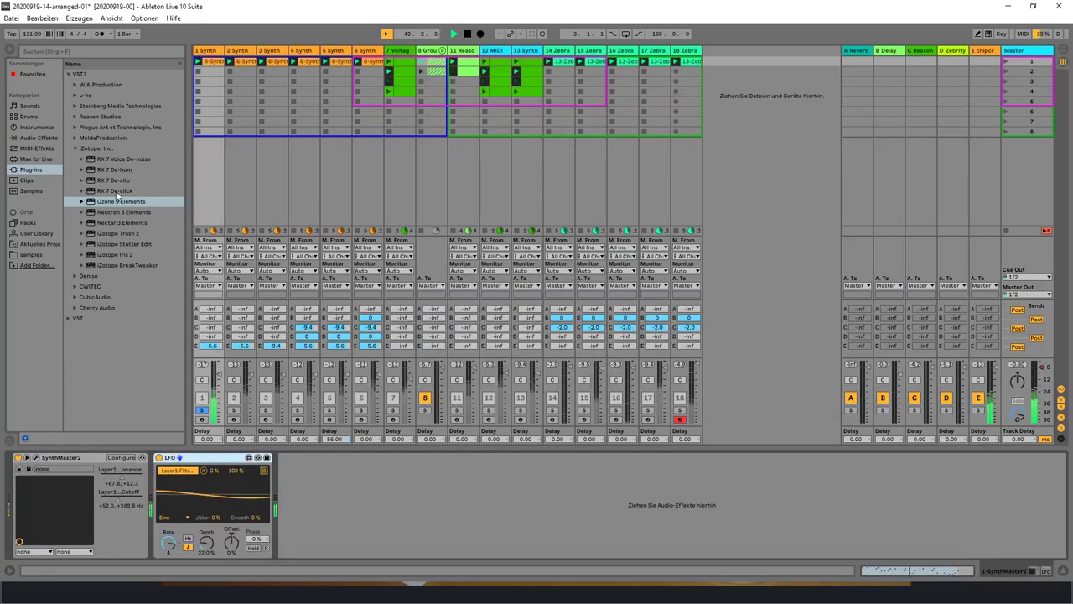
{"action": "left_click_drag", "start_coordinate": [115, 210], "coordinate": [339, 484]}
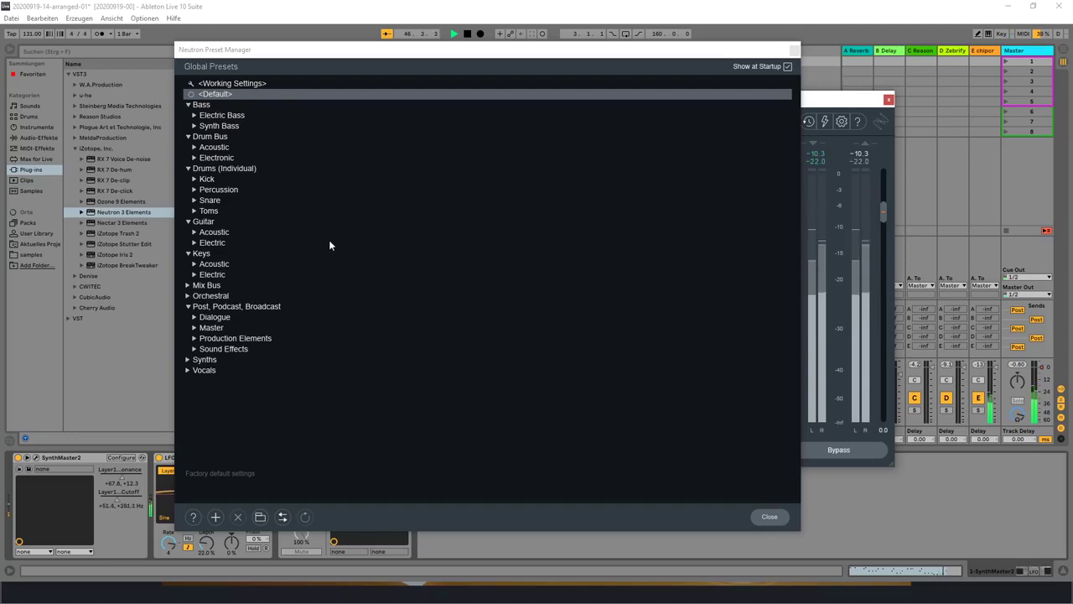
{"action": "left_click", "coordinate": [189, 296]}
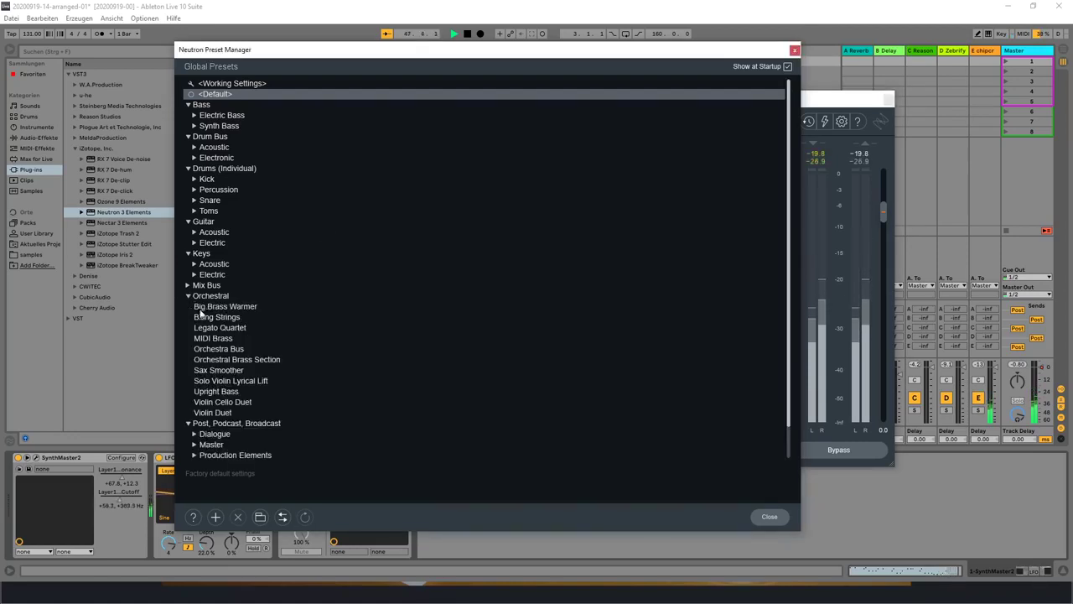
{"action": "left_click", "coordinate": [201, 307]}
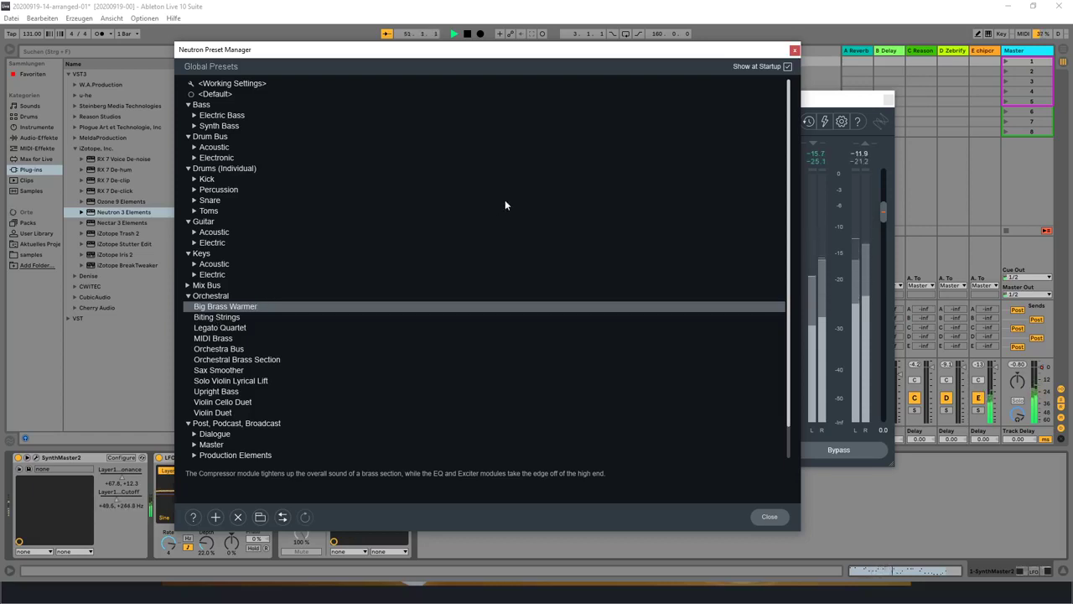
{"action": "left_click", "coordinate": [794, 51]}
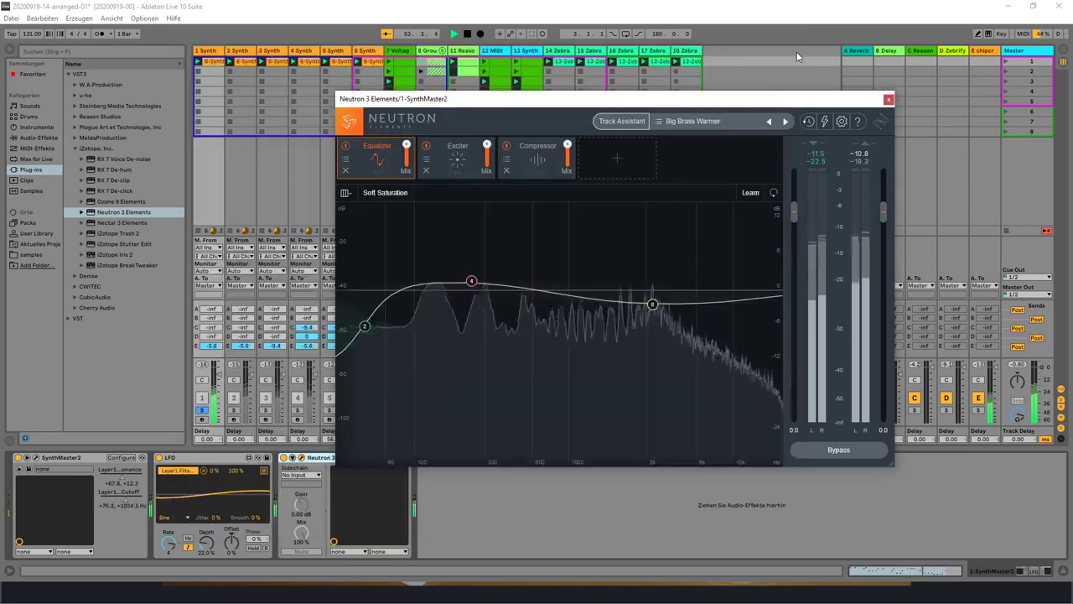
{"action": "left_click", "coordinate": [888, 100]}
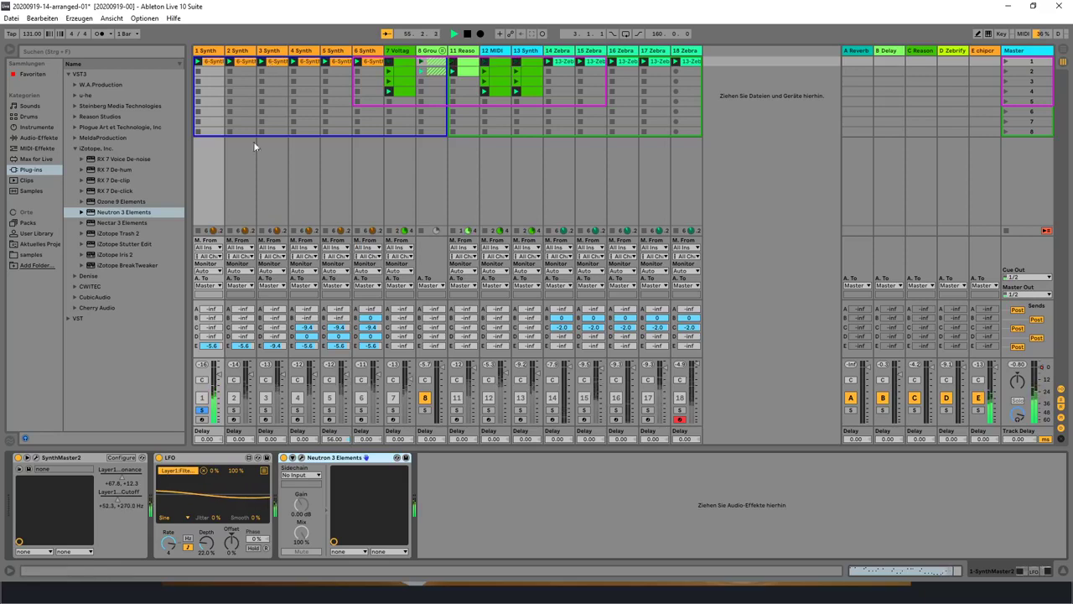
Step: Solo track 2 as well and add Neutron 3 Elements to its chain with the Big Brass Warmer preset
{"action": "left_click", "coordinate": [233, 409]}
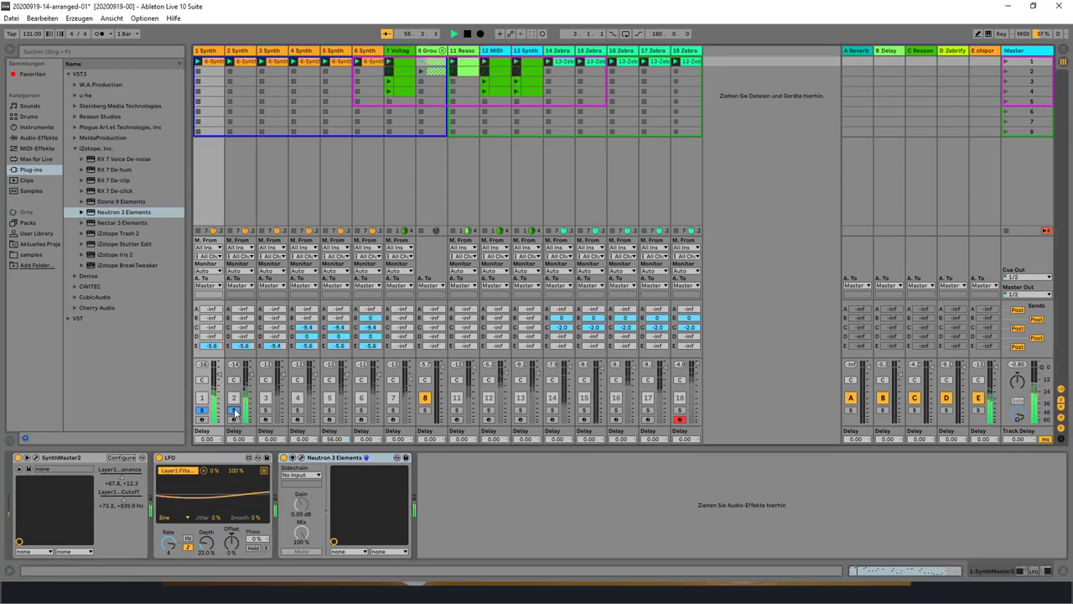
{"action": "left_click", "coordinate": [239, 52]}
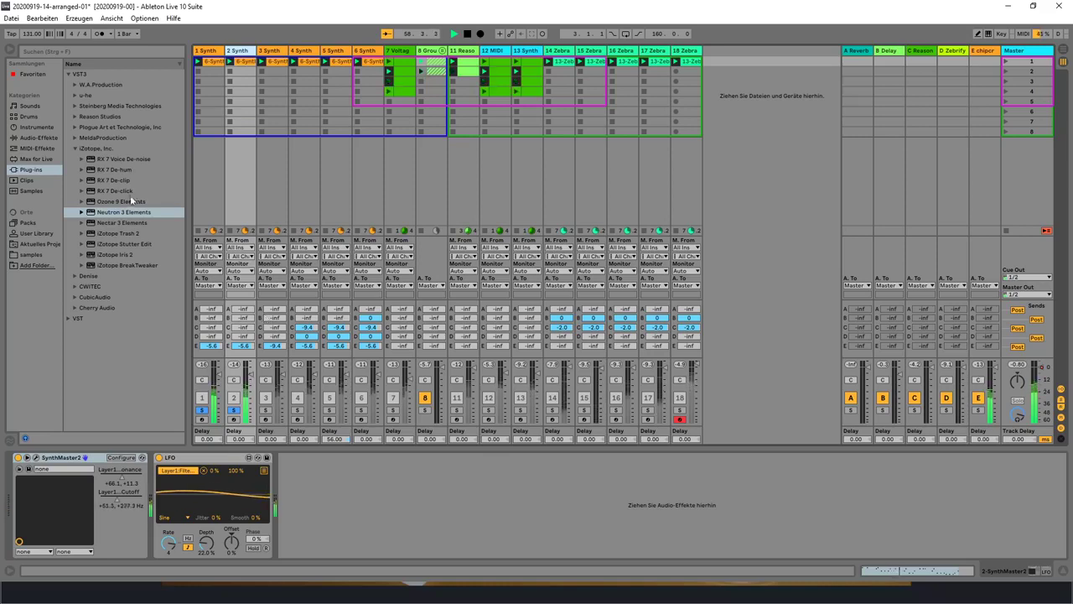
{"action": "left_click_drag", "start_coordinate": [119, 215], "coordinate": [360, 469]}
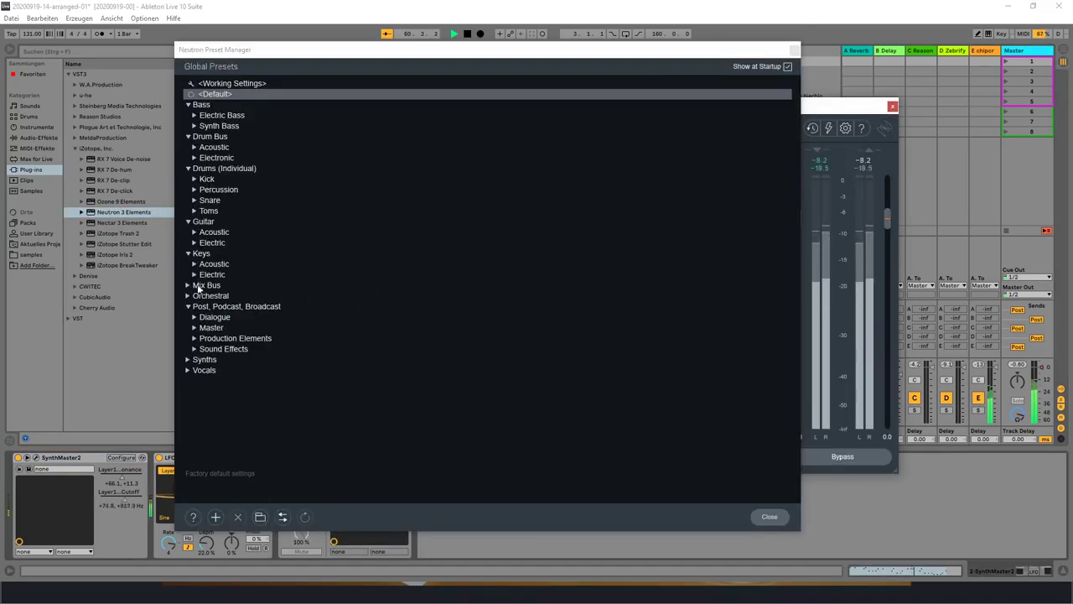
{"action": "left_click", "coordinate": [188, 295]}
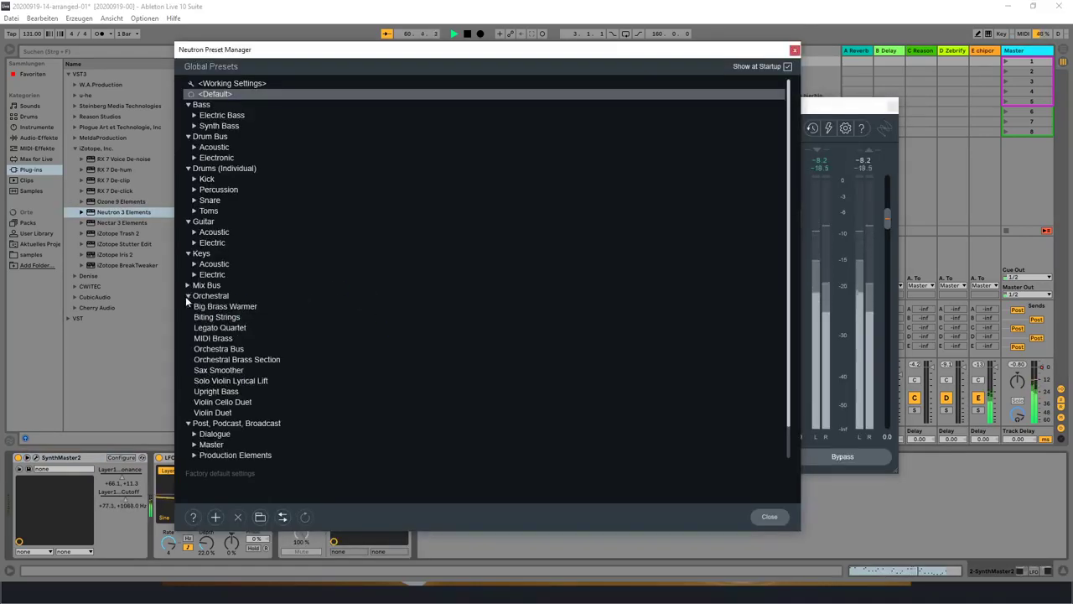
{"action": "left_click", "coordinate": [204, 309]}
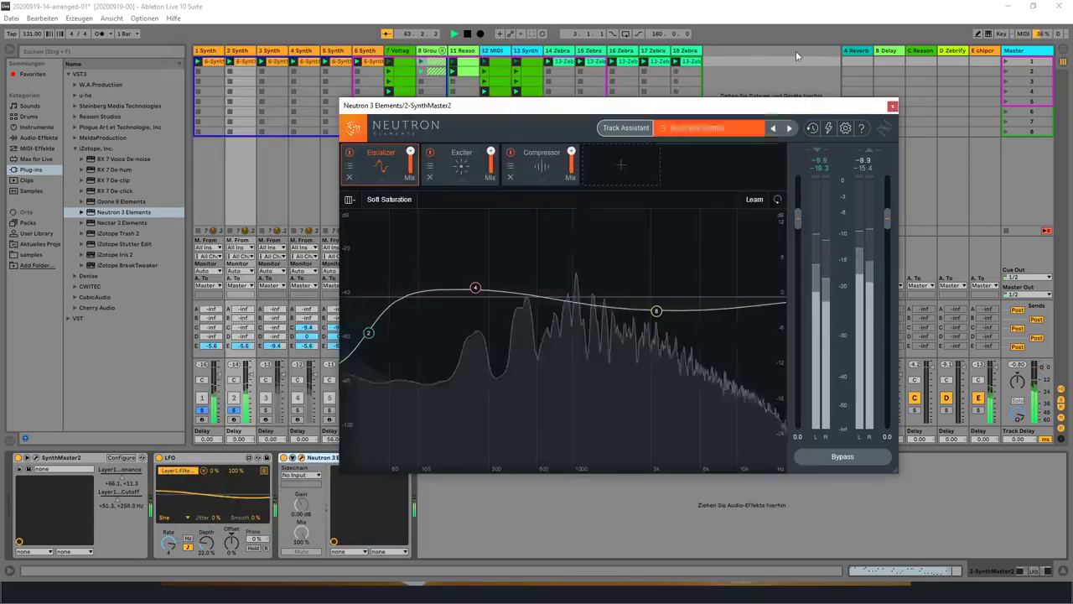
{"action": "left_click", "coordinate": [795, 49]}
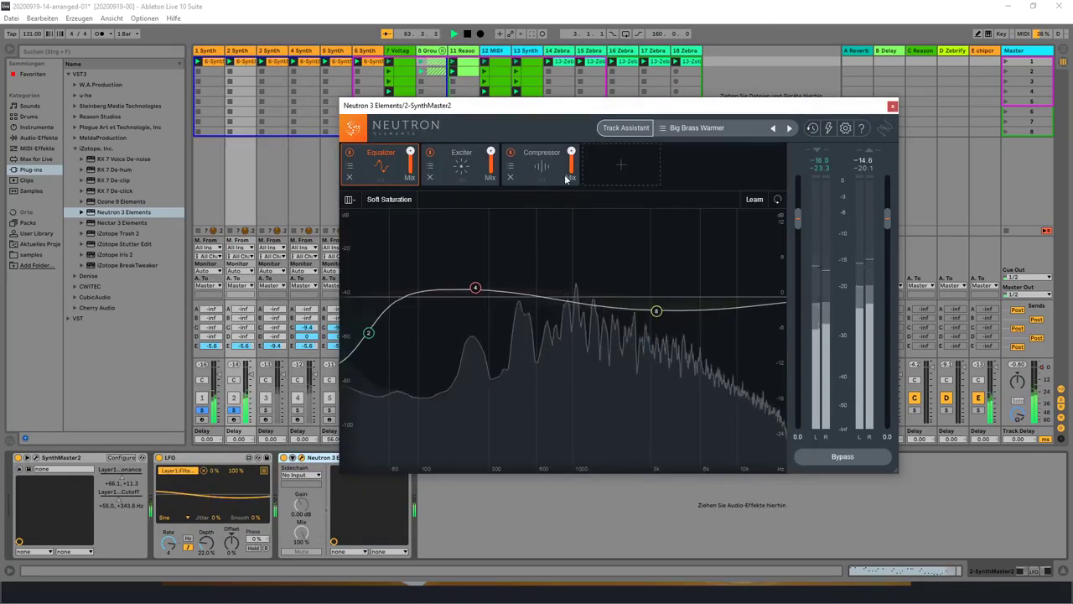
{"action": "left_click", "coordinate": [893, 105]}
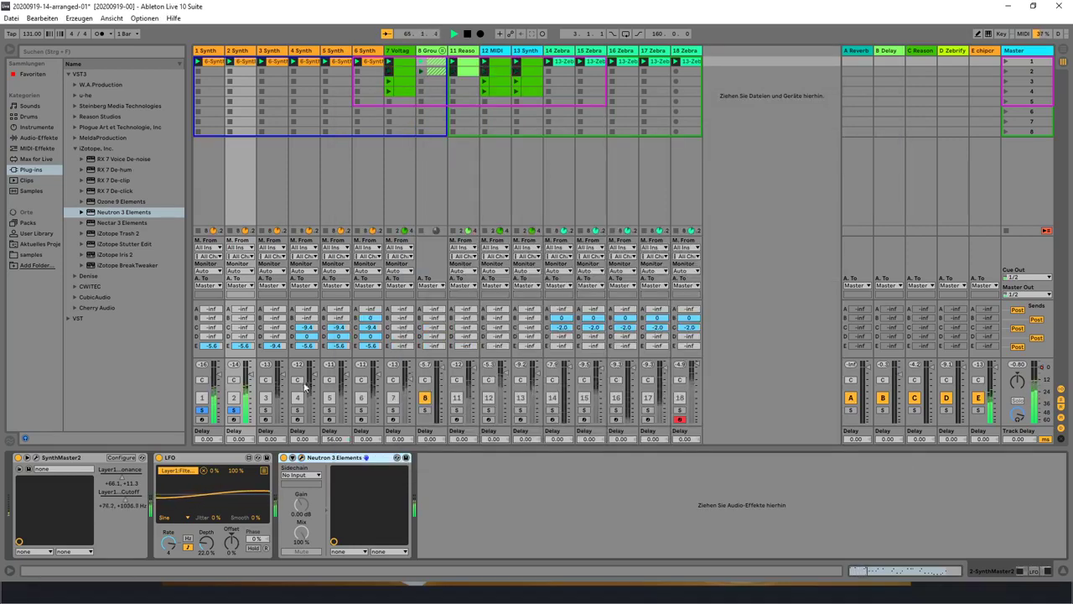
Step: Solo track 3 together with tracks 1 and 2 and add Neutron 3 Elements after the LFO in its device chain
{"action": "left_click", "coordinate": [265, 410], "text": "ctrl"}
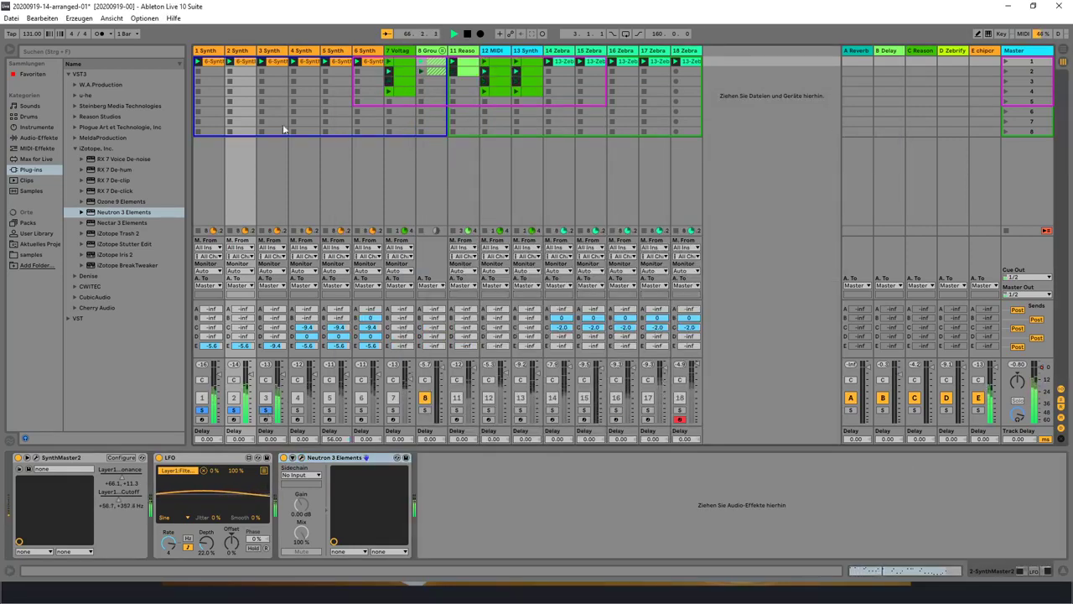
{"action": "left_click", "coordinate": [284, 420]}
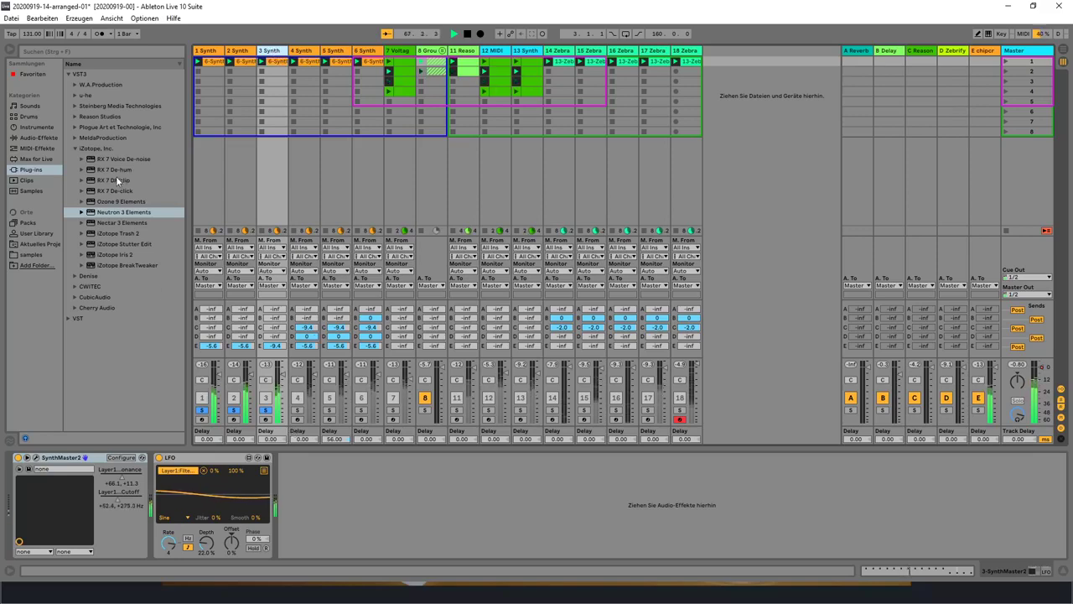
{"action": "left_click_drag", "start_coordinate": [124, 212], "coordinate": [400, 503]}
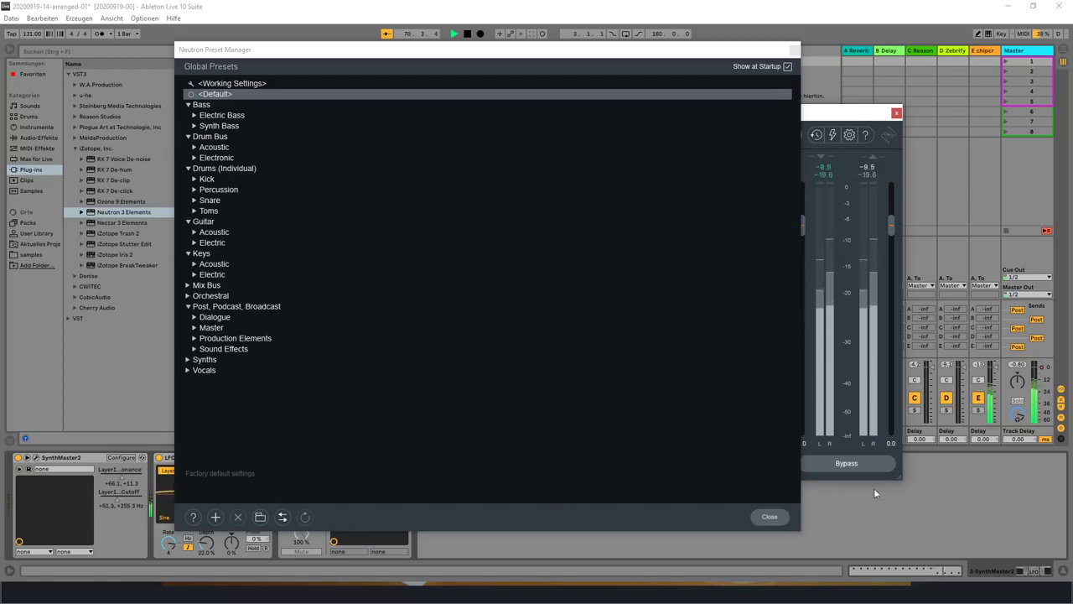
Step: Lower the Windows speaker volume to 50 and return to Ableton Live
{"action": "key", "text": "super"}
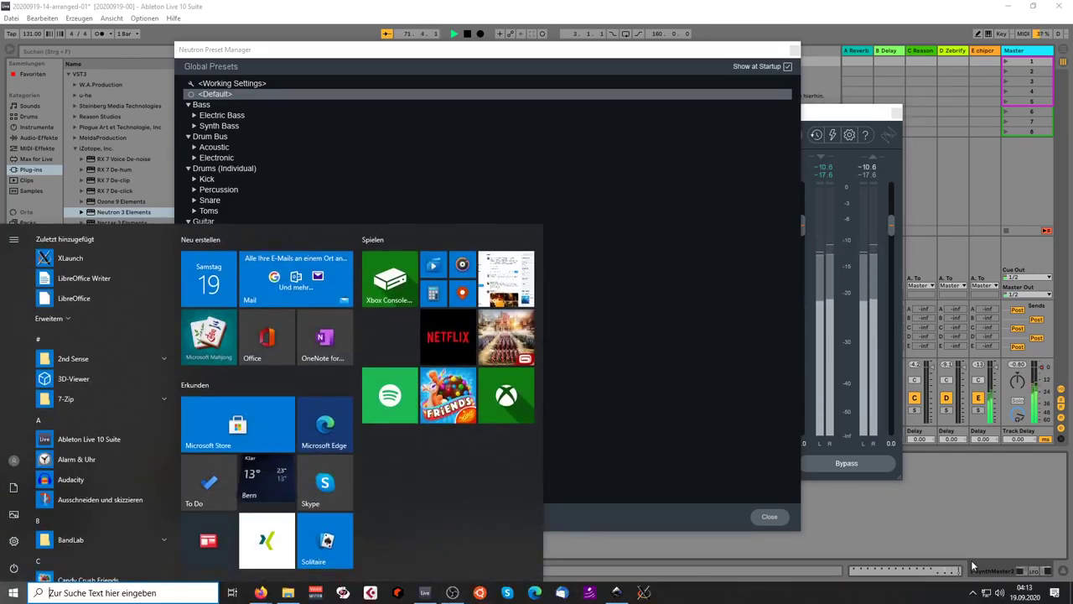
{"action": "left_click", "coordinate": [1000, 592]}
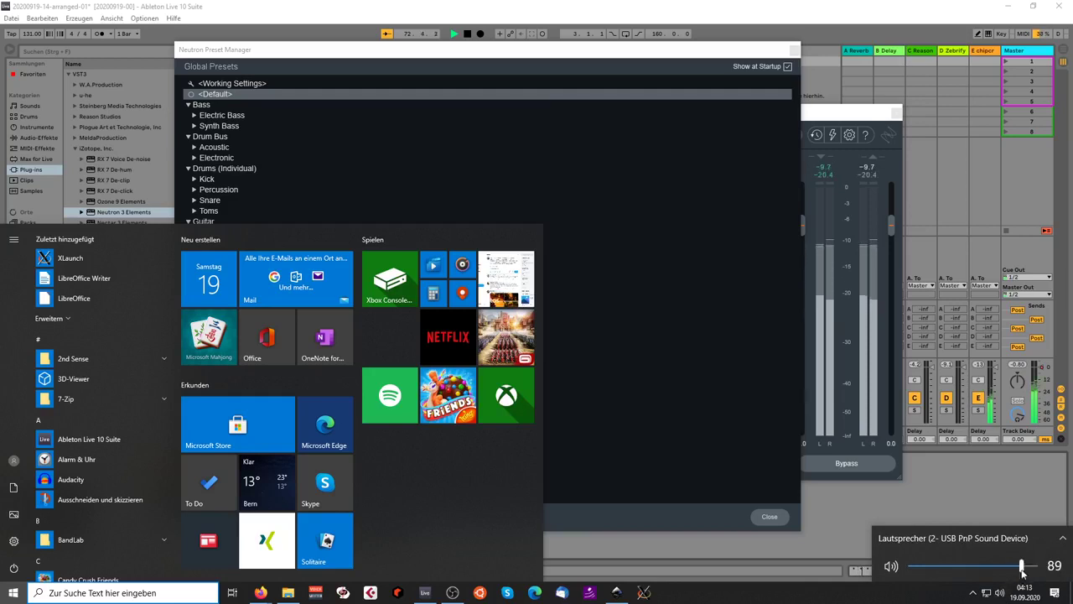
{"action": "left_click_drag", "start_coordinate": [1012, 570], "coordinate": [997, 573]}
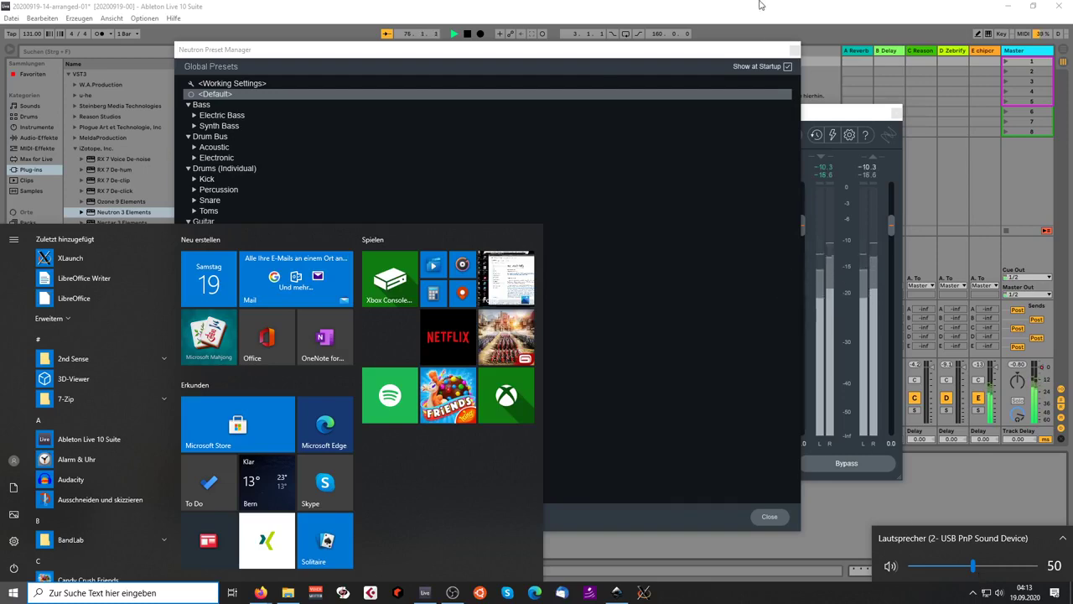
{"action": "left_click", "coordinate": [760, 5]}
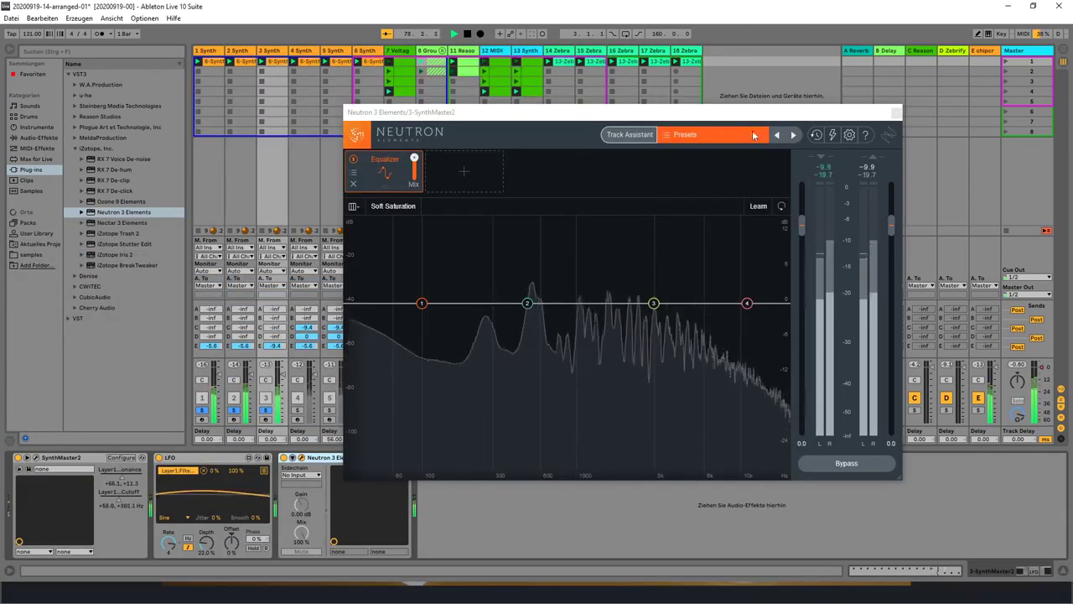
Step: Load the Orchestral preset Big Brass Warmer in track 3's Neutron 3 Elements and close the preset manager
{"action": "left_click", "coordinate": [690, 134]}
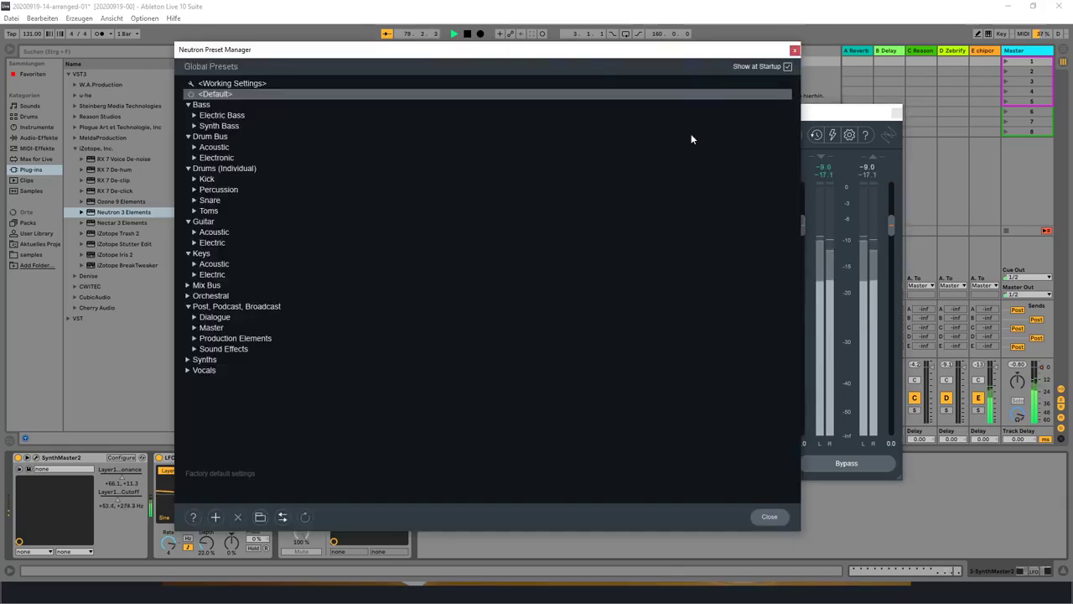
{"action": "left_click", "coordinate": [188, 296]}
{"action": "left_click", "coordinate": [220, 307]}
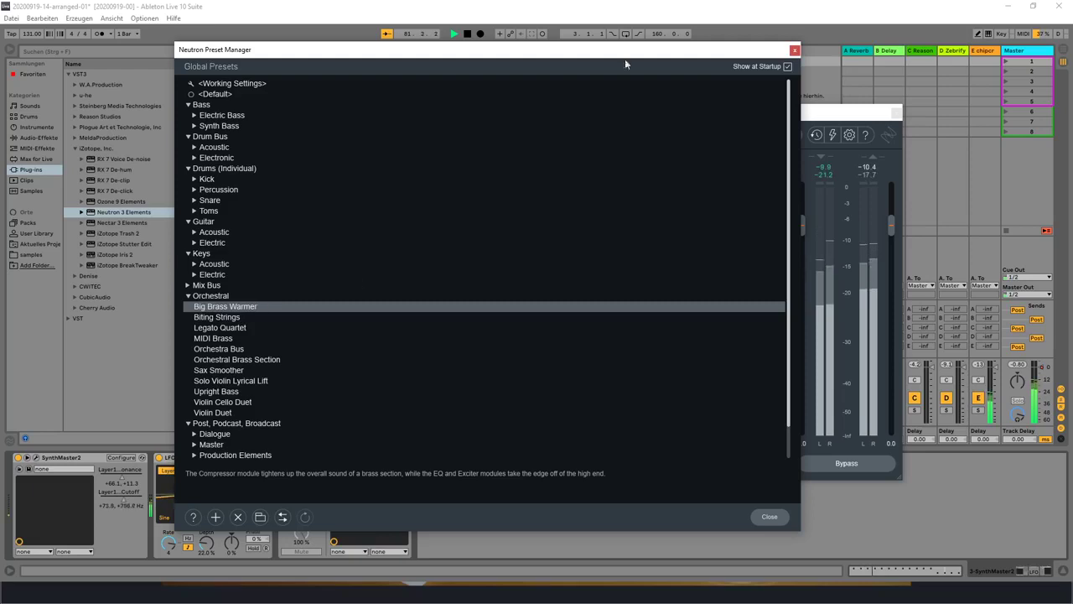
{"action": "left_click", "coordinate": [795, 50]}
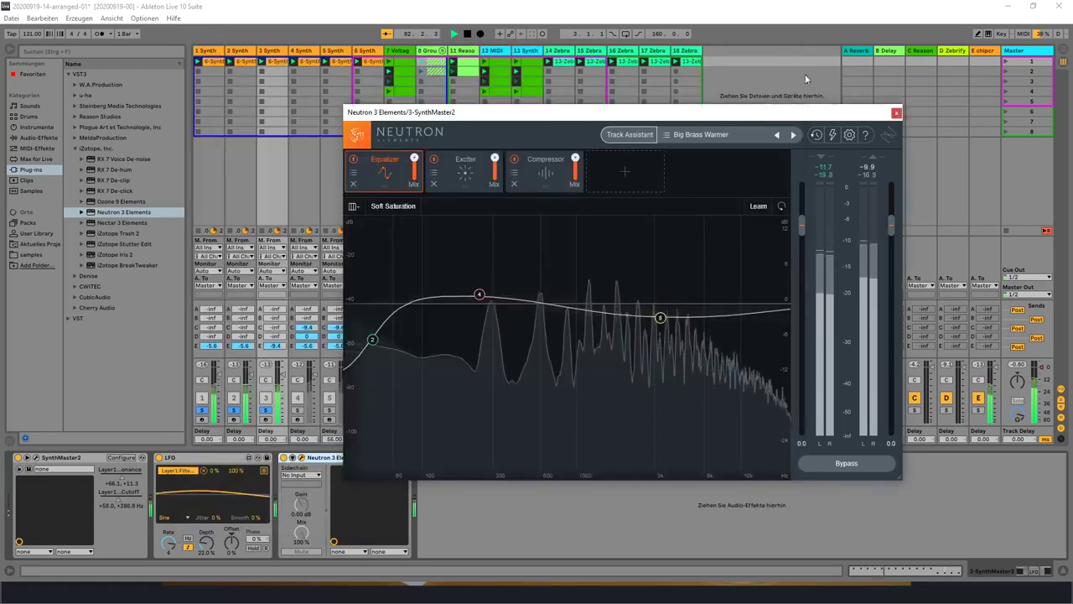
Step: Close track 3's Neutron window, solo the 4 Synth track and add Neutron 3 Elements to it
{"action": "left_click", "coordinate": [896, 112]}
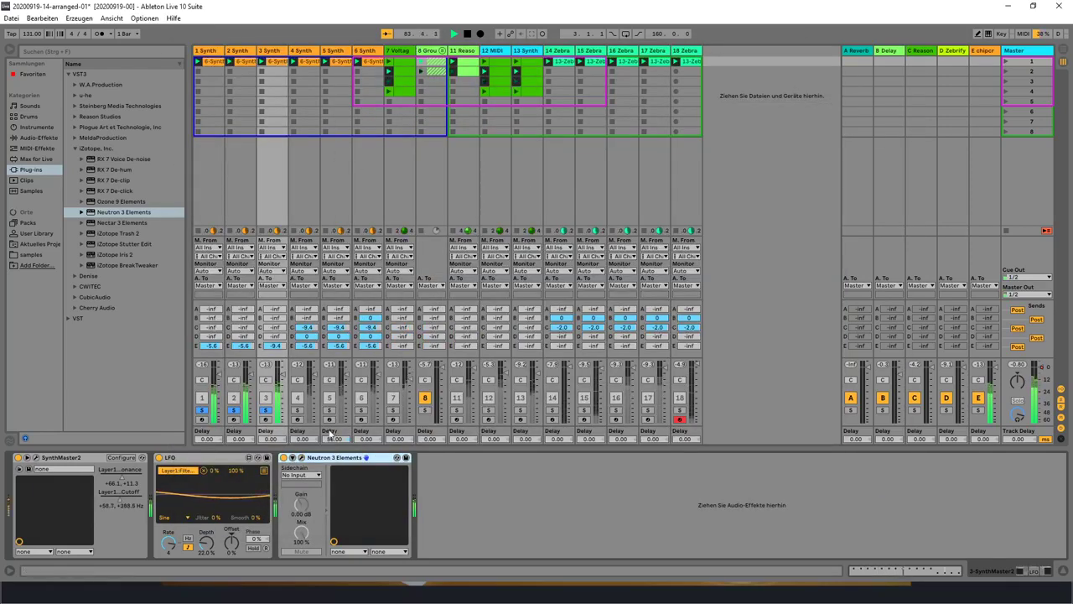
{"action": "left_click", "coordinate": [298, 409]}
{"action": "left_click", "coordinate": [307, 52]}
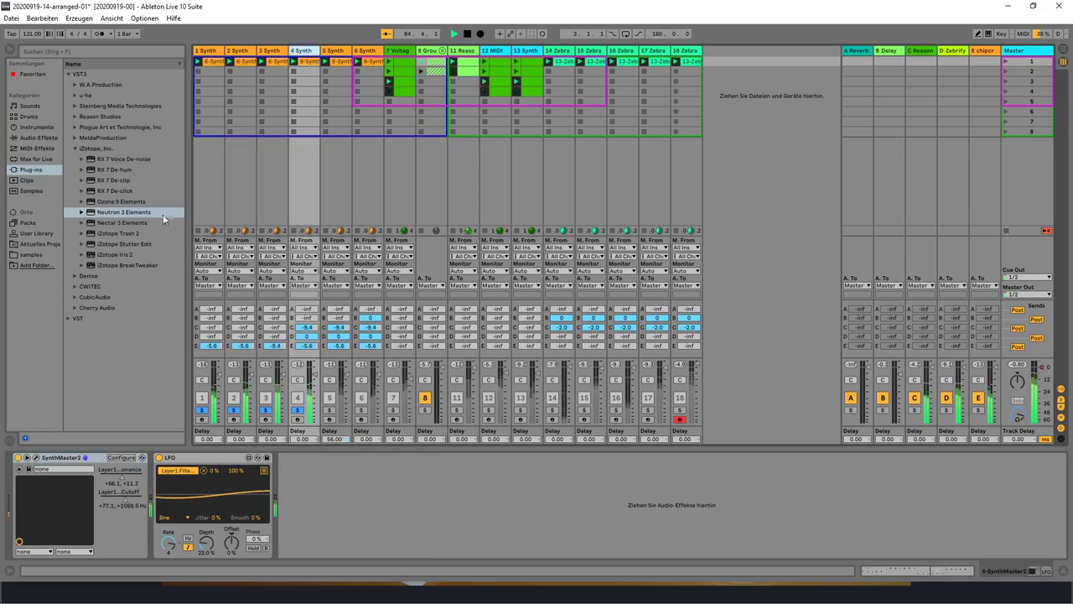
{"action": "left_click_drag", "start_coordinate": [135, 214], "coordinate": [403, 514]}
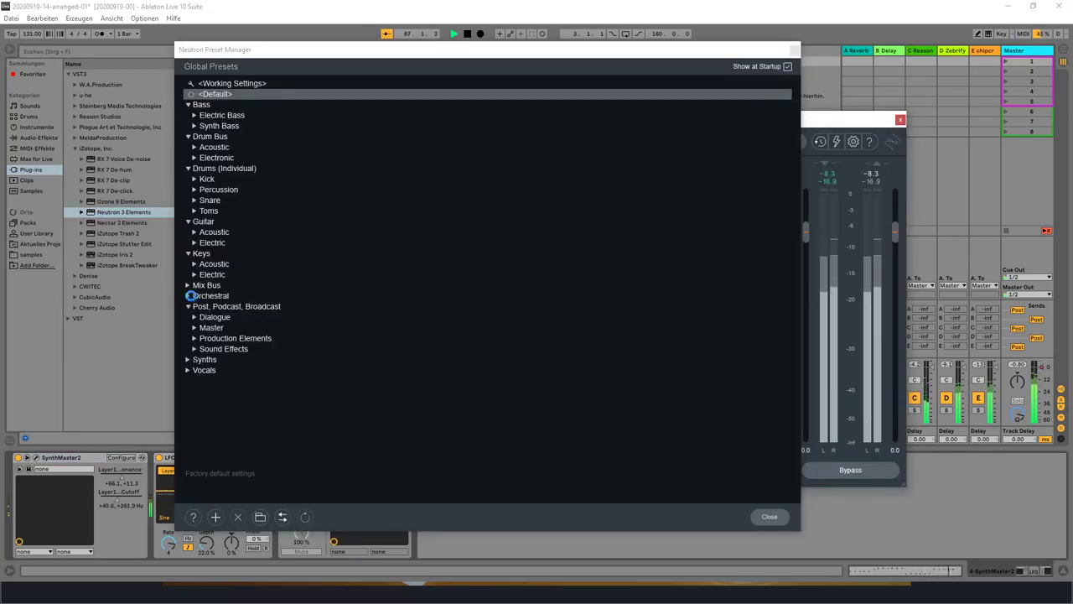
Step: Load the Orchestral preset Big Brass Warmer into track 4's Neutron and close the preset manager
{"action": "left_click", "coordinate": [191, 296]}
{"action": "left_click", "coordinate": [189, 296]}
{"action": "left_click", "coordinate": [211, 307]}
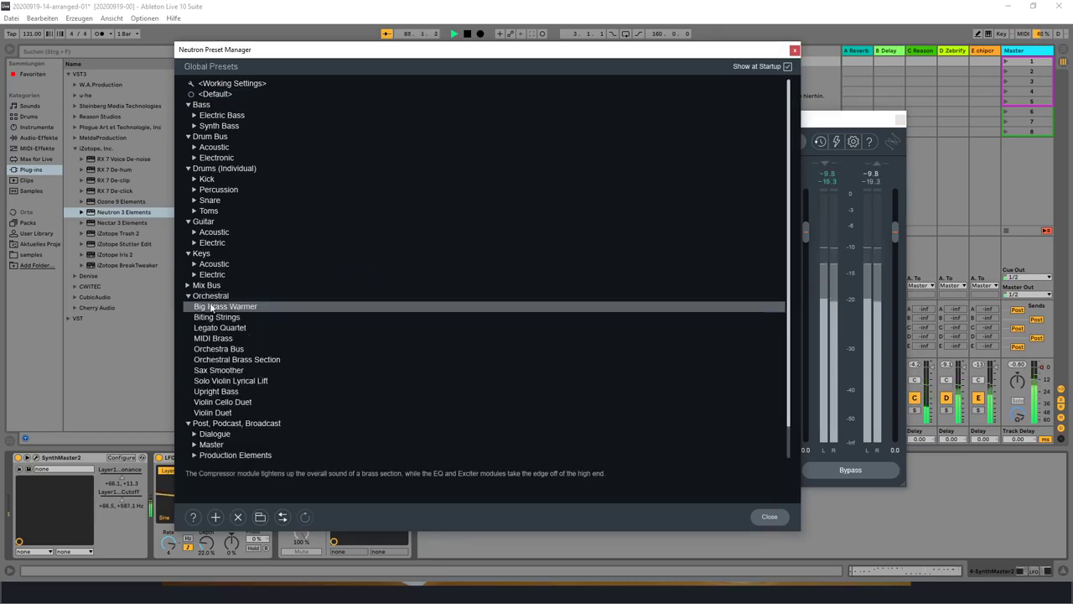
{"action": "left_click", "coordinate": [795, 51]}
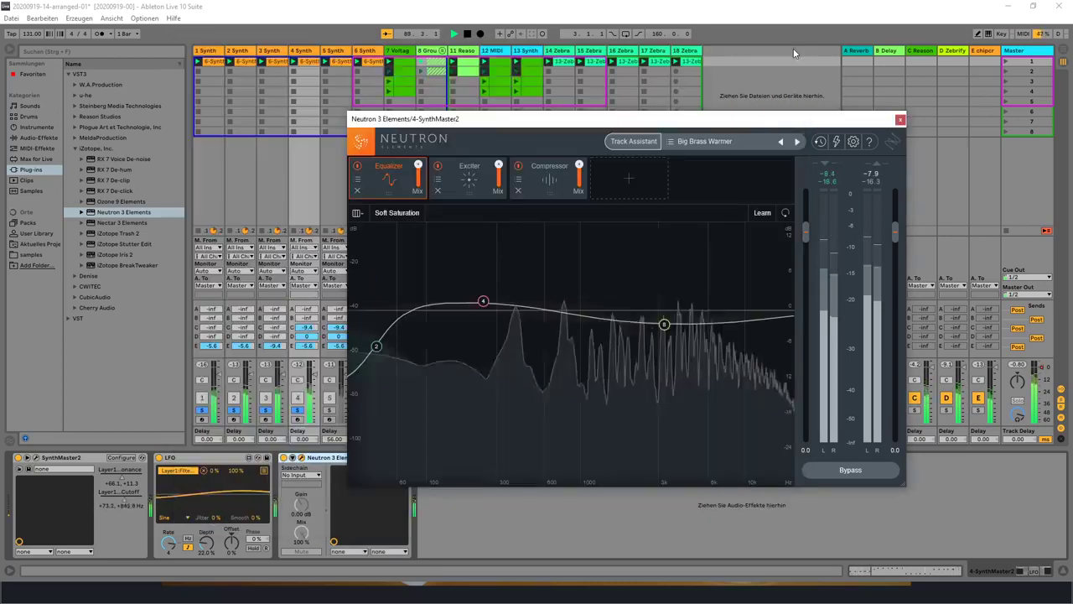
Step: Add an Analog High Shelf band to track 4's Neutron equalizer, pull it down to cut the highs and close the plug-in window
{"action": "left_click", "coordinate": [729, 324]}
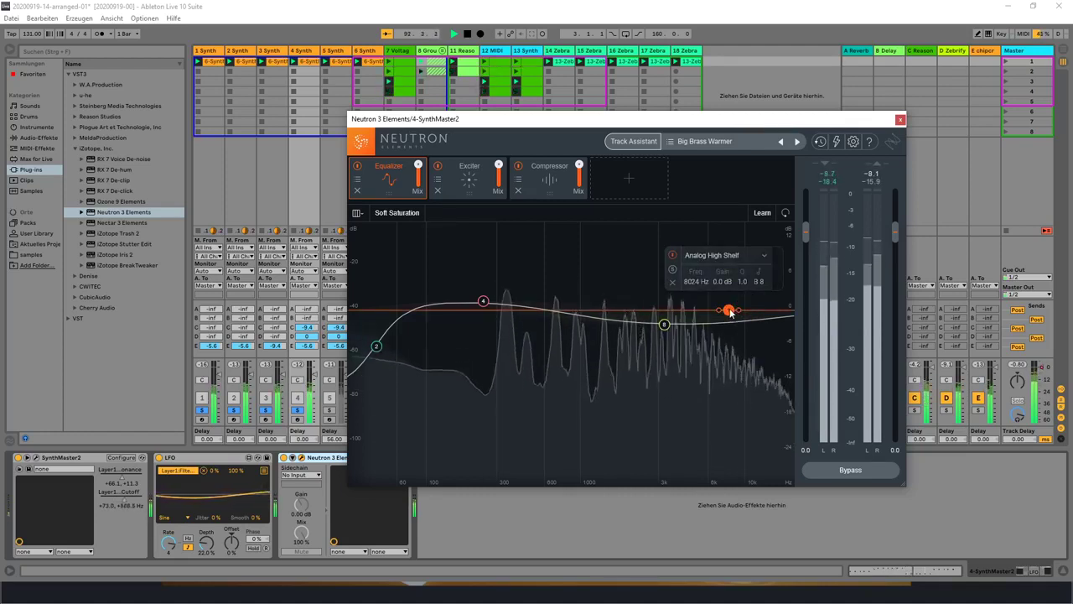
{"action": "left_click_drag", "start_coordinate": [738, 311], "coordinate": [710, 358]}
{"action": "left_click", "coordinate": [900, 119]}
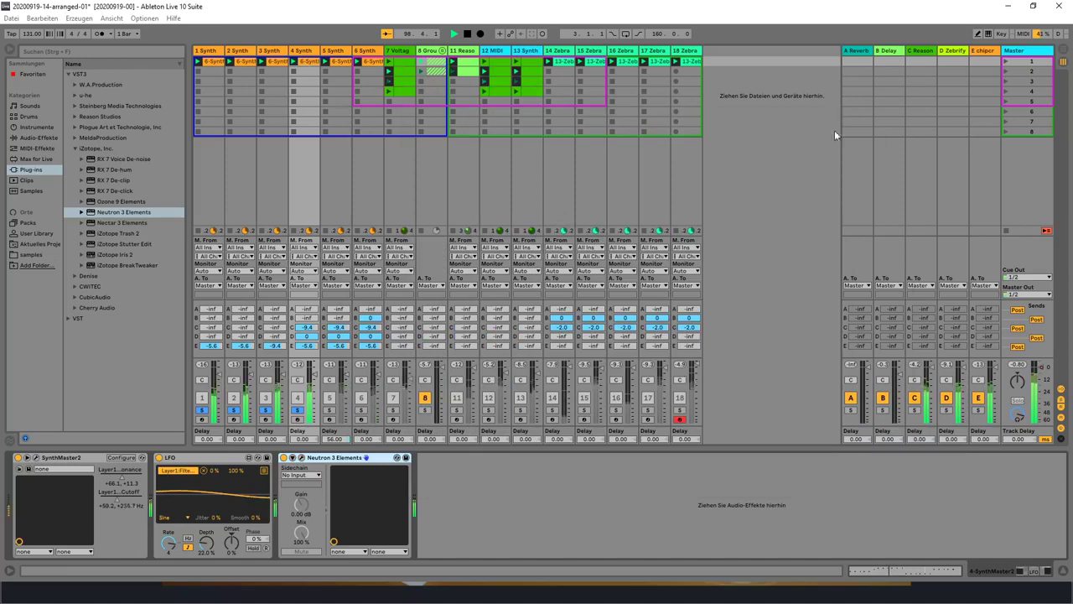
Step: Add Neutron 3 Elements to the 5 Synth track with the Orchestral preset Big Brass Warmer
{"action": "left_click", "coordinate": [336, 51]}
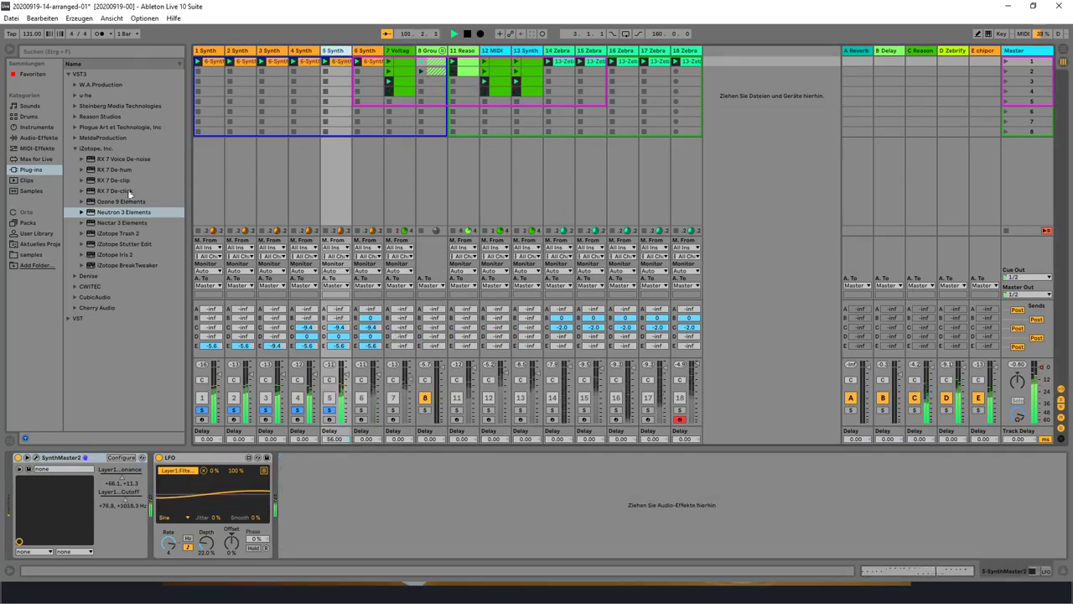
{"action": "left_click_drag", "start_coordinate": [112, 211], "coordinate": [354, 502]}
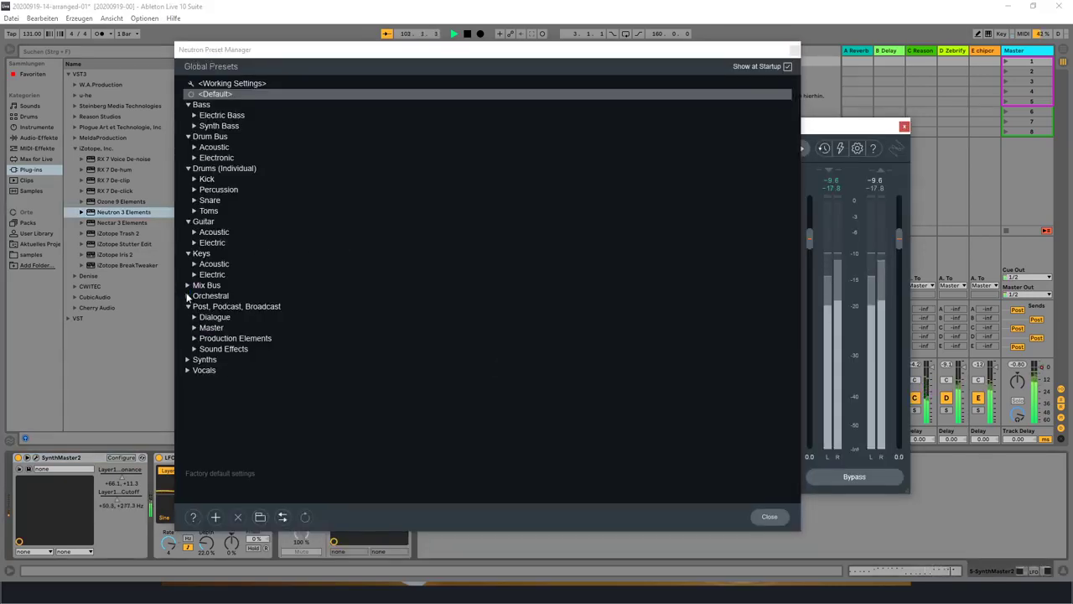
{"action": "left_click", "coordinate": [187, 296]}
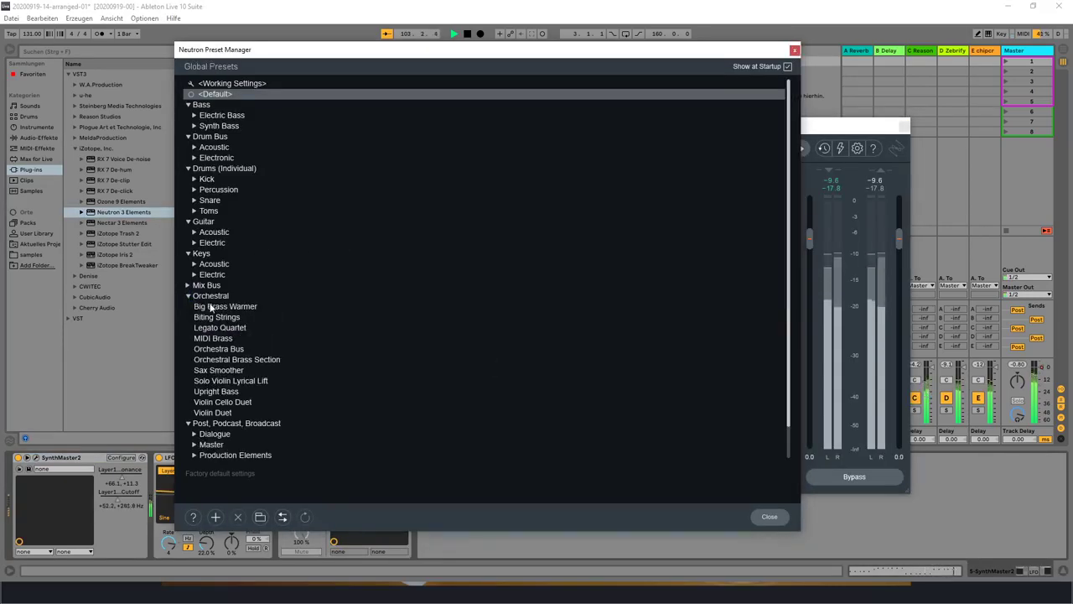
{"action": "left_click", "coordinate": [210, 307]}
{"action": "left_click", "coordinate": [796, 51]}
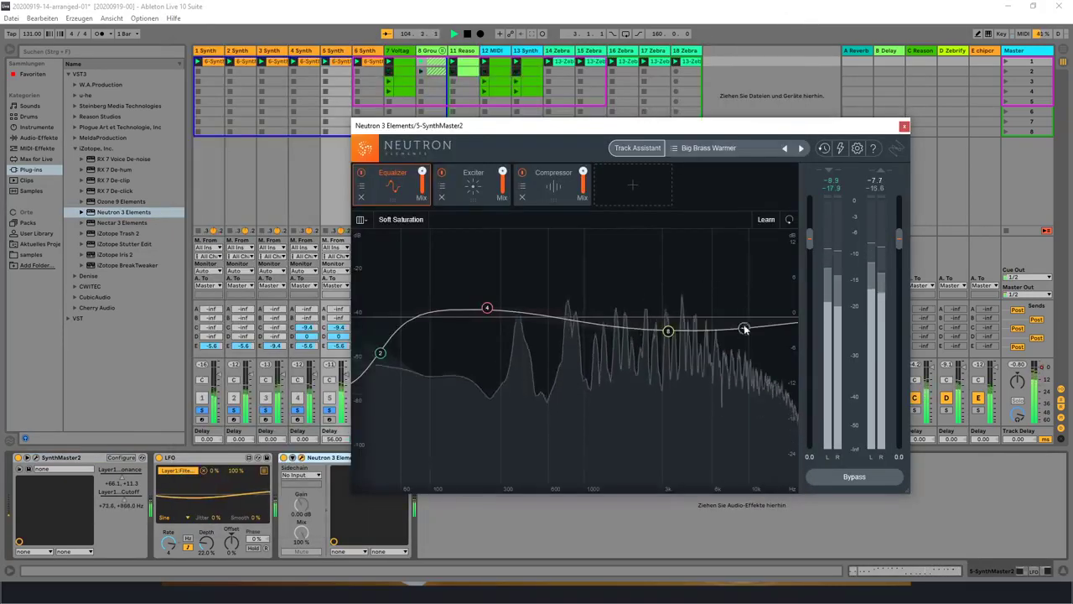
Step: Cut the highs in track 5's Neutron equalizer with an Analog High Shelf of about -7.4 dB at 7.7 kHz
{"action": "left_click_drag", "start_coordinate": [748, 330], "coordinate": [733, 359]}
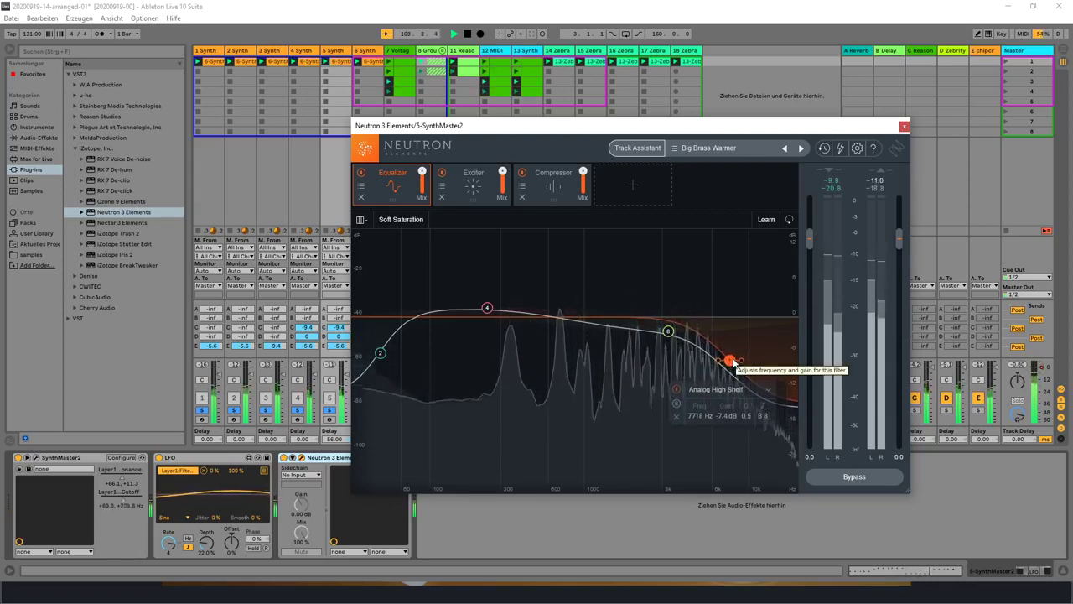
{"action": "left_click", "coordinate": [904, 127]}
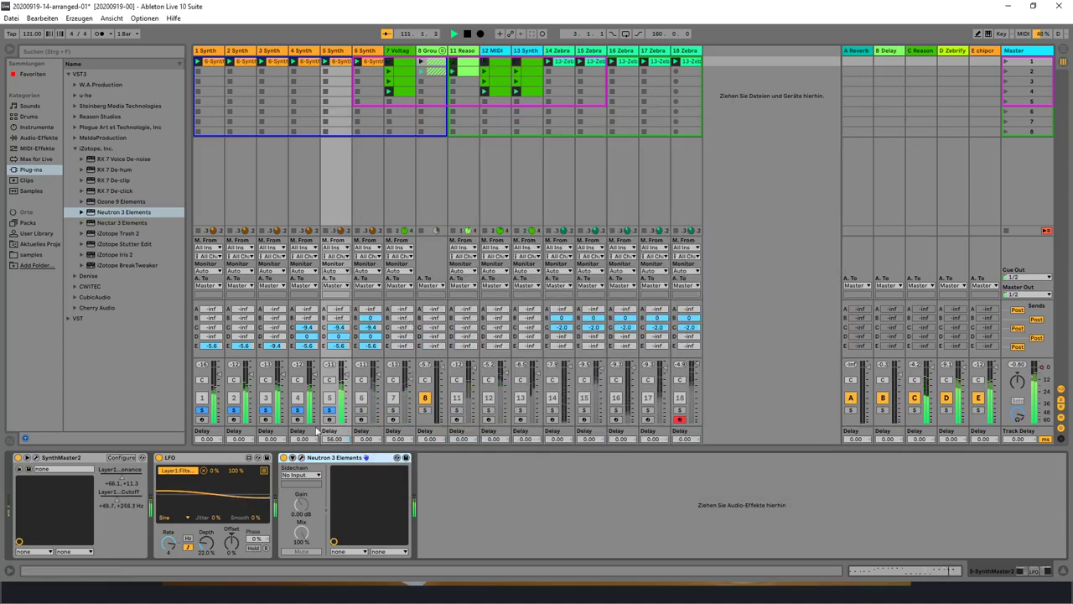
Step: Solo the 6 Synth track and add Neutron 3 Elements with the Orchestral preset Big Brass Warmer
{"action": "left_click", "coordinate": [363, 410]}
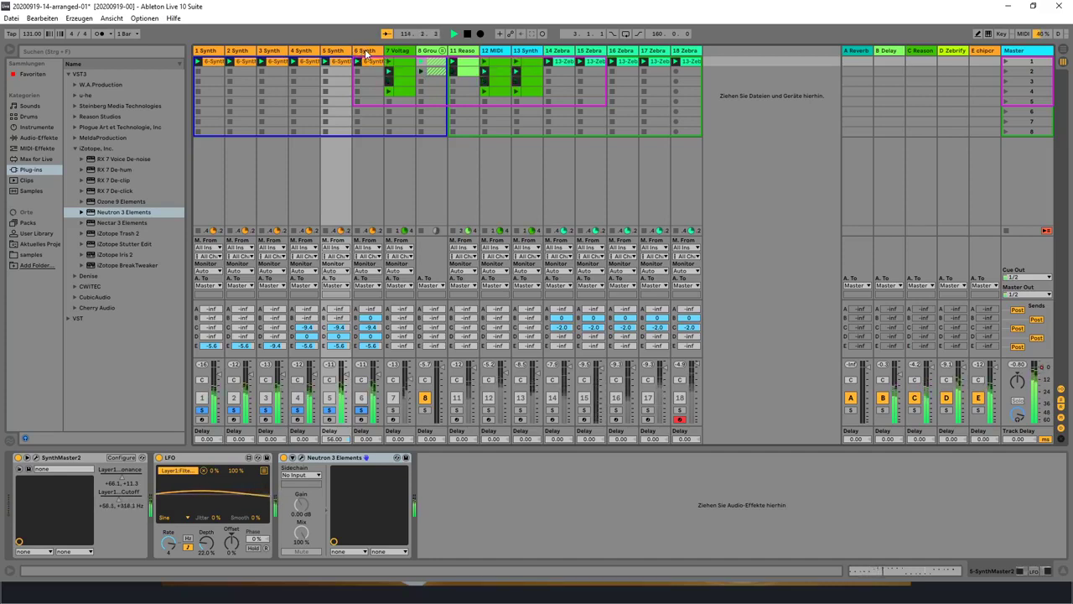
{"action": "left_click", "coordinate": [365, 52]}
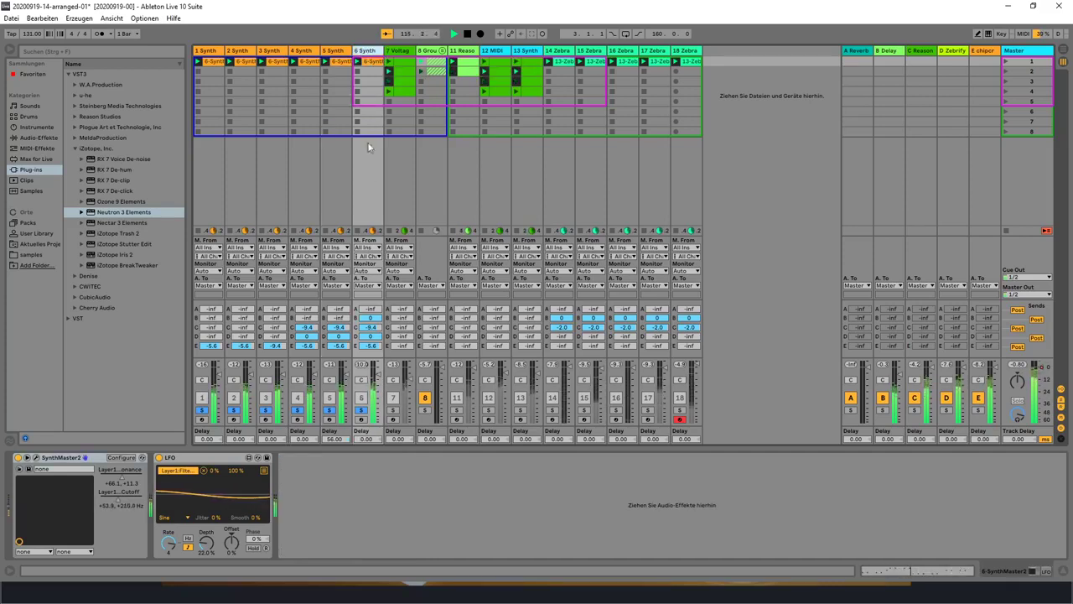
{"action": "left_click_drag", "start_coordinate": [112, 212], "coordinate": [351, 513]}
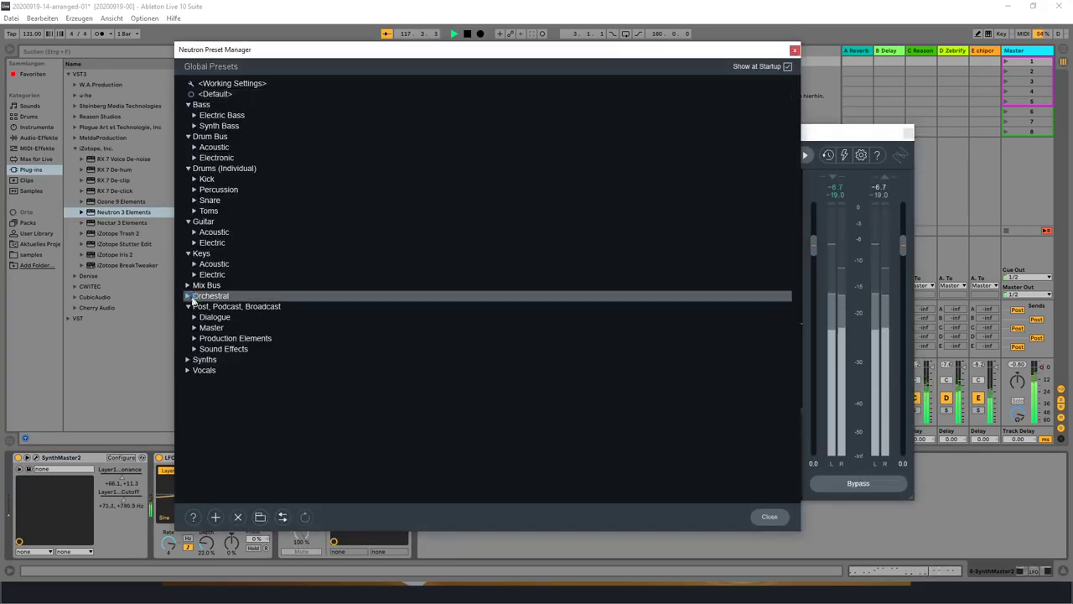
{"action": "left_click", "coordinate": [189, 298]}
{"action": "left_click", "coordinate": [217, 306]}
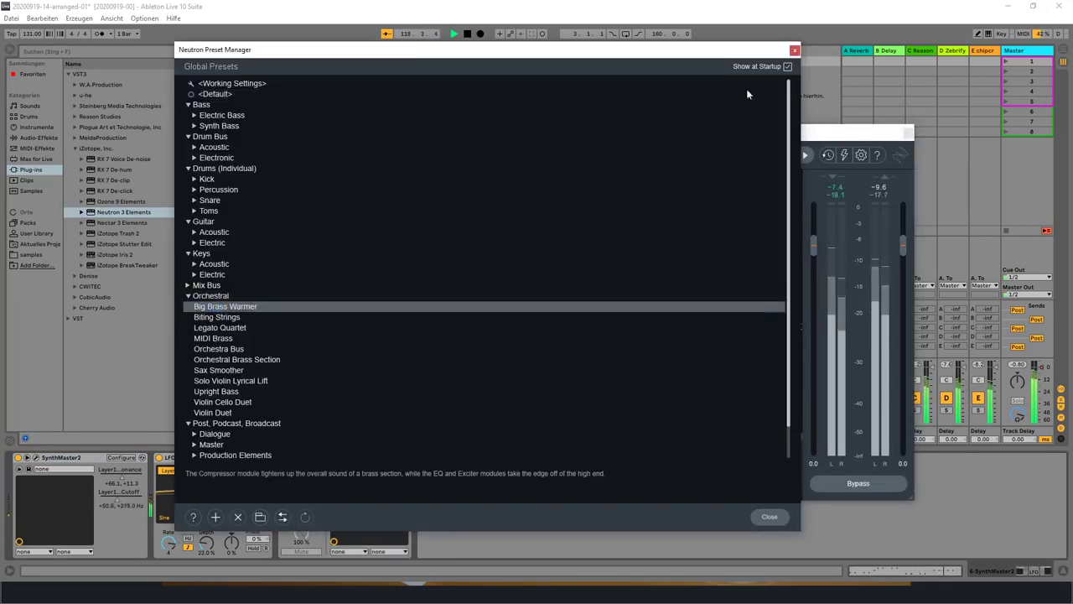
{"action": "left_click", "coordinate": [794, 49]}
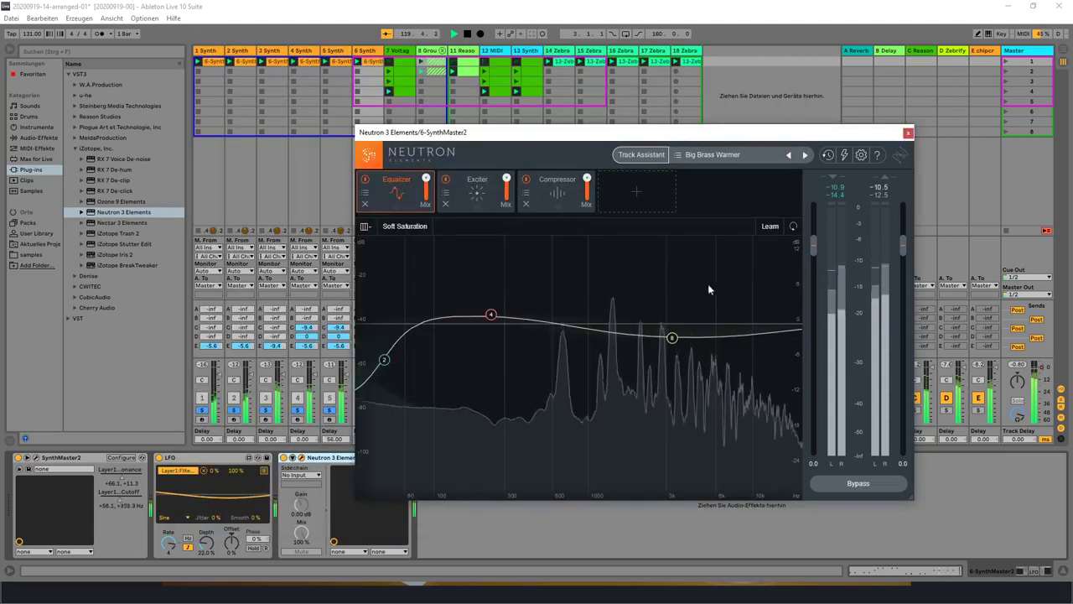
Step: Add an Analog High Shelf band of about -10.3 dB at 4.7 kHz to track 6's Neutron equalizer and close the window
{"action": "left_click", "coordinate": [752, 325]}
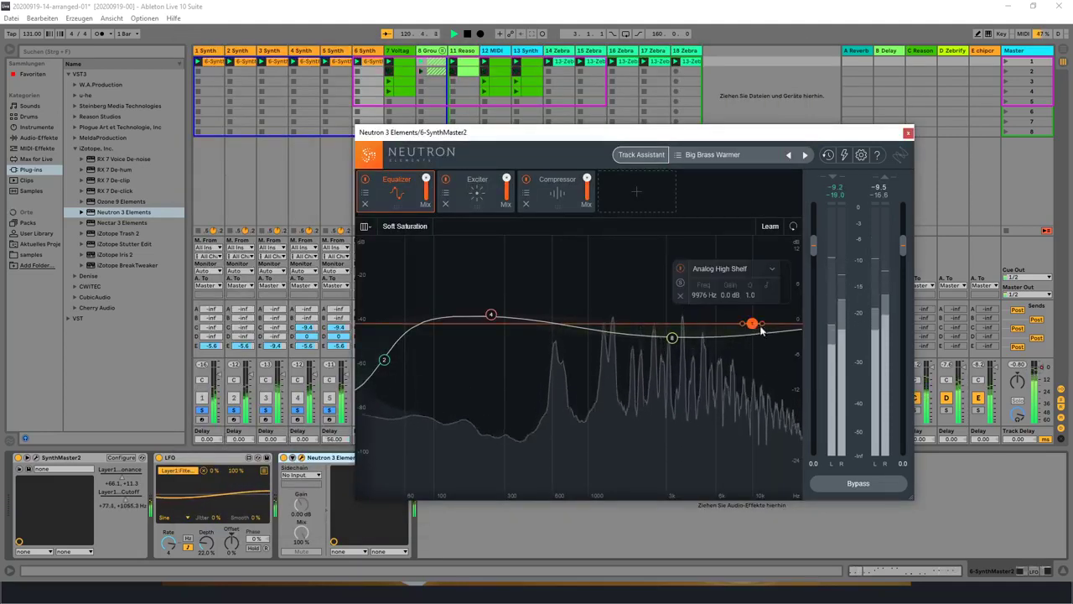
{"action": "left_click_drag", "start_coordinate": [761, 329], "coordinate": [697, 384]}
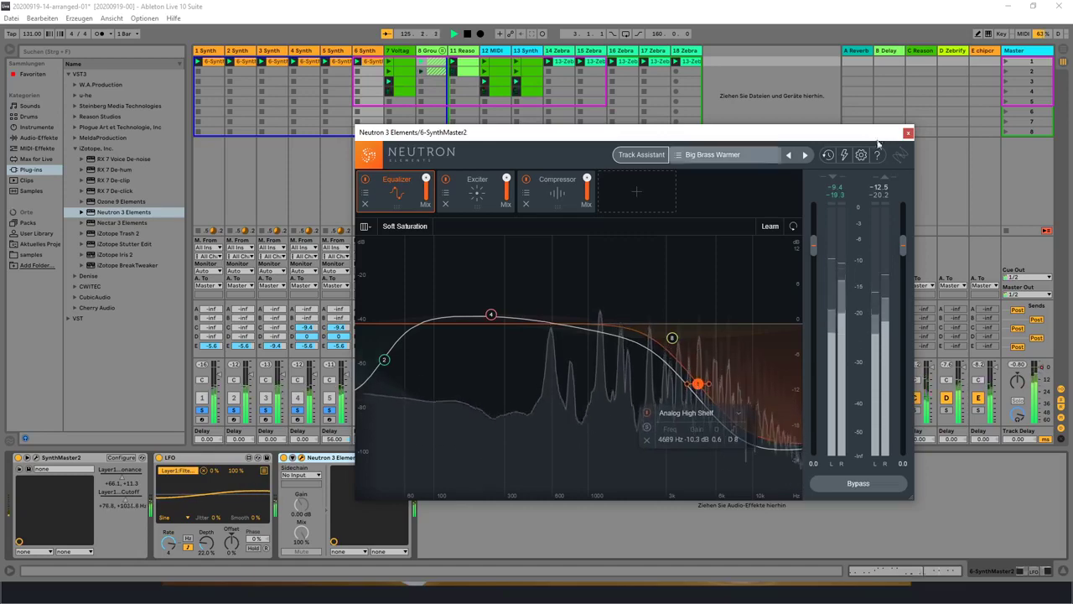
{"action": "left_click", "coordinate": [907, 133]}
Step: Check the Neutron 3 Elements plug-in on the 5 Synth track and close it without choosing a preset
{"action": "left_click", "coordinate": [340, 53]}
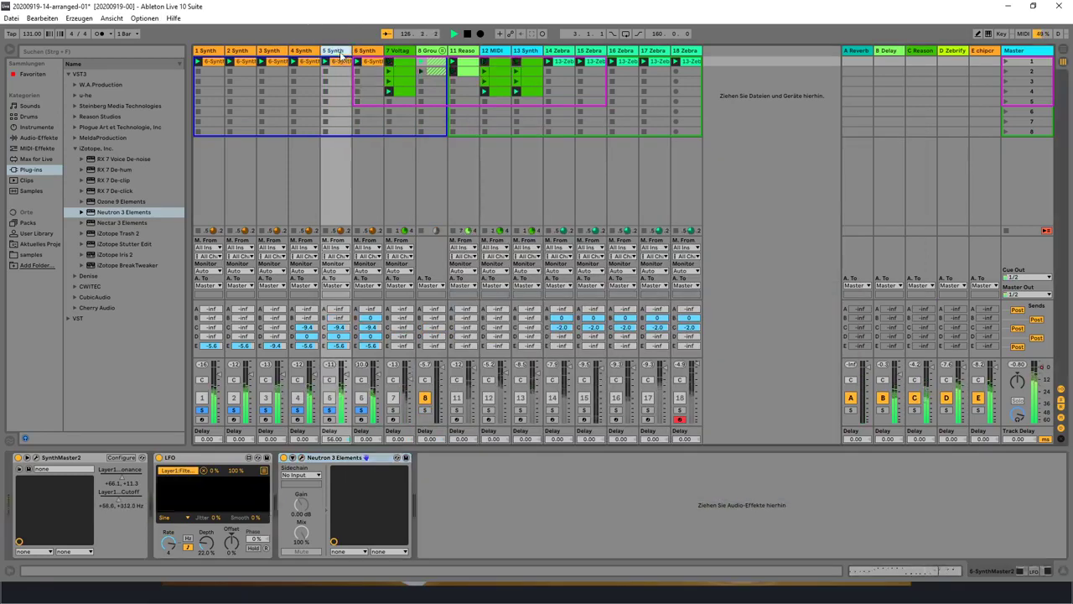
{"action": "left_click", "coordinate": [376, 457]}
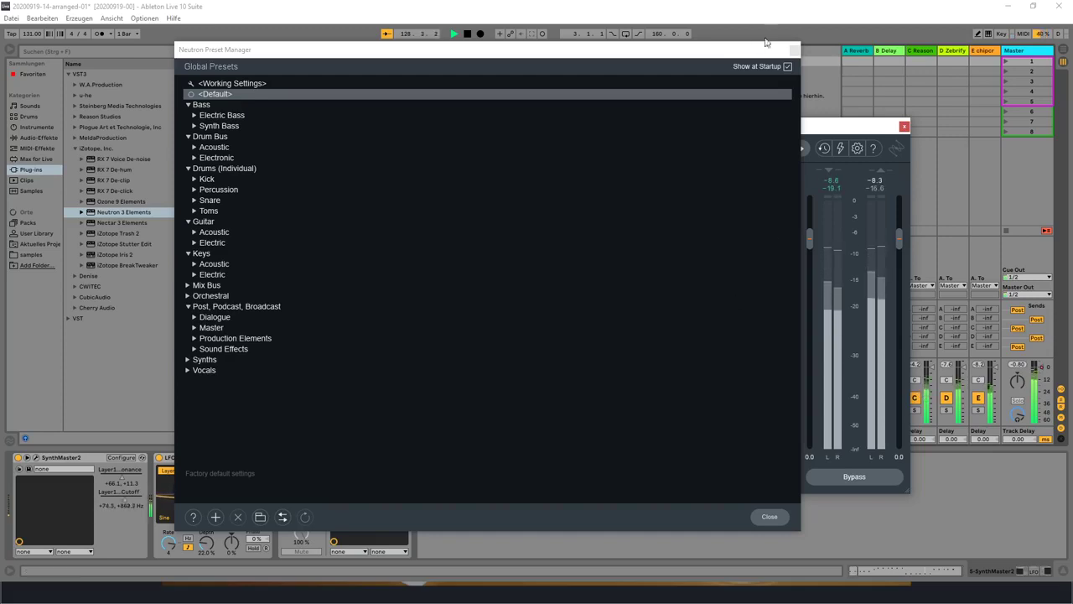
{"action": "left_click", "coordinate": [793, 50]}
{"action": "left_click", "coordinate": [903, 126]}
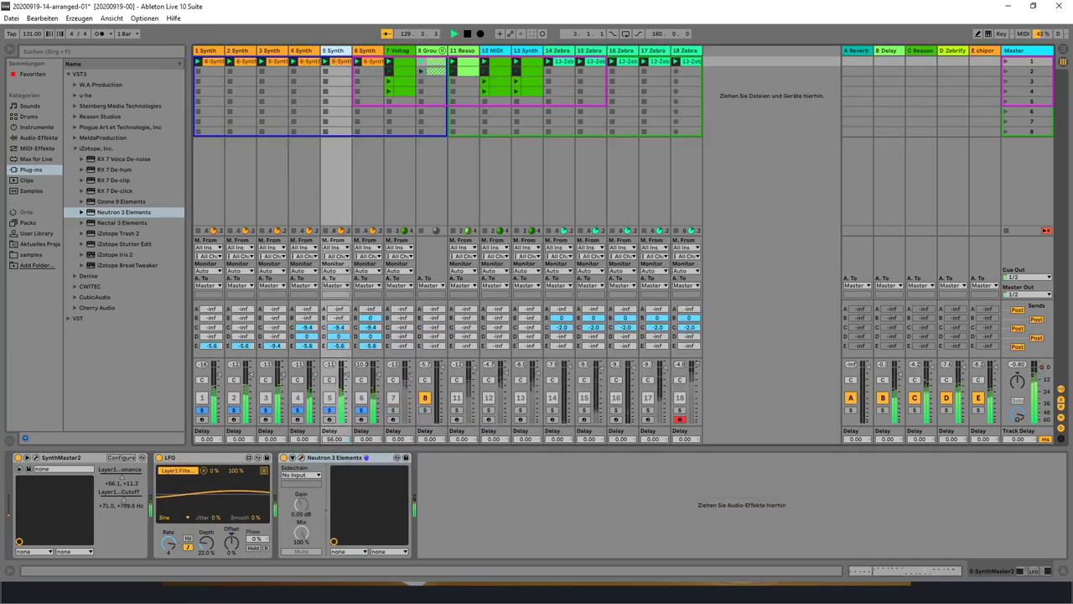
Step: Lower the Baxandall Treble band in the Master track's Ozone 9 equalizer to about -2.7 dB at 5.9 kHz
{"action": "left_click", "coordinate": [1022, 53]}
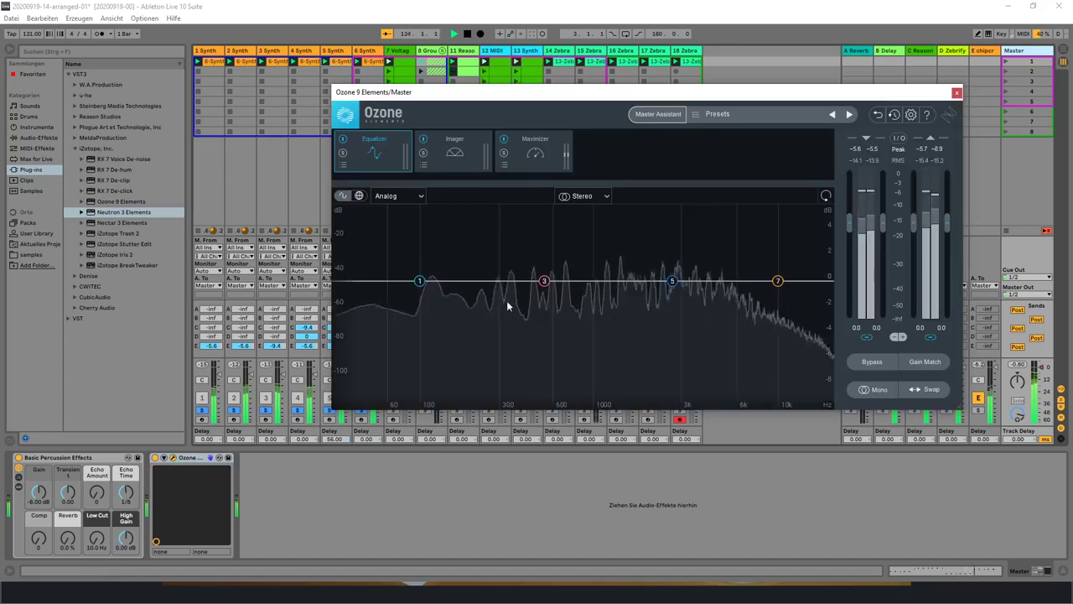
{"action": "left_click_drag", "start_coordinate": [779, 283], "coordinate": [736, 315]}
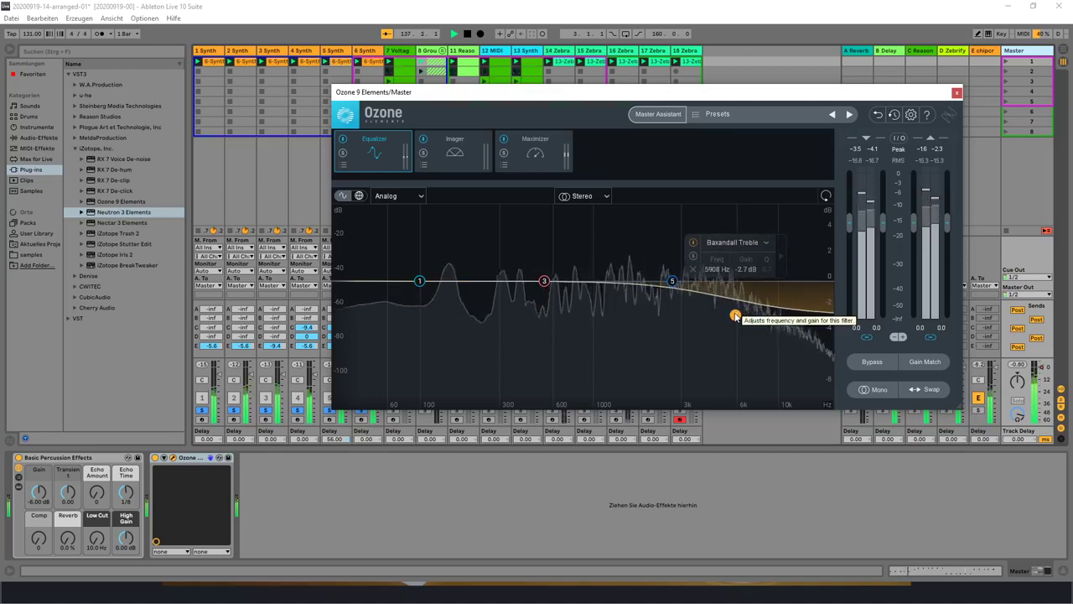
{"action": "left_click", "coordinate": [956, 92]}
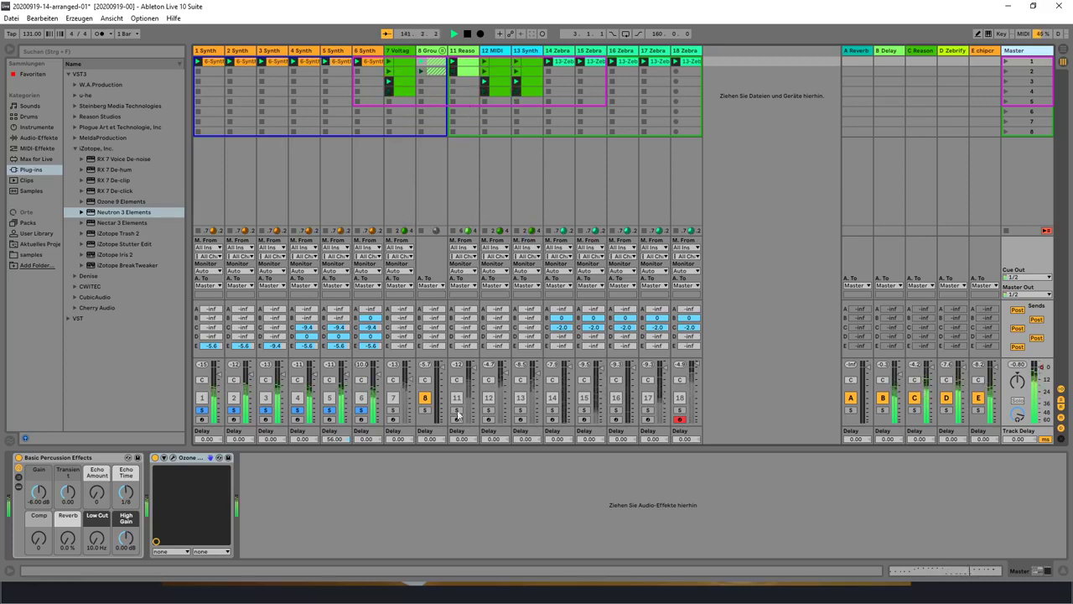
Step: Solo the track 8 group and add Neutron 3 Elements to it
{"action": "left_click", "coordinate": [424, 411]}
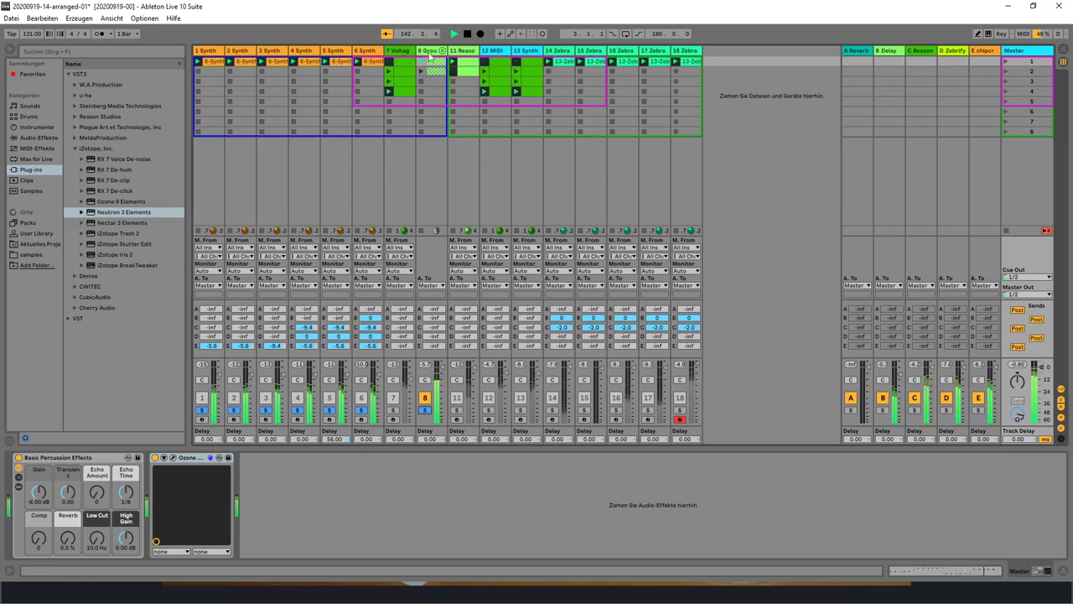
{"action": "left_click", "coordinate": [430, 52]}
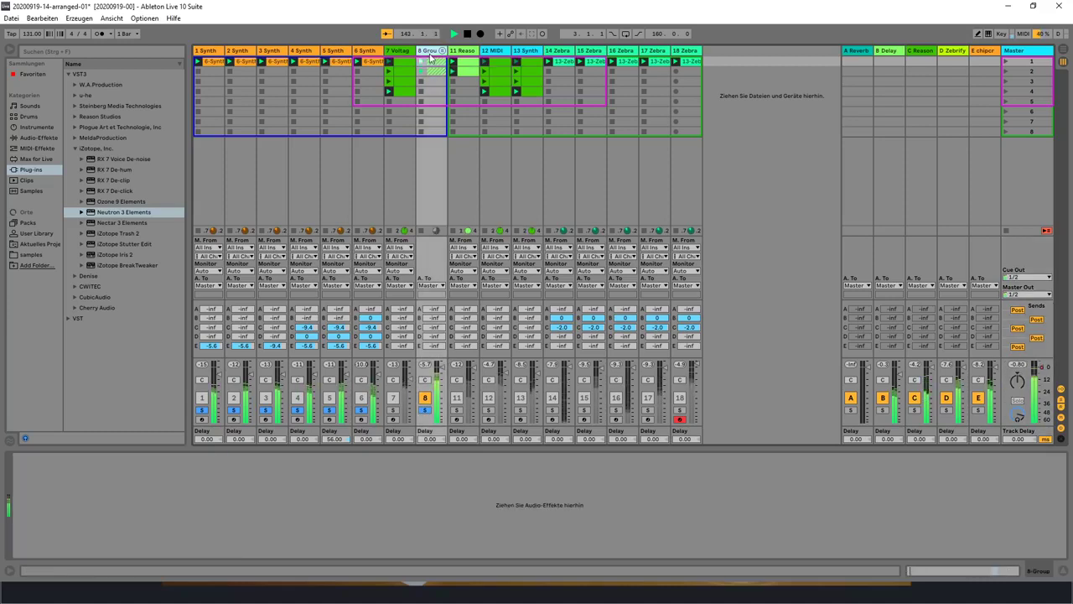
{"action": "left_click", "coordinate": [126, 212]}
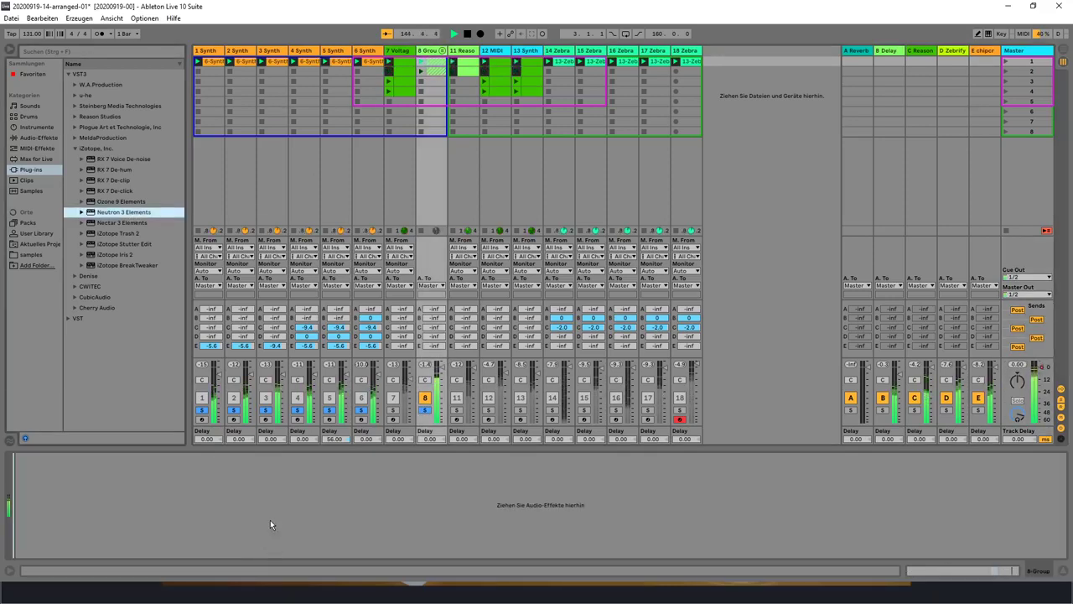
{"action": "key", "text": "Return"}
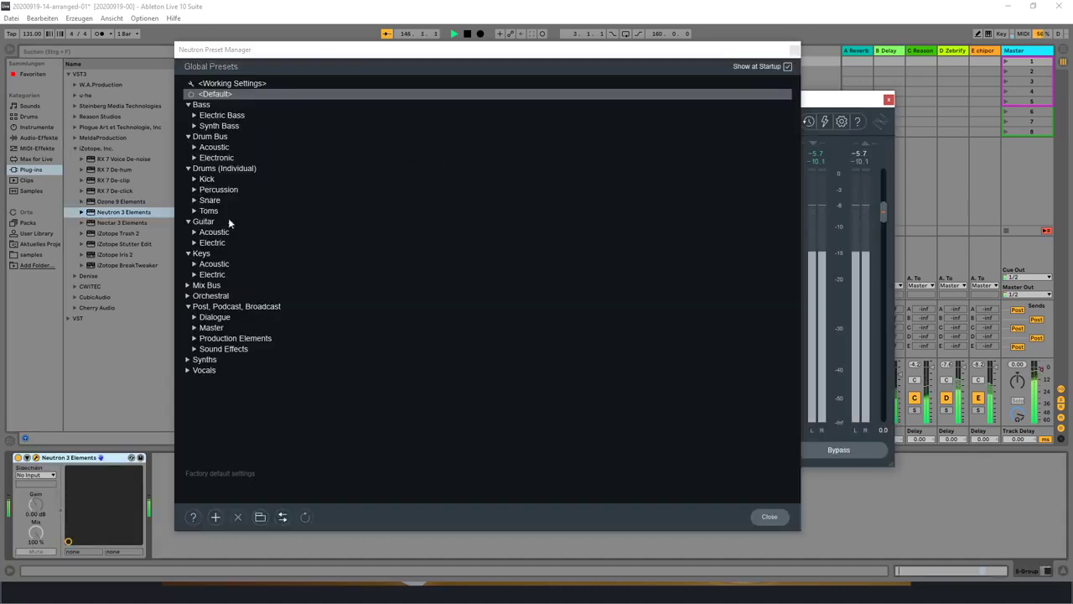
Step: Audition the Kick presets for the track 8 group, settle on Punchy Kick and lower Neutron's output gain to -10.5 dB
{"action": "left_click", "coordinate": [200, 181]}
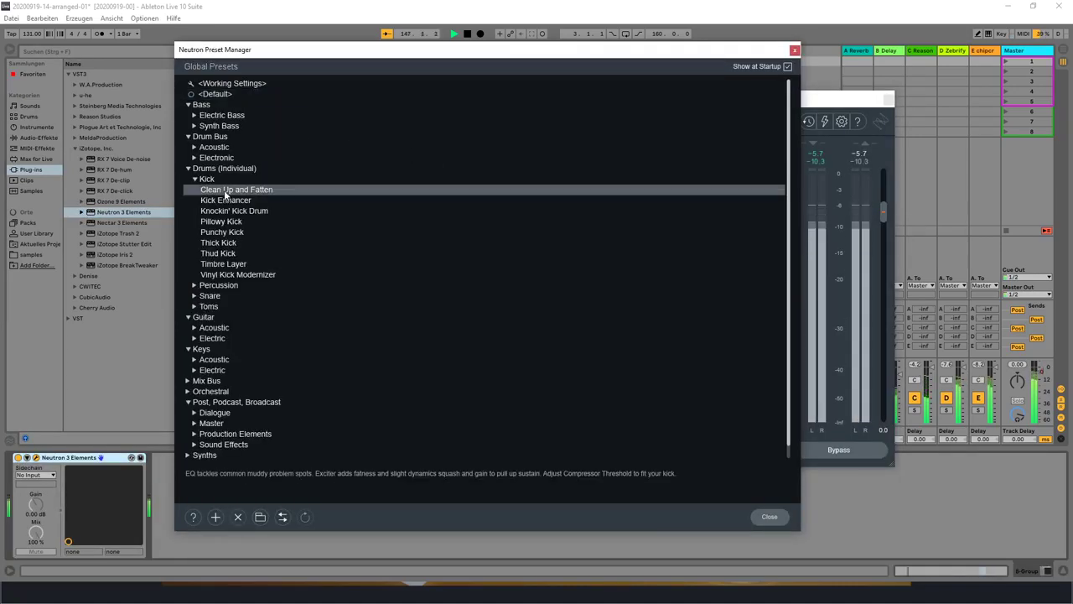
{"action": "left_click", "coordinate": [217, 190]}
{"action": "left_click", "coordinate": [225, 202]}
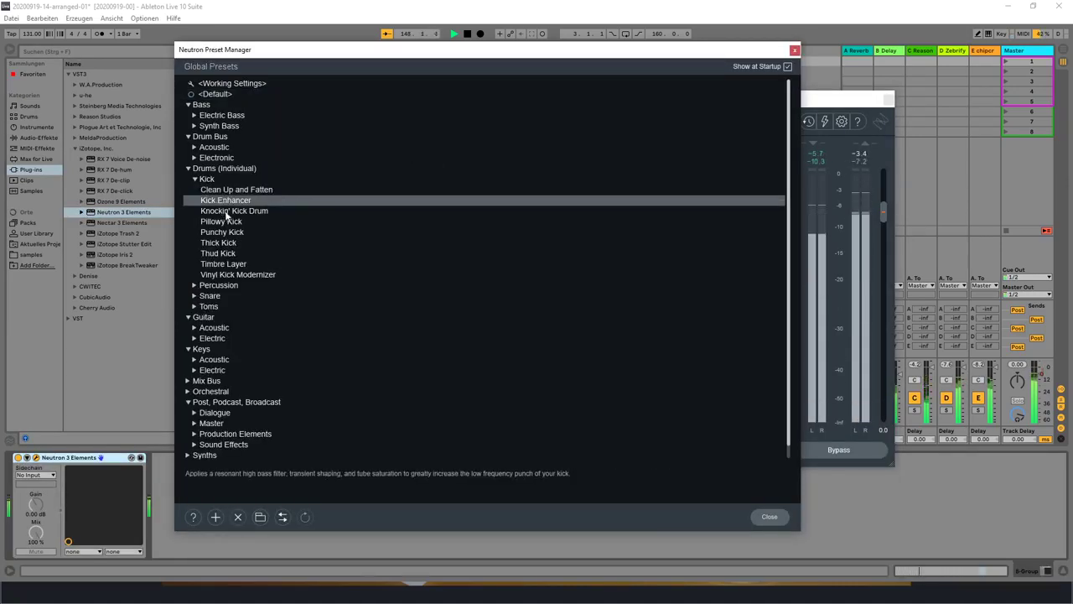
{"action": "left_click", "coordinate": [225, 213]}
{"action": "left_click", "coordinate": [225, 221]}
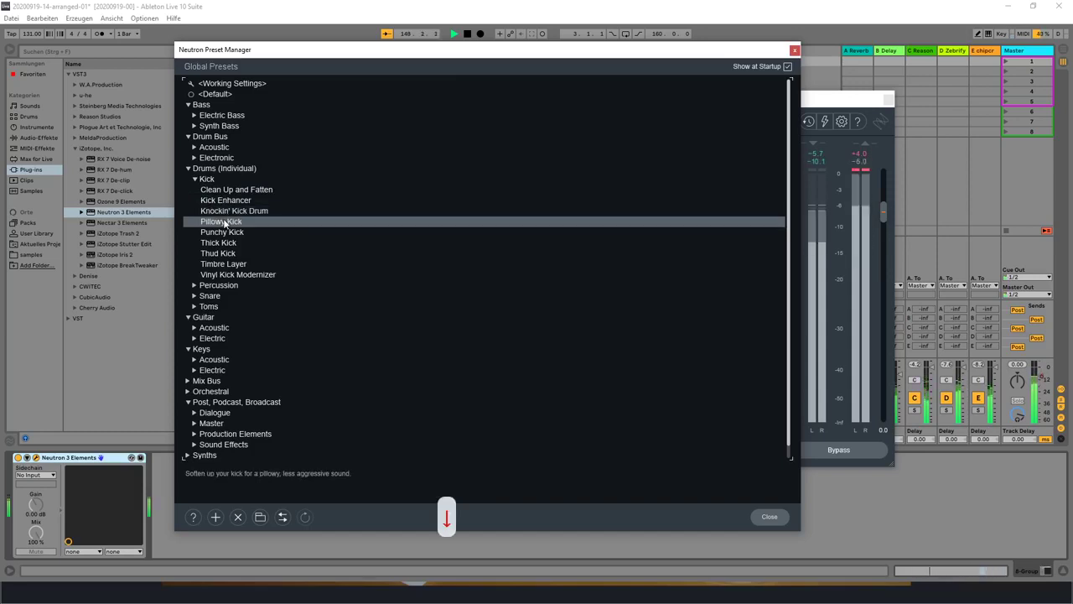
{"action": "key", "text": "Down"}
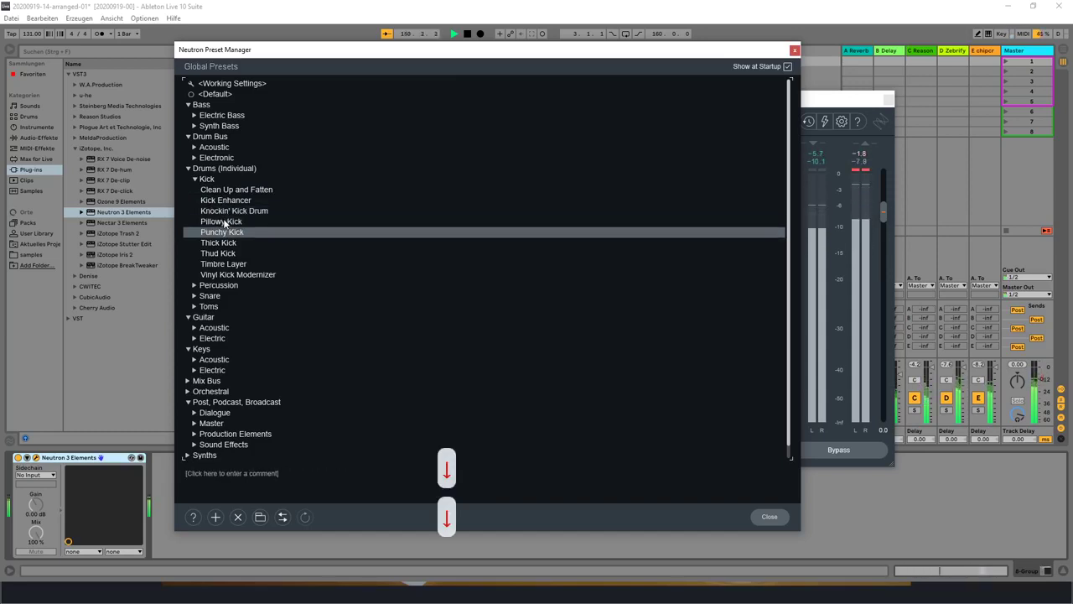
{"action": "left_click_drag", "start_coordinate": [882, 216], "coordinate": [884, 243]}
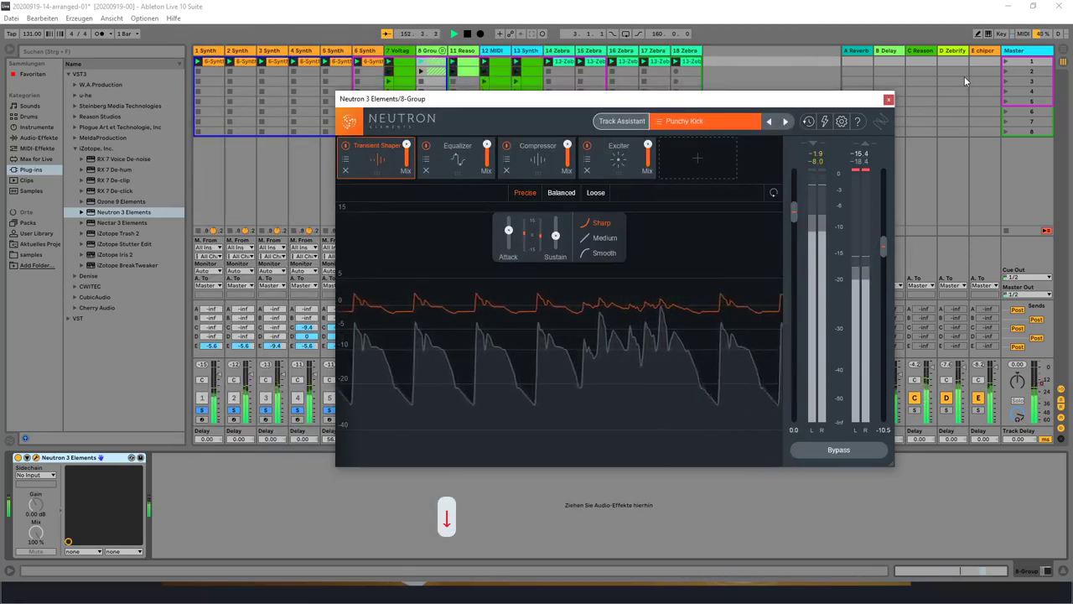
Step: Restart playback and raise Neutron's output gain on the track 8 group to 0.4 dB, finishing with the plug-in window closed
{"action": "left_click_drag", "start_coordinate": [885, 241], "coordinate": [882, 218]}
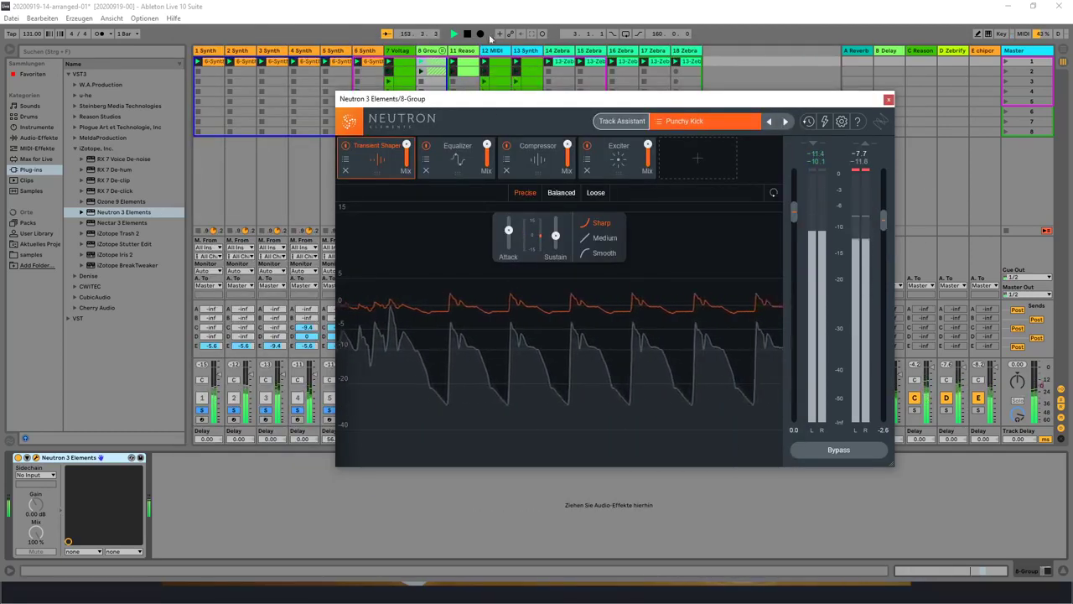
{"action": "left_click", "coordinate": [453, 34]}
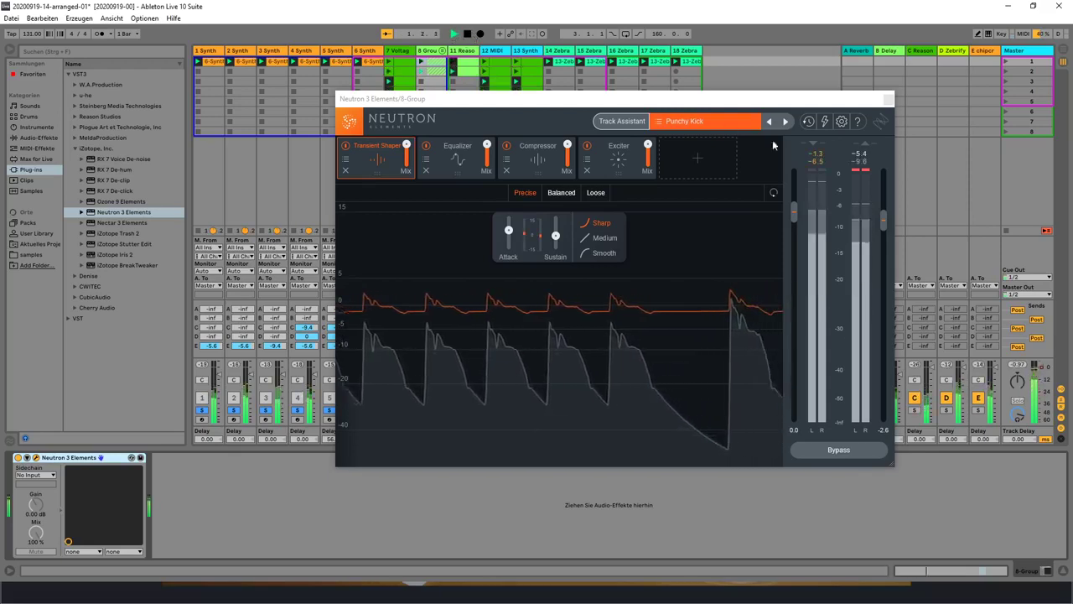
{"action": "left_click", "coordinate": [884, 218]}
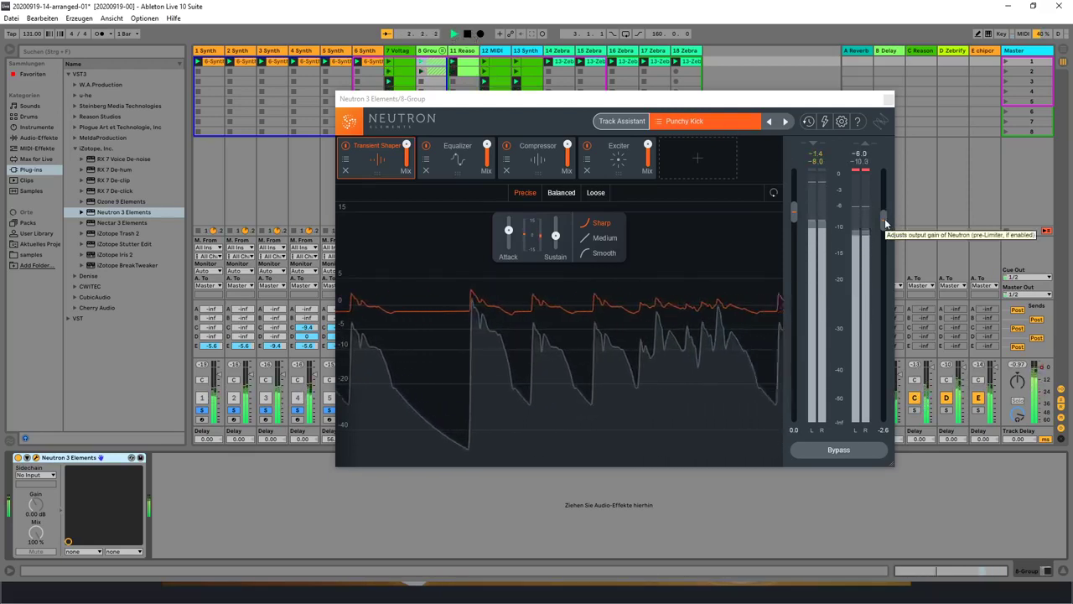
{"action": "left_click_drag", "start_coordinate": [885, 221], "coordinate": [882, 206]}
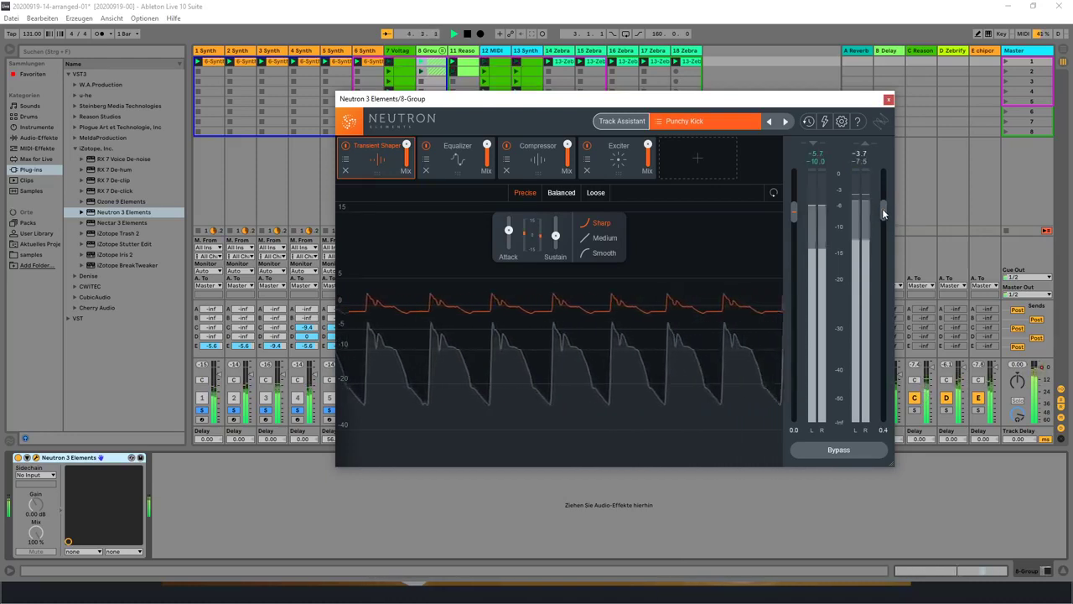
{"action": "left_click", "coordinate": [889, 101]}
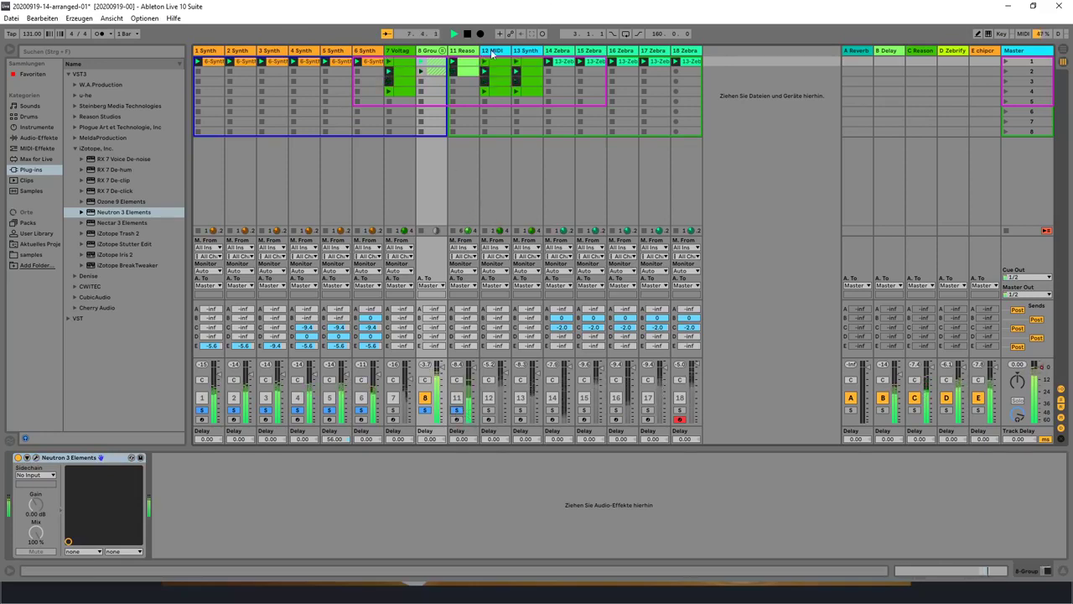
Step: Add Neutron 3 Elements to track 11 and load the Hi-Hat Processing preset from the individual drums' Percussion group
{"action": "left_click", "coordinate": [463, 52]}
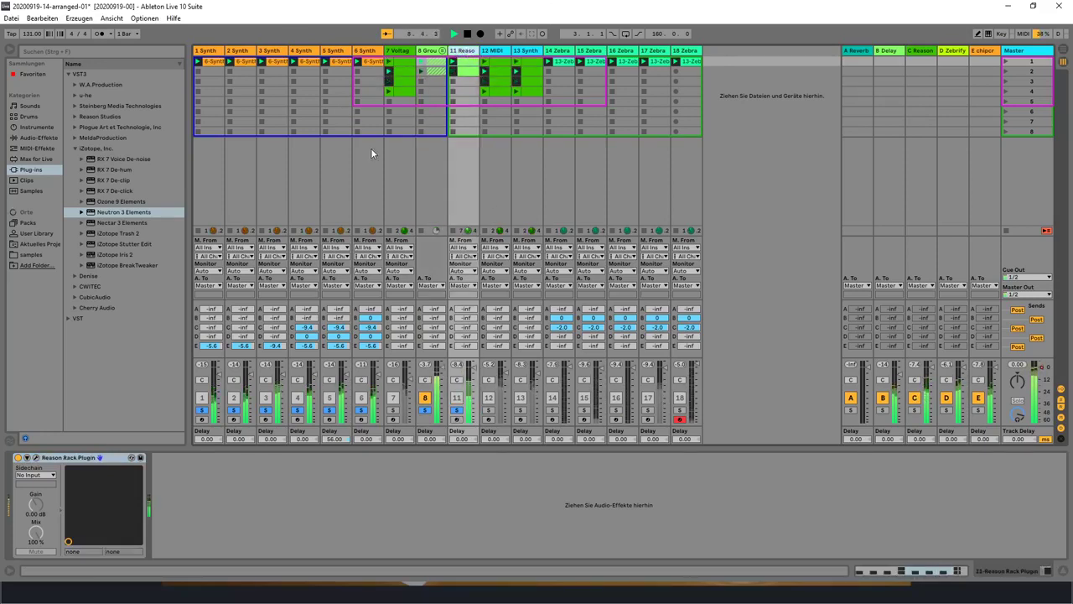
{"action": "left_click", "coordinate": [134, 201]}
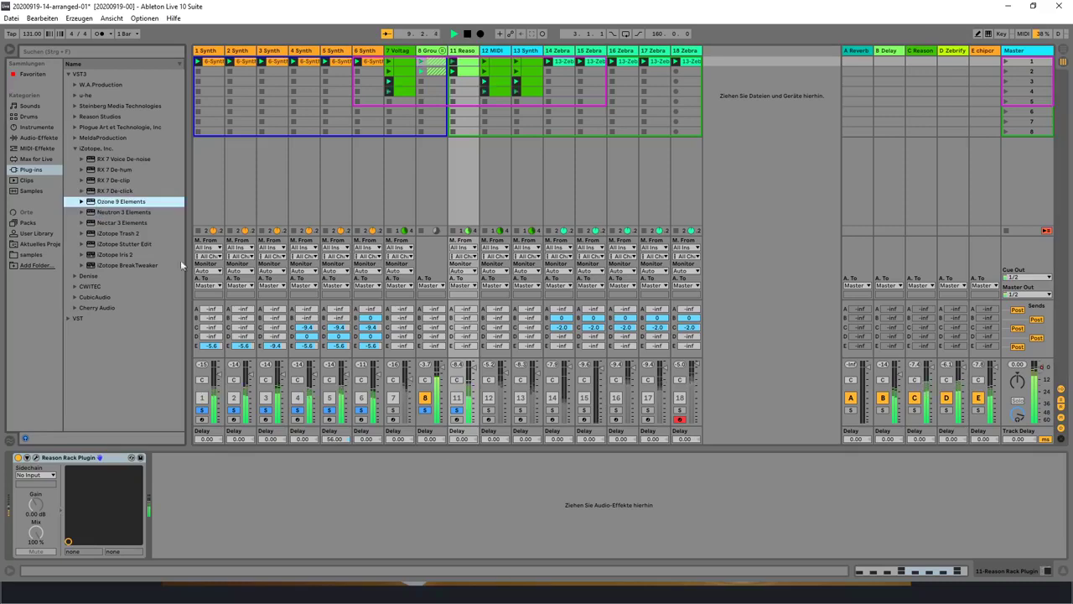
{"action": "left_click", "coordinate": [107, 212]}
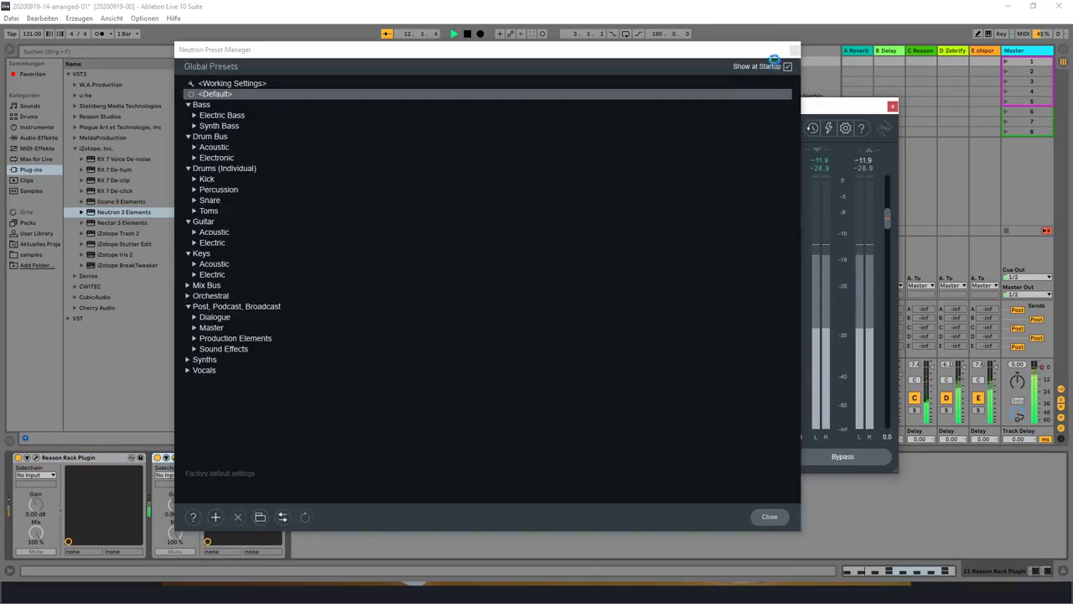
{"action": "left_click", "coordinate": [195, 190]}
{"action": "left_click", "coordinate": [221, 201]}
{"action": "left_click", "coordinate": [225, 210]}
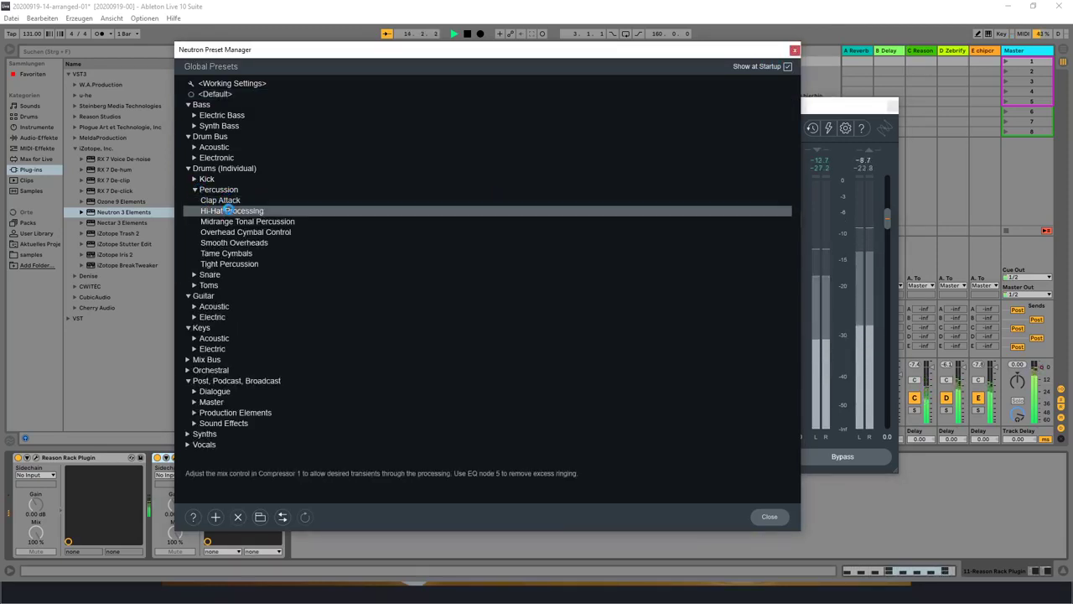
{"action": "left_click", "coordinate": [795, 52]}
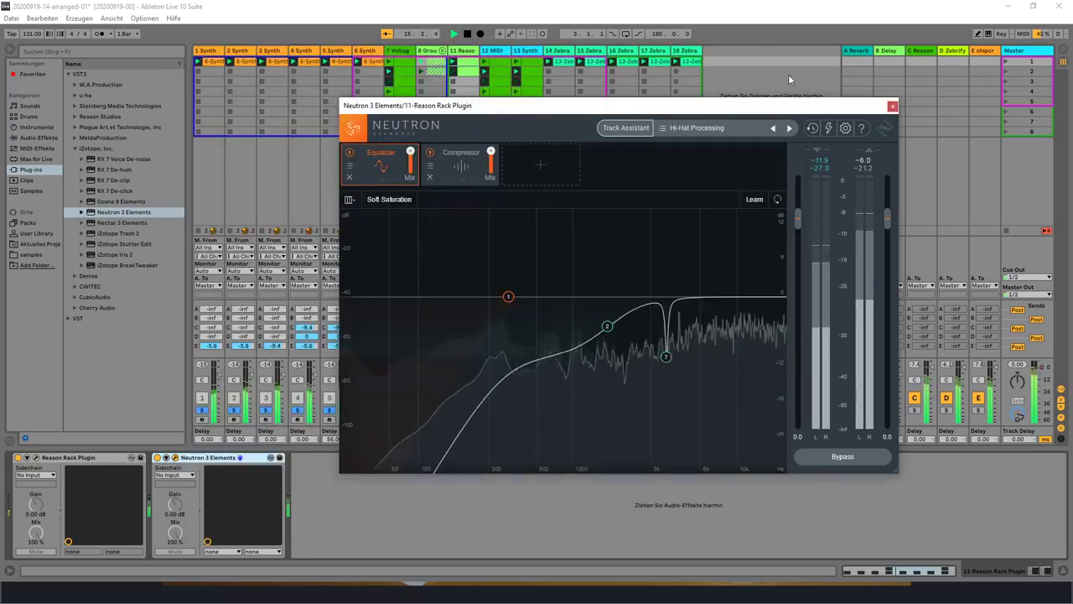
{"action": "left_click", "coordinate": [891, 106]}
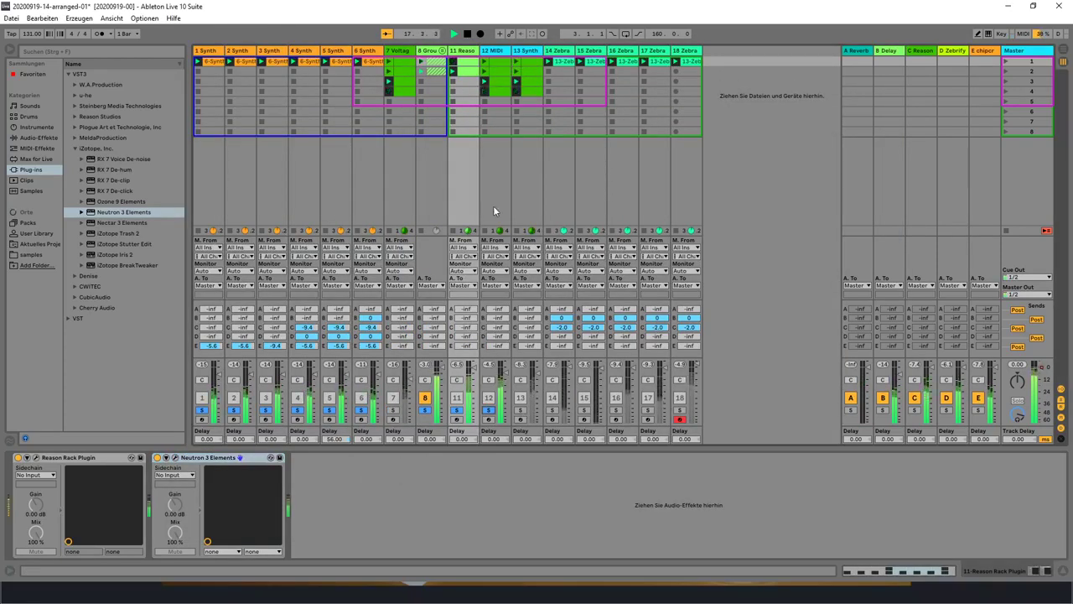
Step: Add Neutron 3 Elements to the 12 MIDI track and load the Big Round Bass preset from the Electric Bass group
{"action": "left_click", "coordinate": [491, 52]}
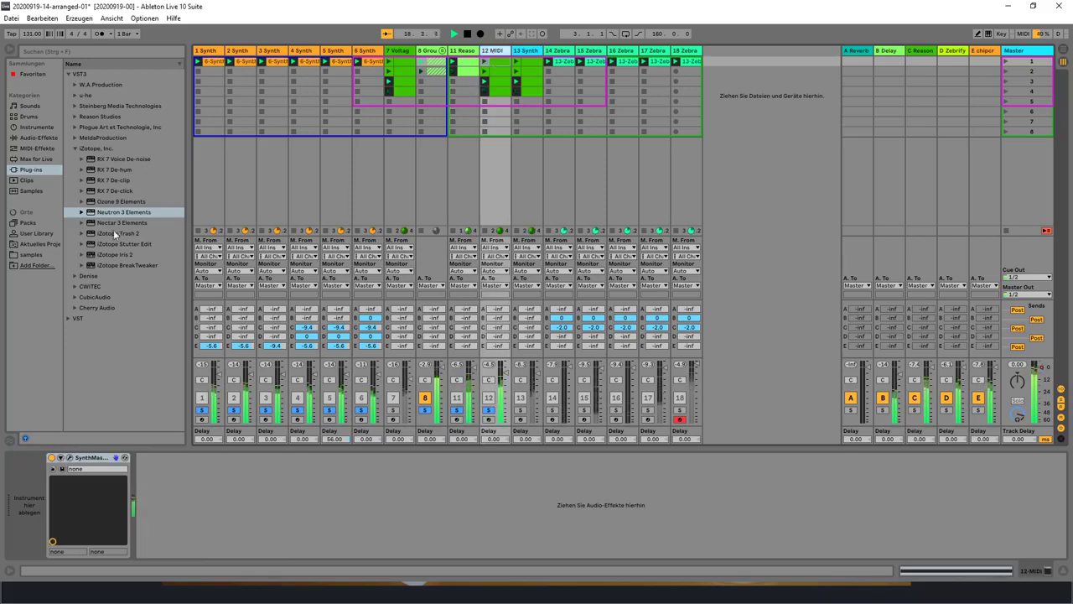
{"action": "left_click_drag", "start_coordinate": [112, 213], "coordinate": [252, 480]}
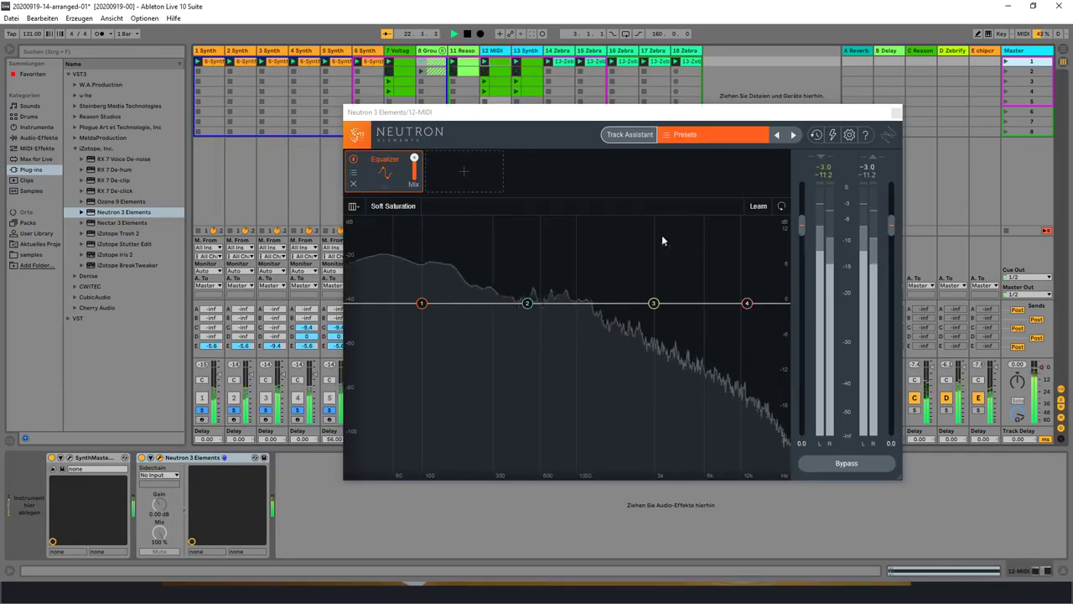
{"action": "left_click", "coordinate": [704, 131]}
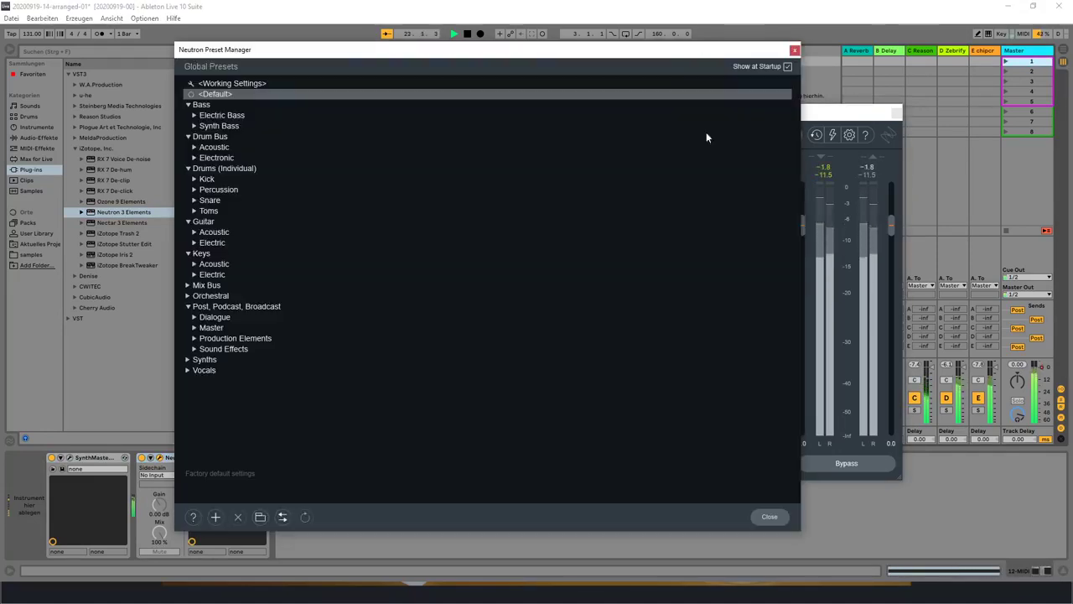
{"action": "left_click", "coordinate": [193, 116]}
{"action": "left_click", "coordinate": [218, 126]}
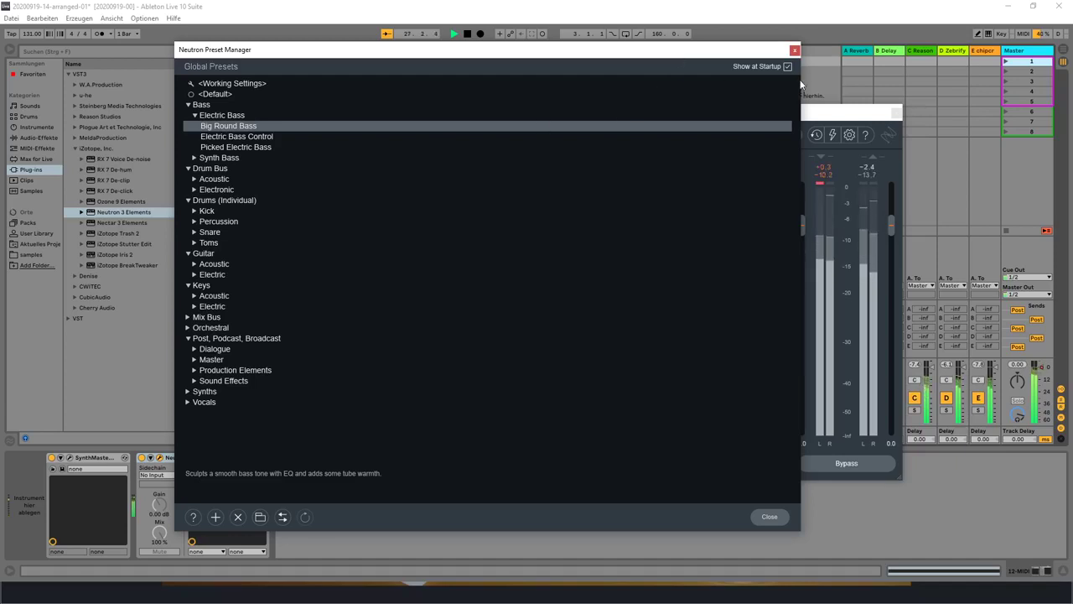
{"action": "left_click", "coordinate": [795, 51]}
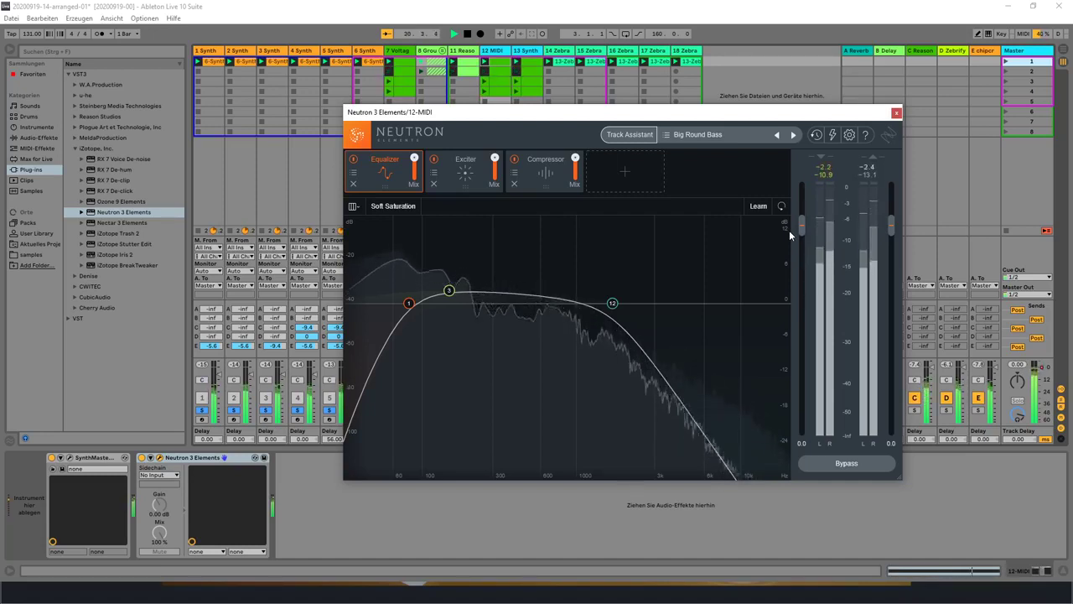
{"action": "key", "text": "ctrl+alt+p"}
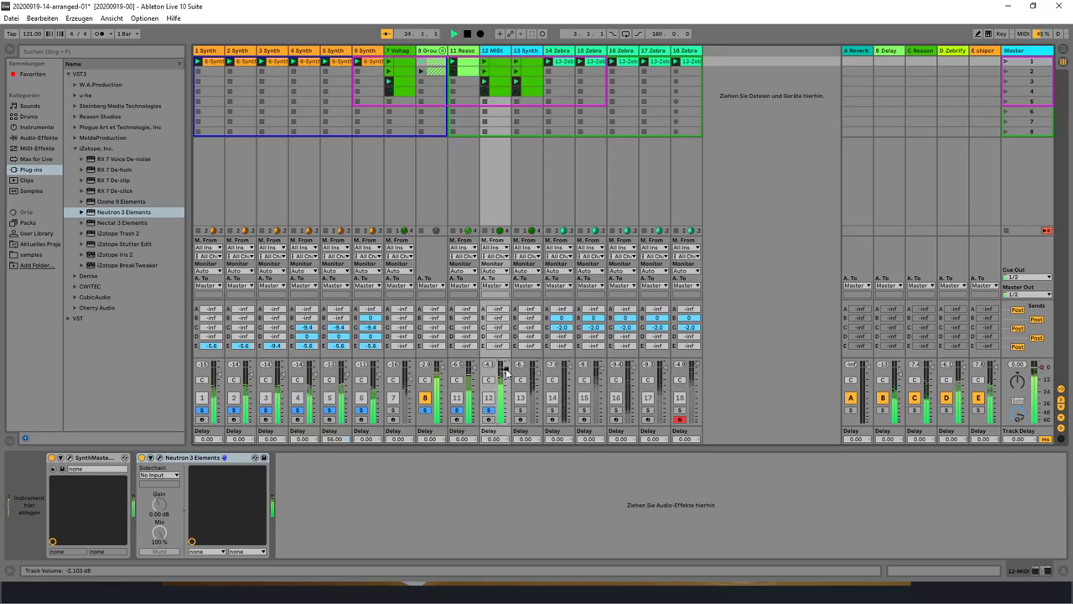
Step: Solo the 13 Synth track as well and add Neutron 3 Elements to it
{"action": "left_click", "coordinate": [520, 409]}
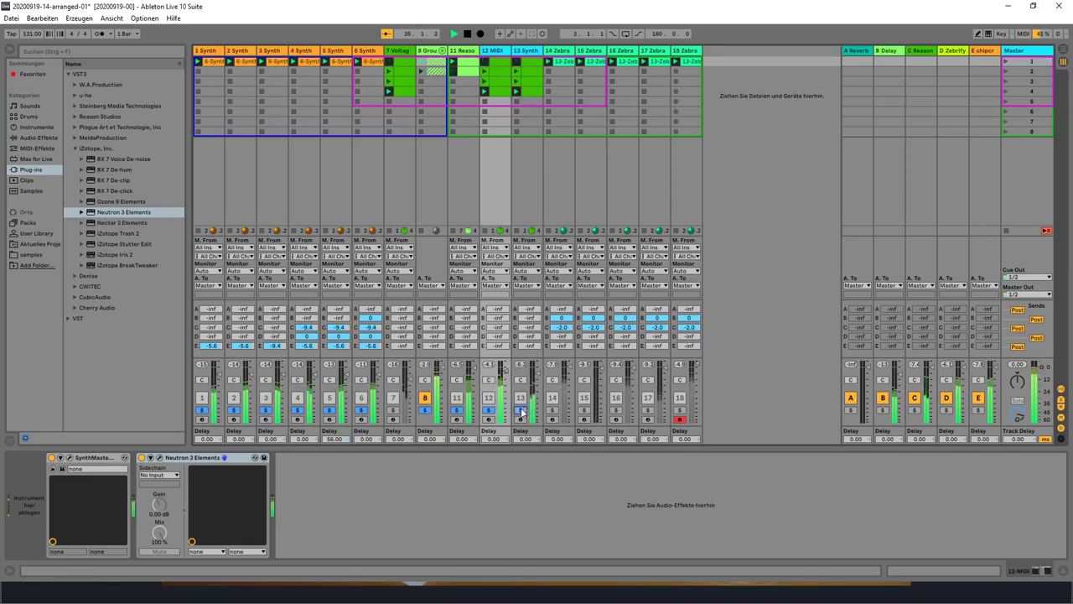
{"action": "left_click", "coordinate": [528, 52]}
{"action": "double_click", "coordinate": [118, 212]}
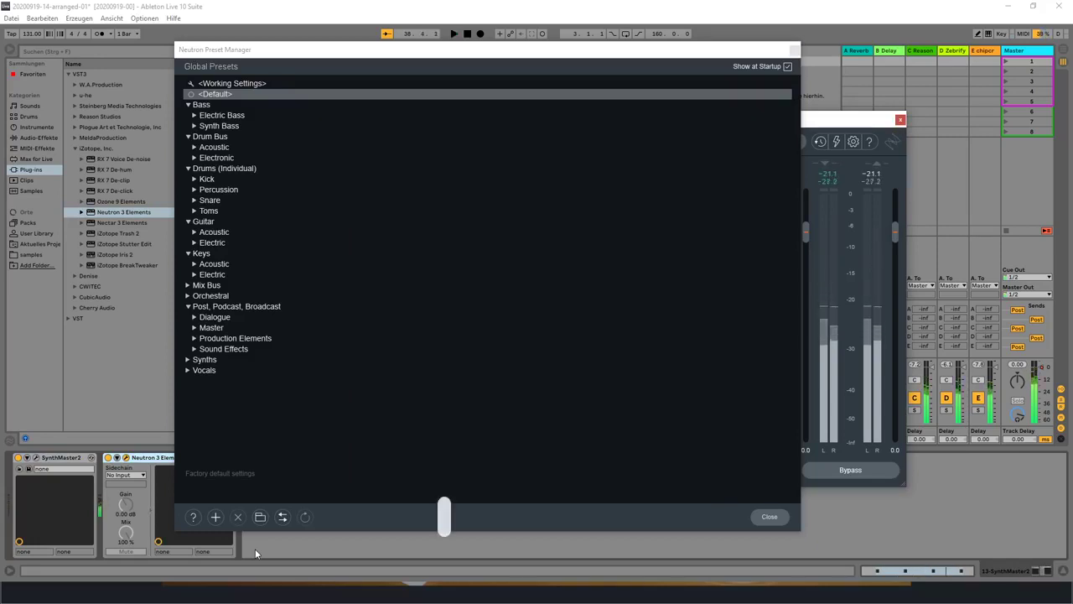
{"action": "key", "text": "ctrl+s"}
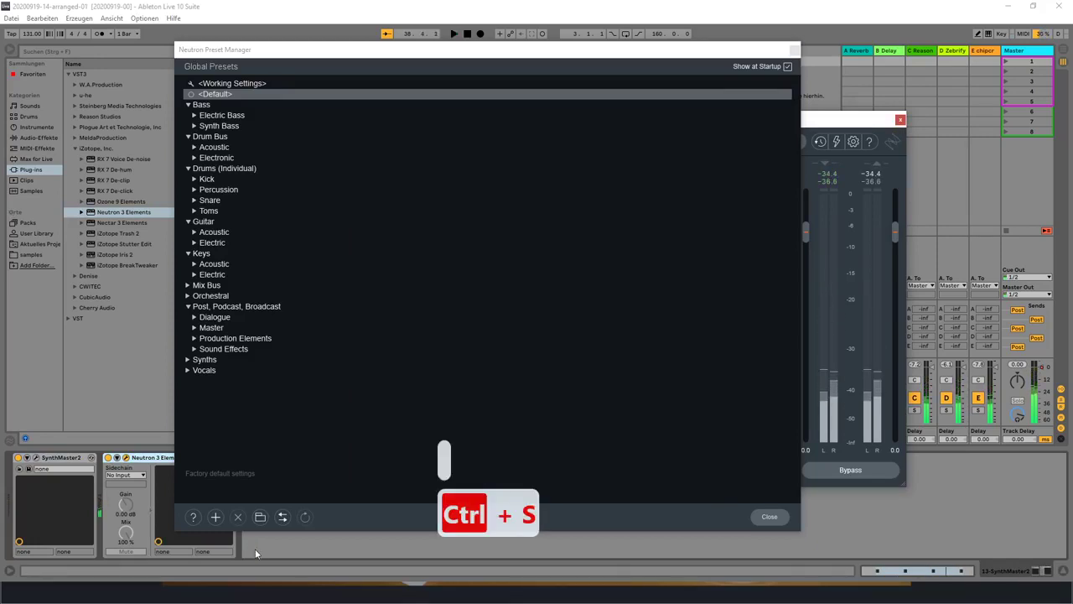
{"action": "key", "text": "ctrl+shift+s"}
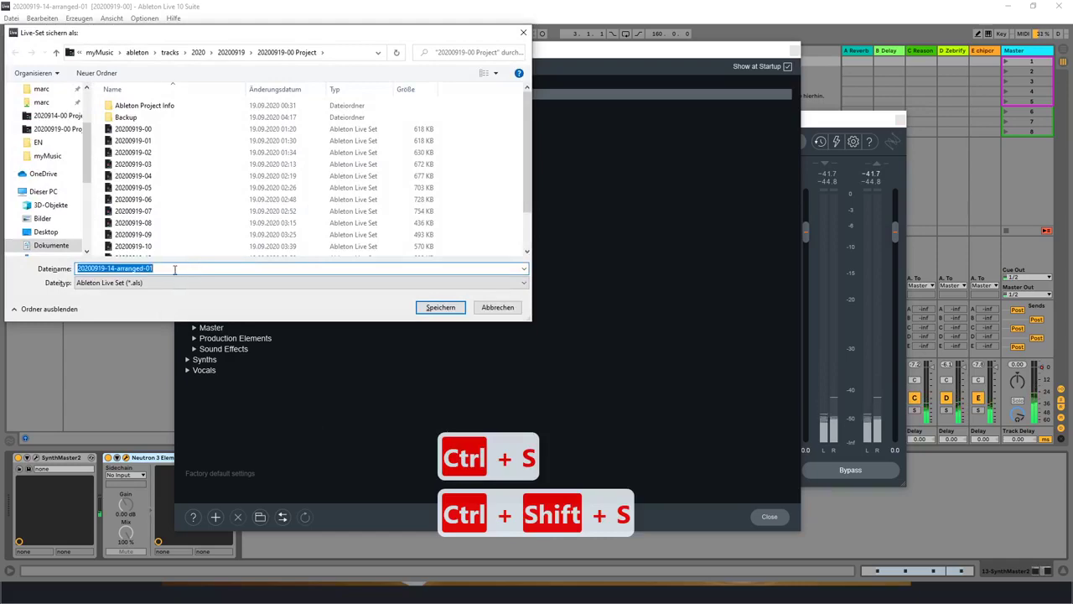
{"action": "left_click", "coordinate": [175, 269]}
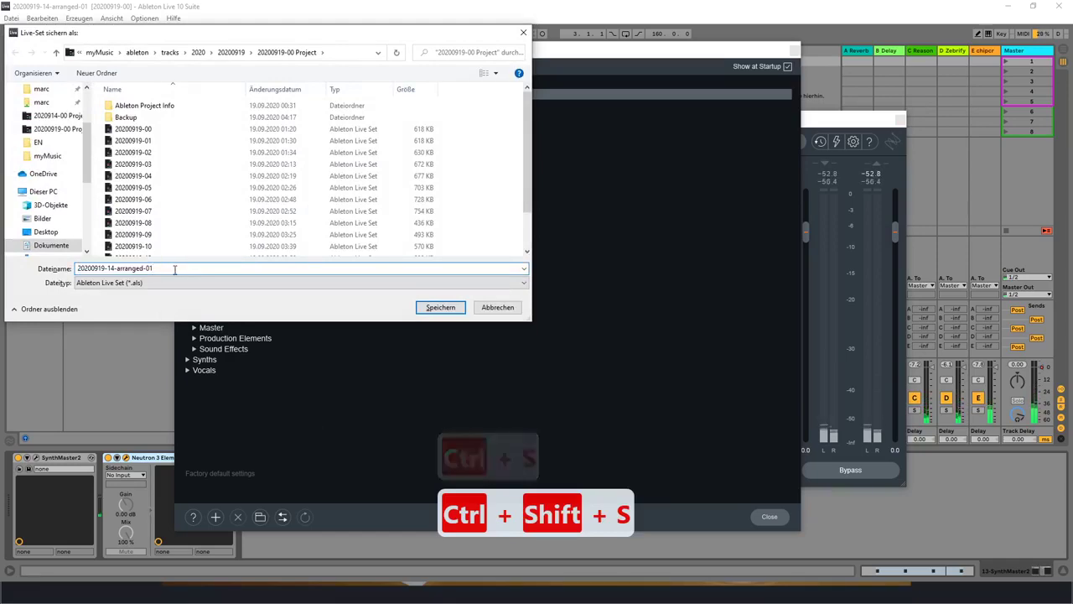
{"action": "type", "text": "-master"}
{"action": "key", "text": "Return"}
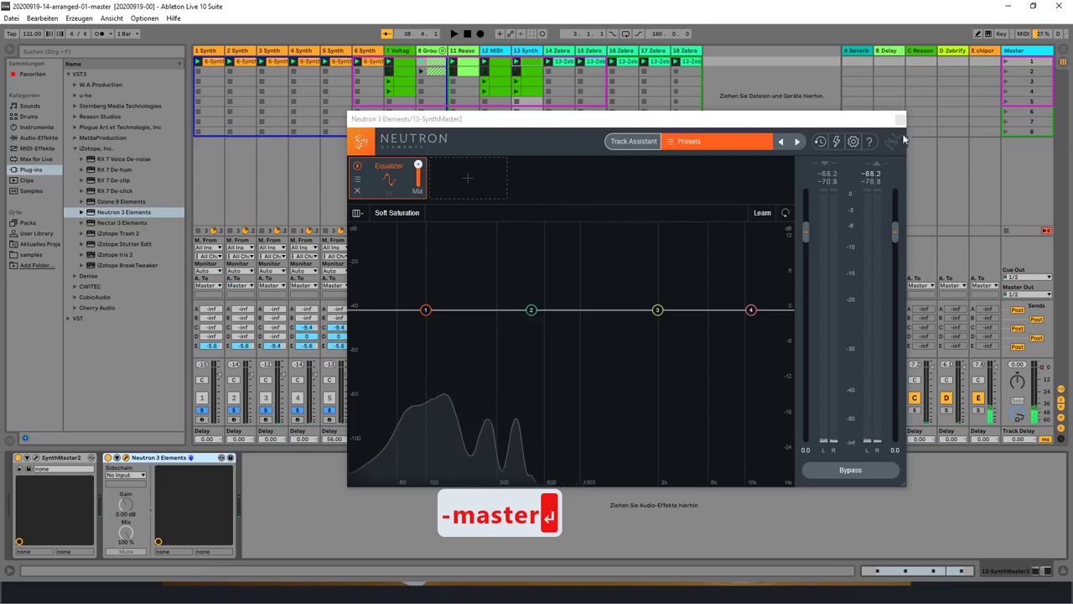
Step: Play scene 1, audition the Electric Bass presets in the 13 Synth track's Neutron 3 Elements and settle on Picked Electric Bass
{"action": "left_click", "coordinate": [899, 120]}
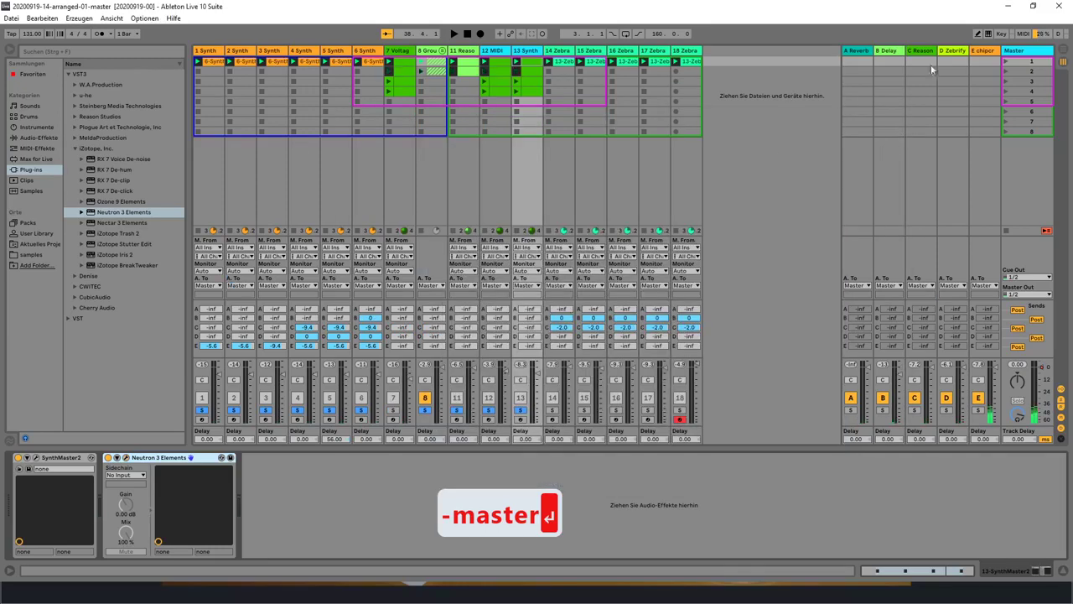
{"action": "left_click", "coordinate": [1003, 62]}
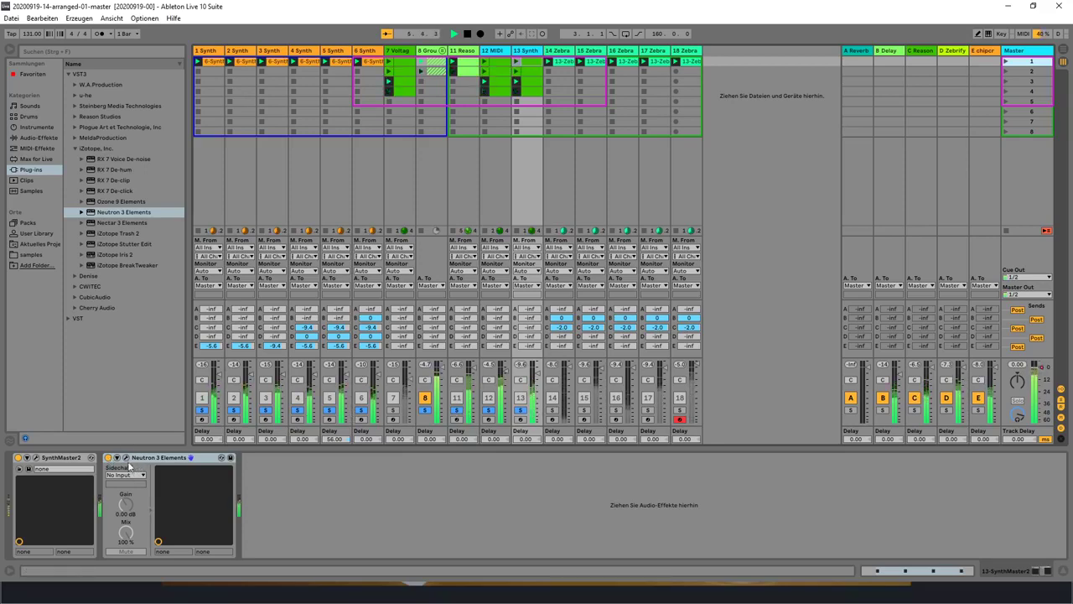
{"action": "left_click", "coordinate": [126, 458]}
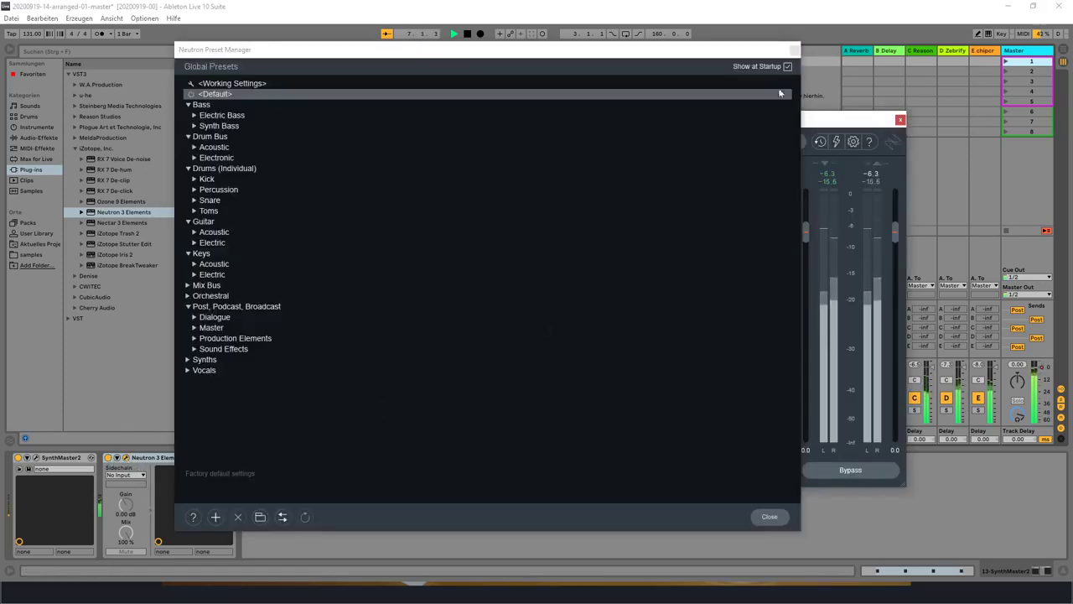
{"action": "left_click", "coordinate": [797, 47]}
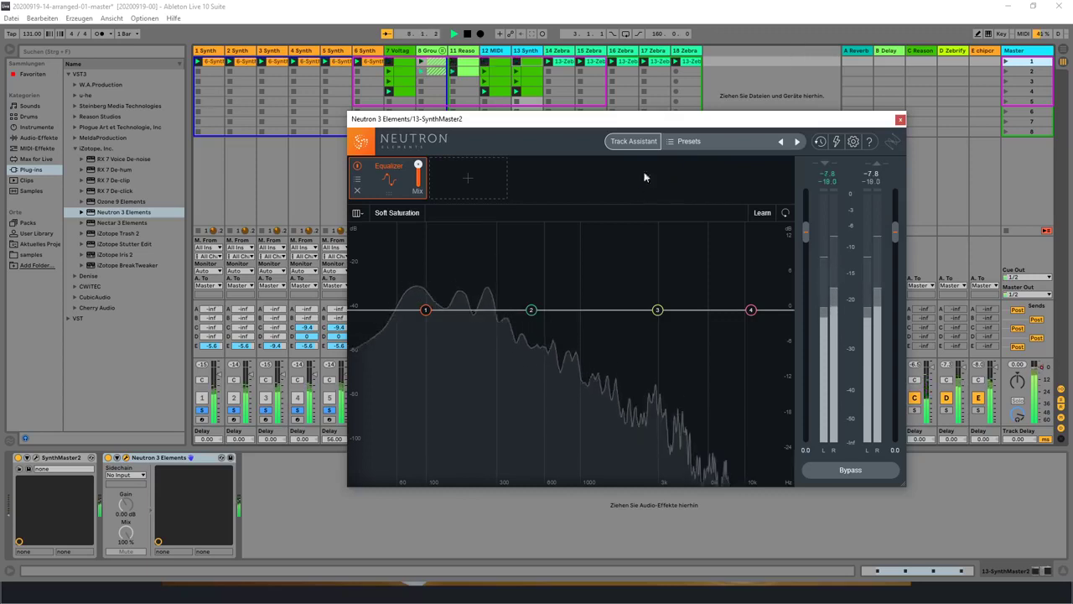
{"action": "left_click", "coordinate": [699, 143]}
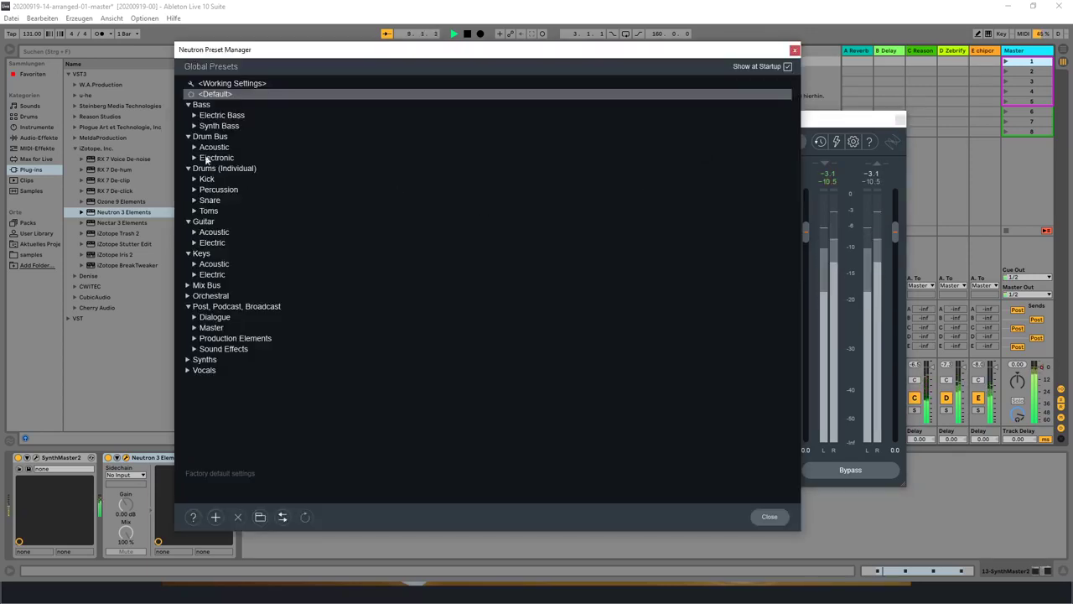
{"action": "left_click", "coordinate": [194, 115]}
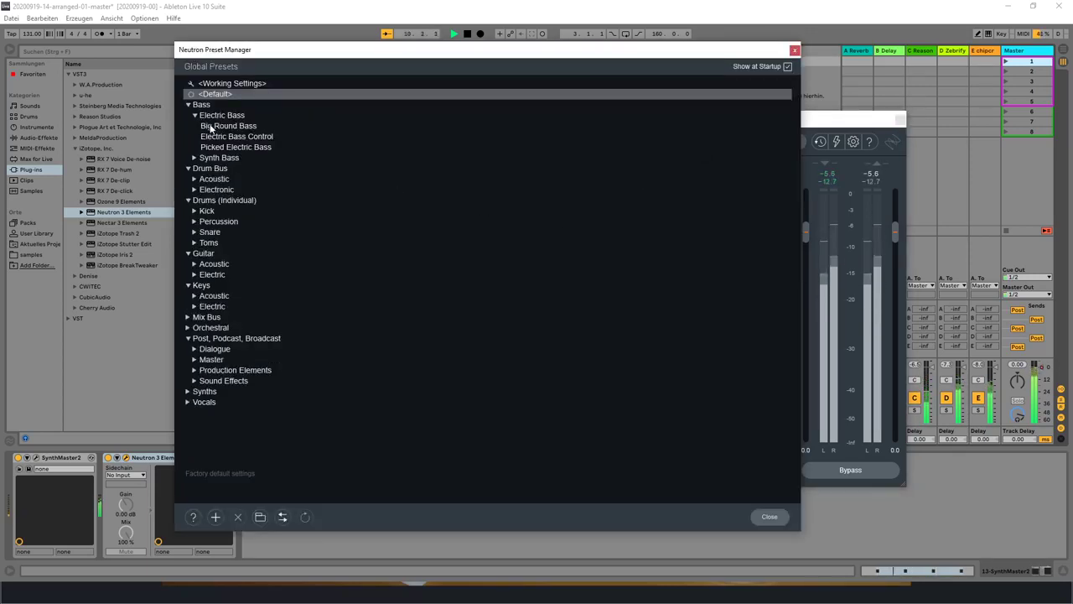
{"action": "left_click", "coordinate": [213, 128]}
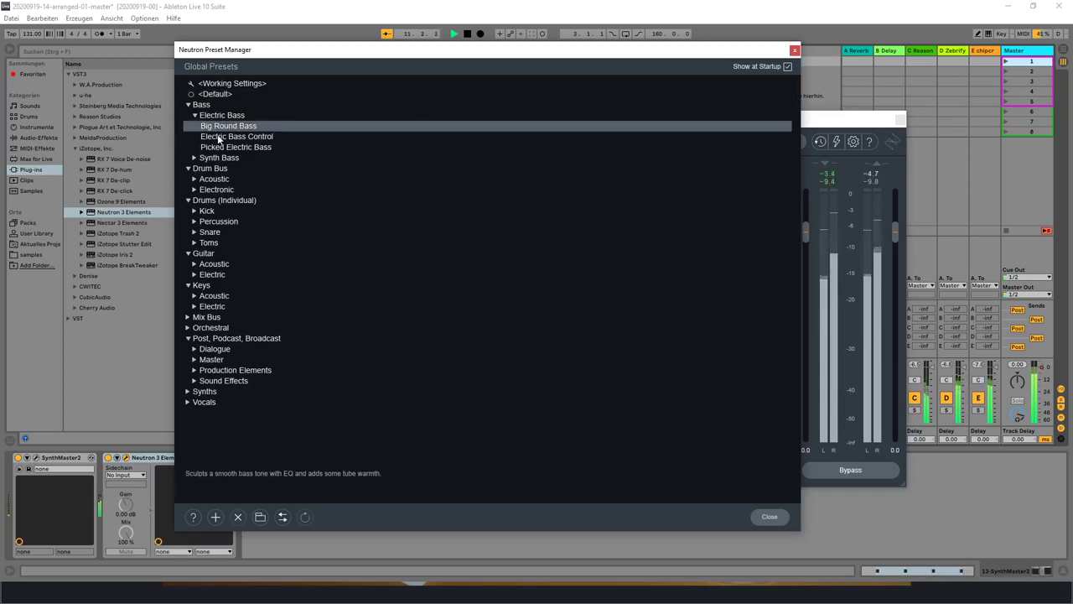
{"action": "left_click", "coordinate": [220, 137]}
{"action": "left_click", "coordinate": [226, 147]}
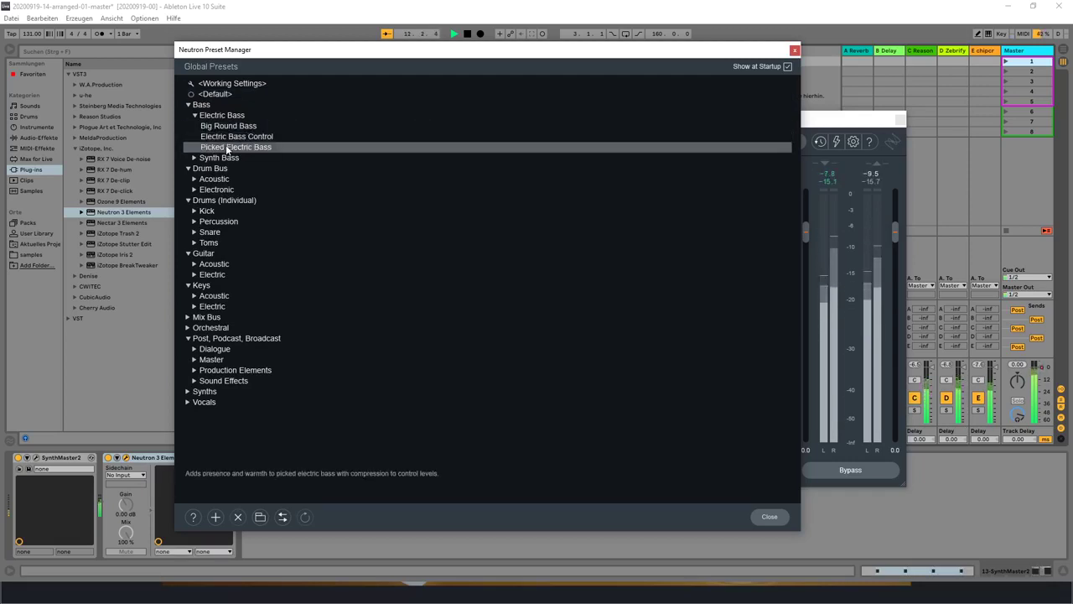
{"action": "left_click", "coordinate": [795, 52]}
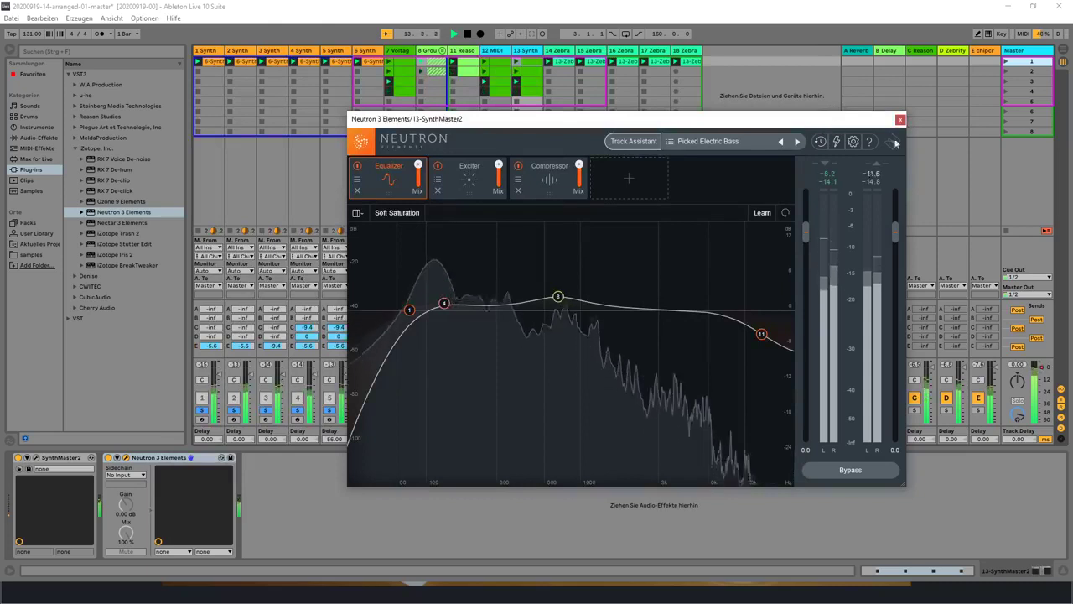
{"action": "left_click", "coordinate": [900, 119]}
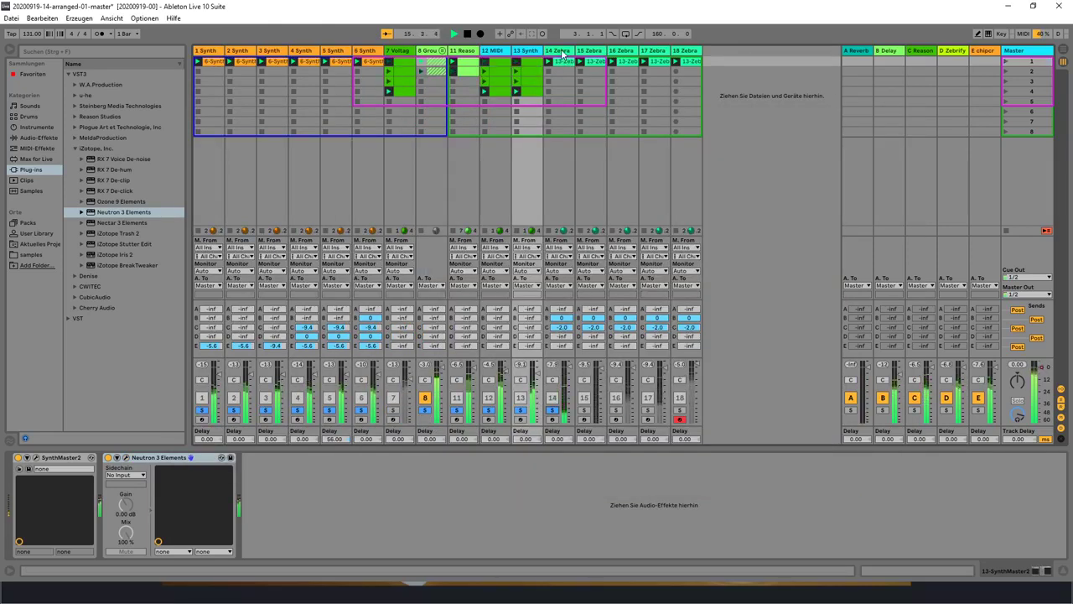
Step: Add Neutron 3 Elements to the 14 Zebra2 track and try the Basic Organ preset from the acoustic Keys group
{"action": "left_click", "coordinate": [560, 51]}
{"action": "left_click_drag", "start_coordinate": [145, 213], "coordinate": [319, 450]}
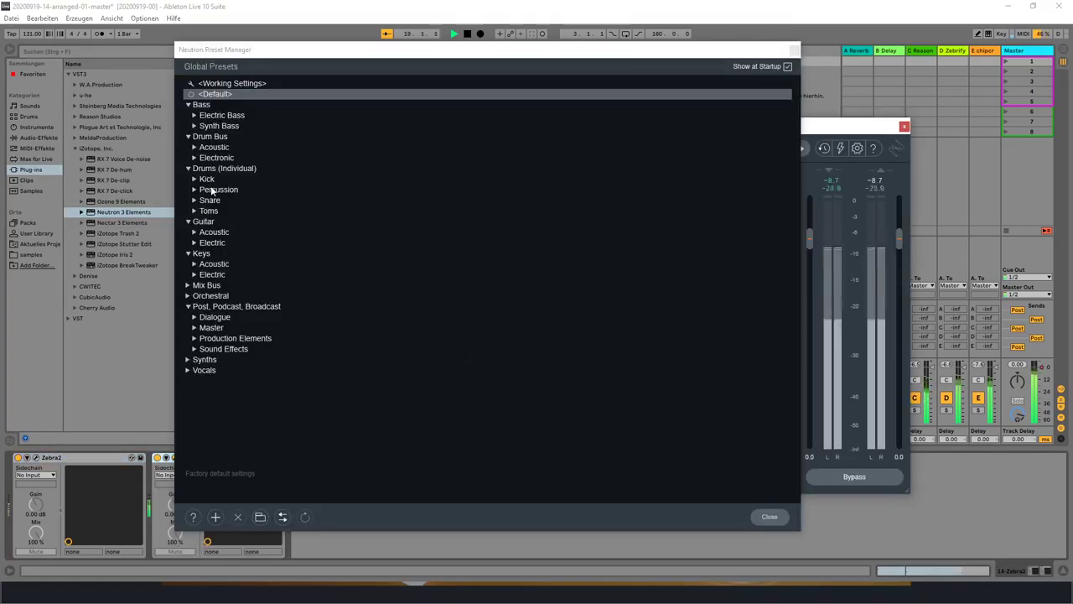
{"action": "left_click", "coordinate": [194, 264]}
{"action": "left_click", "coordinate": [219, 275]}
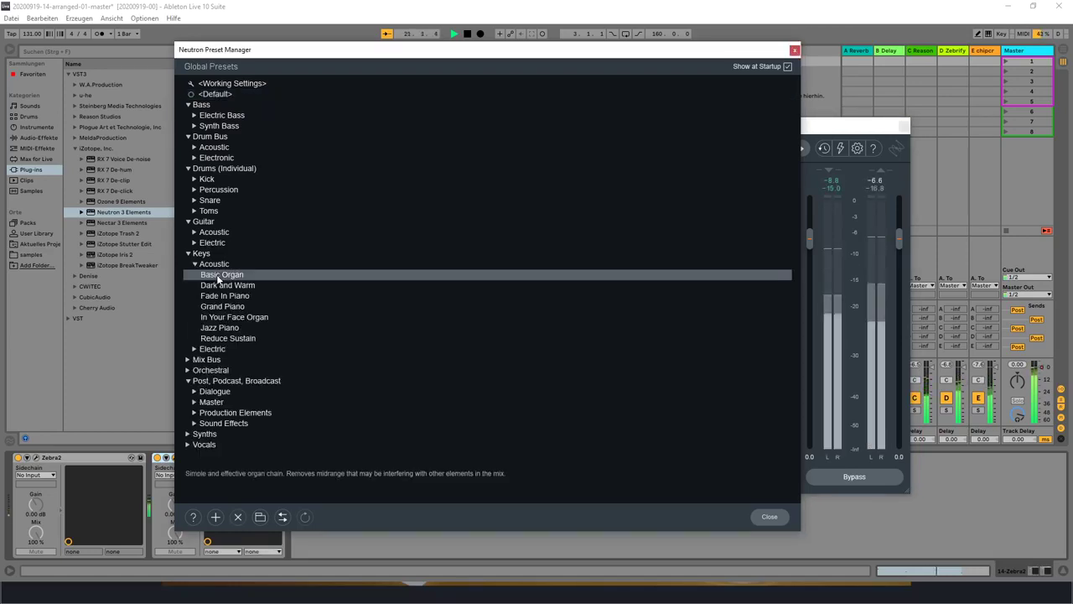
Step: Audition more acoustic Keys presets on the 14 Zebra2 track, settle on In Your Face Organ and lower Neutron's output gain to -2.1 dB
{"action": "left_click", "coordinate": [224, 285]}
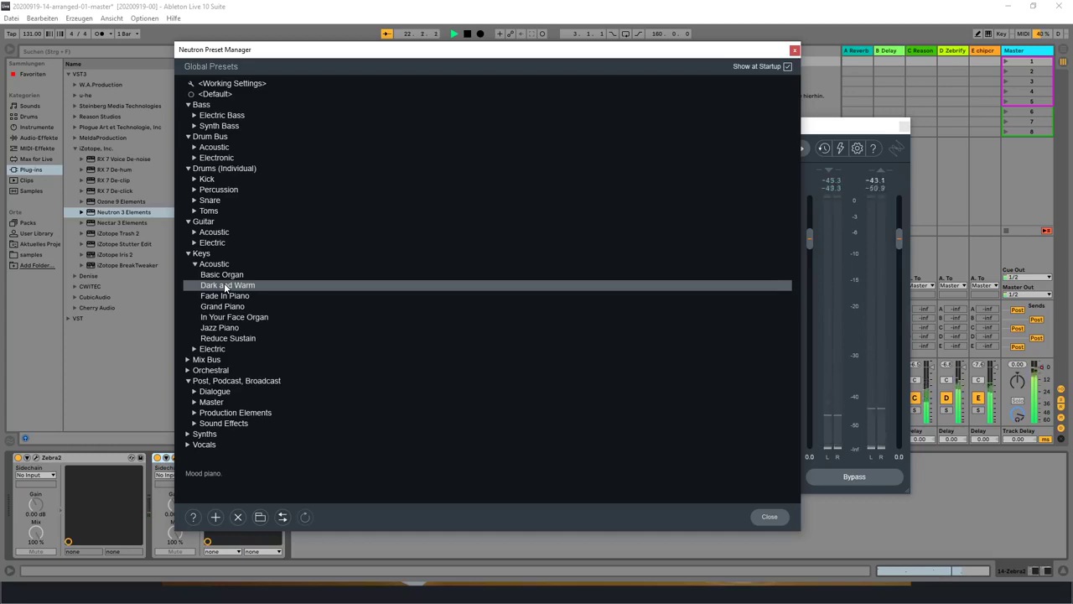
{"action": "left_click", "coordinate": [224, 297]}
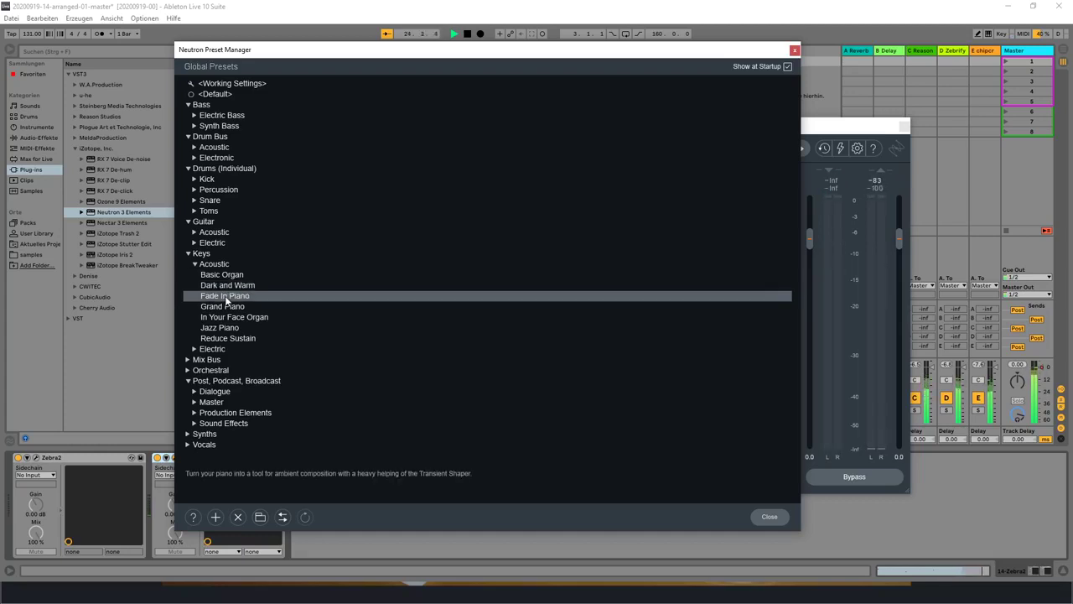
{"action": "left_click", "coordinate": [225, 307]}
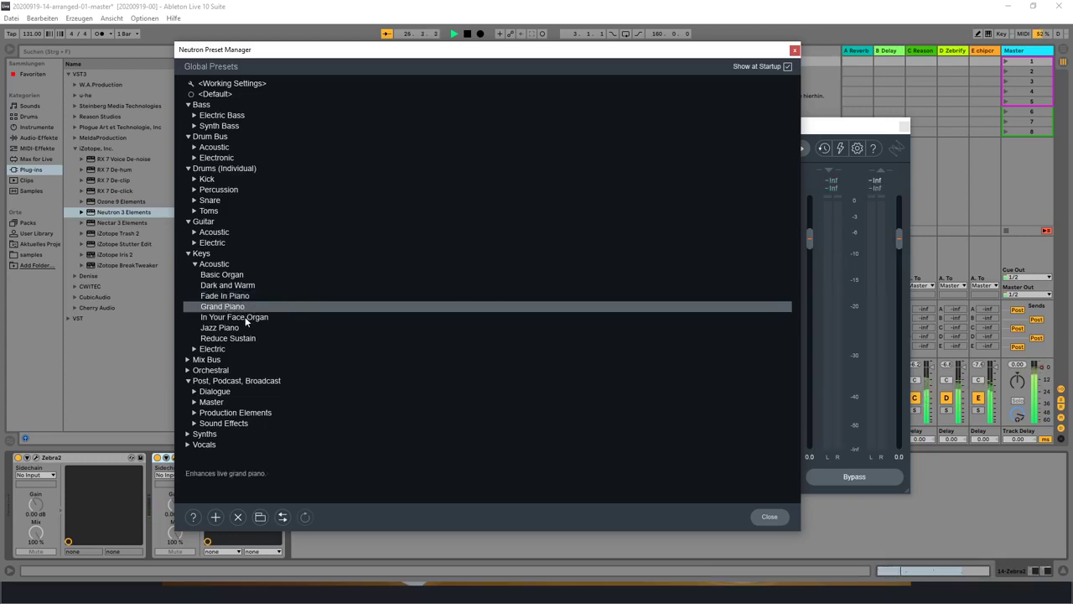
{"action": "left_click", "coordinate": [245, 318]}
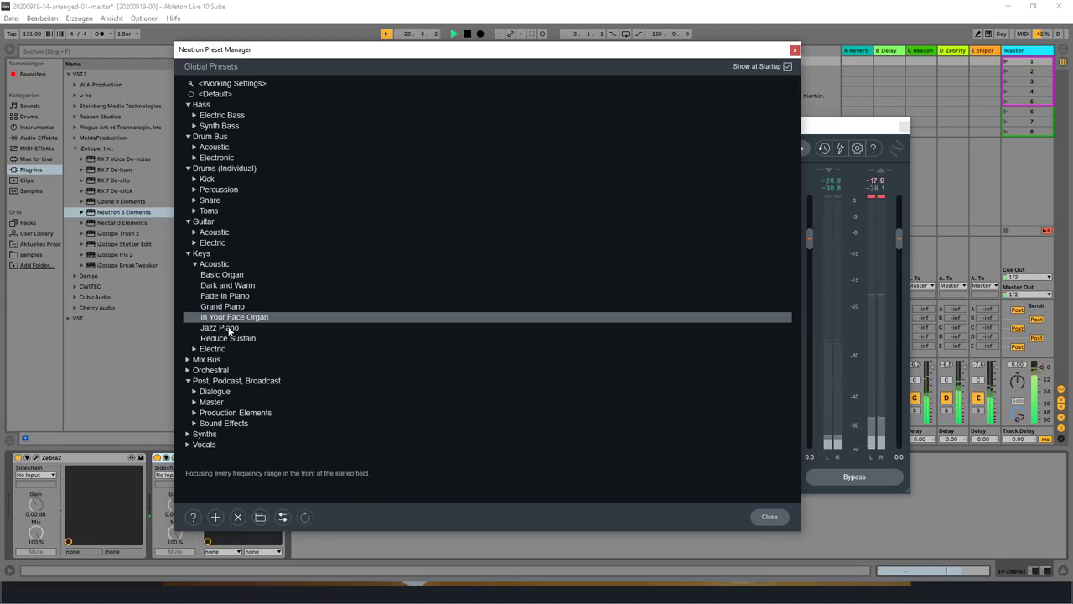
{"action": "left_click_drag", "start_coordinate": [902, 237], "coordinate": [900, 246]}
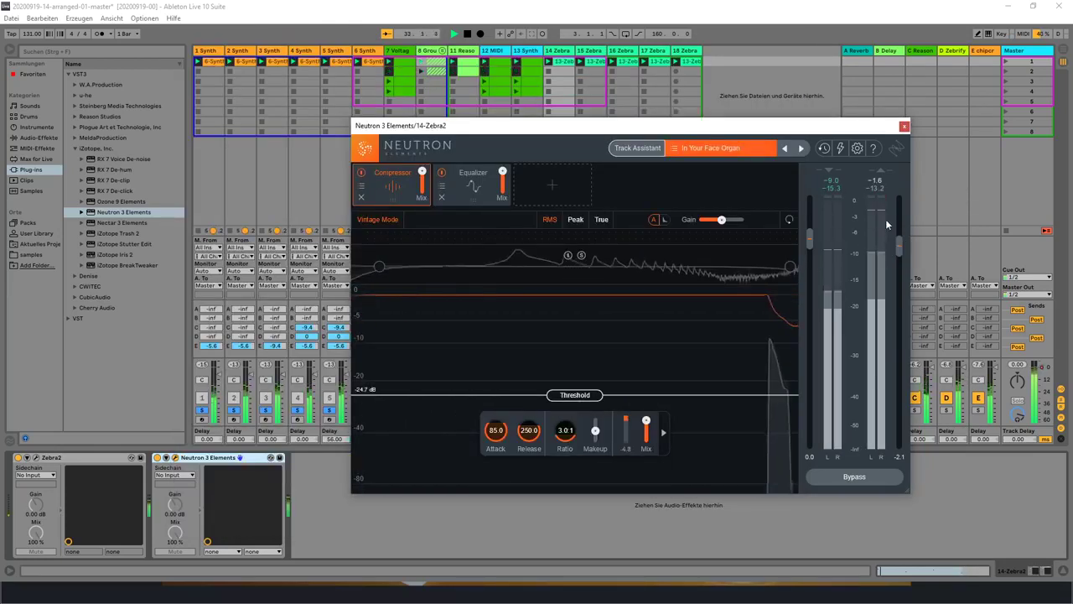
{"action": "left_click", "coordinate": [903, 126]}
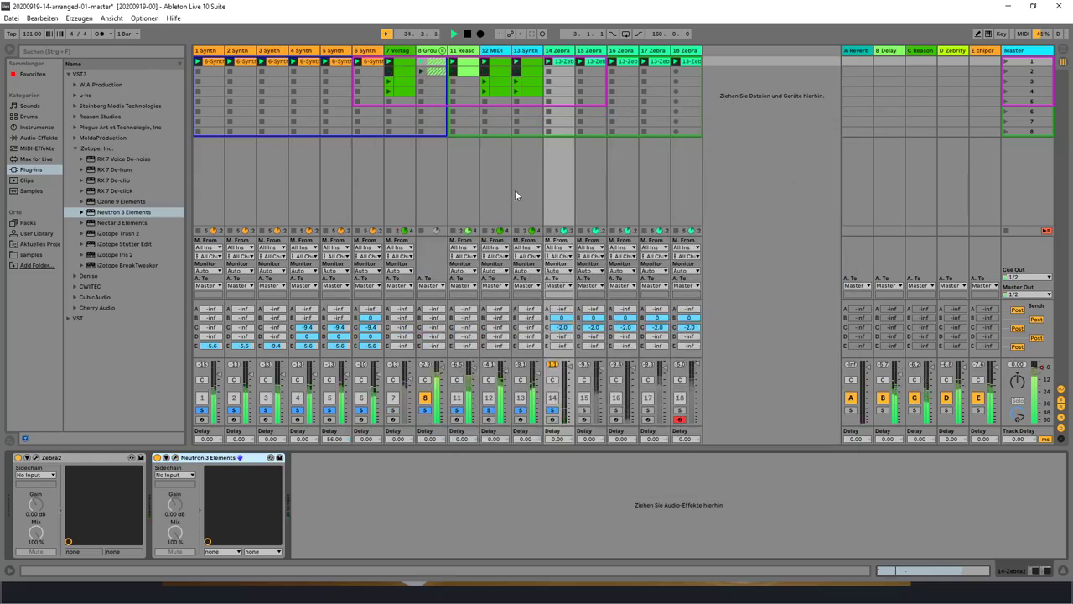
Step: Solo the 15 Zebra2 track and add Neutron 3 Elements to it with the acoustic Keys preset In Your Face Organ
{"action": "left_click", "coordinate": [584, 409]}
{"action": "left_click", "coordinate": [595, 51]}
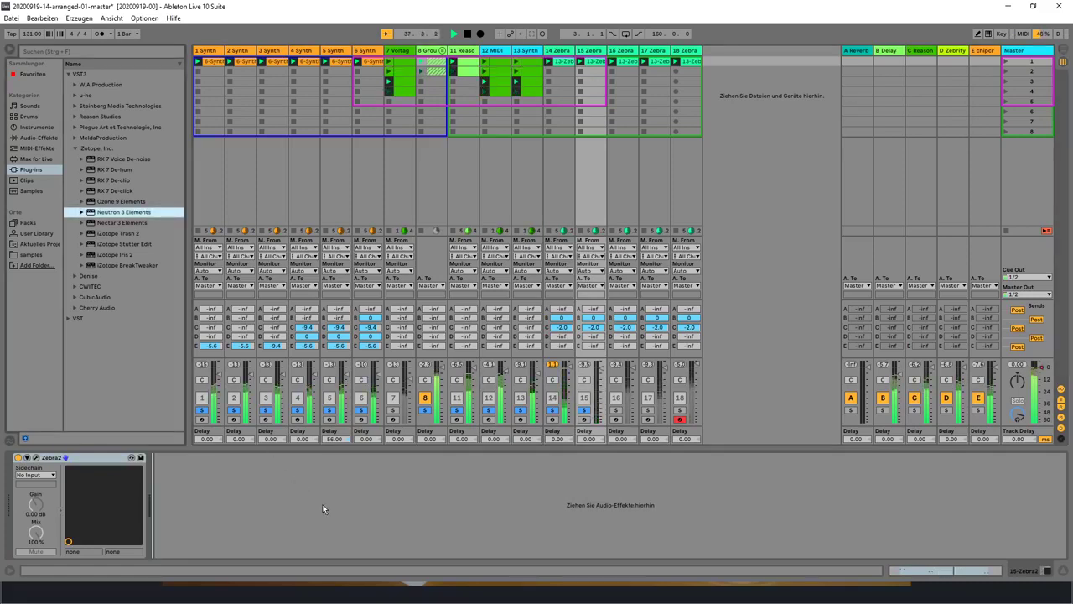
{"action": "key", "text": "Return"}
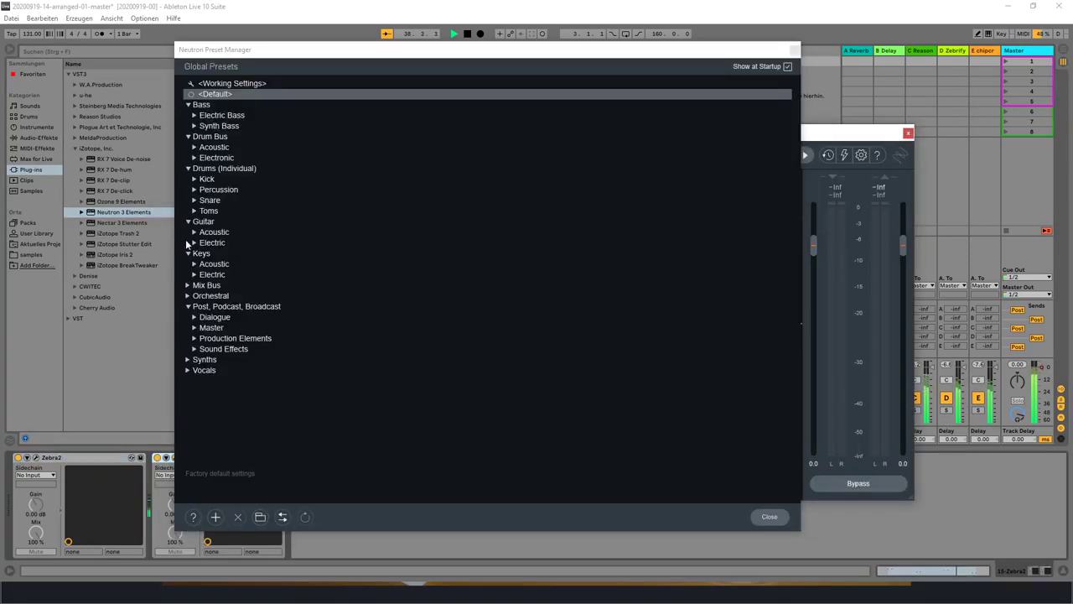
{"action": "left_click", "coordinate": [195, 264]}
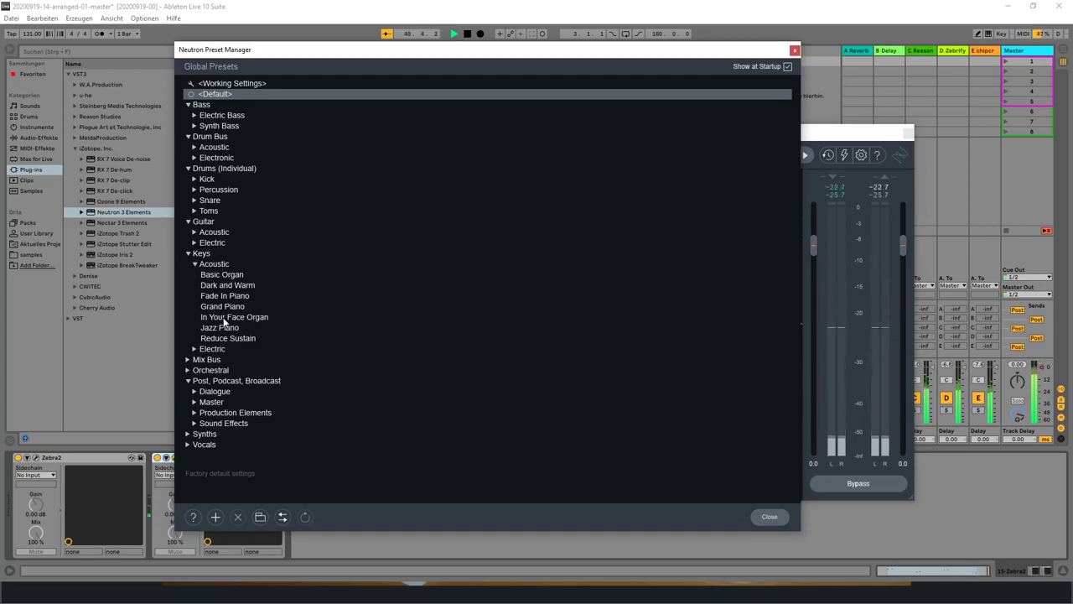
{"action": "left_click", "coordinate": [226, 318]}
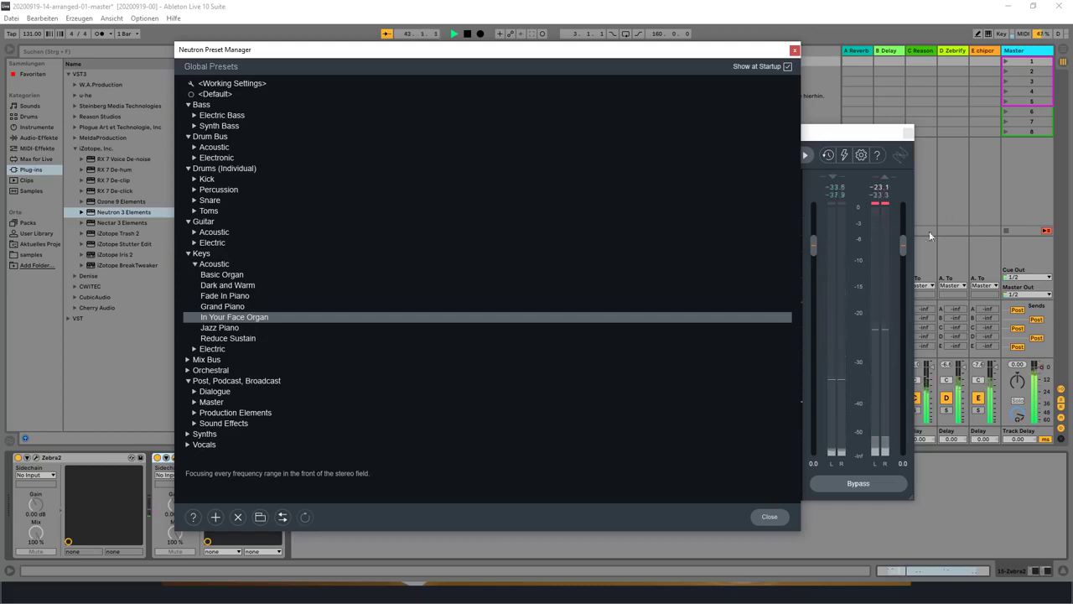
Step: Adjust the output gain of the 15 Zebra2 track's Neutron to -2.3 dB and close the plug-in window
{"action": "left_click_drag", "start_coordinate": [906, 246], "coordinate": [905, 253]}
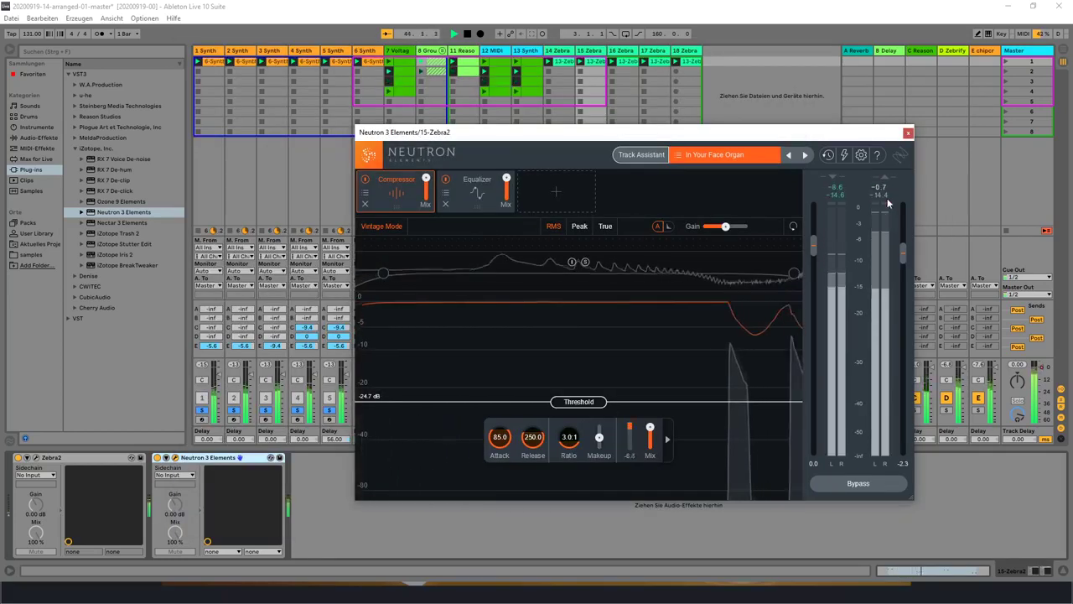
{"action": "left_click_drag", "start_coordinate": [904, 254], "coordinate": [903, 245]}
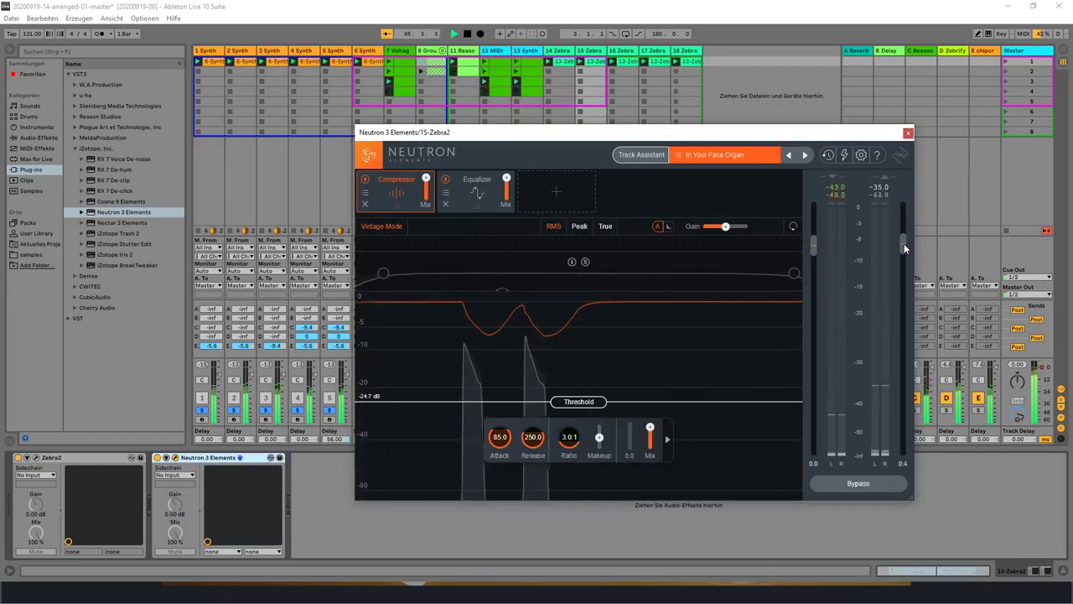
{"action": "left_click_drag", "start_coordinate": [904, 247], "coordinate": [906, 256]}
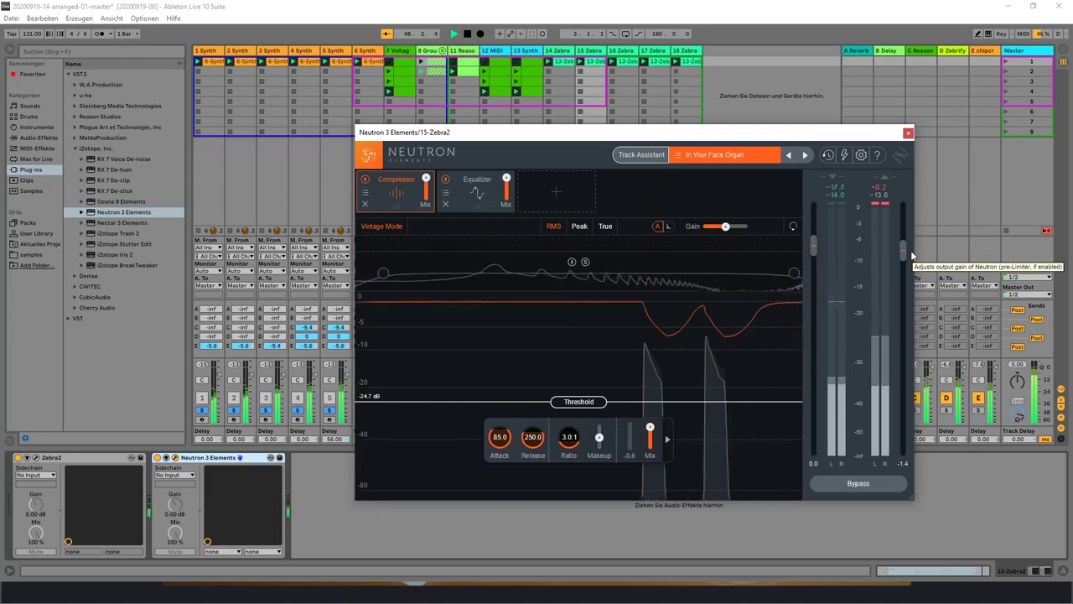
{"action": "left_click_drag", "start_coordinate": [903, 251], "coordinate": [903, 255]}
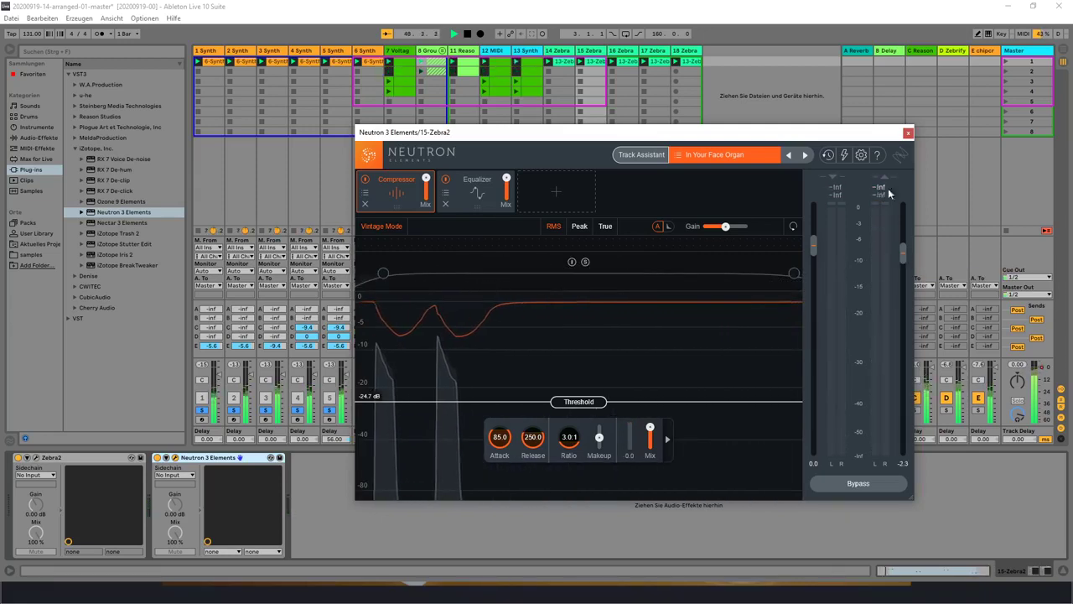
{"action": "left_click", "coordinate": [908, 134]}
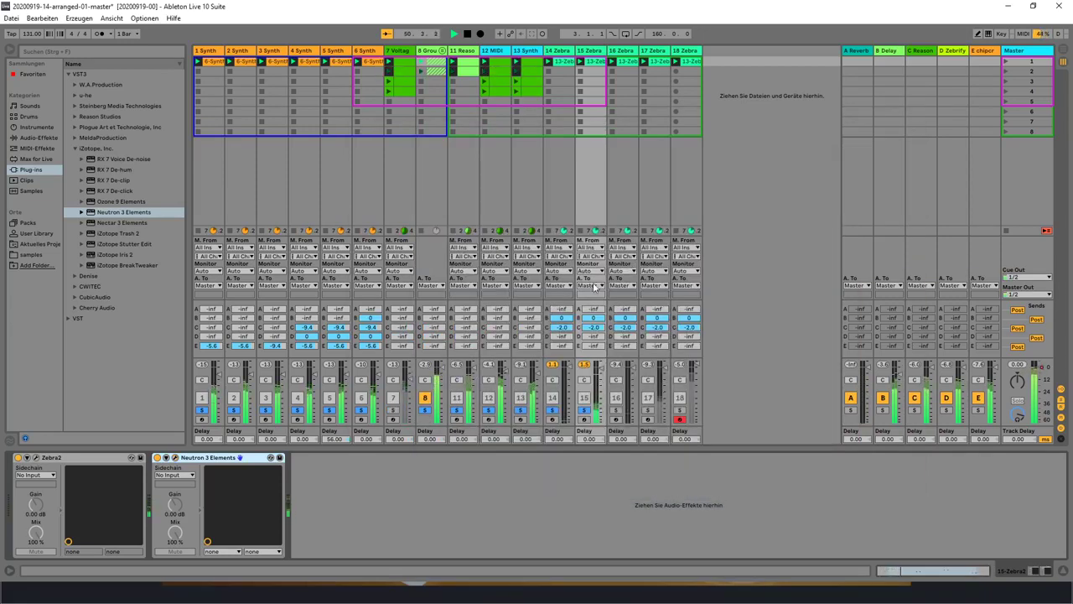
Step: Add Neutron 3 Elements to the 16 Zebra2 track and load the In Your Face Organ preset from the acoustic Keys group
{"action": "left_click", "coordinate": [622, 52]}
{"action": "left_click", "coordinate": [153, 212]}
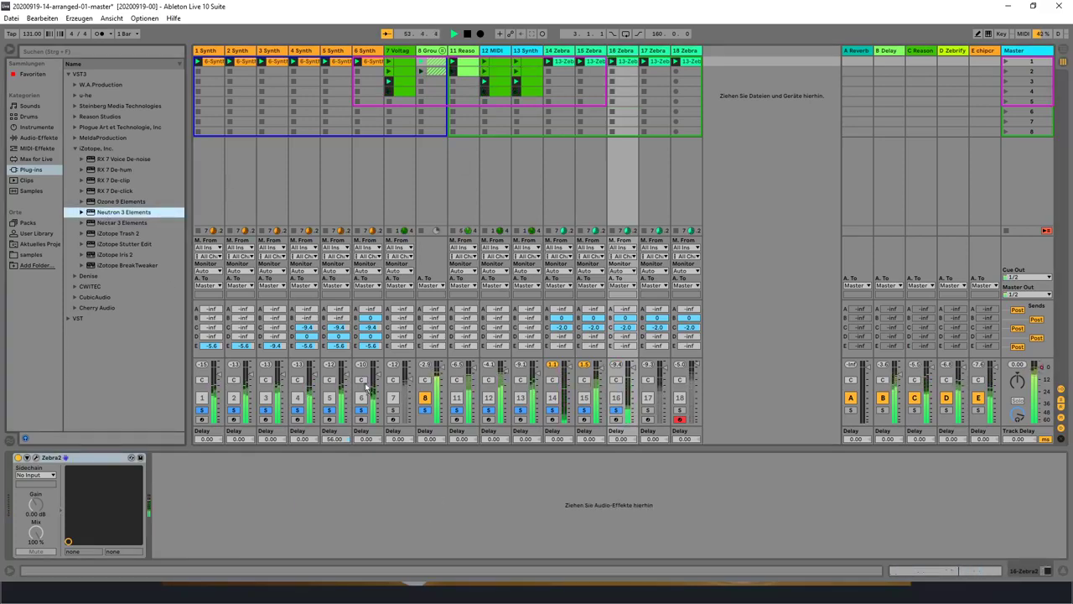
{"action": "left_click_drag", "start_coordinate": [367, 387], "coordinate": [436, 541]}
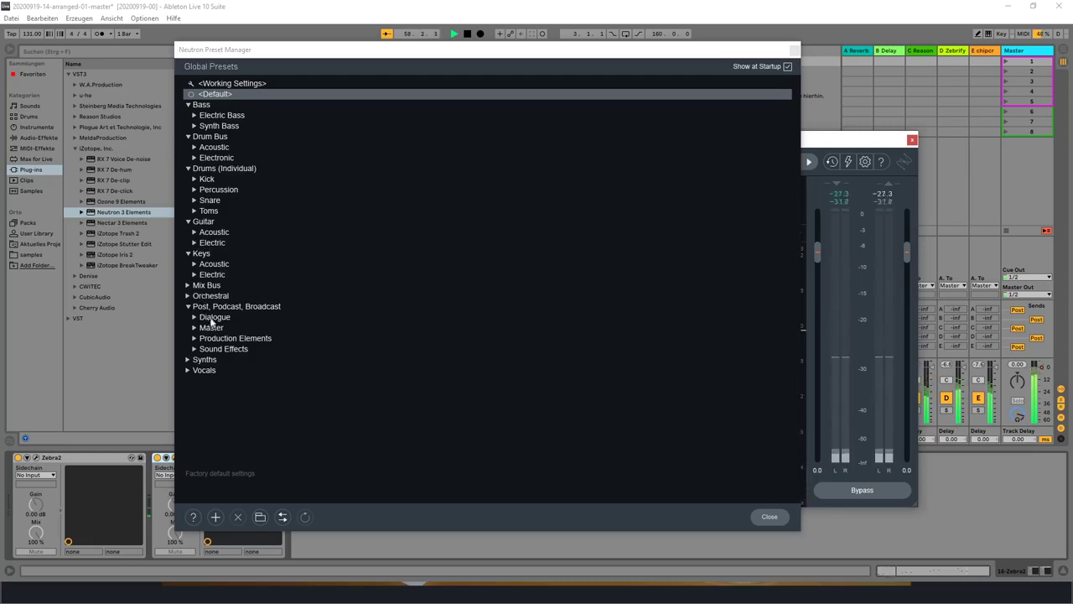
{"action": "left_click", "coordinate": [193, 265]}
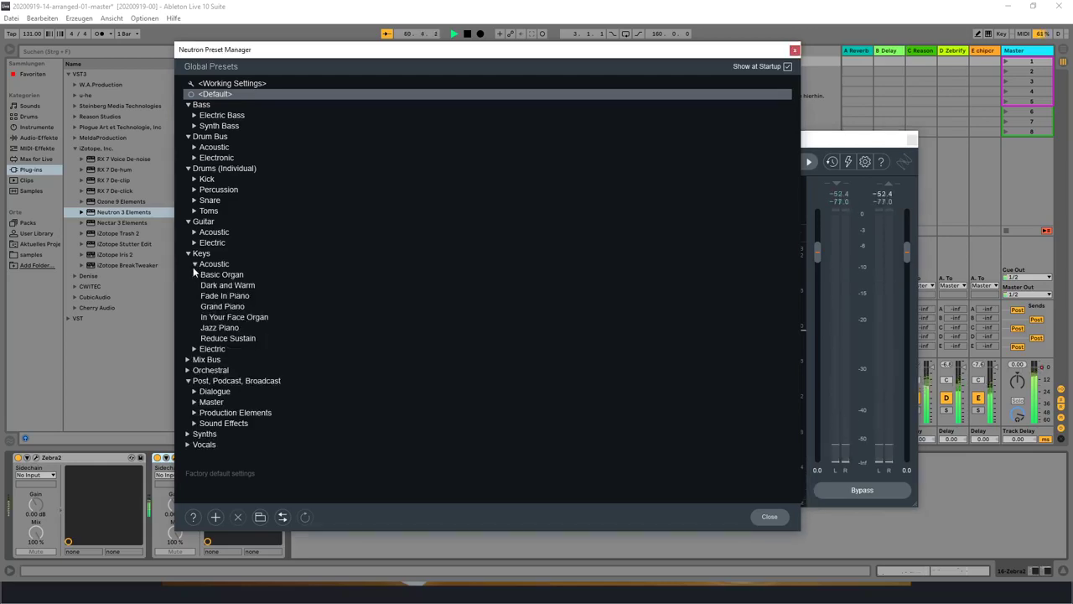
{"action": "left_click", "coordinate": [219, 318]}
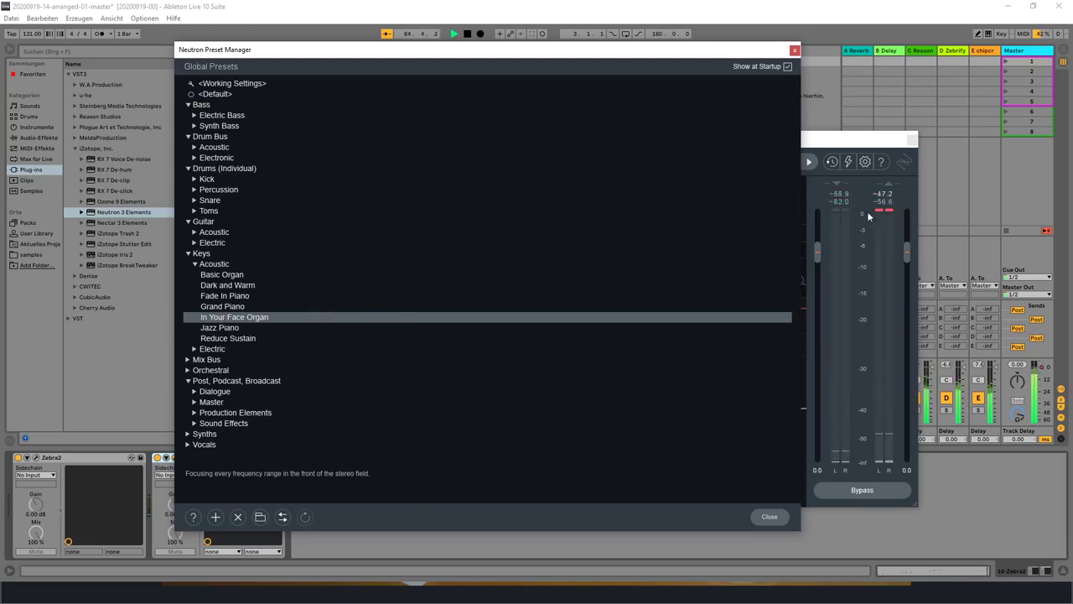
Step: Lower the output gain of the 16 Zebra2 track's Neutron to -3.5 dB and close the plug-in window
{"action": "left_click", "coordinate": [907, 253]}
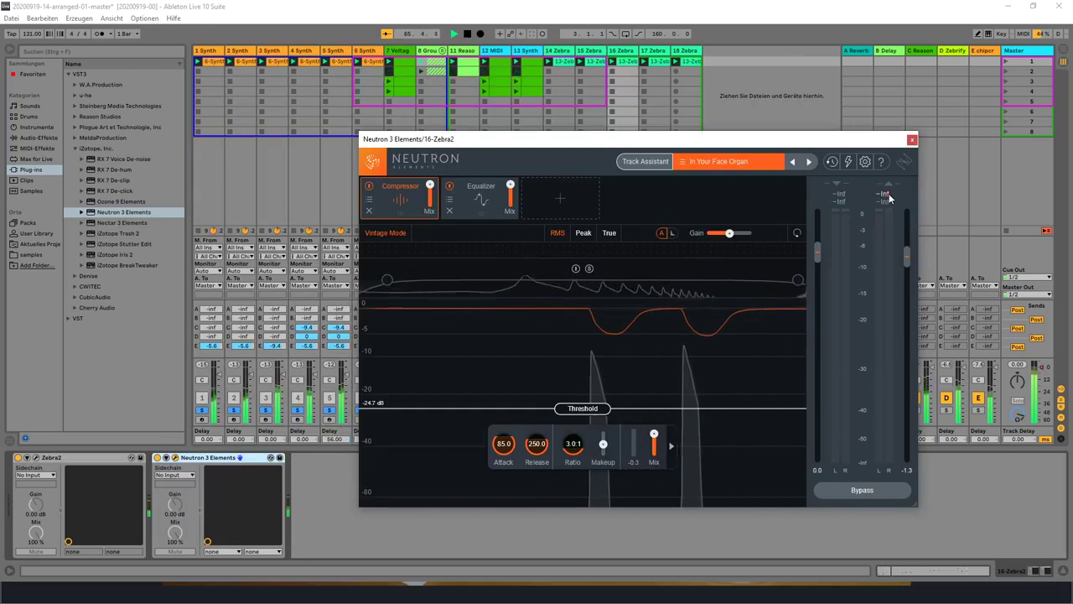
{"action": "left_click", "coordinate": [703, 162]}
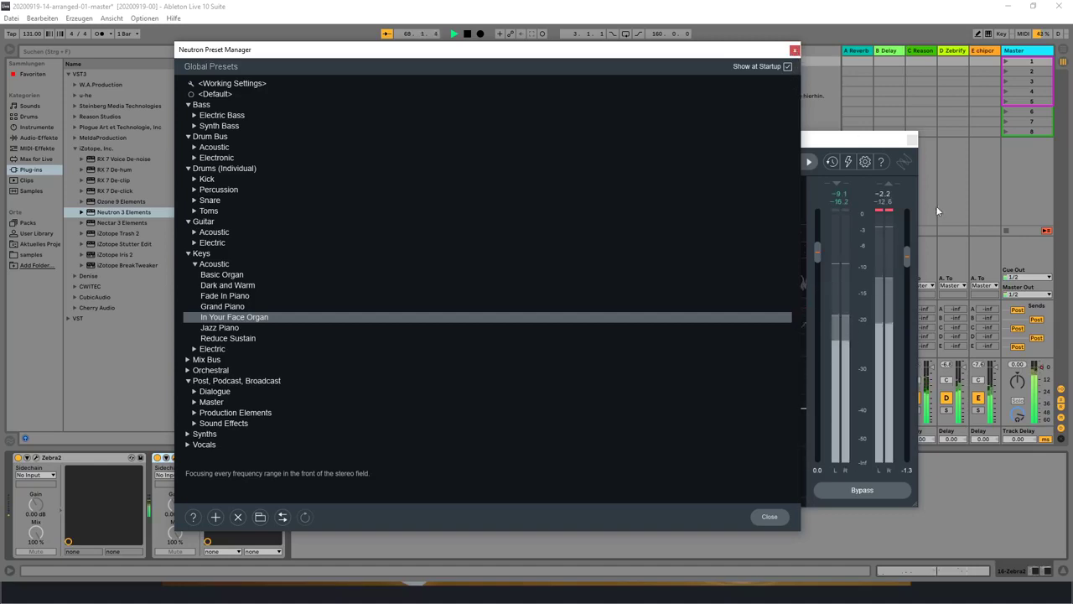
{"action": "key", "text": "Escape"}
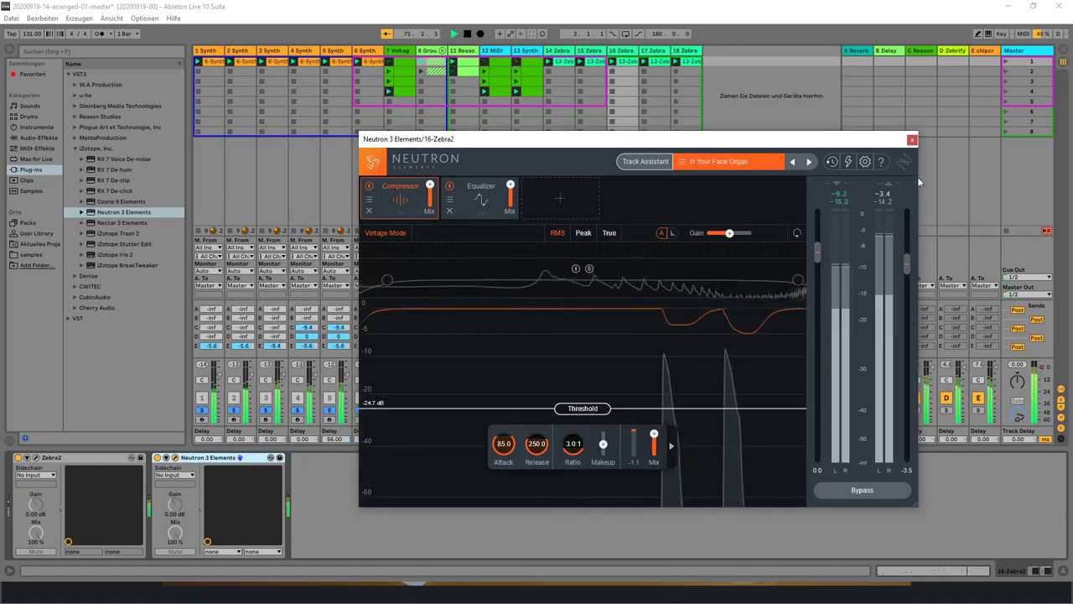
{"action": "left_click", "coordinate": [912, 139]}
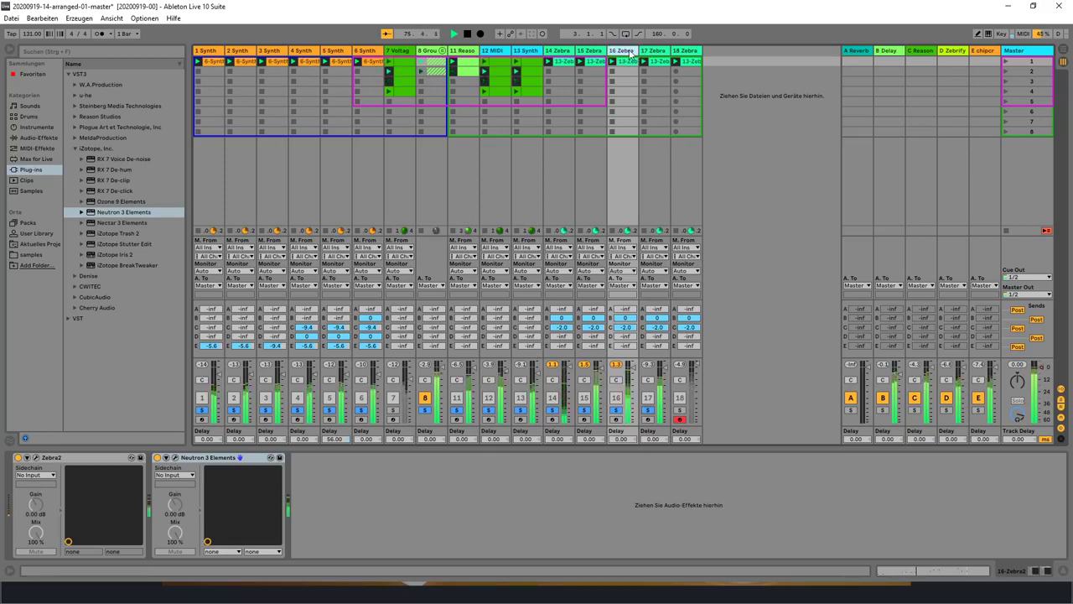
Step: Add Neutron 3 Elements to the 17 Zebra2 track and load the In Your Face Organ preset from the acoustic Keys group
{"action": "left_click", "coordinate": [656, 52]}
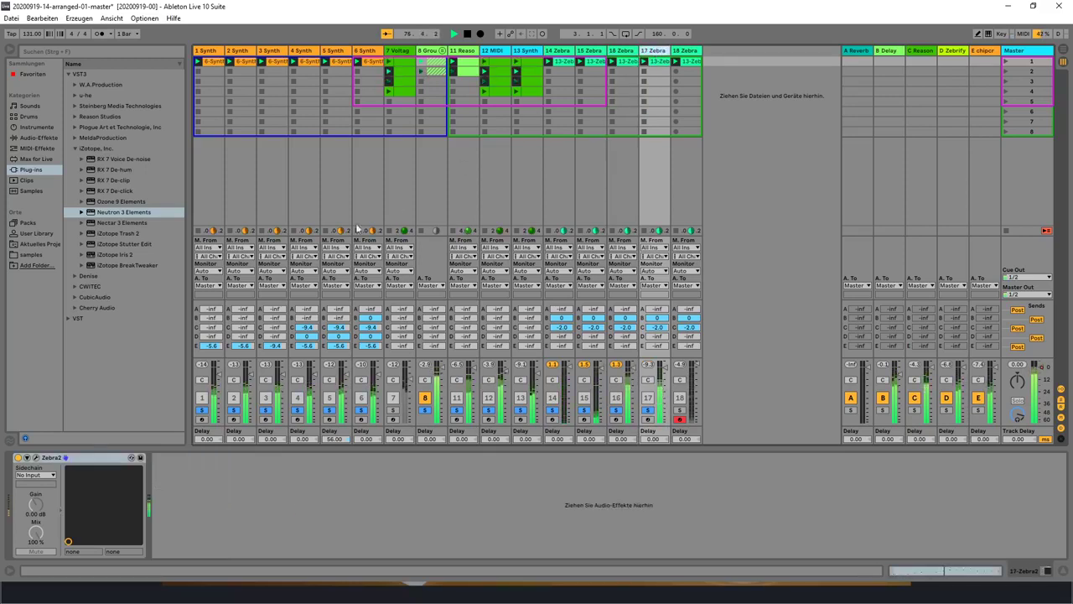
{"action": "left_click", "coordinate": [105, 211]}
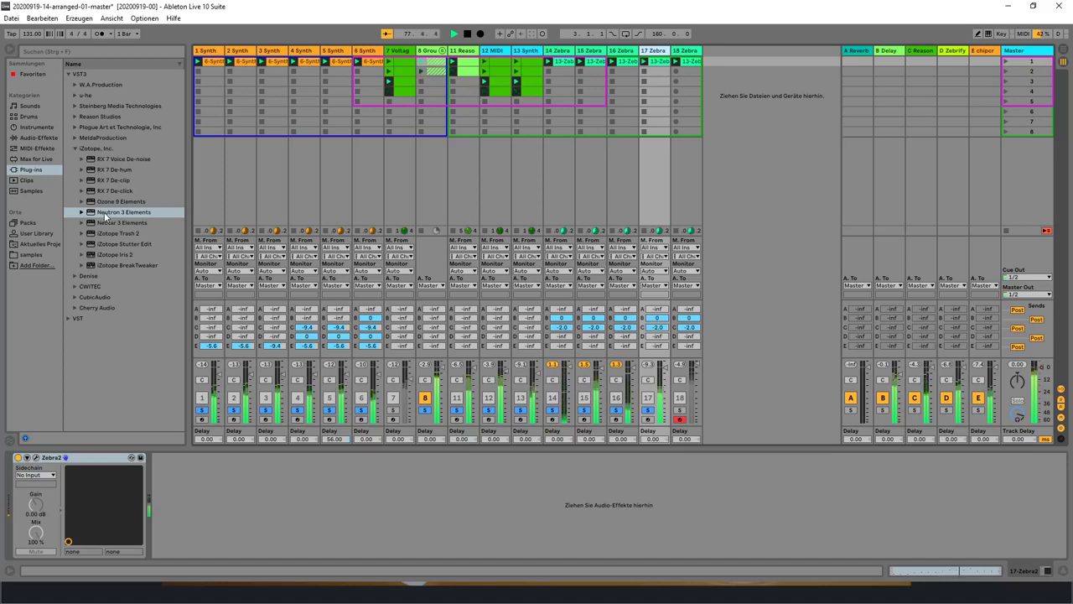
{"action": "key", "text": "Return"}
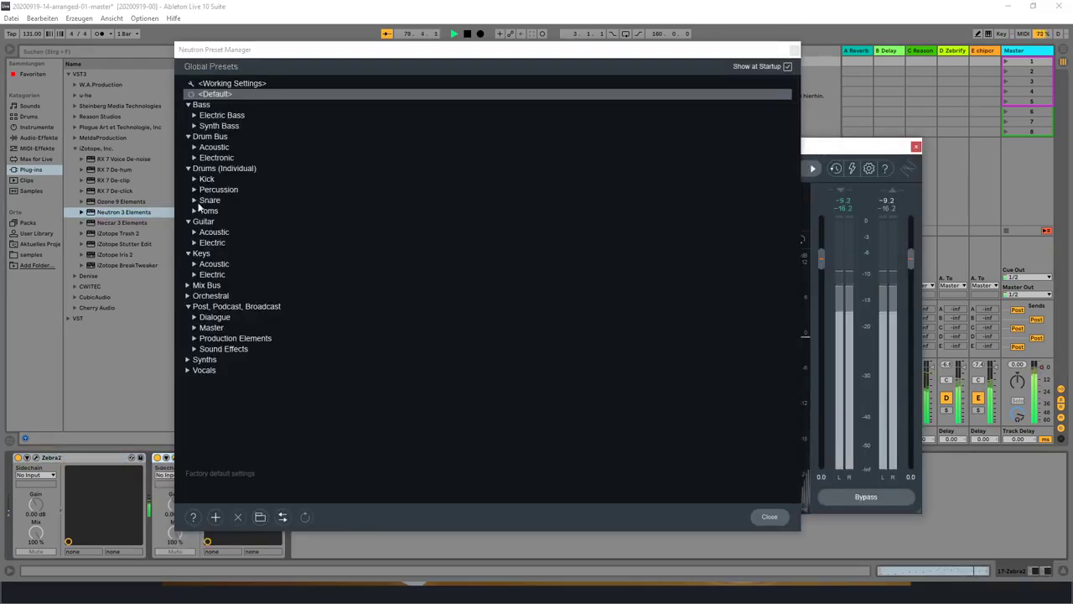
{"action": "left_click", "coordinate": [202, 253]}
{"action": "left_click", "coordinate": [194, 264]}
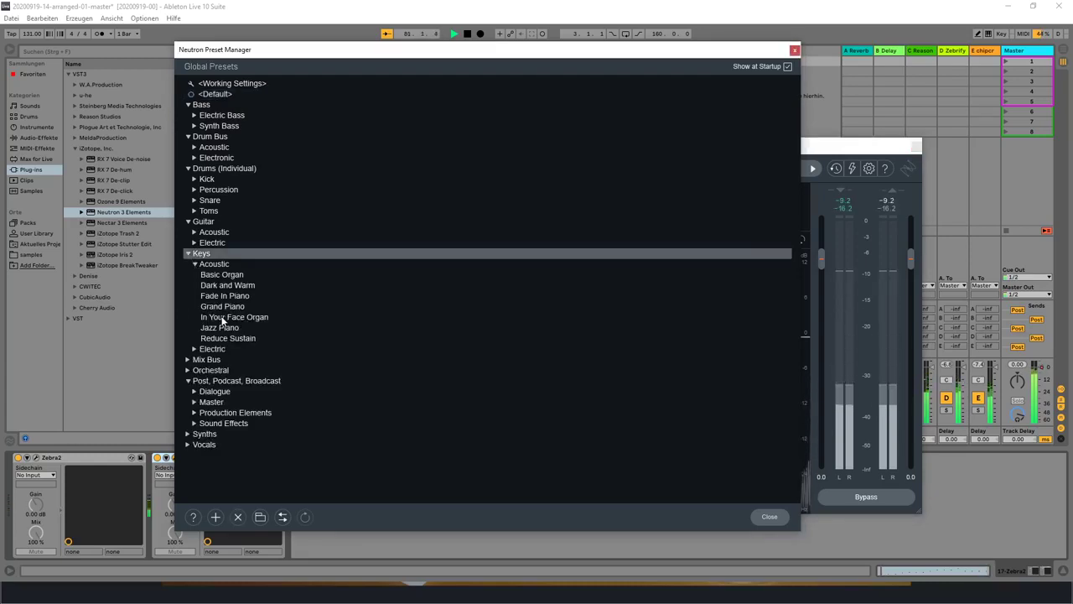
{"action": "left_click", "coordinate": [270, 316]}
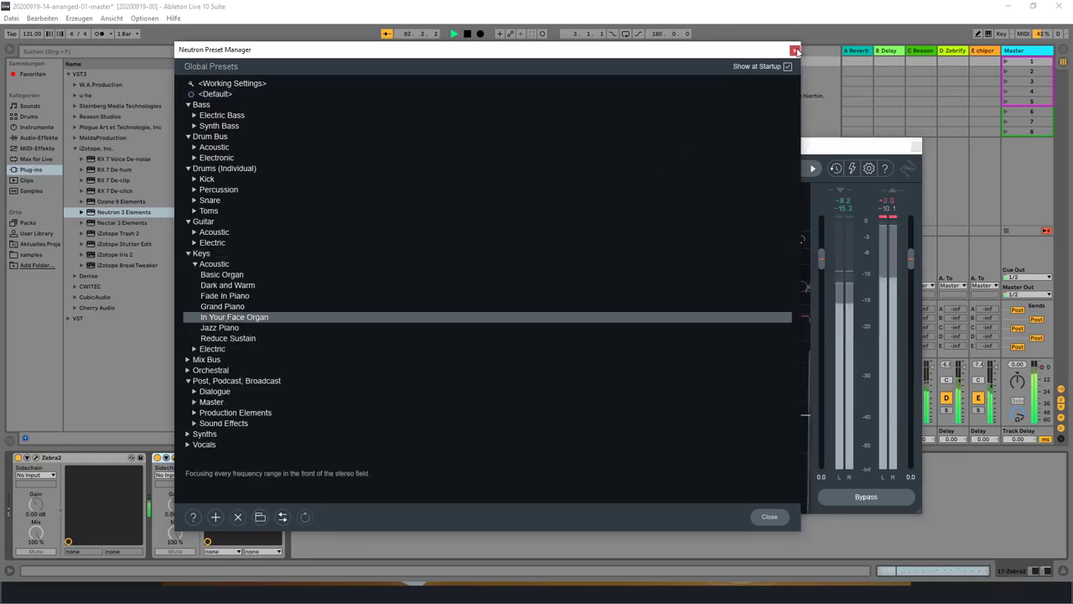
Step: Leave the preset manager, lower the output gain of the 17 Zebra2 track's Neutron to -1.4 dB and close the plug-in window
{"action": "left_click", "coordinate": [794, 51]}
{"action": "left_click_drag", "start_coordinate": [908, 253], "coordinate": [912, 263]}
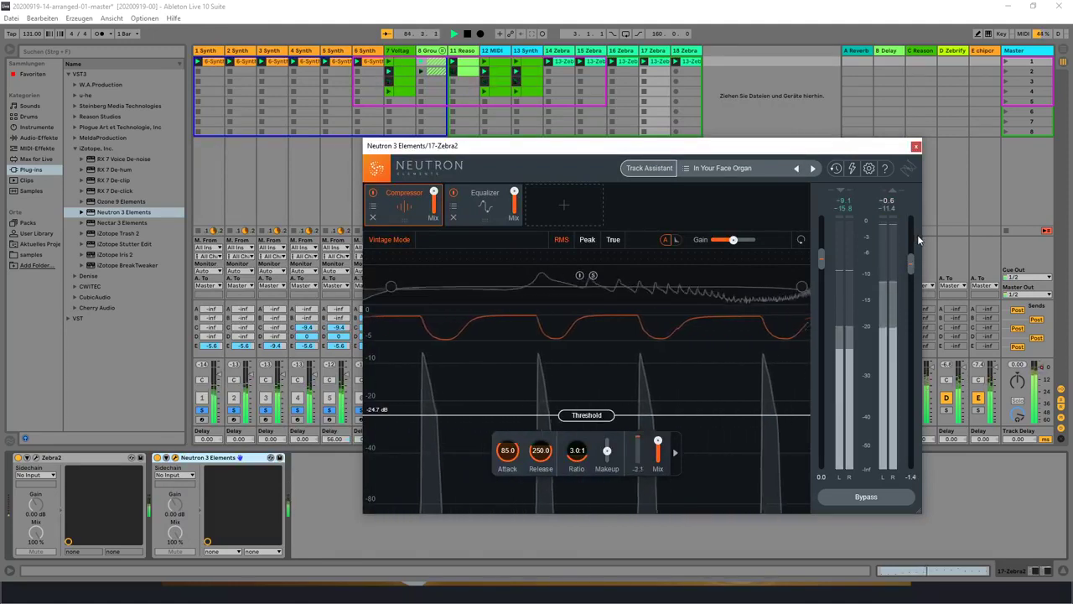
{"action": "left_click", "coordinate": [916, 146]}
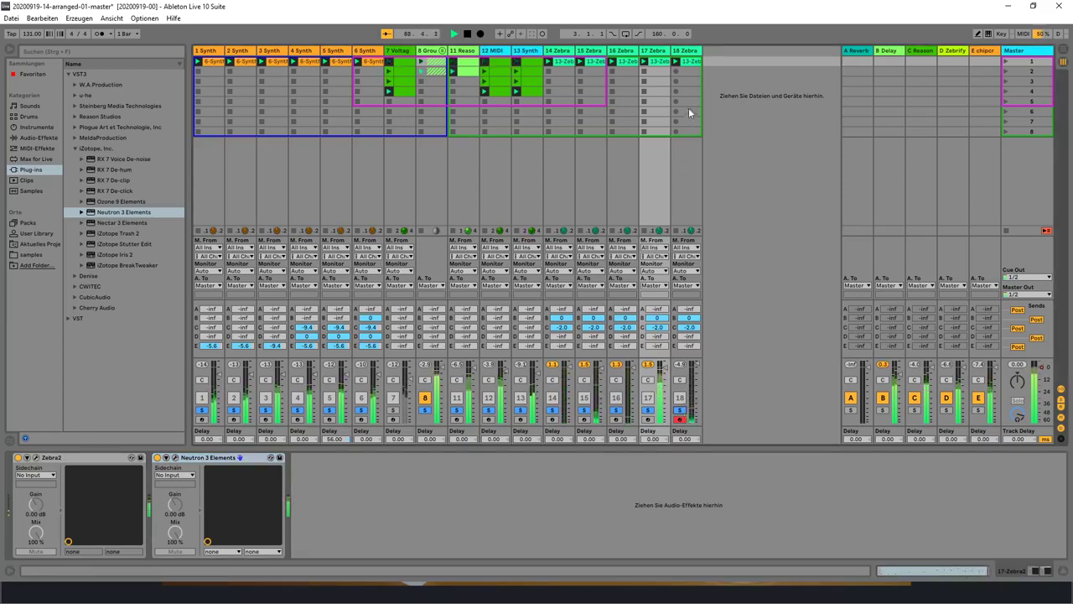
Step: Add Neutron 3 Elements to the 18 Zebra2 track and load the Add Aggression preset from the electric Keys group
{"action": "left_click", "coordinate": [671, 72]}
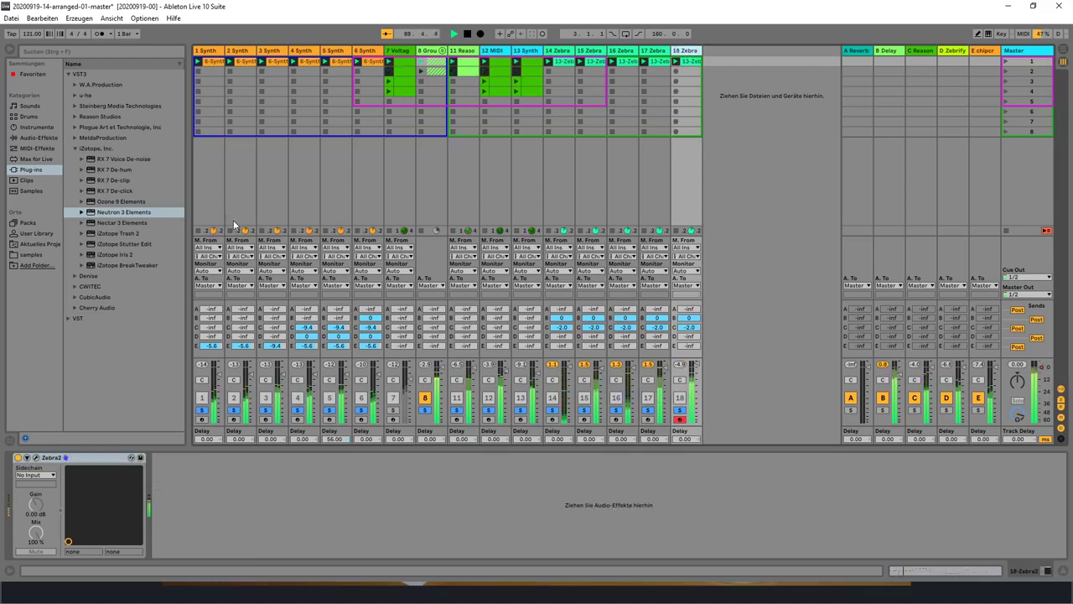
{"action": "left_click_drag", "start_coordinate": [137, 216], "coordinate": [180, 339]}
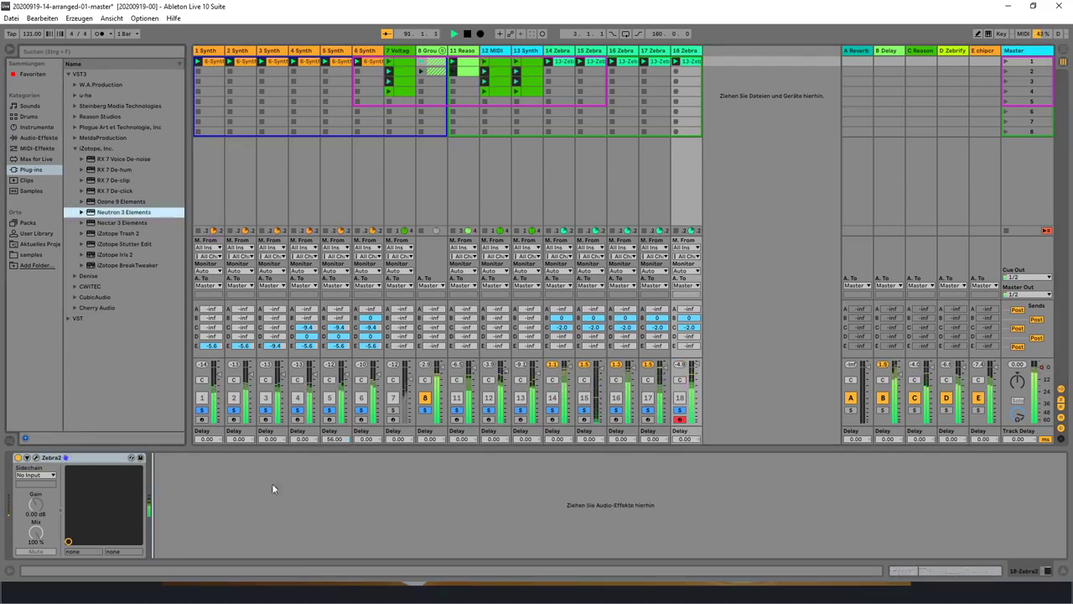
{"action": "left_click_drag", "start_coordinate": [341, 360], "coordinate": [361, 371]}
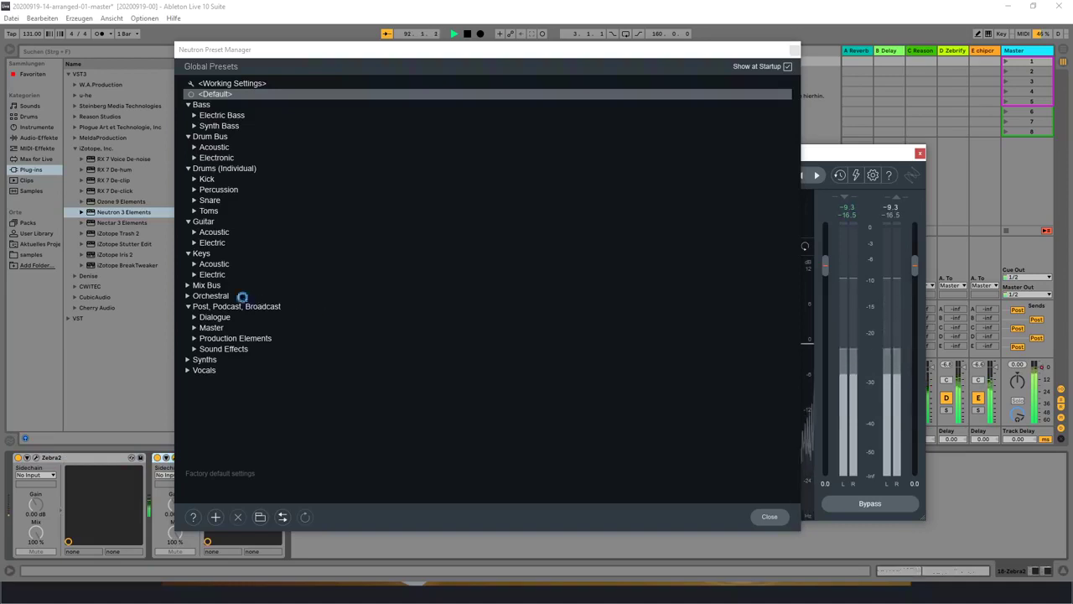
{"action": "left_click", "coordinate": [193, 274]}
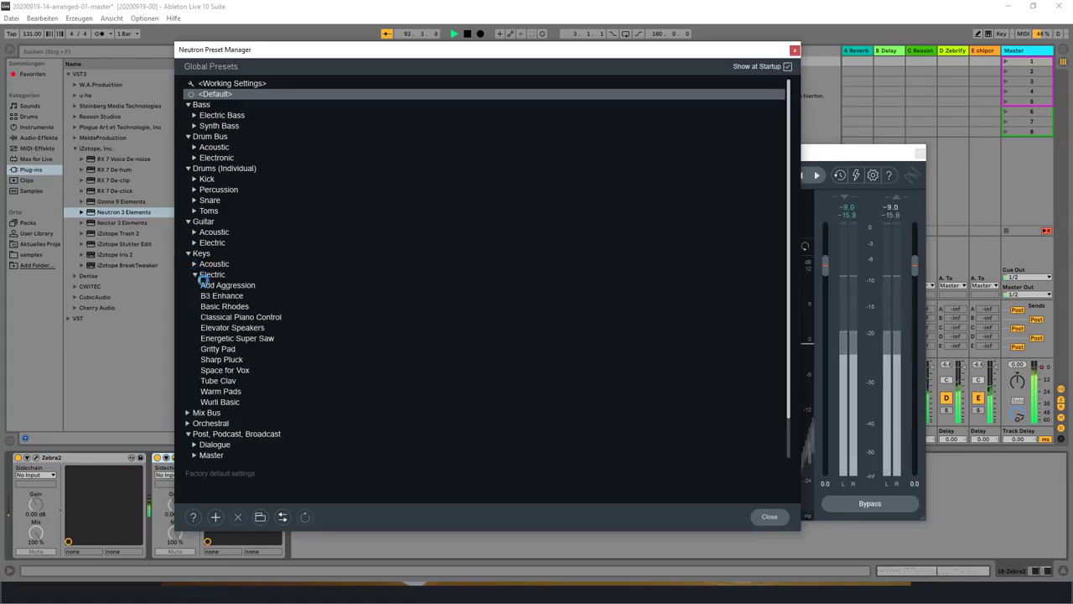
{"action": "left_click", "coordinate": [225, 285]}
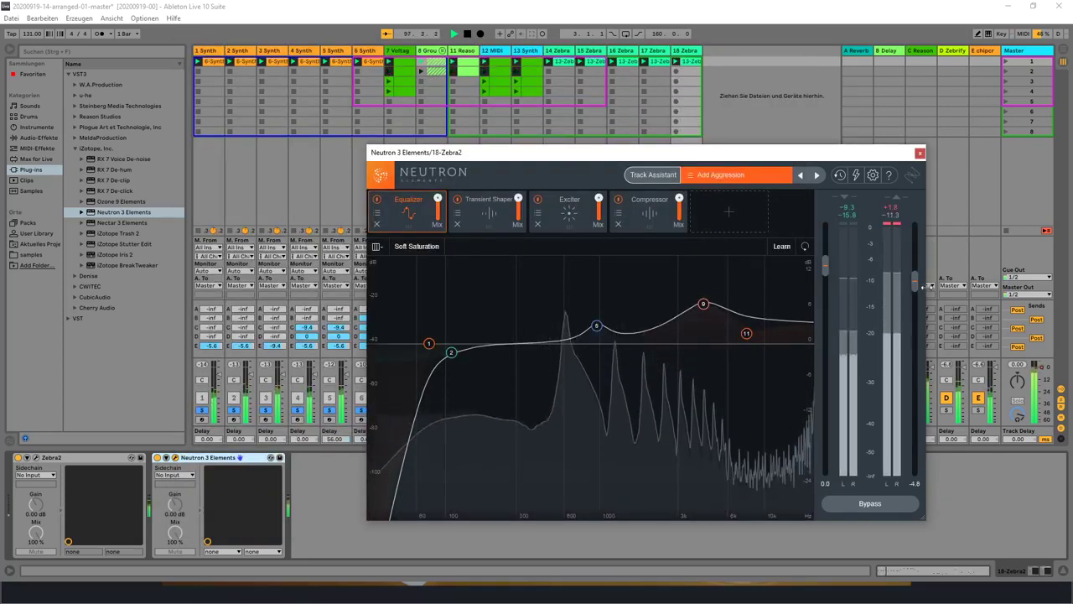
Step: Lower the output gain of the 18 Zebra2 track's Neutron to -8.0 dB and close the plug-in window
{"action": "left_click", "coordinate": [890, 210]}
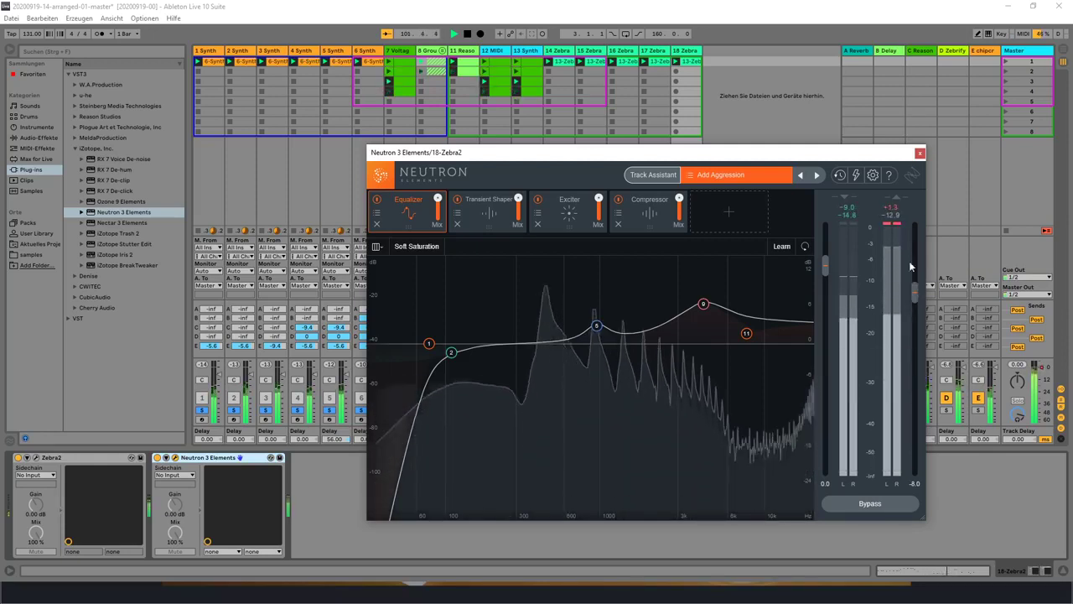
{"action": "scroll", "coordinate": [914, 283], "scroll_direction": "down", "scroll_amount": 1}
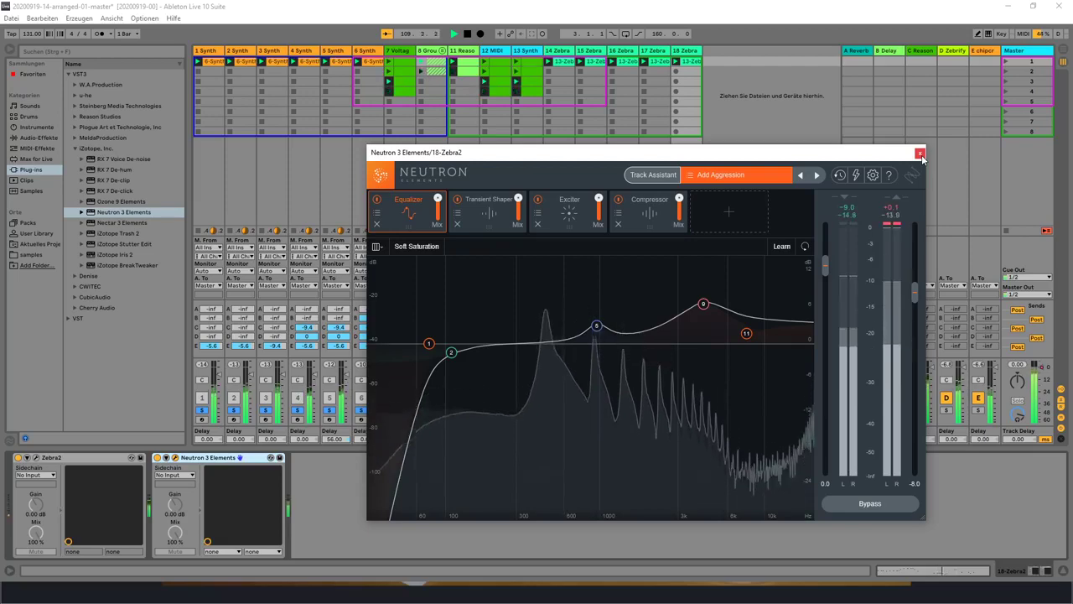
{"action": "left_click", "coordinate": [919, 154]}
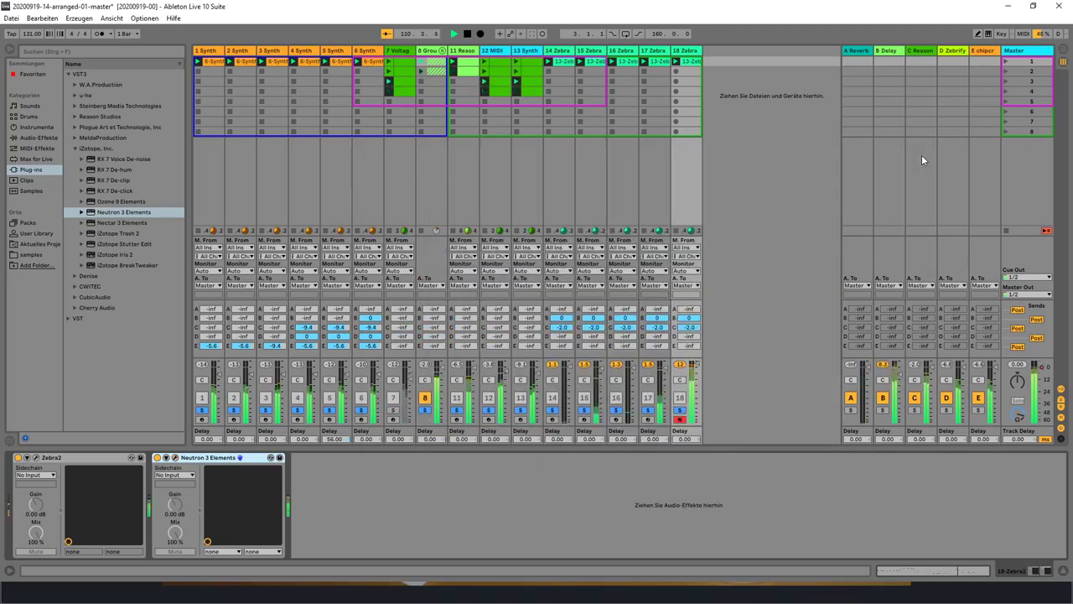
Step: Switch to the arrangement, restore its playback for all tracks, stop the transport and save the set
{"action": "left_click", "coordinate": [1062, 50]}
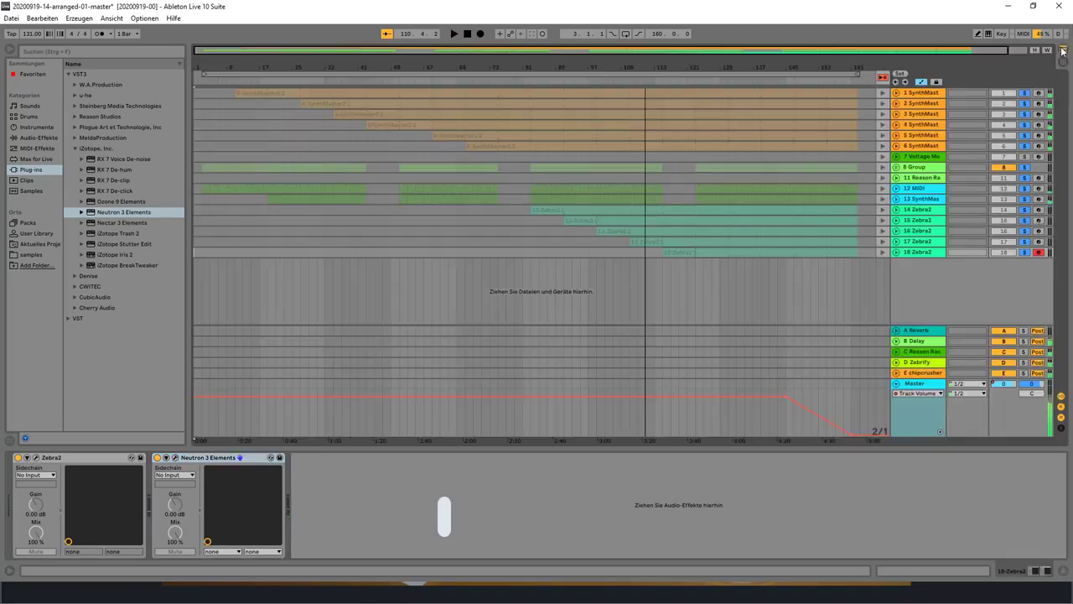
{"action": "left_click", "coordinate": [884, 78]}
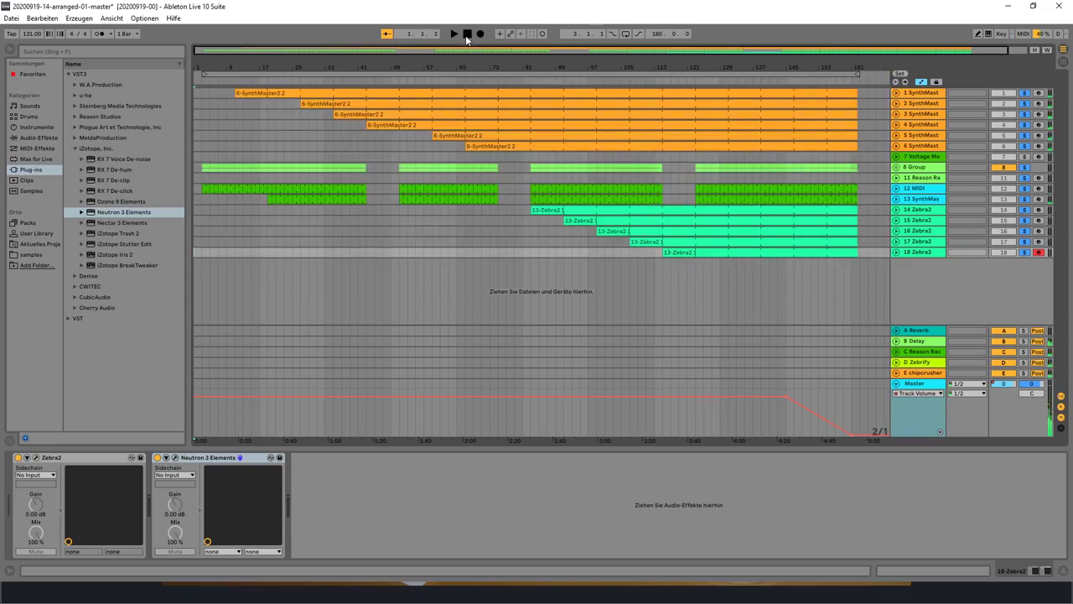
{"action": "key", "text": "ctrl+s"}
{"action": "key", "text": "ctrl+shift+s"}
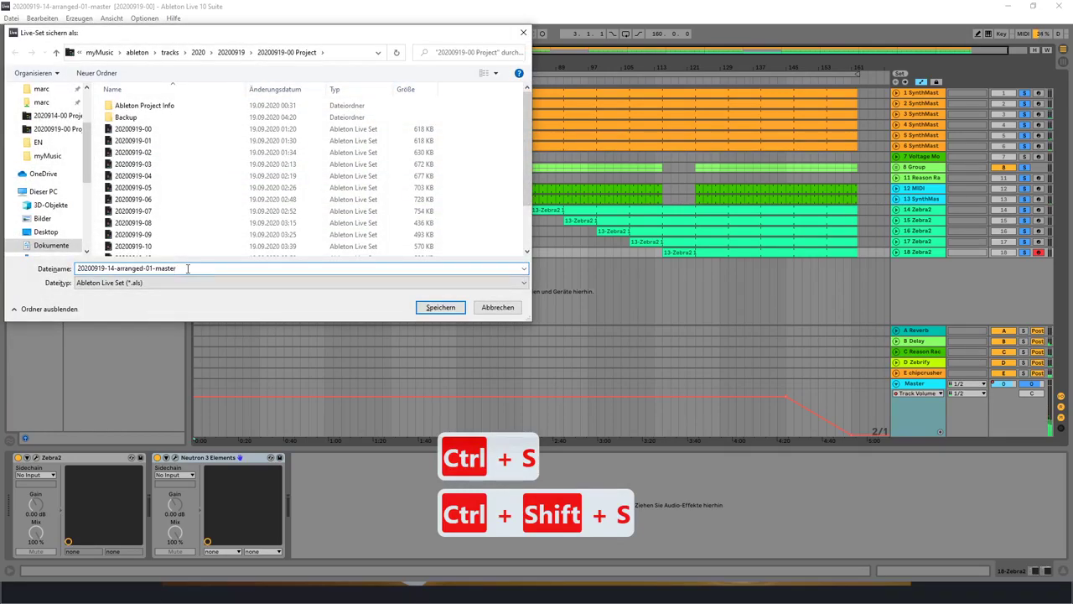
{"action": "type", "text": "-"}
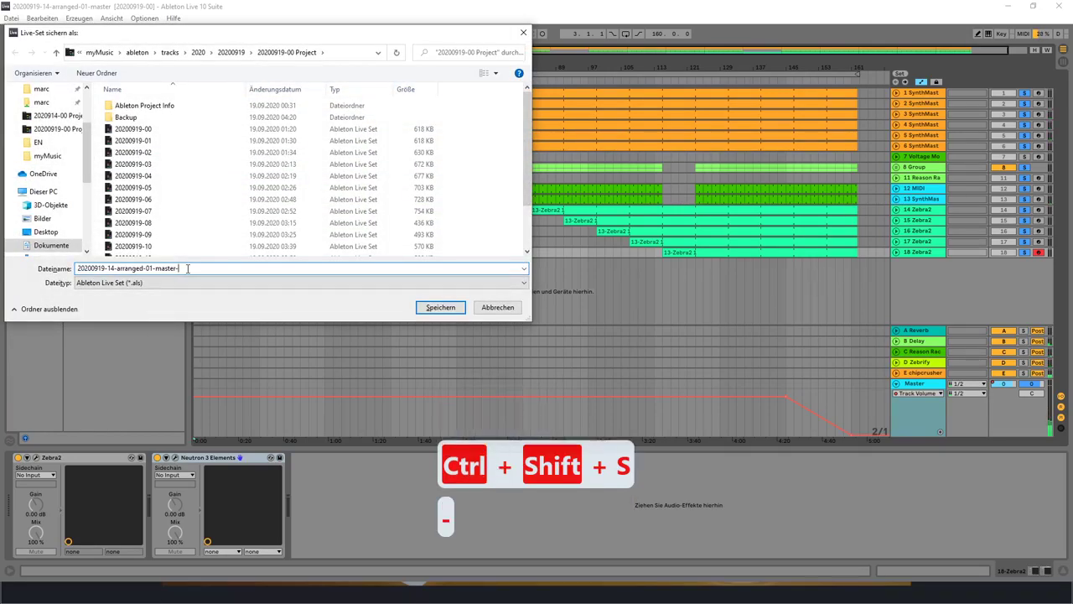
{"action": "type", "text": "01"}
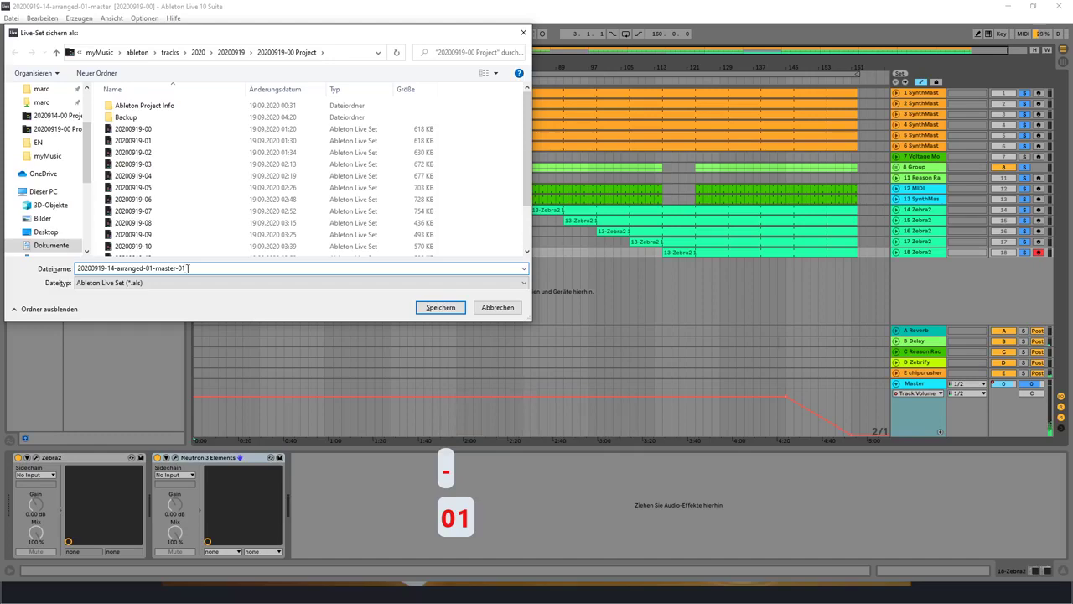
{"action": "key", "text": "Return"}
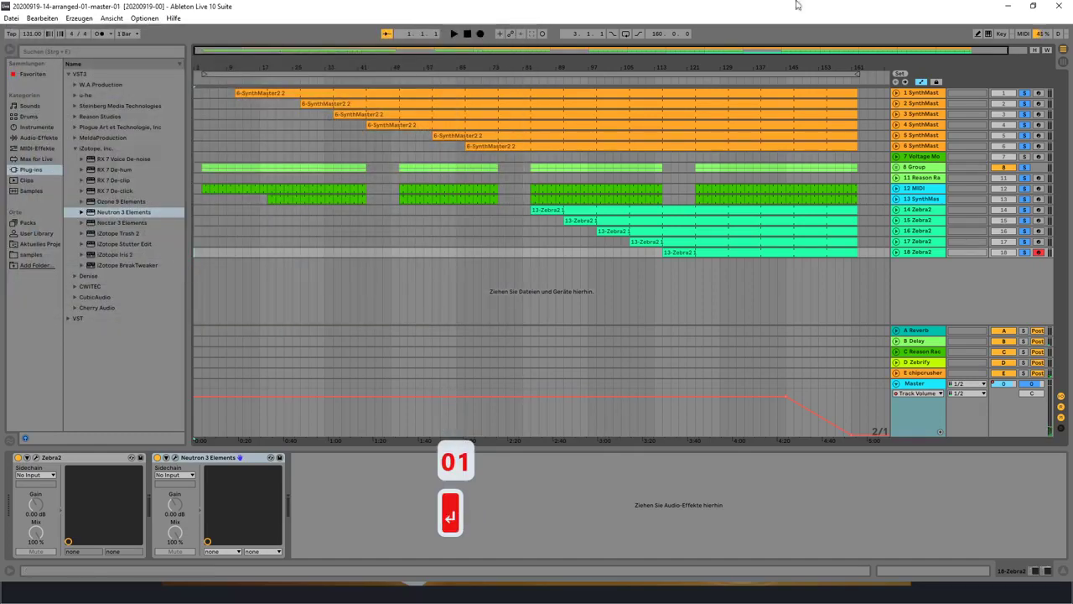
Step: Play the arrangement from the start and switch on the arrangement loop
{"action": "left_click", "coordinate": [196, 75]}
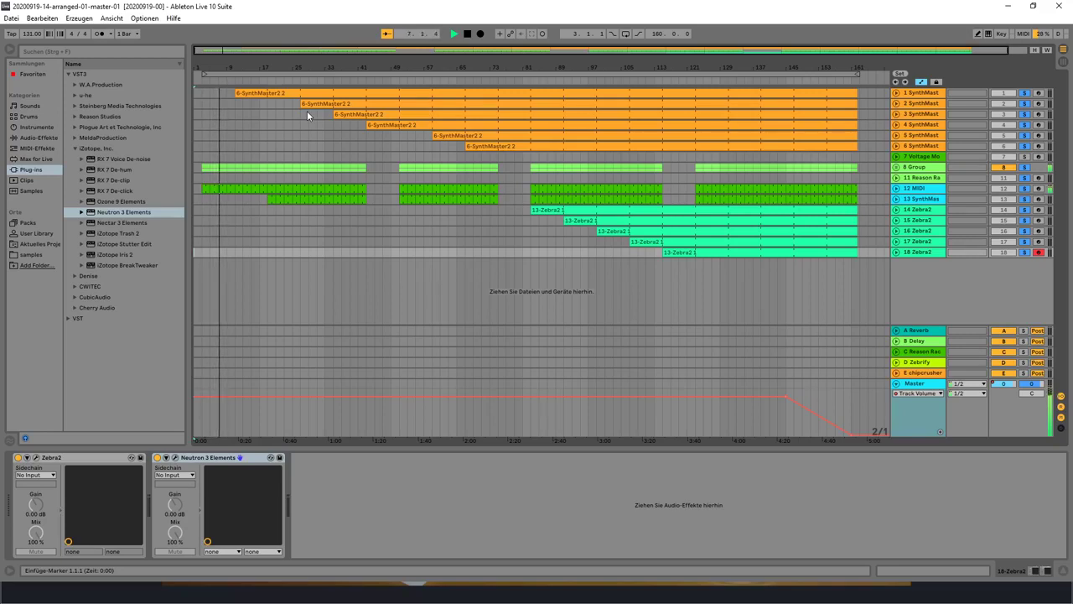
{"action": "left_click", "coordinate": [624, 35]}
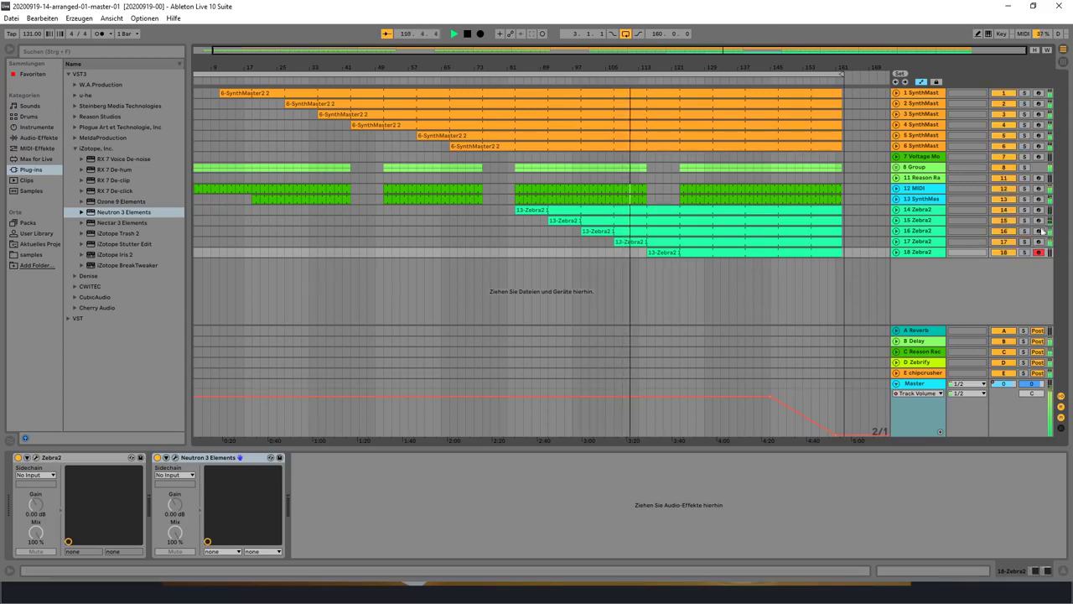
Step: Fine-tune the volume faders of the 17 Zebra2 and 18 Zebra2 tracks during playback, then return to the arrangement
{"action": "key", "text": "Tab"}
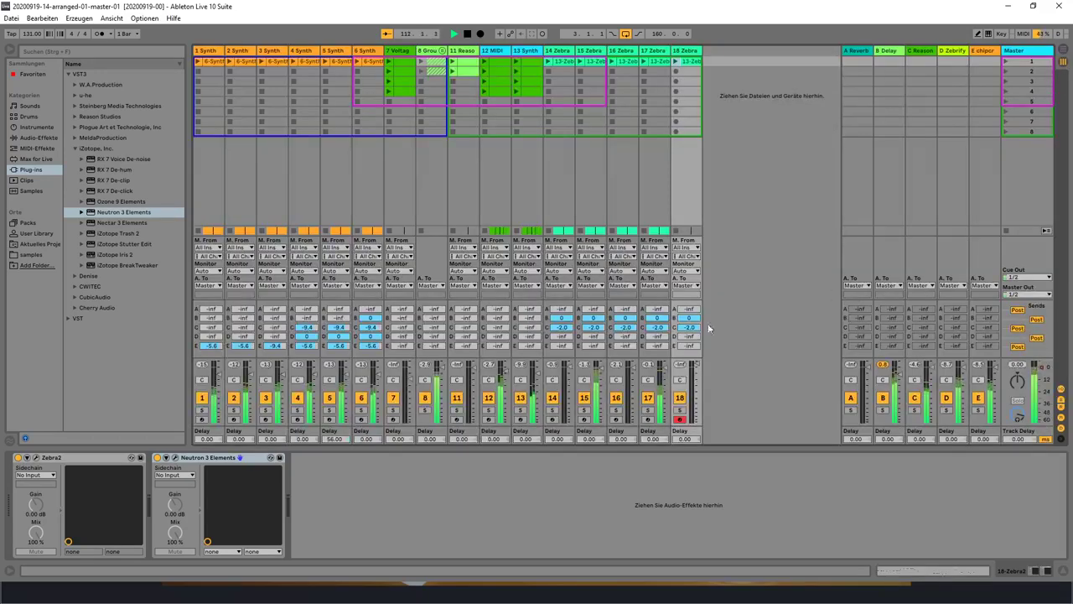
{"action": "left_click", "coordinate": [665, 367]}
{"action": "left_click_drag", "start_coordinate": [664, 374], "coordinate": [667, 371]}
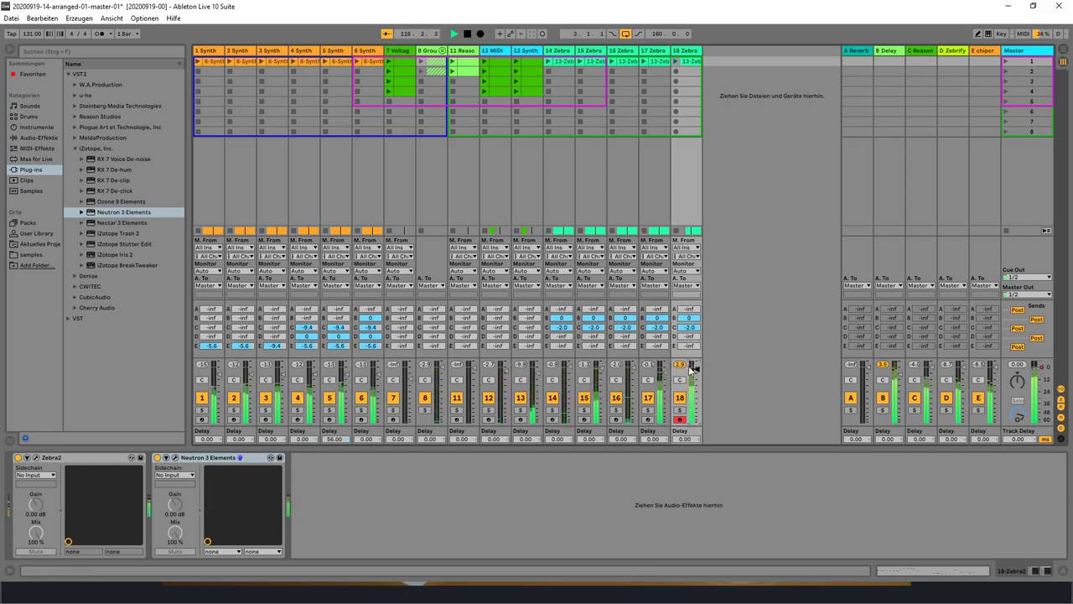
{"action": "left_click_drag", "start_coordinate": [695, 367], "coordinate": [694, 368]}
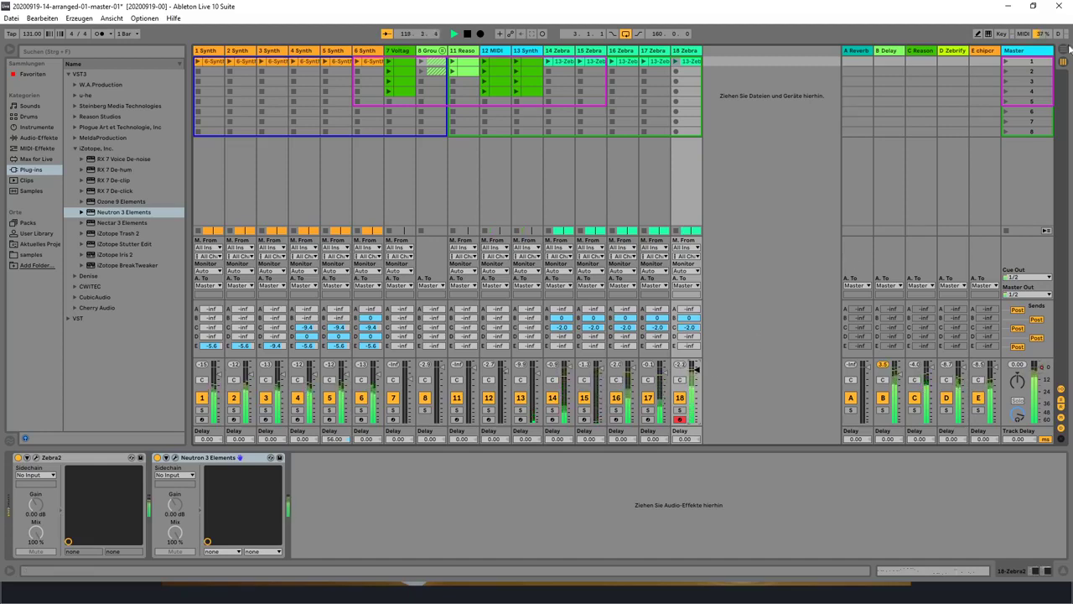
{"action": "key", "text": "Tab"}
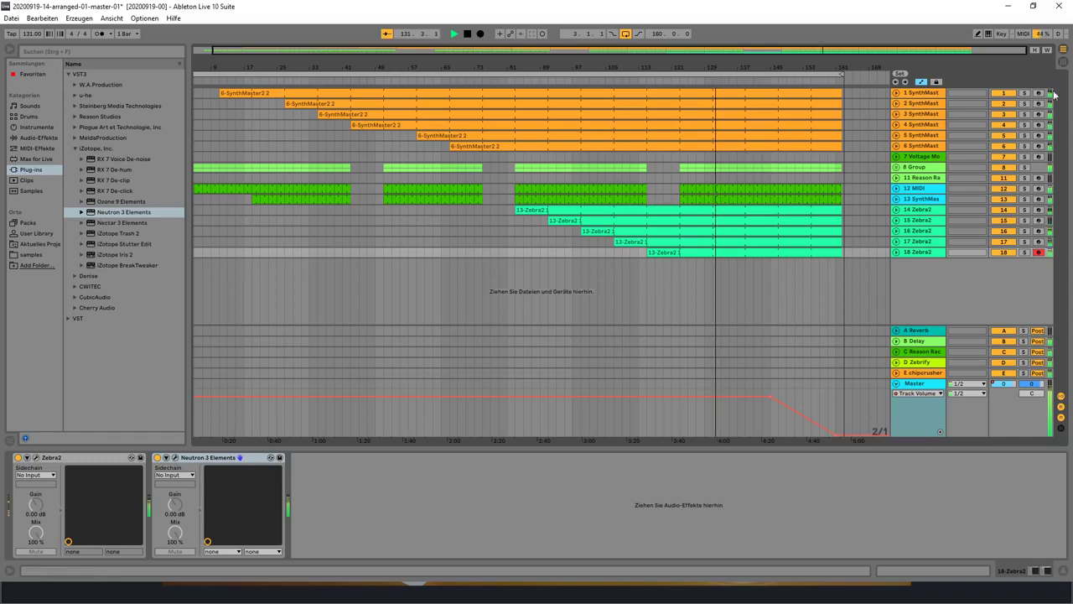
Step: In the master track's Ozone 9 equalizer, cut treble band 7 to -7.0 dB at 6510 Hz and band 5 to -1.6 dB at 1669 Hz
{"action": "key", "text": "Tab"}
{"action": "left_click", "coordinate": [1029, 50]}
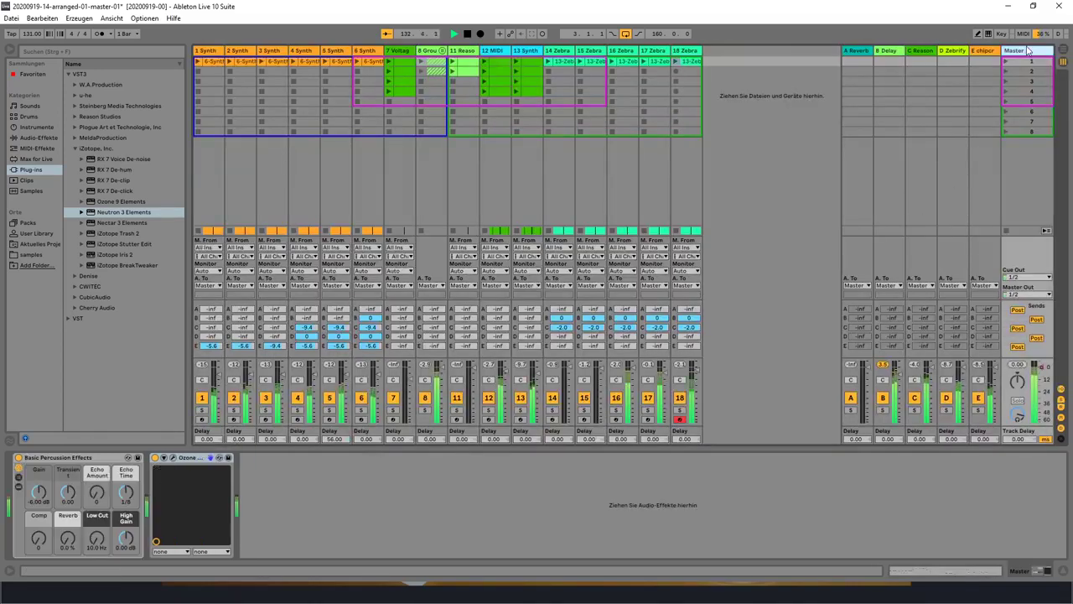
{"action": "left_click", "coordinate": [174, 457]}
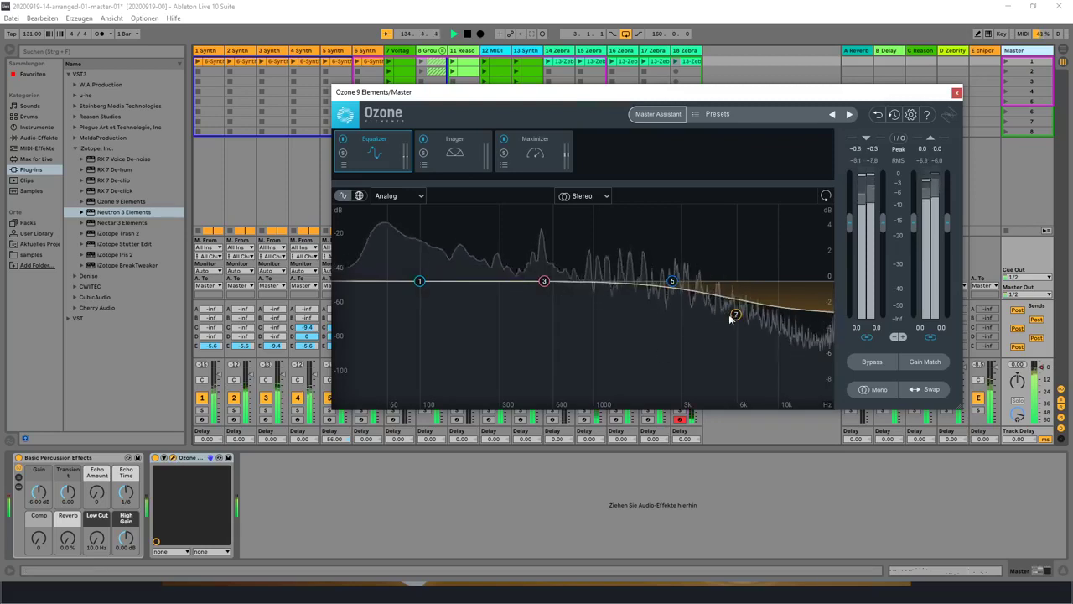
{"action": "left_click_drag", "start_coordinate": [732, 314], "coordinate": [735, 337]}
{"action": "left_click_drag", "start_coordinate": [671, 281], "coordinate": [660, 293]}
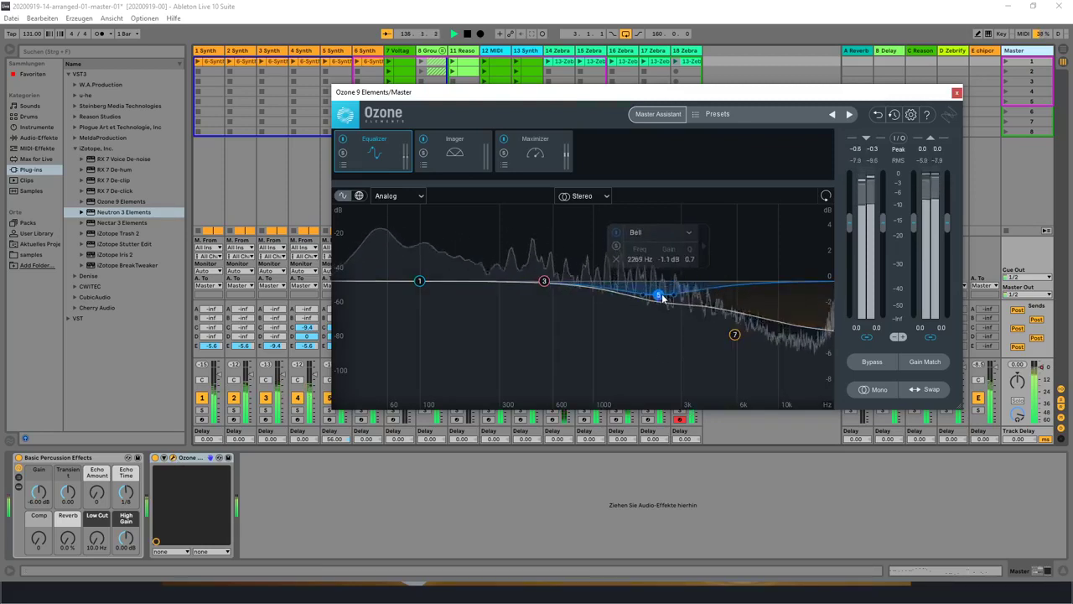
{"action": "mouse_move", "coordinate": [735, 334]}
{"action": "left_mouse_down"}
{"action": "mouse_move", "coordinate": [724, 379]}
{"action": "mouse_move", "coordinate": [736, 353]}
{"action": "left_mouse_up"}
{"action": "left_click_drag", "start_coordinate": [659, 293], "coordinate": [635, 301]}
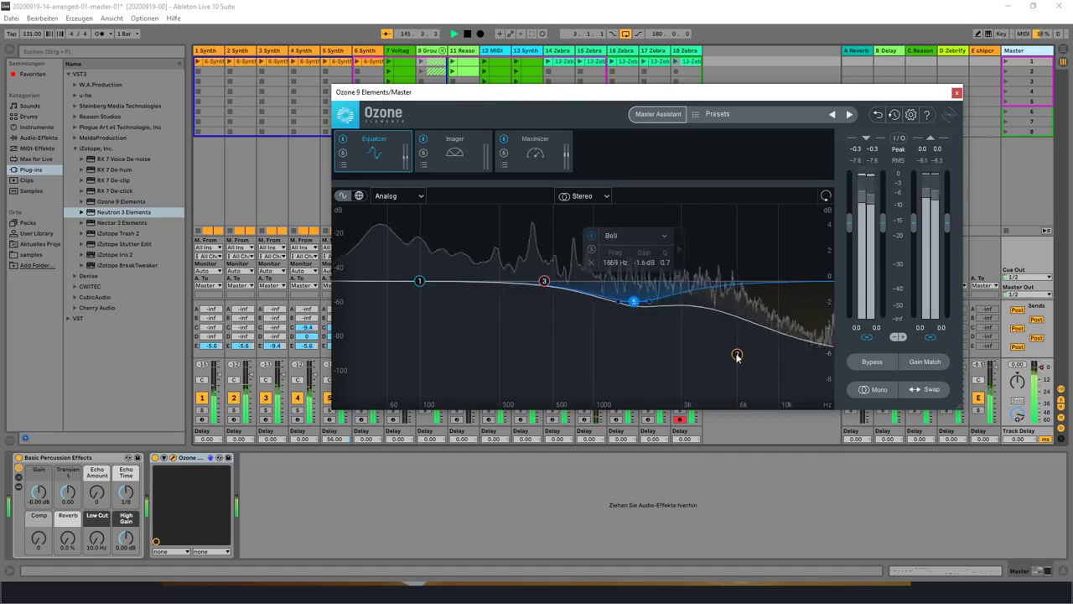
{"action": "left_click_drag", "start_coordinate": [737, 354], "coordinate": [743, 371]}
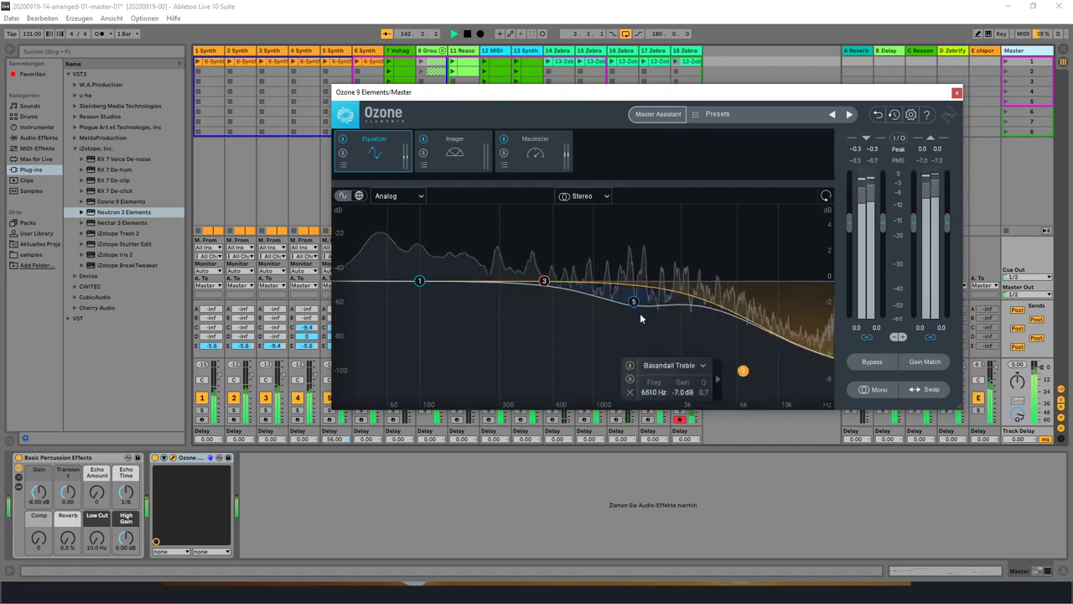
Step: Cut Ozone equalizer band 3 around 450 Hz, move band 5 to about -2.0 dB at 1893 Hz and close the plug-in window
{"action": "left_click", "coordinate": [544, 282]}
{"action": "left_click_drag", "start_coordinate": [546, 286], "coordinate": [531, 296]}
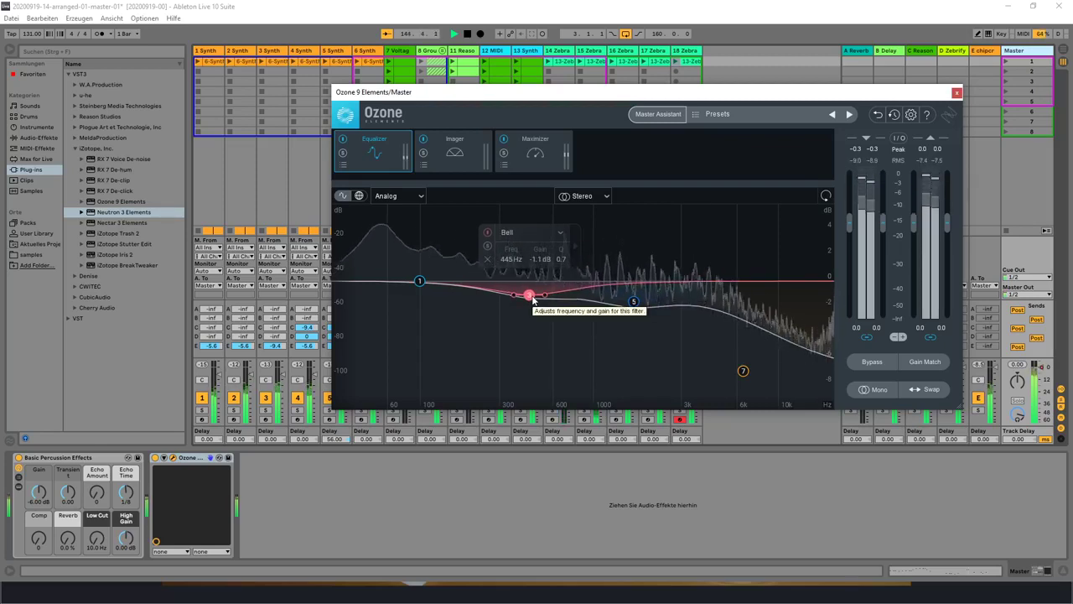
{"action": "left_click_drag", "start_coordinate": [635, 304], "coordinate": [647, 314]}
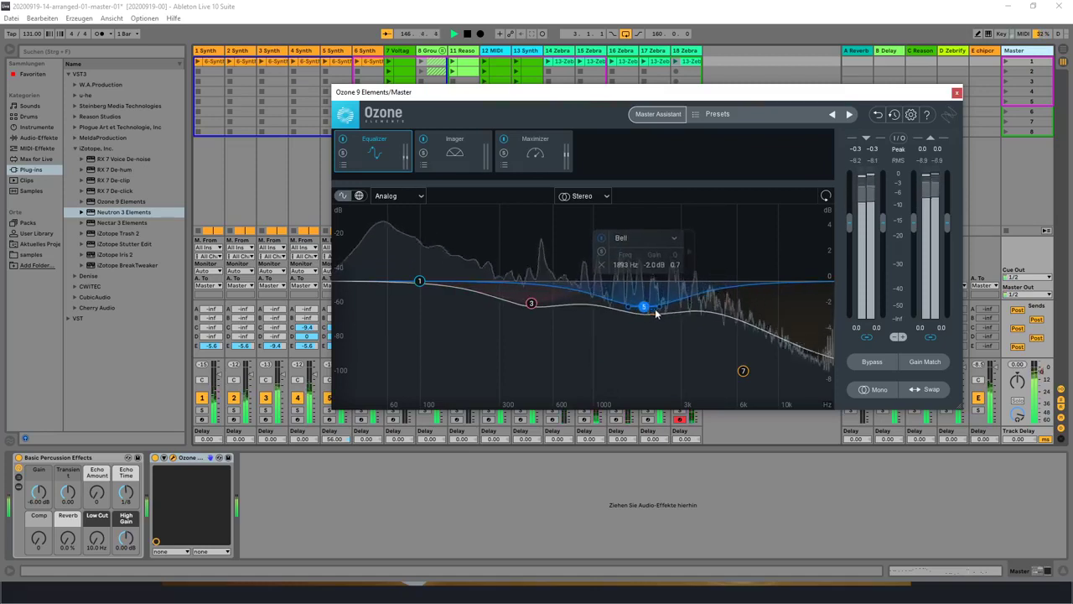
{"action": "left_click", "coordinate": [955, 95]}
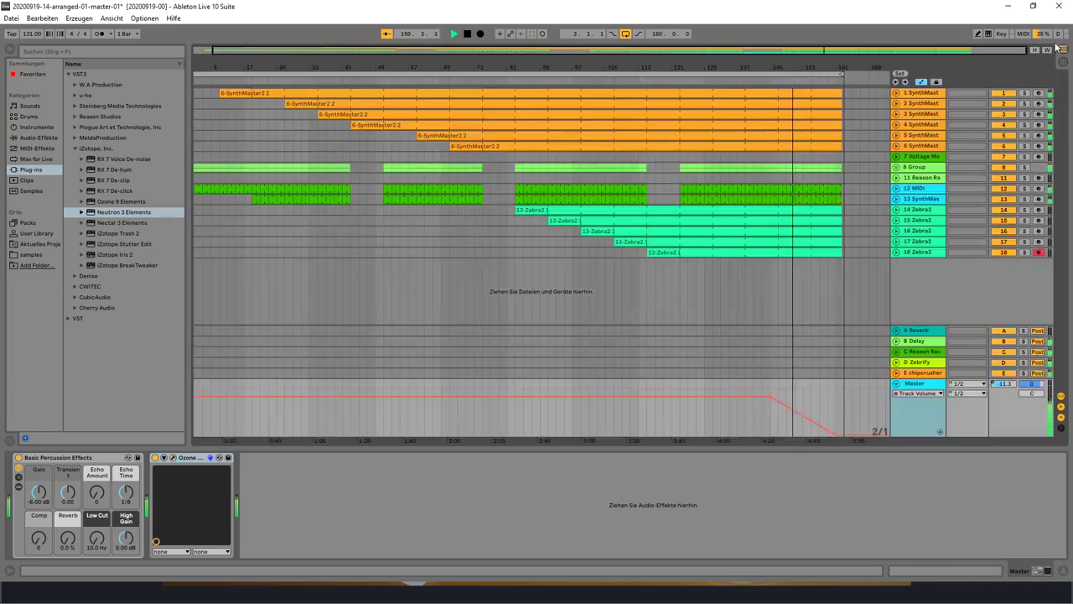
Step: Show the arrangement and replay the song from the start to check the master
{"action": "left_click", "coordinate": [1060, 49]}
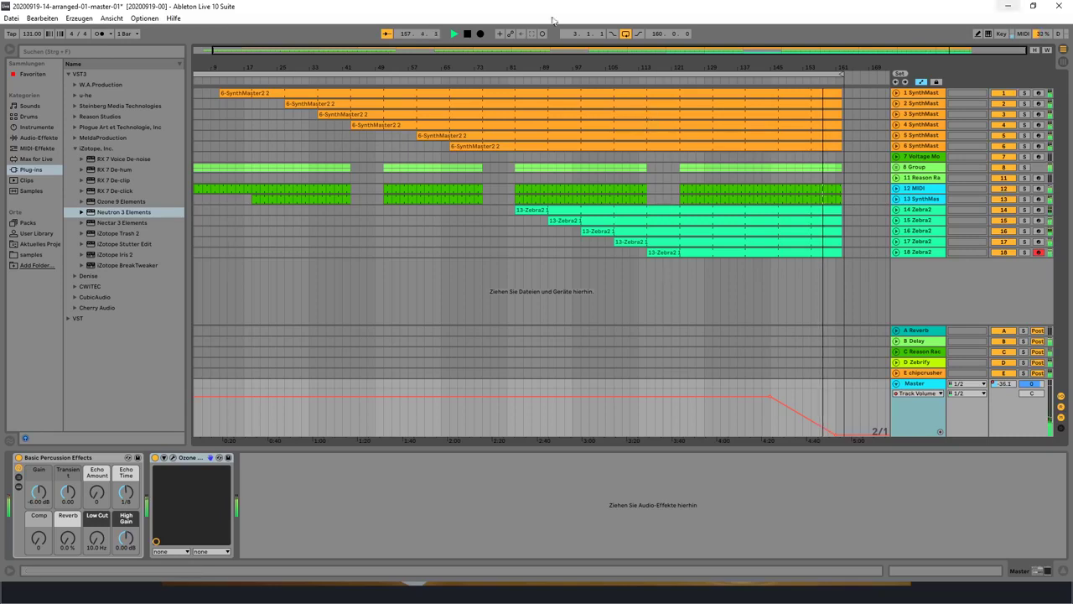
{"action": "left_click", "coordinate": [452, 34]}
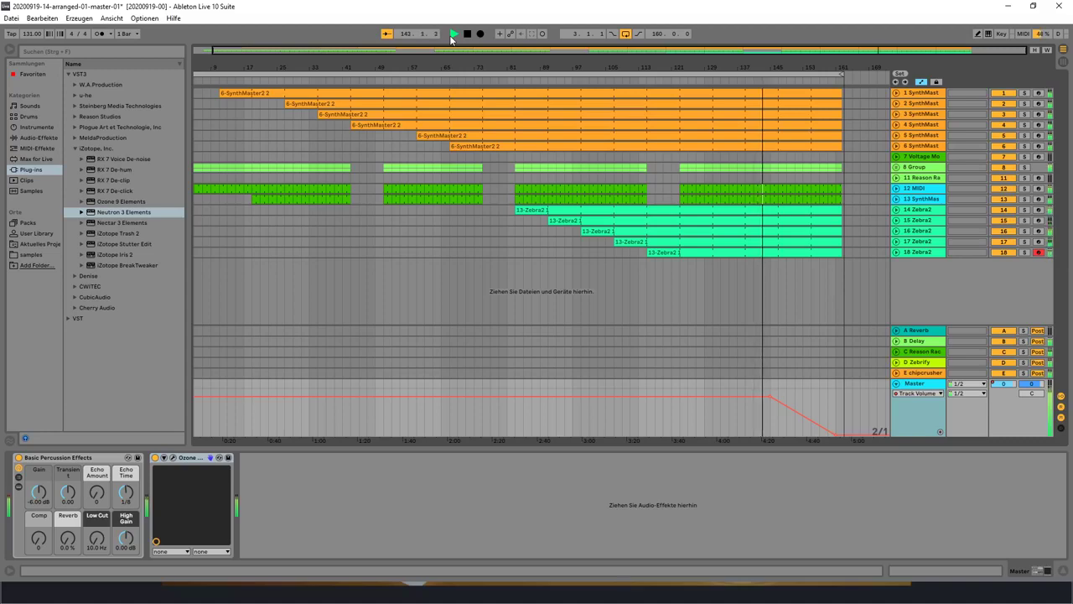
Step: Launch Audacity from the Windows search, dismiss its welcome dialog and switch back to Ableton Live
{"action": "key", "text": "super"}
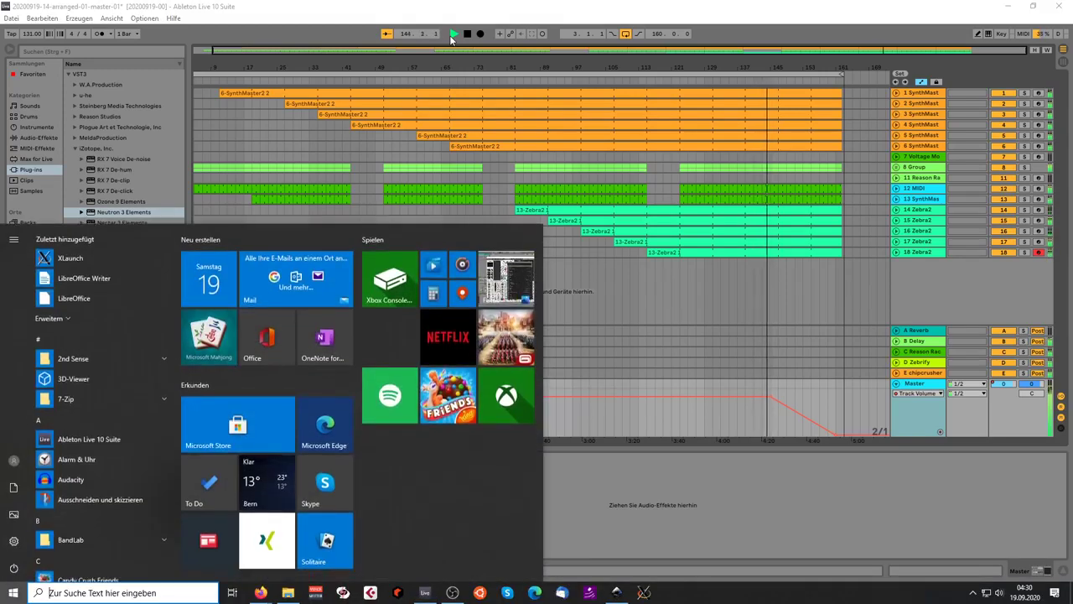
{"action": "type", "text": "audoa"}
{"action": "key", "text": "BackSpace"}
{"action": "key", "text": "BackSpace"}
{"action": "type", "text": "a"}
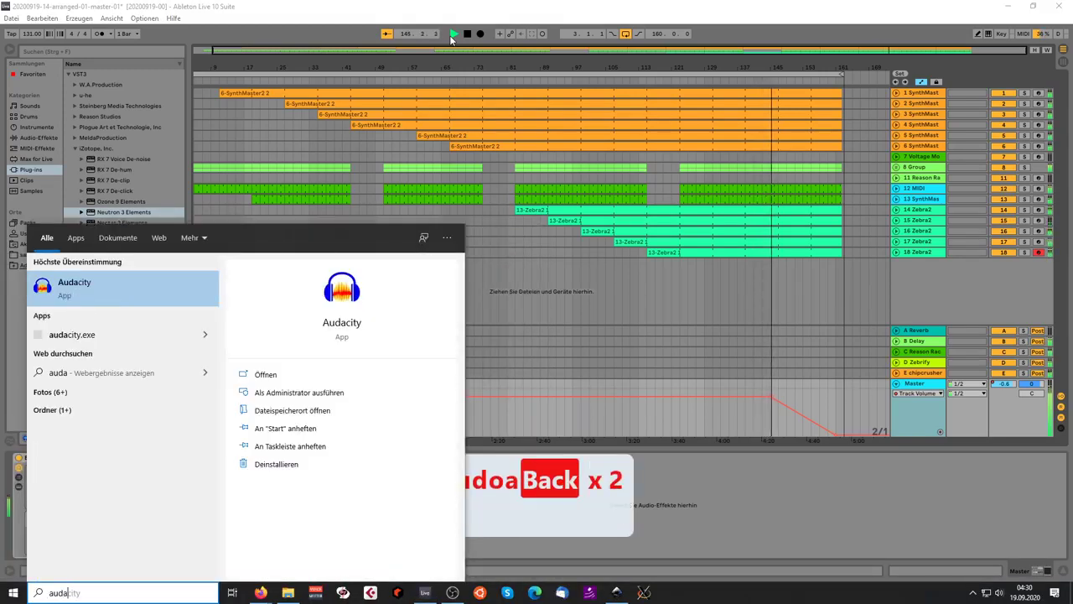
{"action": "key", "text": "Return"}
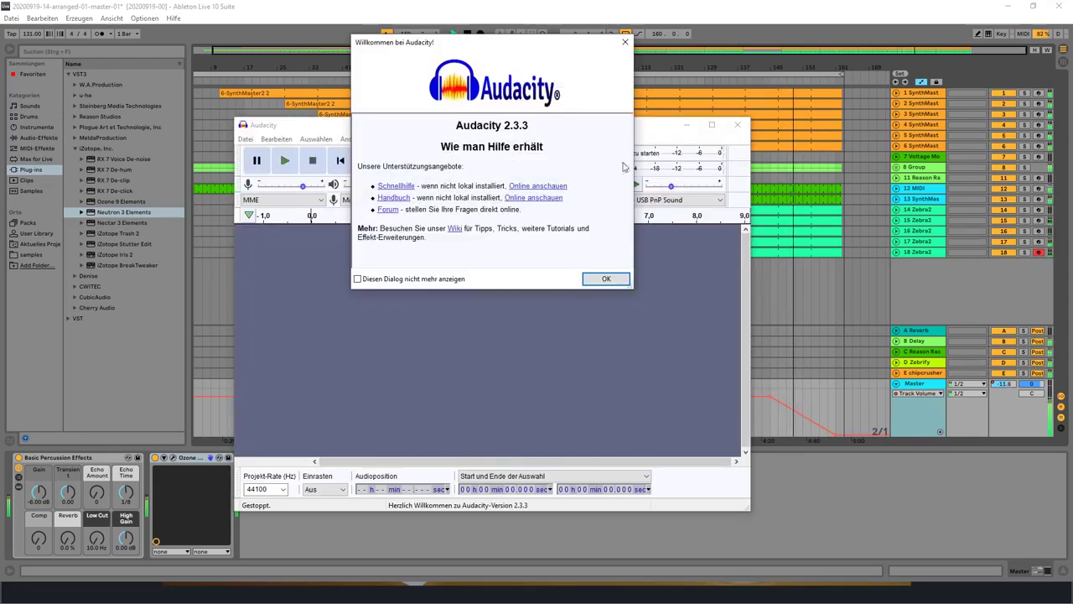
{"action": "left_click", "coordinate": [605, 278]}
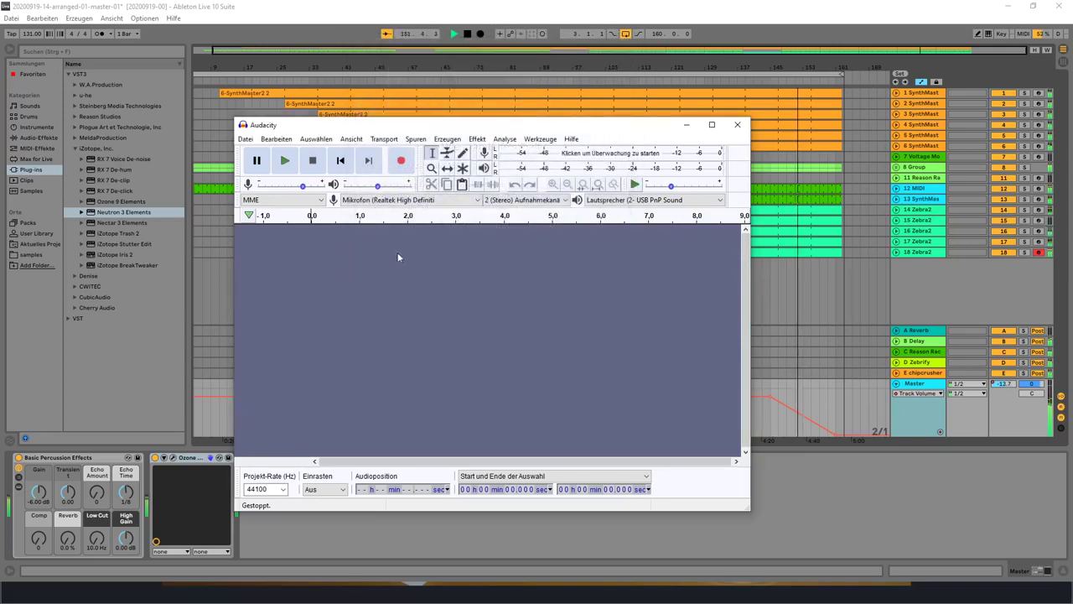
{"action": "left_click", "coordinate": [434, 42]}
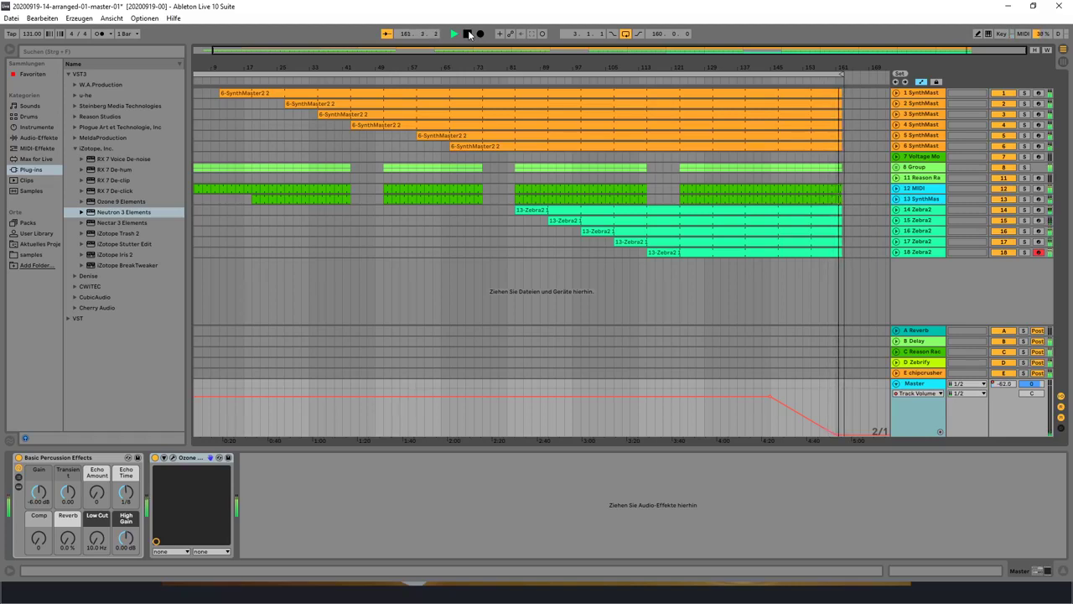
Step: Stop the song's playback and save the current Live set
{"action": "left_click", "coordinate": [467, 33]}
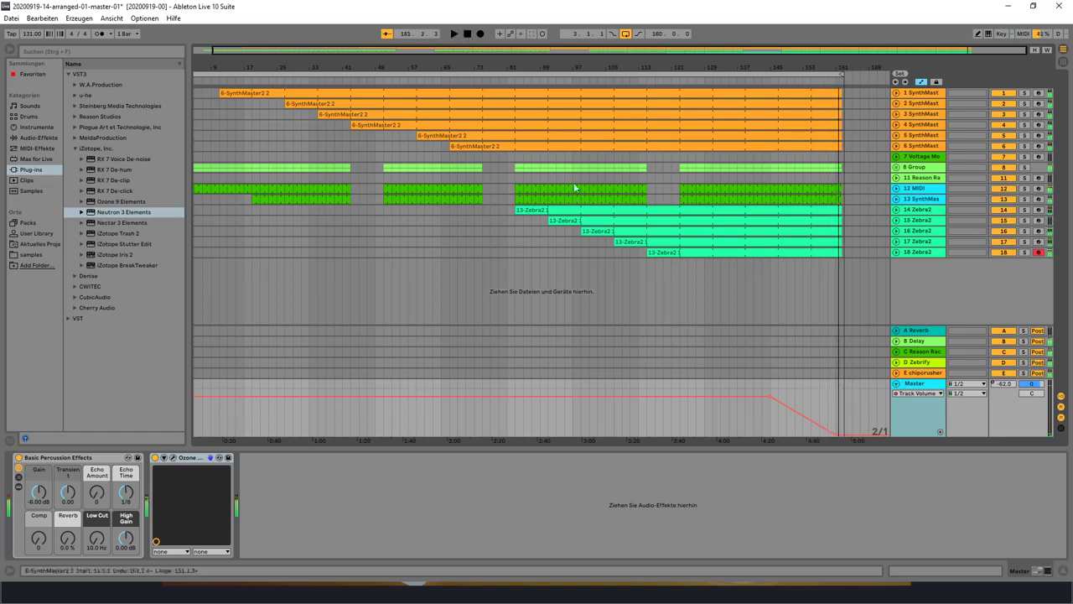
{"action": "left_click", "coordinate": [835, 434]}
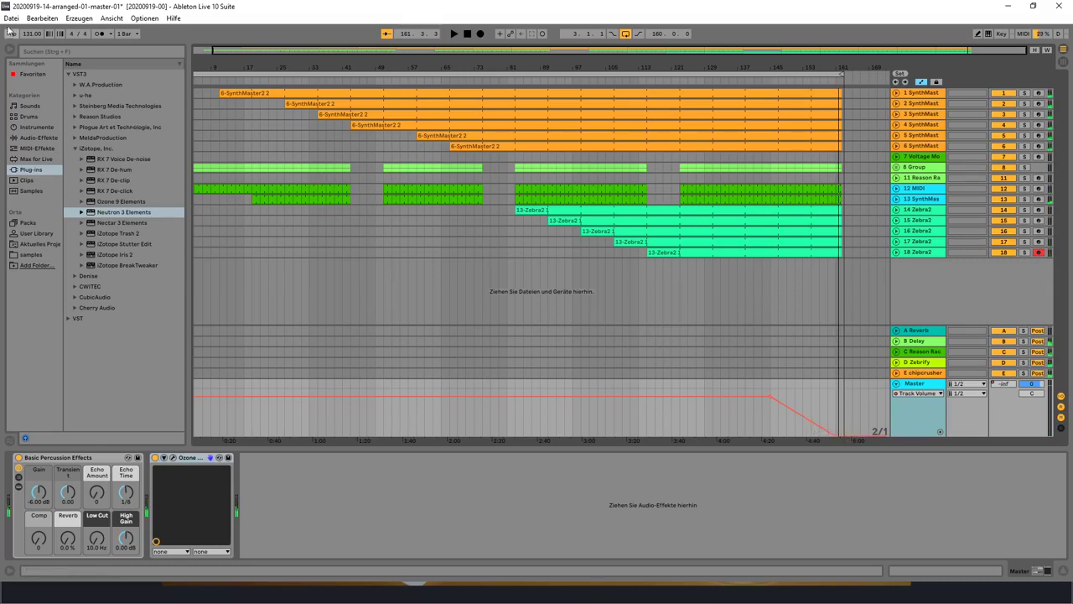
{"action": "key", "text": "ctrl+s"}
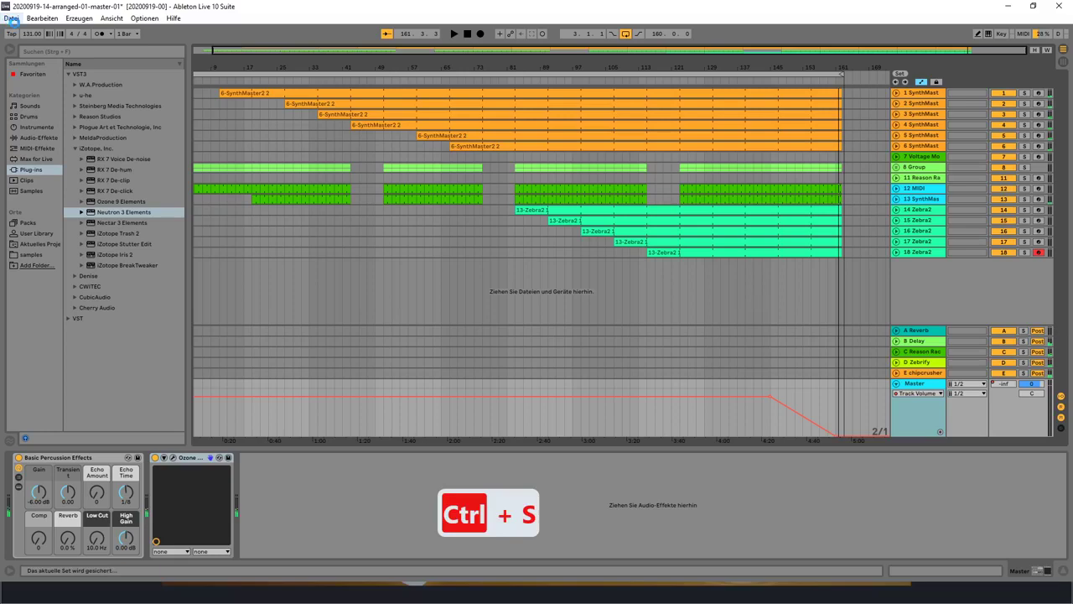
{"action": "key", "text": "ctrl+shift+s"}
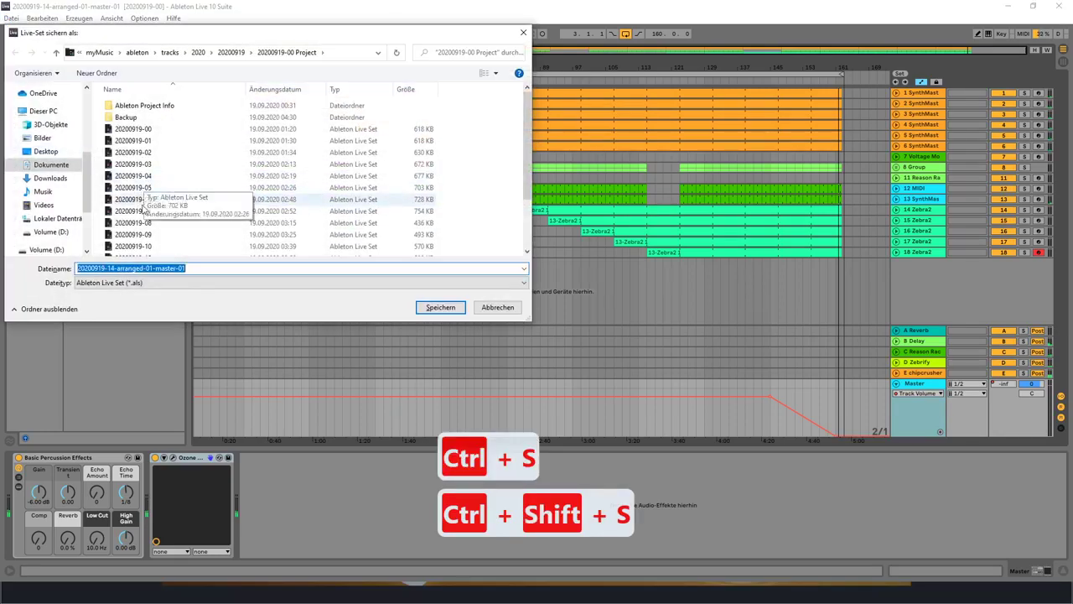
{"action": "left_click", "coordinate": [199, 268]}
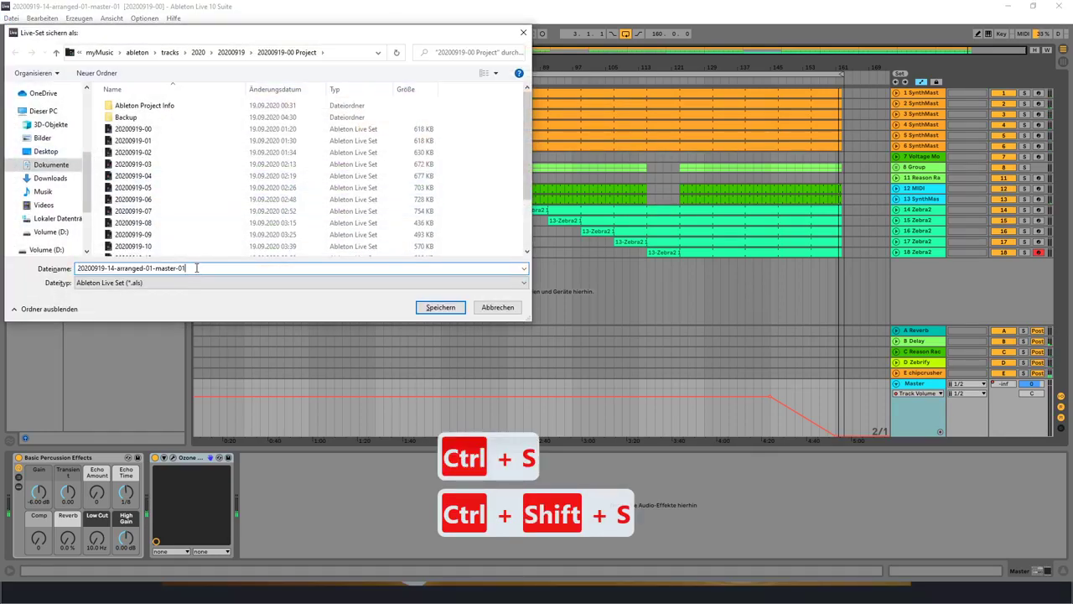
{"action": "key", "text": "BackSpace"}
{"action": "type", "text": "2"}
{"action": "key", "text": "Return"}
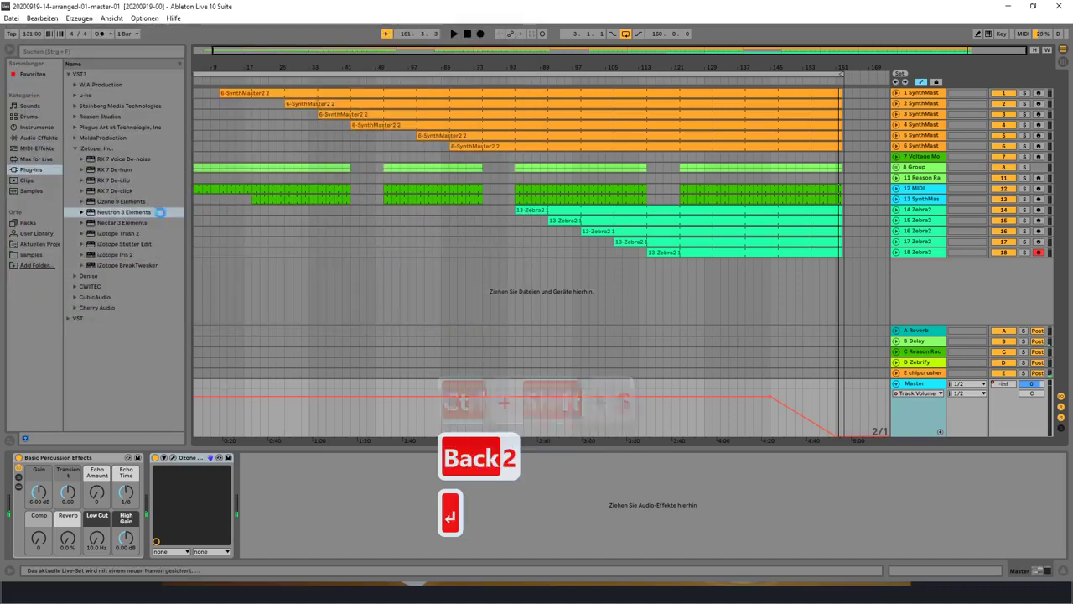
Step: Begin exporting the master as a 48000 Hz, 16-bit WAV and choose the tracks/2020/20200919 folder as its destination
{"action": "left_click", "coordinate": [11, 18]}
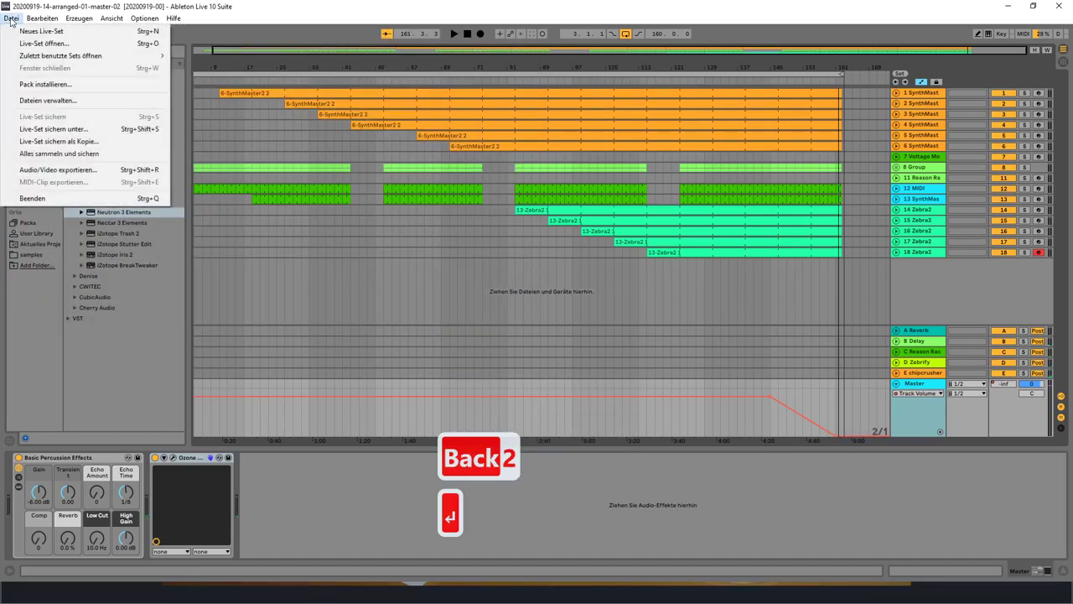
{"action": "left_click", "coordinate": [50, 169]}
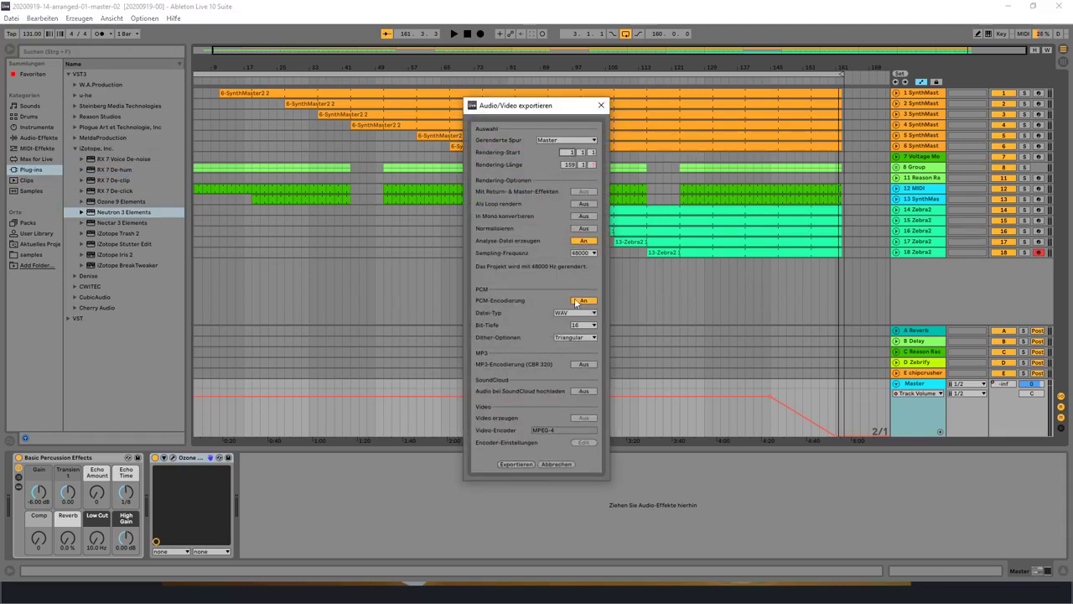
{"action": "left_click", "coordinate": [515, 465]}
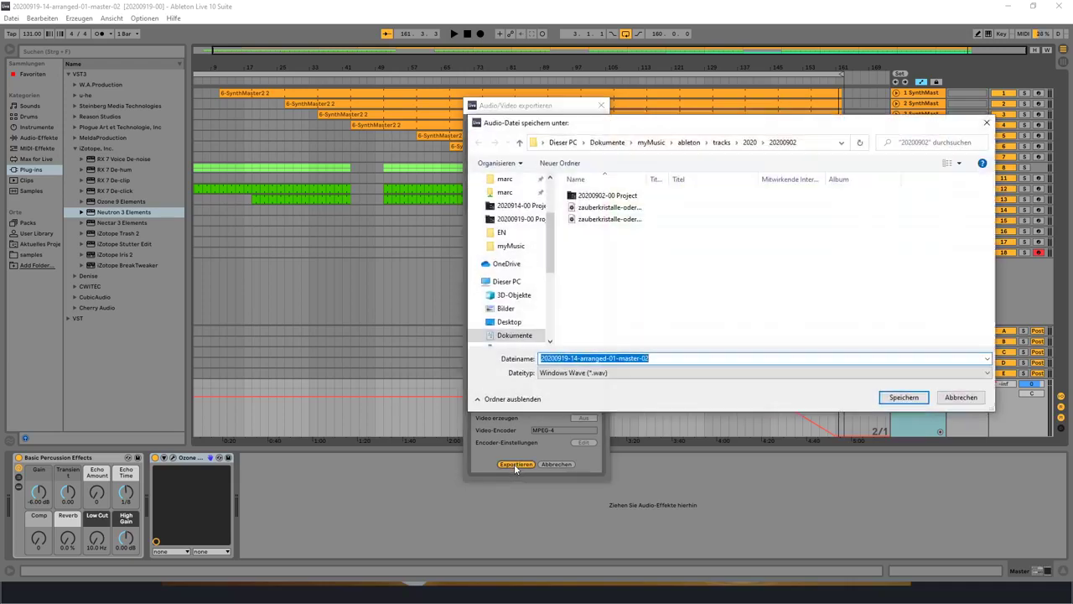
{"action": "left_click", "coordinate": [748, 143]}
{"action": "scroll", "coordinate": [637, 276], "scroll_direction": "down", "scroll_amount": 5}
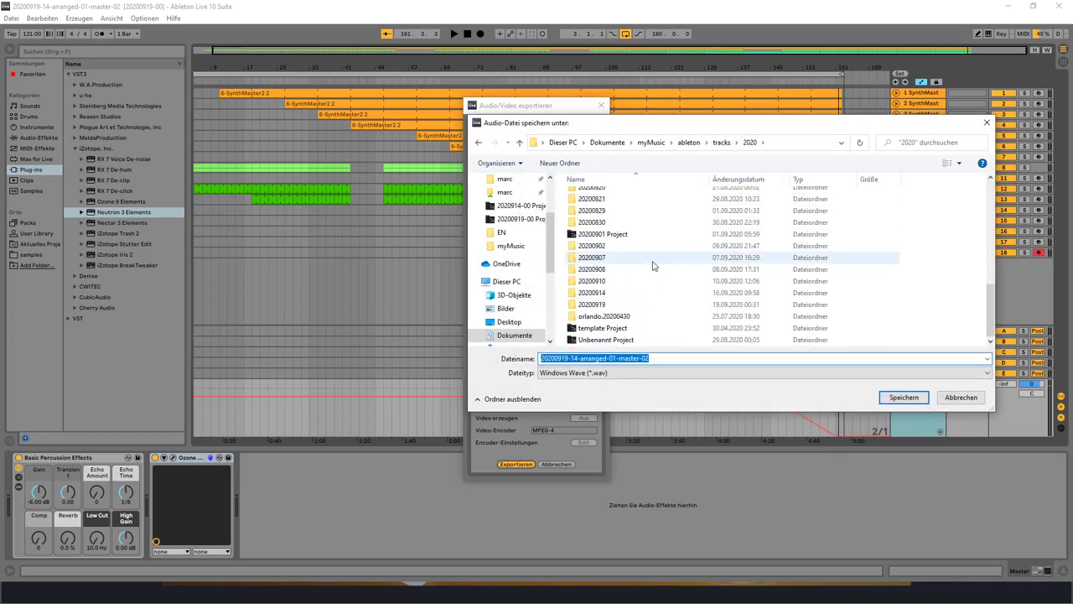
{"action": "double_click", "coordinate": [613, 307]}
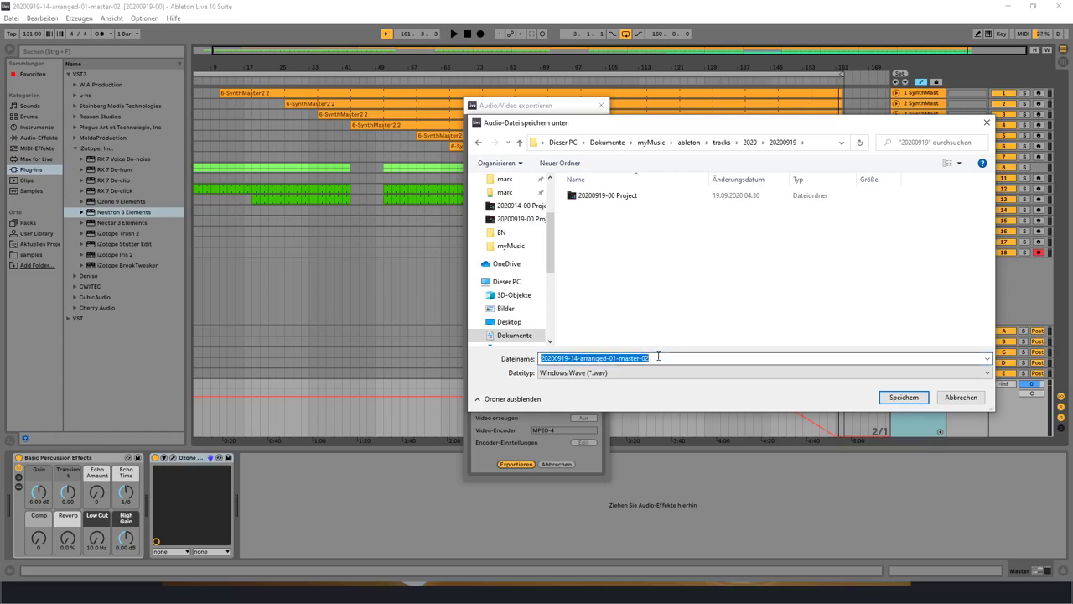
Step: Name the exported audio file "For the moment DEFCON5 aka Heaven"
{"action": "type", "text": "DEF"}
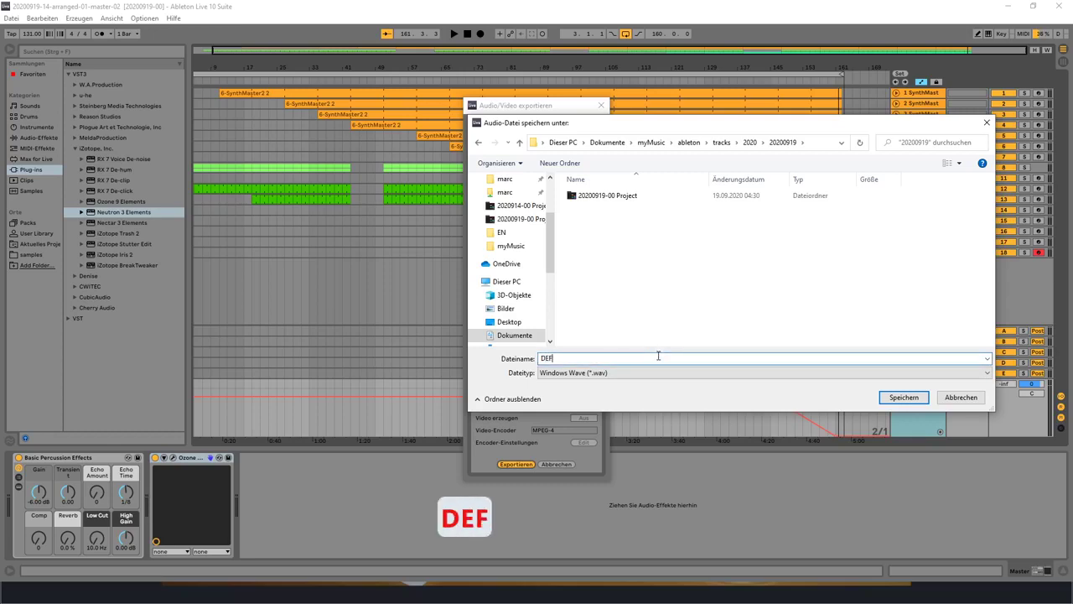
{"action": "type", "text": "CONM"}
{"action": "key", "text": "BackSpace"}
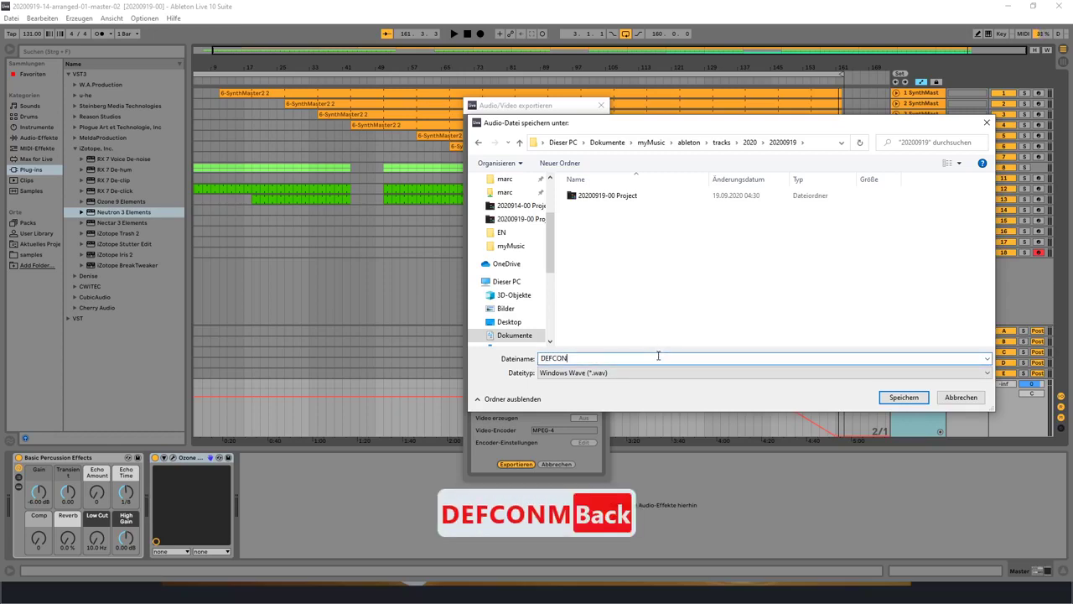
{"action": "type", "text": "%"}
{"action": "key", "text": "BackSpace"}
{"action": "type", "text": "5"}
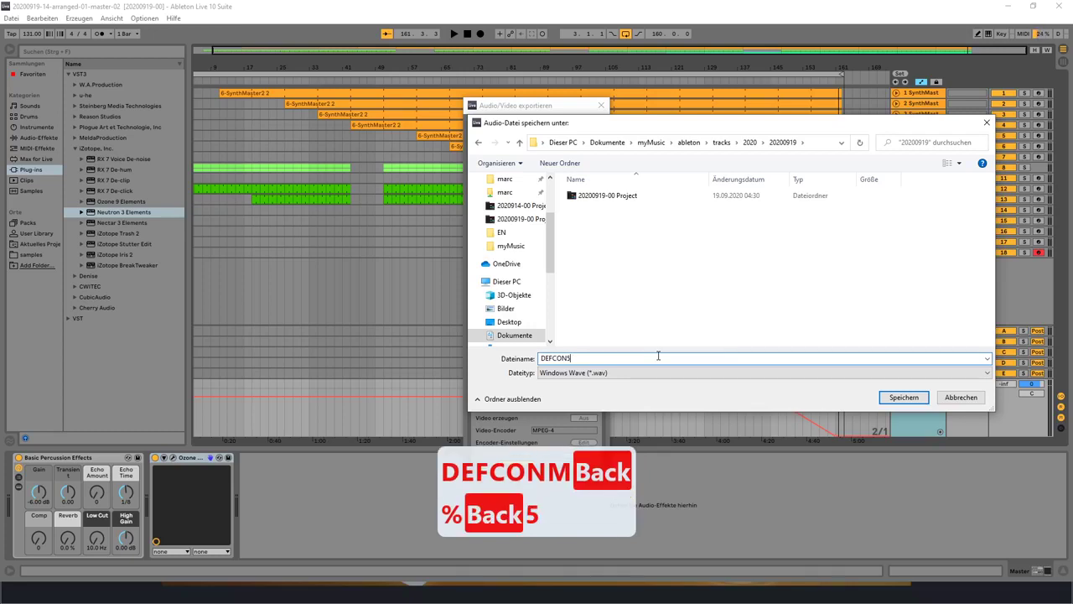
{"action": "key", "text": "Home"}
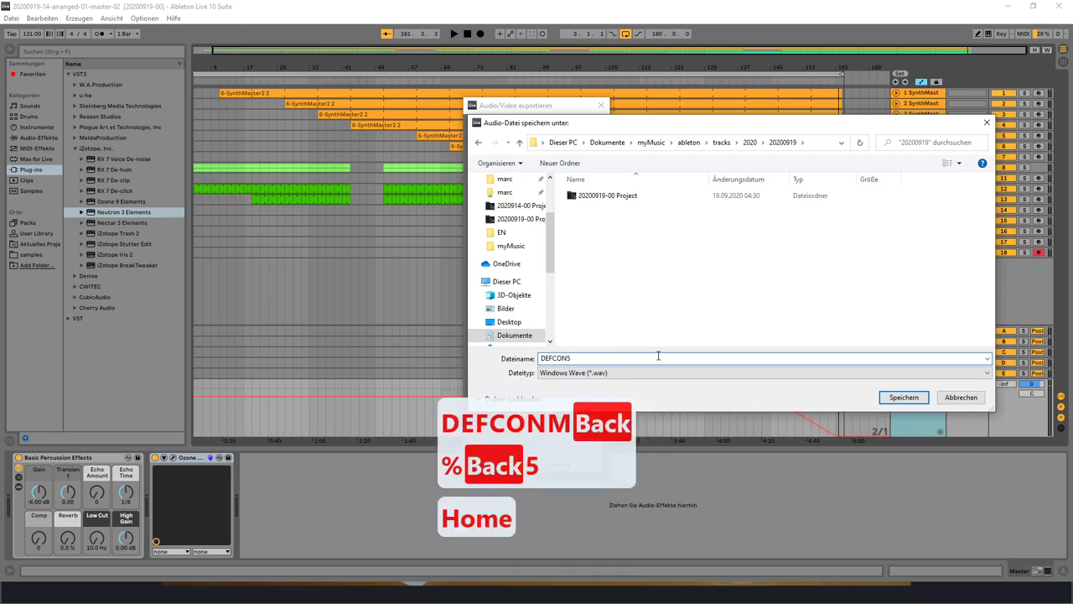
{"action": "type", "text": "For the moment DEFCON5"}
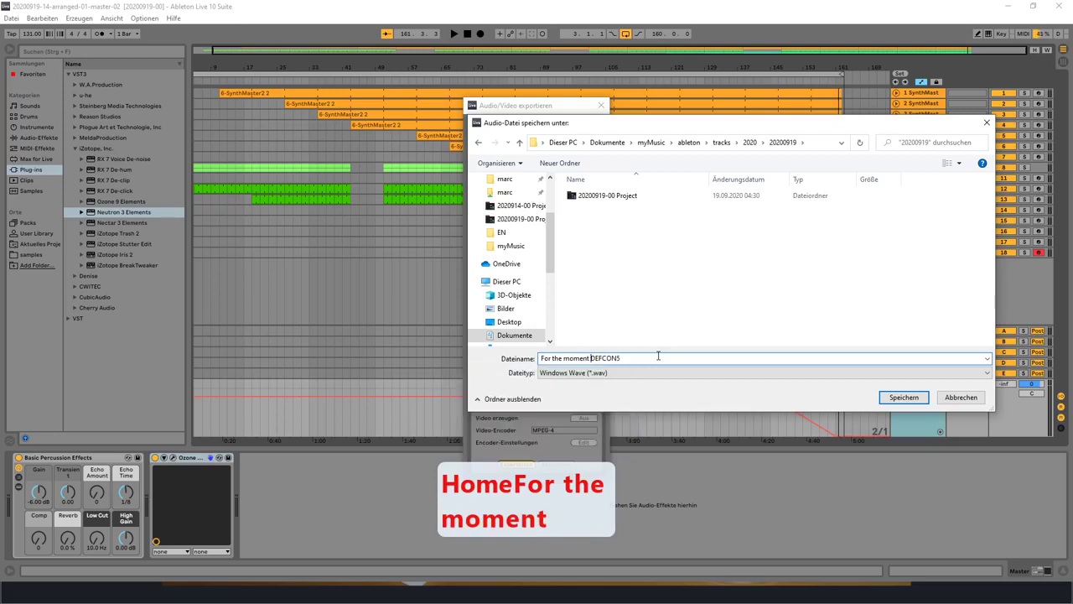
{"action": "type", "text": " a"}
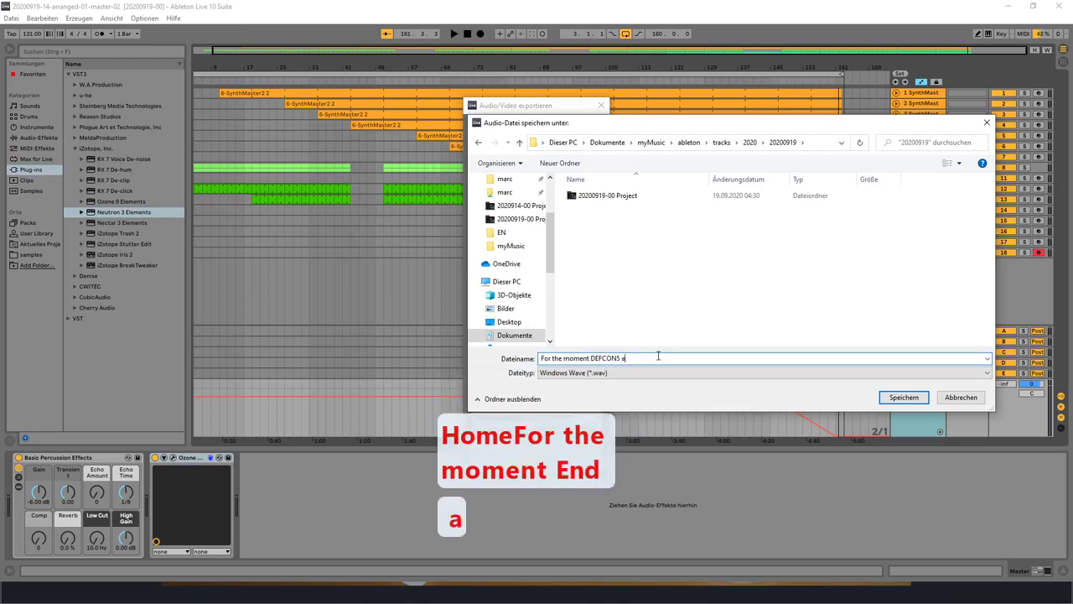
{"action": "type", "text": "ka Heaven"}
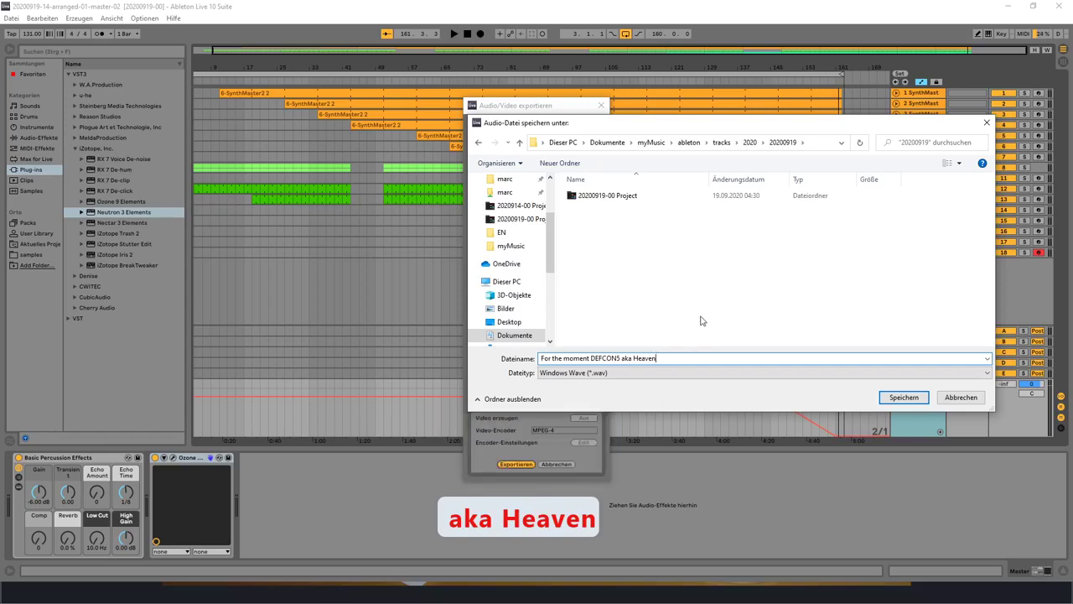
Step: Copy the export's file name, launch Firefox from the Windows search and look the title up on the web
{"action": "key", "text": "ctrl+a"}
{"action": "key", "text": "ctrl+c"}
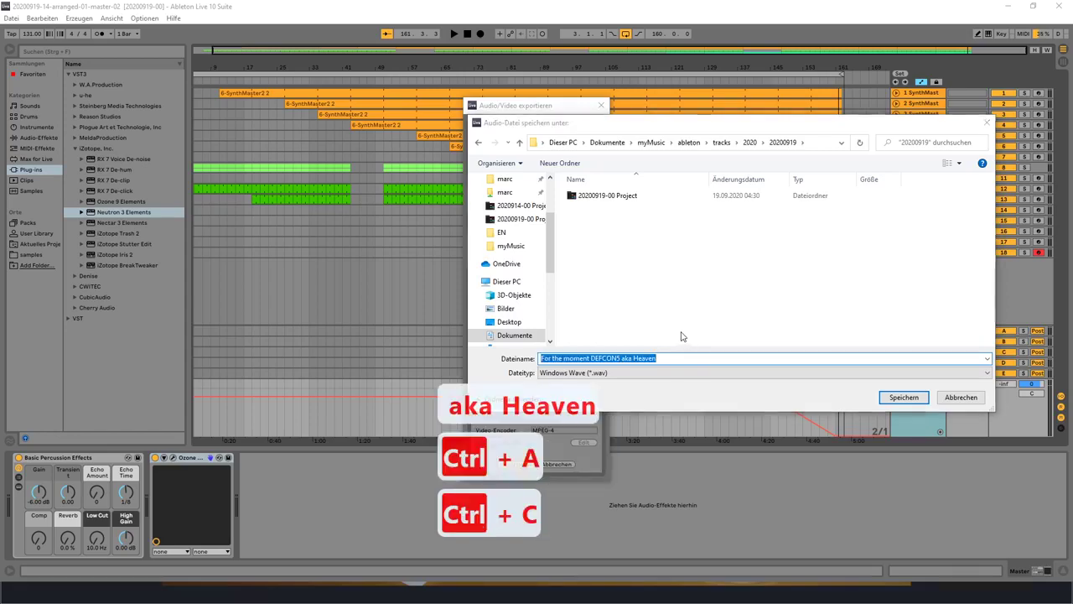
{"action": "key", "text": "super"}
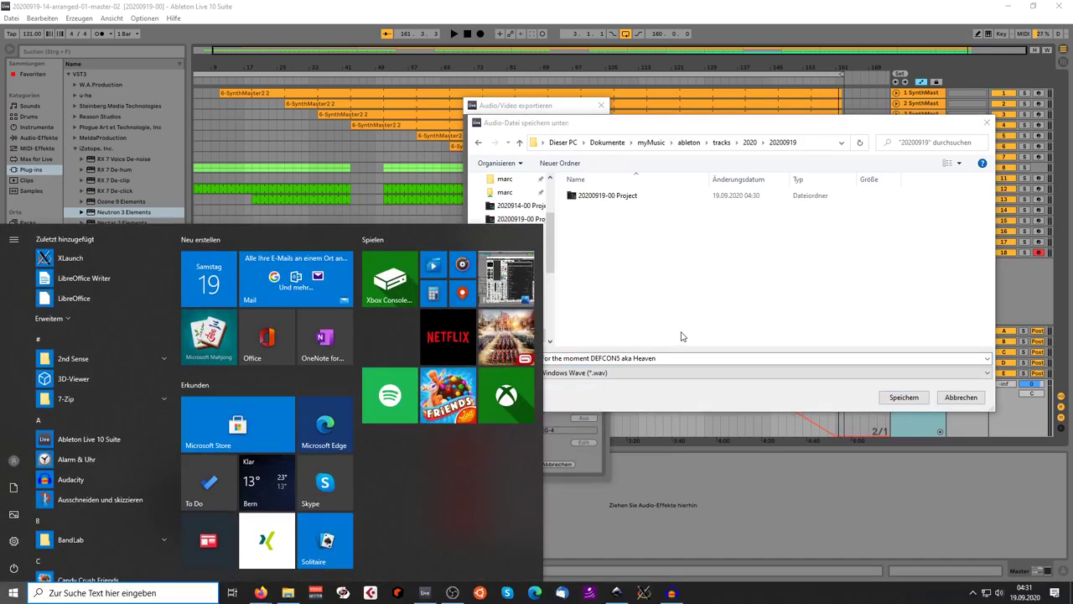
{"action": "type", "text": "fire"}
{"action": "key", "text": "Return"}
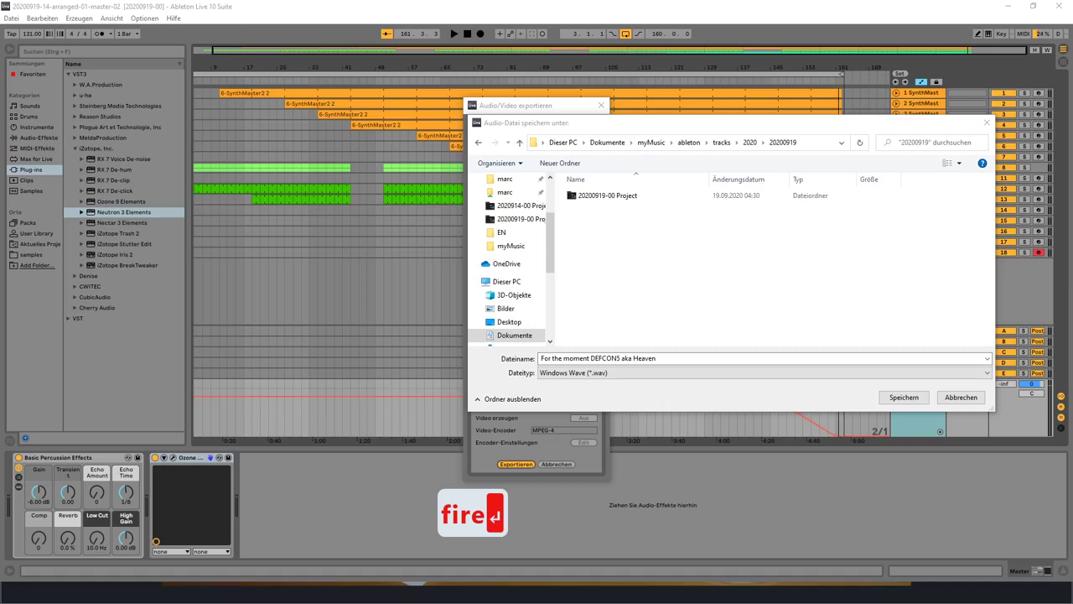
{"action": "key", "text": "ctrl+v"}
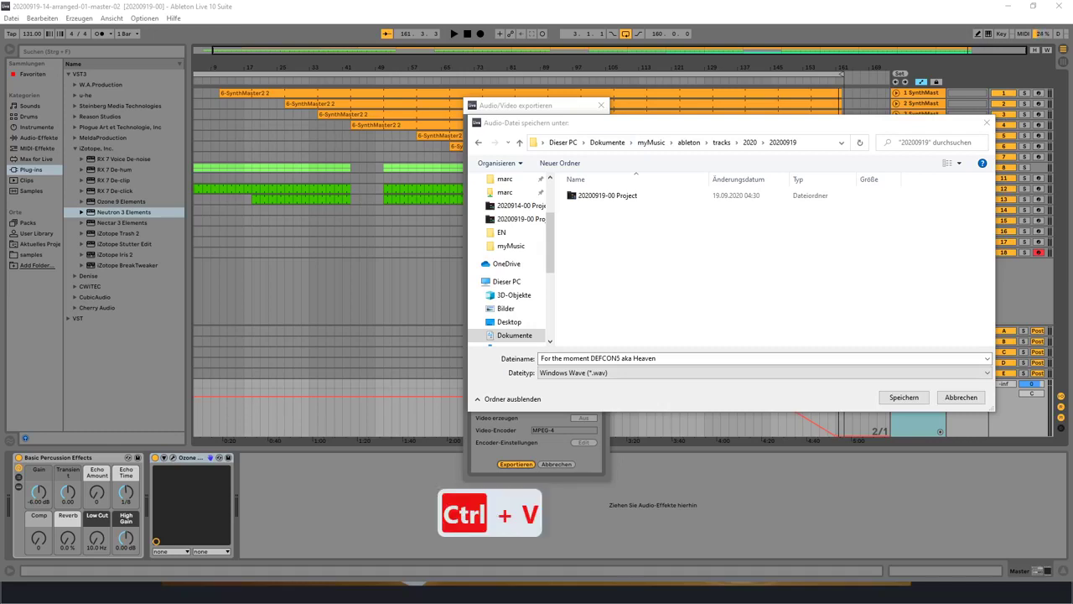
{"action": "key", "text": "Return"}
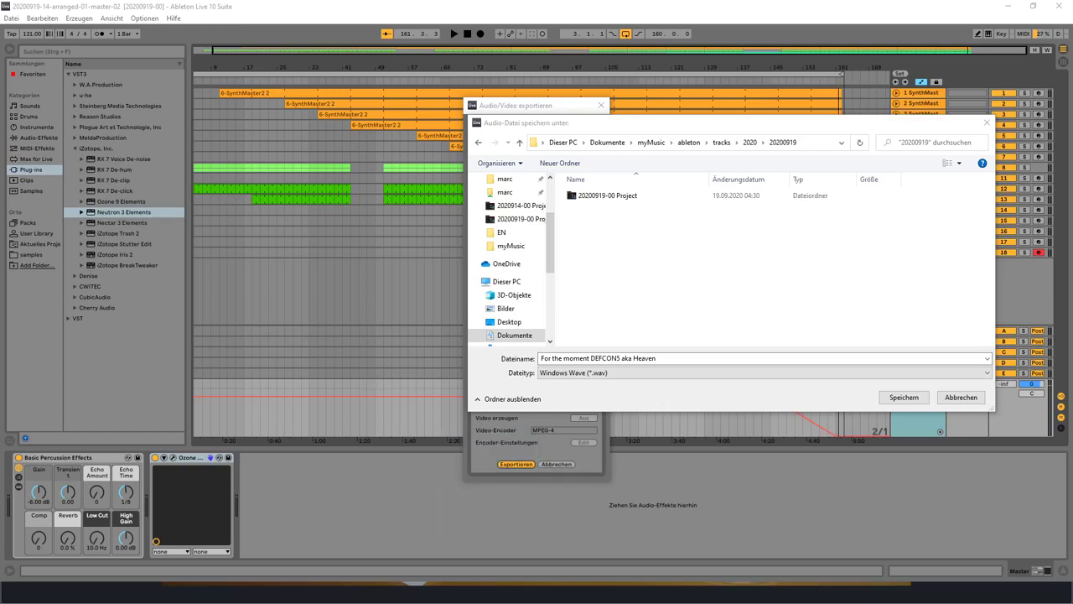
{"action": "key", "text": "BackSpace"}
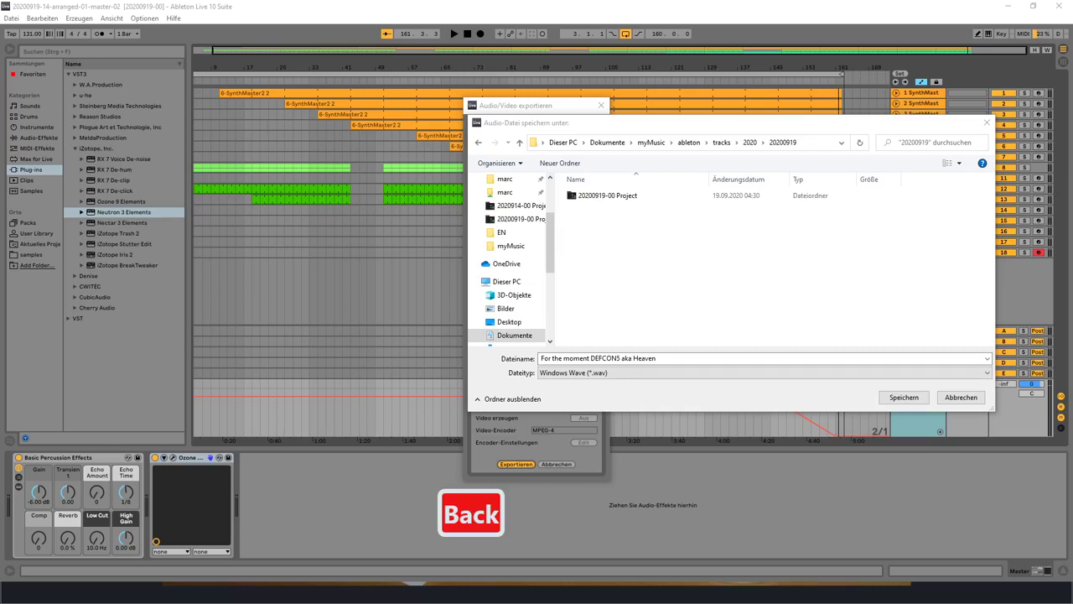
{"action": "key", "text": "Return"}
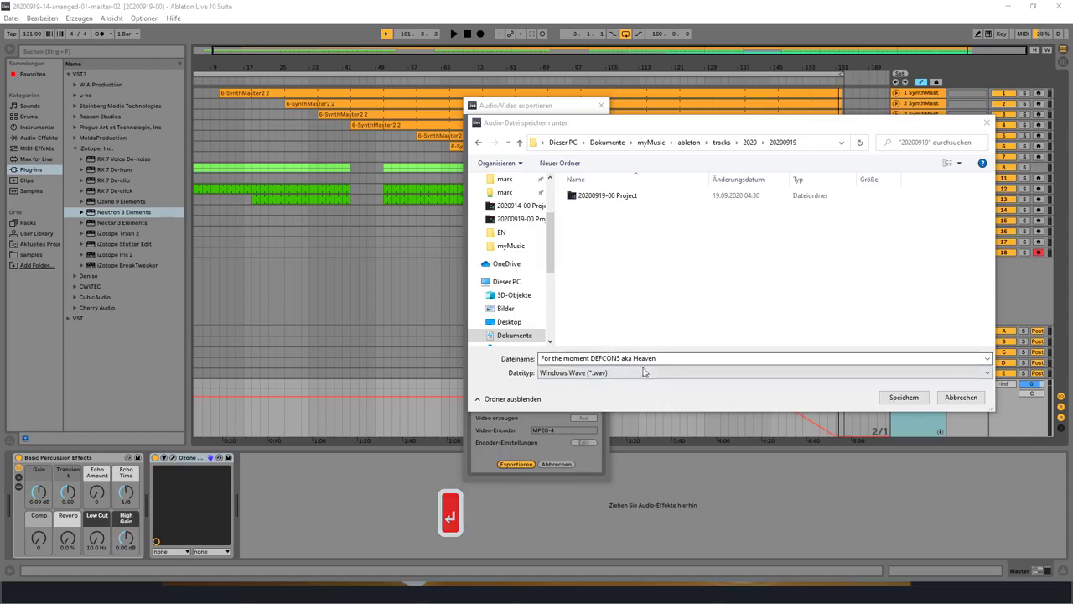
Step: Confirm saving the named WAV file so that the master renders
{"action": "left_click", "coordinate": [907, 398]}
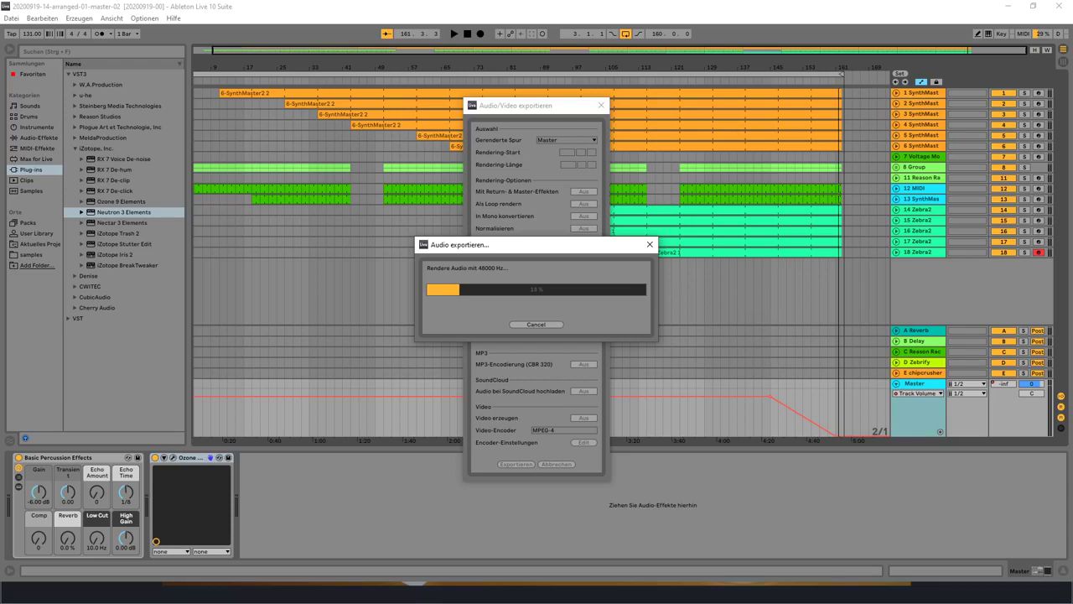
Step: Switch to Audacity and browse for a file to open in Dokumente/myMusic/ableton/tracks/2020/20200919
{"action": "key", "text": "alt+Tab"}
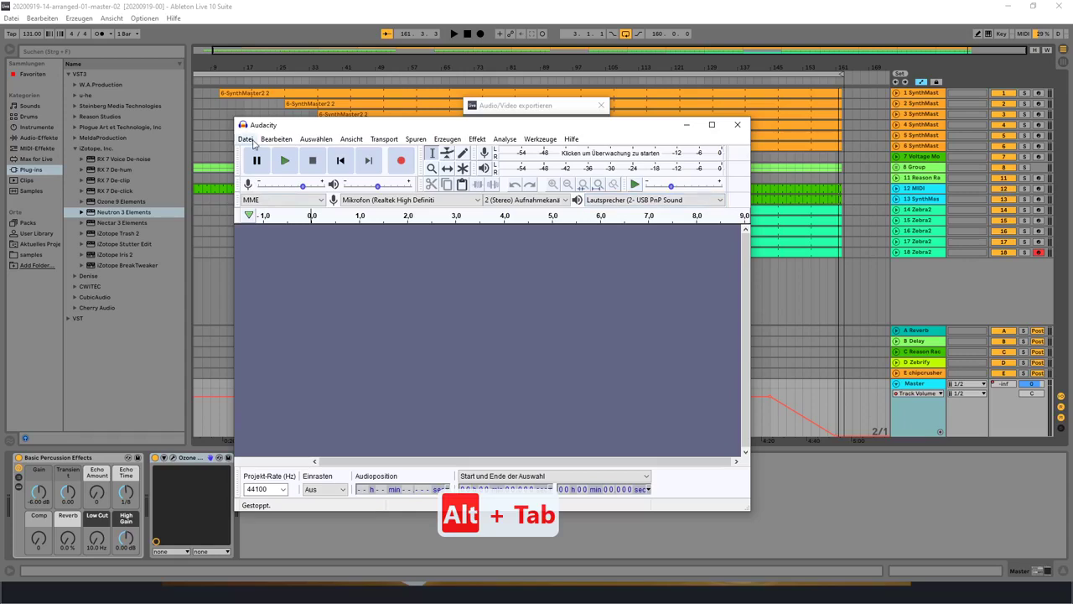
{"action": "left_click", "coordinate": [251, 141]}
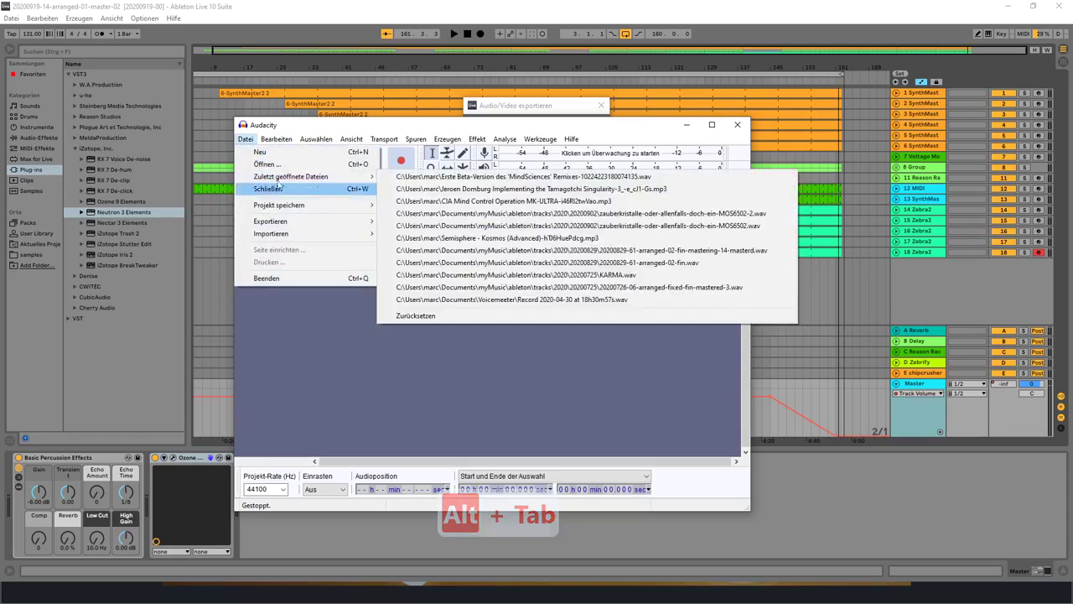
{"action": "left_click", "coordinate": [266, 164]}
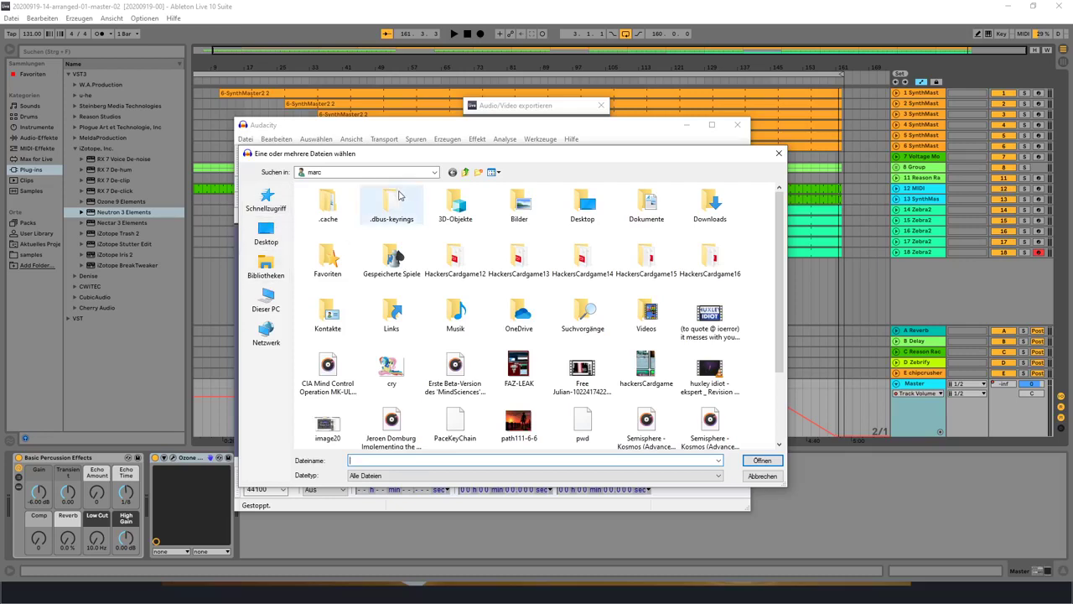
{"action": "left_click", "coordinate": [270, 293]}
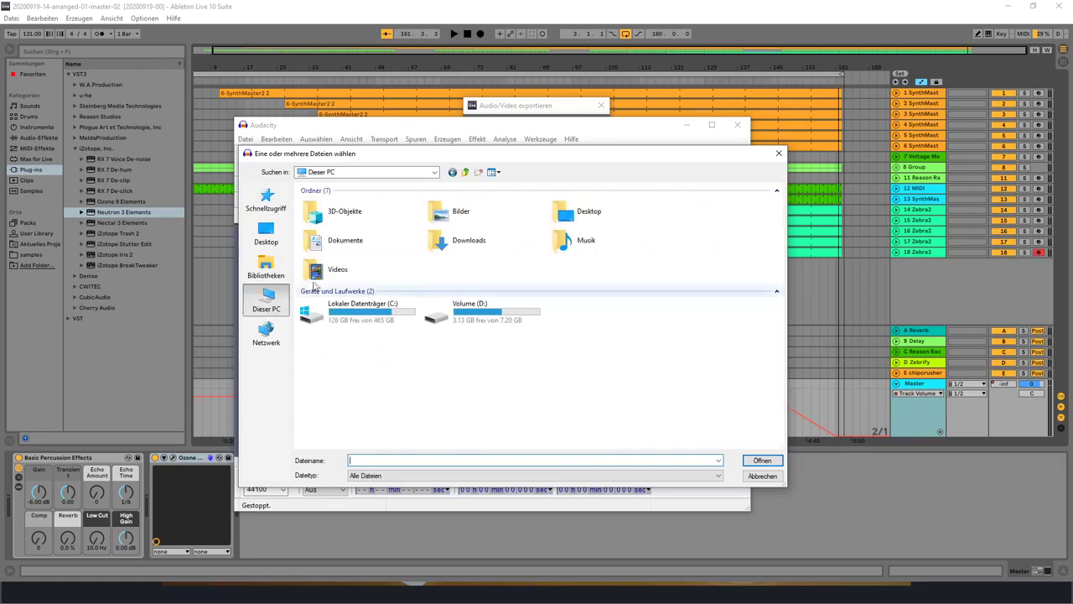
{"action": "double_click", "coordinate": [327, 242]}
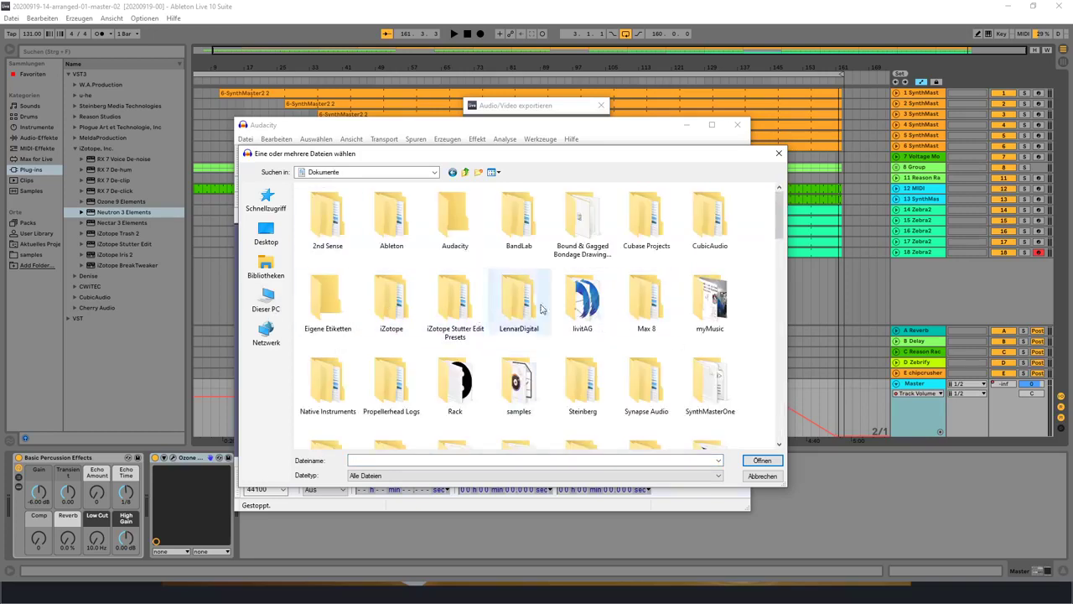
{"action": "double_click", "coordinate": [710, 301]}
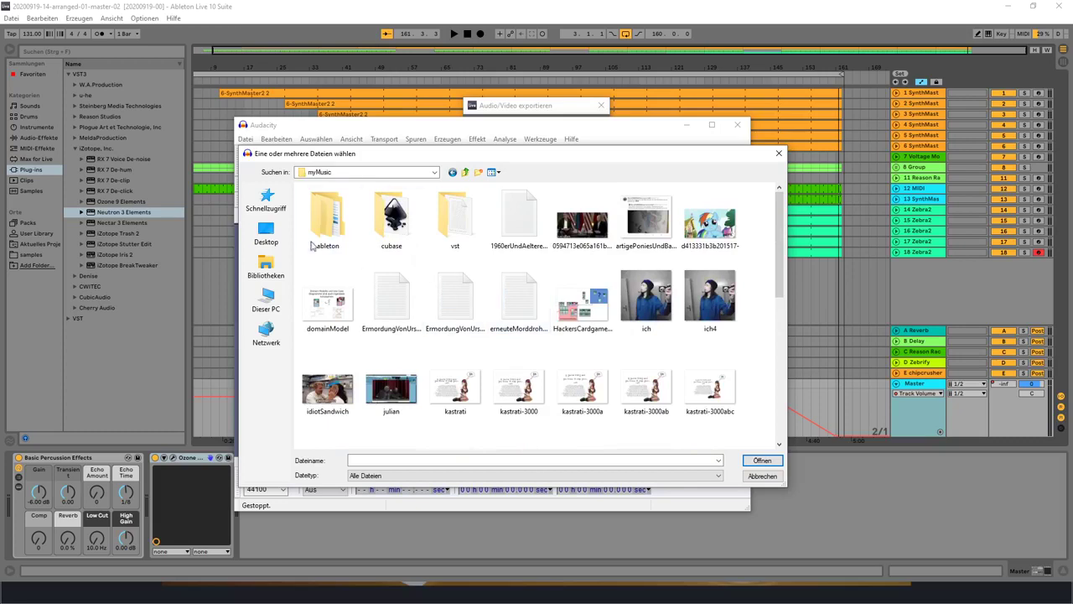
{"action": "double_click", "coordinate": [316, 238]}
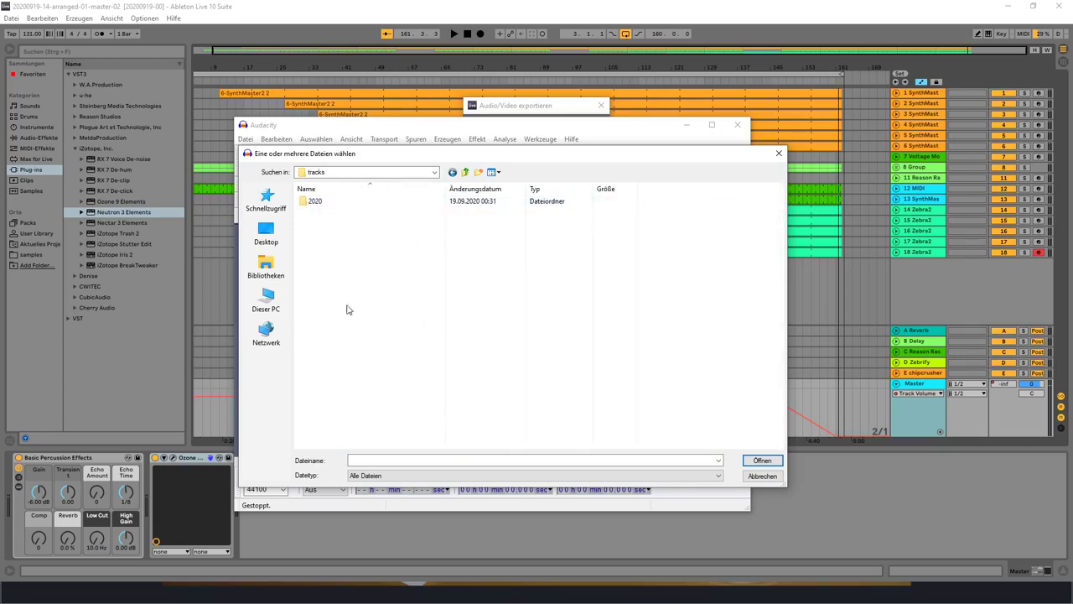
{"action": "double_click", "coordinate": [315, 201]}
{"action": "scroll", "coordinate": [341, 371], "scroll_direction": "down", "scroll_amount": 5}
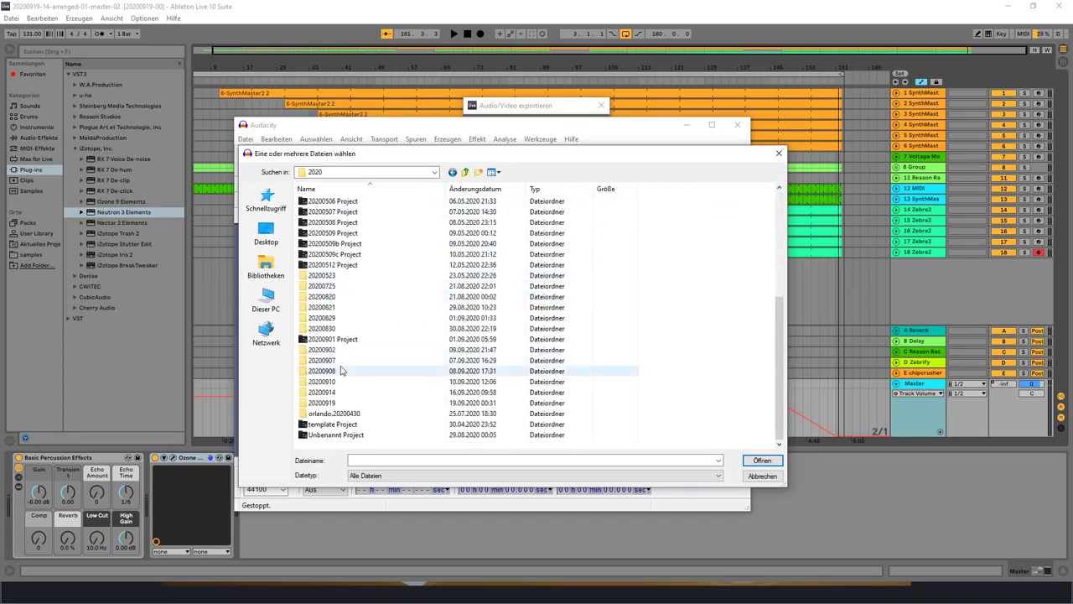
{"action": "double_click", "coordinate": [325, 402]}
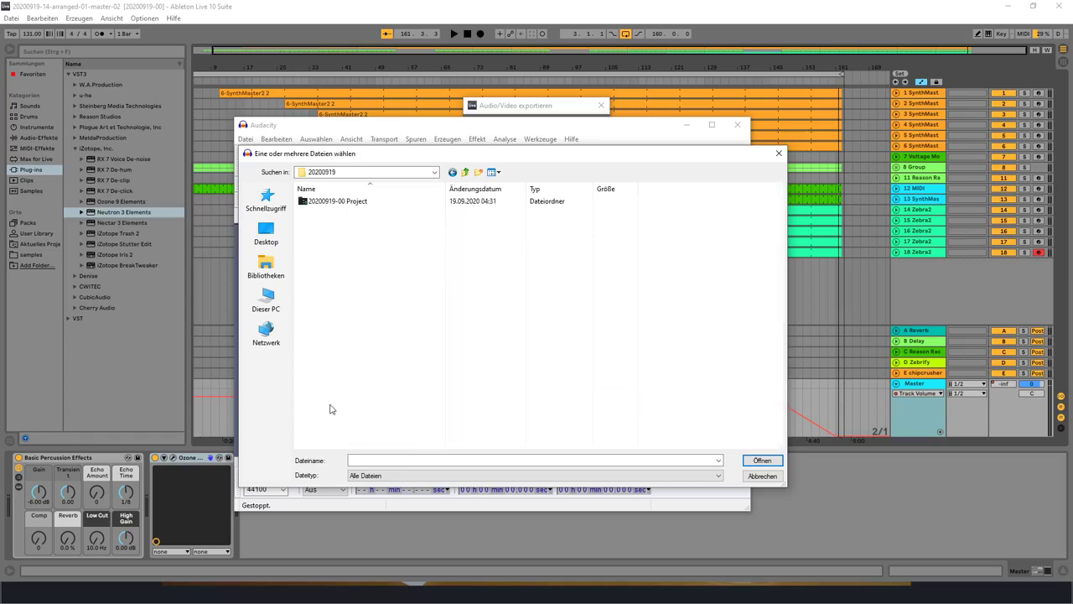
Step: Check the render in Ableton Live, return to Audacity and open the WAV file "For the moment DEFCON5 aka Heaven"
{"action": "key", "text": "alt+Tab"}
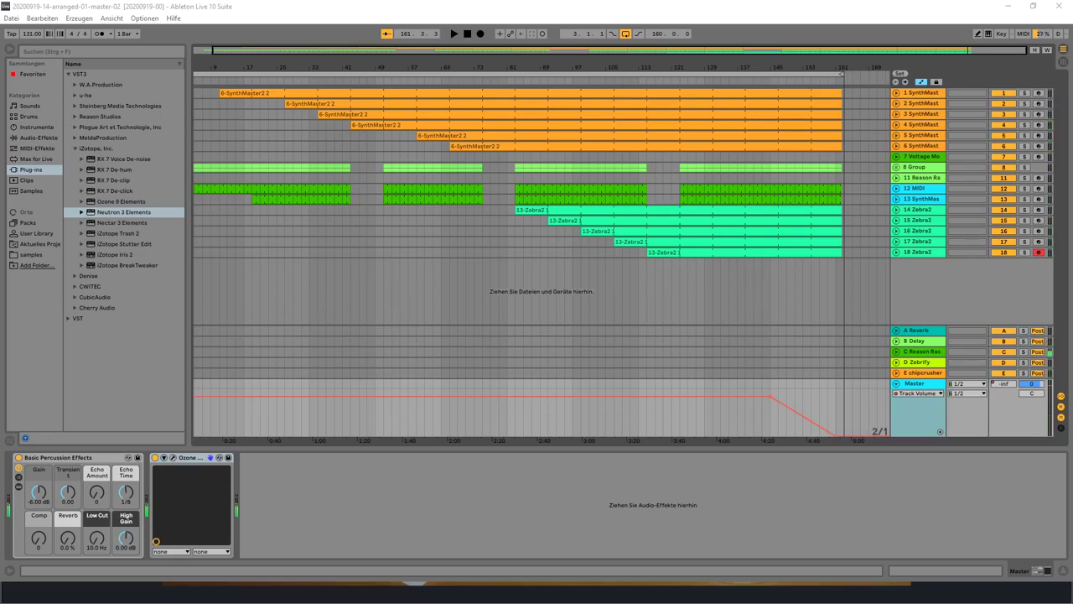
{"action": "key", "text": "alt+Tab"}
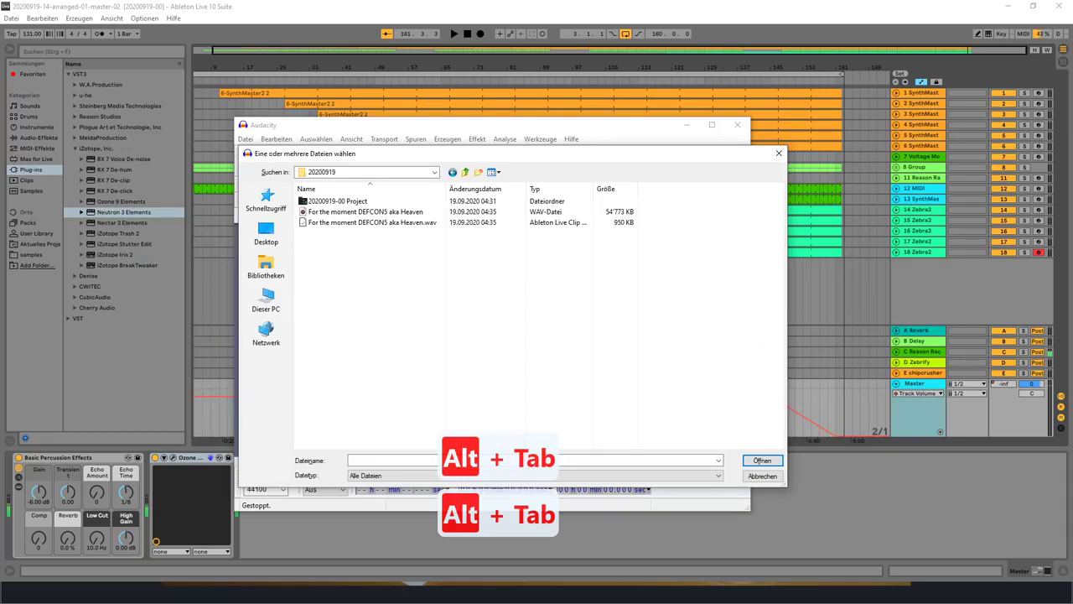
{"action": "left_click", "coordinate": [369, 213]}
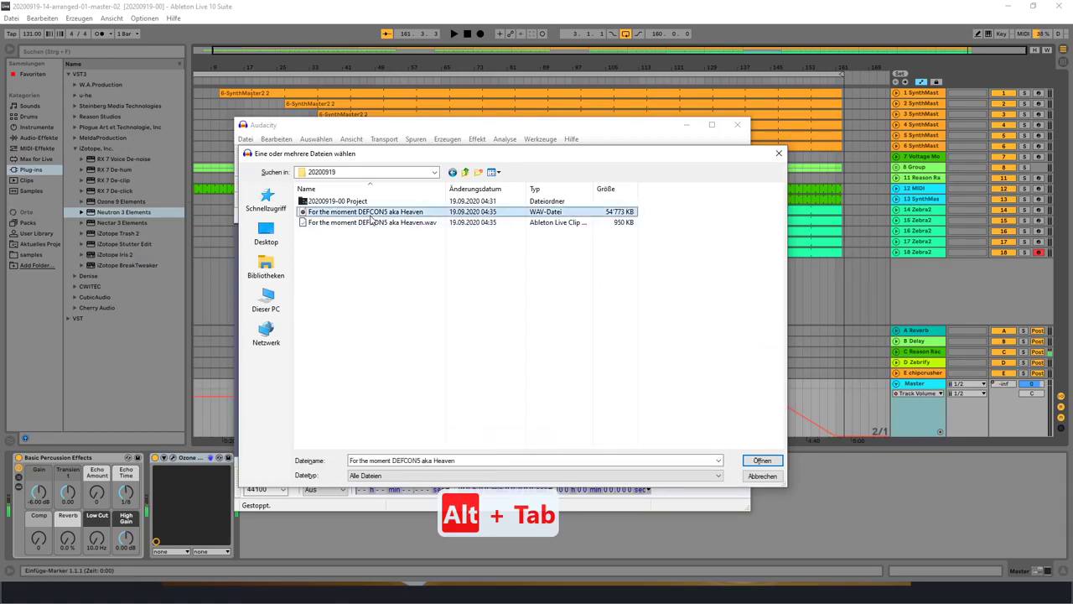
{"action": "double_click", "coordinate": [370, 214]}
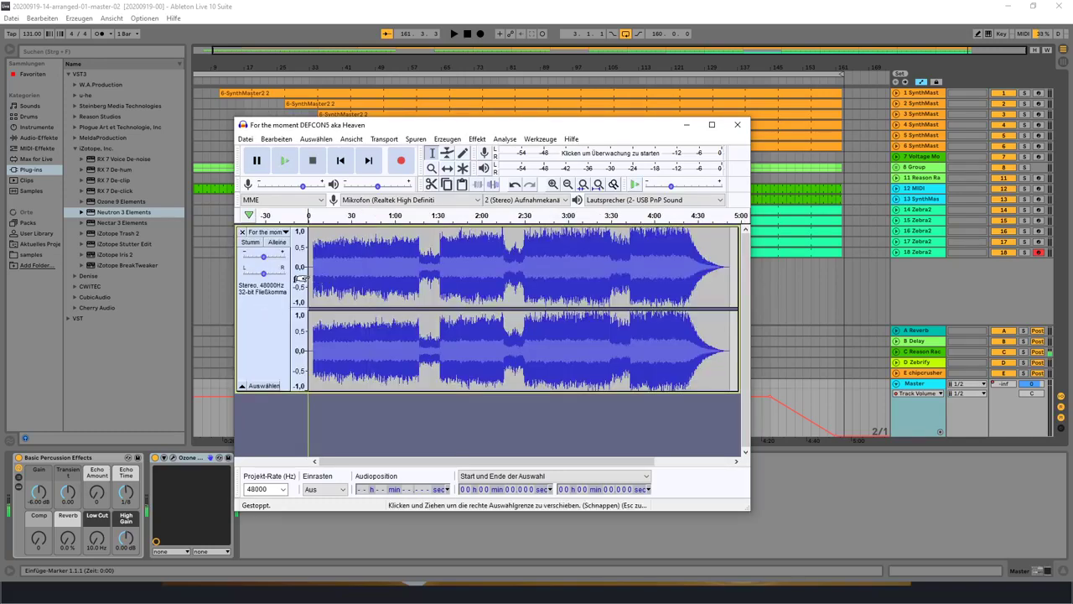
Step: Delete the silence of about 3.3 seconds at the beginning of the stereo track
{"action": "scroll", "coordinate": [318, 279], "scroll_direction": "up", "scroll_amount": 3}
{"action": "scroll", "coordinate": [323, 268], "scroll_direction": "left", "scroll_amount": 1}
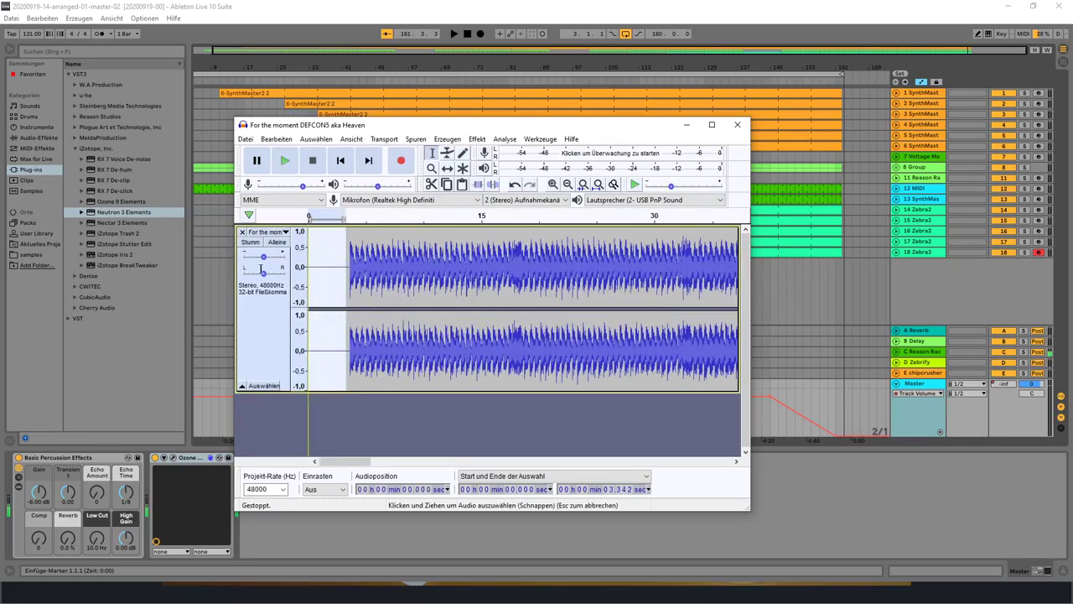
{"action": "left_click", "coordinate": [344, 275]}
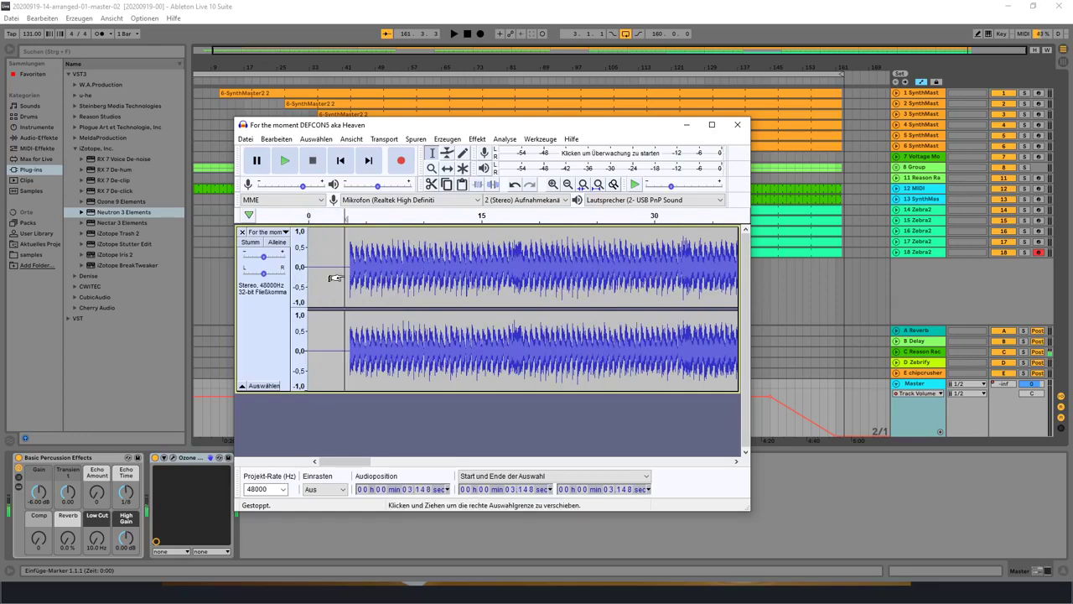
{"action": "left_click_drag", "start_coordinate": [347, 276], "coordinate": [240, 270]}
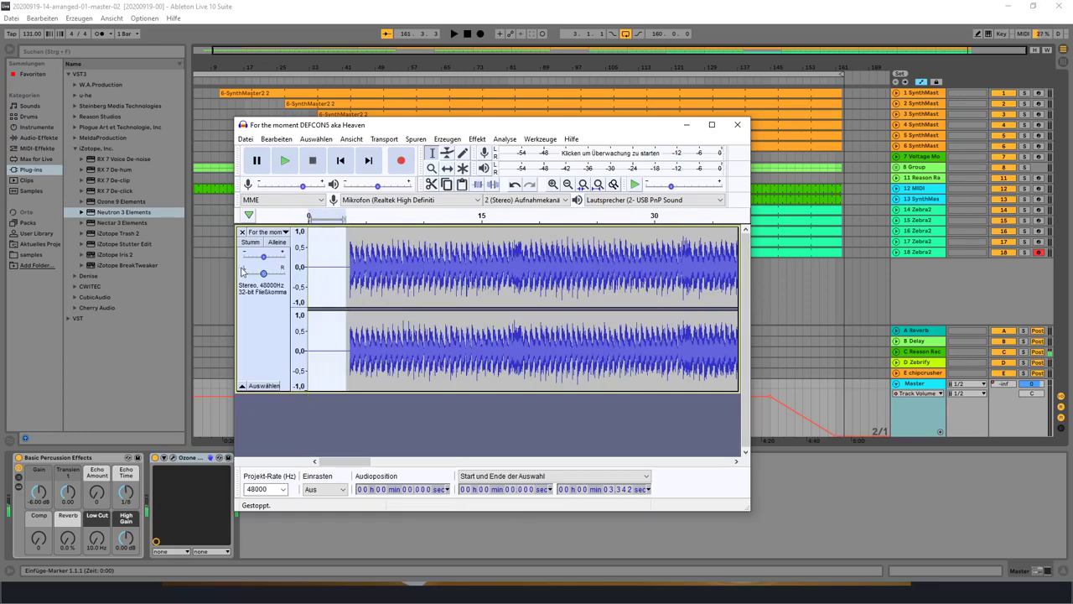
{"action": "key", "text": "Delete"}
Step: Examine the fade-out and the silent tail at the end of the track, then the waveform as a whole
{"action": "scroll", "coordinate": [408, 266], "scroll_direction": "down", "scroll_amount": 4}
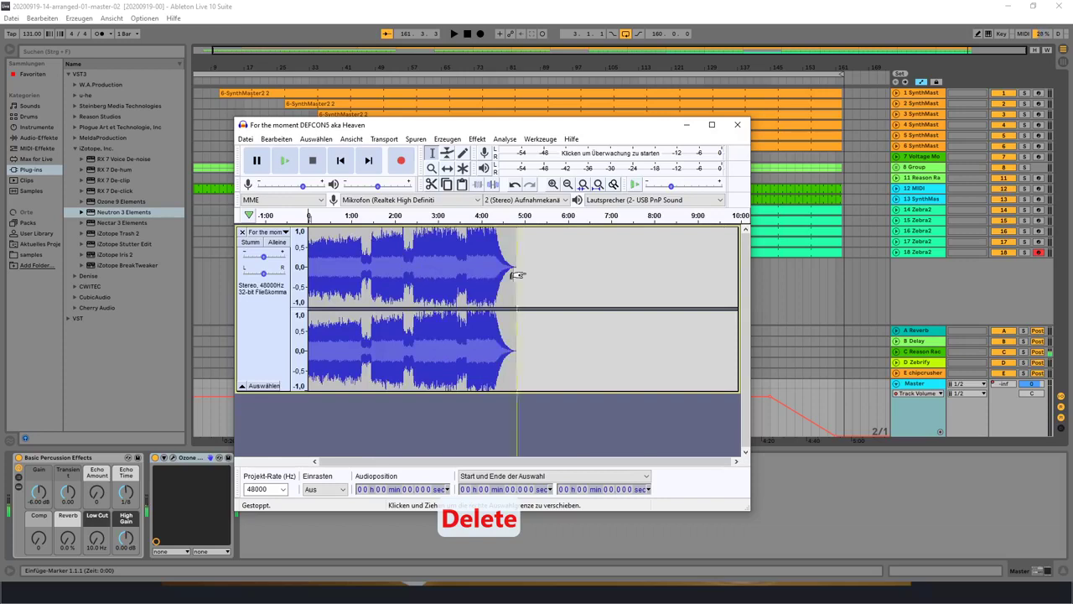
{"action": "scroll", "coordinate": [518, 273], "scroll_direction": "up", "scroll_amount": 5}
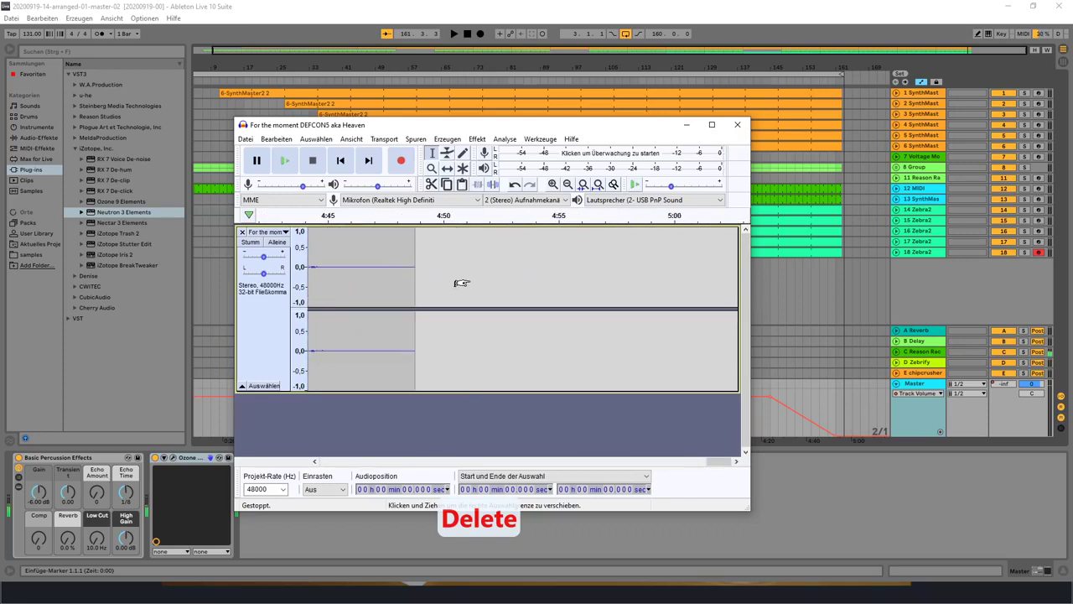
{"action": "scroll", "coordinate": [462, 284], "scroll_direction": "down", "scroll_amount": 5}
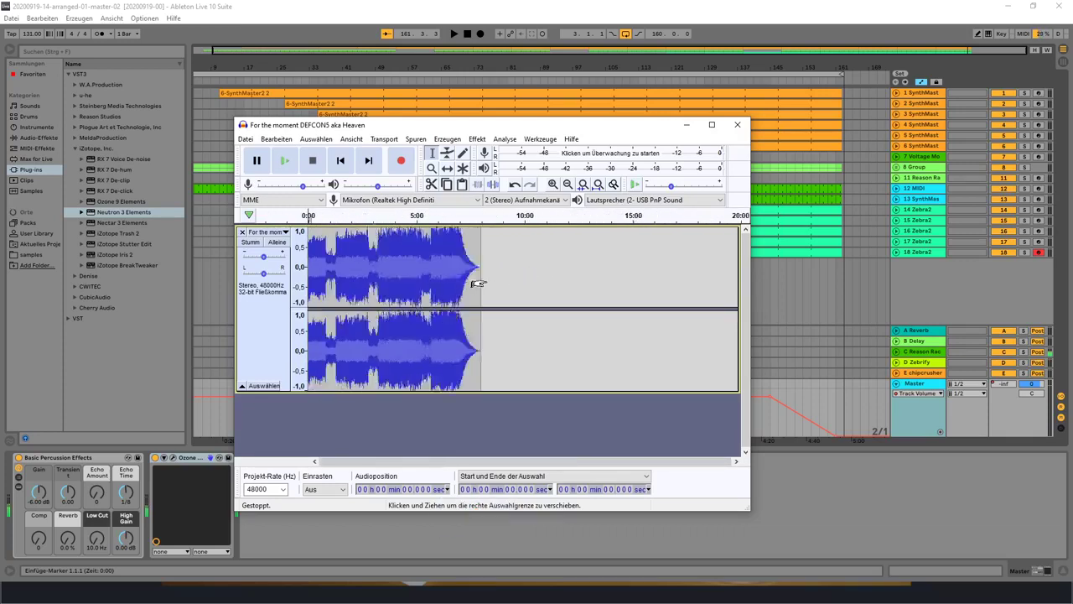
{"action": "scroll", "coordinate": [477, 284], "scroll_direction": "down", "scroll_amount": 4}
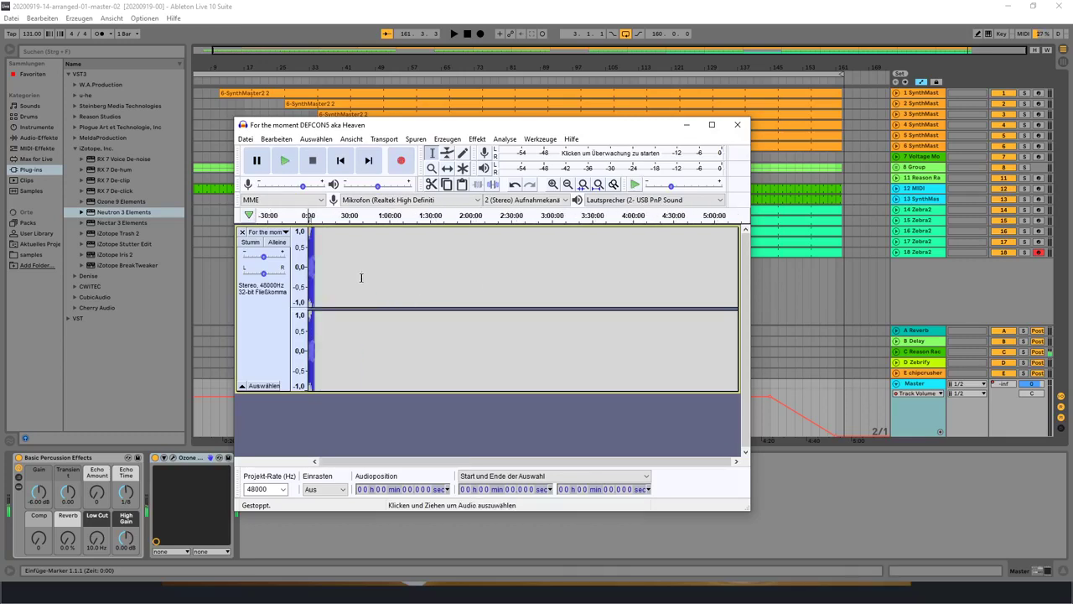
{"action": "scroll", "coordinate": [356, 281], "scroll_direction": "up", "scroll_amount": 5}
{"action": "scroll", "coordinate": [331, 289], "scroll_direction": "up", "scroll_amount": 4}
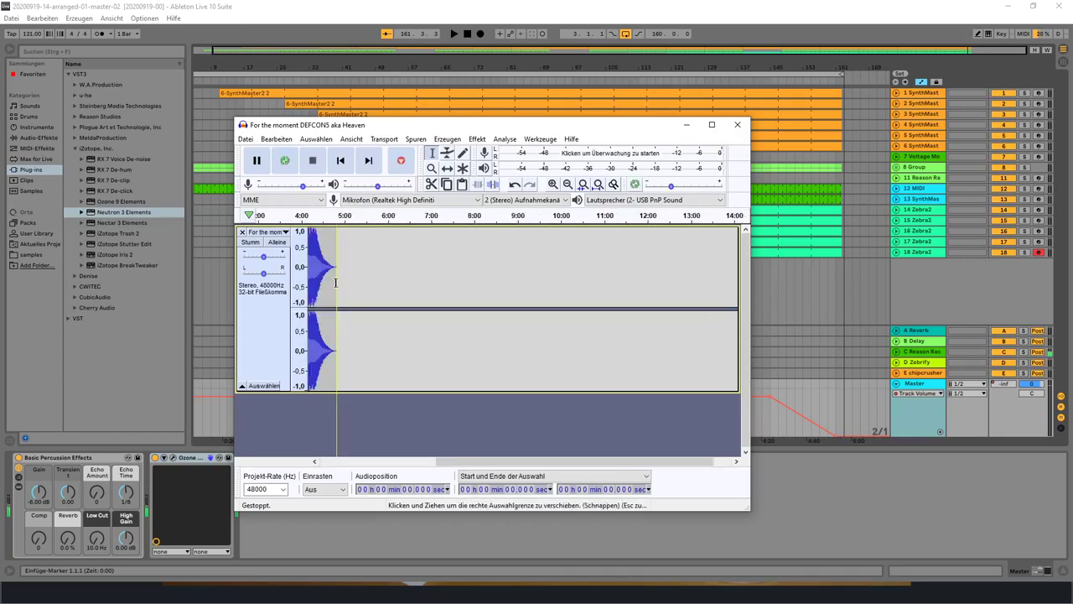
{"action": "scroll", "coordinate": [324, 286], "scroll_direction": "left", "scroll_amount": 10}
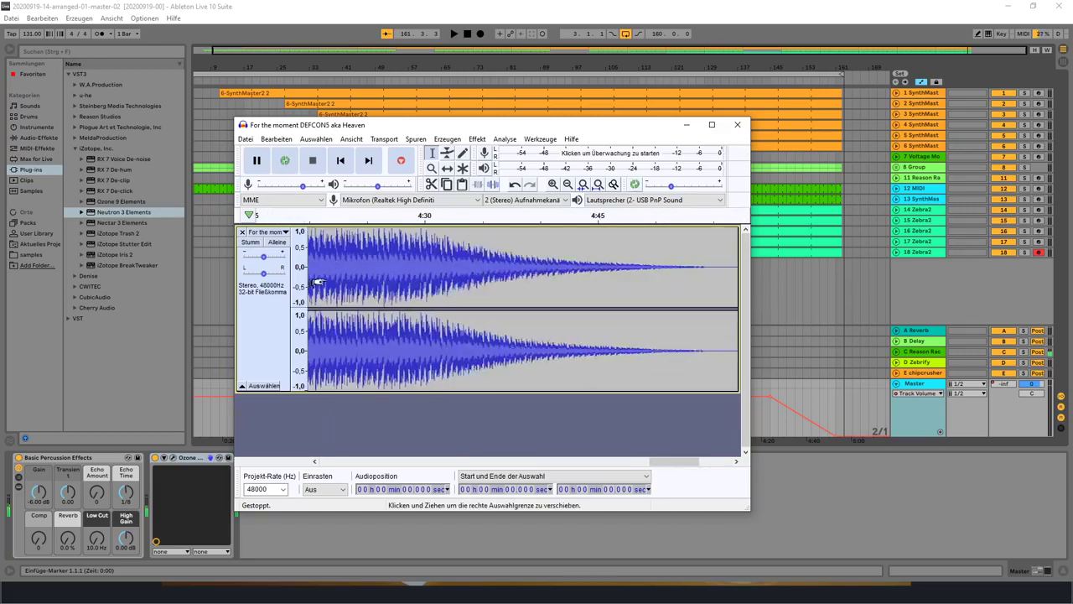
{"action": "scroll", "coordinate": [351, 285], "scroll_direction": "down", "scroll_amount": 2}
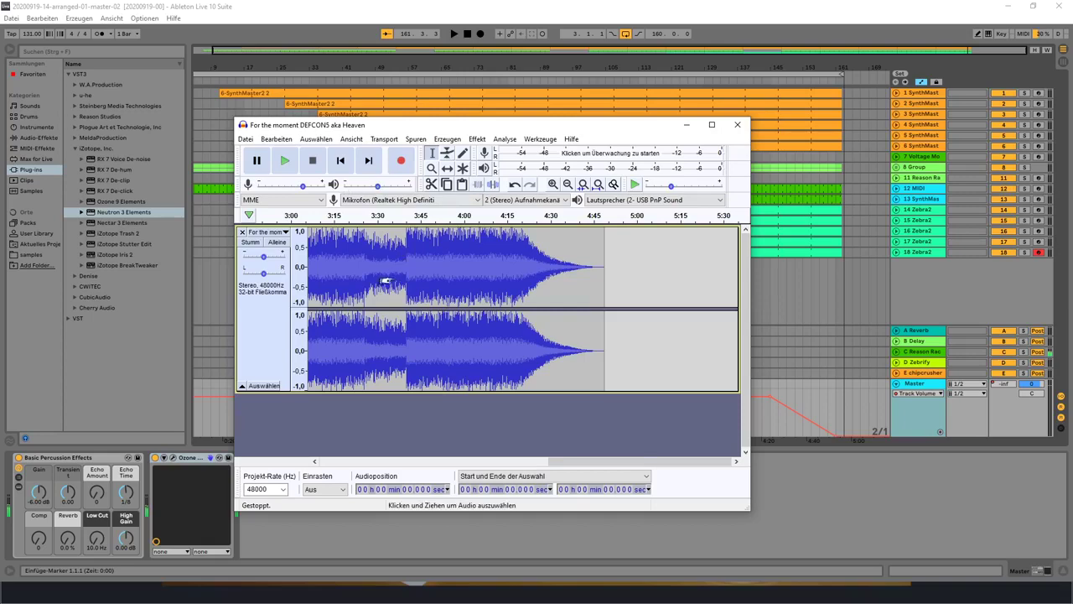
{"action": "scroll", "coordinate": [383, 279], "scroll_direction": "up", "scroll_amount": 2}
{"action": "scroll", "coordinate": [383, 279], "scroll_direction": "down", "scroll_amount": 4}
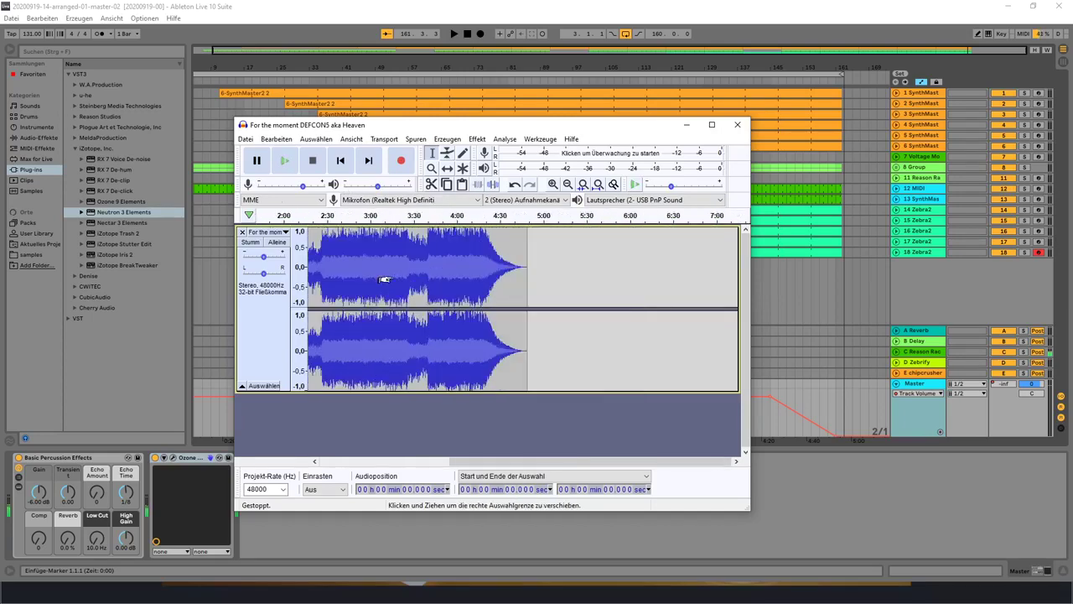
{"action": "scroll", "coordinate": [375, 288], "scroll_direction": "left", "scroll_amount": 3}
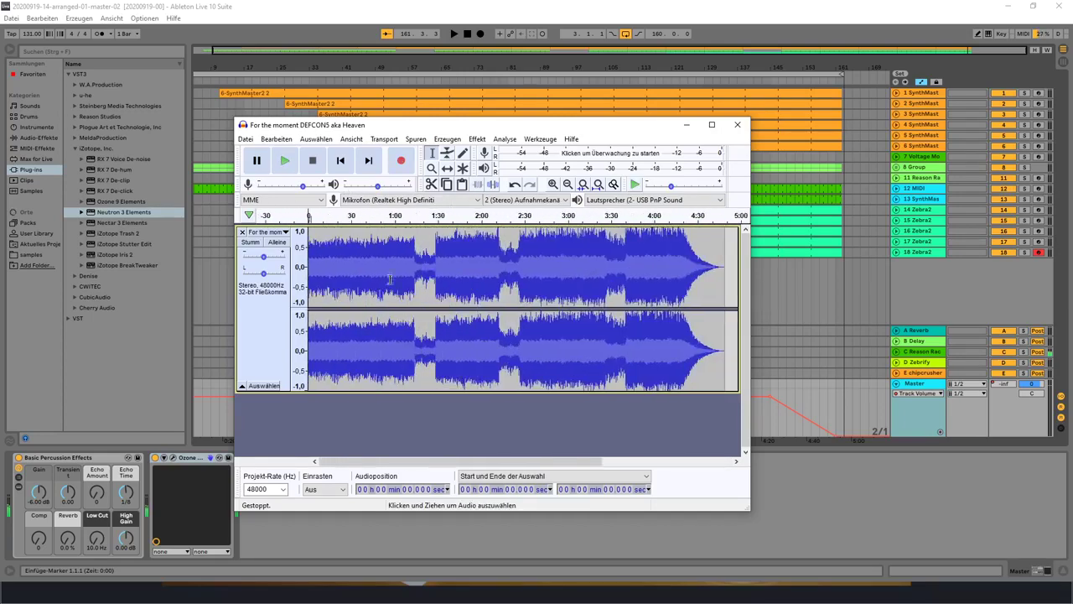
Step: Play the trimmed track from its start and again from about 2:53 to listen to the result
{"action": "left_click", "coordinate": [285, 165]}
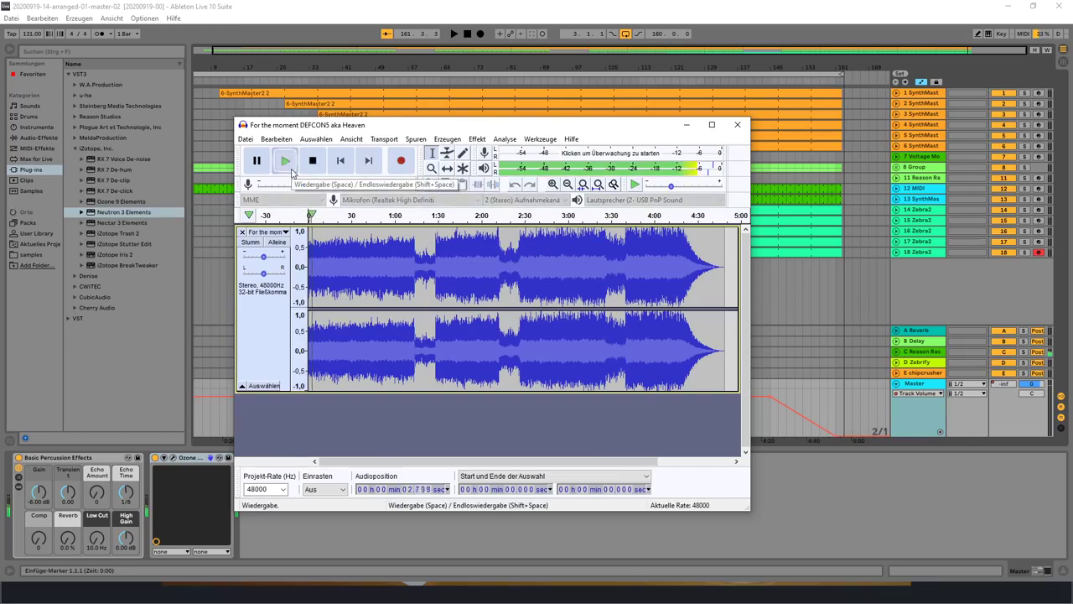
{"action": "left_click", "coordinate": [559, 239]}
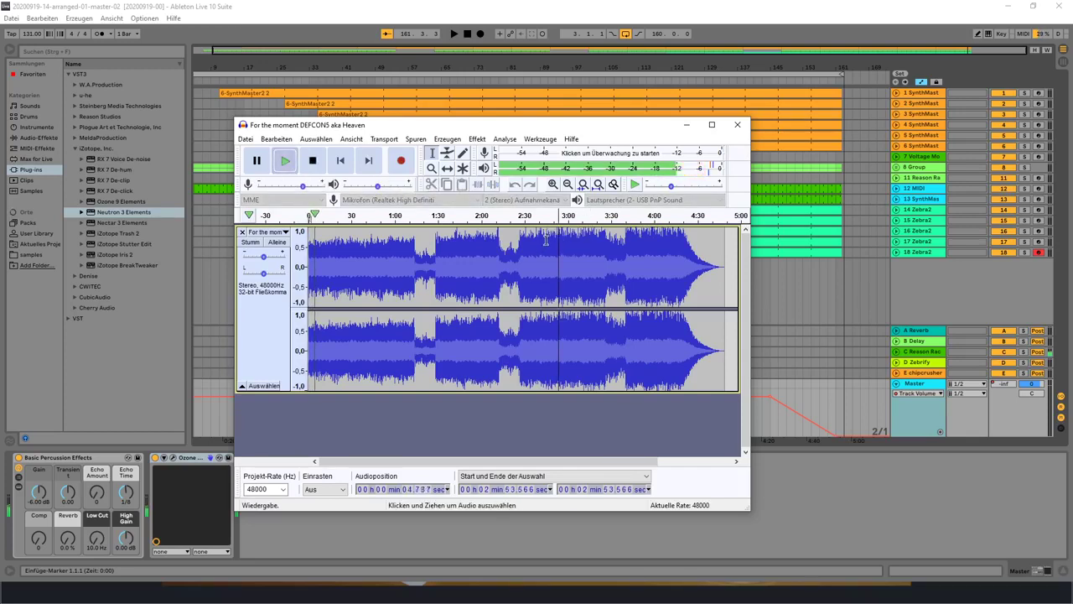
{"action": "key", "text": "space"}
{"action": "key", "text": "space"}
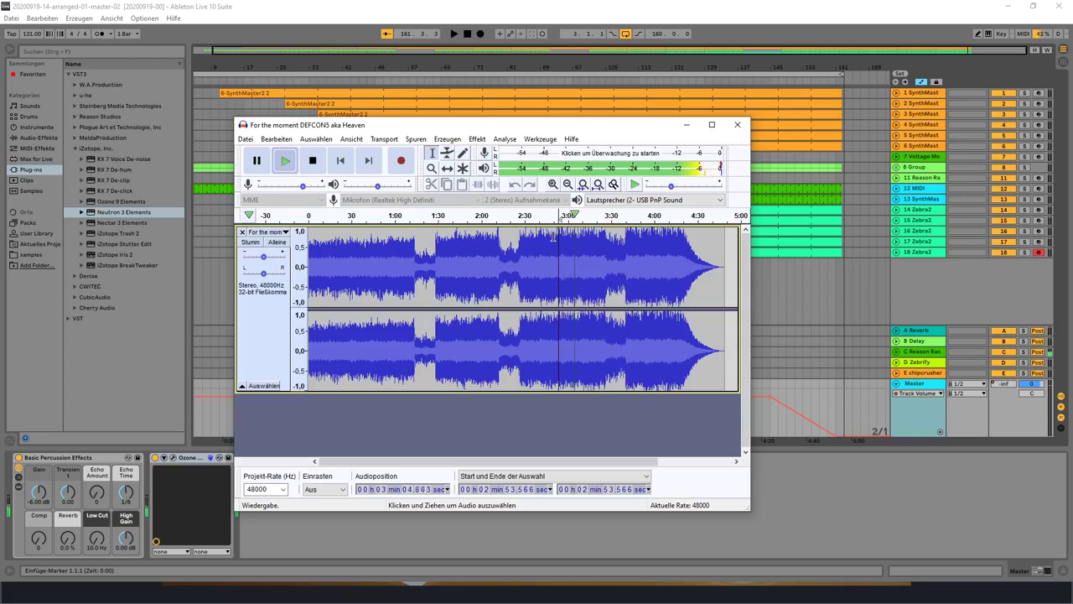
Step: Find Firefox through the Windows search and launch it
{"action": "key", "text": "super"}
{"action": "type", "text": "fore"}
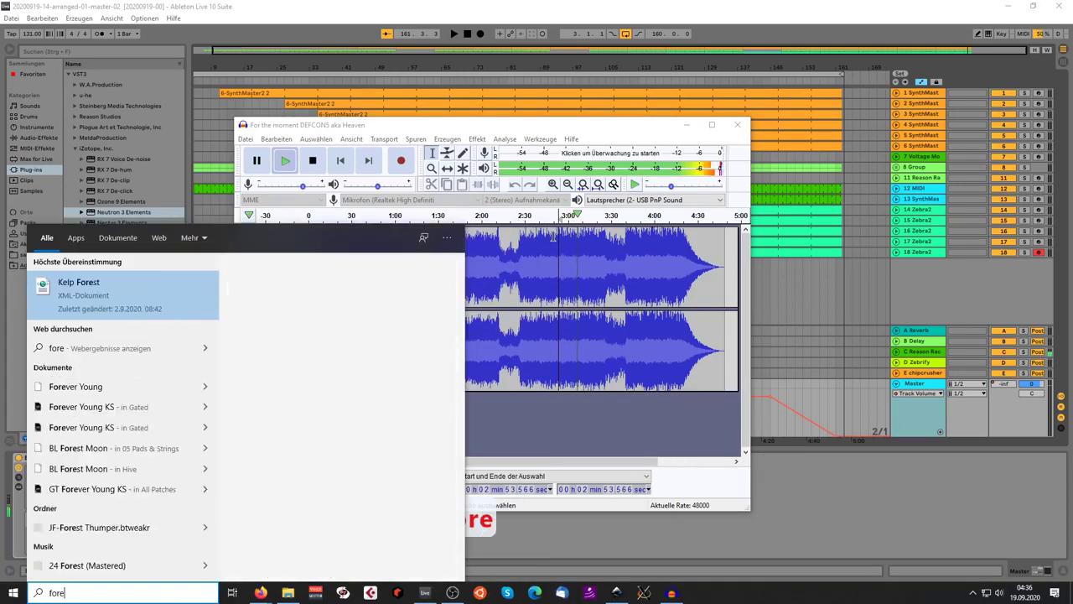
{"action": "key", "text": "BackSpace"}
{"action": "key", "text": "BackSpace"}
{"action": "key", "text": "BackSpace"}
{"action": "key", "text": "BackSpace"}
{"action": "type", "text": "f"}
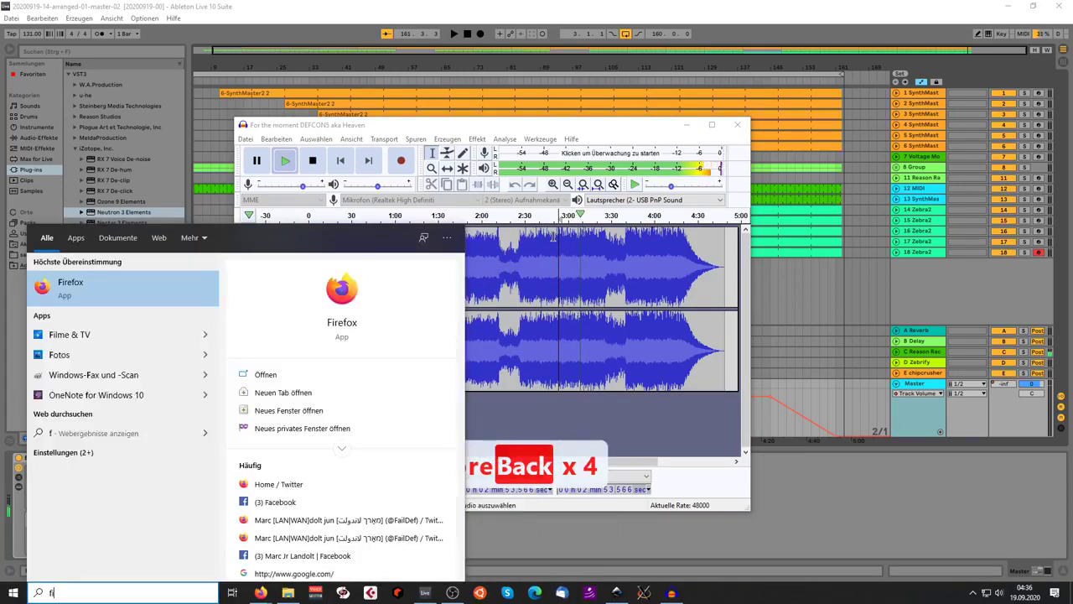
{"action": "type", "text": "ire"}
{"action": "key", "text": "Return"}
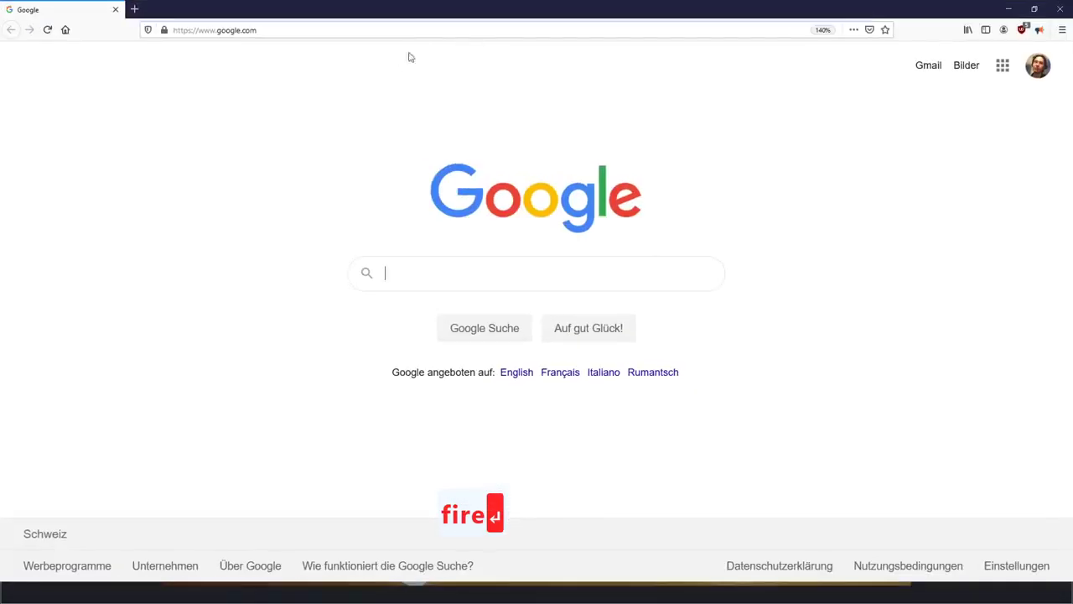
Step: Go to the artist's own SoundCloud profile and open the page of the "MindSciences Remix" track
{"action": "left_click", "coordinate": [422, 29]}
{"action": "key", "text": "ctrl+a"}
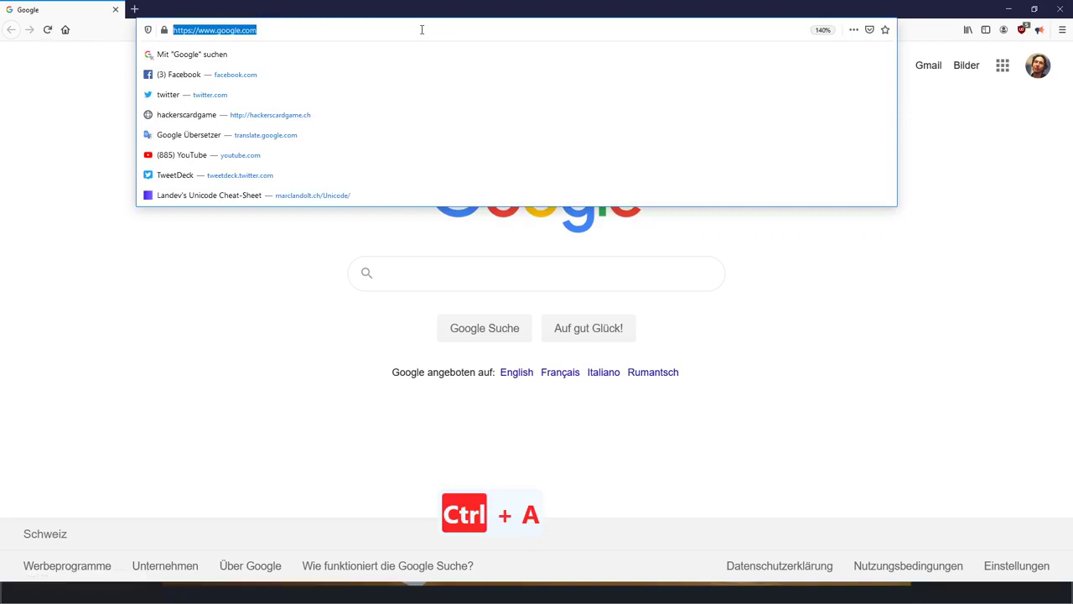
{"action": "type", "text": "sou"}
{"action": "key", "text": "Down"}
{"action": "key", "text": "Down"}
{"action": "key", "text": "Down"}
{"action": "key", "text": "Down"}
{"action": "key", "text": "Down"}
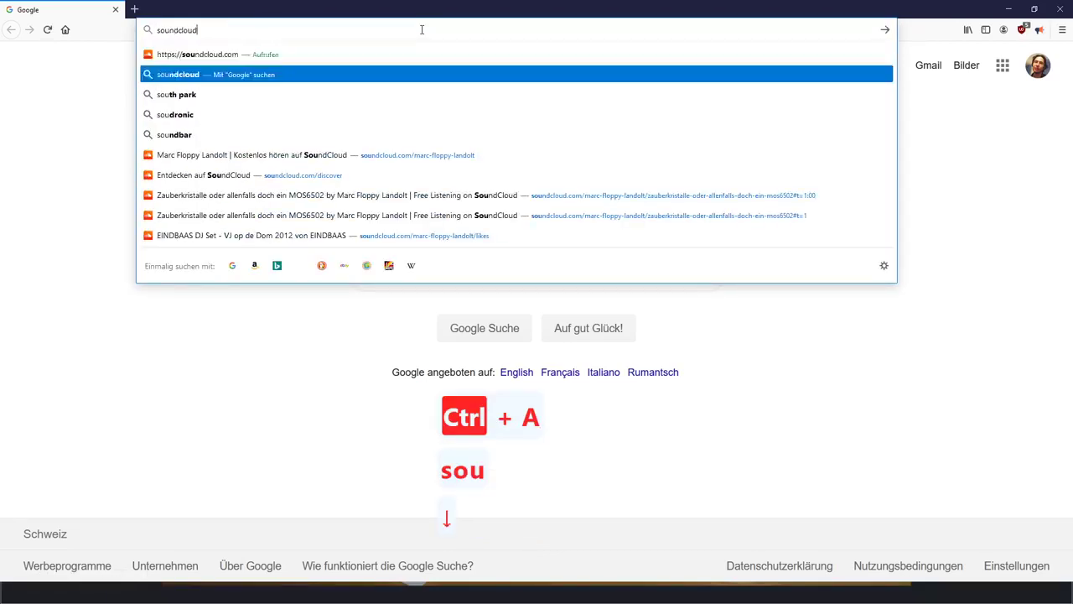
{"action": "key", "text": "Return"}
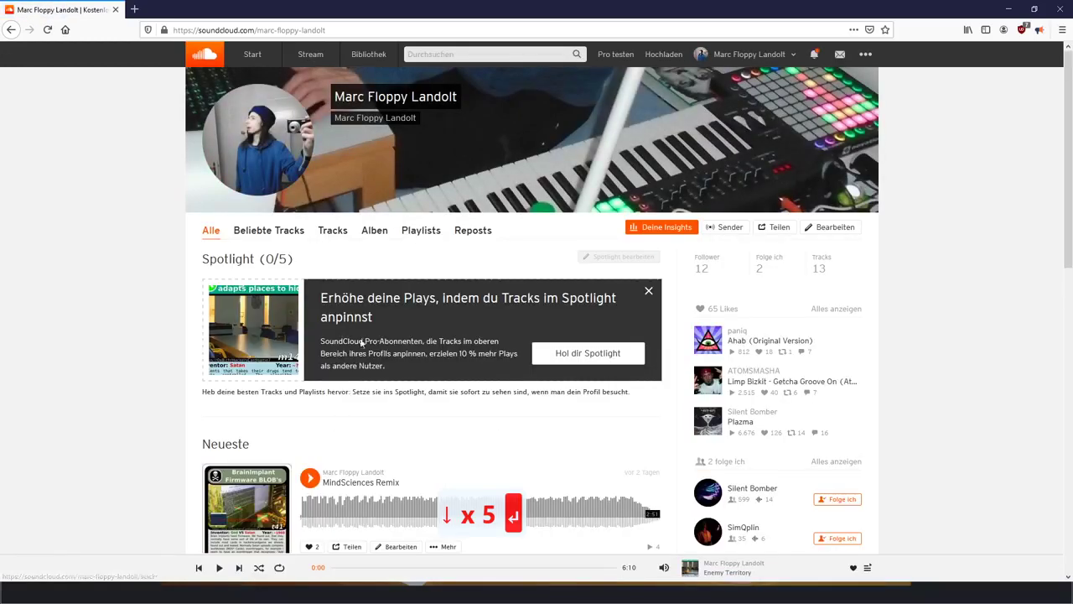
{"action": "left_click", "coordinate": [361, 483]}
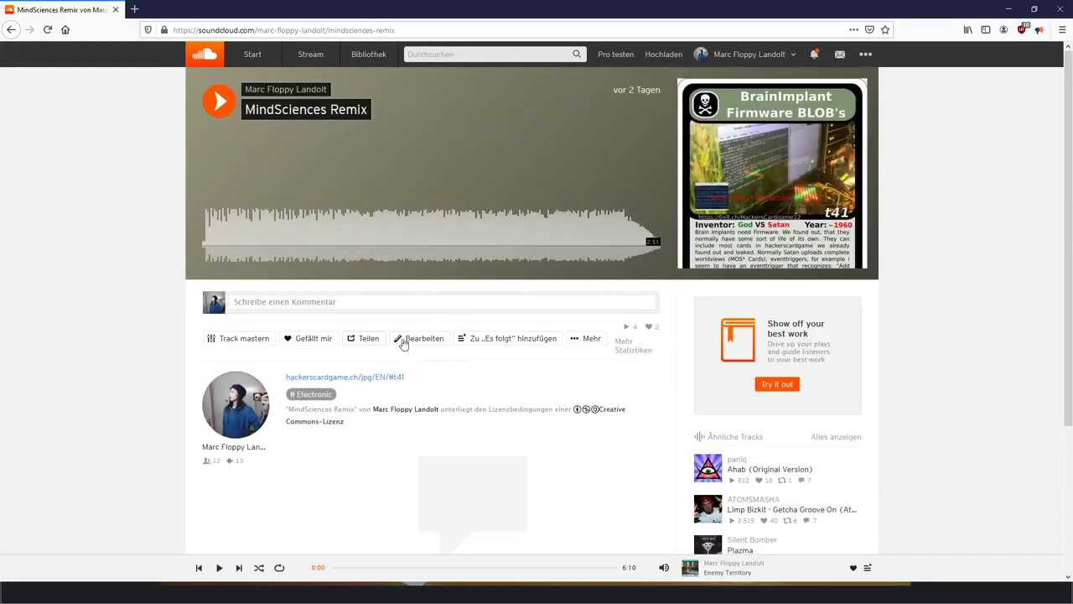
Step: Copy the artist name from the metadata of the "MindSciences Remix" track without changing it, and minimize the browser
{"action": "left_click", "coordinate": [413, 339]}
{"action": "left_click", "coordinate": [426, 143]}
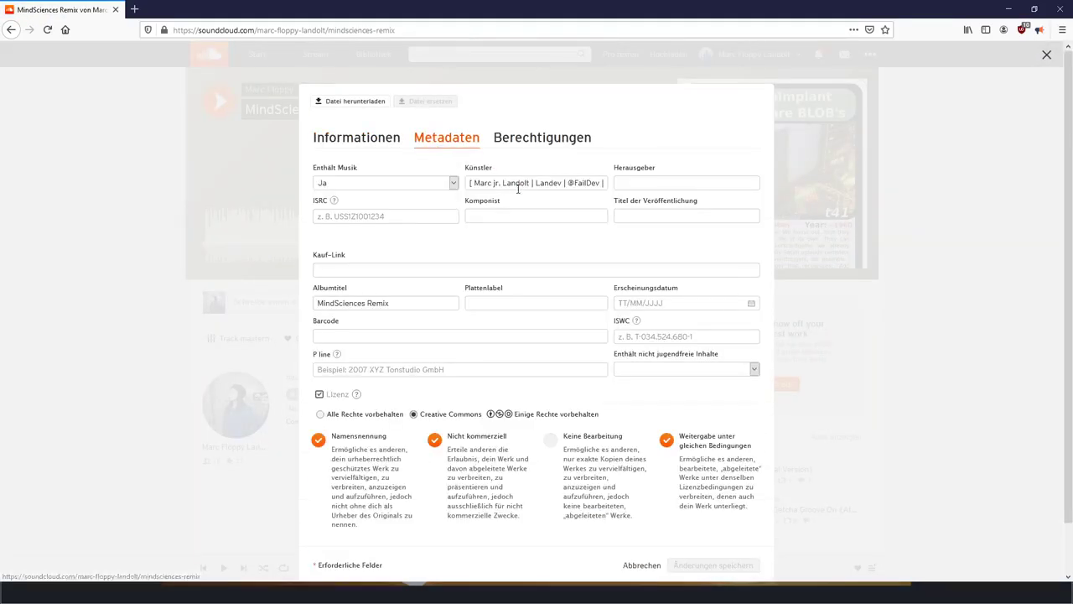
{"action": "left_click", "coordinate": [595, 183]}
{"action": "key", "text": "ctrl+a"}
{"action": "key", "text": "ctrl+c"}
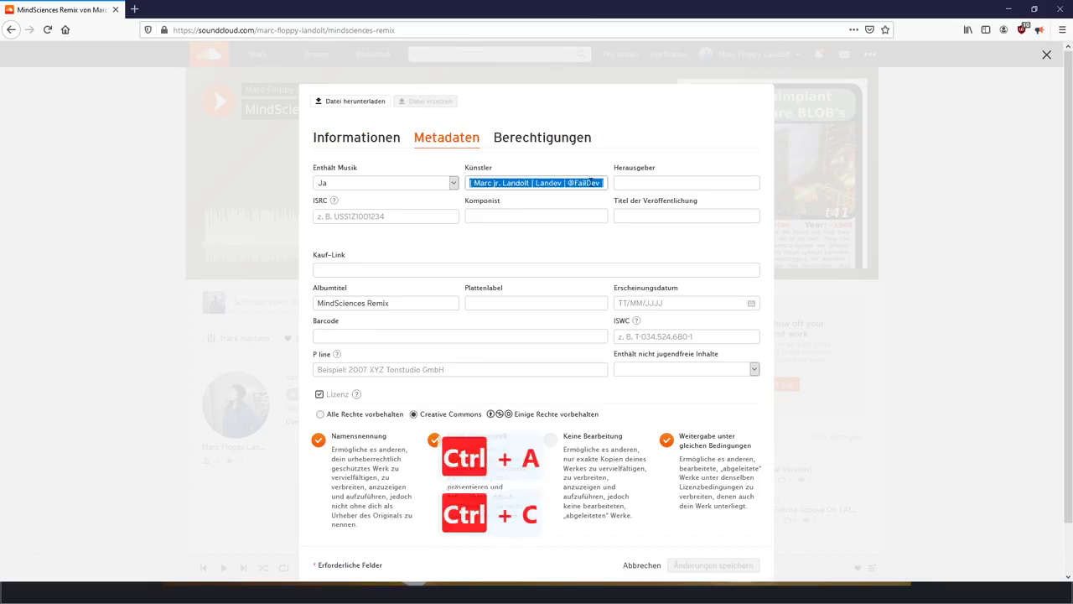
{"action": "key", "text": "Escape"}
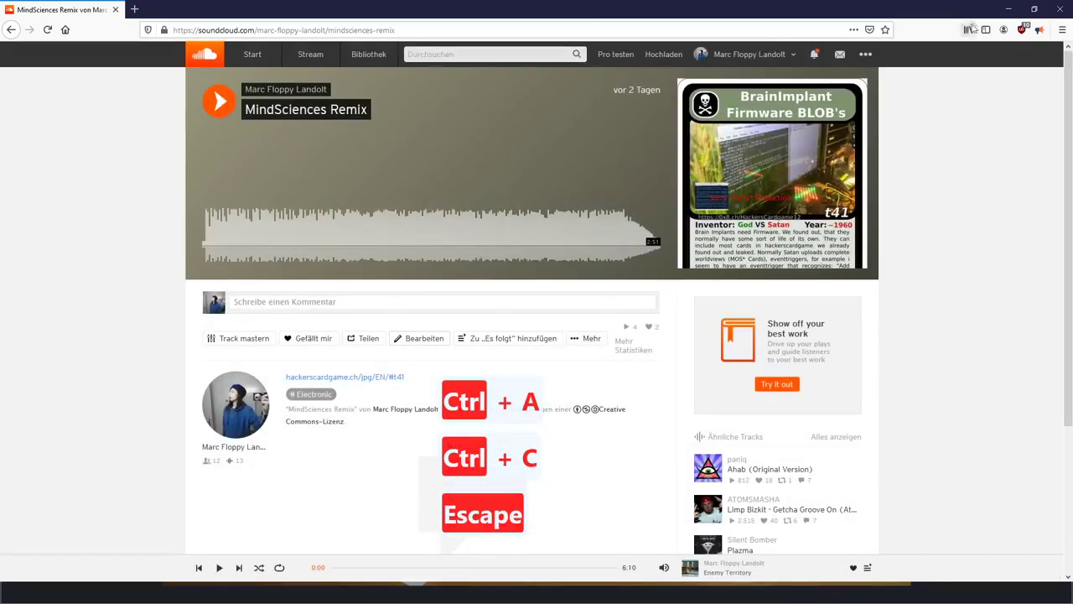
{"action": "left_click", "coordinate": [1008, 9]}
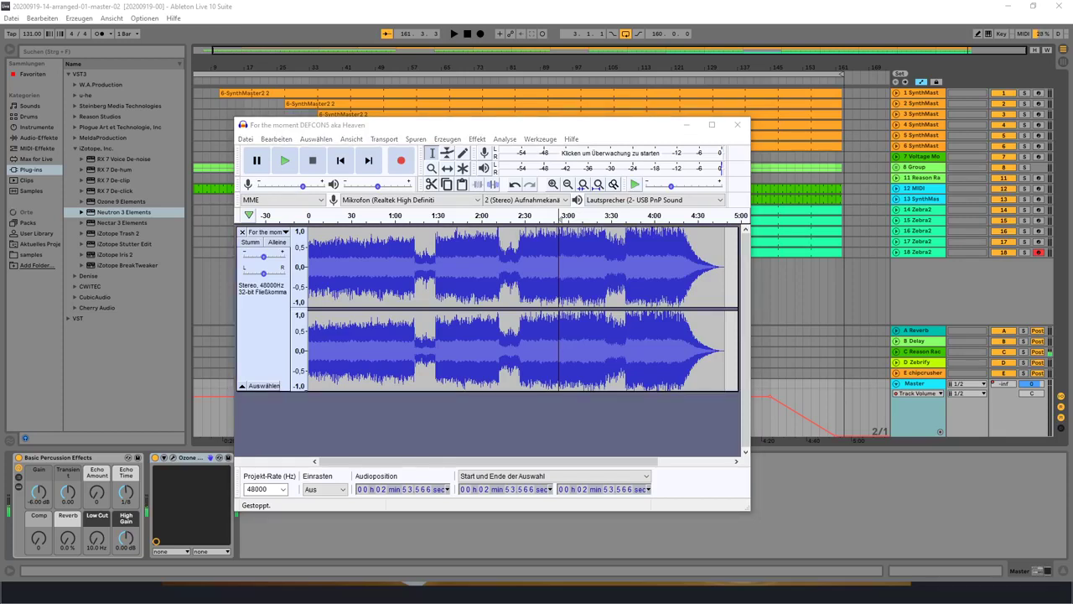
Step: Start an MP3 export of the track in Audacity as "For the moment DEFCON5 aka Heaven" and paste the copied artist name into its tags
{"action": "left_click", "coordinate": [245, 139]}
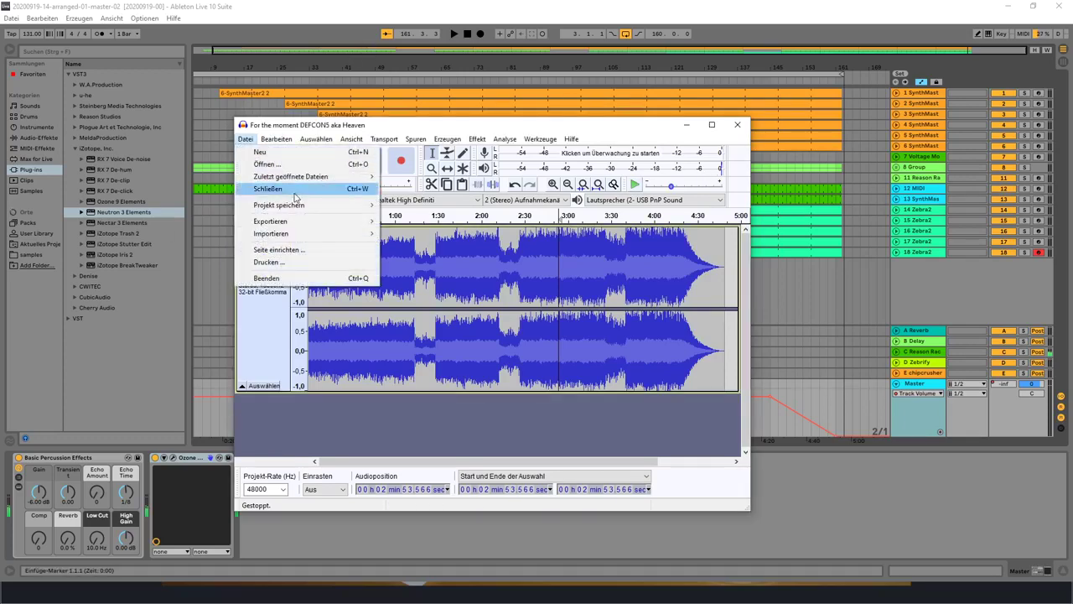
{"action": "mouse_move", "coordinate": [358, 223]}
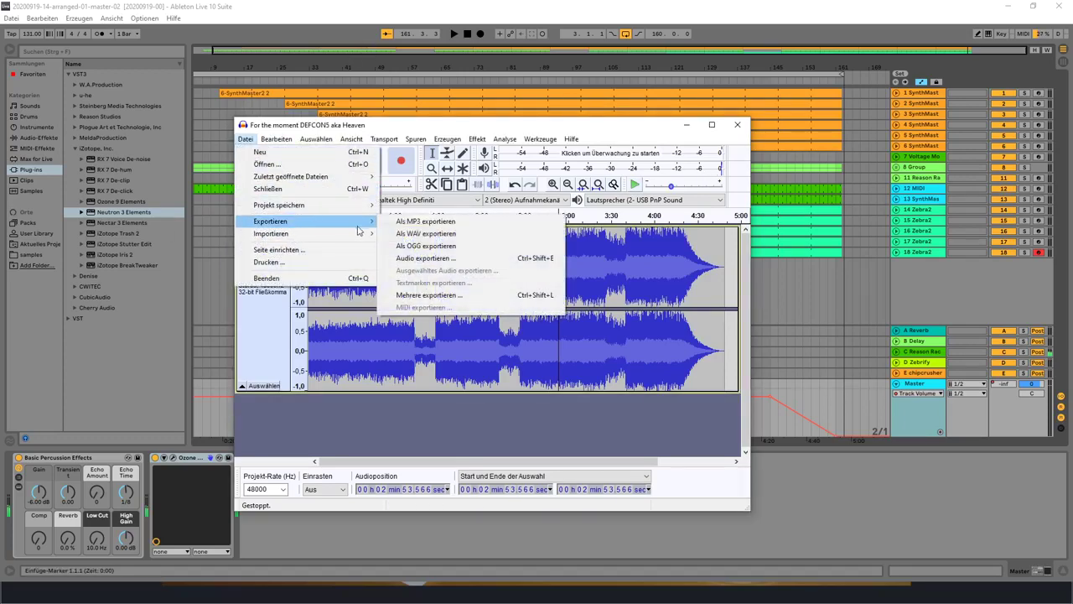
{"action": "left_click", "coordinate": [428, 221]}
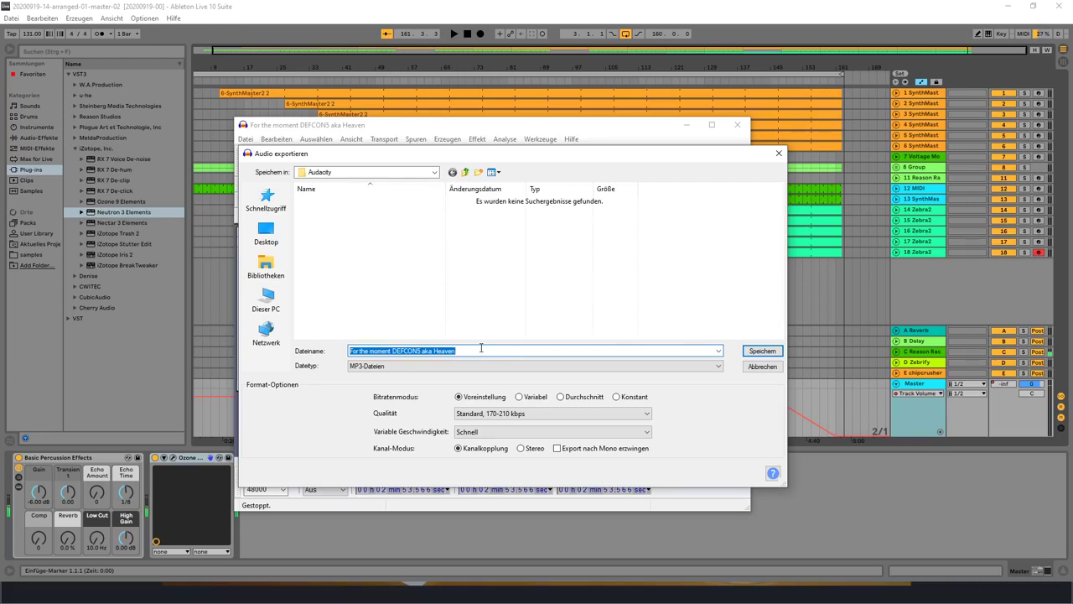
{"action": "left_click", "coordinate": [762, 350]}
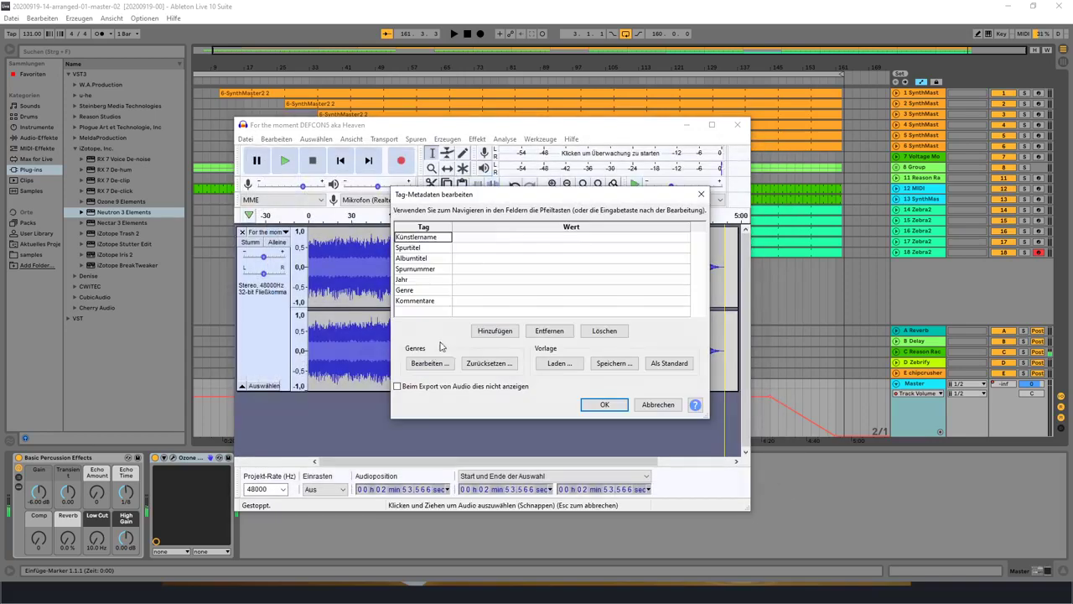
{"action": "left_click", "coordinate": [466, 238]}
{"action": "key", "text": "ctrl+v"}
{"action": "left_click", "coordinate": [466, 249]}
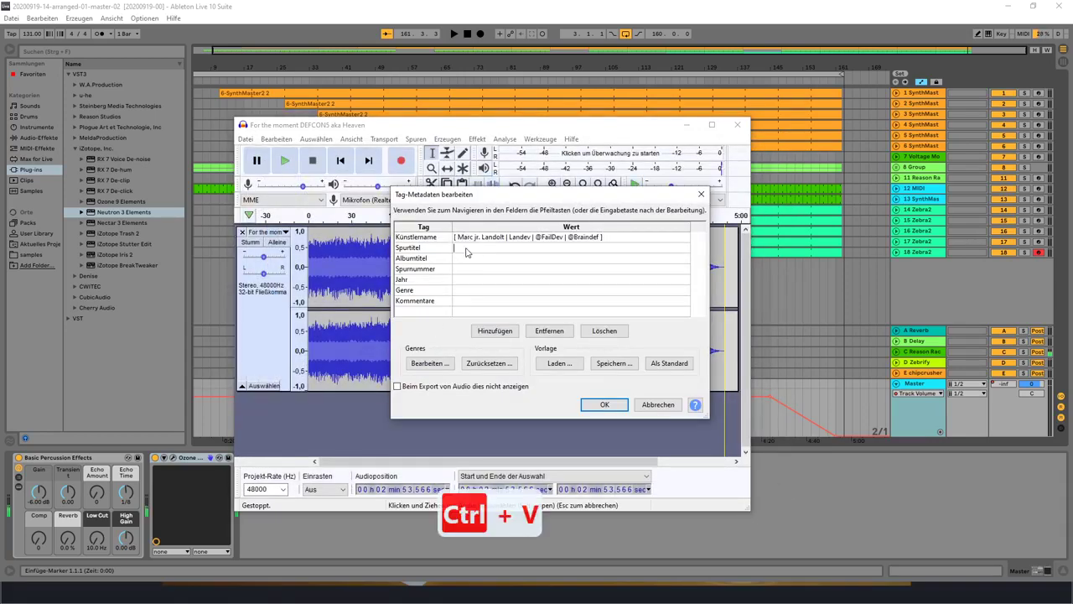
{"action": "key", "text": "alt+Tab"}
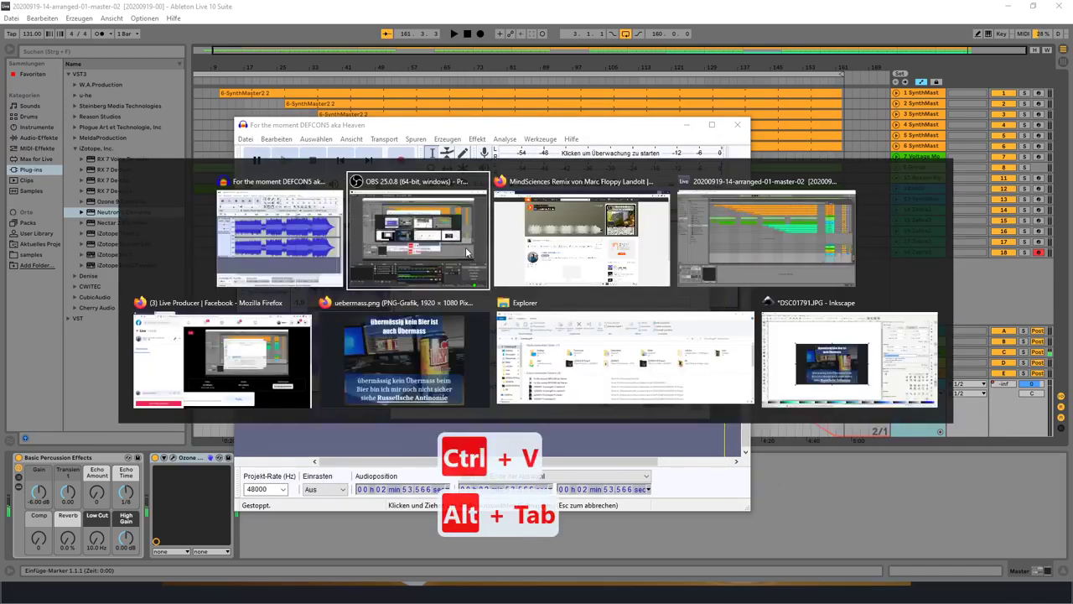
{"action": "key", "text": "alt+Escape"}
{"action": "key", "text": "super+3"}
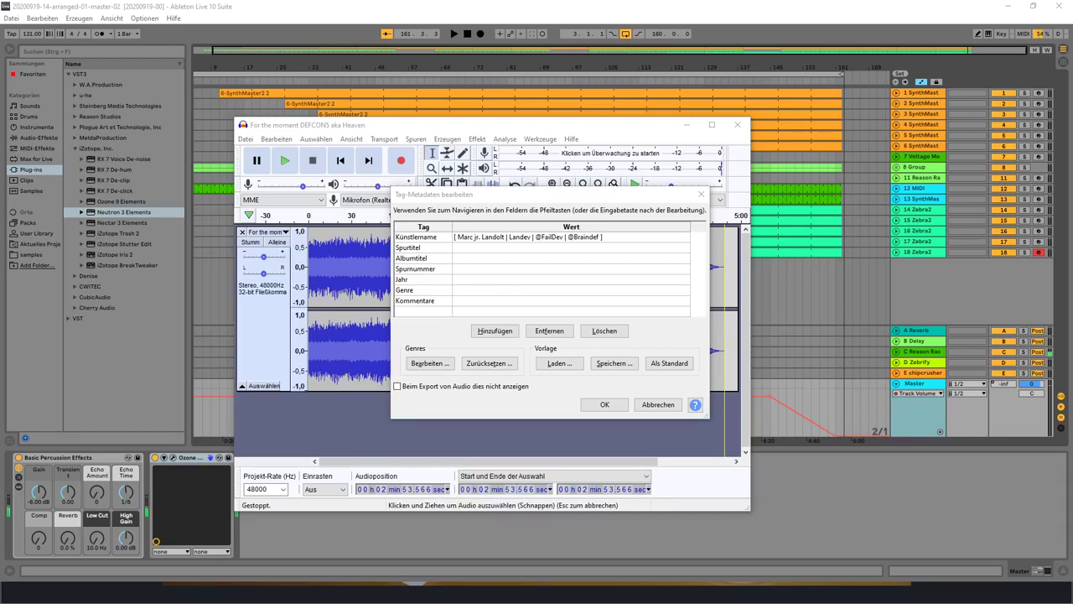
{"action": "key", "text": "super+e"}
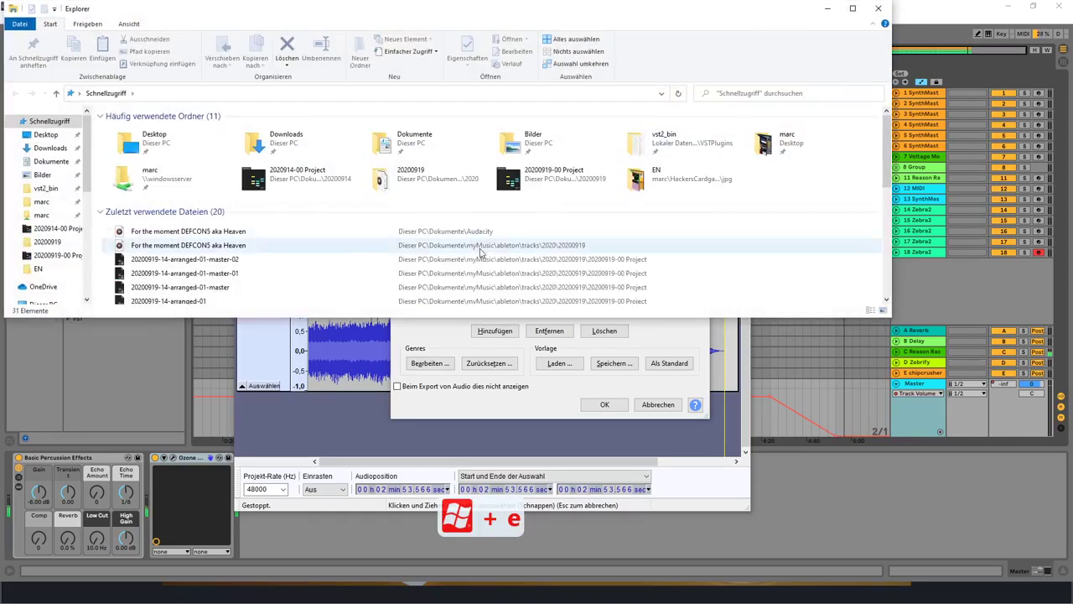
{"action": "left_click", "coordinate": [216, 232]}
{"action": "key", "text": "F2"}
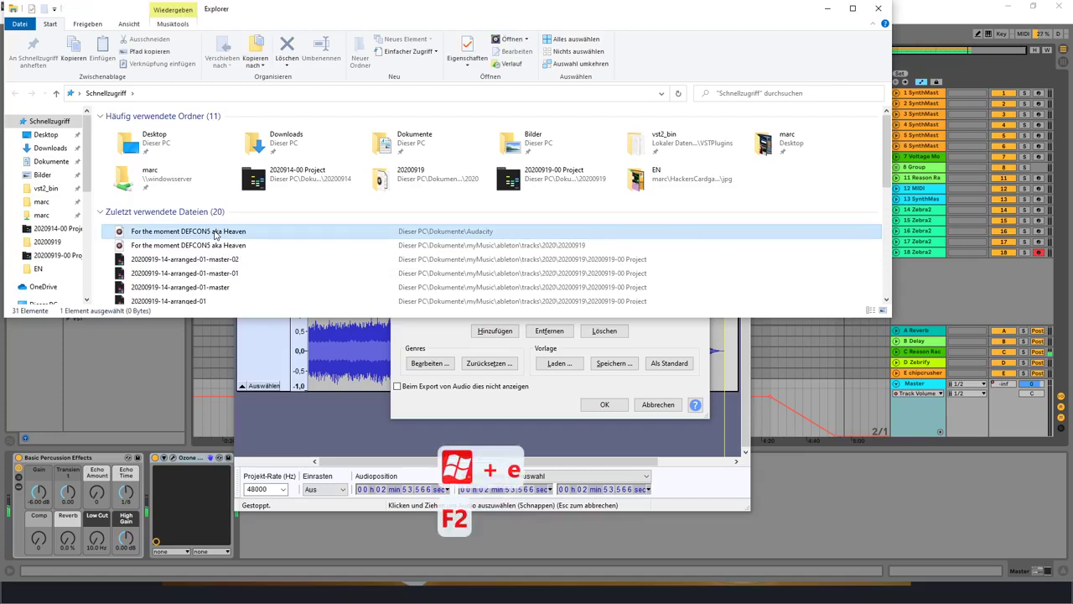
{"action": "right_click", "coordinate": [216, 234]}
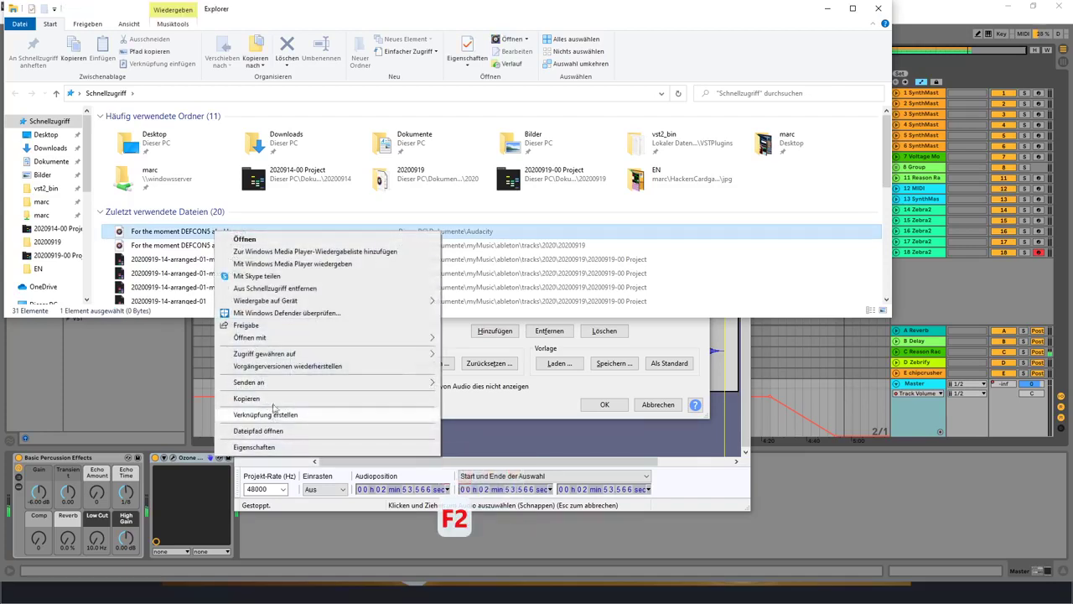
{"action": "left_click", "coordinate": [267, 431]}
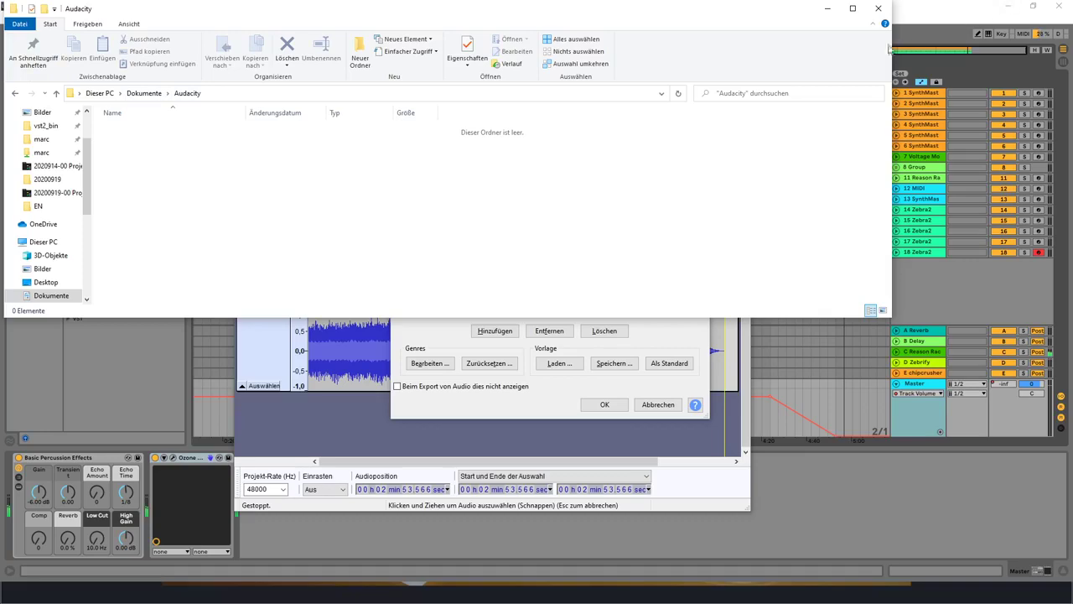
{"action": "left_click", "coordinate": [876, 9]}
Step: In File Explorer, open the folder of the exported WAV "For the moment DEFCON5 aka Heaven" and copy its file name without renaming it
{"action": "key", "text": "super+e"}
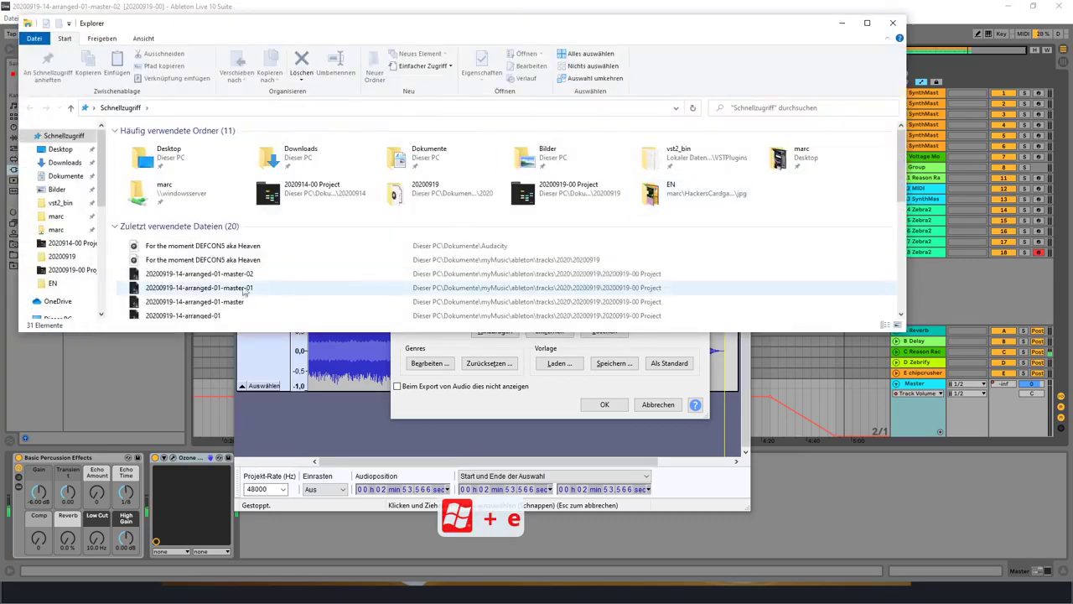
{"action": "left_click", "coordinate": [198, 261]}
{"action": "right_click", "coordinate": [197, 261]}
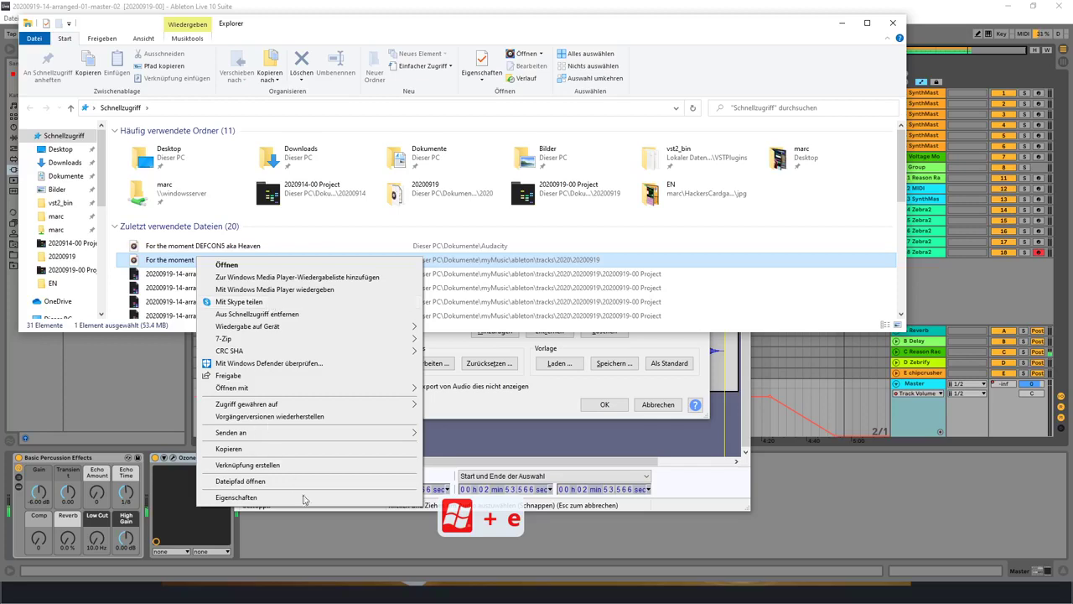
{"action": "left_click", "coordinate": [240, 482]}
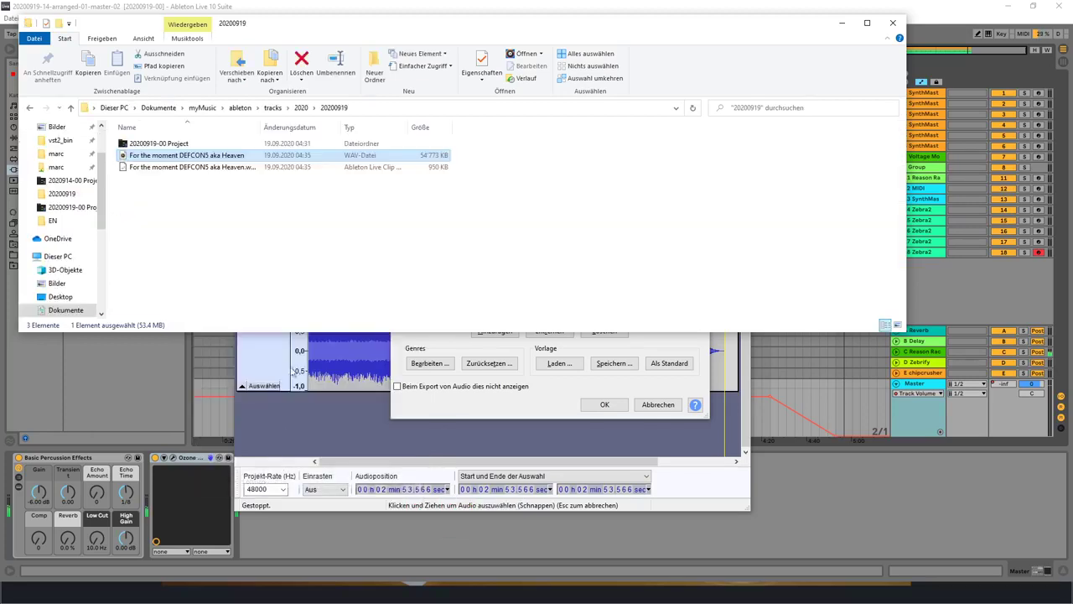
{"action": "key", "text": "F2"}
{"action": "key", "text": "ctrl+c"}
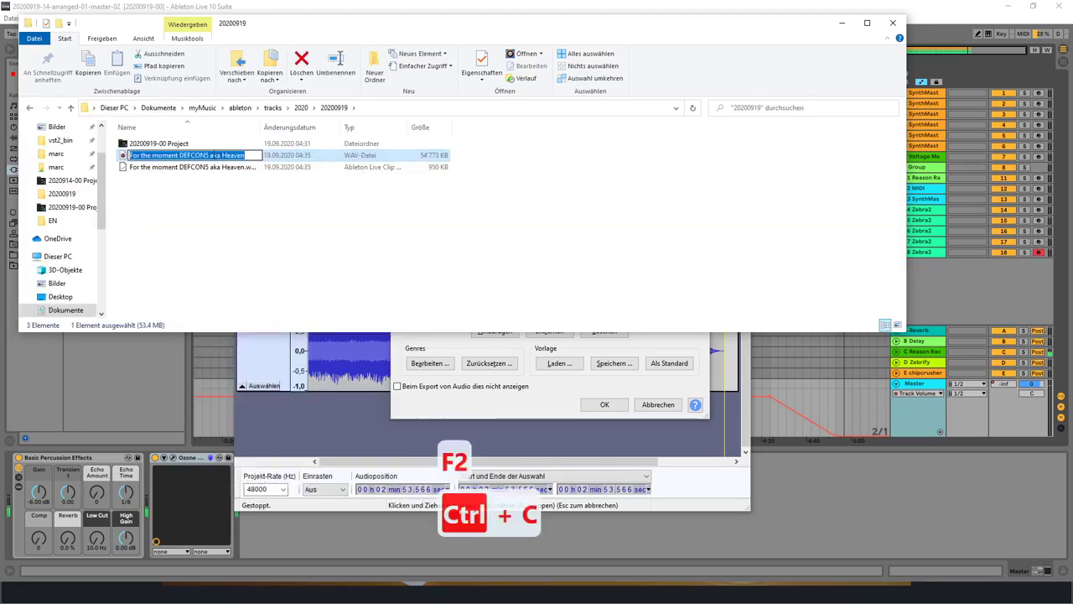
{"action": "key", "text": "Escape"}
{"action": "left_click", "coordinate": [842, 23]}
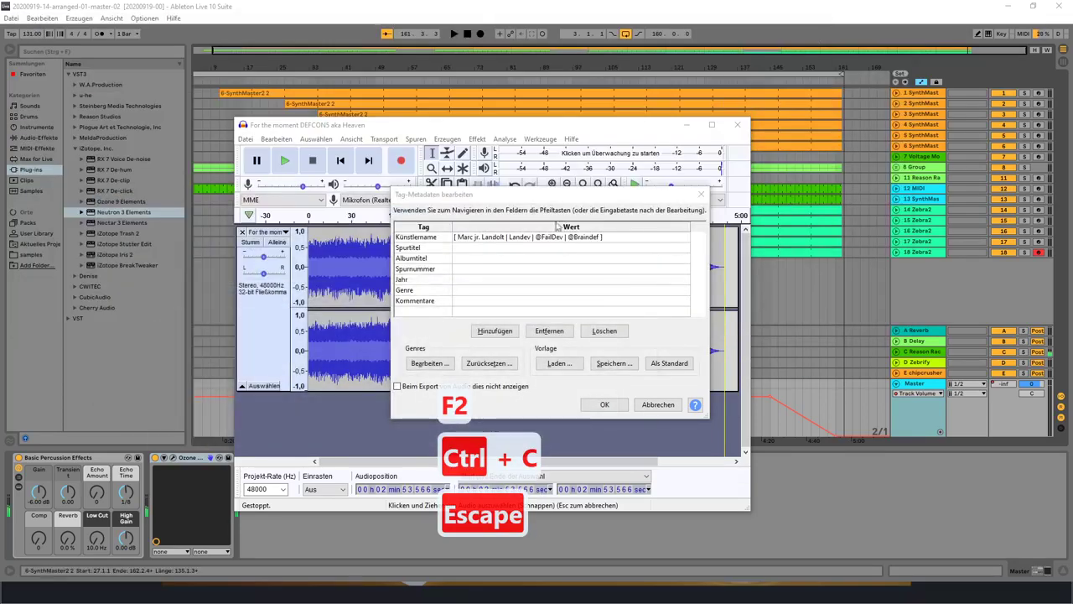
Step: Set both the track title and album title tags to "For the moment DEFCON5 aka Heaven"
{"action": "left_click", "coordinate": [530, 252]}
{"action": "key", "text": "ctrl+v"}
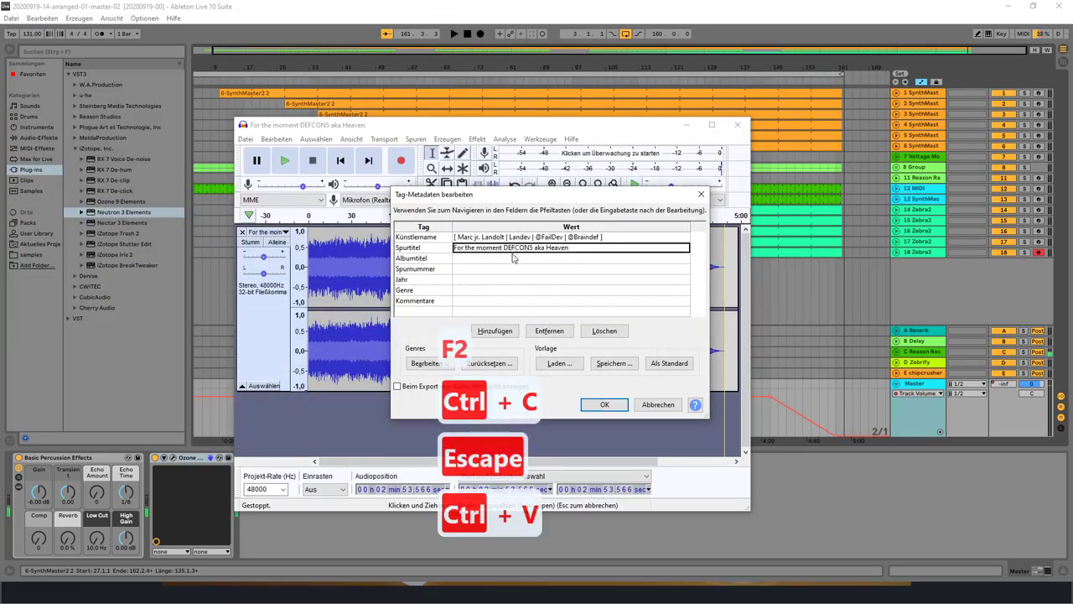
{"action": "left_click", "coordinate": [516, 262]}
{"action": "key", "text": "ctrl+v"}
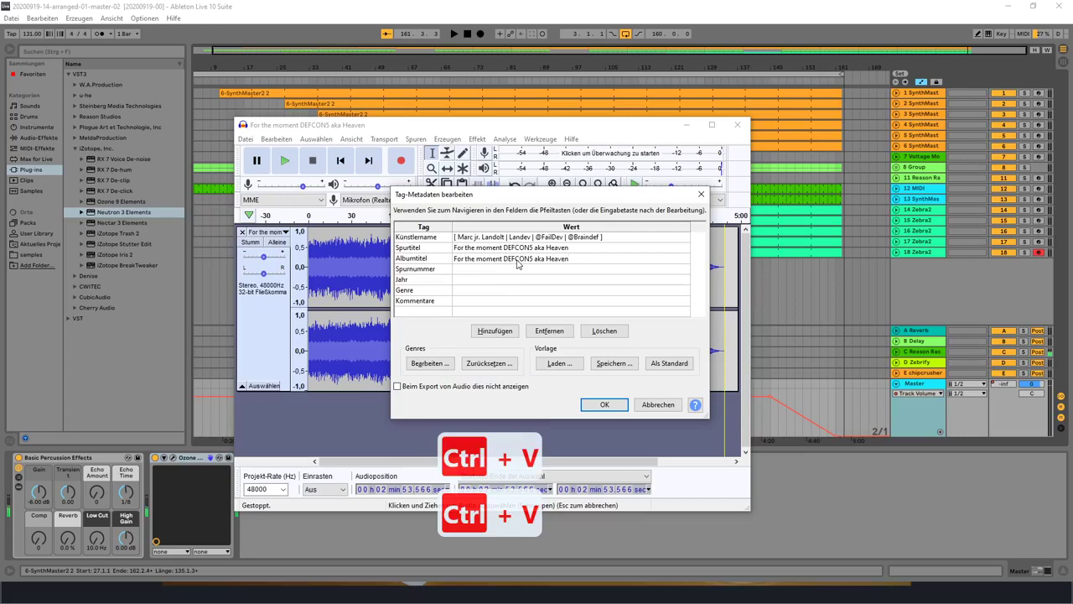
Step: Set the year tag to 2020 and the genre tag to "Electronic / Trance"
{"action": "left_click", "coordinate": [478, 275]}
{"action": "type", "text": "2020"}
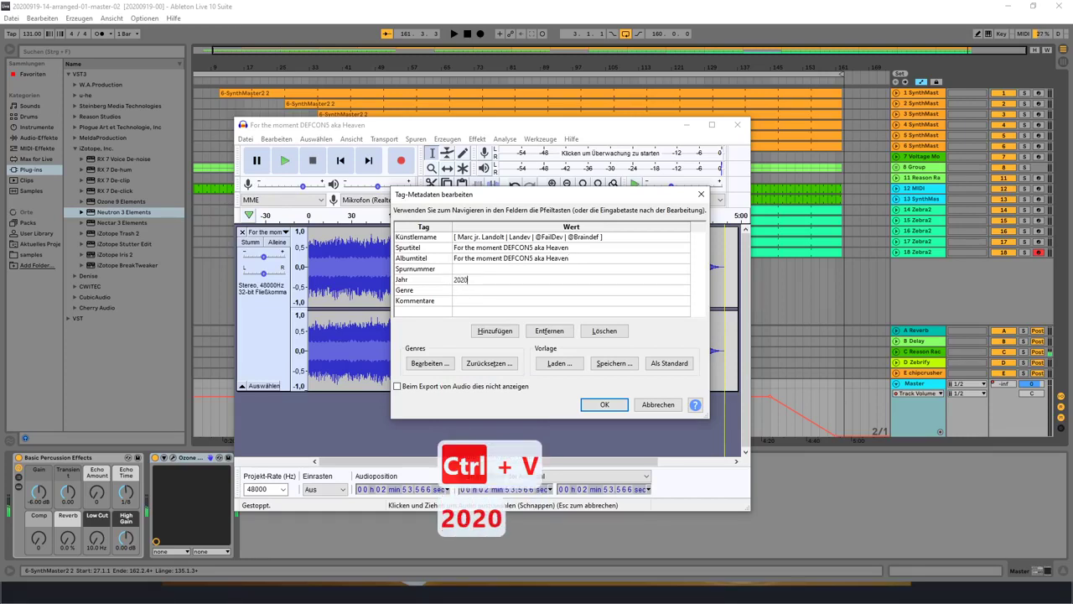
{"action": "left_click", "coordinate": [457, 290]}
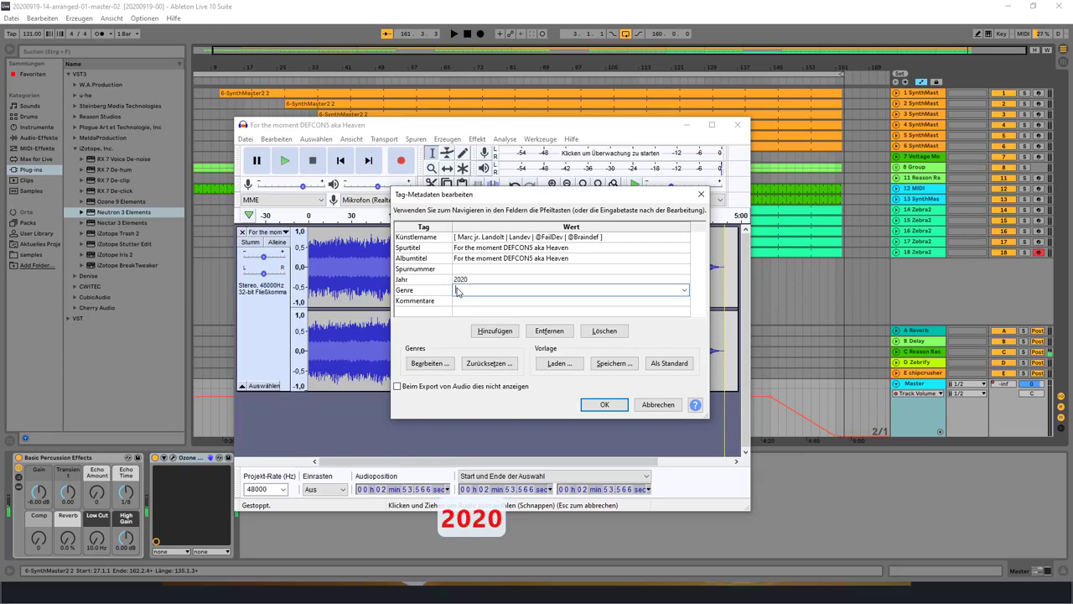
{"action": "type", "text": "Elect"}
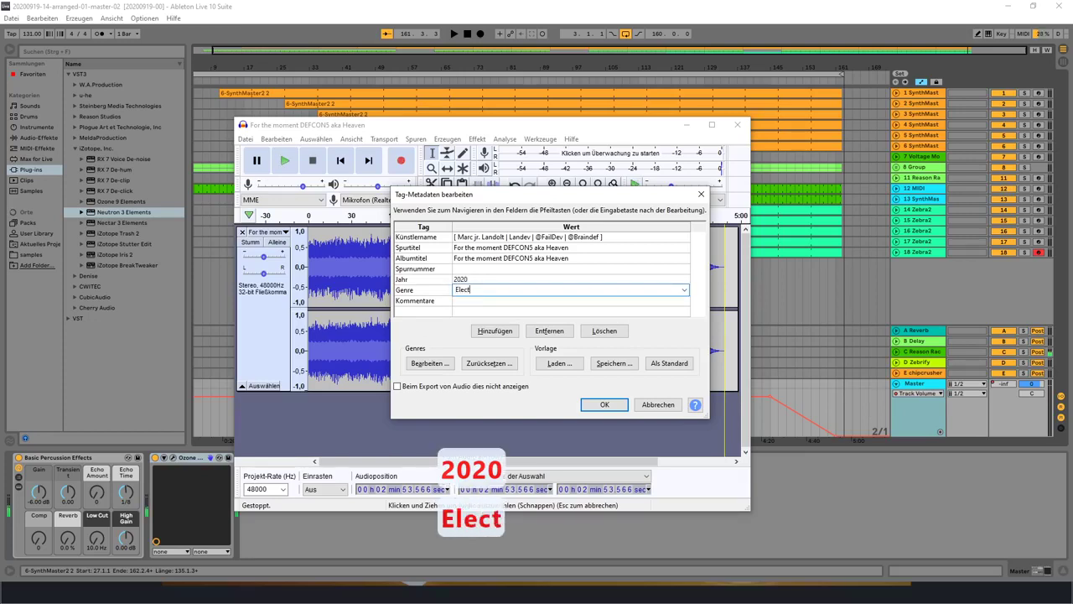
{"action": "type", "text": "ronic / Trance"}
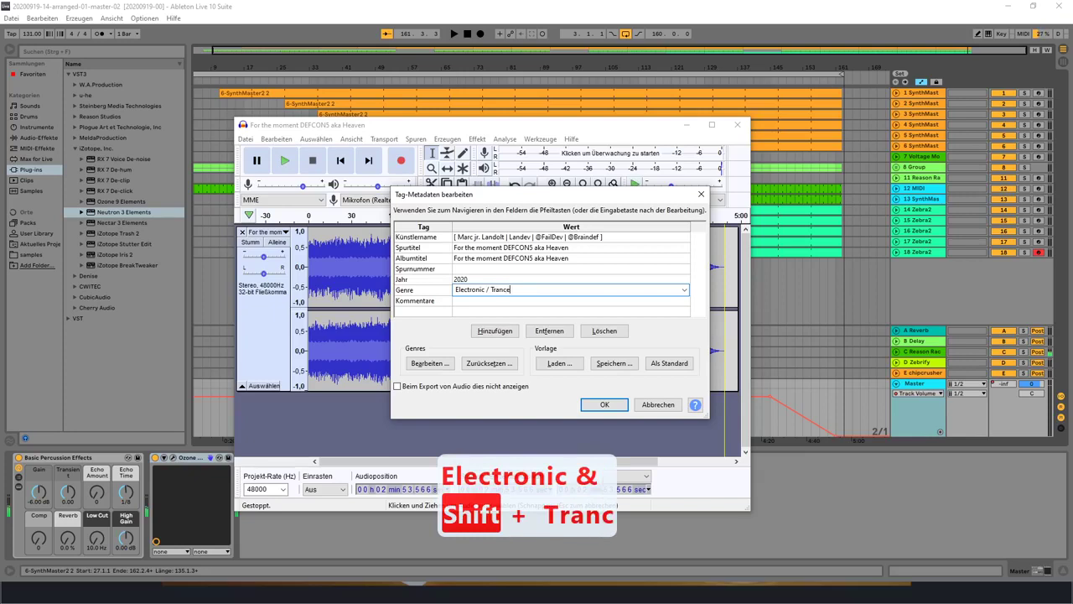
Step: Add the comment "Free Julian Assange", leave the track number empty and confirm the tags to run the MP3 export
{"action": "key", "text": "Tab"}
{"action": "key", "text": "Tab"}
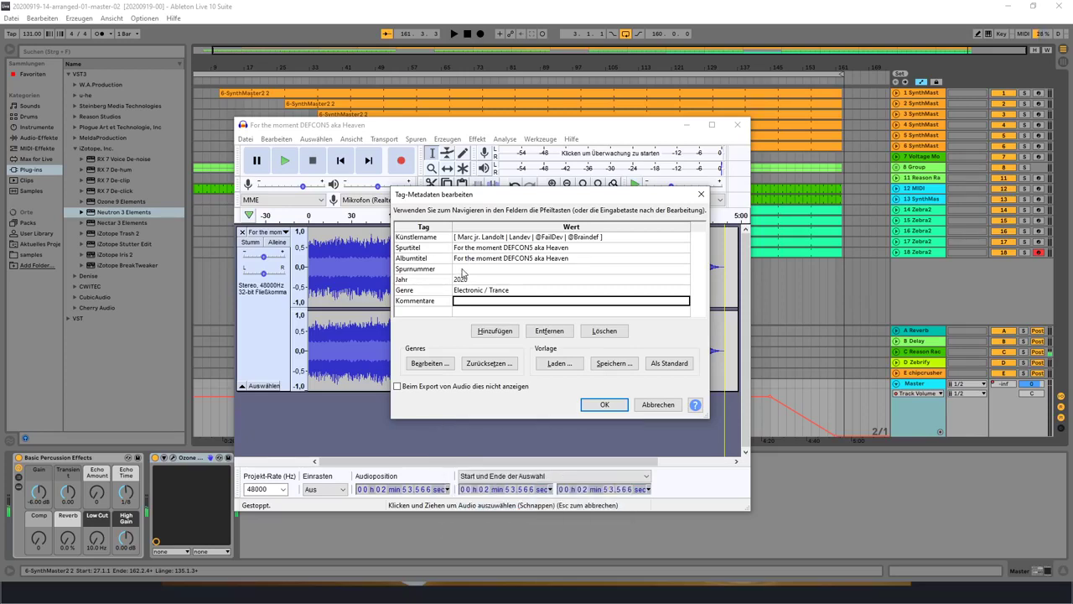
{"action": "type", "text": "Free J"}
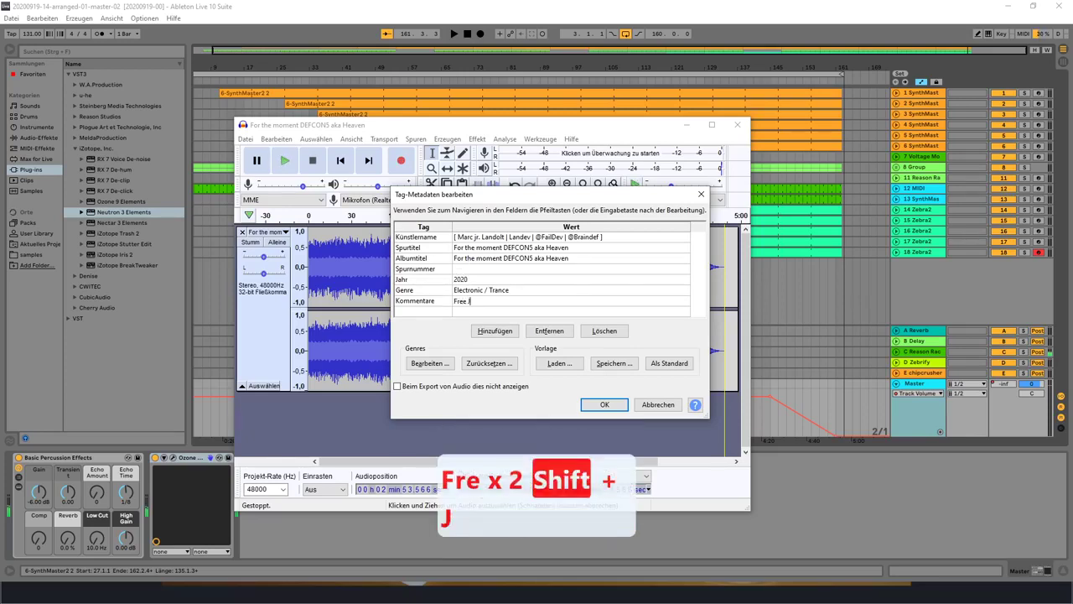
{"action": "type", "text": "ulian Assang"}
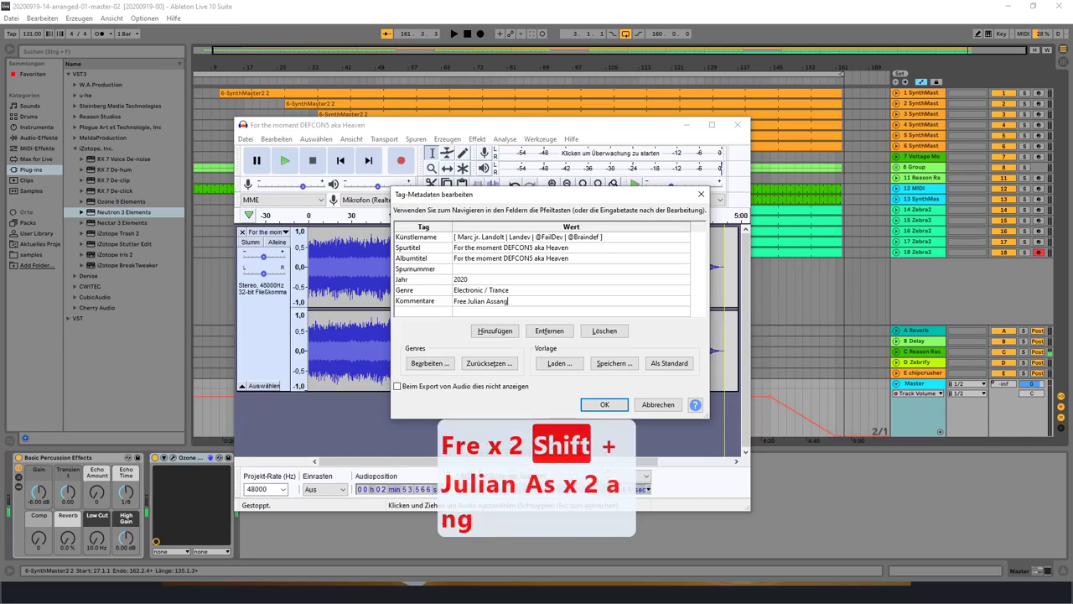
{"action": "type", "text": "e"}
{"action": "key", "text": "Tab"}
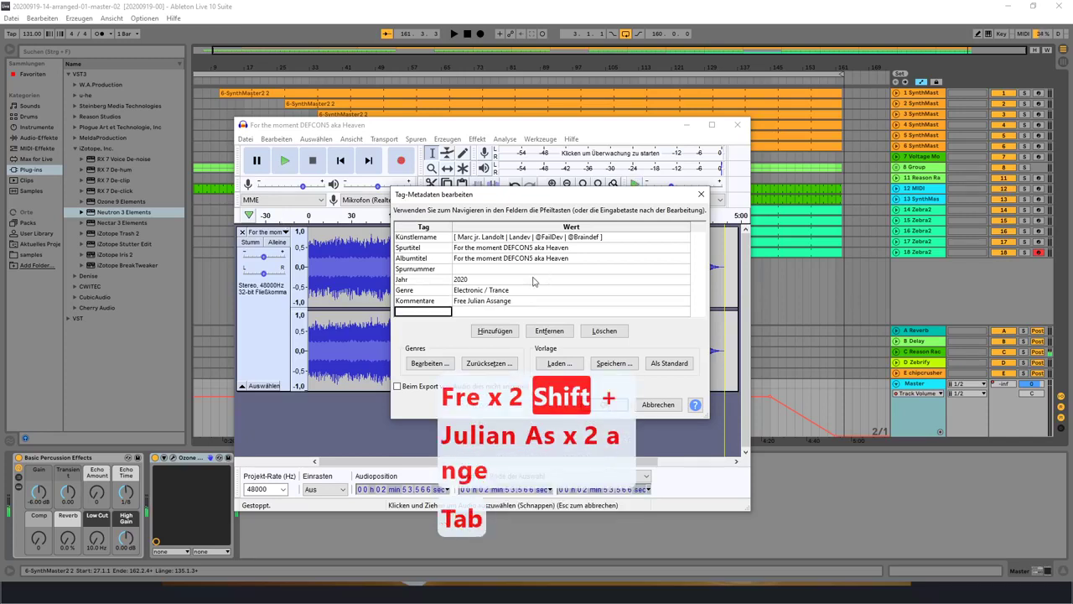
{"action": "left_click", "coordinate": [543, 269]}
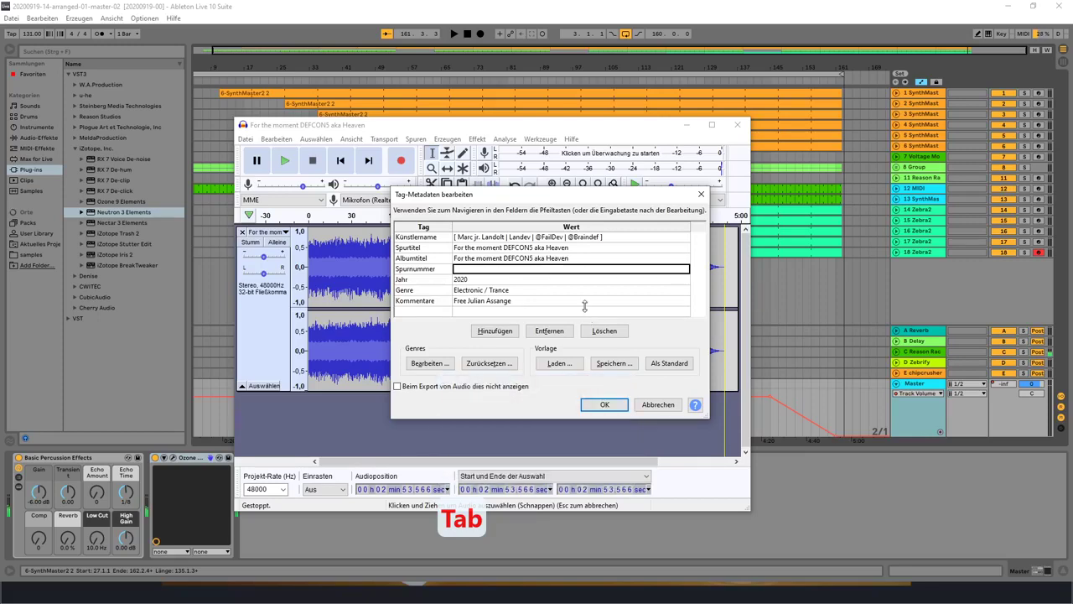
{"action": "left_click", "coordinate": [613, 404]}
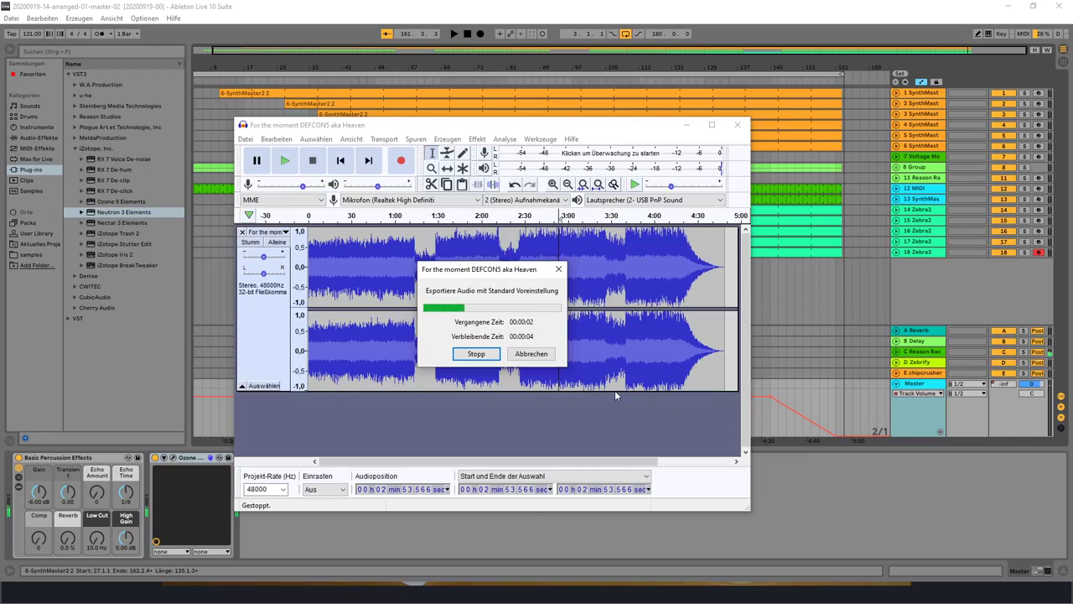
Step: Open a new File Explorer window at quick access and return to the Audacity project
{"action": "key", "text": "super+e"}
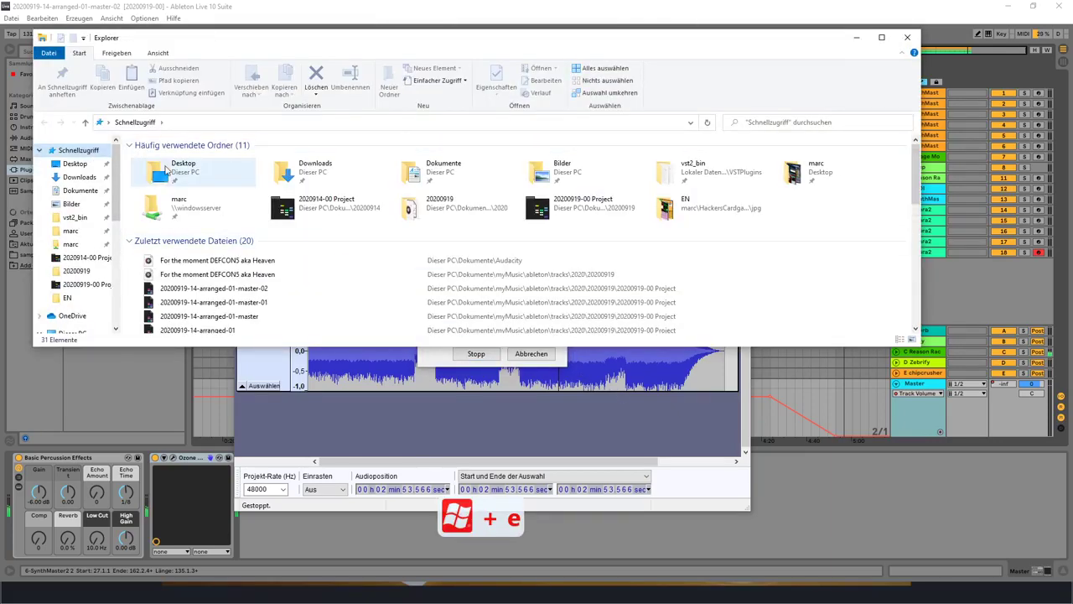
{"action": "key", "text": "alt+Tab"}
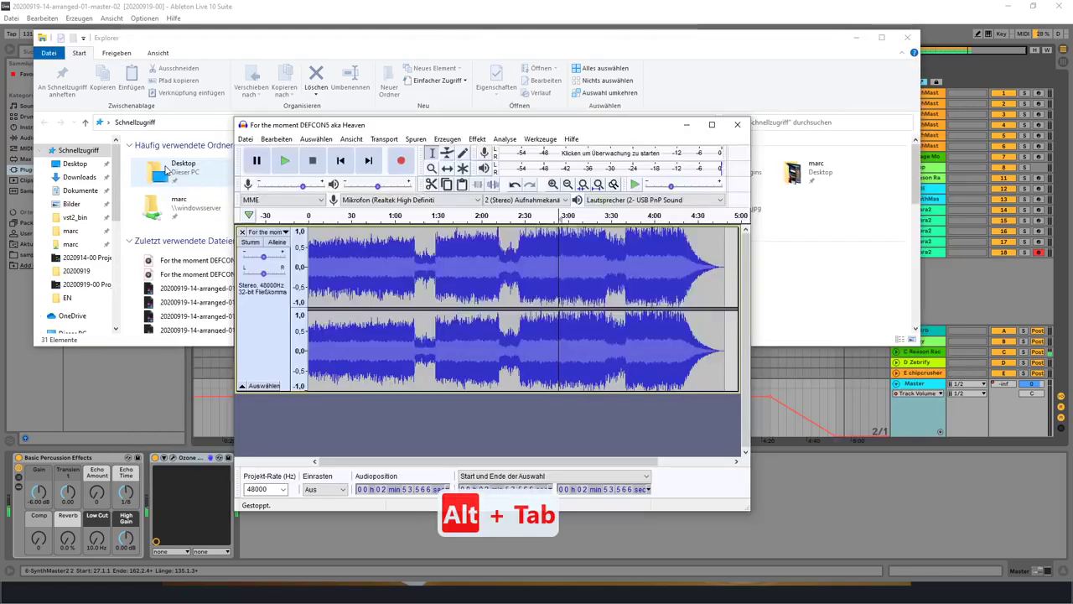
{"action": "key", "text": "alt+Tab"}
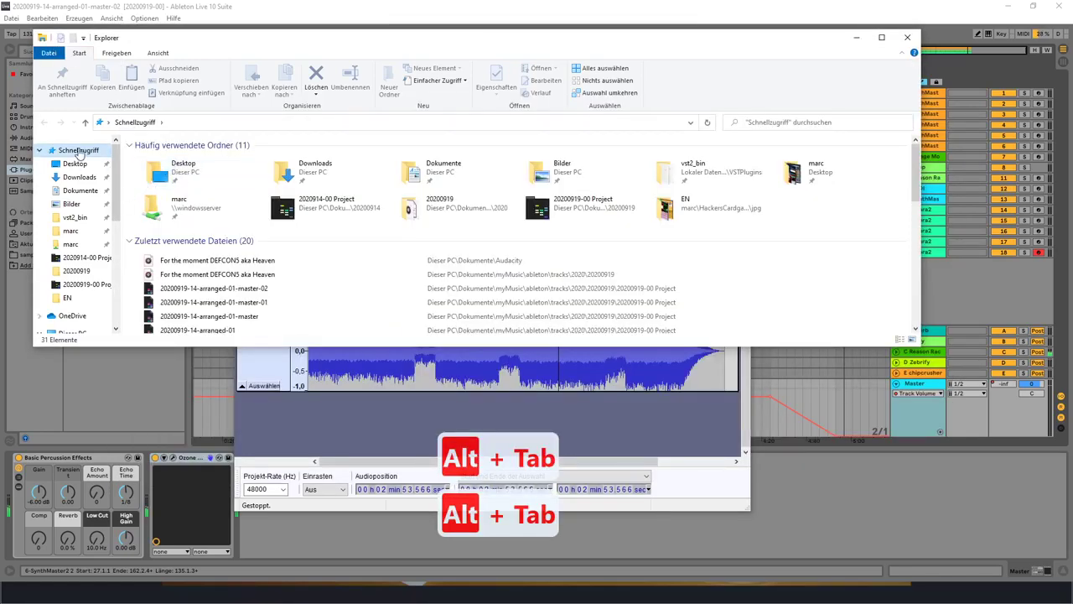
{"action": "key", "text": "alt+Tab"}
{"action": "key", "text": "alt+Tab"}
{"action": "key", "text": "alt+Tab"}
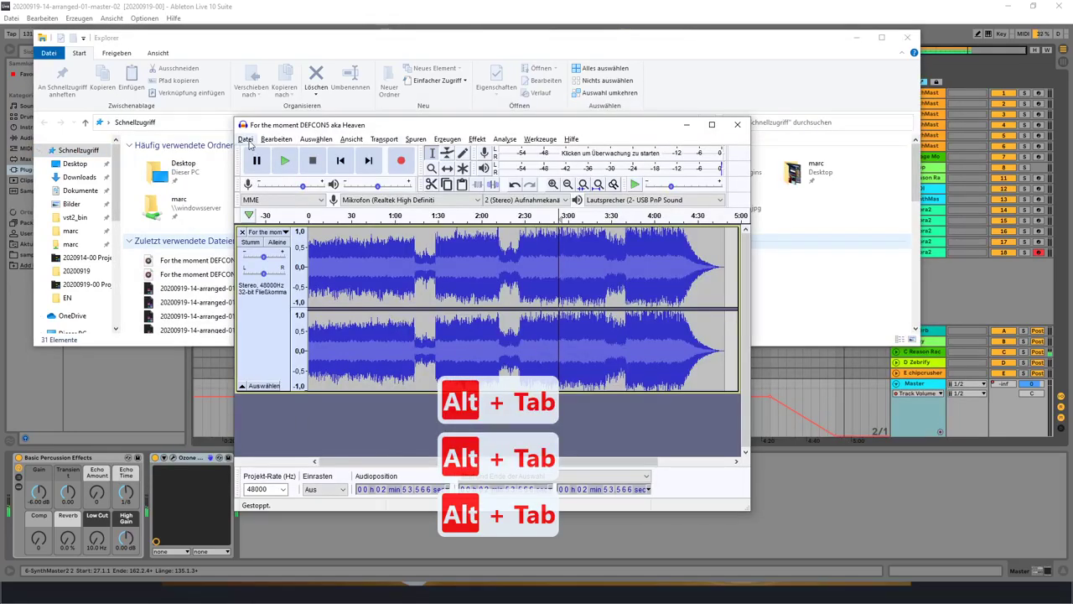
{"action": "left_click", "coordinate": [75, 163]}
{"action": "left_click", "coordinate": [79, 150]}
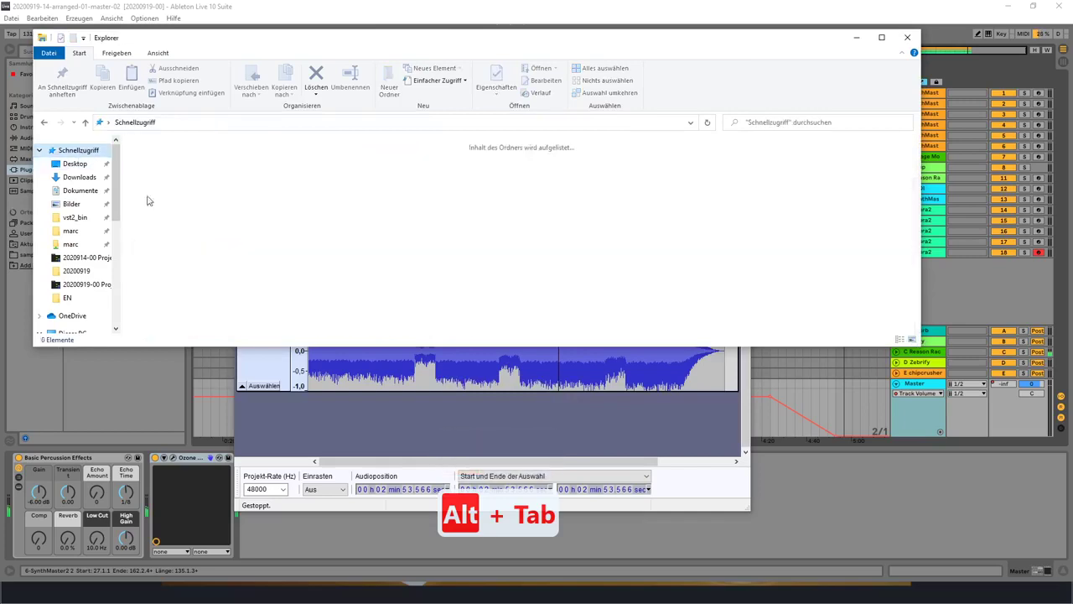
{"action": "key", "text": "alt+Tab"}
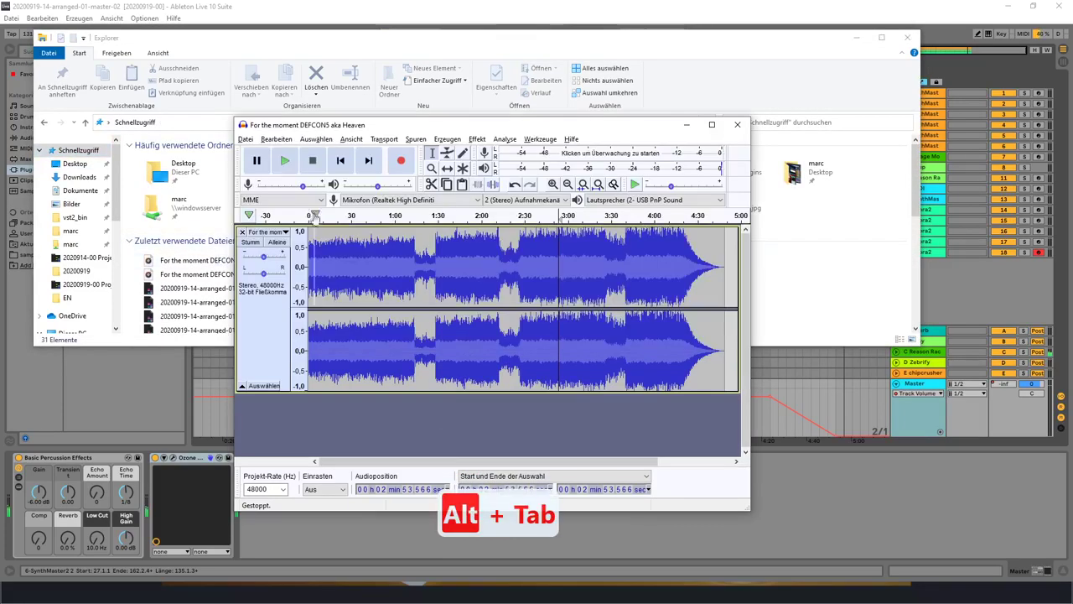
Step: Check in Audacity's MP3 export dialog which folder the file is saved in, and cancel without exporting again
{"action": "left_click", "coordinate": [251, 138]}
{"action": "mouse_move", "coordinate": [277, 220]}
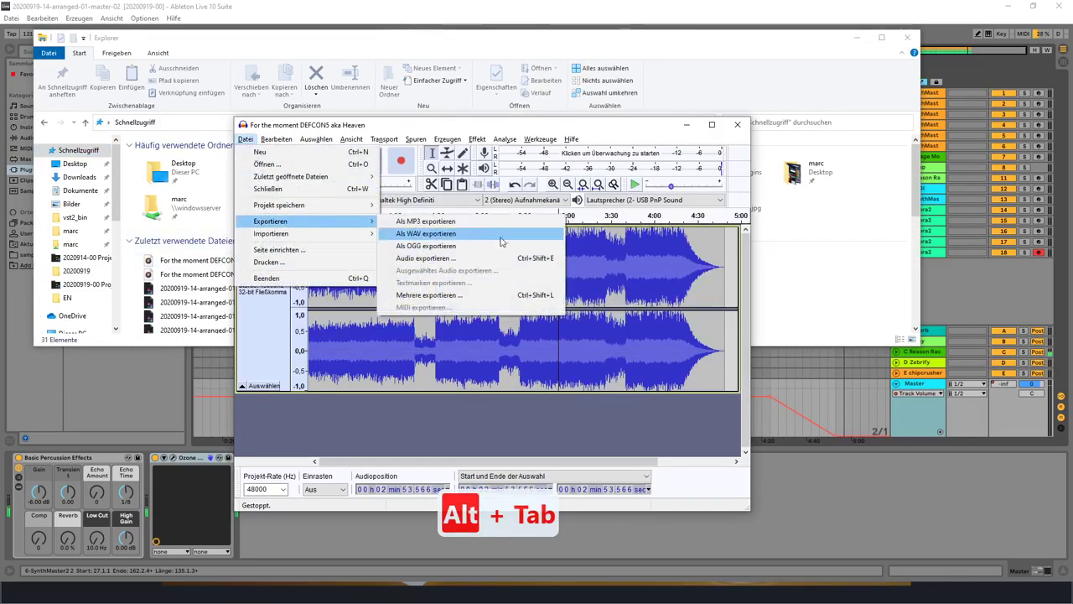
{"action": "left_click", "coordinate": [490, 220]}
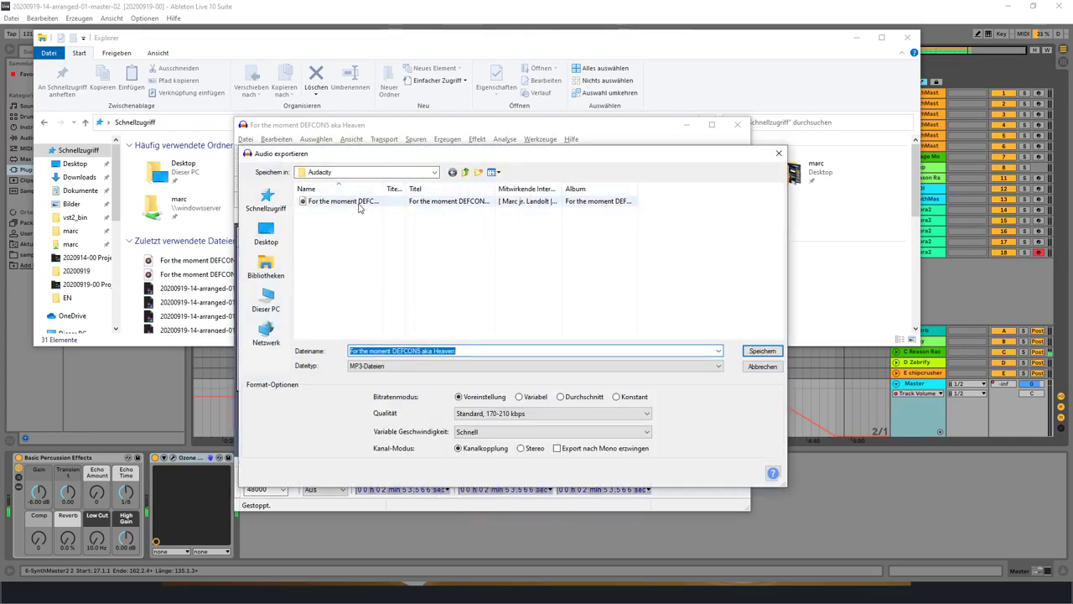
{"action": "left_click", "coordinate": [376, 172]}
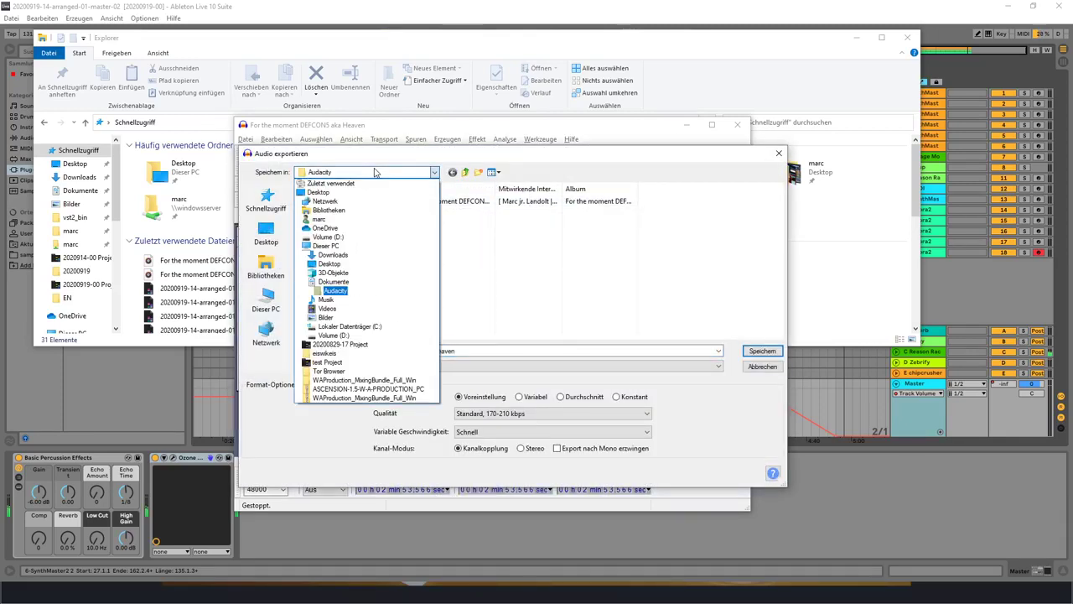
{"action": "key", "text": "Escape"}
{"action": "key", "text": "Escape"}
{"action": "key", "text": "Escape"}
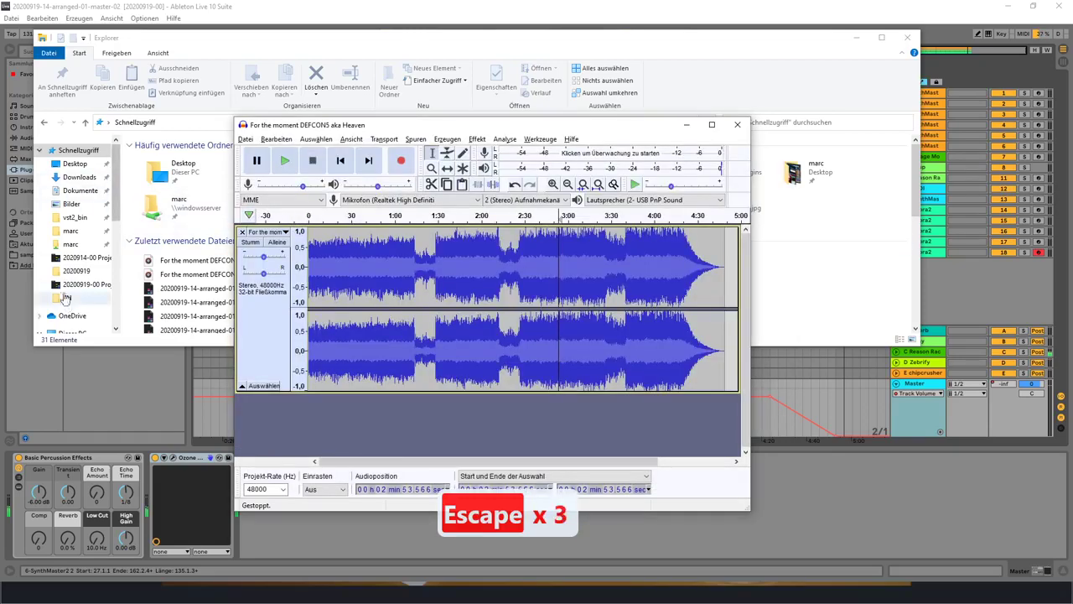
Step: In File Explorer, open Dokumente\Audacity and copy the exported MP3 of the song
{"action": "left_click", "coordinate": [80, 191]}
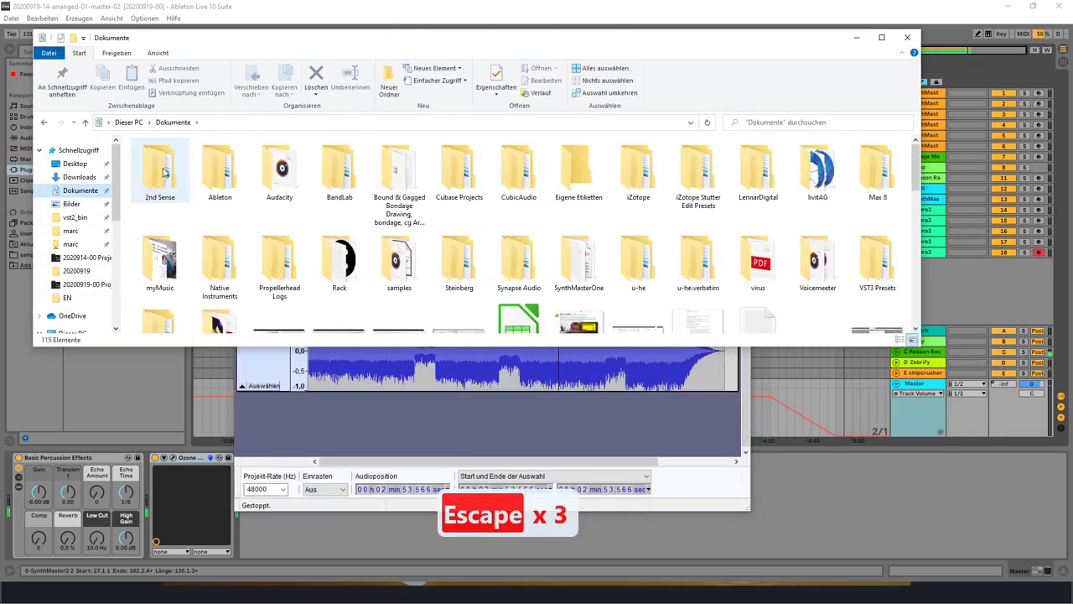
{"action": "double_click", "coordinate": [274, 172]}
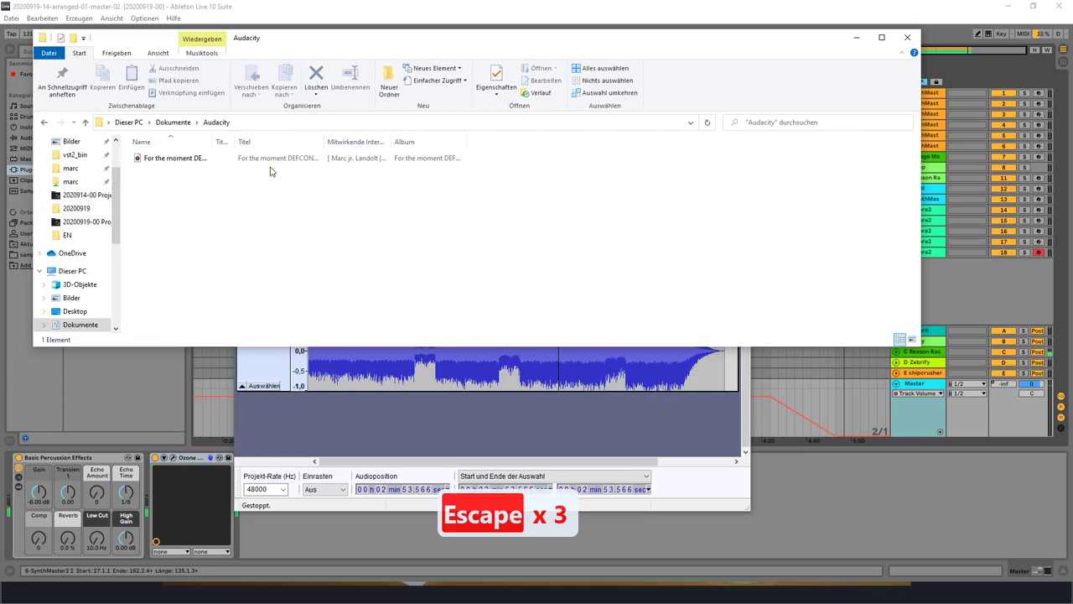
{"action": "left_click", "coordinate": [187, 158]}
{"action": "key", "text": "ctrl+c"}
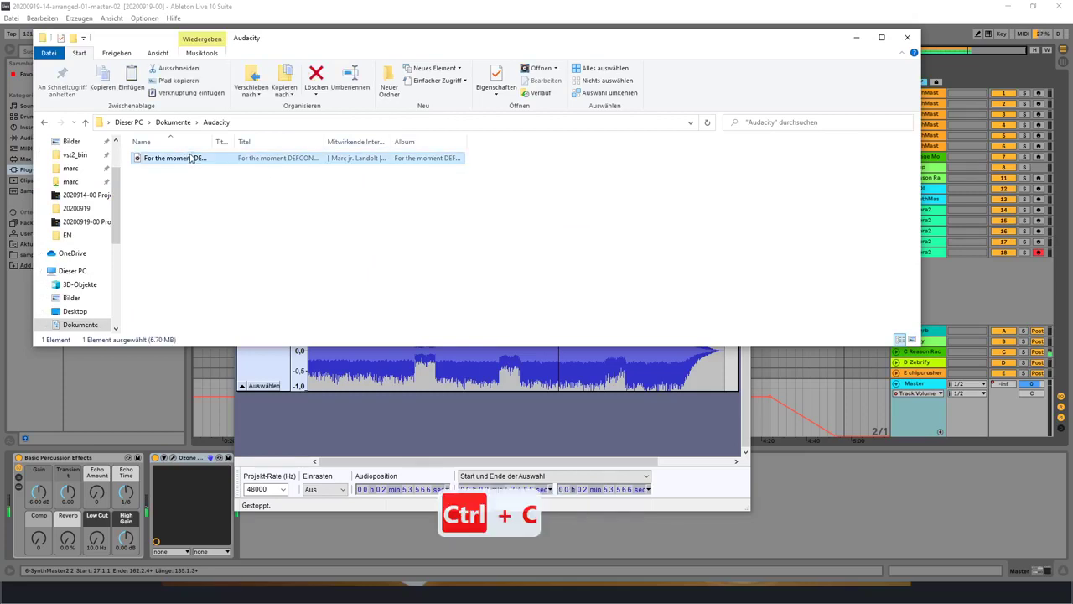
Step: Paste the MP3 into Dokumente\myMusic\ableton\tracks\2020\20200919
{"action": "left_click", "coordinate": [72, 168]}
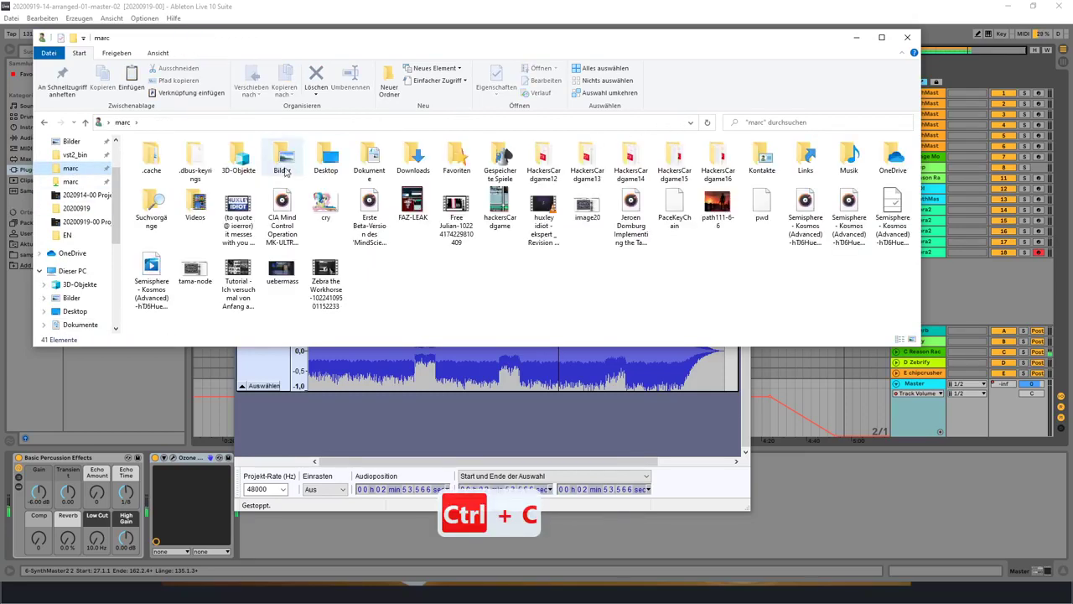
{"action": "left_click", "coordinate": [81, 324]}
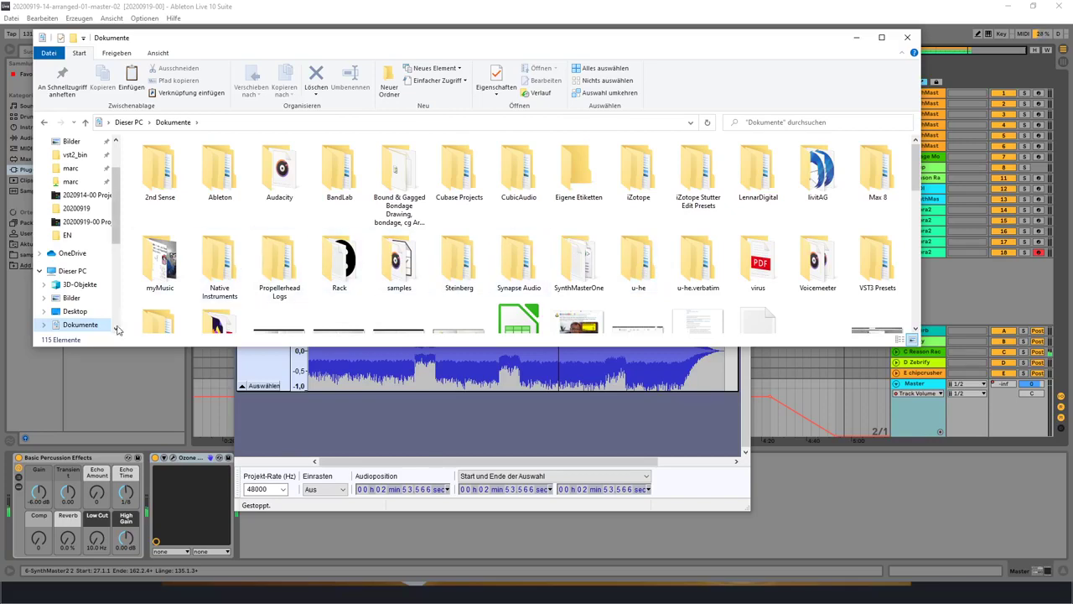
{"action": "double_click", "coordinate": [159, 260]}
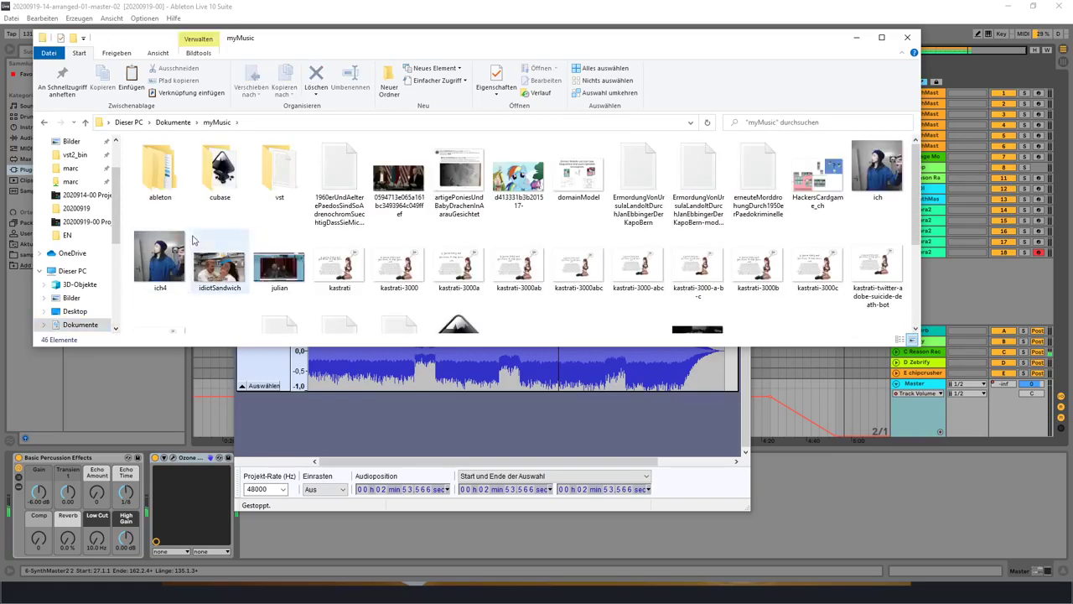
{"action": "double_click", "coordinate": [161, 177]}
{"action": "double_click", "coordinate": [164, 159]}
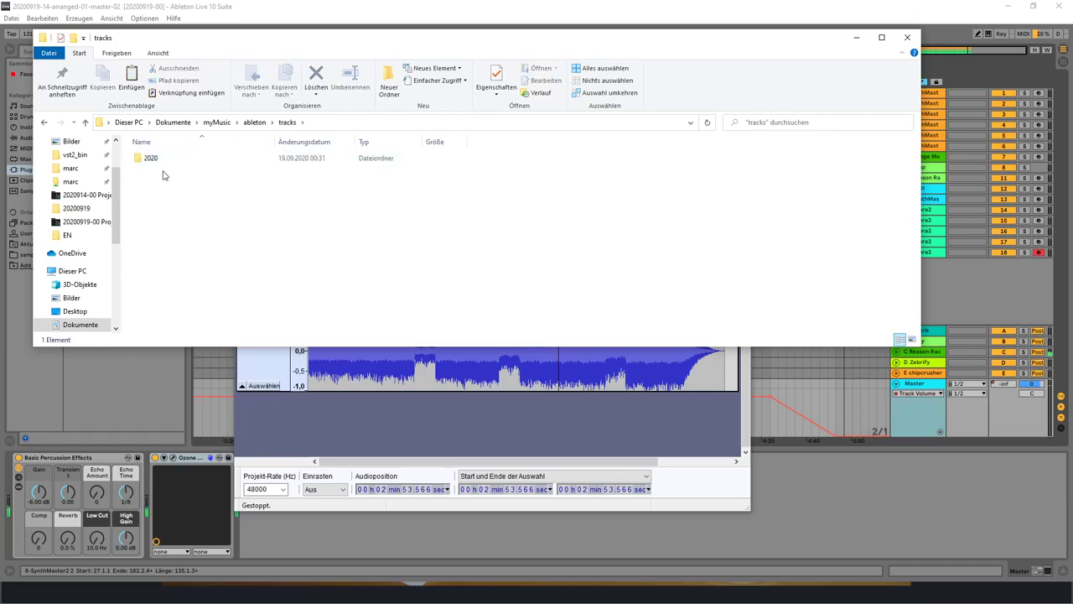
{"action": "double_click", "coordinate": [159, 159]}
{"action": "scroll", "coordinate": [172, 284], "scroll_direction": "down", "scroll_amount": 5}
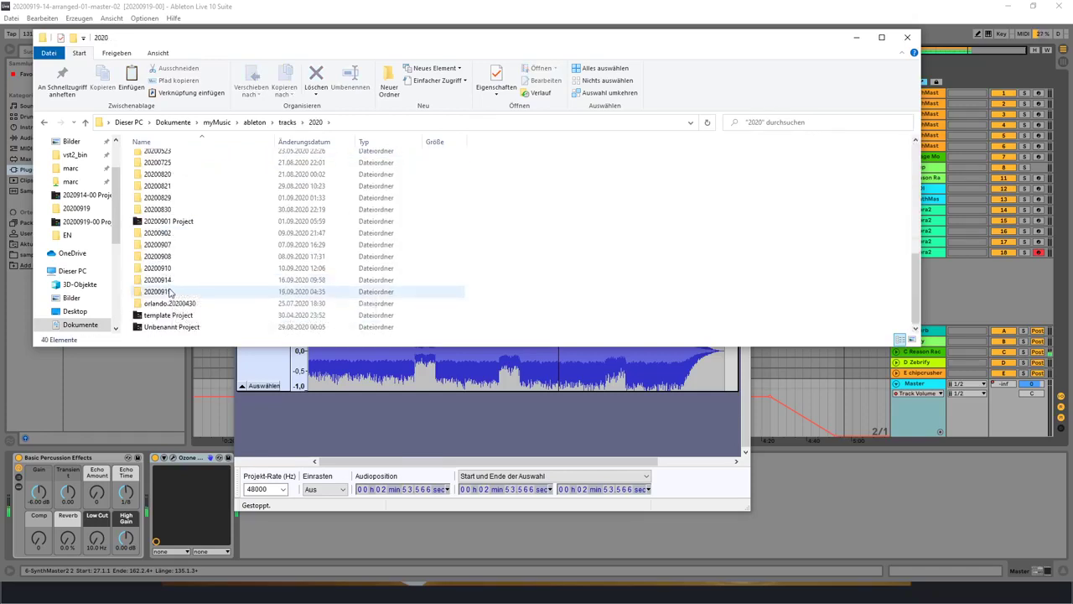
{"action": "double_click", "coordinate": [173, 290]}
{"action": "key", "text": "ctrl+v"}
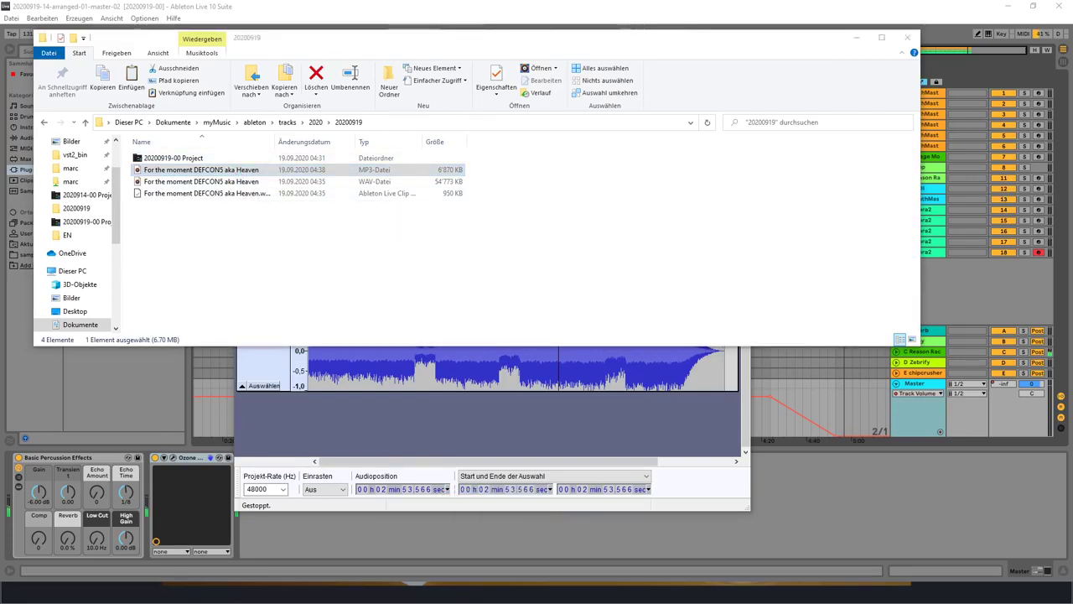
Step: Play the copied MP3 in Groove-Musik, closing the player and opening the file again after the playback error
{"action": "right_click", "coordinate": [529, 198]}
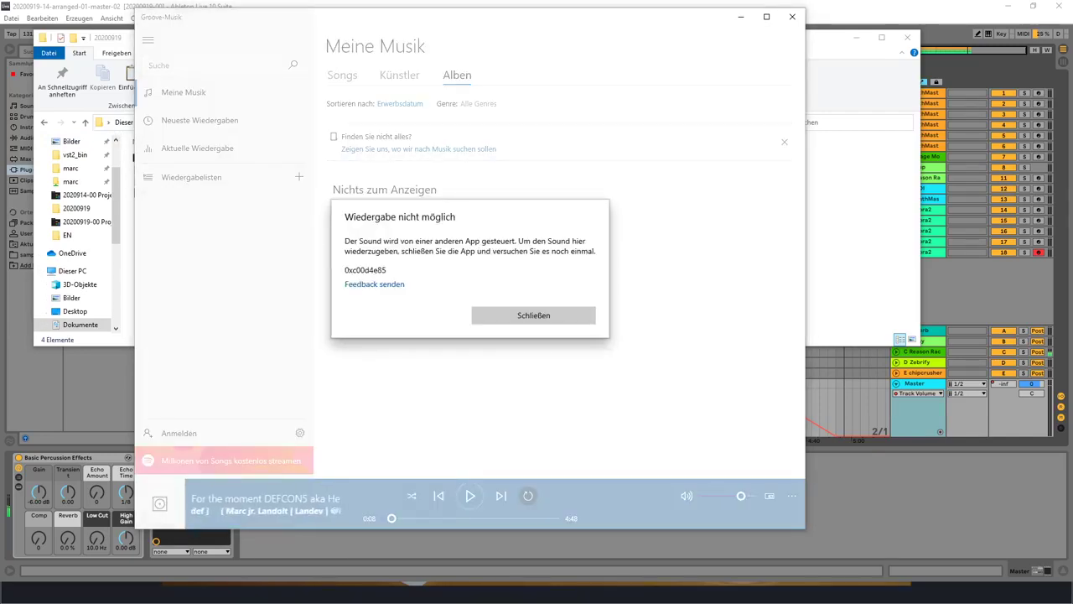
{"action": "left_click", "coordinate": [524, 322]}
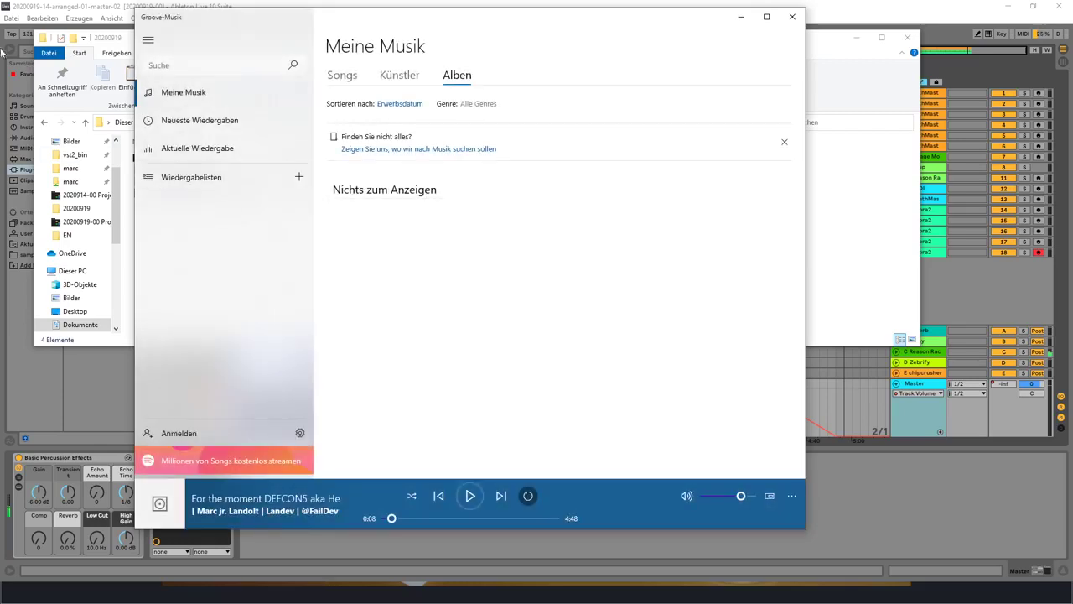
{"action": "left_click", "coordinate": [791, 17]}
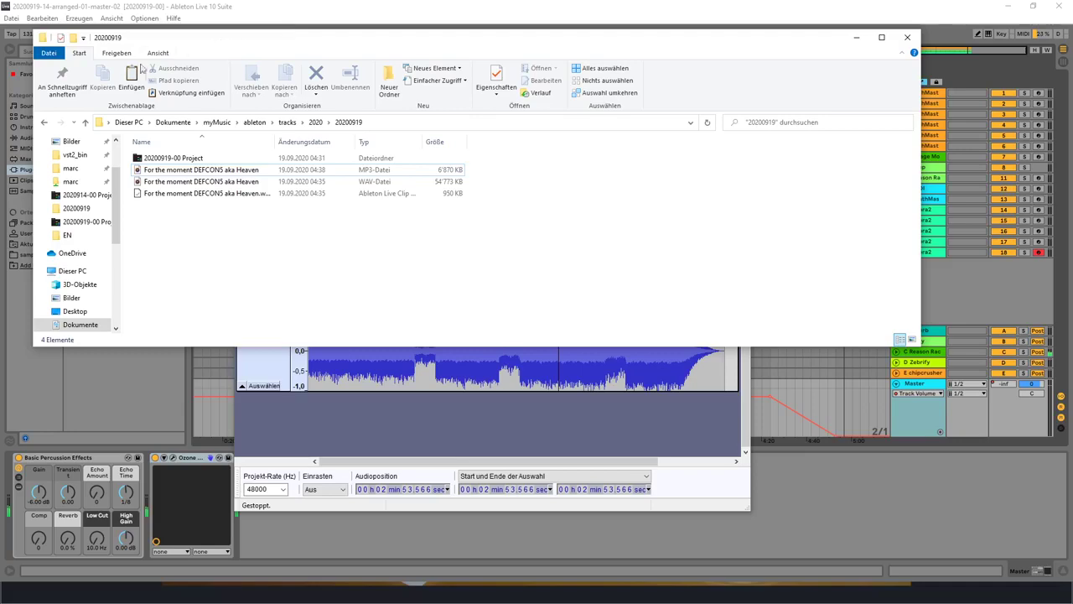
{"action": "double_click", "coordinate": [195, 169]}
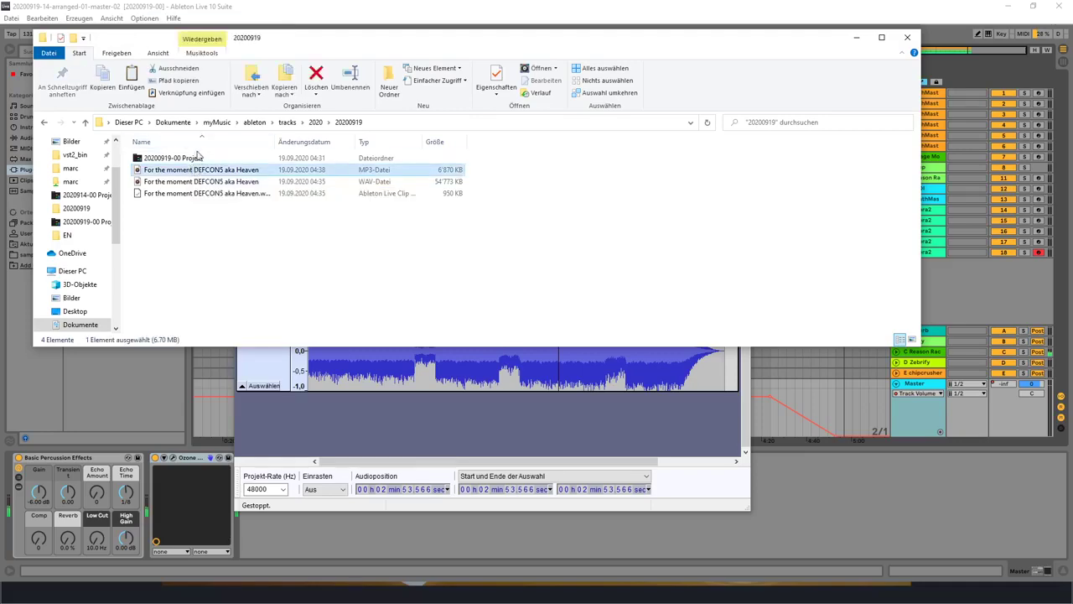
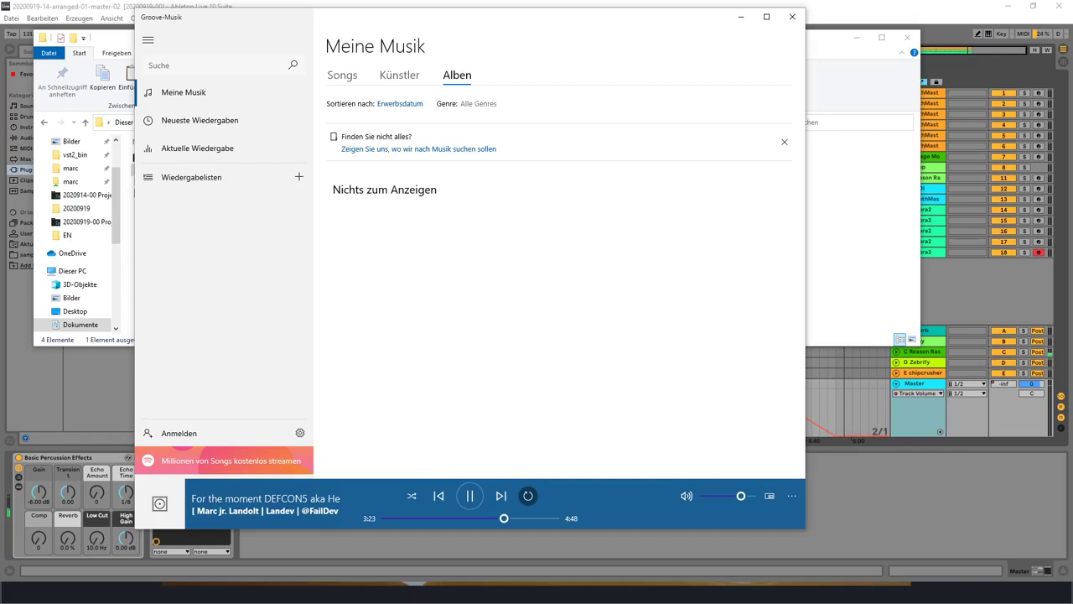
Step: In File Explorer, go up to the 2020 folder and copy the 20200919 folder onto Volume (D:)
{"action": "key", "text": "alt+Tab"}
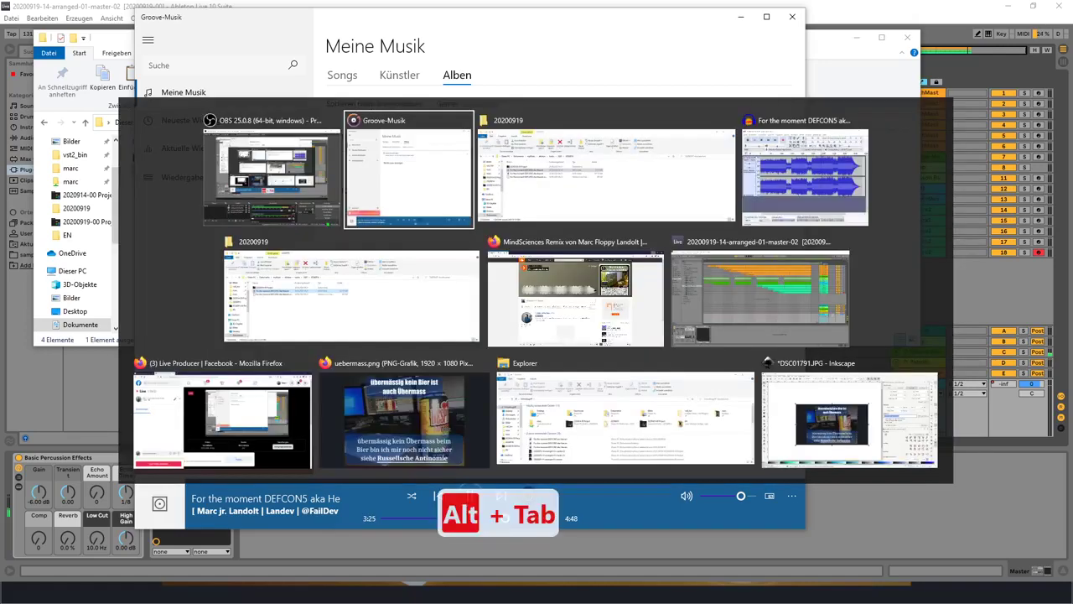
{"action": "key", "text": "alt+Tab"}
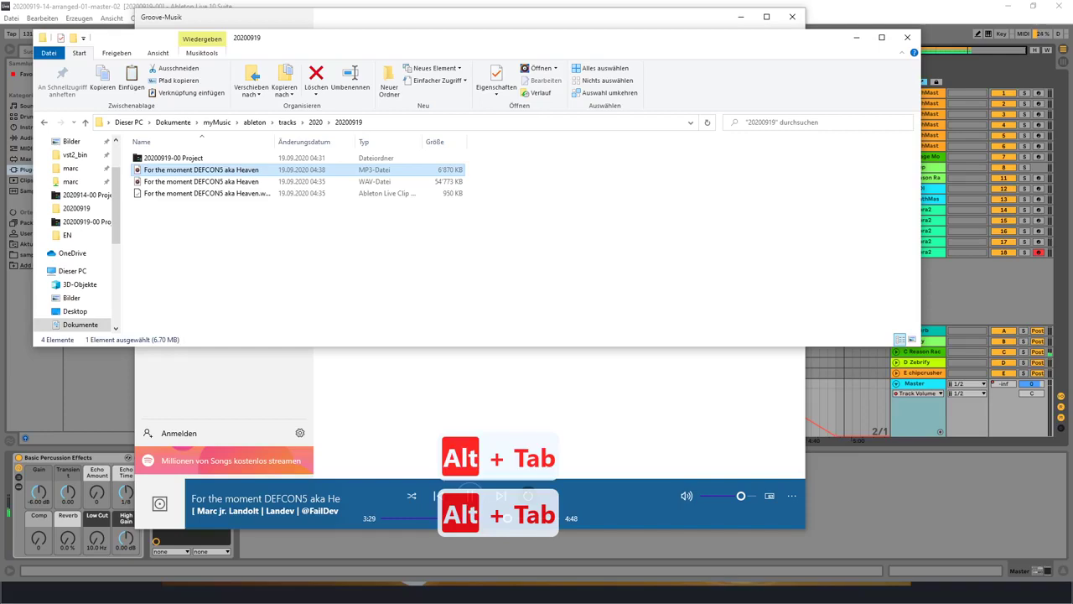
{"action": "left_click", "coordinate": [316, 123]}
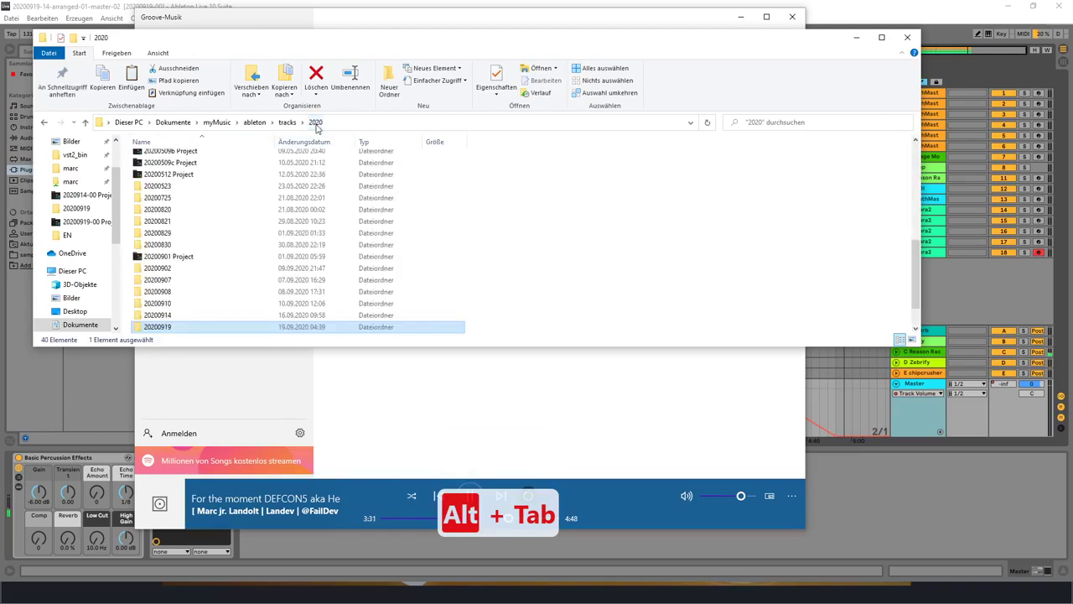
{"action": "right_click", "coordinate": [165, 329]}
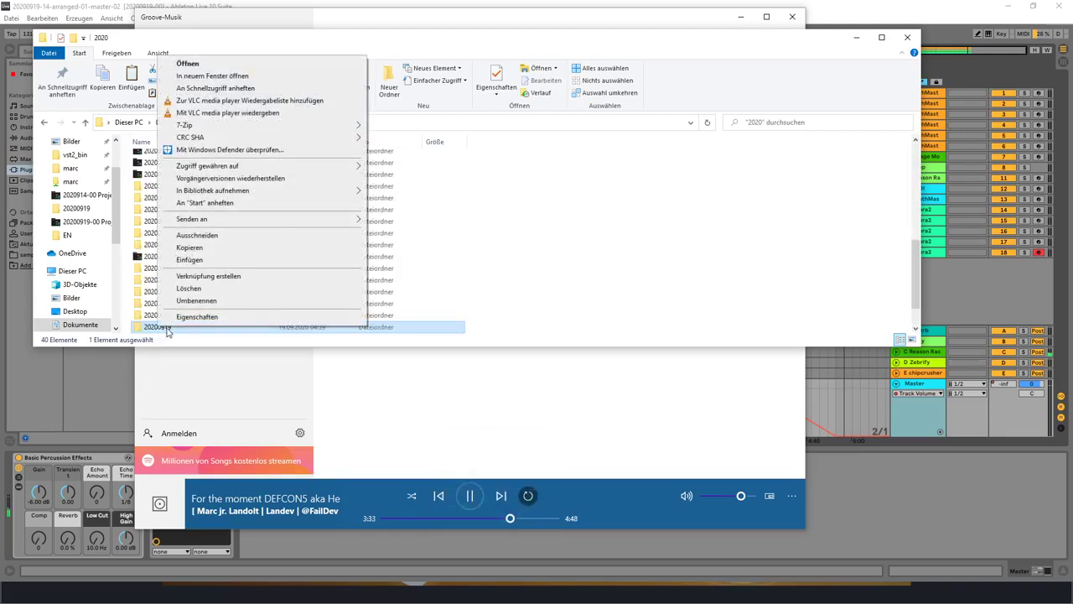
{"action": "left_click", "coordinate": [186, 251]}
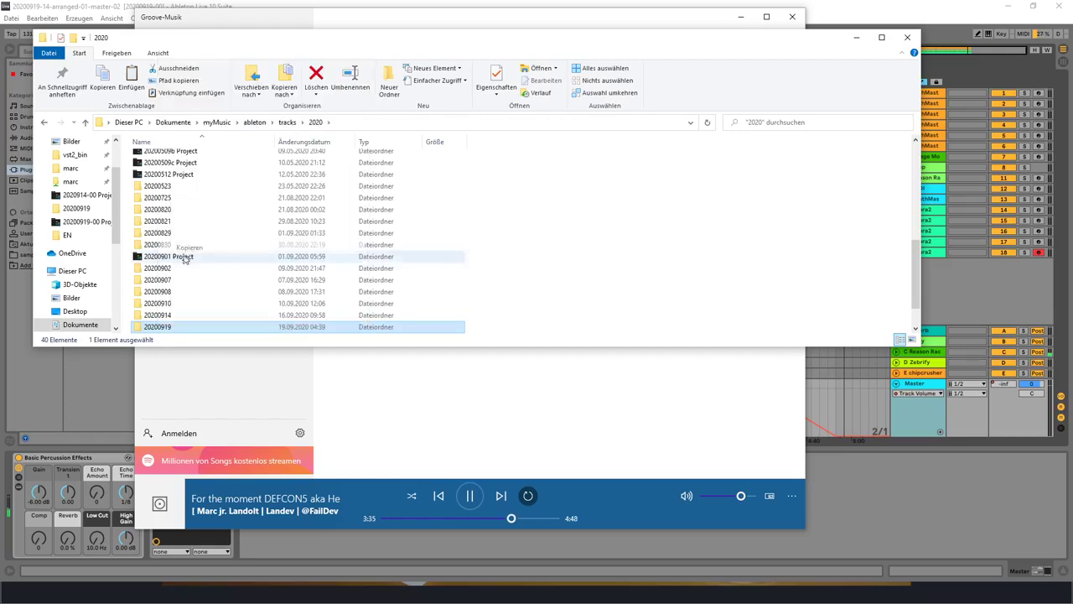
{"action": "scroll", "coordinate": [81, 272], "scroll_direction": "down", "scroll_amount": 4}
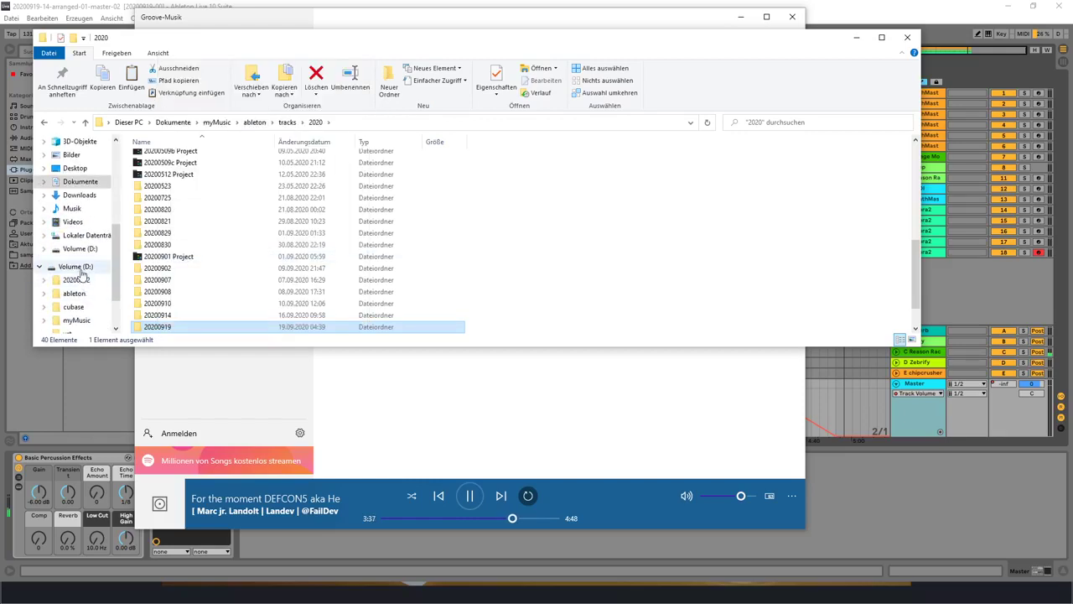
{"action": "left_click", "coordinate": [75, 265]}
{"action": "key", "text": "ctrl+v"}
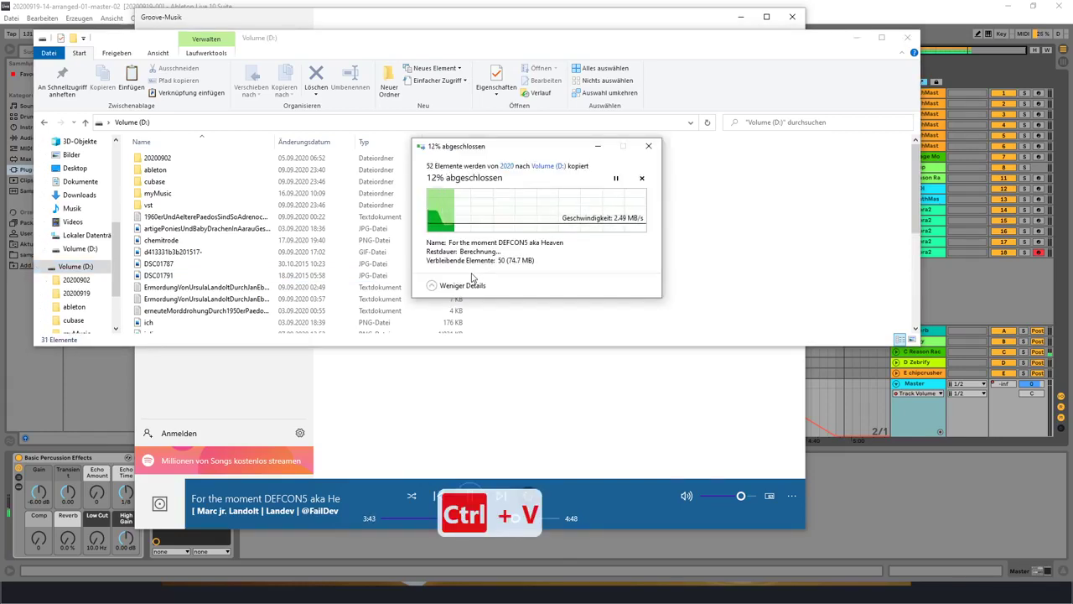
Step: Switch to the Firefox window with the SoundCloud page of the "MindSciences Remix" track
{"action": "key", "text": "alt+Tab"}
{"action": "key", "text": "alt+Tab"}
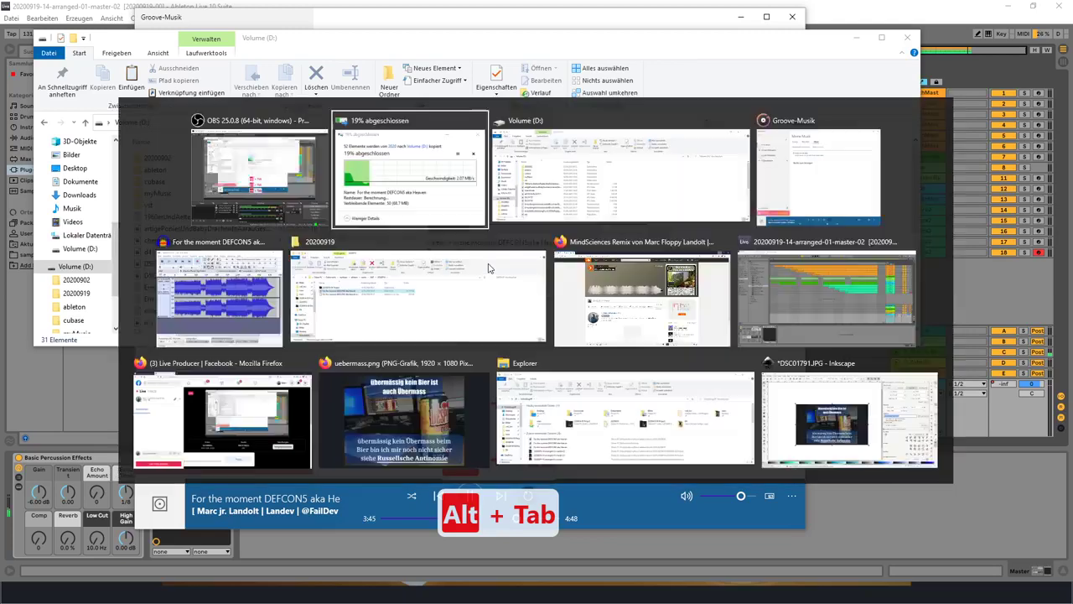
{"action": "key", "text": "alt+Tab"}
{"action": "key", "text": "alt+Tab"}
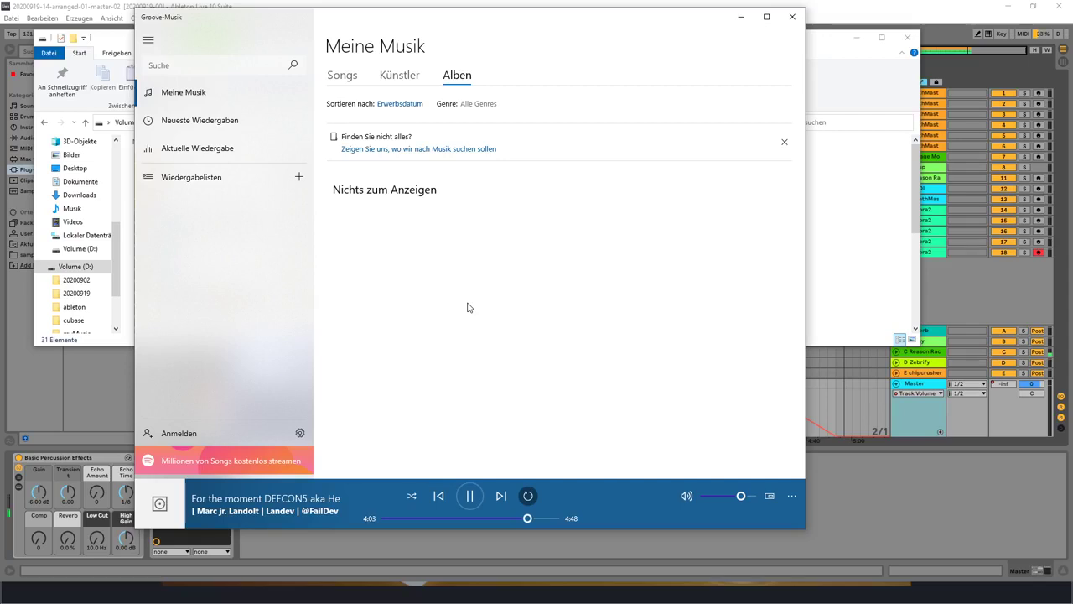
{"action": "key", "text": "alt+Tab"}
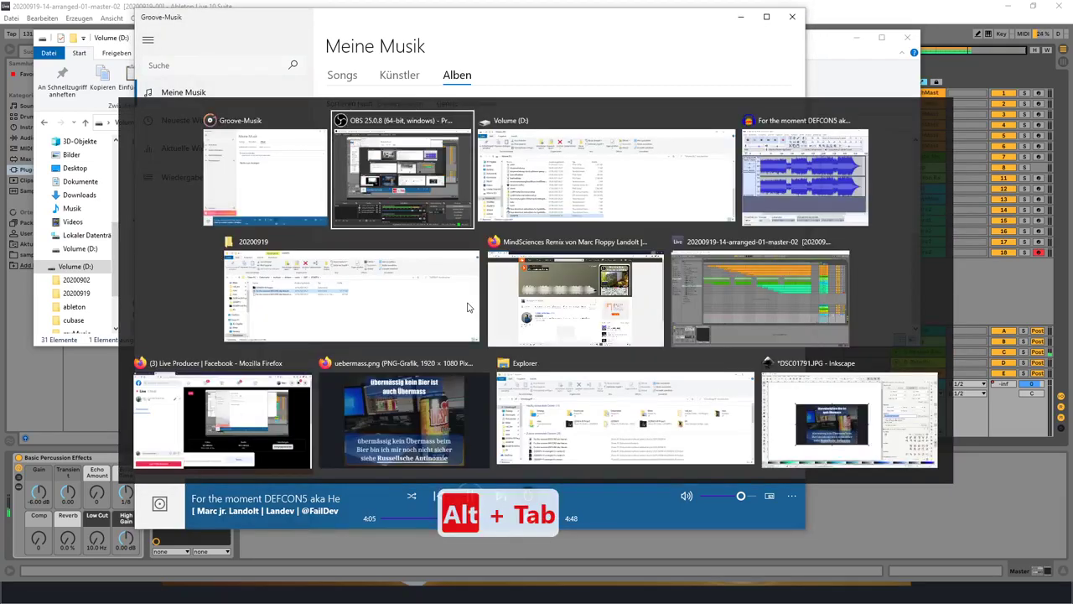
{"action": "key", "text": "alt+Tab"}
{"action": "key", "text": "alt+Tab"}
{"action": "key", "text": "alt+Tab"}
{"action": "key", "text": "alt+Tab"}
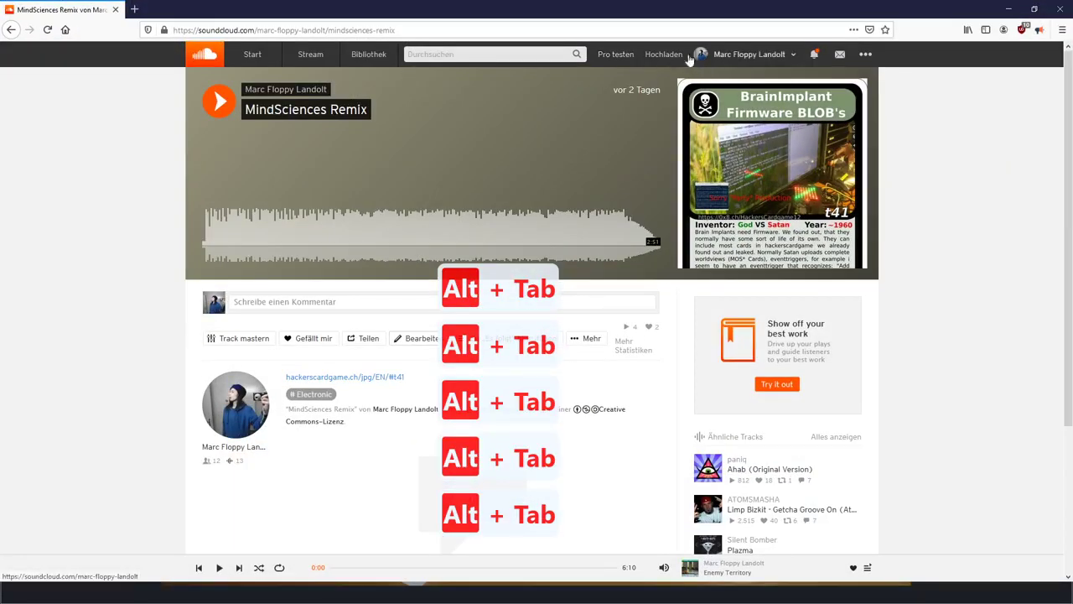
Step: Open the SoundCloud upload page and start choosing a file, showing the quick-access list of recently used files
{"action": "left_click", "coordinate": [661, 54]}
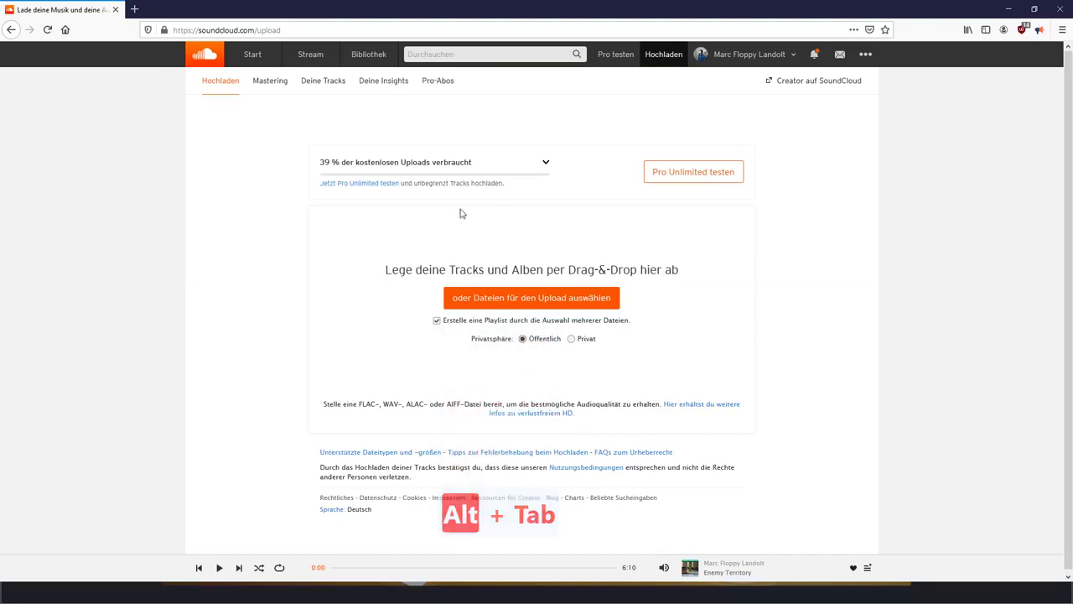
{"action": "left_click", "coordinate": [543, 307]}
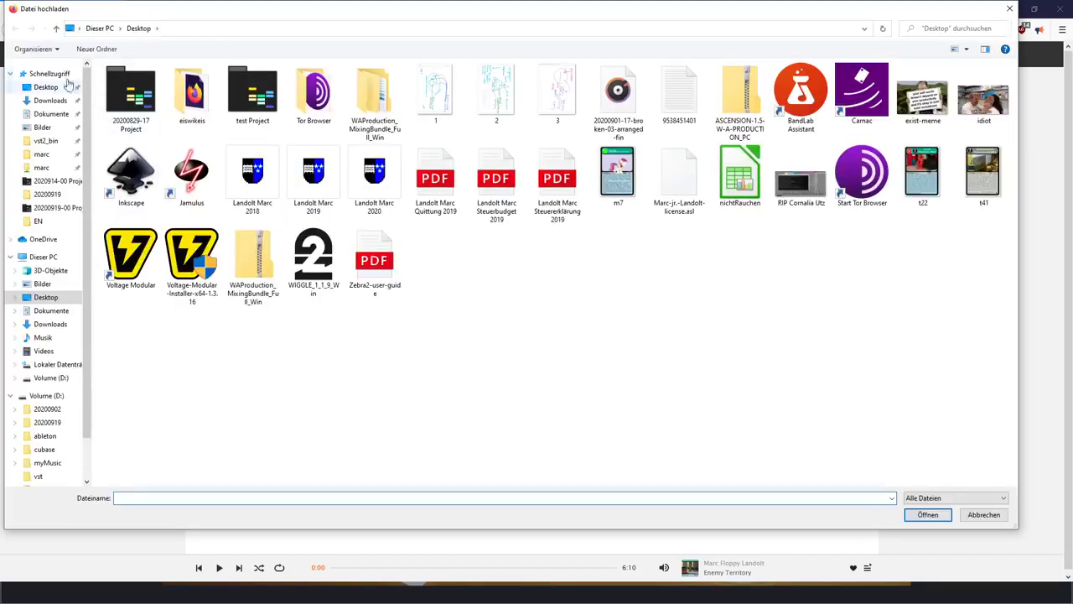
{"action": "left_click", "coordinate": [49, 73]}
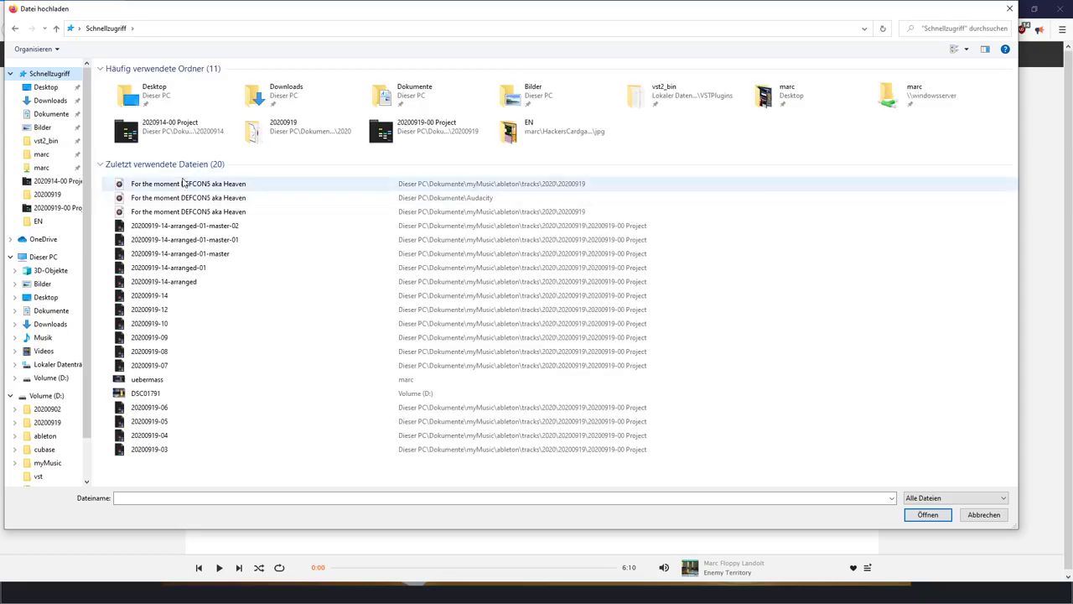
Step: Check the properties of the "For the moment DEFCON5 aka Heaven" MP3 from the 20200919 folder and upload it to SoundCloud
{"action": "left_click", "coordinate": [184, 184]}
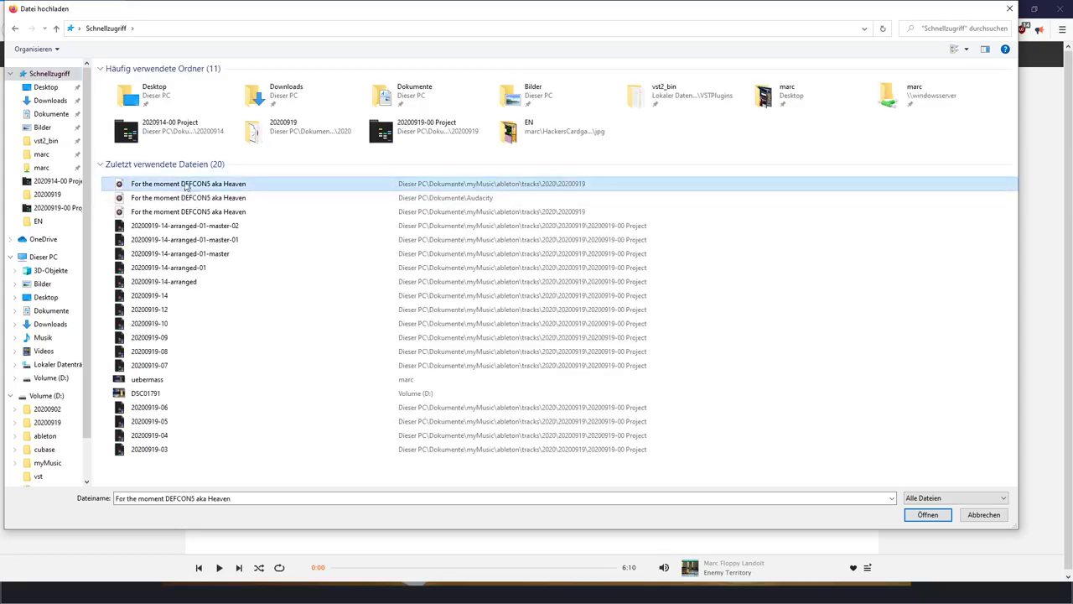
{"action": "right_click", "coordinate": [185, 184]}
{"action": "left_click", "coordinate": [290, 425]}
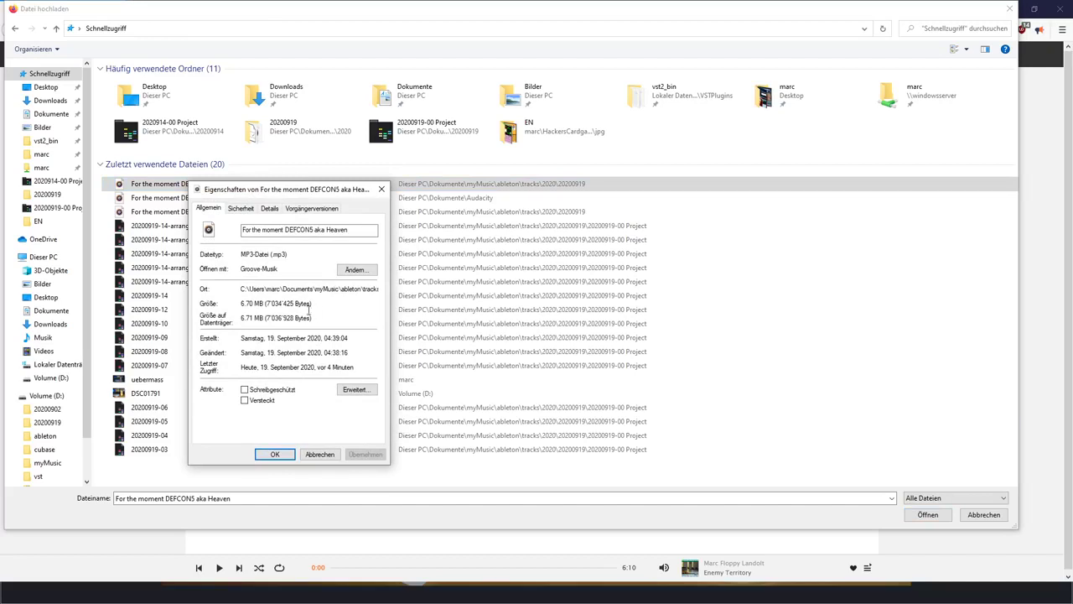
{"action": "left_click", "coordinate": [320, 454]}
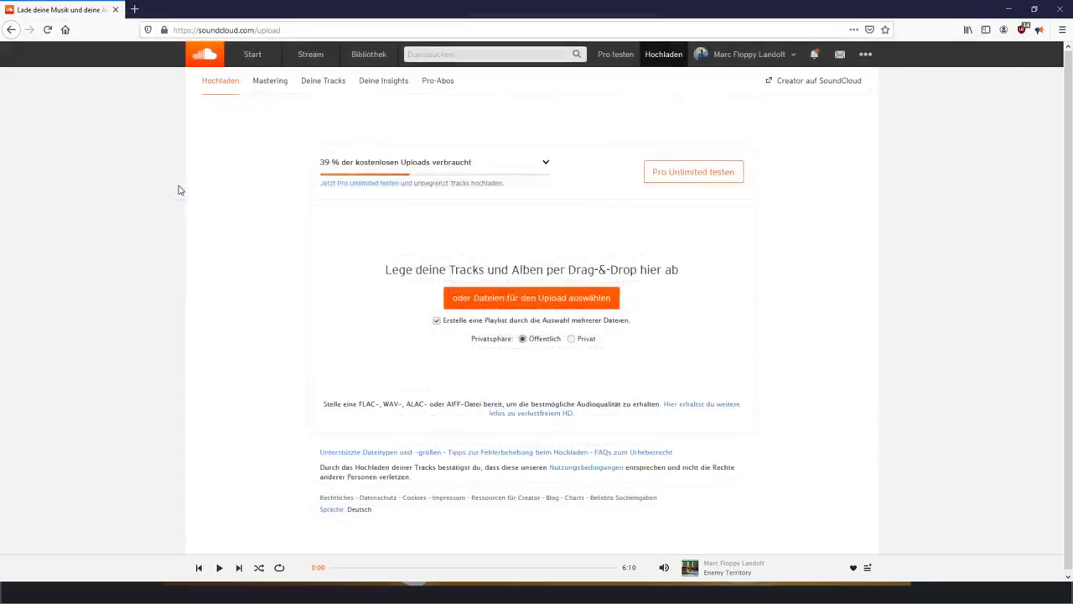
{"action": "double_click", "coordinate": [179, 187]}
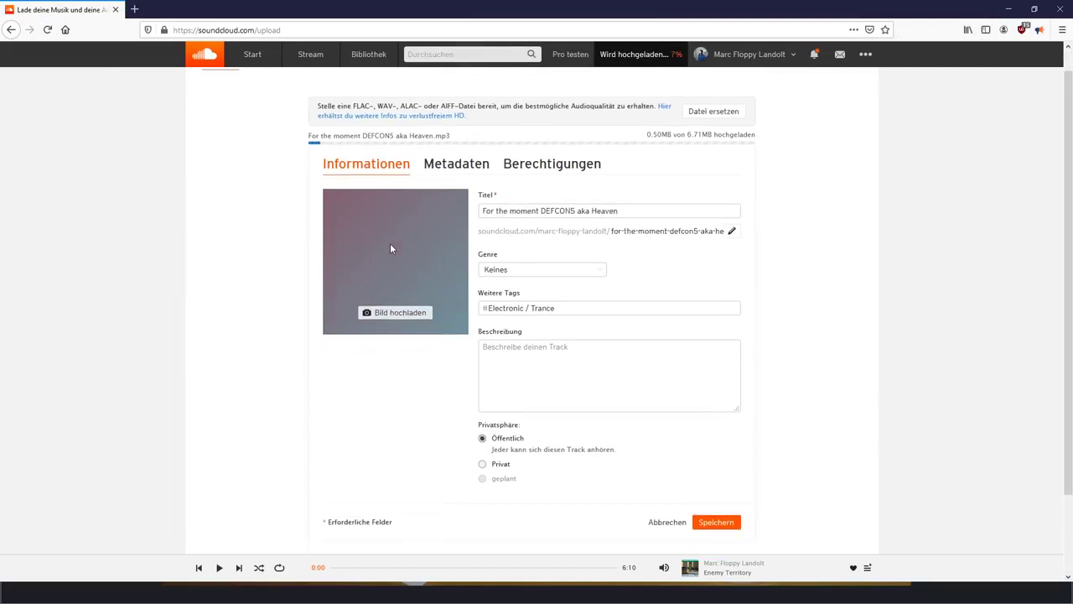
Step: Search Google for "heaven" in a new browser tab
{"action": "left_click", "coordinate": [135, 9]}
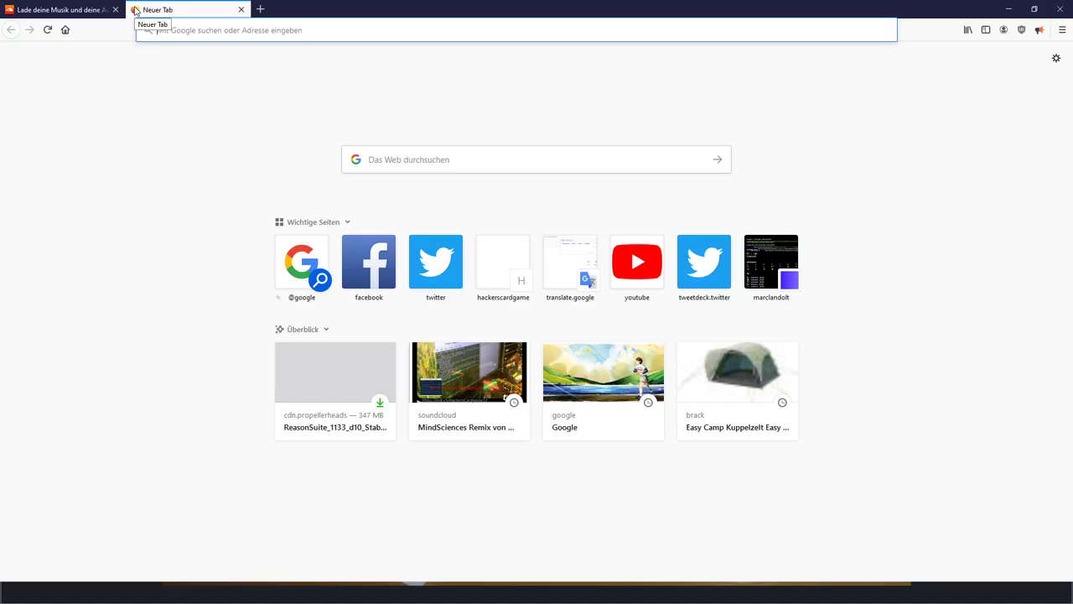
{"action": "type", "text": "heaven"}
{"action": "key", "text": "Return"}
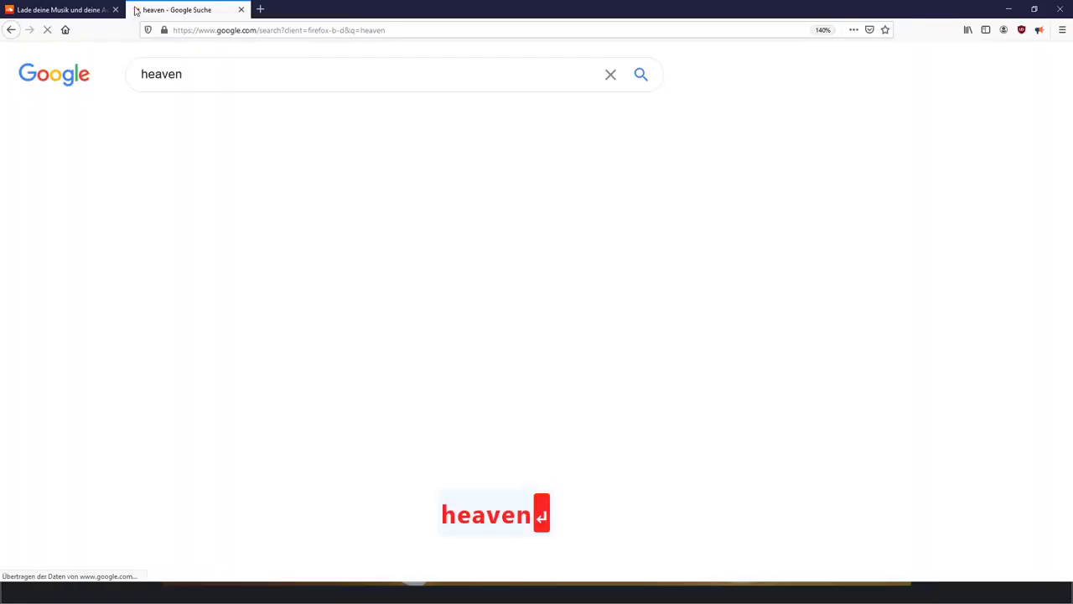
Step: Find the Pixabay site by searching Google for "pixbay", open it and search its images for "heaven"
{"action": "left_click", "coordinate": [243, 30]}
{"action": "key", "text": "ctrl+a"}
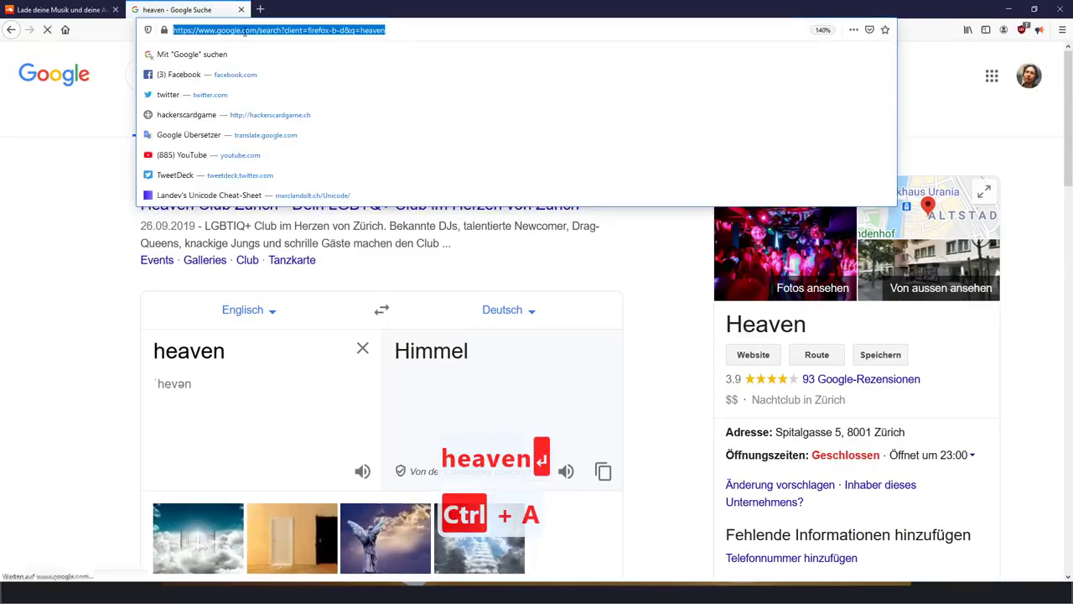
{"action": "type", "text": "pixbay"}
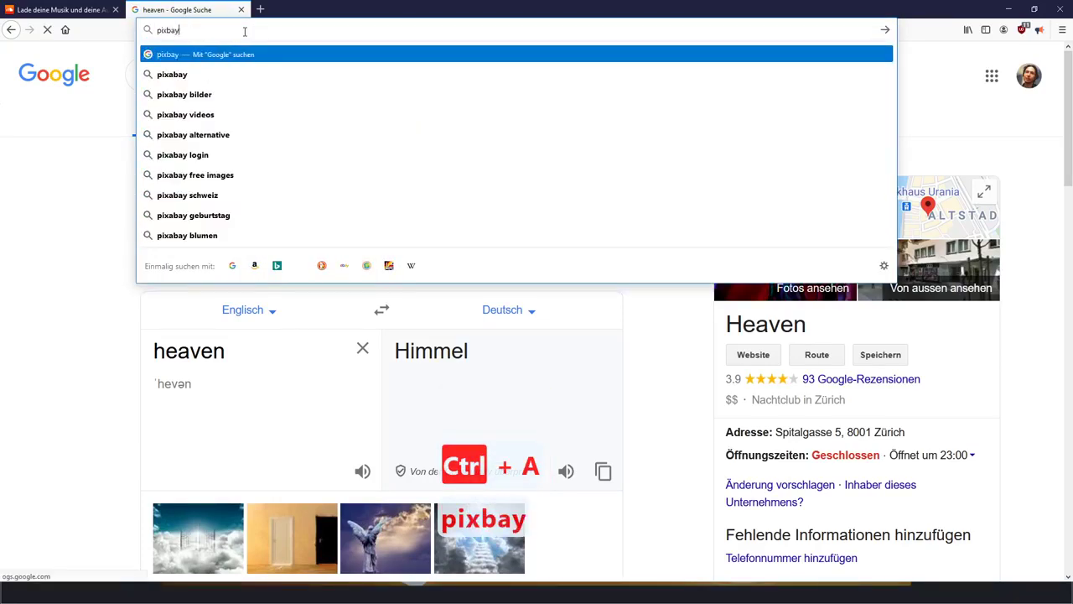
{"action": "key", "text": "Return"}
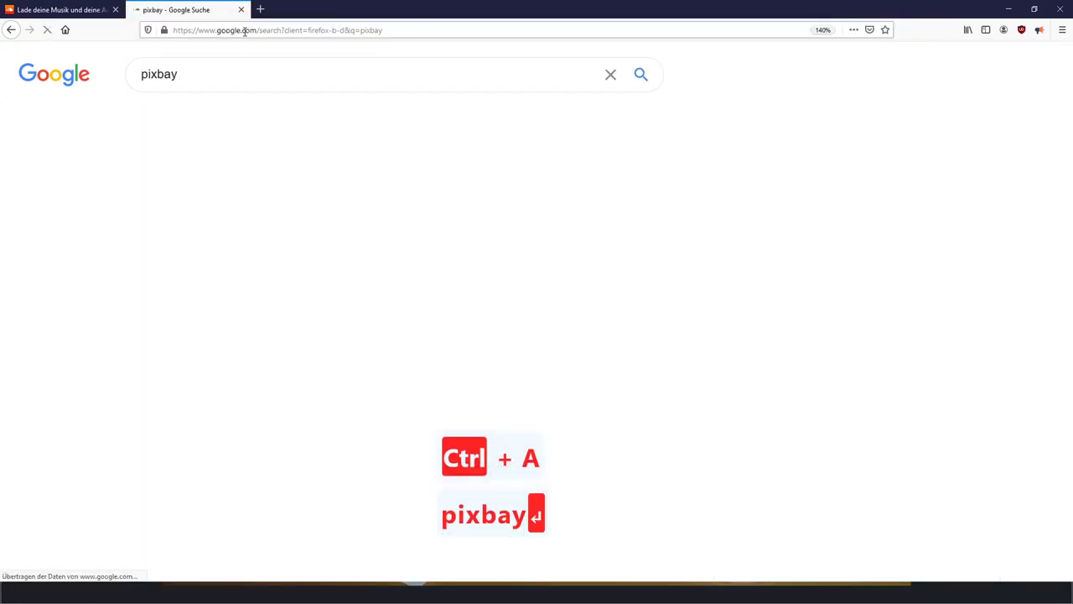
{"action": "left_click", "coordinate": [214, 266]}
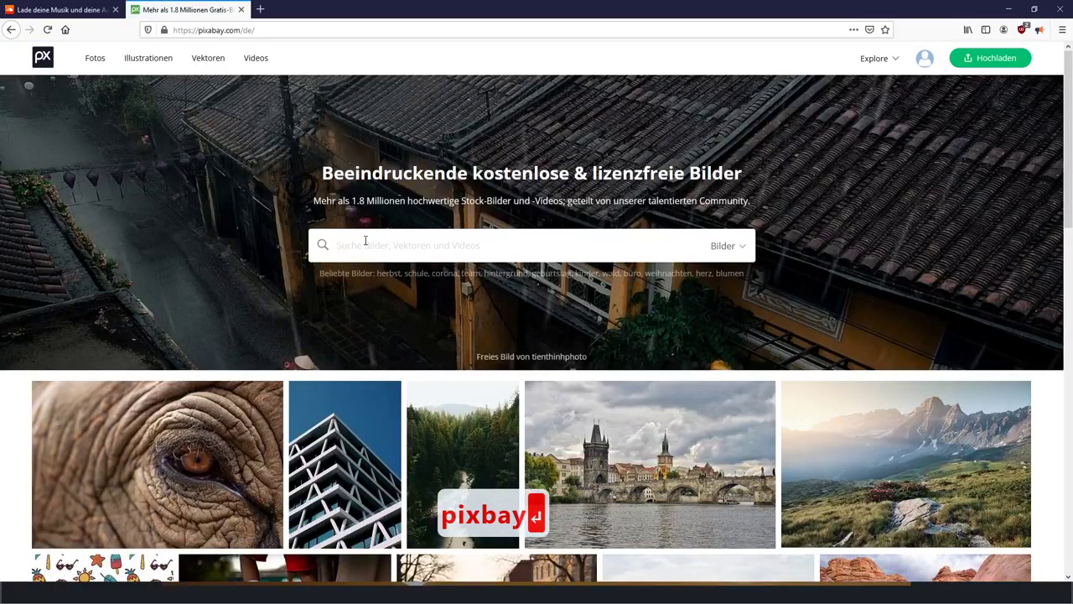
{"action": "type", "text": "heaven"}
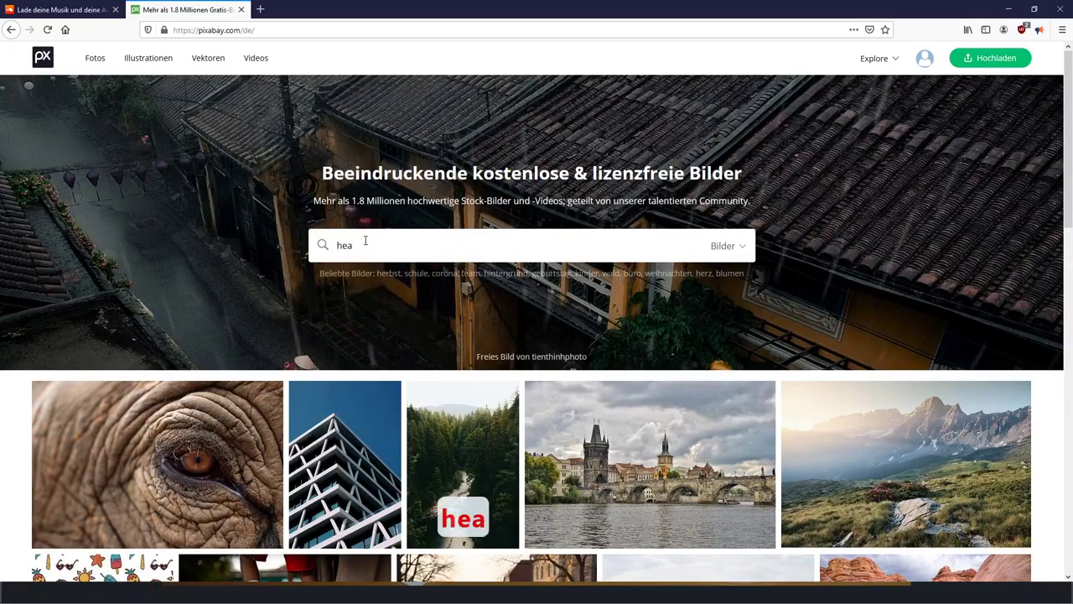
{"action": "key", "text": "Return"}
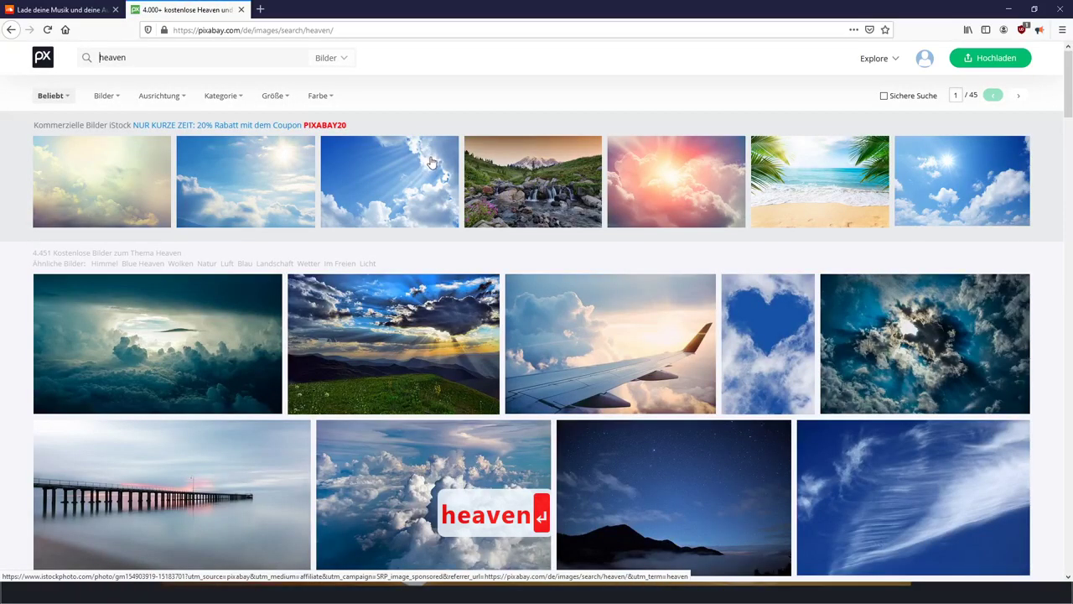
Step: View the sponsored blue-sky sunbeam photo on iStock, close it and open the free dark teal cloud photo on Pixabay
{"action": "left_click", "coordinate": [429, 161]}
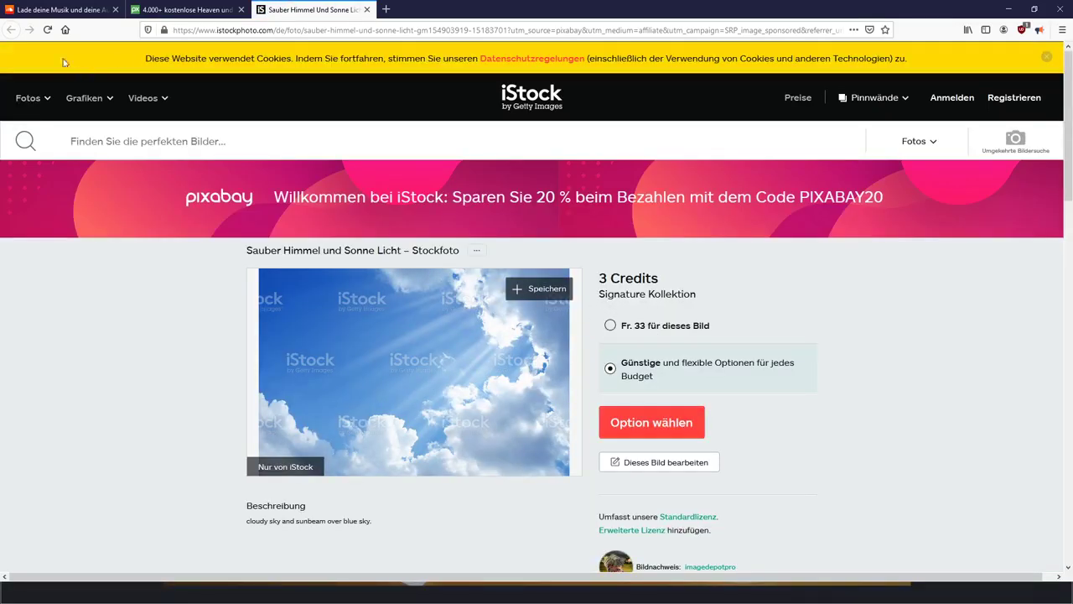
{"action": "key", "text": "ctrl+w"}
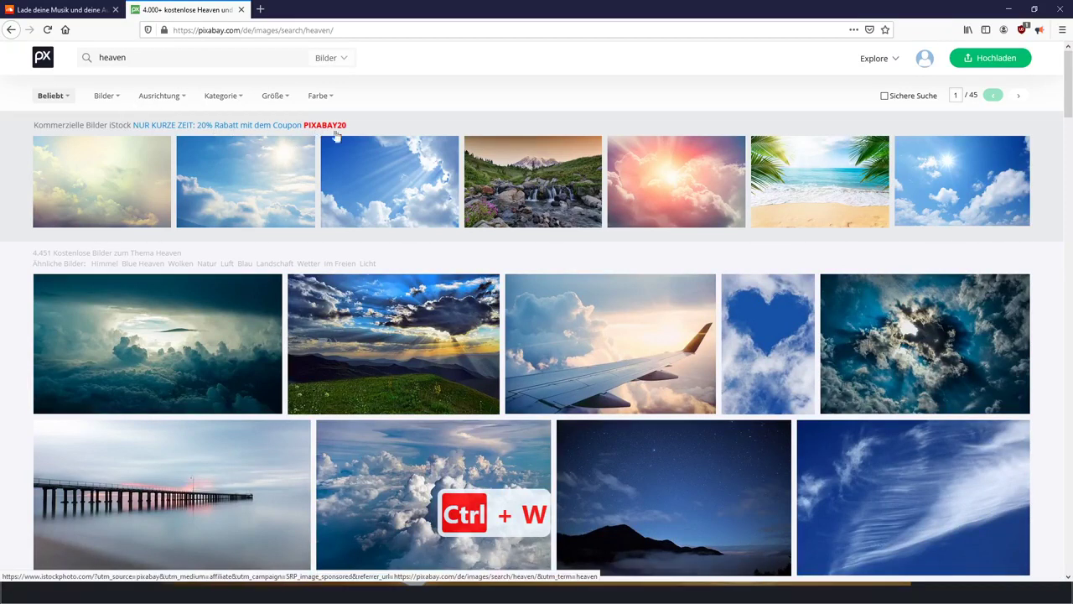
{"action": "scroll", "coordinate": [168, 193], "scroll_direction": "down", "scroll_amount": 3}
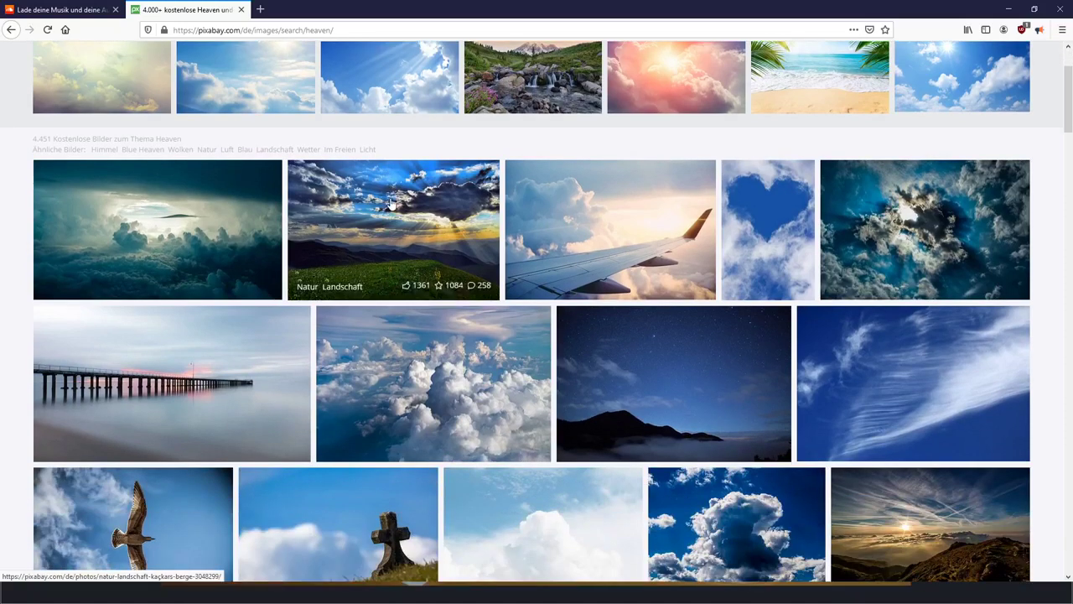
{"action": "left_click", "coordinate": [220, 233]}
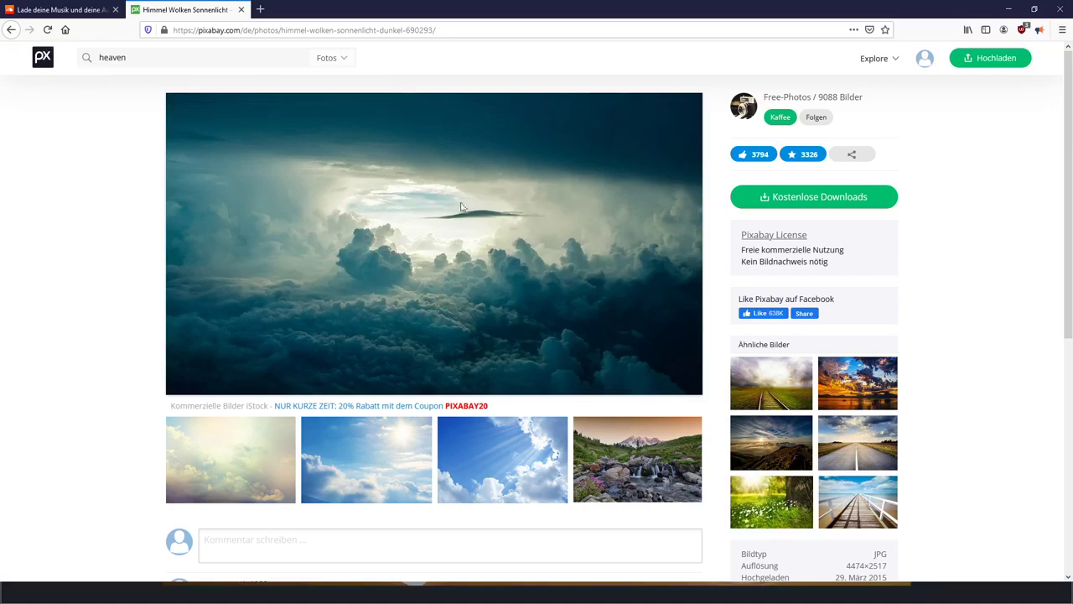
Step: Download the dark cloud photo as a 1920×1080 JPG and save it to disk as sky-690293_1920.jpg
{"action": "left_click", "coordinate": [763, 198]}
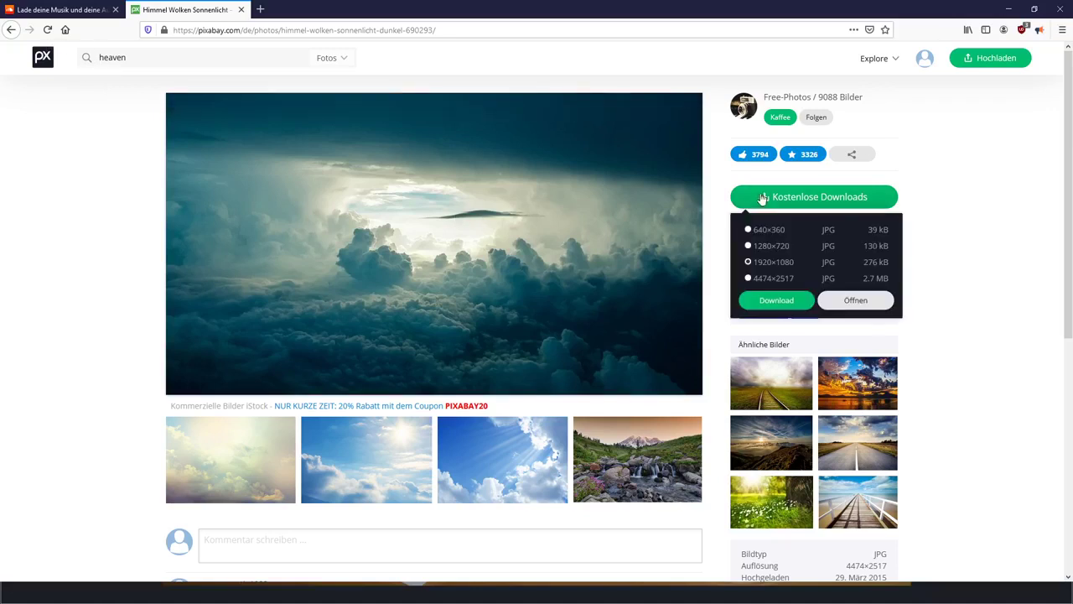
{"action": "left_click", "coordinate": [778, 300]}
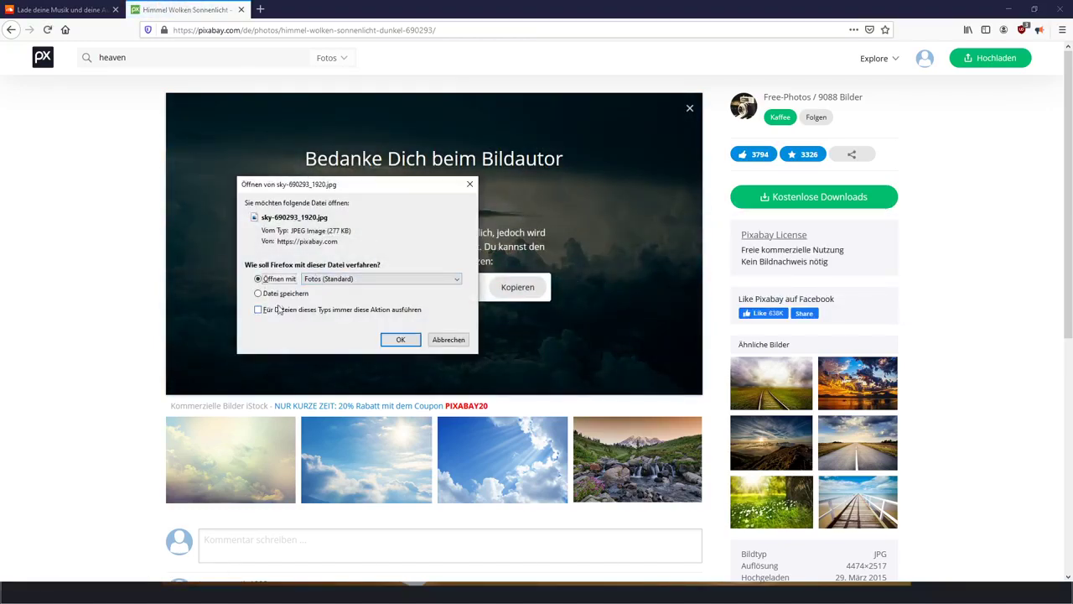
{"action": "left_click", "coordinate": [279, 293]}
{"action": "left_click", "coordinate": [401, 339]}
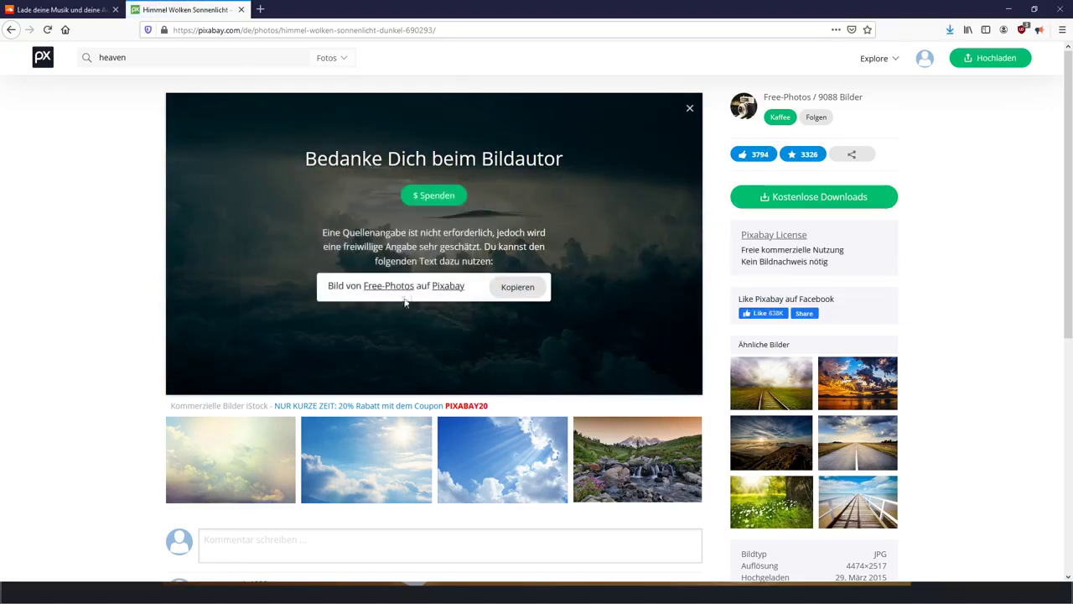
Step: Switch from the Pixabay page in Firefox to another open window
{"action": "key", "text": "alt+Tab"}
{"action": "key", "text": "alt+Tab"}
{"action": "key", "text": "alt+Tab"}
{"action": "key", "text": "alt+Tab"}
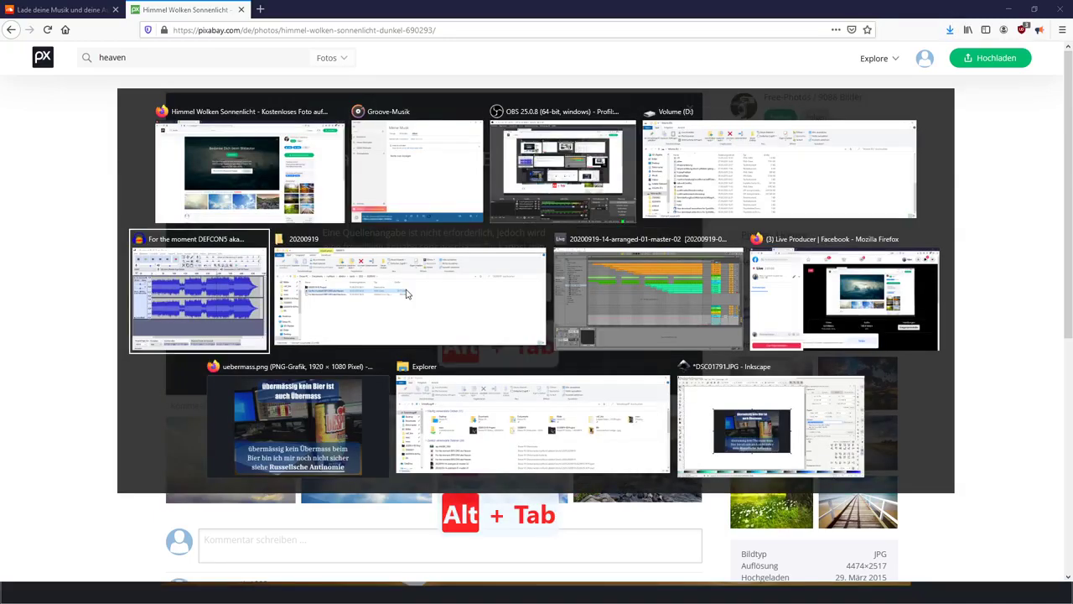